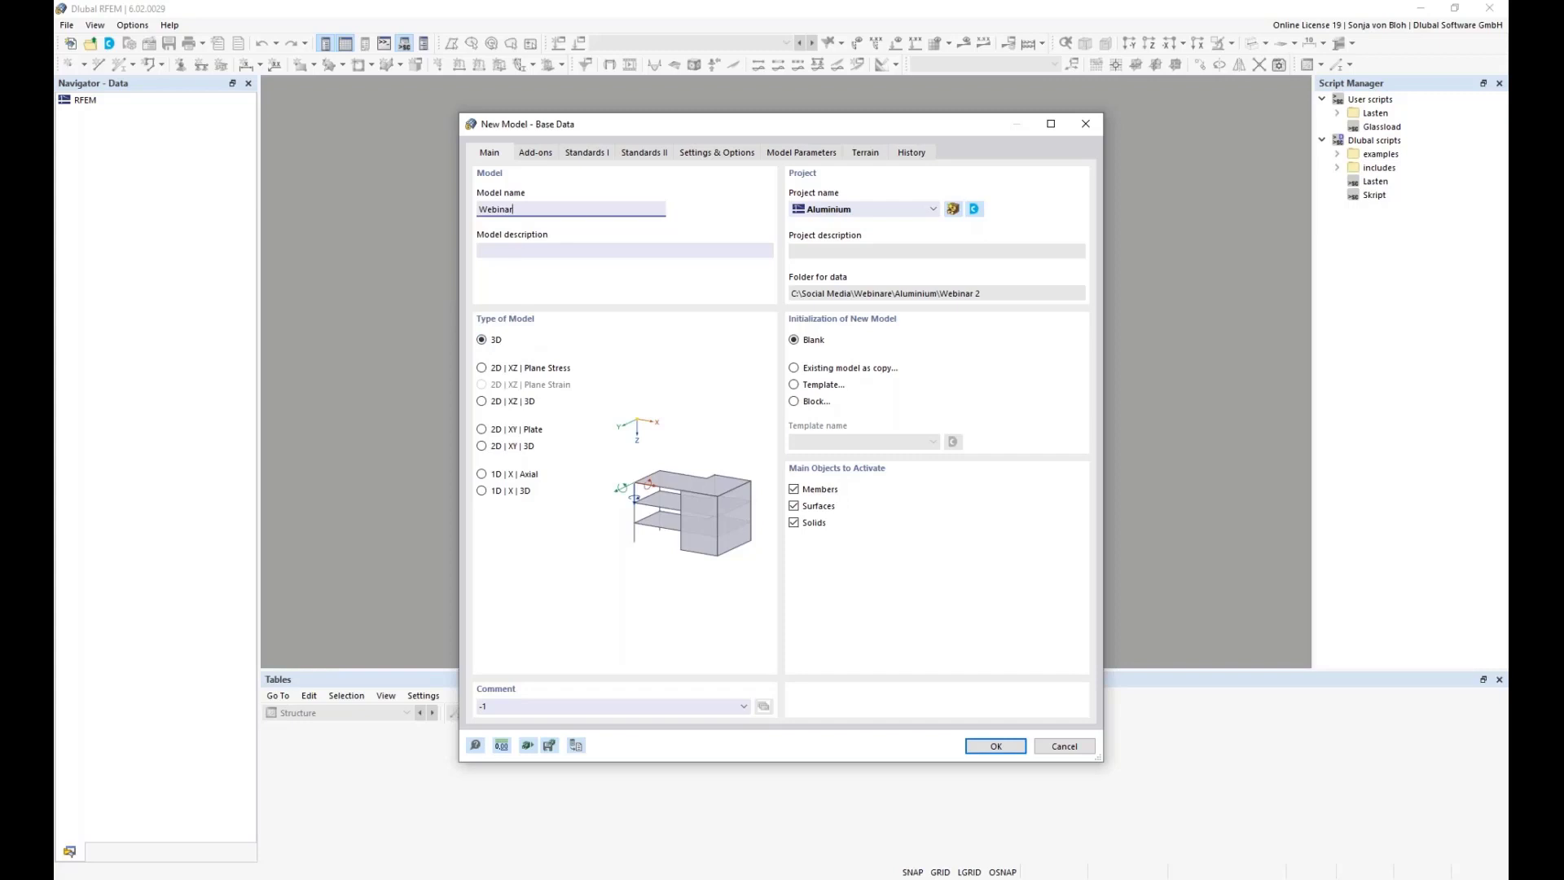
# - Activate the Aluminum Design add-on and set the EN 1990 national annex to DIN | 2012-08 (Germany)
pyautogui.click(533, 154)
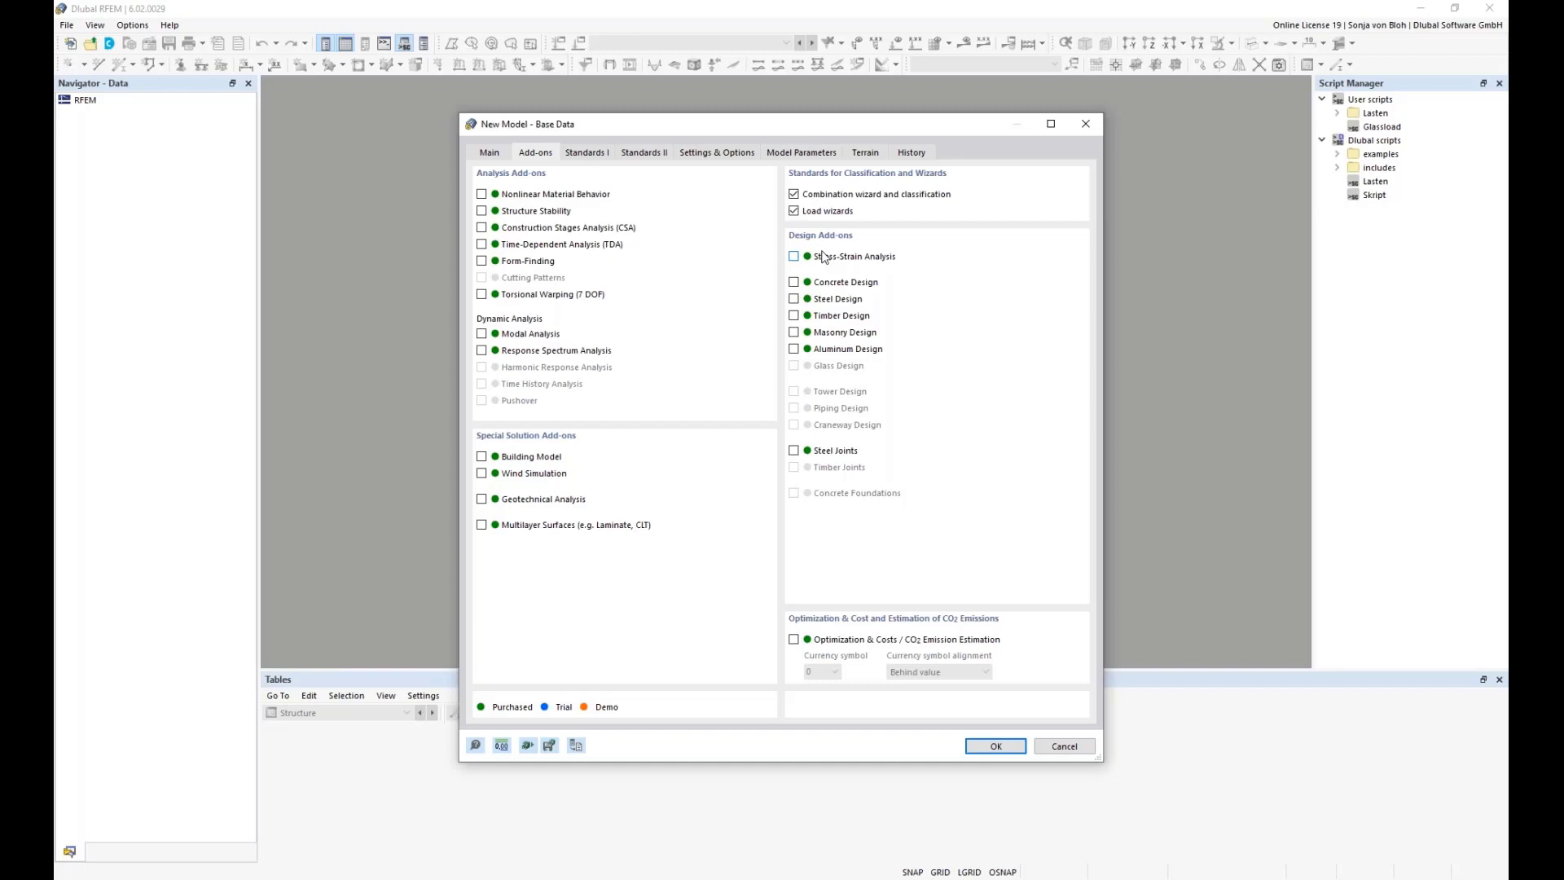
pyautogui.click(794, 349)
pyautogui.click(589, 153)
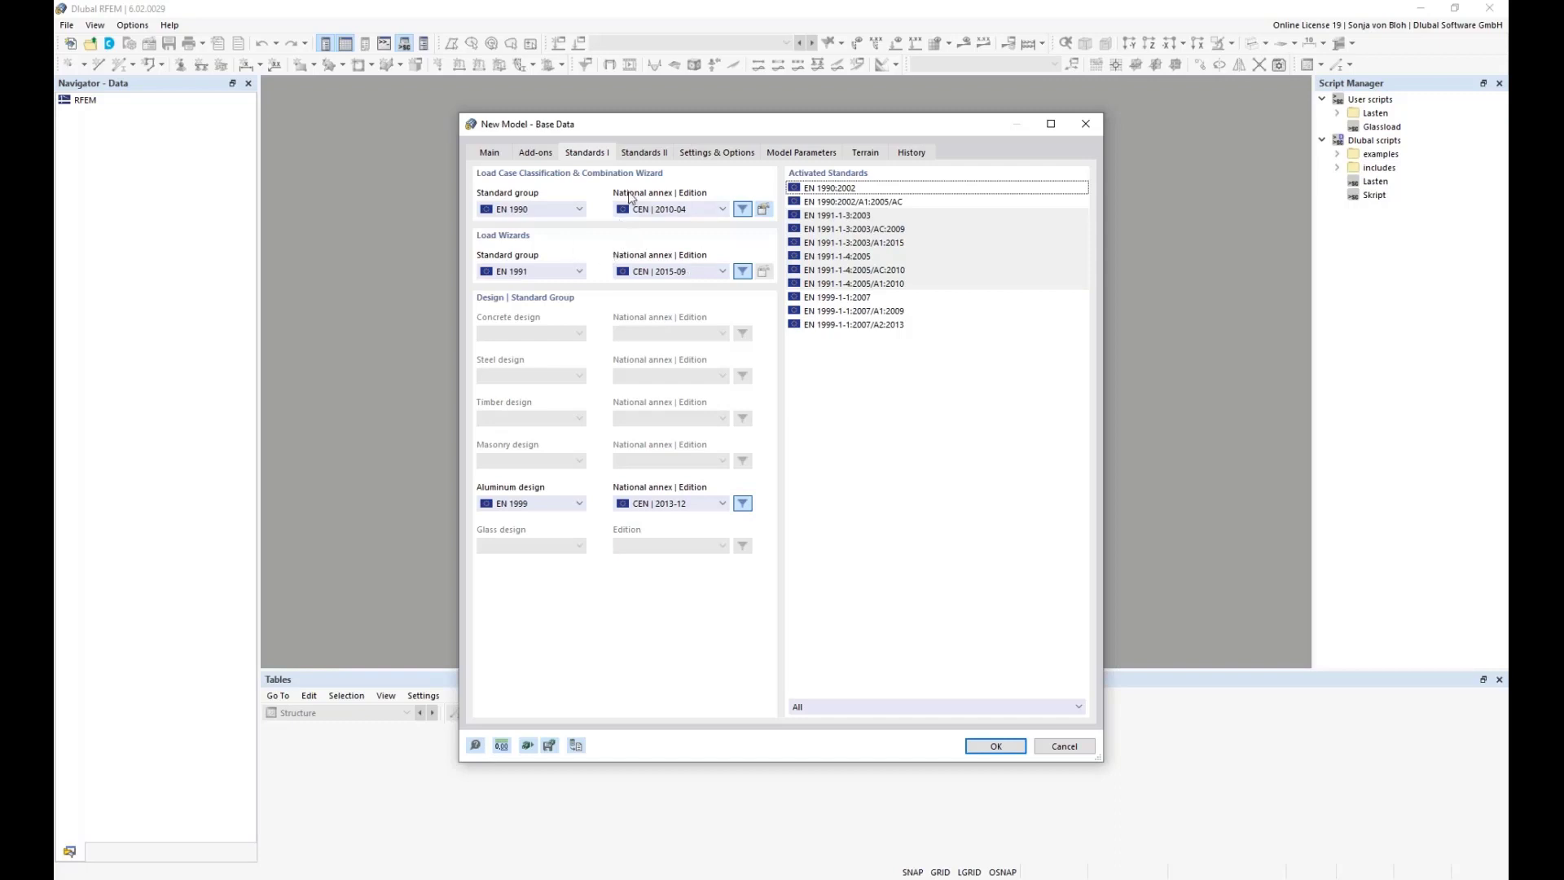
pyautogui.click(722, 209)
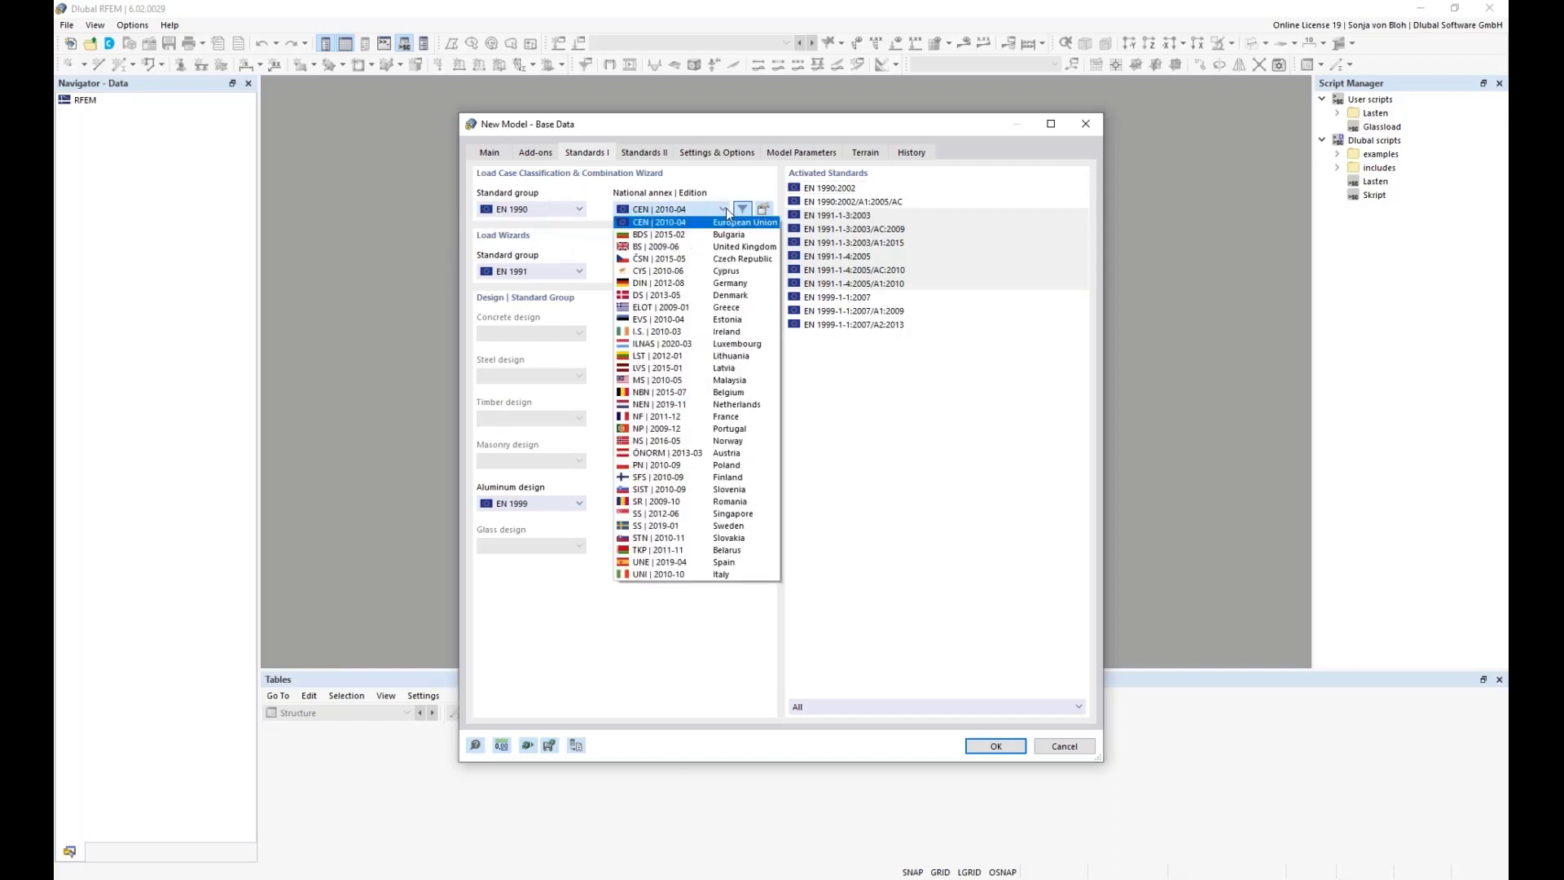
pyautogui.click(683, 285)
# - Set the EN 1991 load wizard annex to DIN | 2019-04 and the EN 1999 aluminum design annex to DIN | 2021-03, and confirm the base data
pyautogui.click(723, 272)
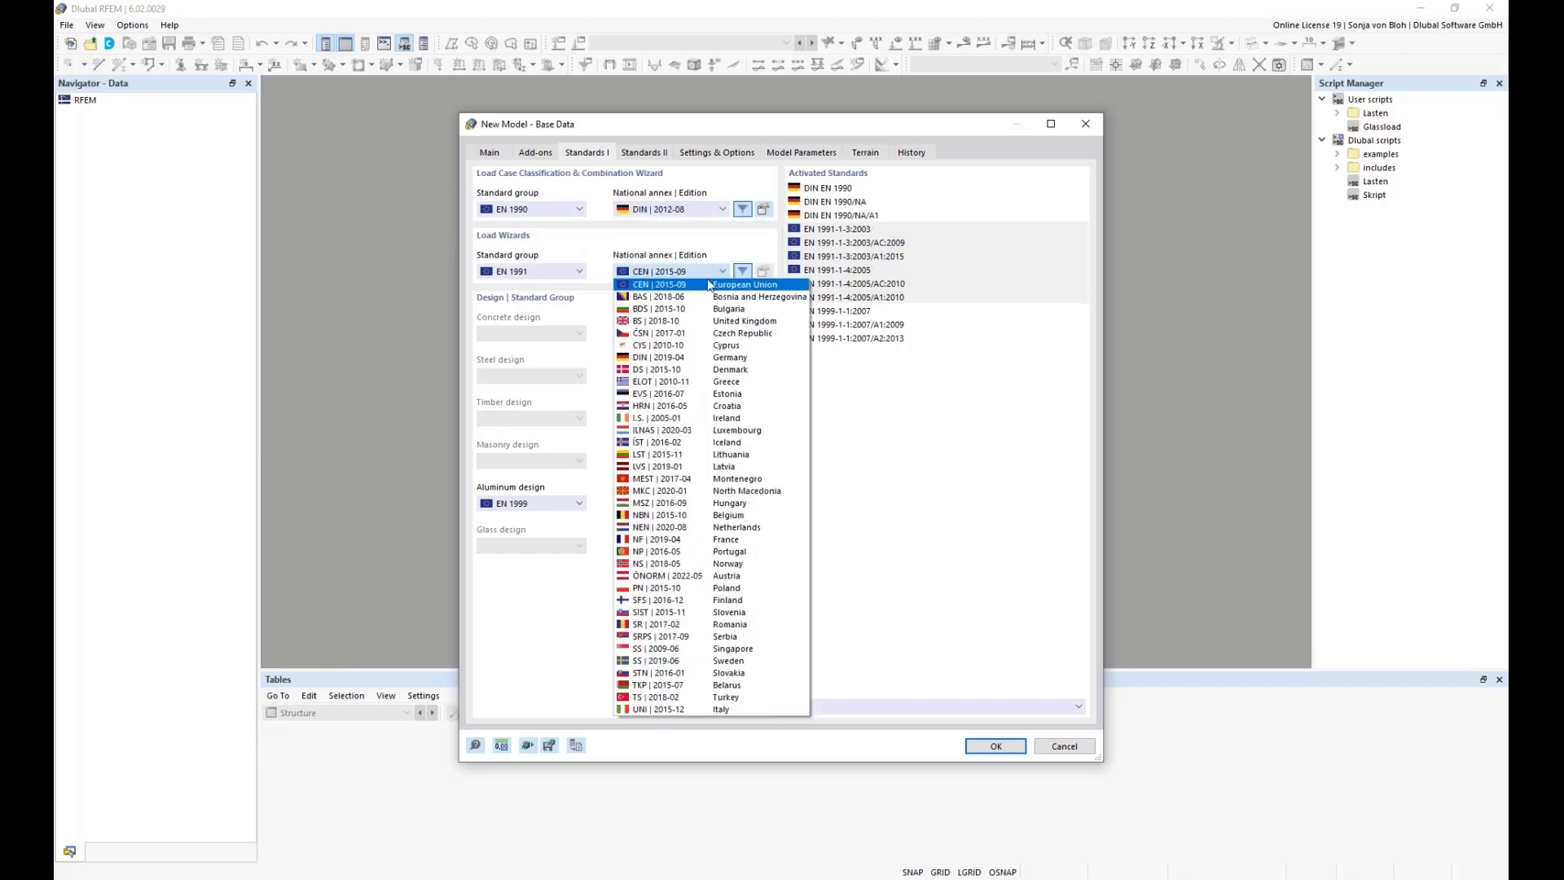
pyautogui.click(674, 357)
pyautogui.click(723, 504)
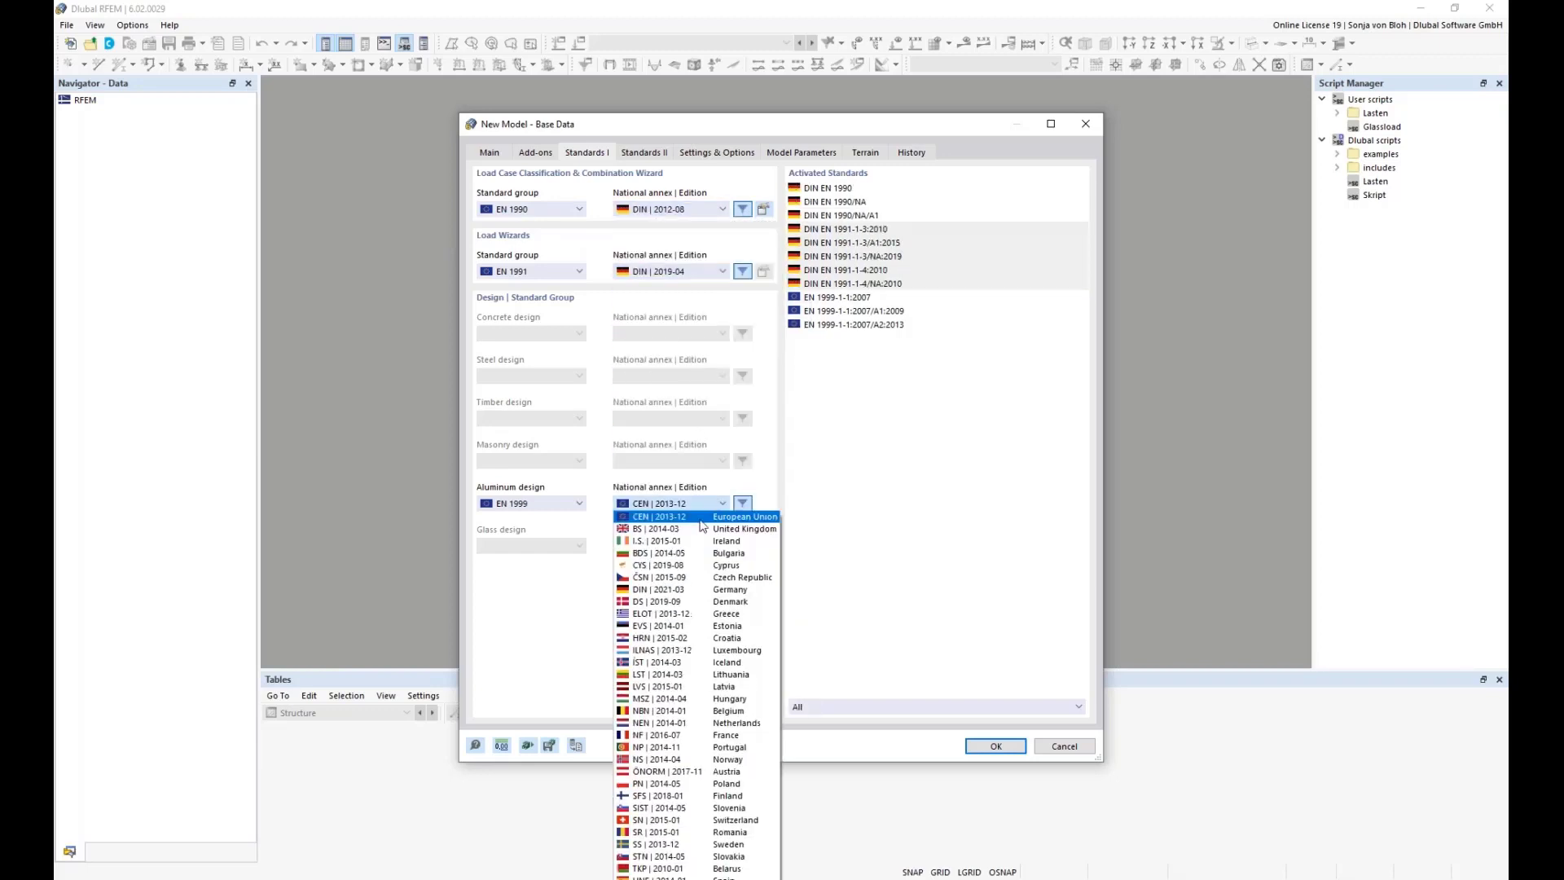
pyautogui.click(680, 589)
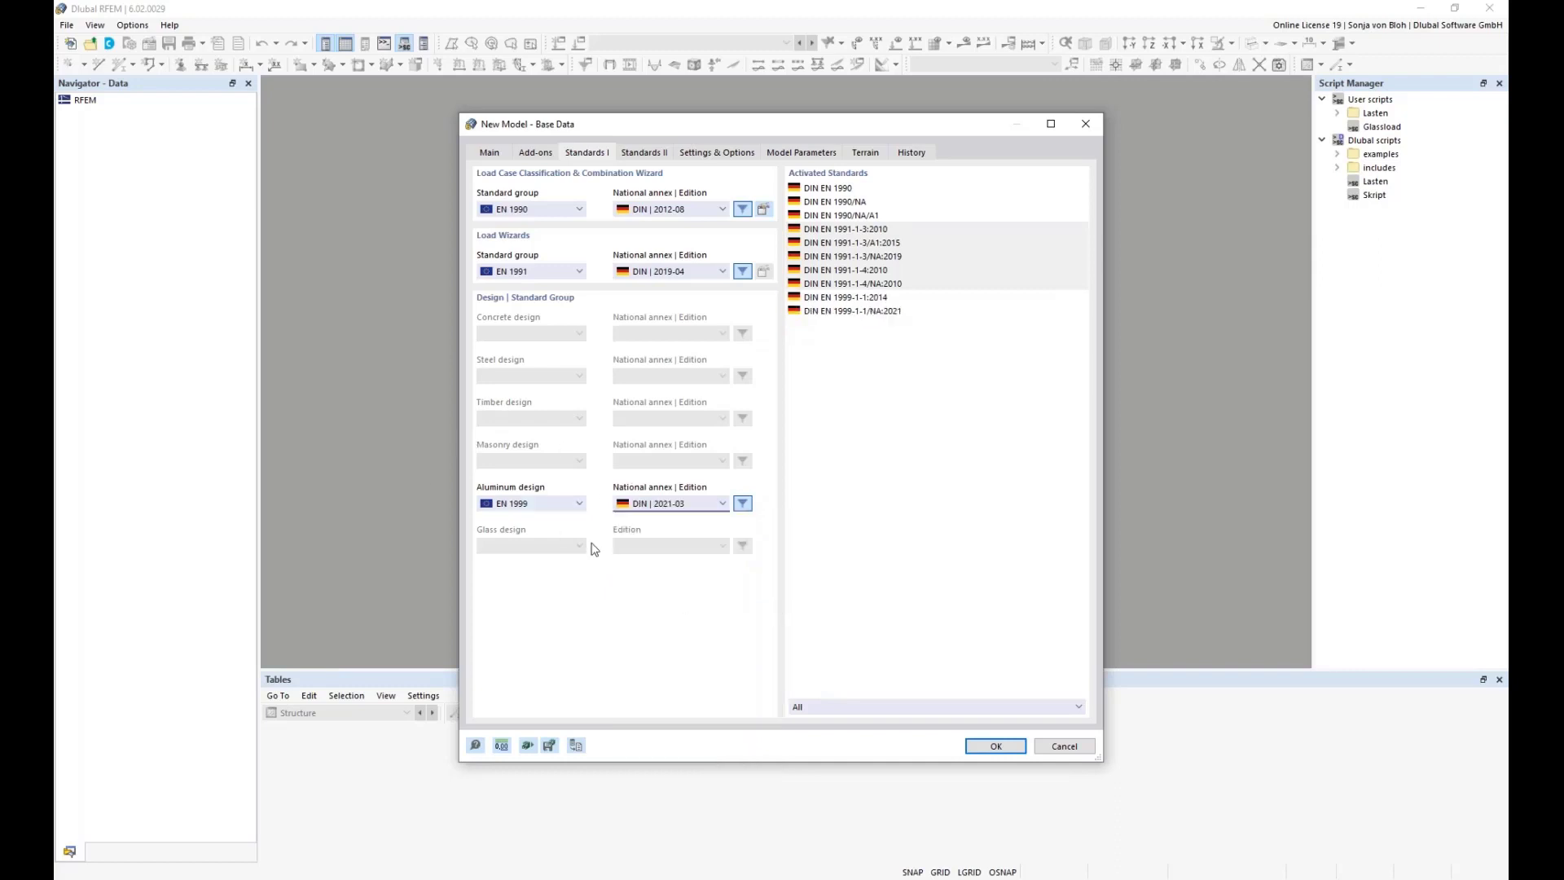
pyautogui.click(580, 503)
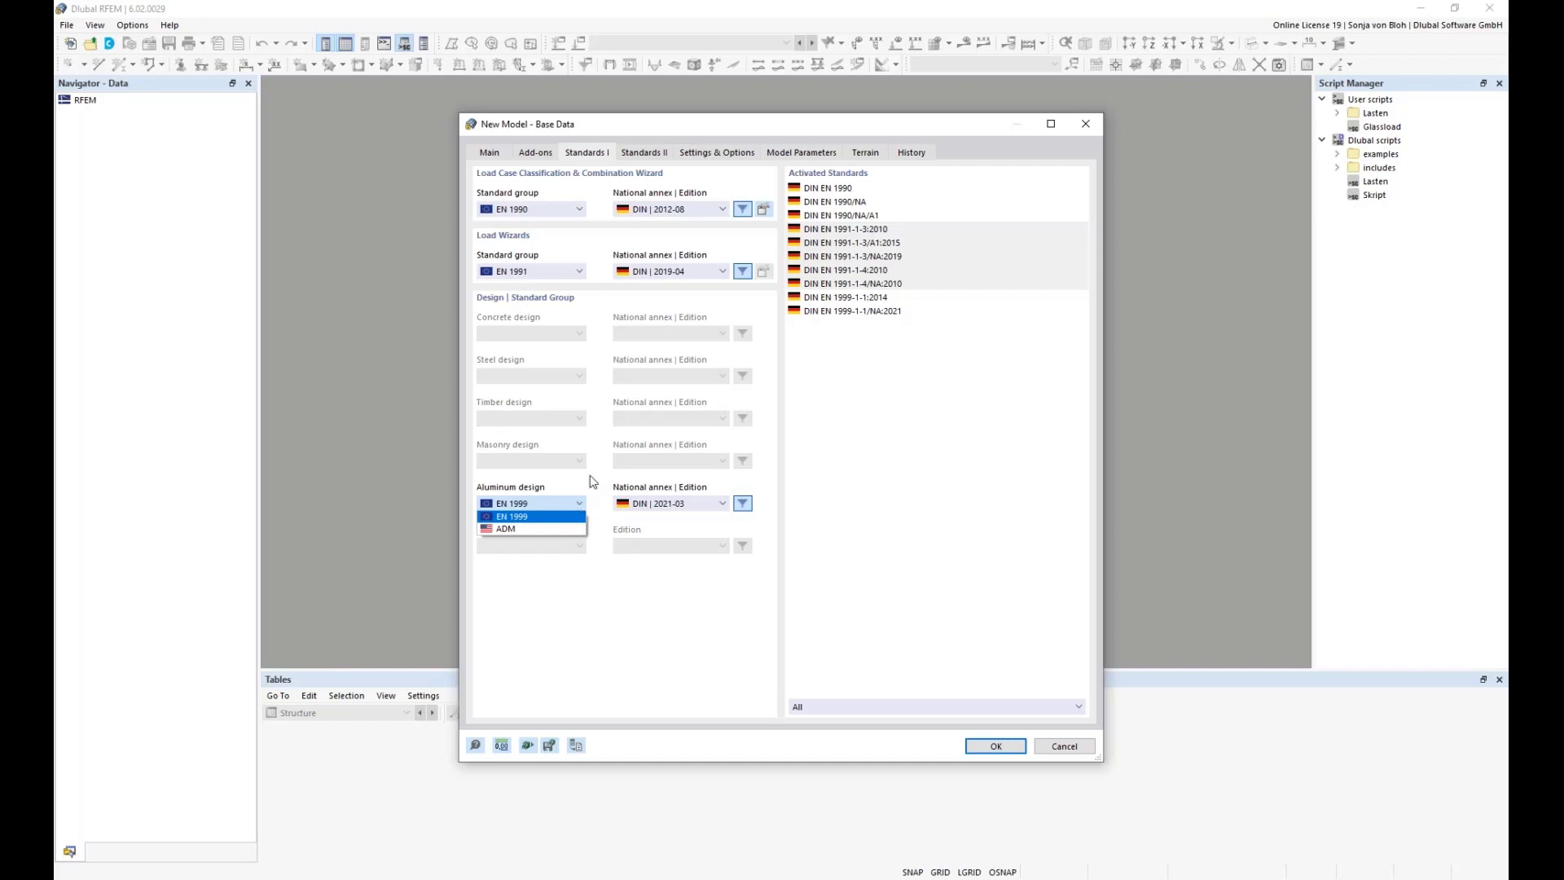
pyautogui.click(593, 481)
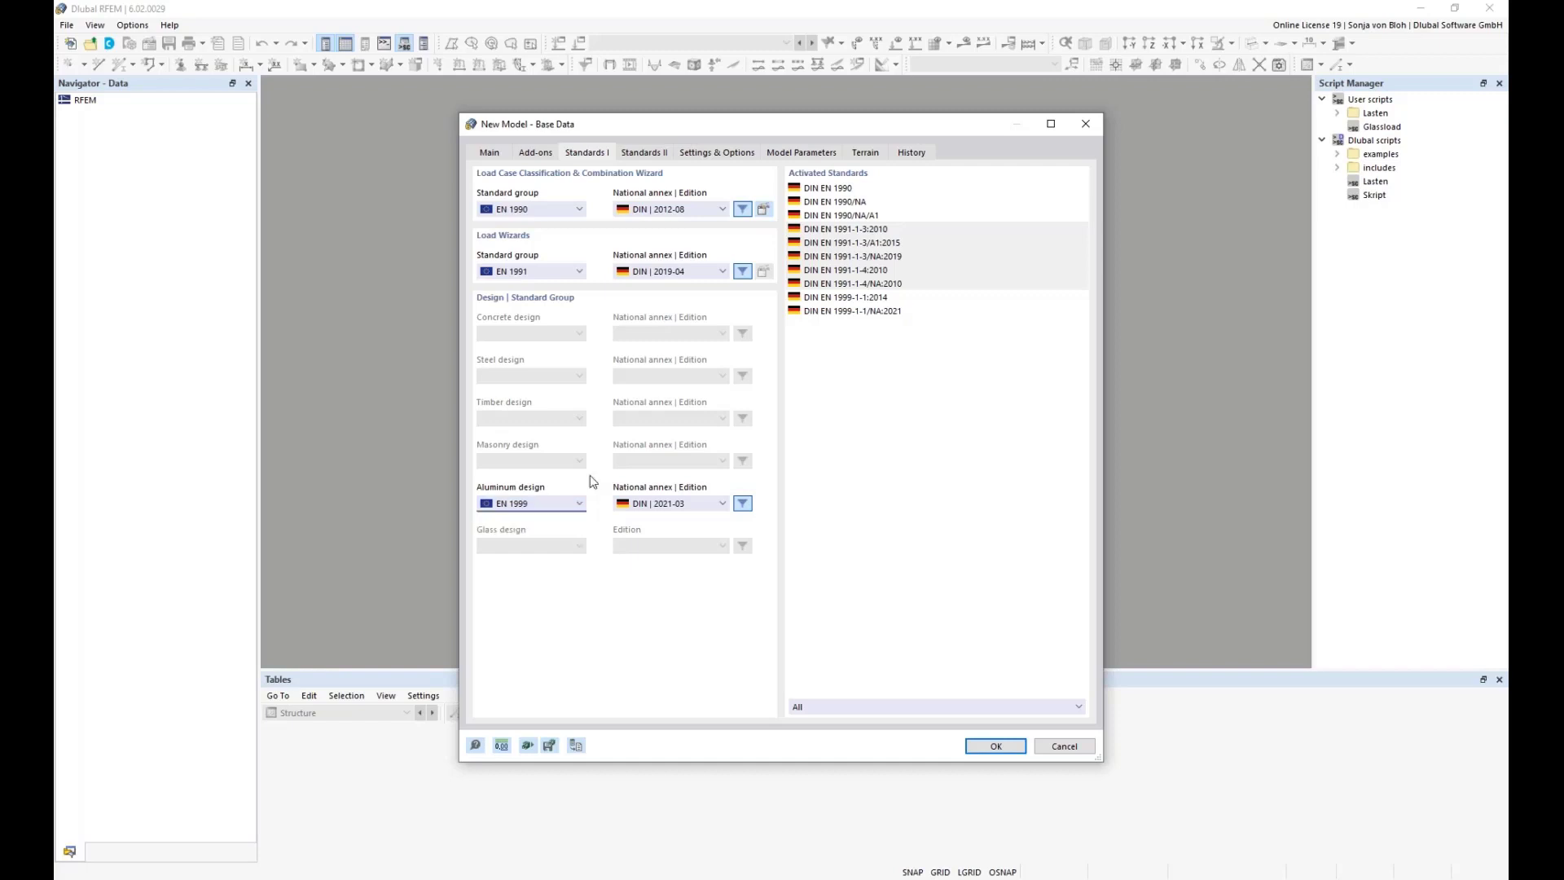
pyautogui.click(993, 746)
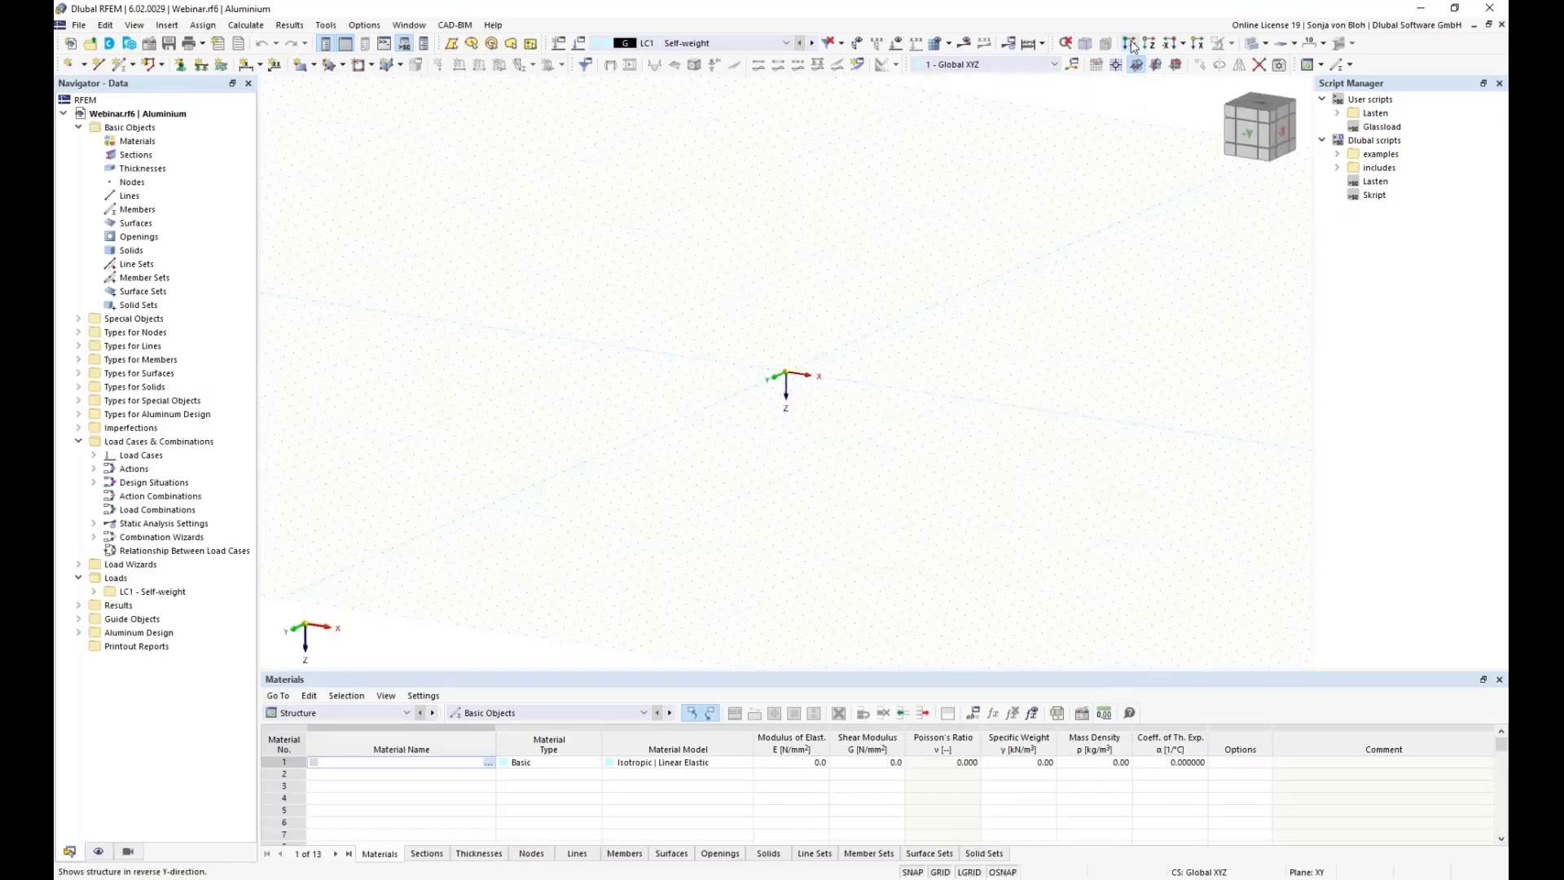
# - Set the work plane to XZ and start a new Cartesian line grid in the 1 - Global XYZ coordinate system
pyautogui.click(1176, 64)
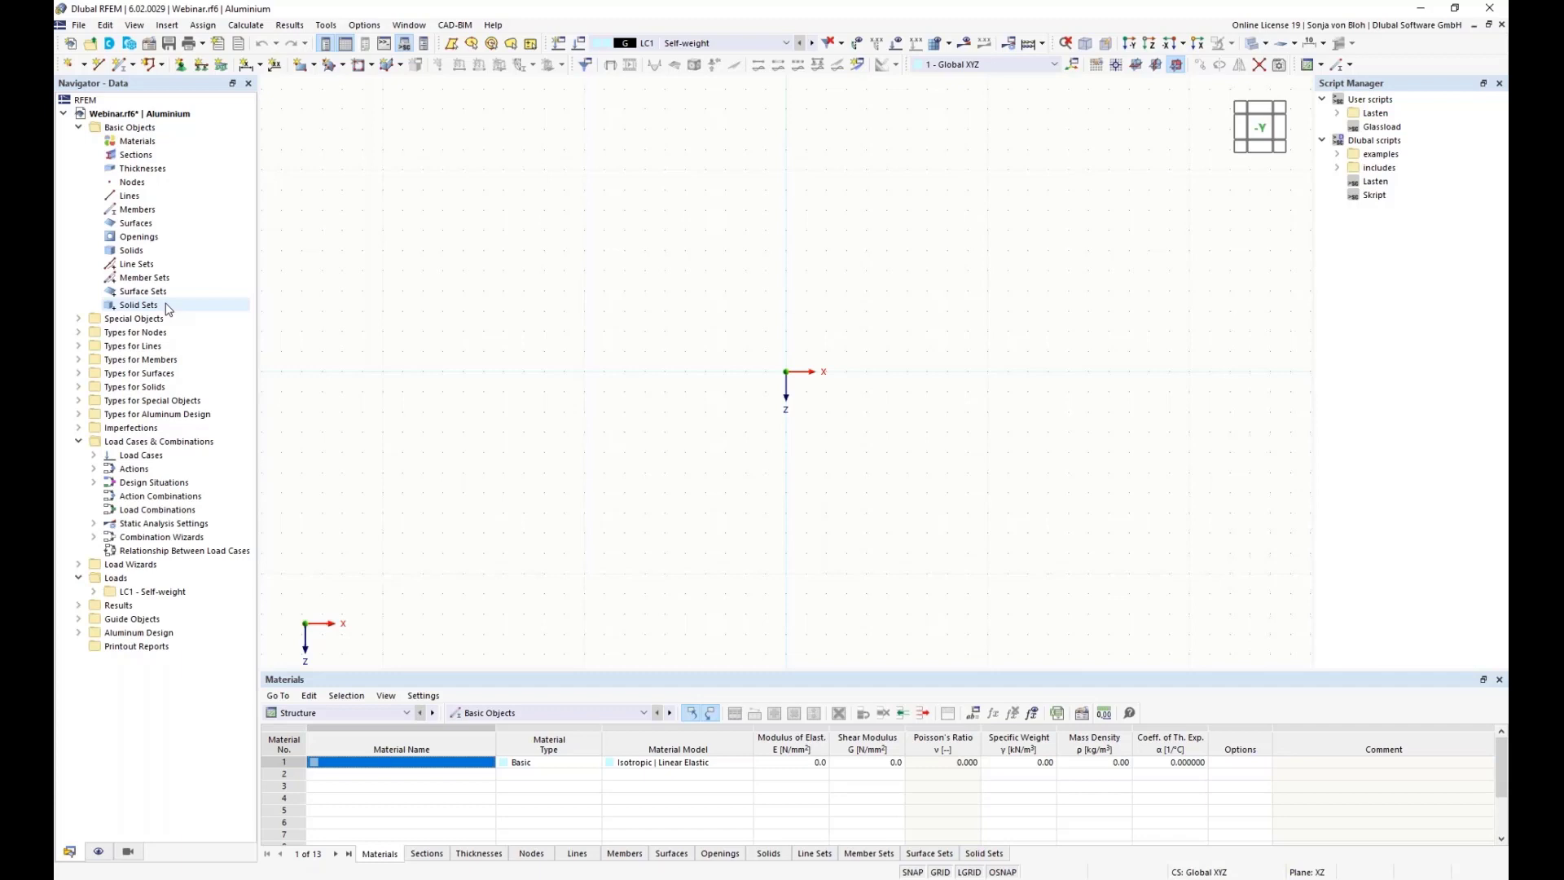
pyautogui.click(79, 619)
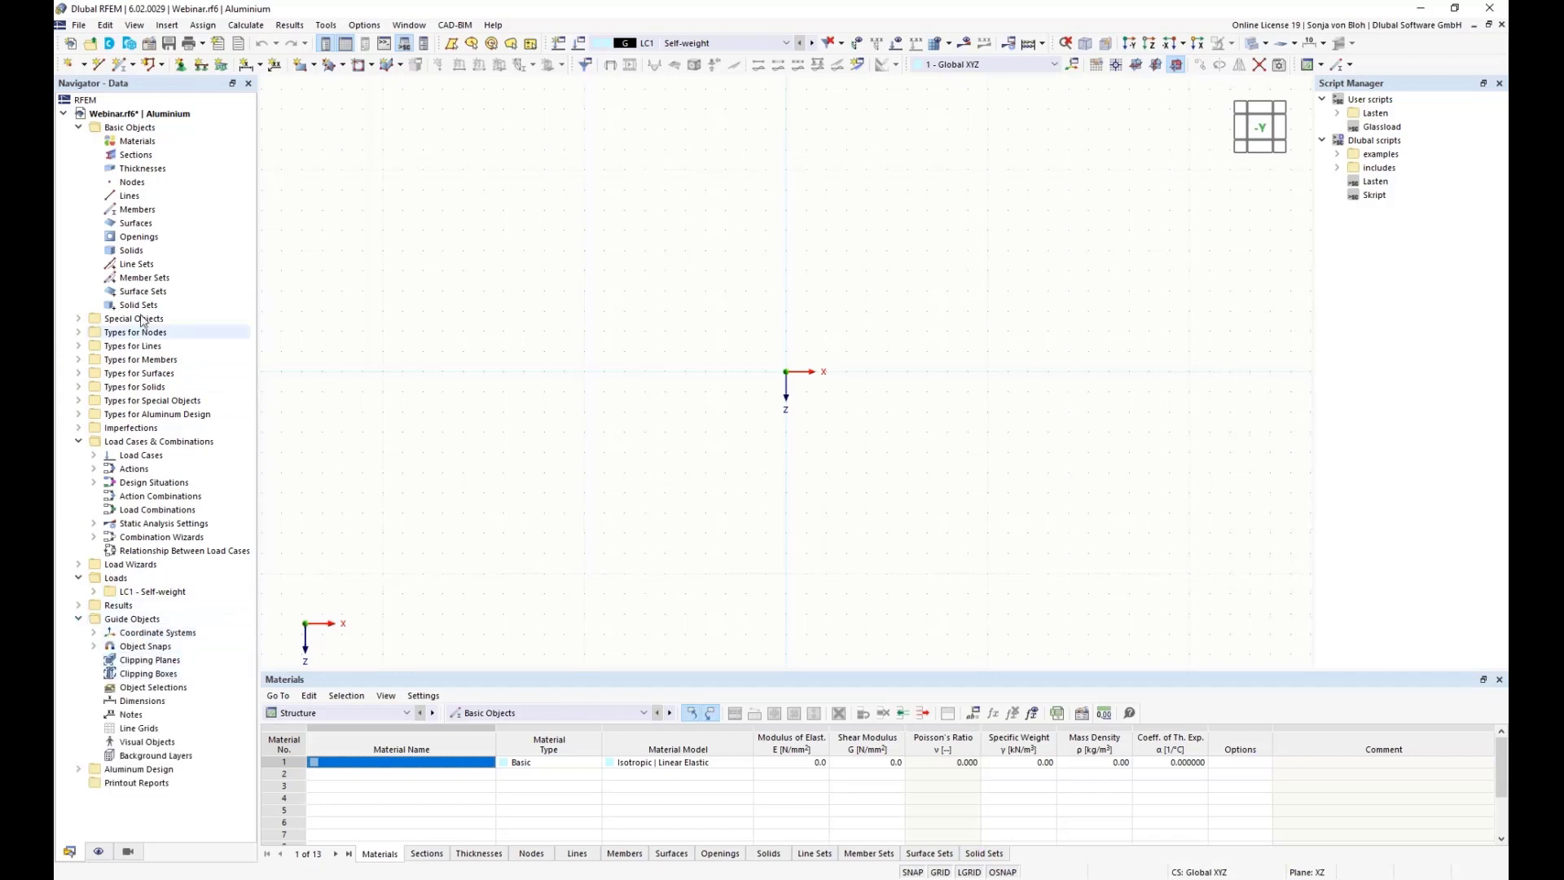
pyautogui.rightClick(133, 727)
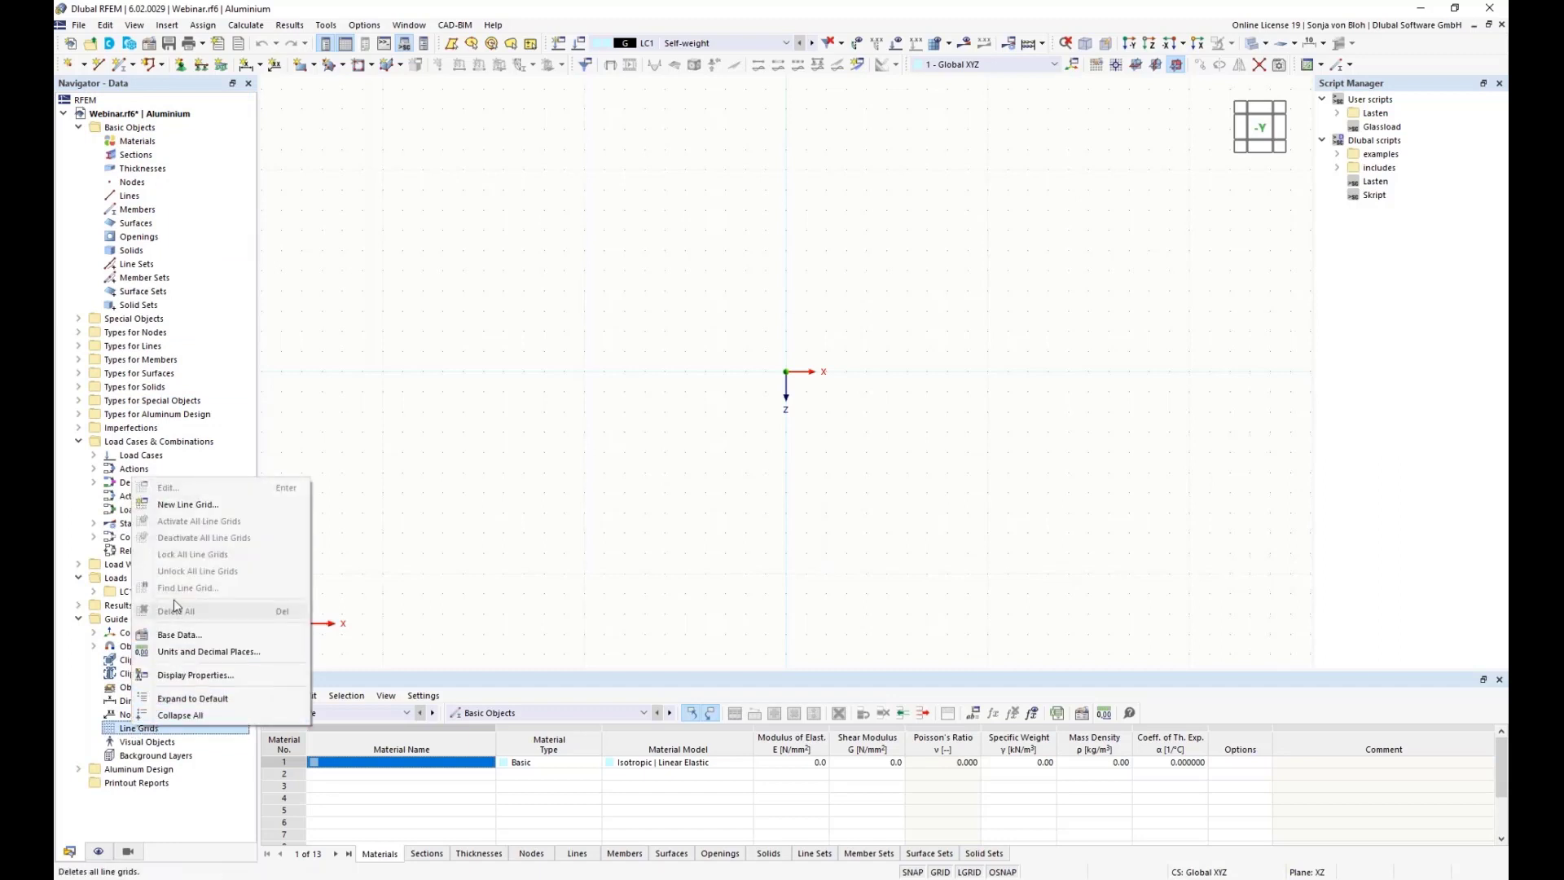
pyautogui.click(188, 505)
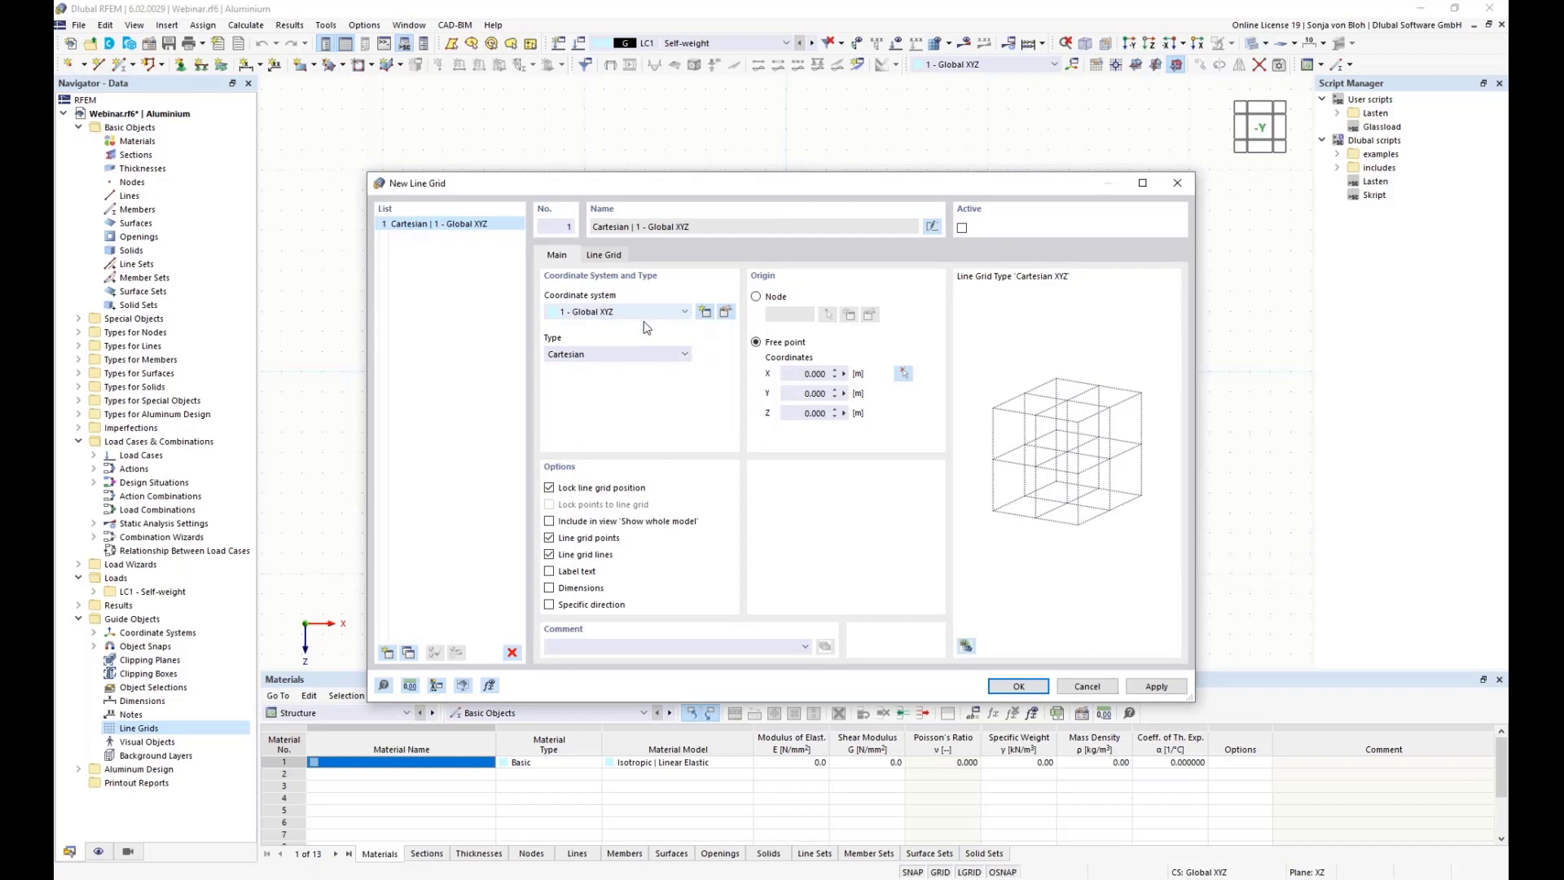
pyautogui.click(687, 314)
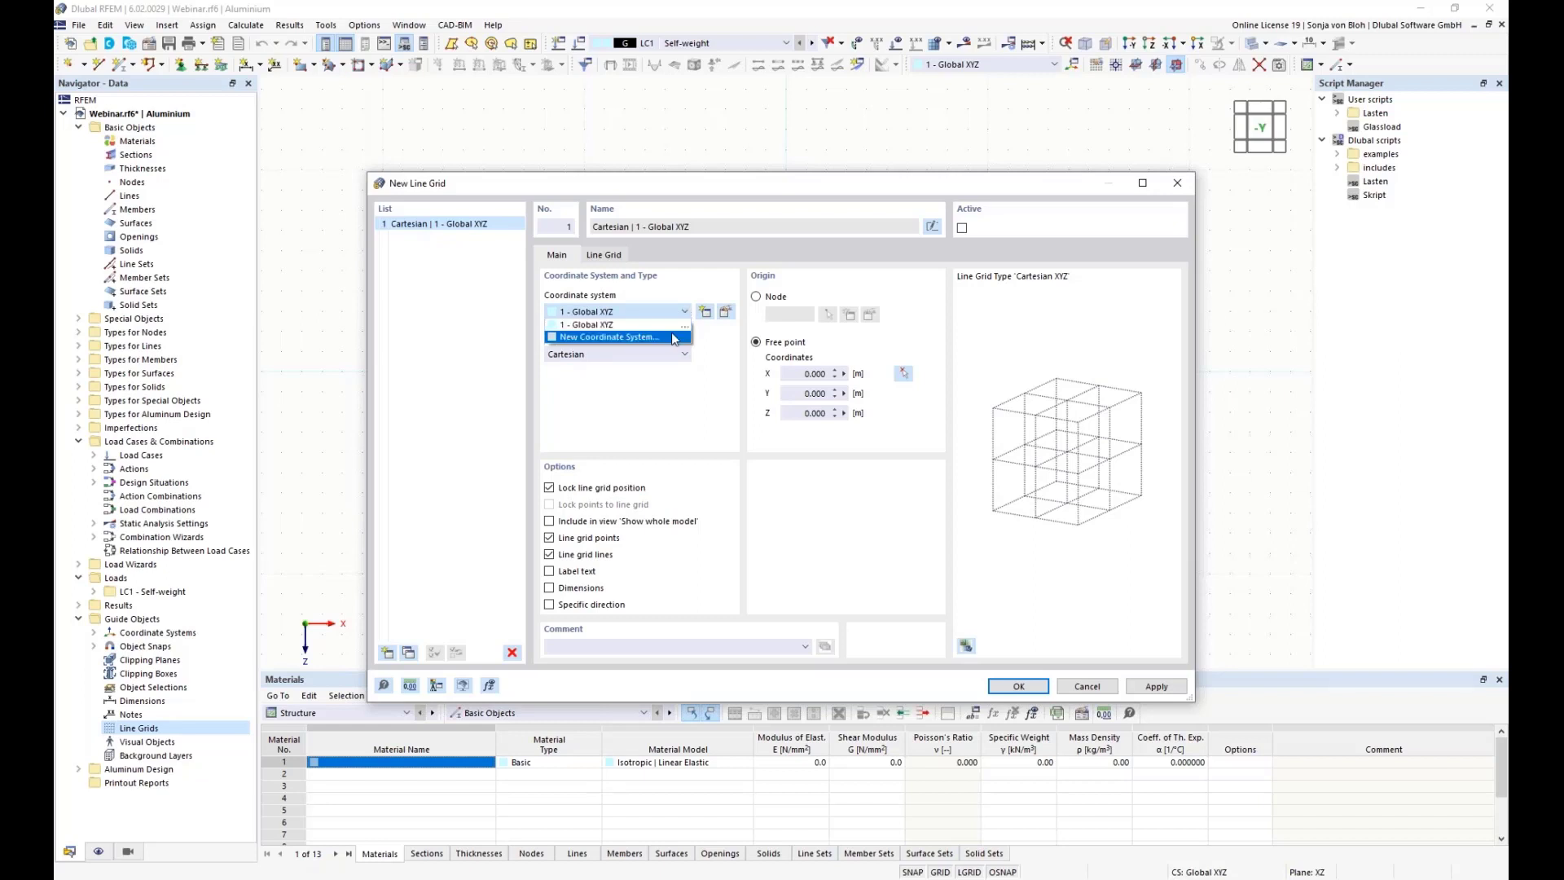
pyautogui.click(668, 328)
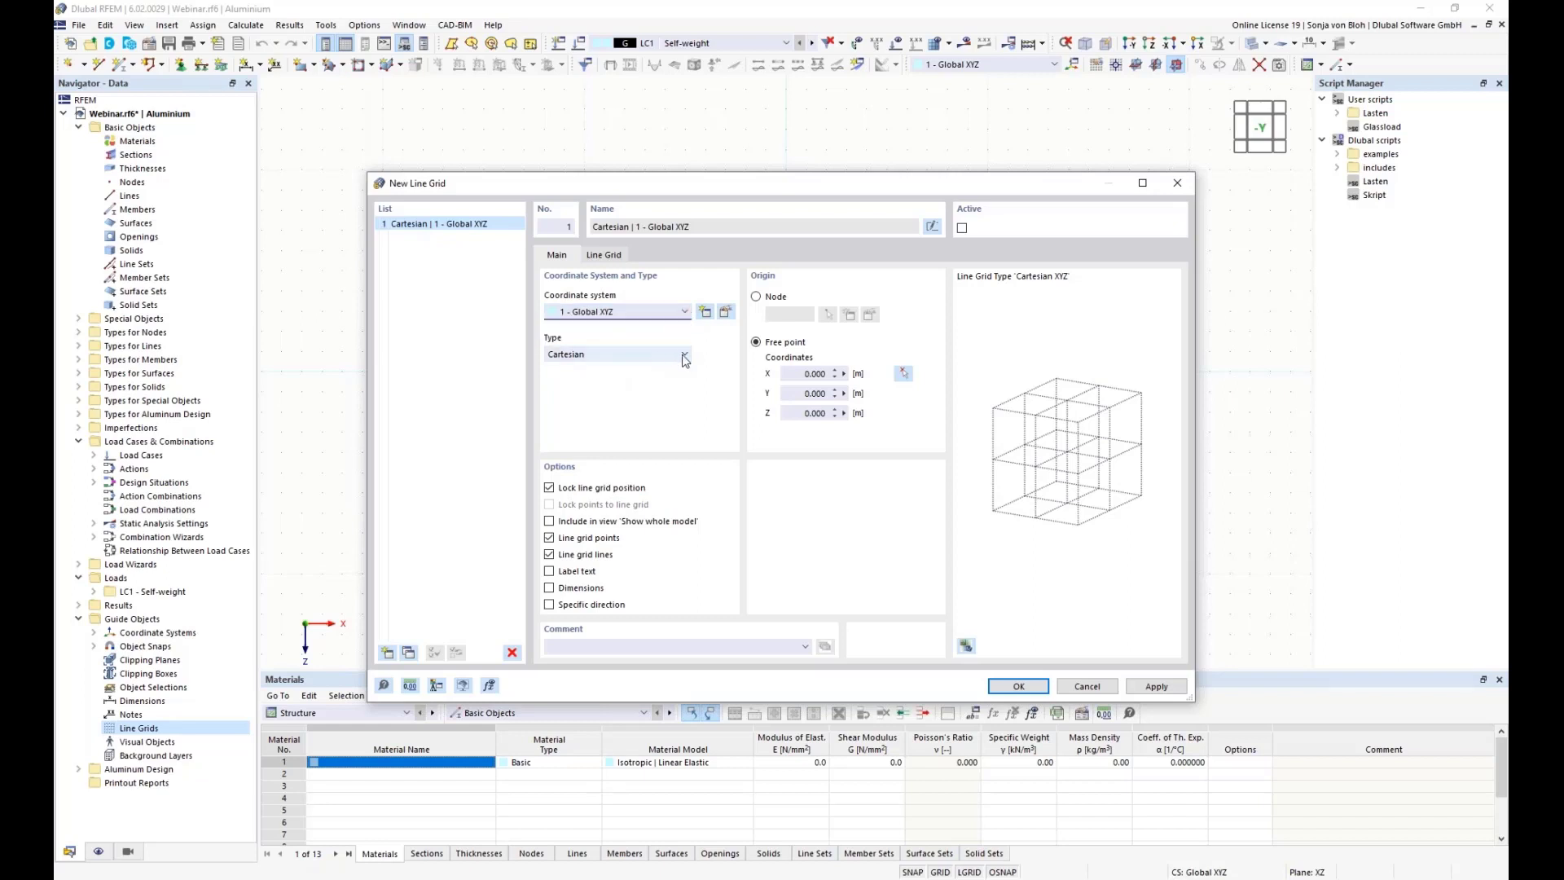
pyautogui.click(684, 355)
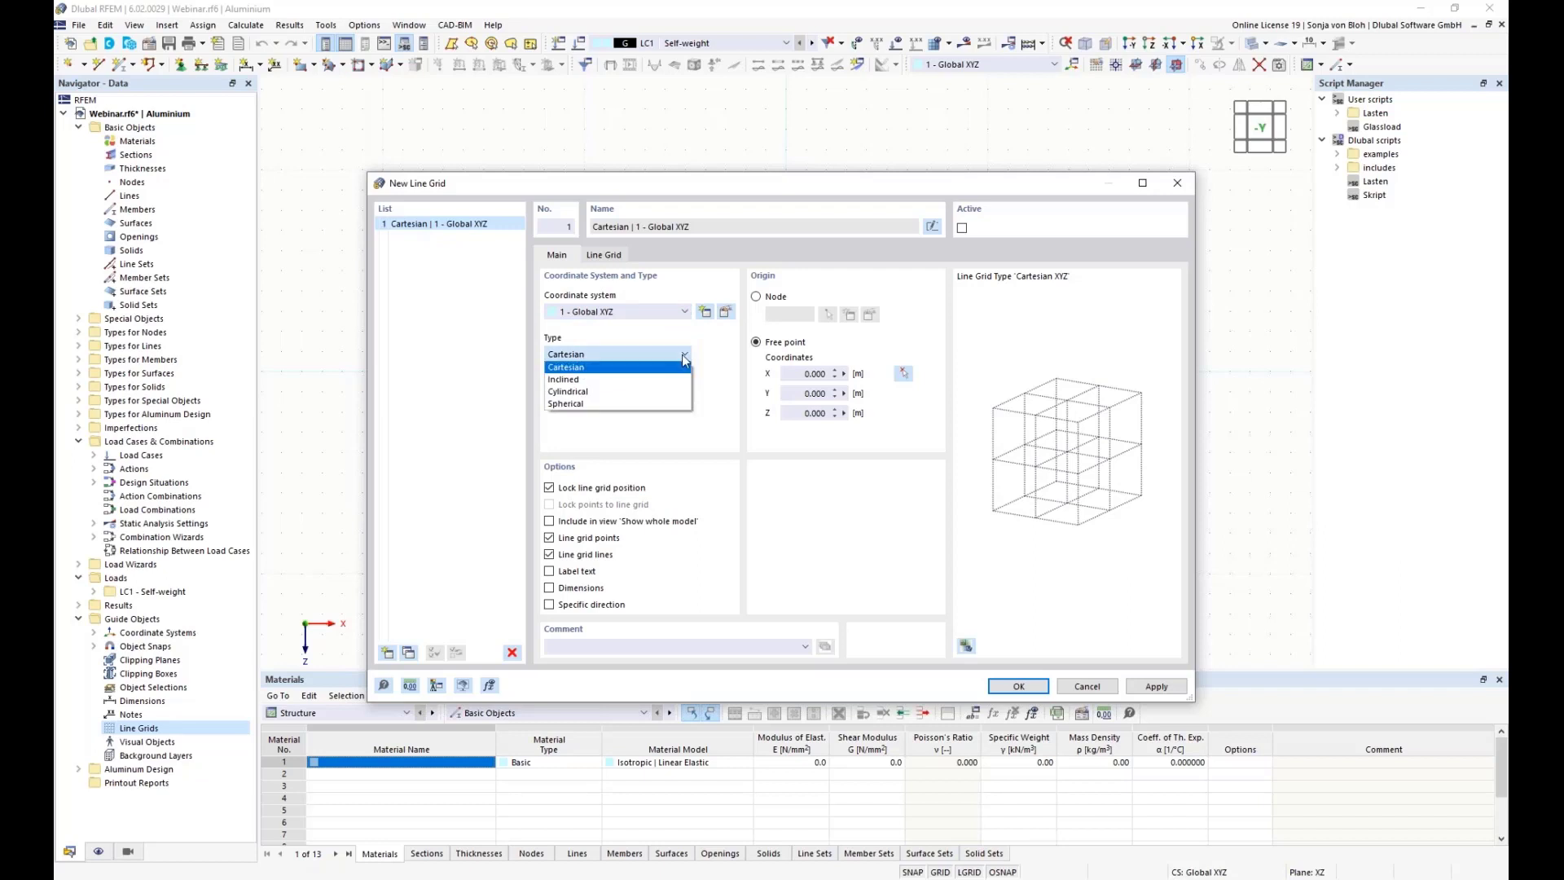
pyautogui.click(613, 371)
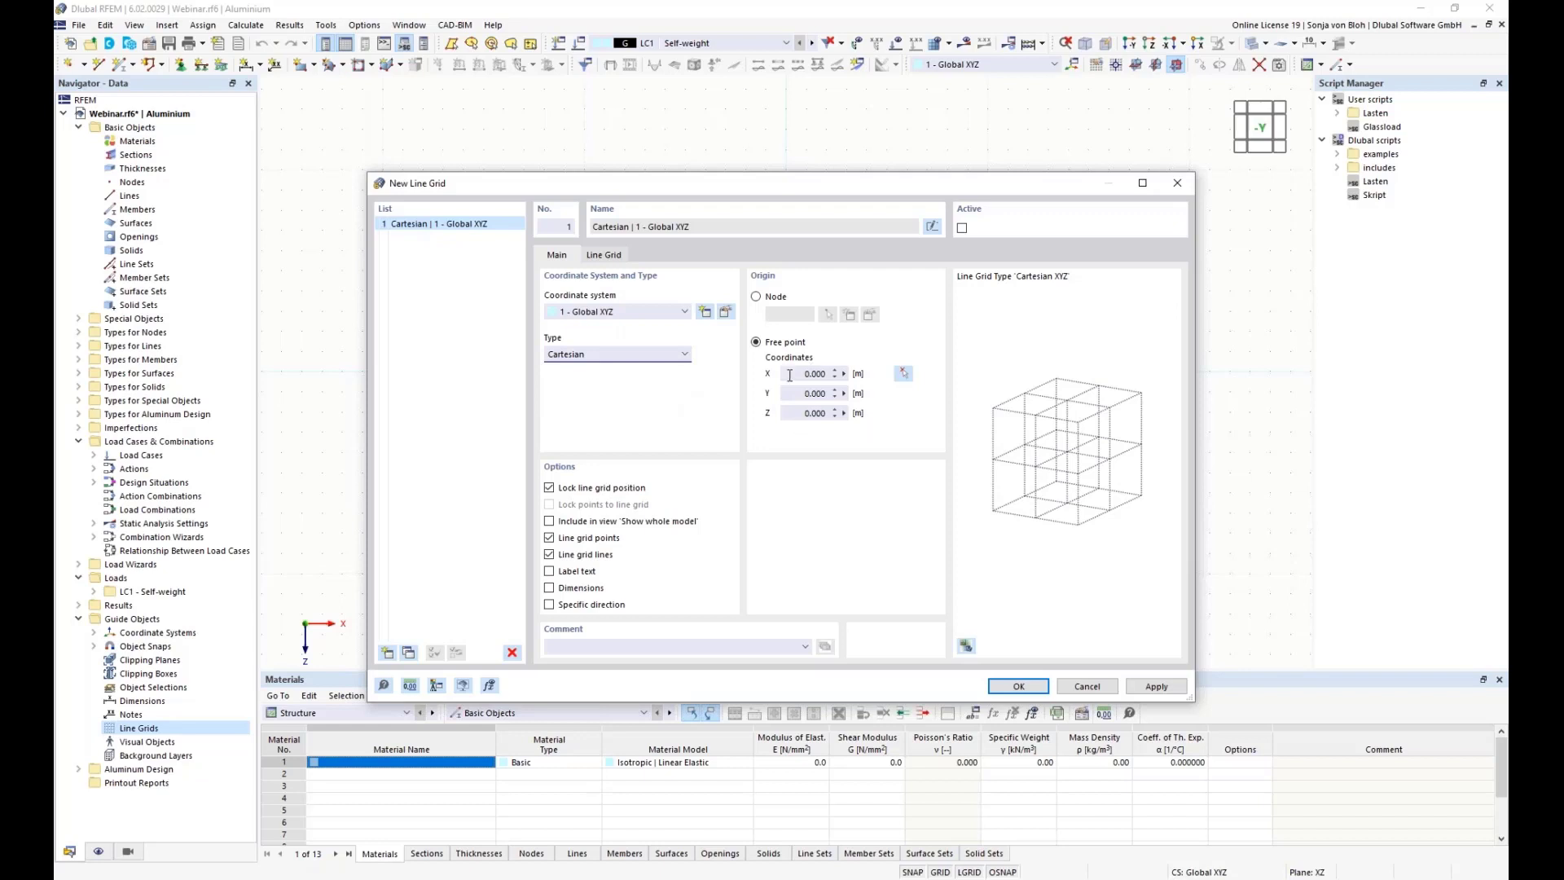
# - Keep the line grid origin as a free point at 0, 0, 0 and include the grid in the 'Show whole model' view
pyautogui.click(814, 373)
pyautogui.click(835, 393)
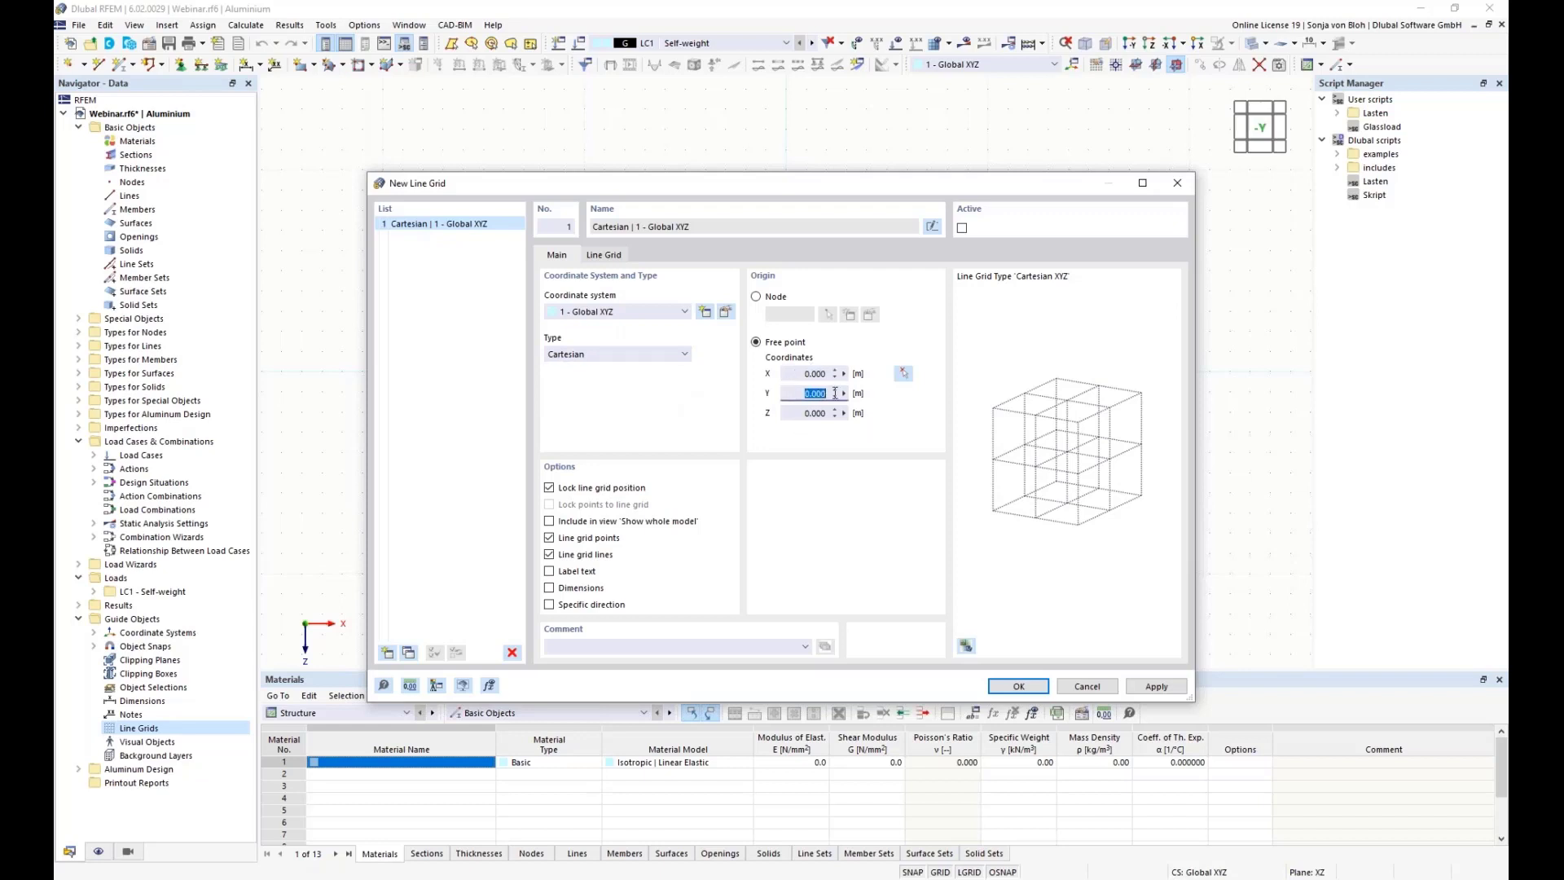
pyautogui.click(790, 413)
pyautogui.click(550, 521)
# - Define the line grid's X-direction by spans, running in the positive direction
pyautogui.click(613, 257)
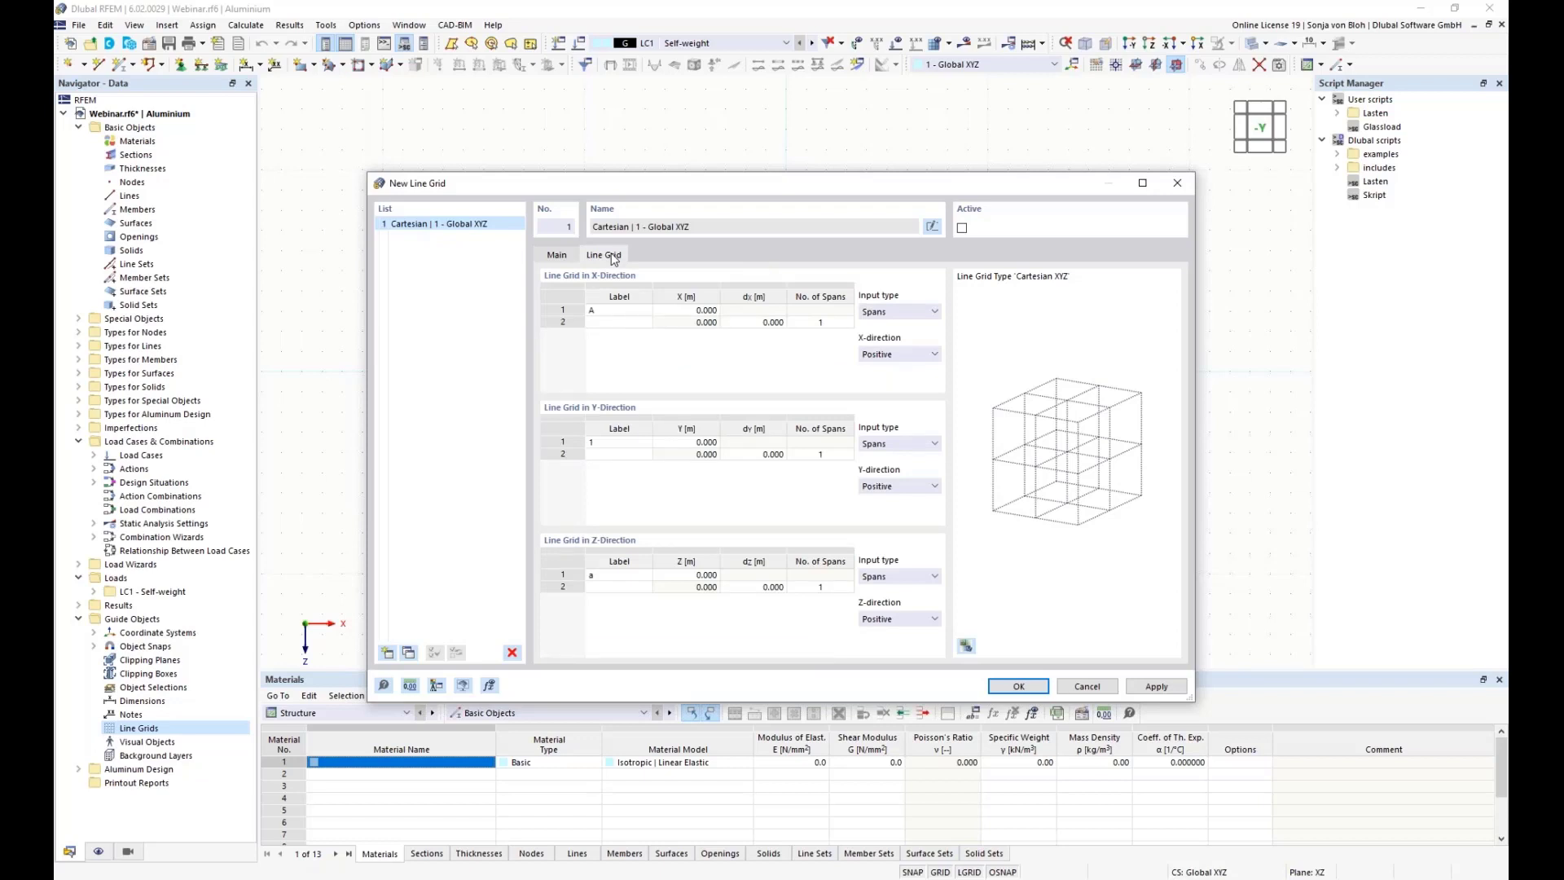
pyautogui.click(917, 314)
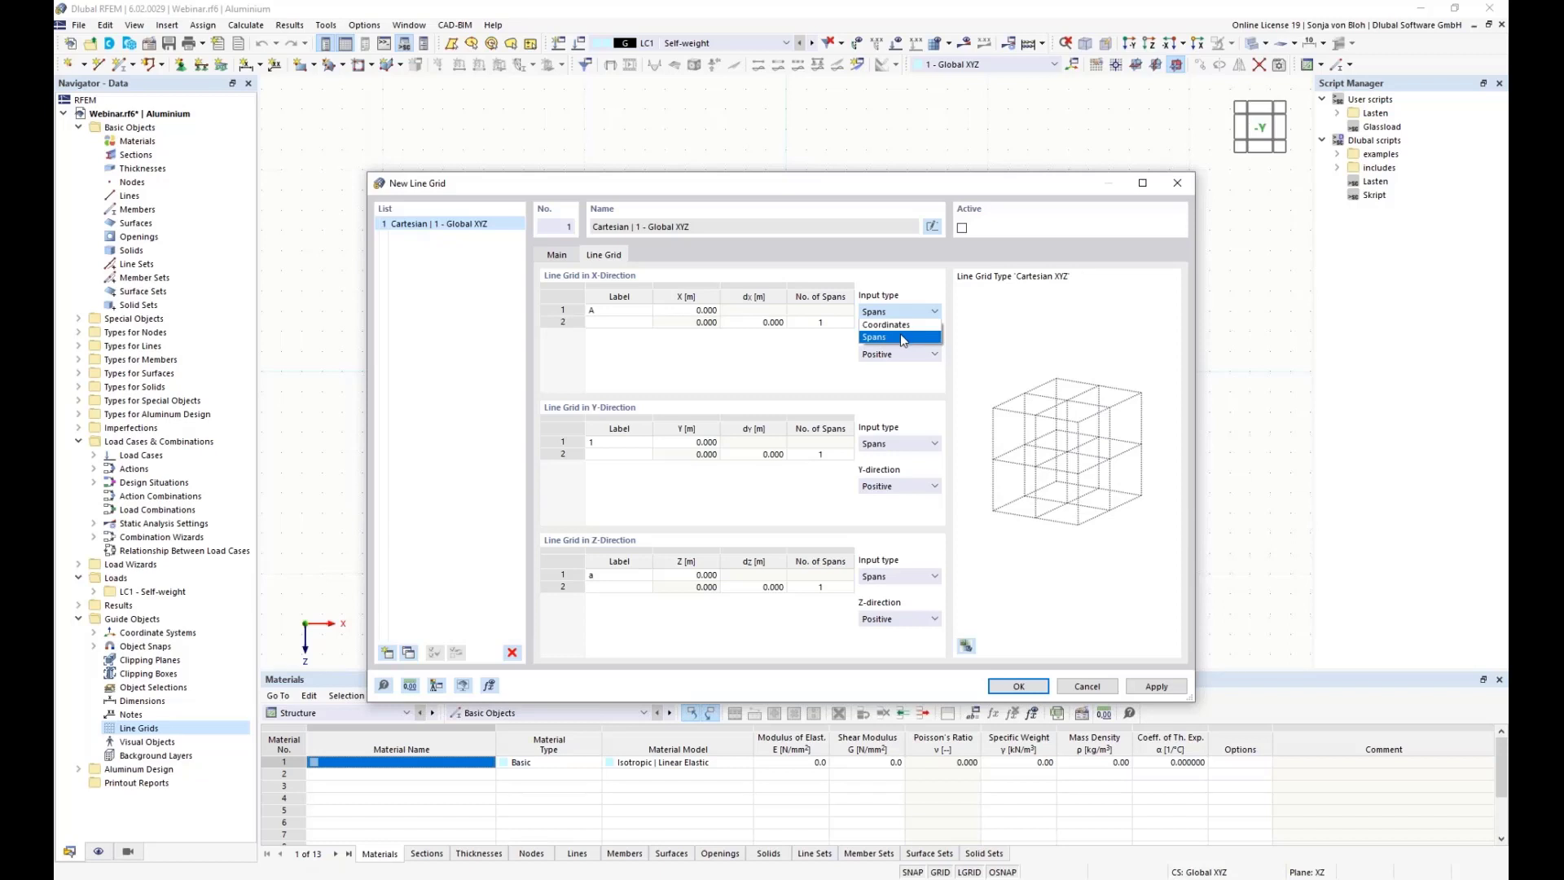
pyautogui.click(903, 338)
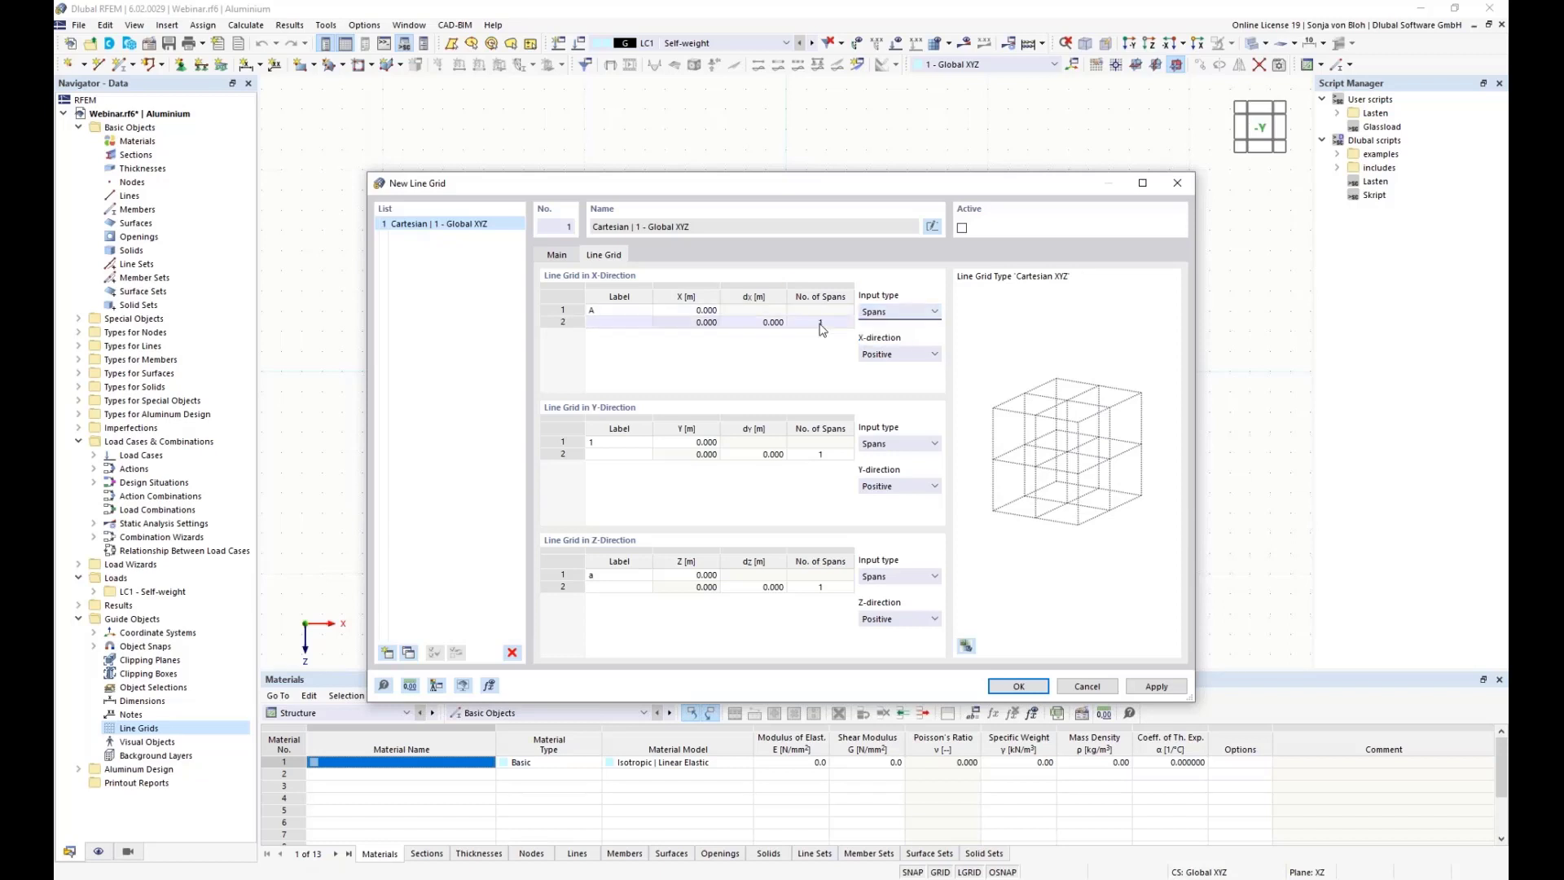
pyautogui.click(931, 356)
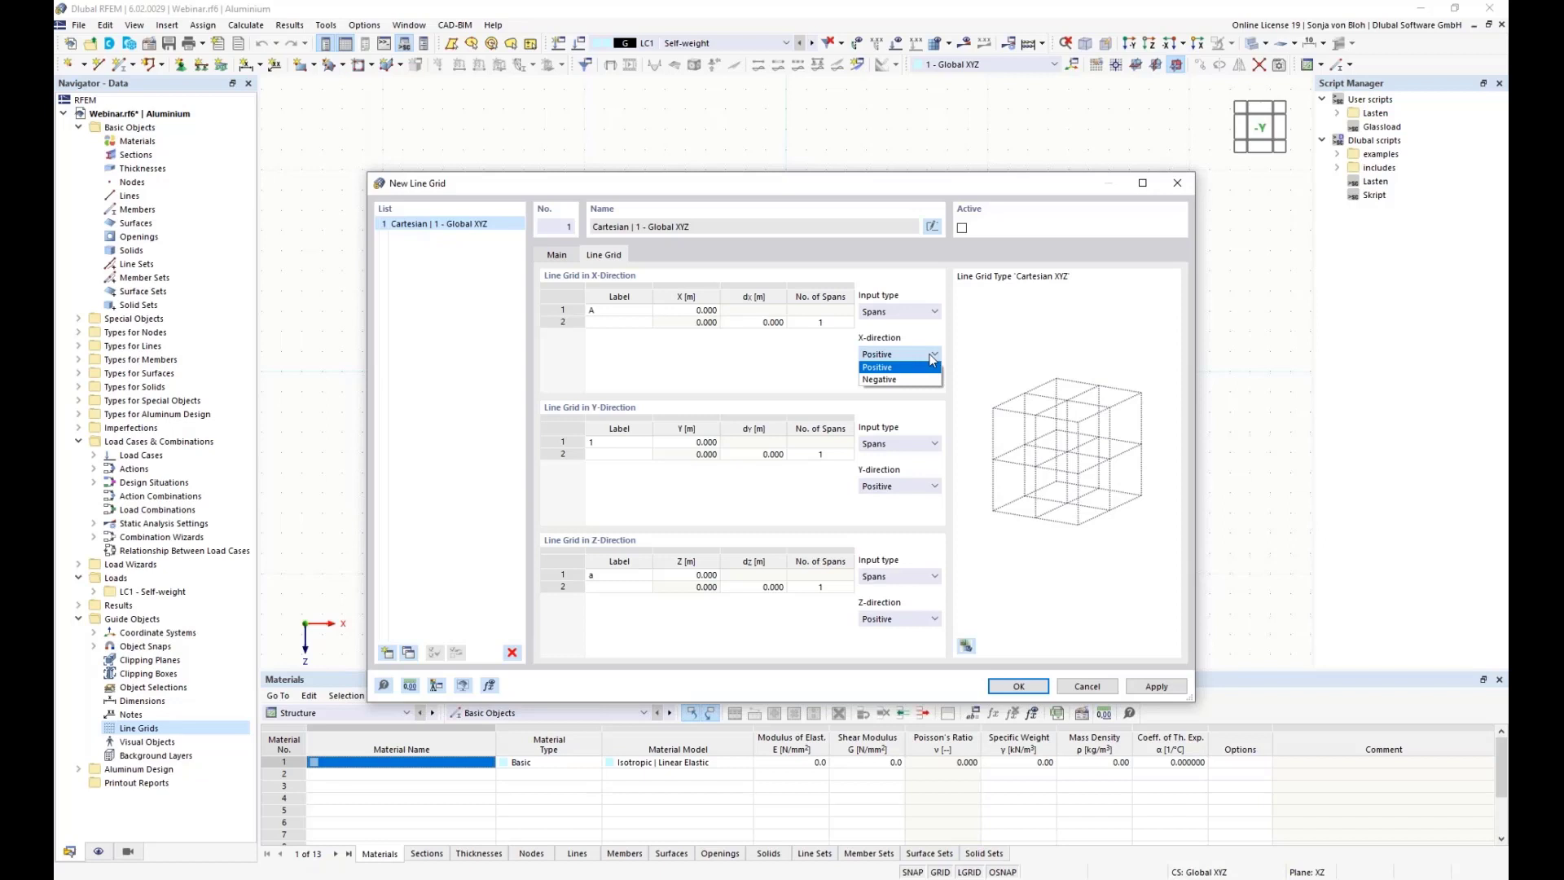
pyautogui.click(900, 368)
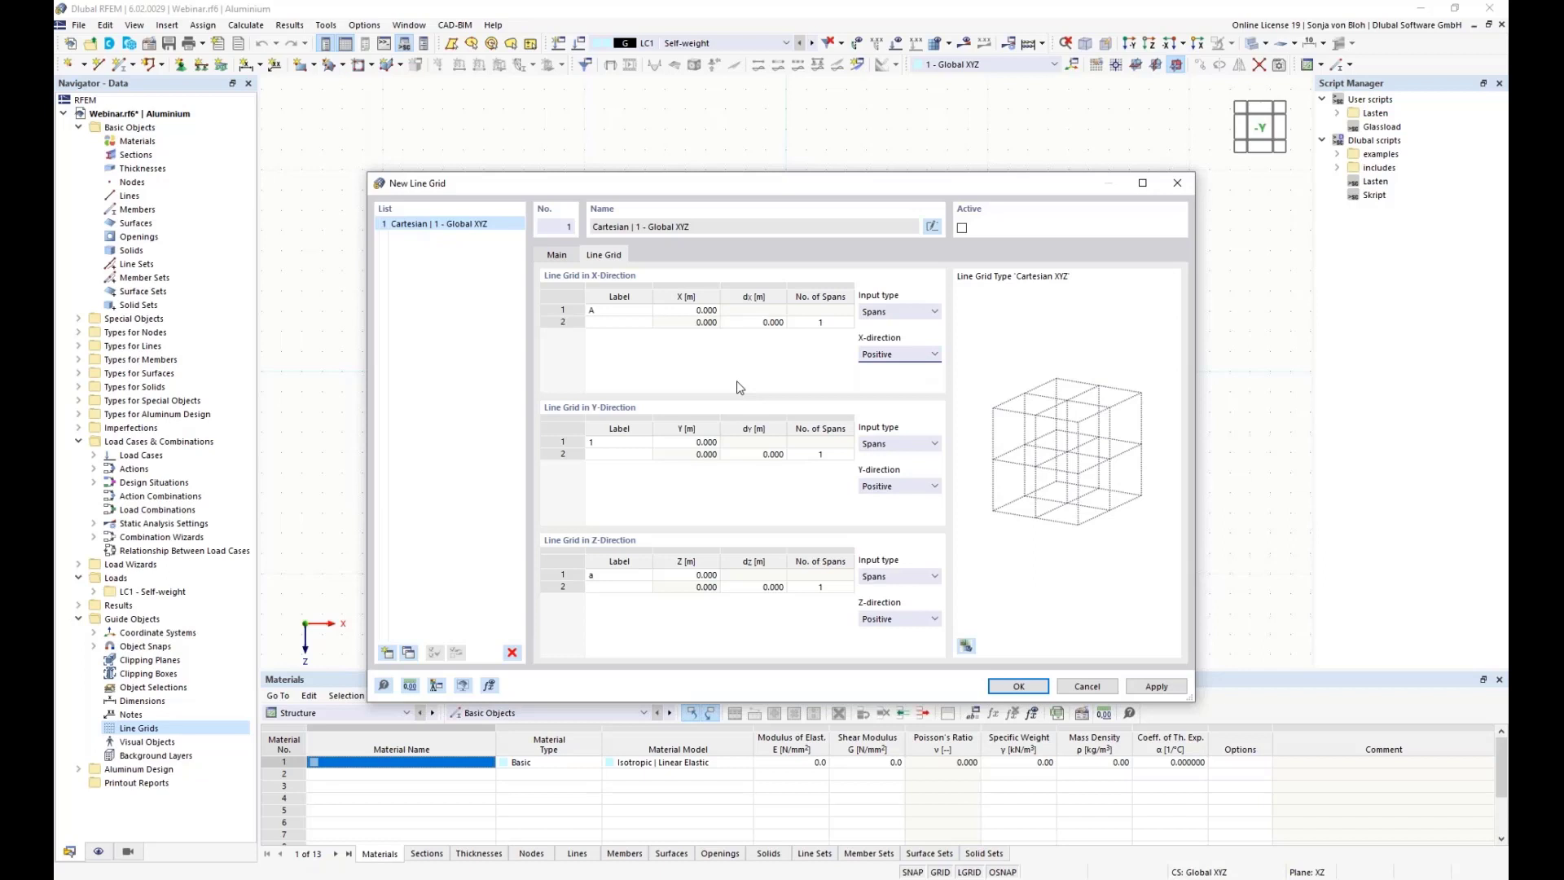
# - Add three 2.4 m spans to the line grid in the X-direction
pyautogui.click(748, 322)
pyautogui.click(748, 322)
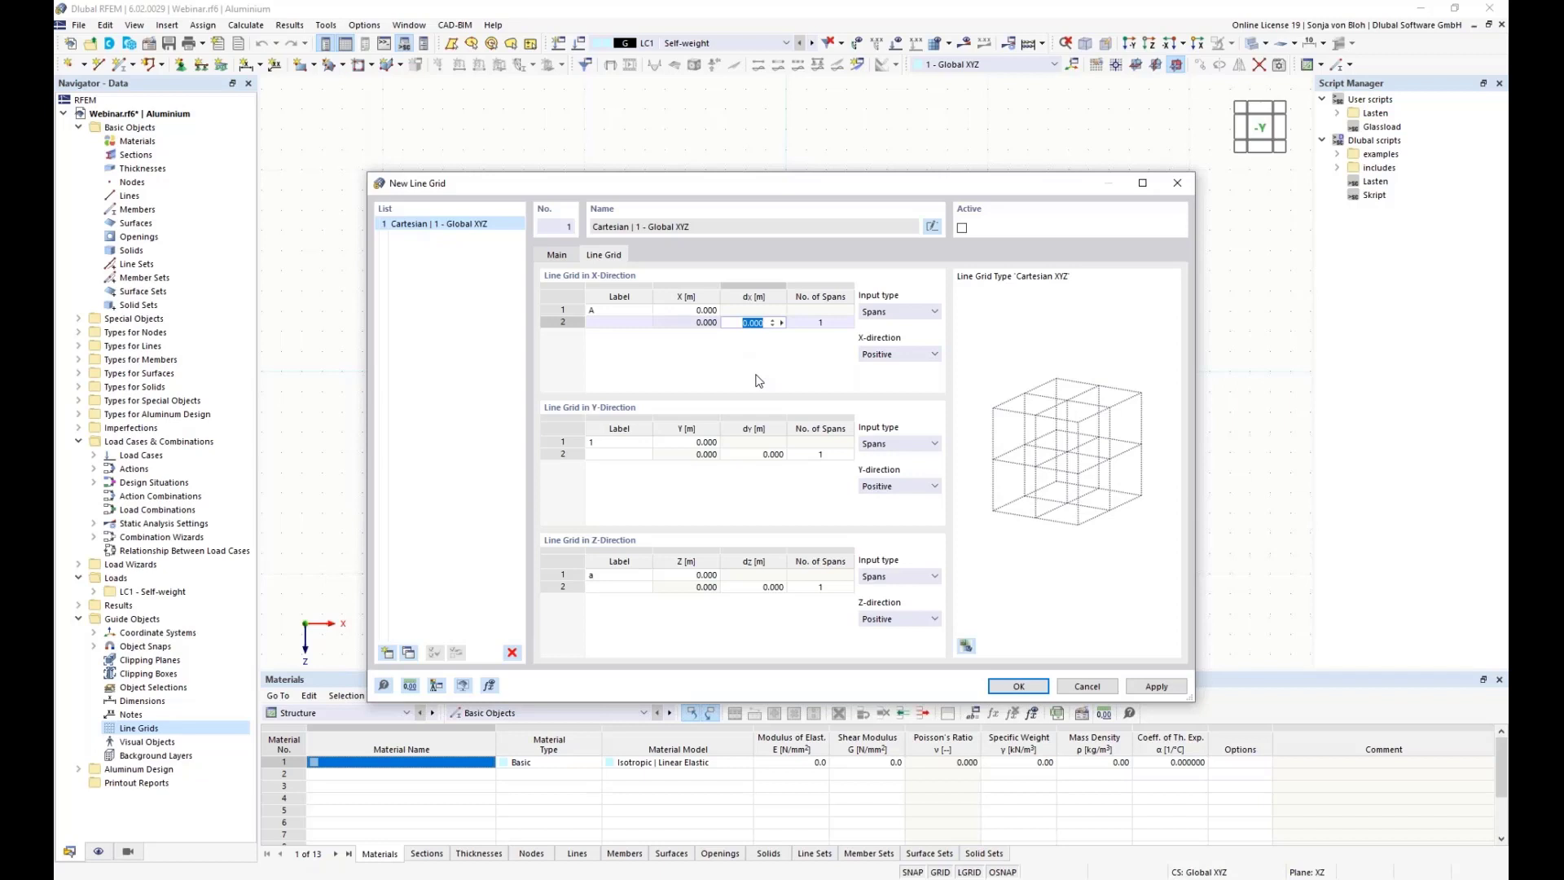
pyautogui.write('2.4')
pyautogui.click(849, 321)
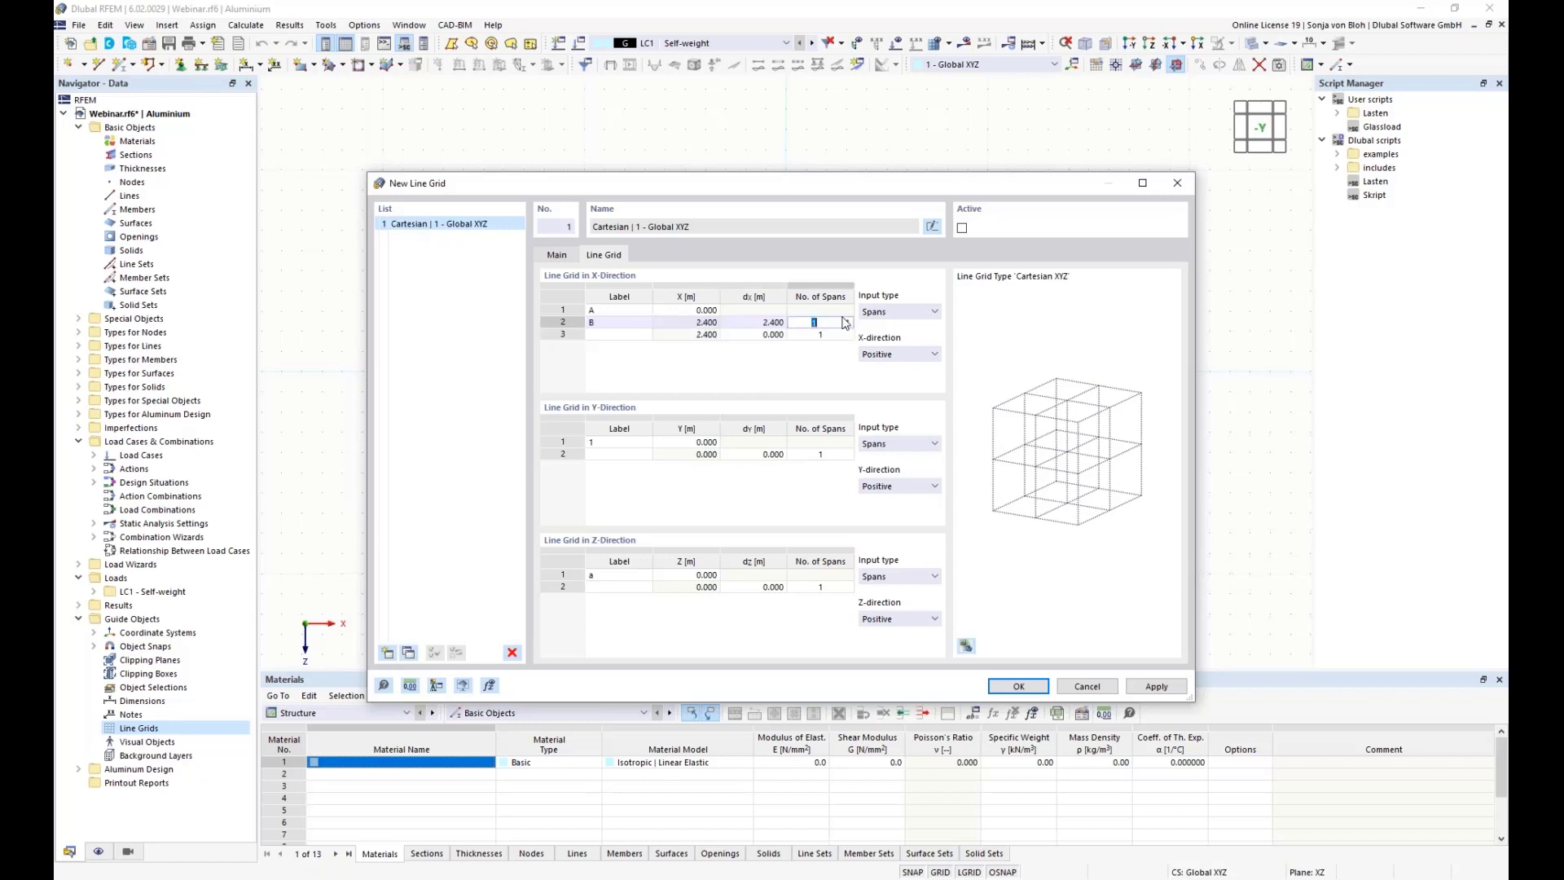
pyautogui.write('3')
# - Add further X-direction spans of 1.2 m, 3.4 m and 1.2 m to the line grid
pyautogui.click(753, 359)
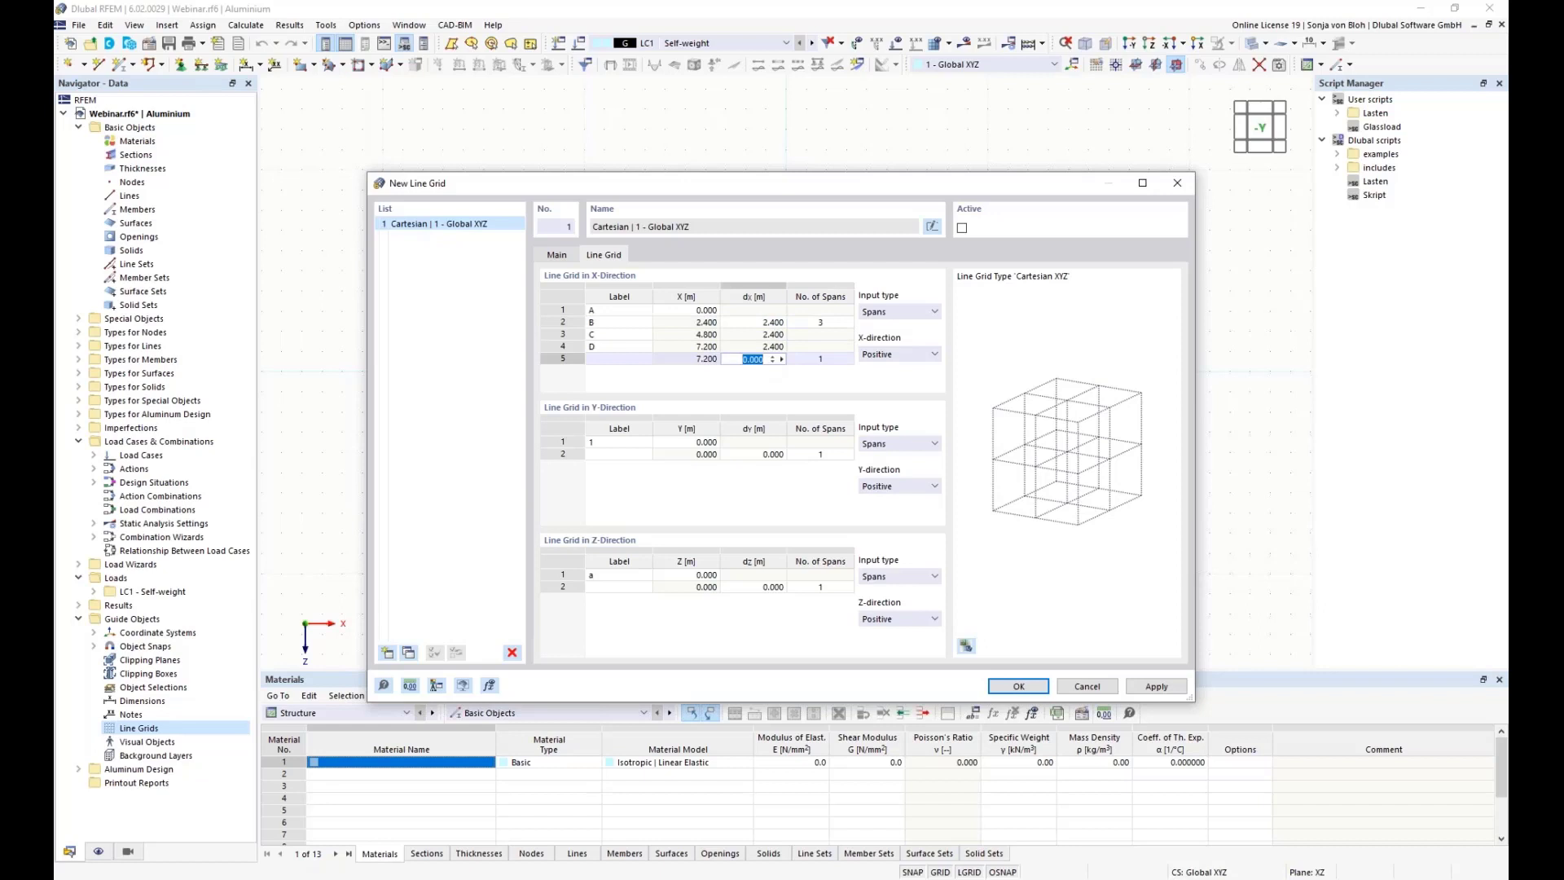
pyautogui.write('1,2')
pyautogui.press('Return')
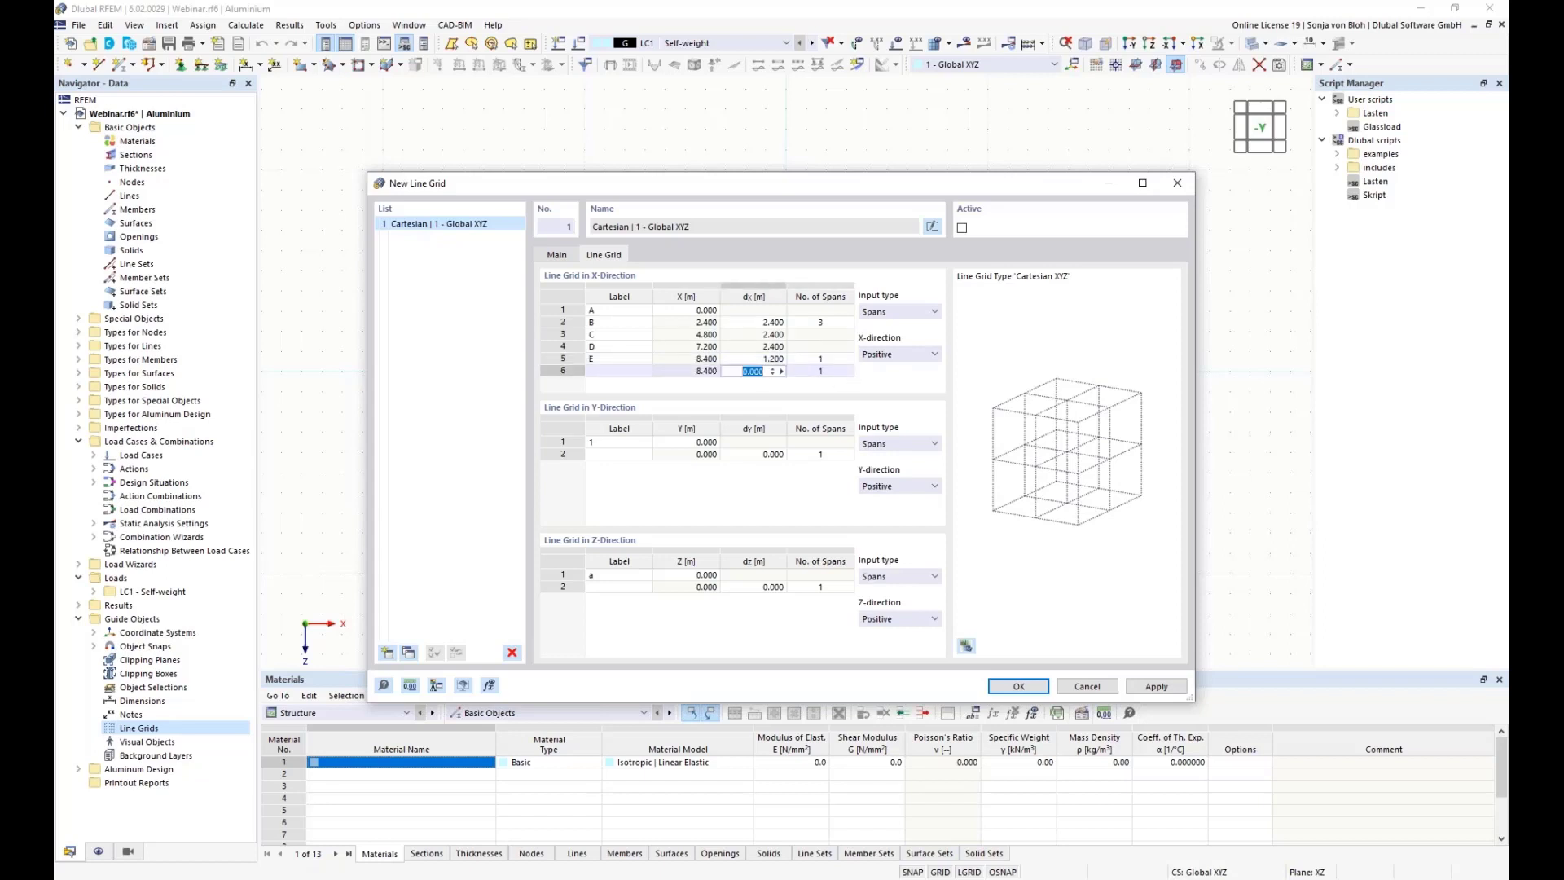
pyautogui.write('3,4')
pyautogui.click(812, 371)
pyautogui.click(766, 384)
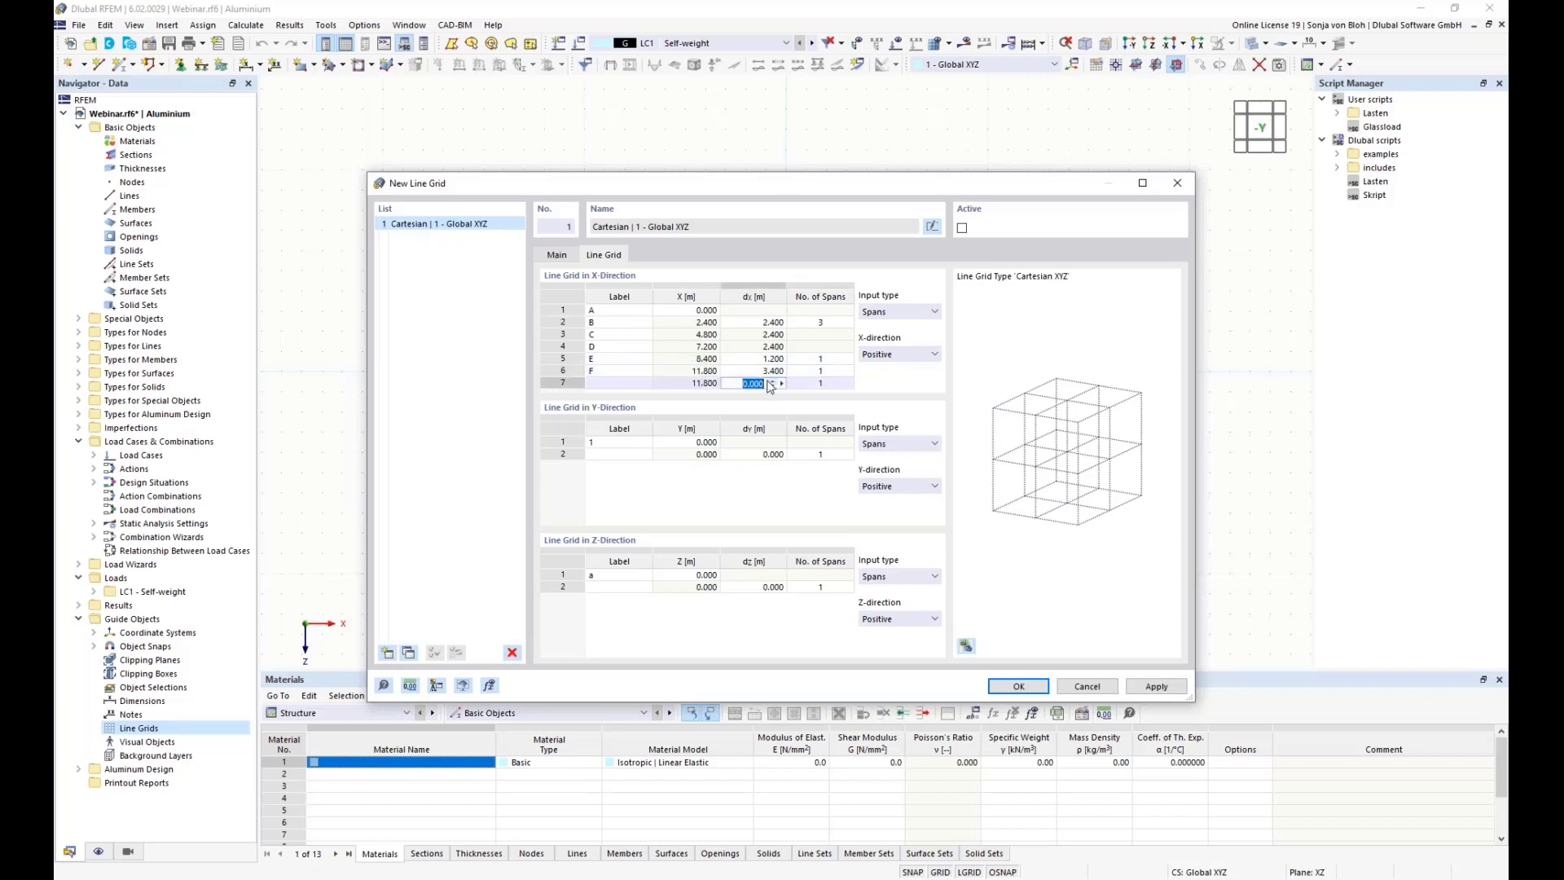
pyautogui.write('1,2')
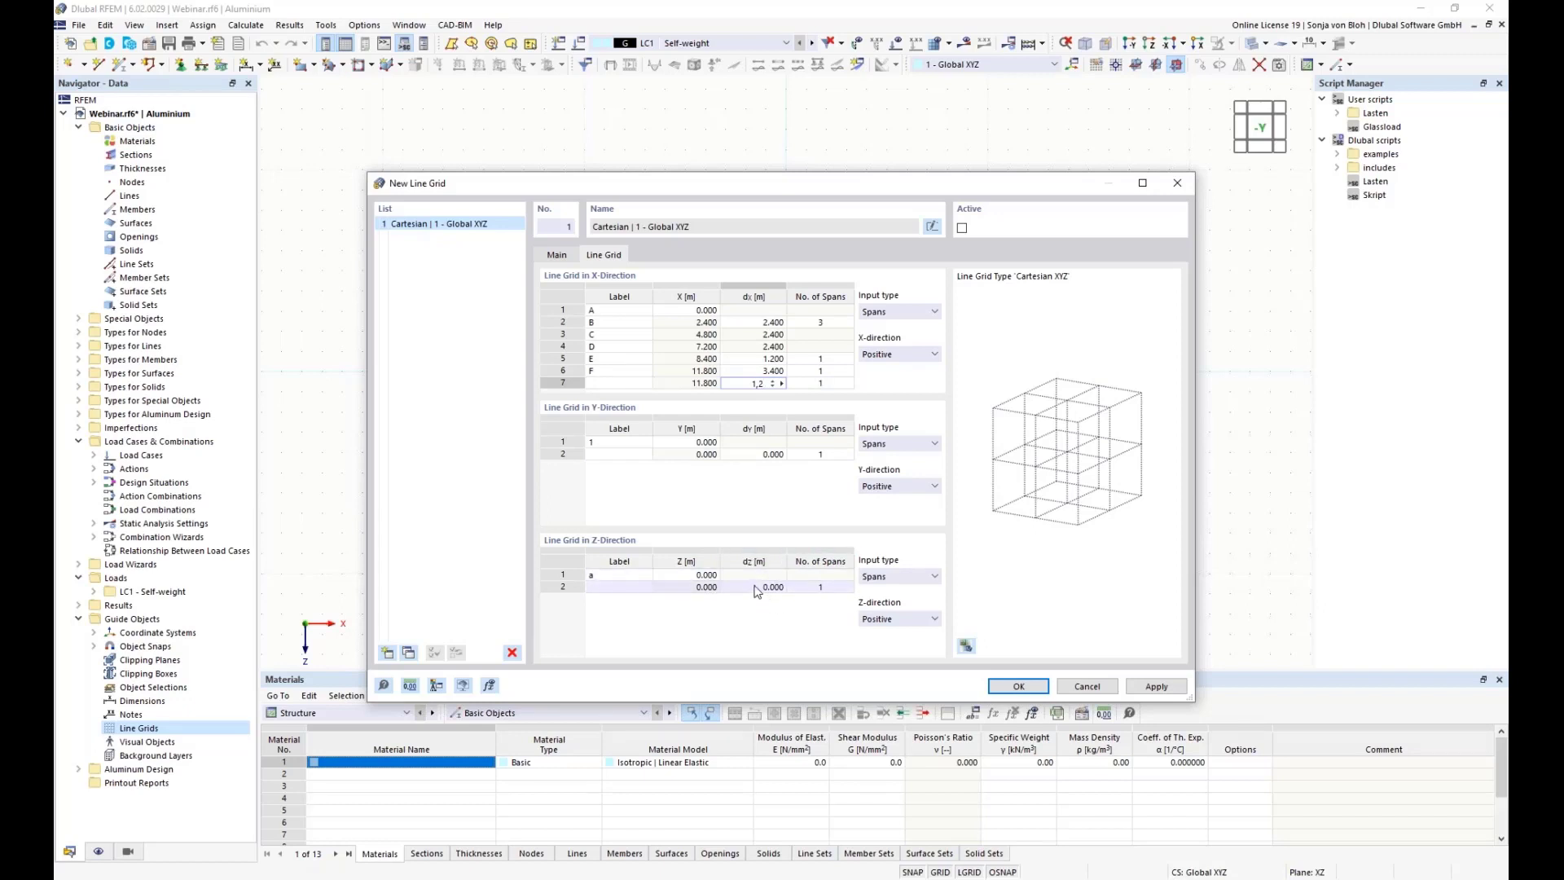
# - Set the line grid's Z-direction to negative and add Z-direction spans of 0.65 m and 2.9 m
pyautogui.click(910, 617)
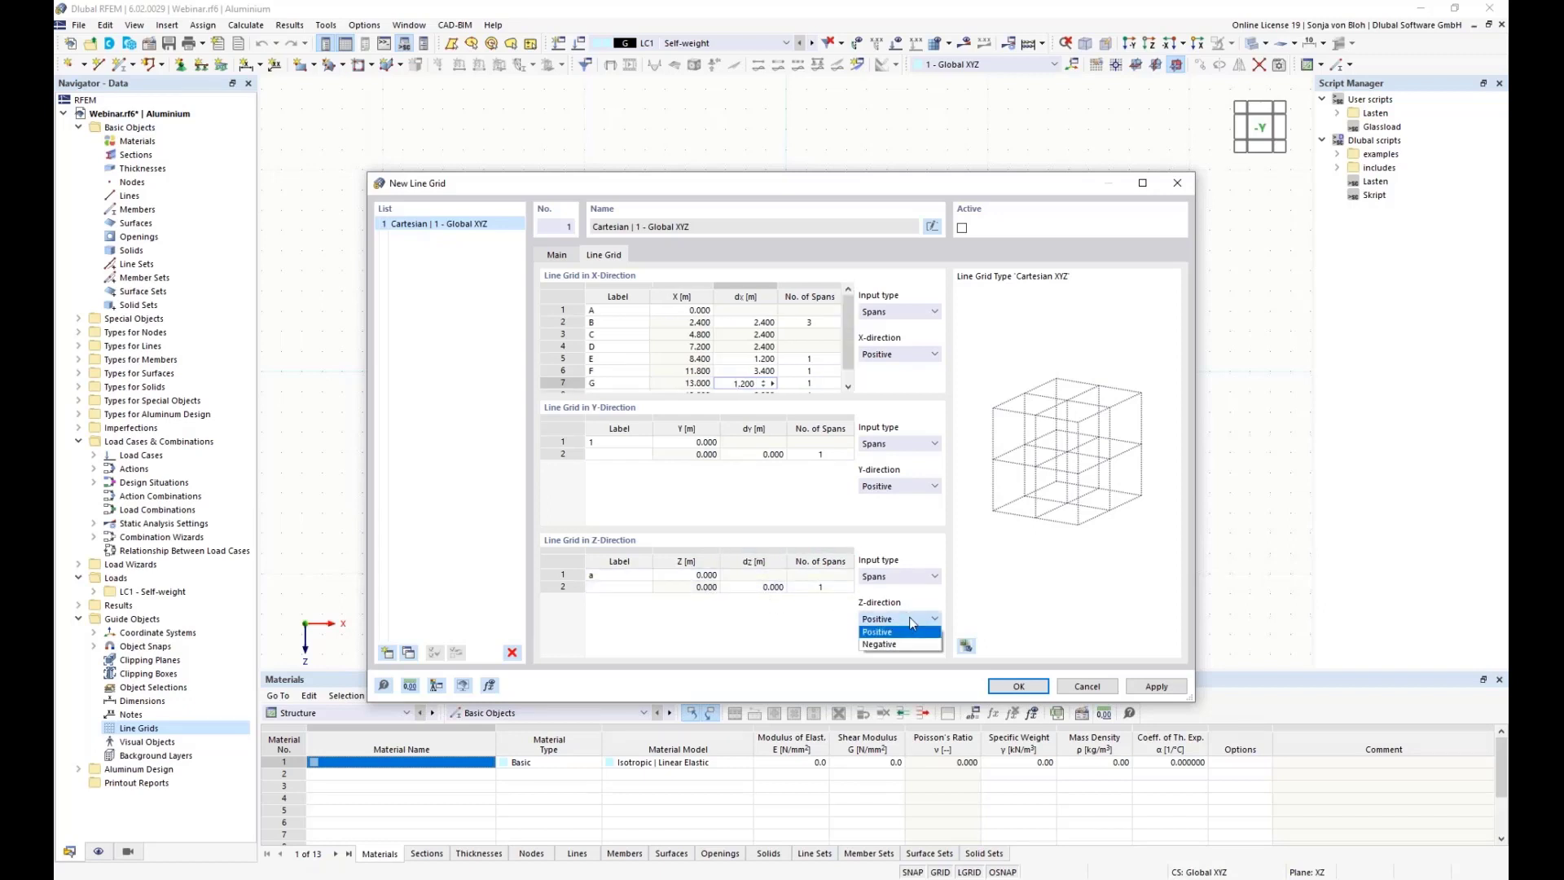
pyautogui.click(878, 644)
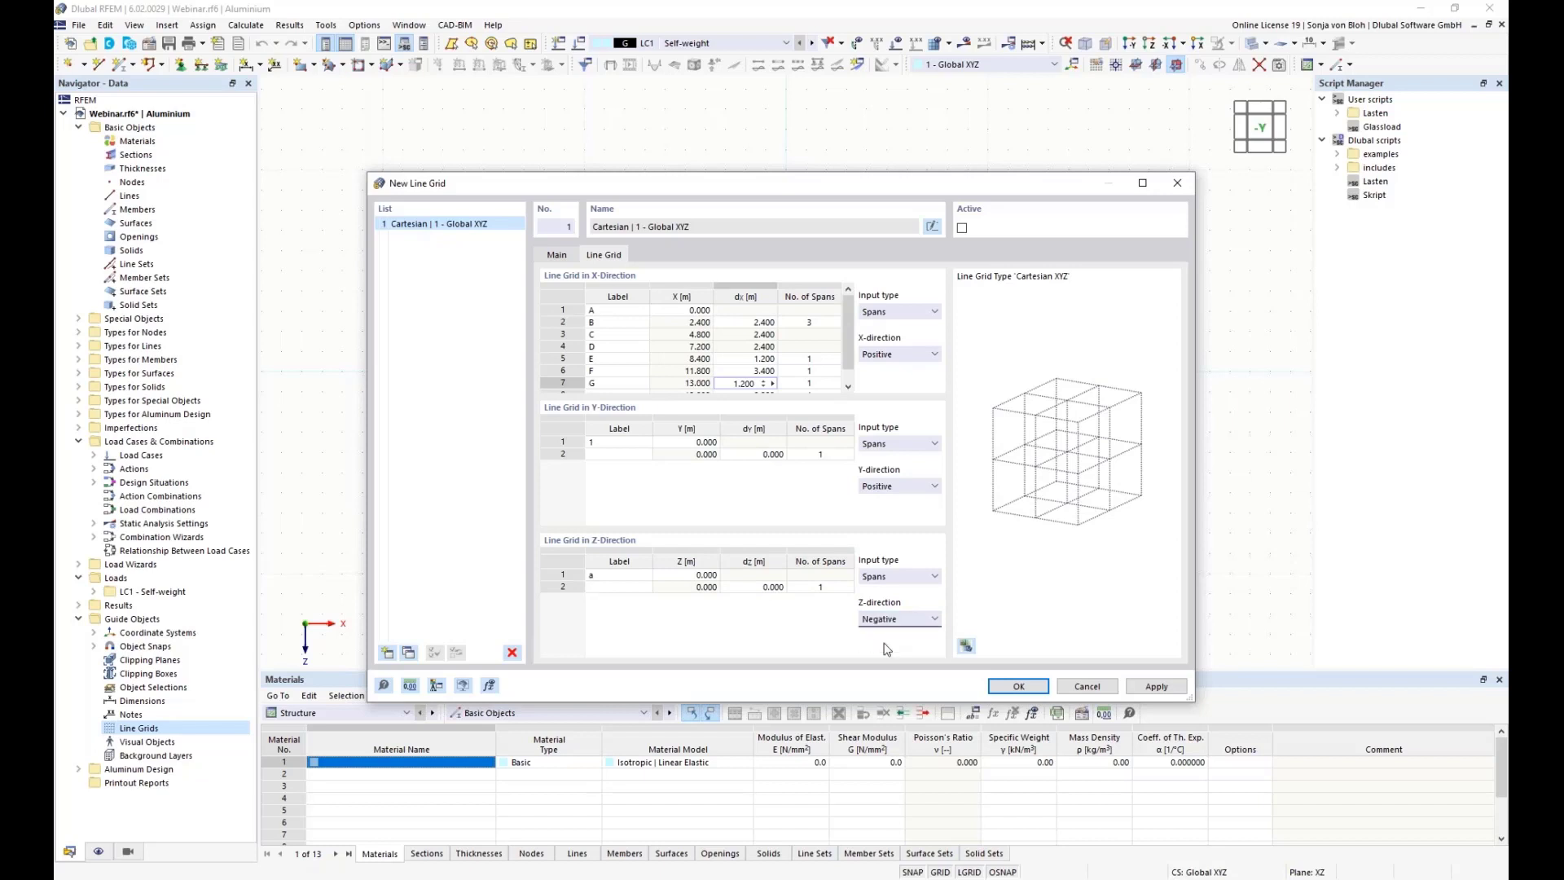
pyautogui.click(753, 587)
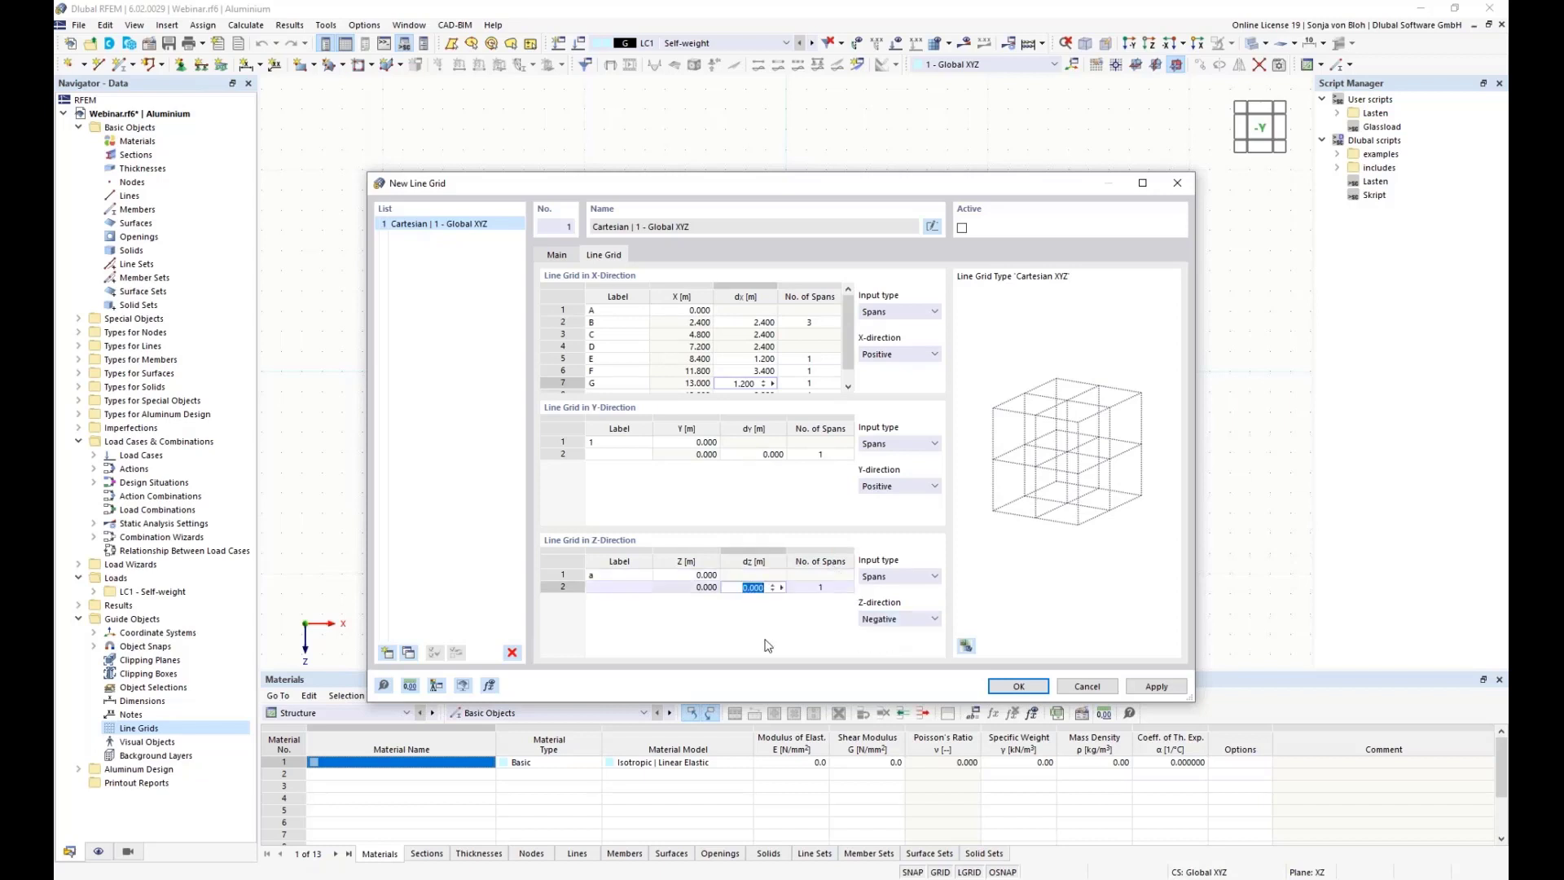
pyautogui.write('0,65')
pyautogui.press('Tab')
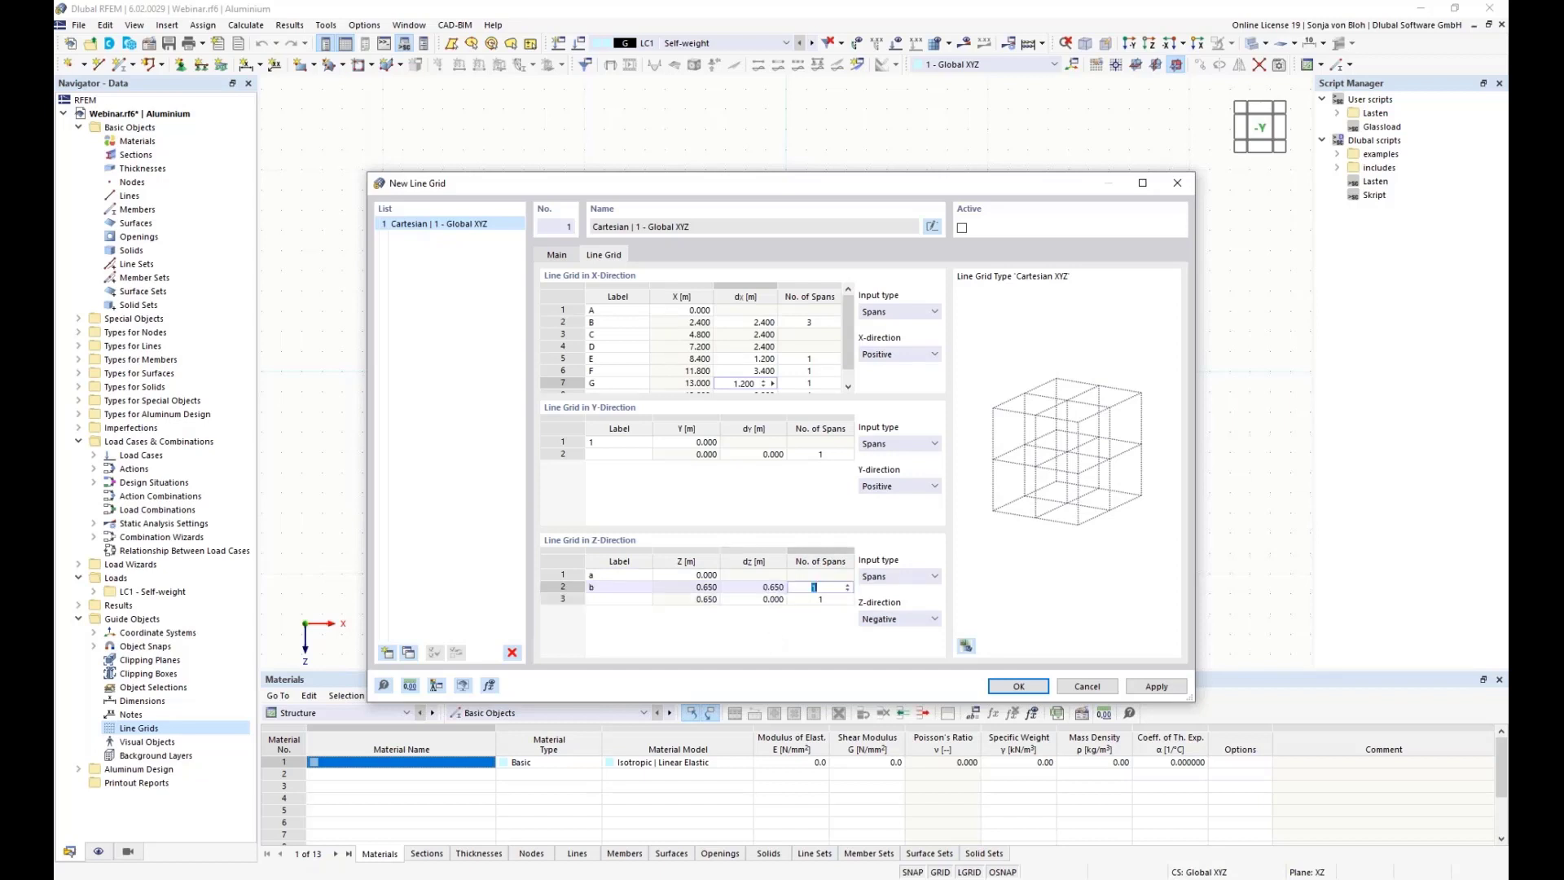
pyautogui.click(772, 600)
pyautogui.write('2')
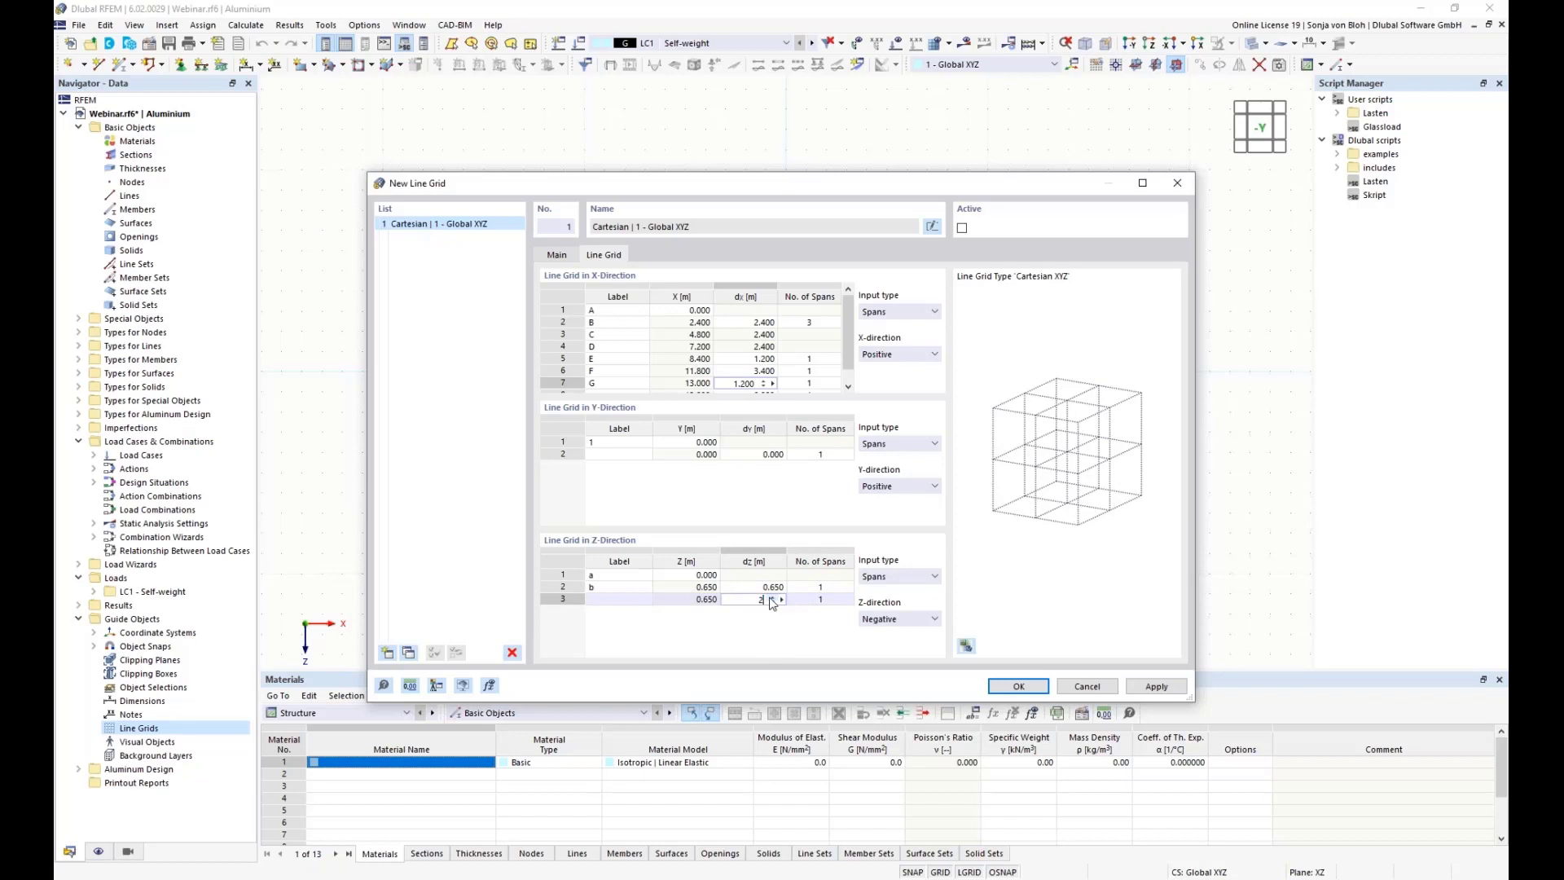
pyautogui.write('.9')
pyautogui.press('Tab')
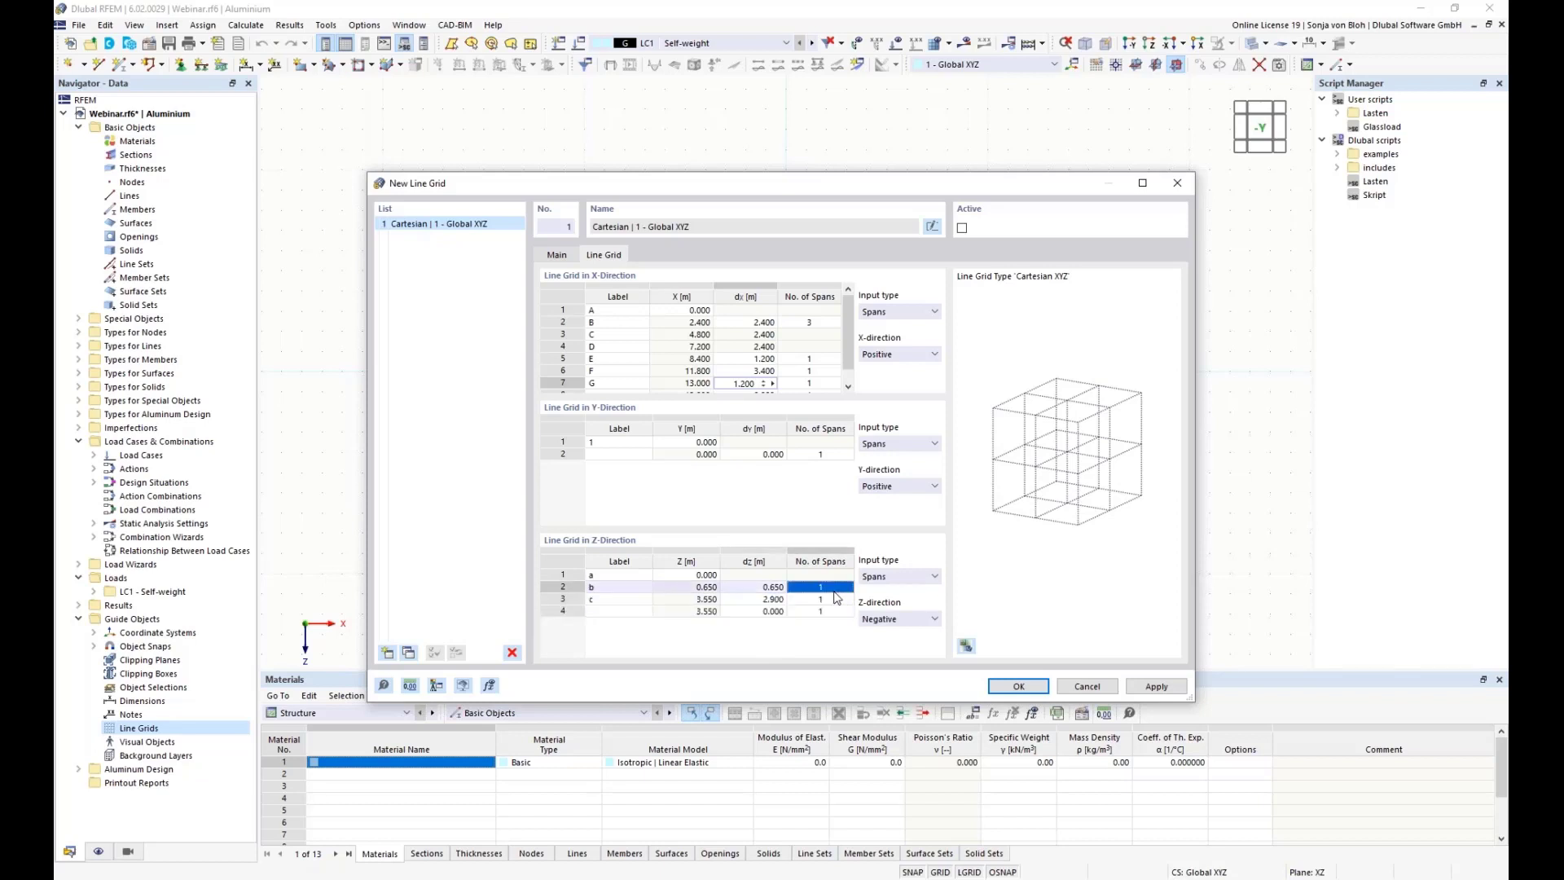
# - Add Z-direction spans of 1.35 m, 2.25 m and 0.65 m and create the line grid
pyautogui.click(770, 612)
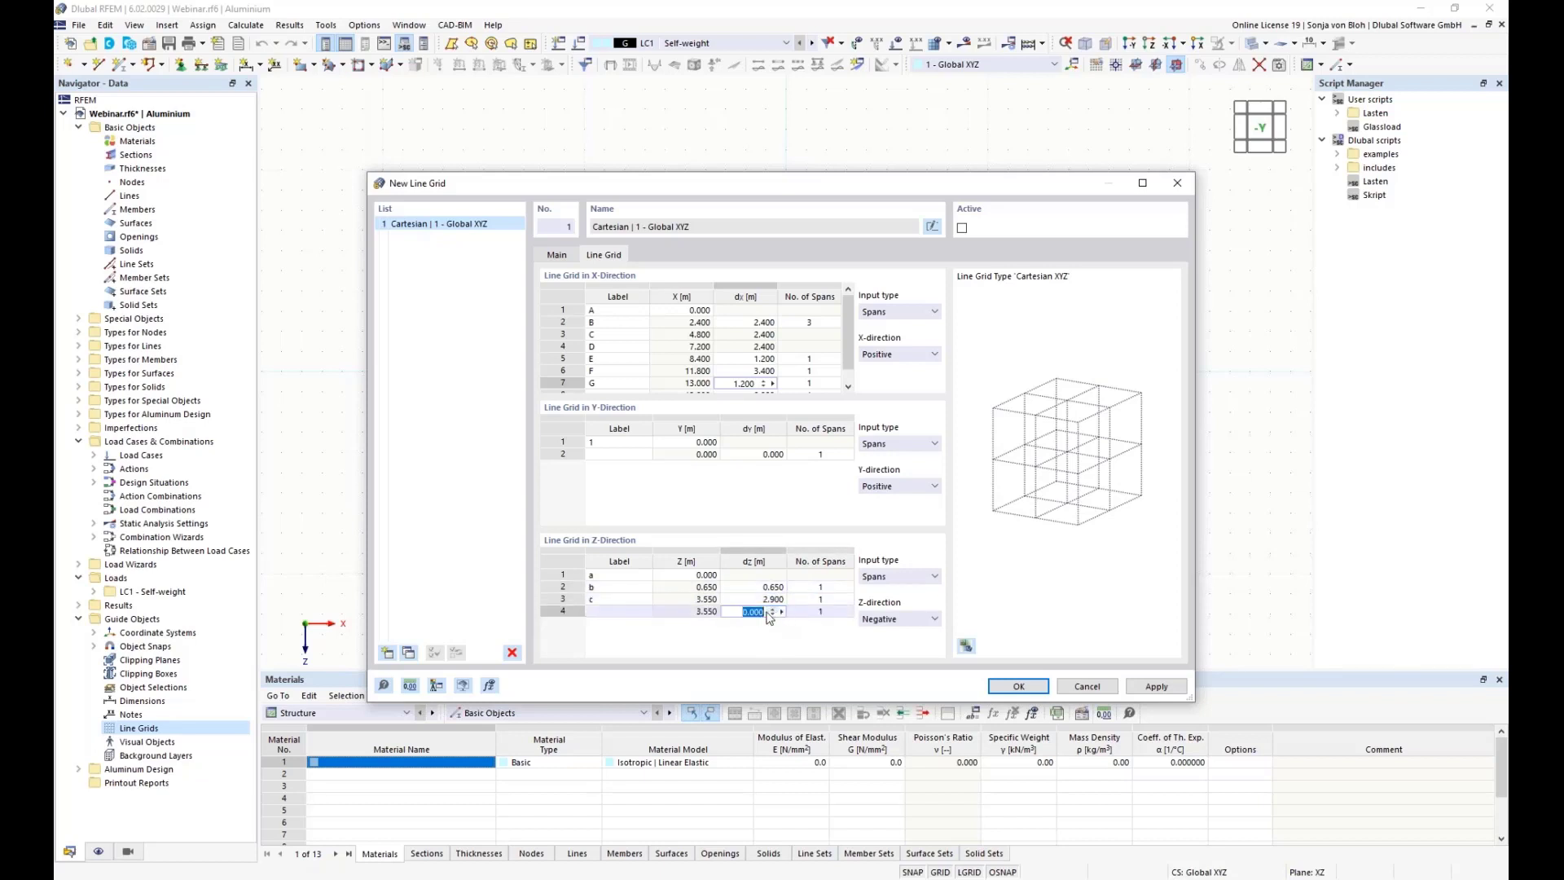
pyautogui.write('1,35')
pyautogui.press('Return')
pyautogui.click(772, 623)
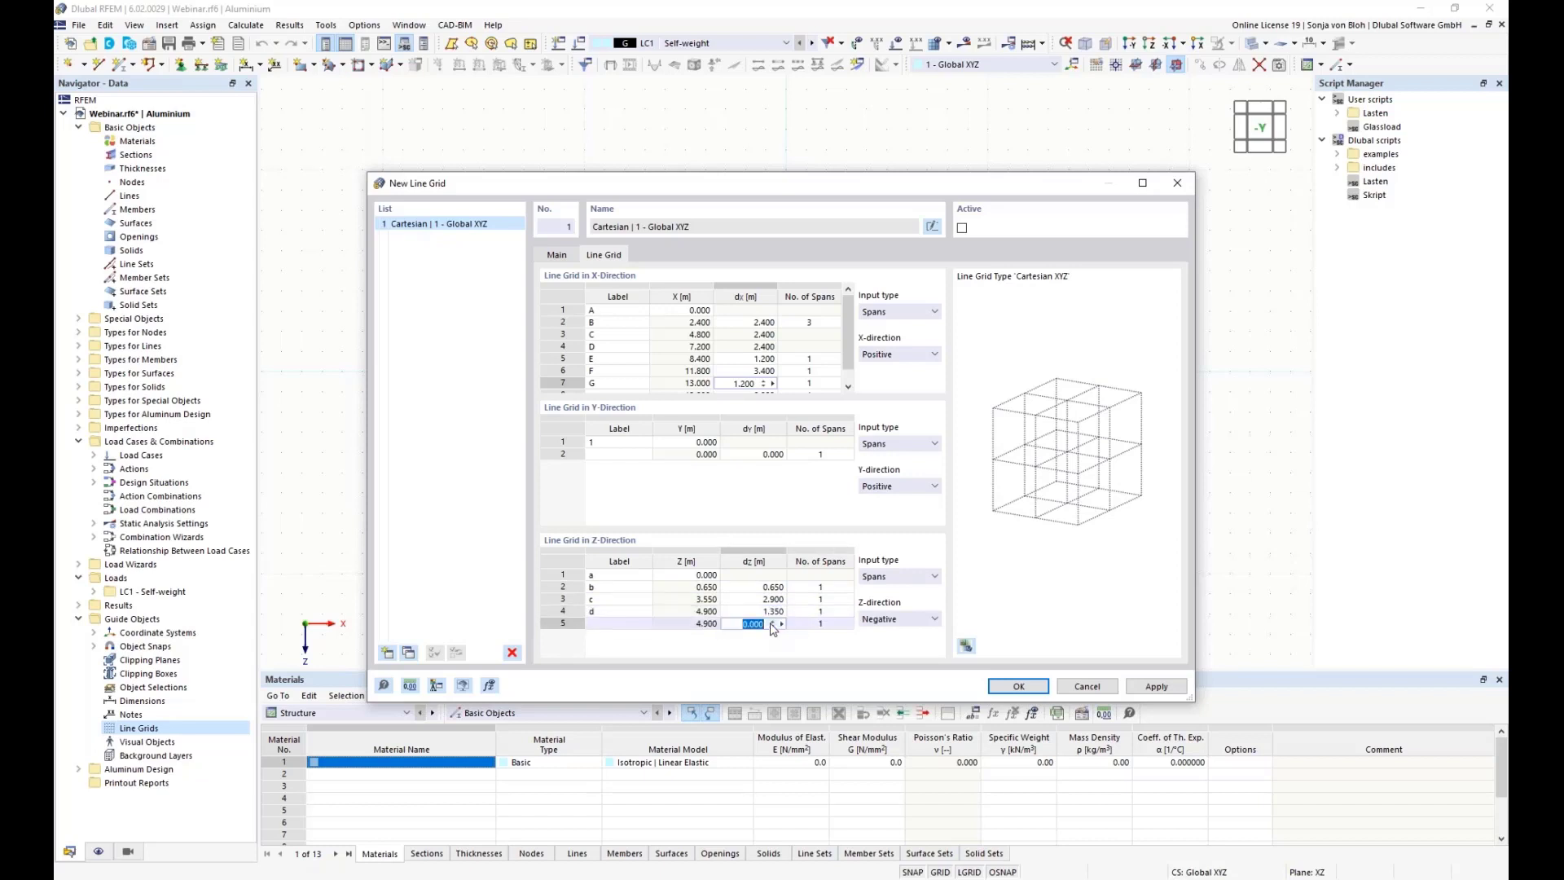
pyautogui.write('2,25')
pyautogui.press('Return')
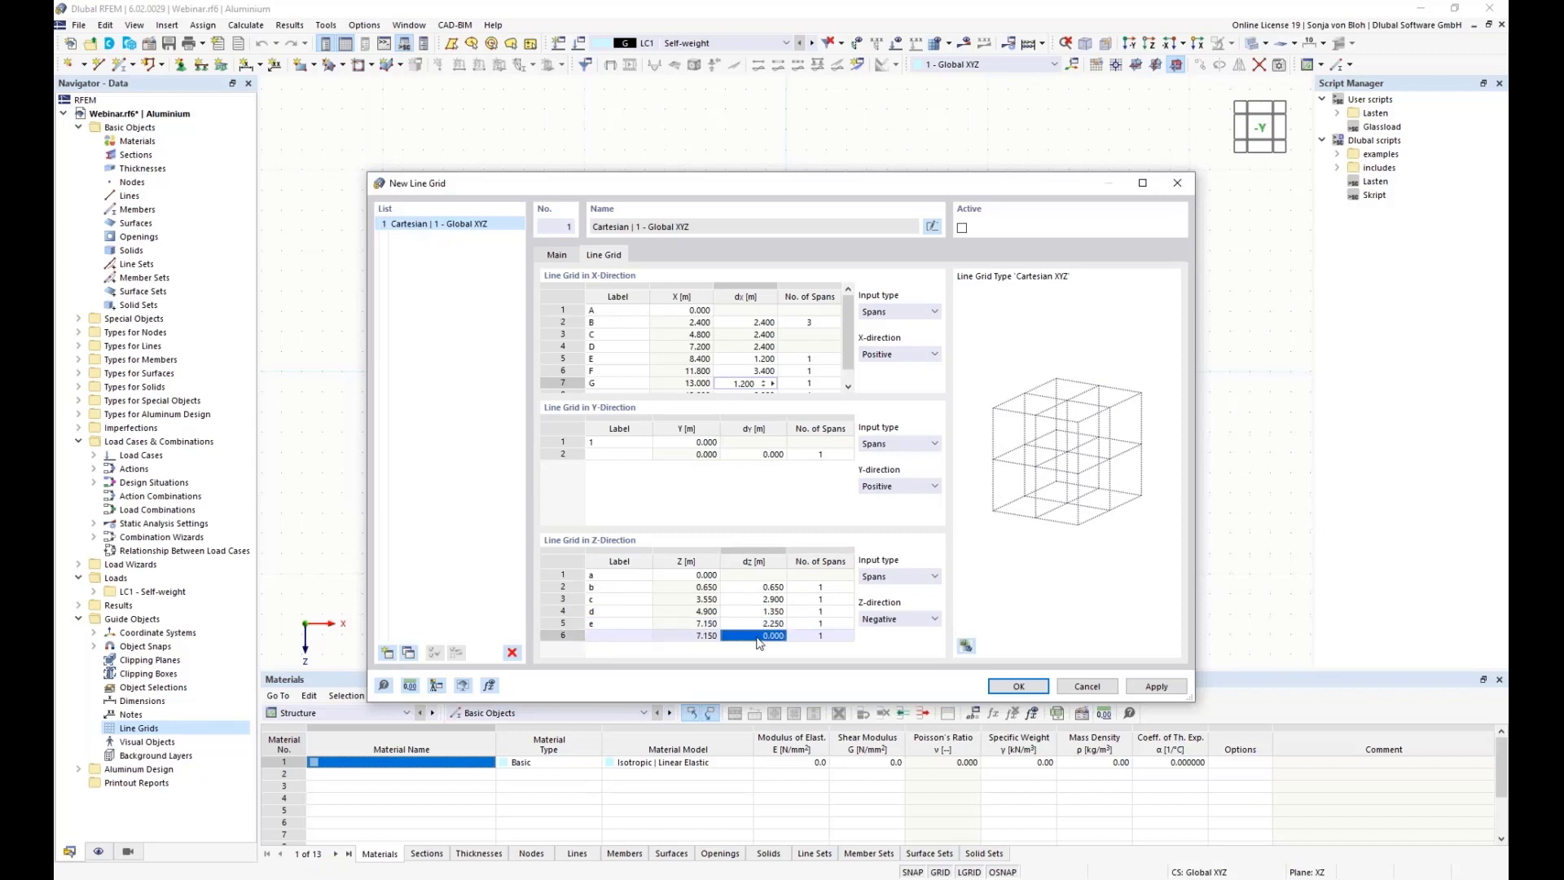
pyautogui.write('0,65')
pyautogui.press('Return')
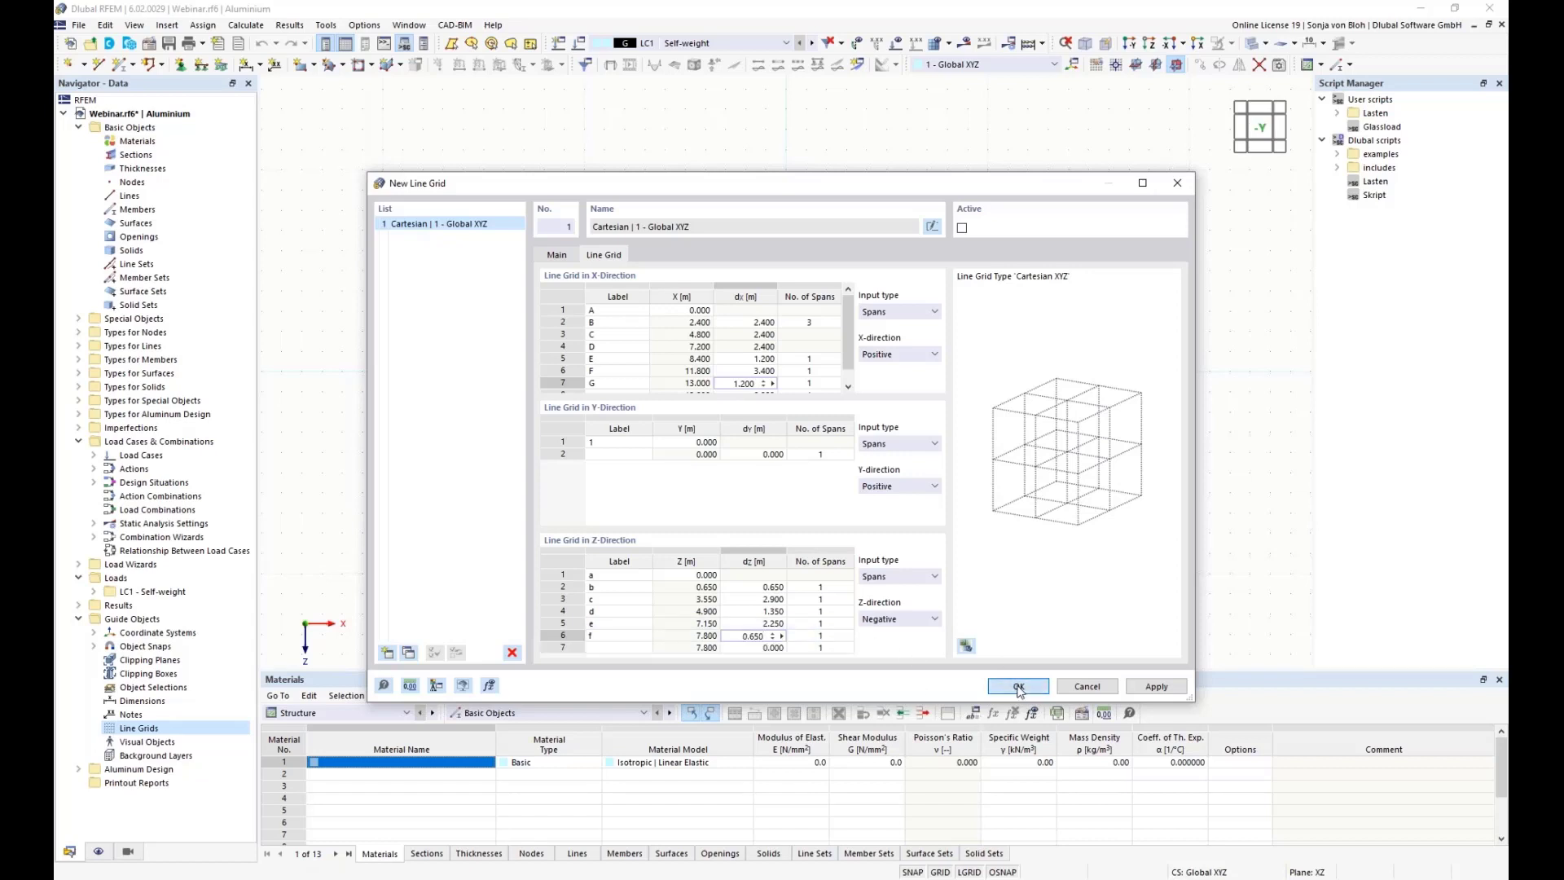
pyautogui.click(1018, 686)
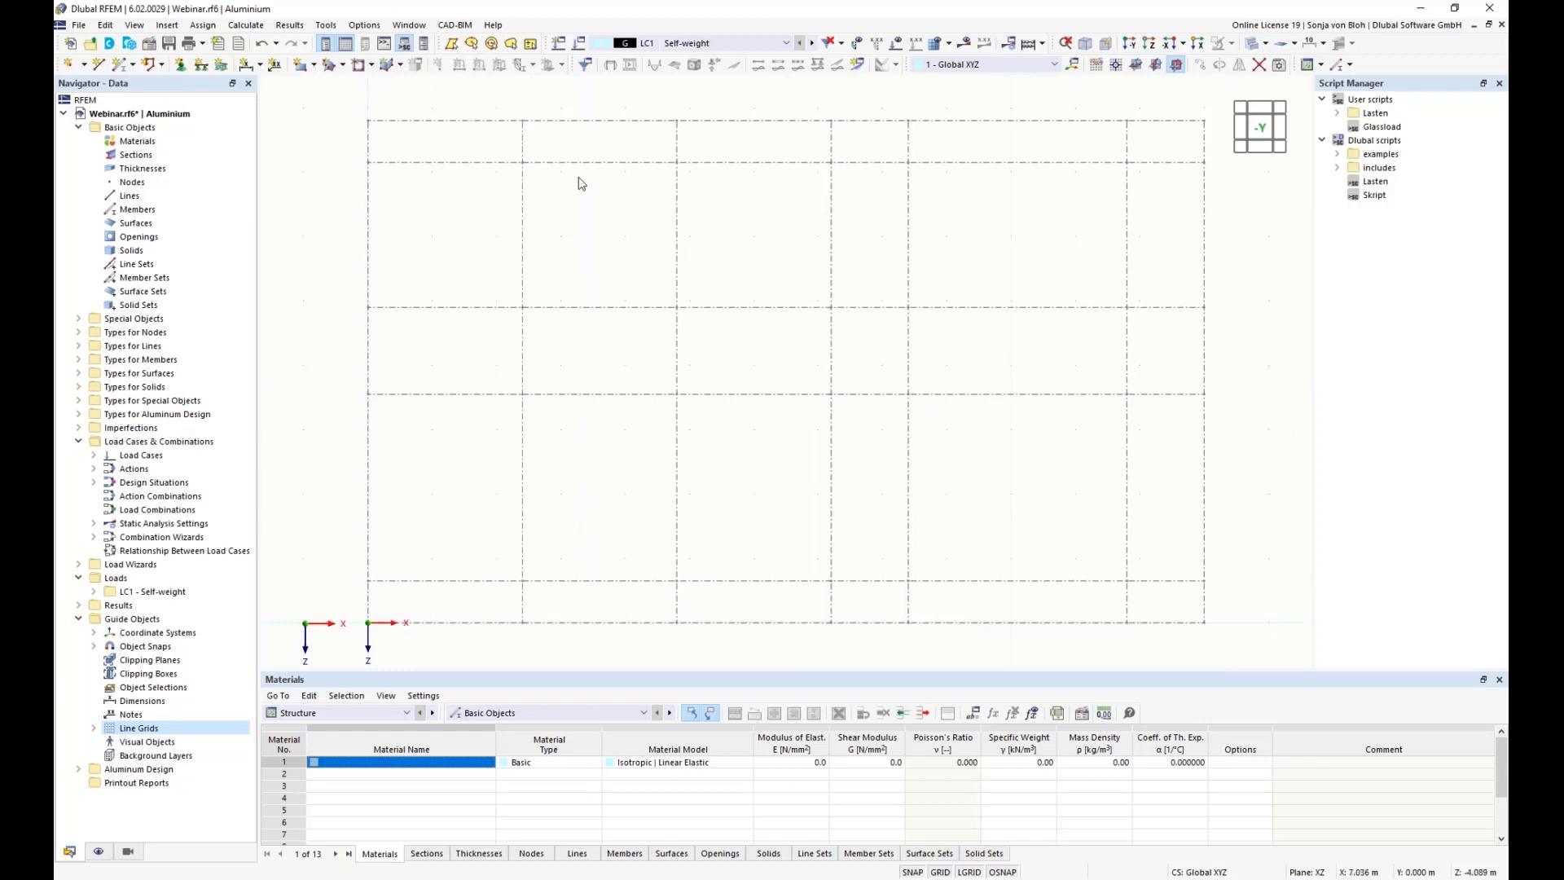
pyautogui.rightClick(305, 210)
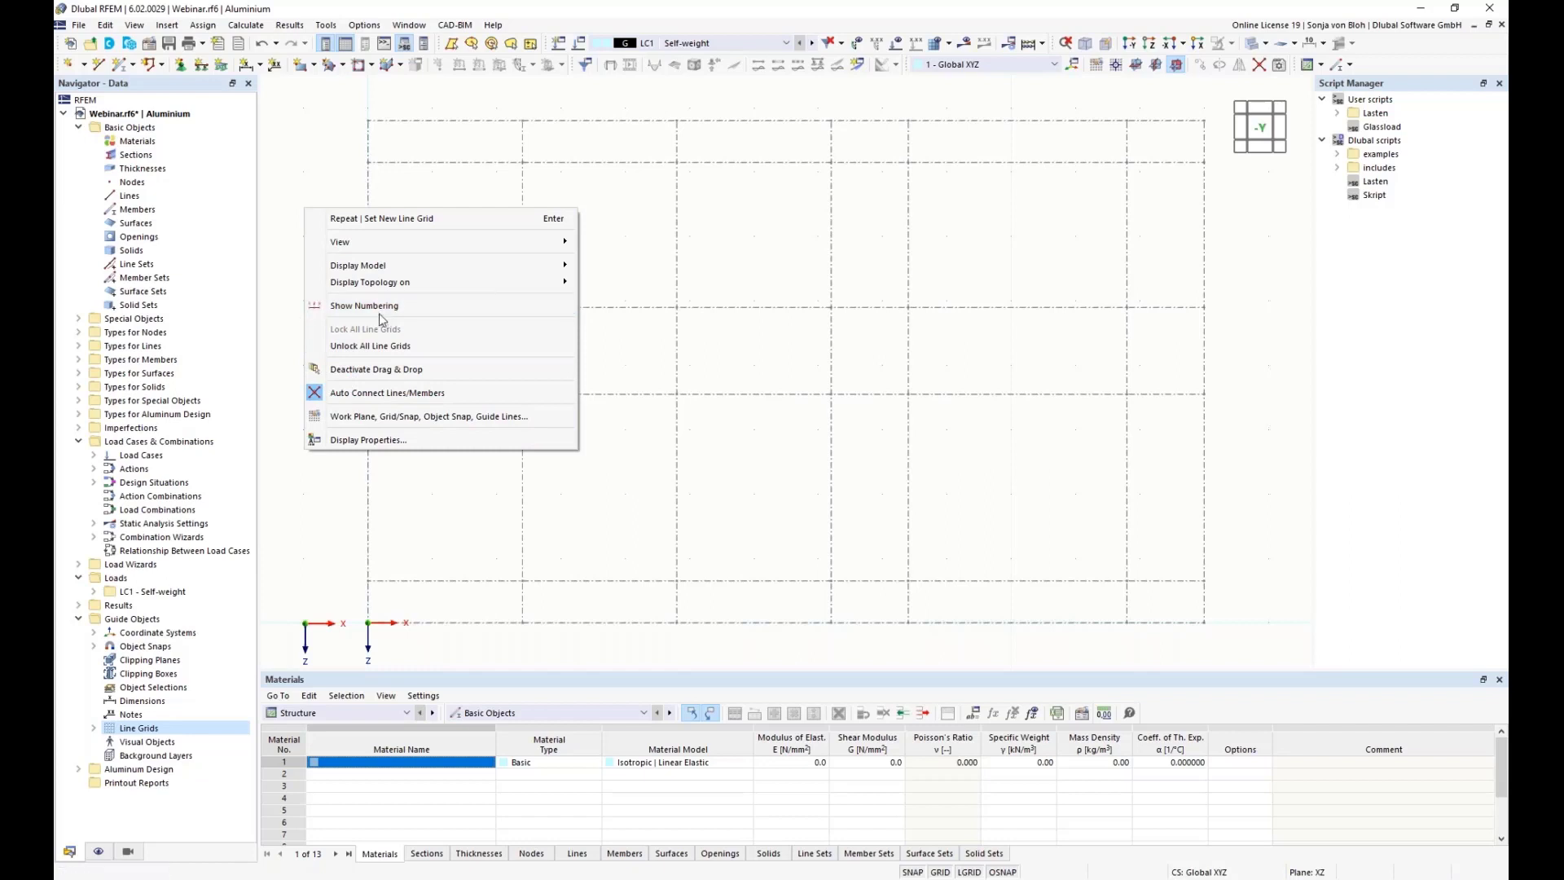
pyautogui.moveTo(403, 245)
pyautogui.click(331, 476)
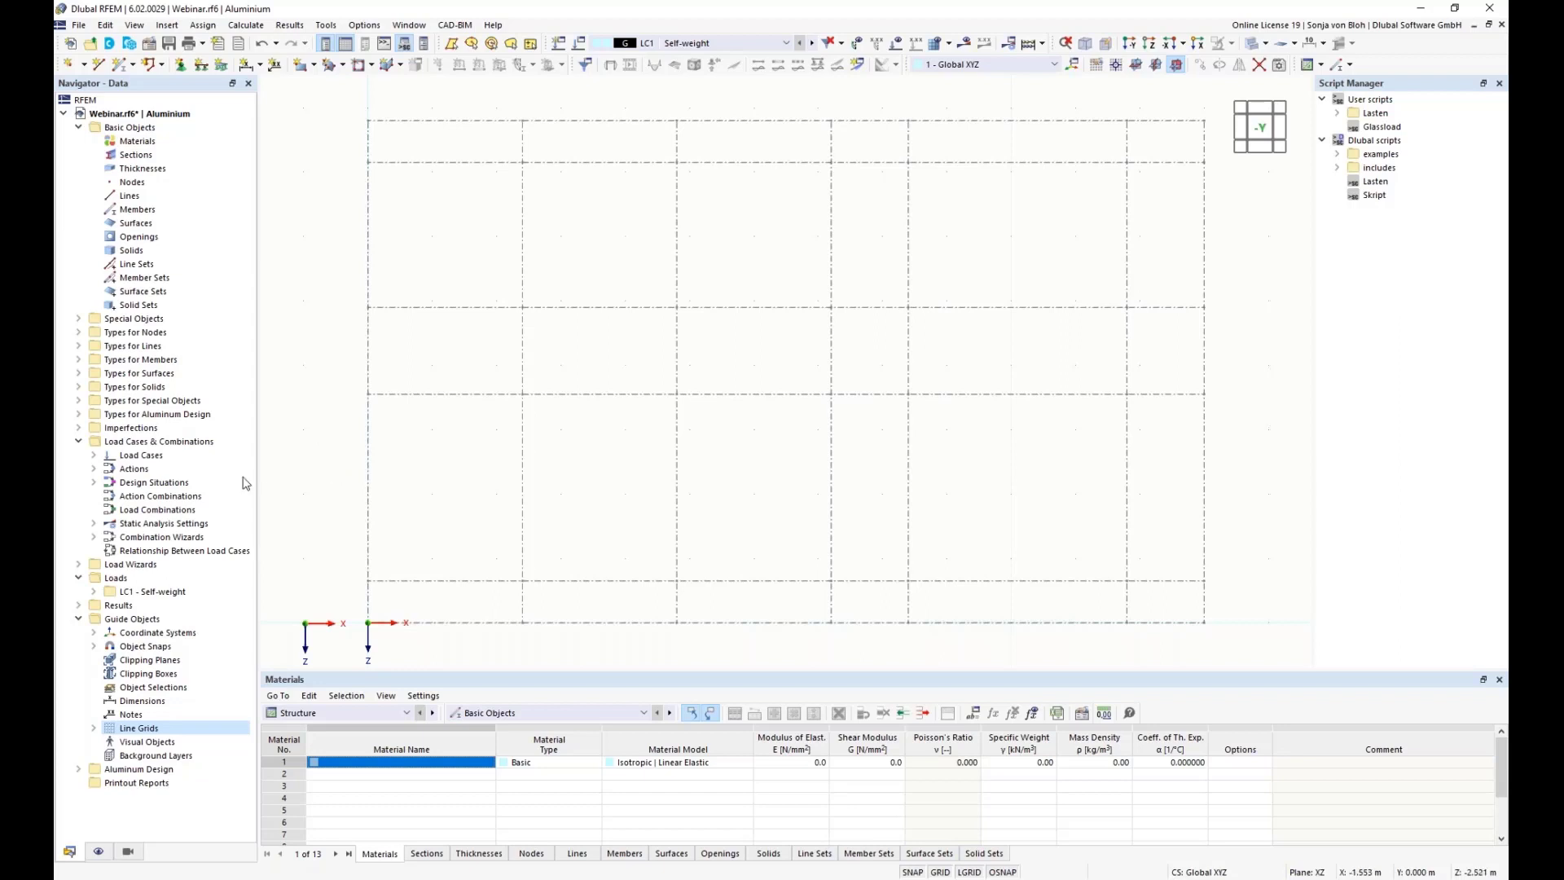
# - Check the options of the Standard object snap, including whether line grids are snappable
pyautogui.click(93, 646)
pyautogui.doubleClick(152, 660)
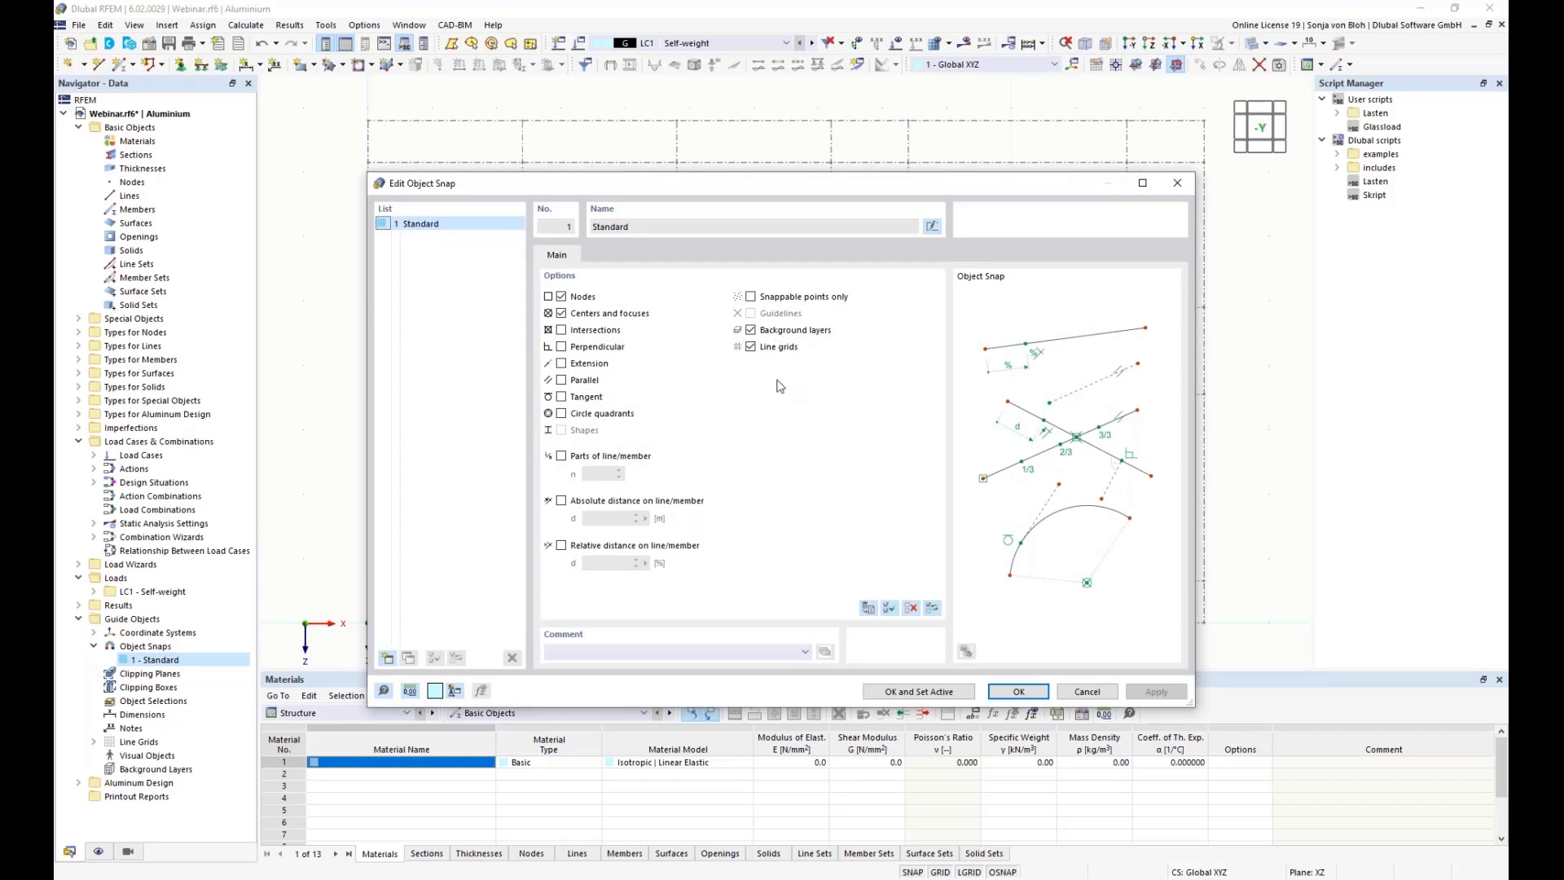
pyautogui.click(1018, 691)
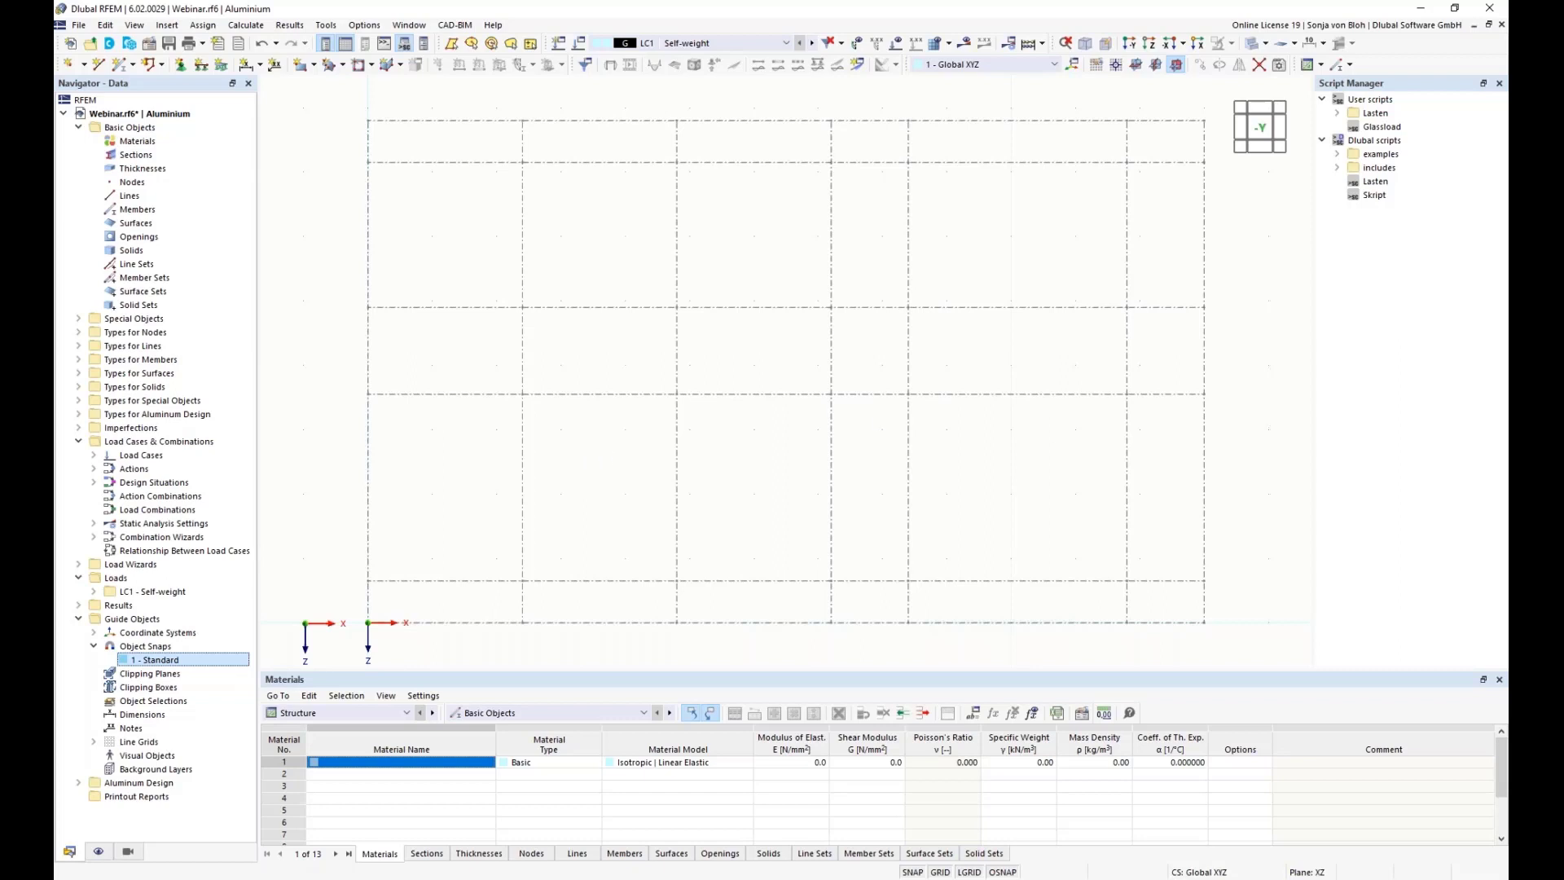
# - Switch to RSECTION and review the base data and the element list of the Beispiel 1 section
pyautogui.hotkey('alt', 'Tab')
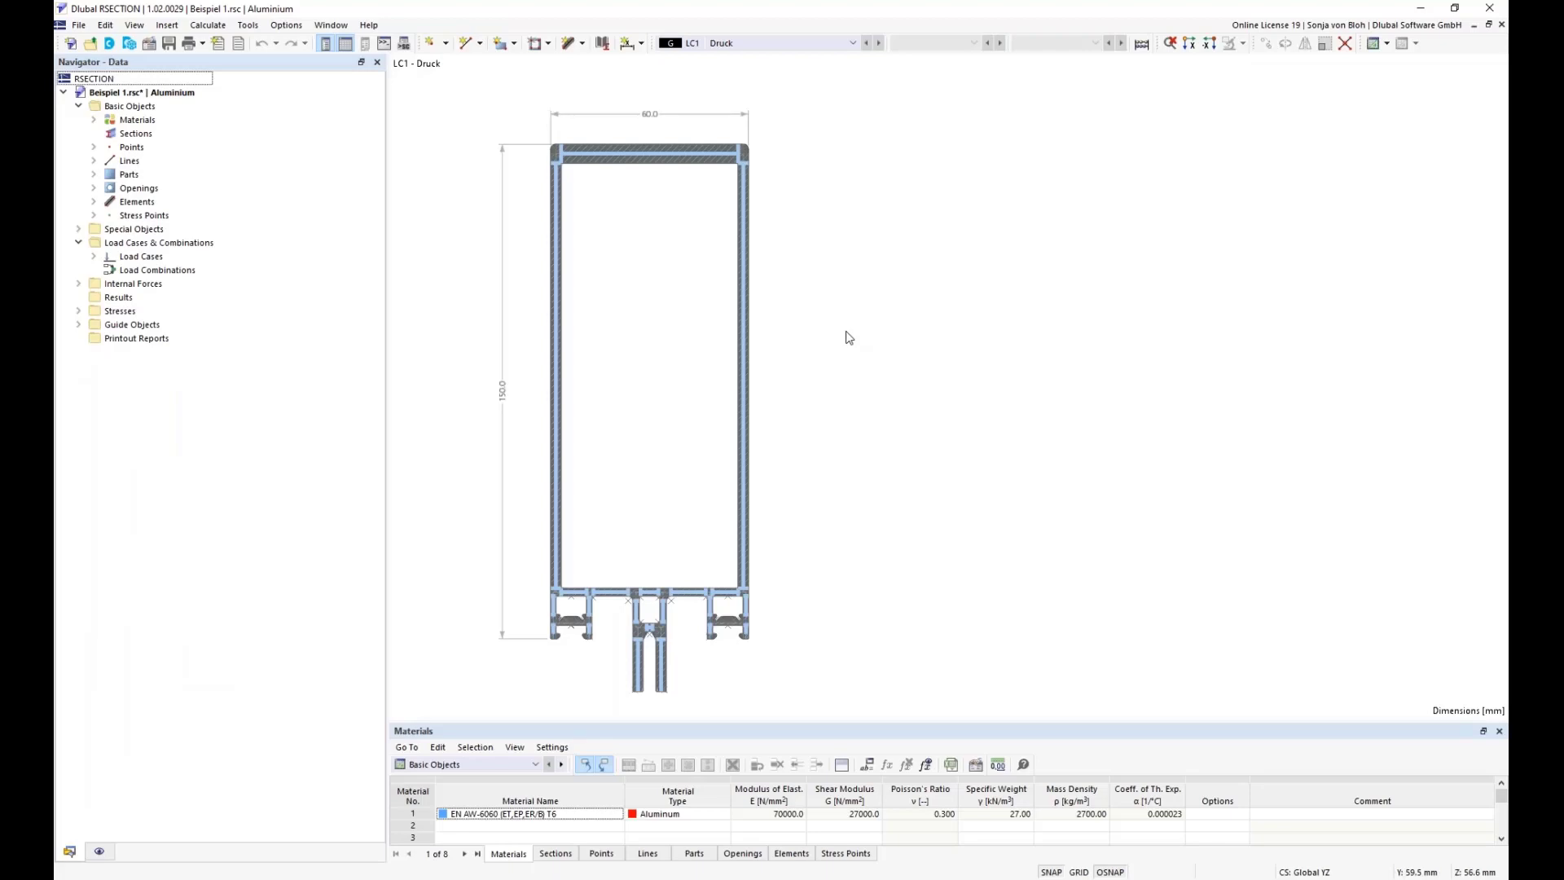
pyautogui.rightClick(128, 108)
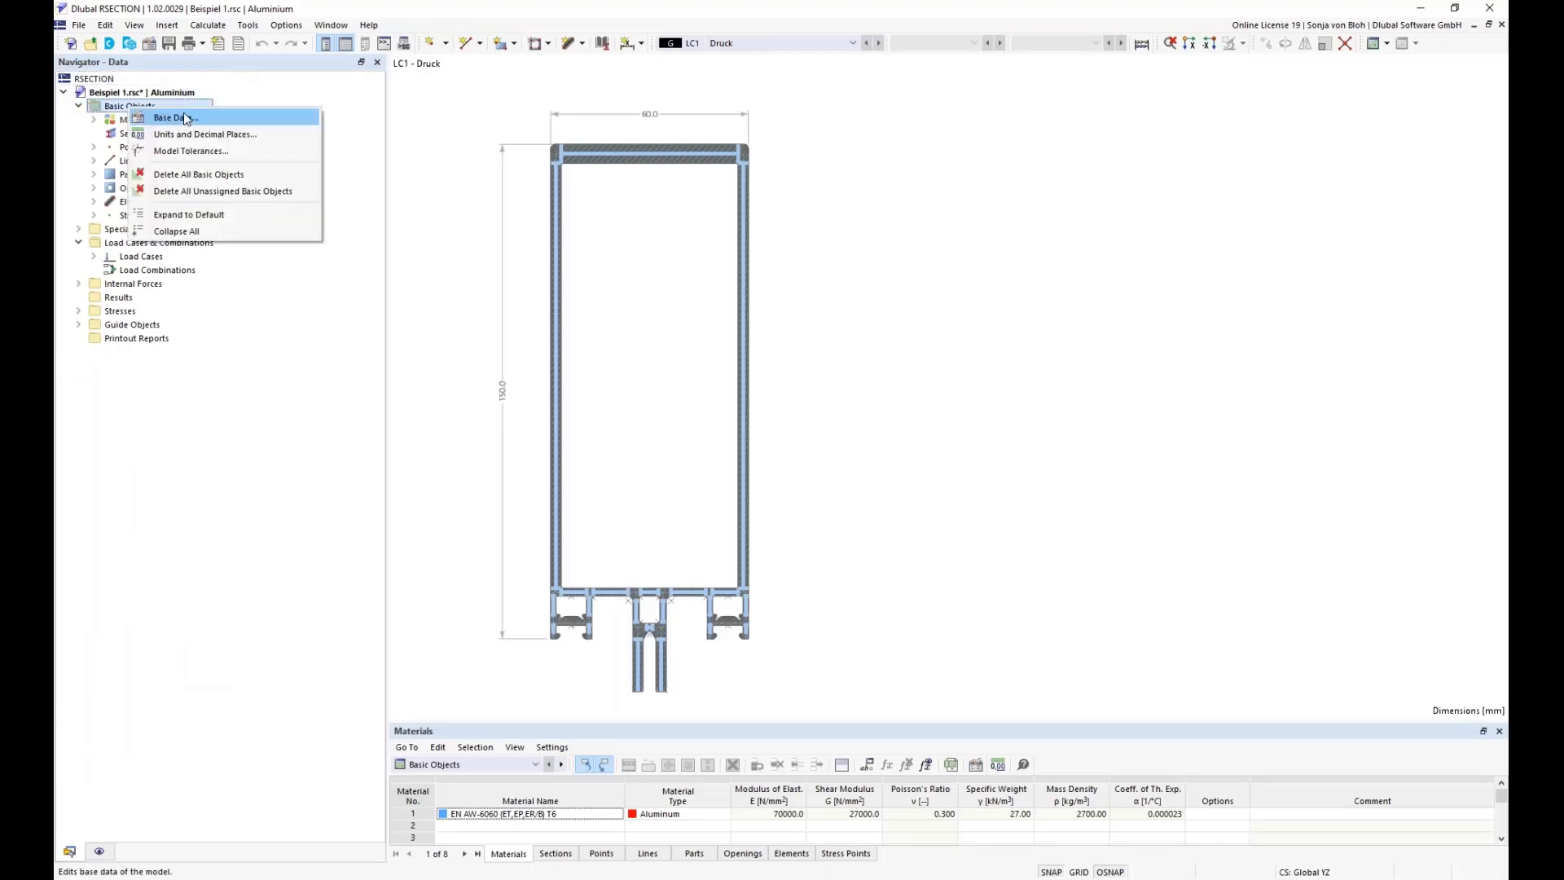
pyautogui.click(175, 118)
pyautogui.moveTo(588, 175); pyautogui.dragTo(801, 117)
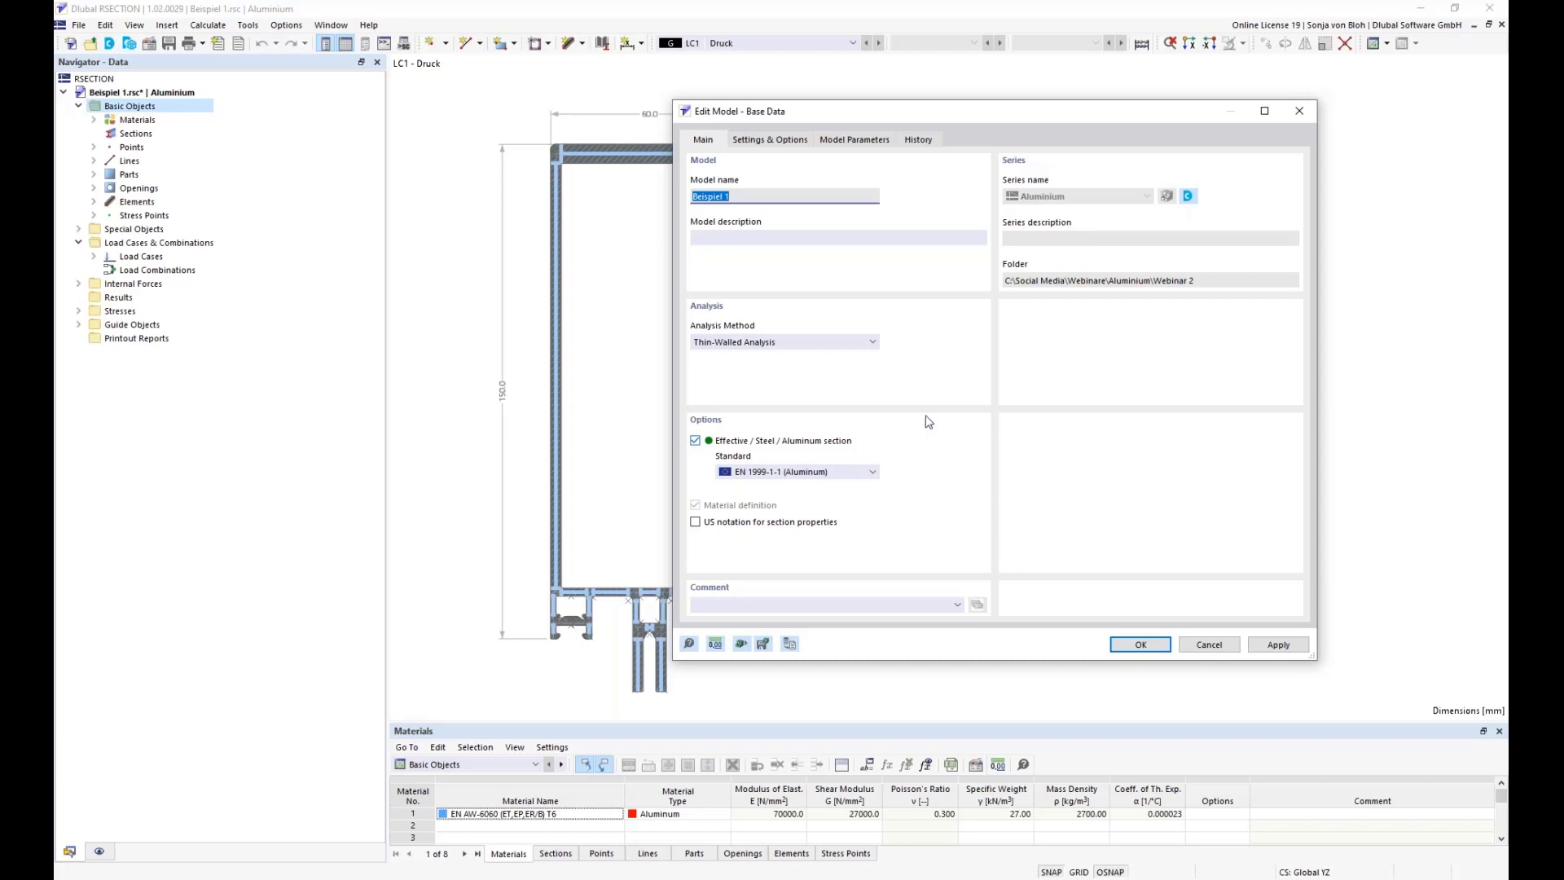
pyautogui.click(1206, 643)
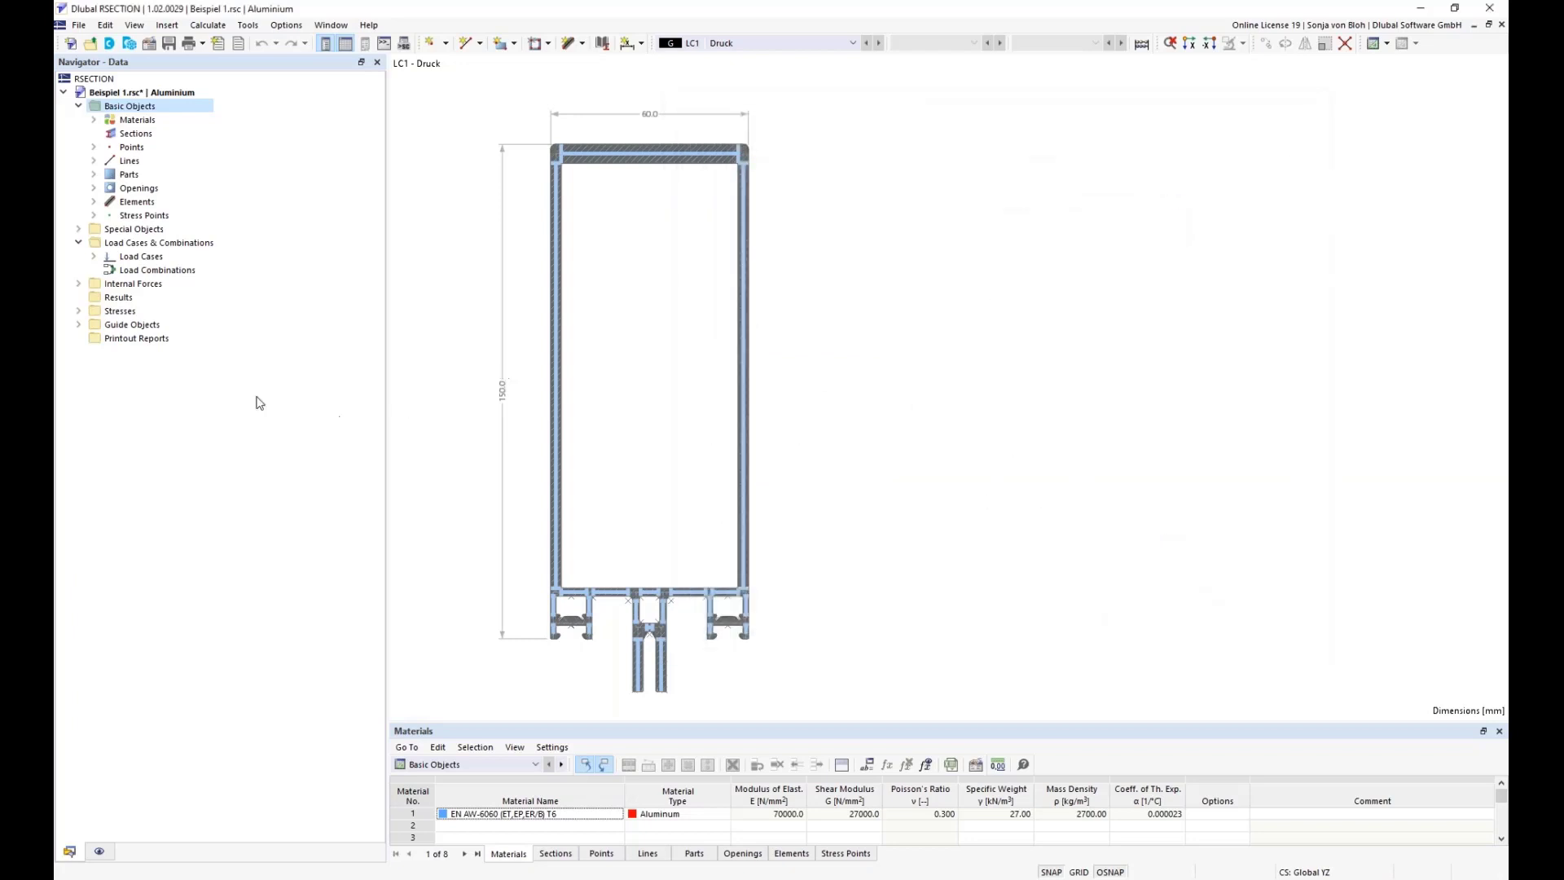
pyautogui.click(94, 202)
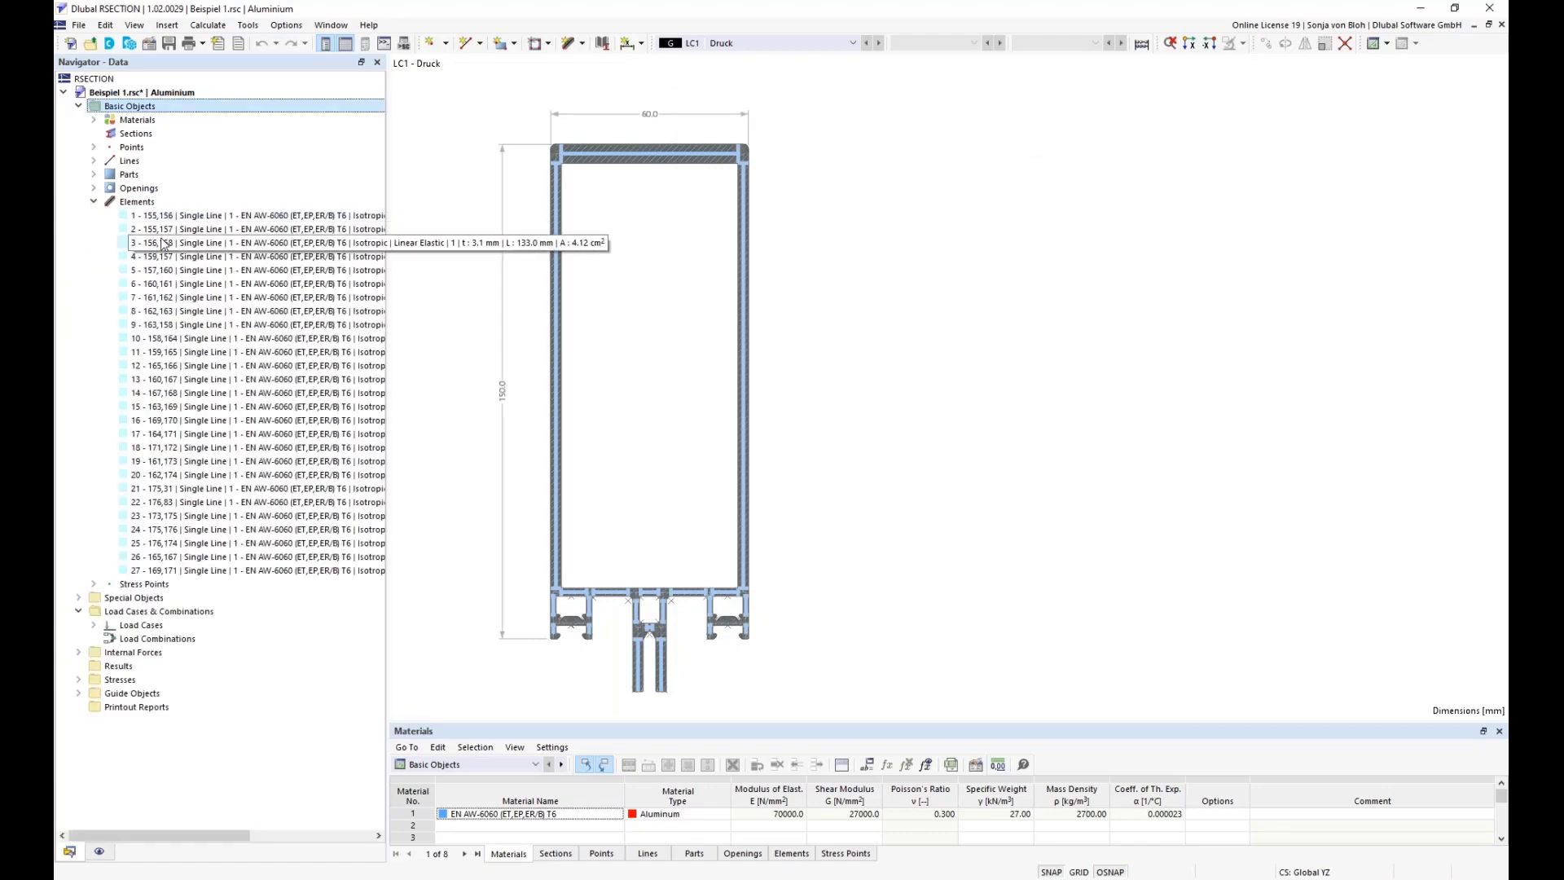
pyautogui.click(228, 216)
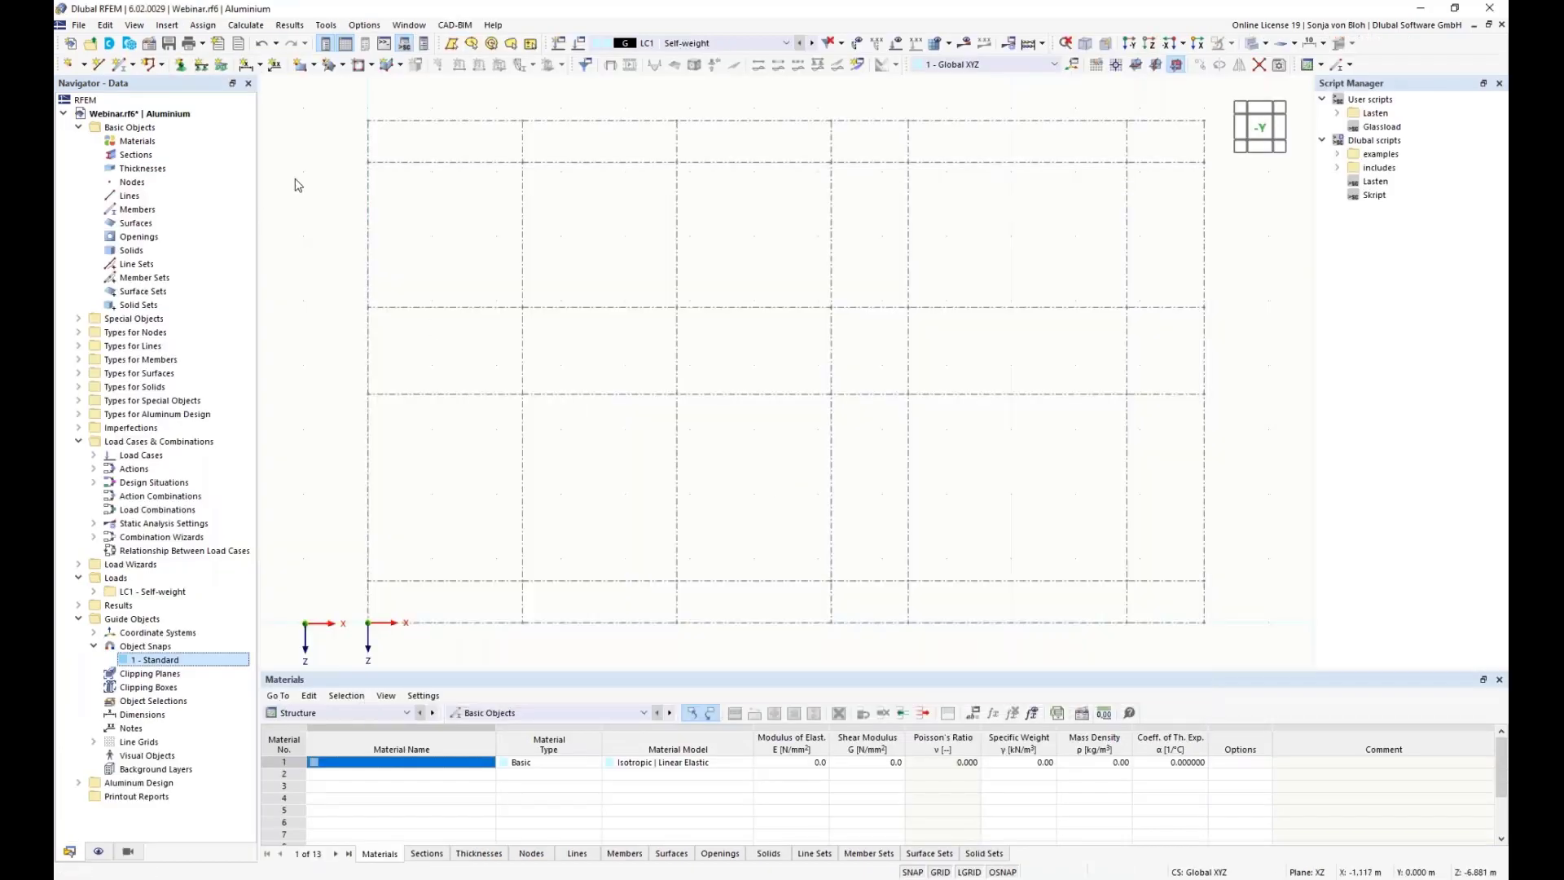
# - In RFEM, start a new section and import it from the RSECTION file Beispiel 1.rsc
pyautogui.rightClick(147, 157)
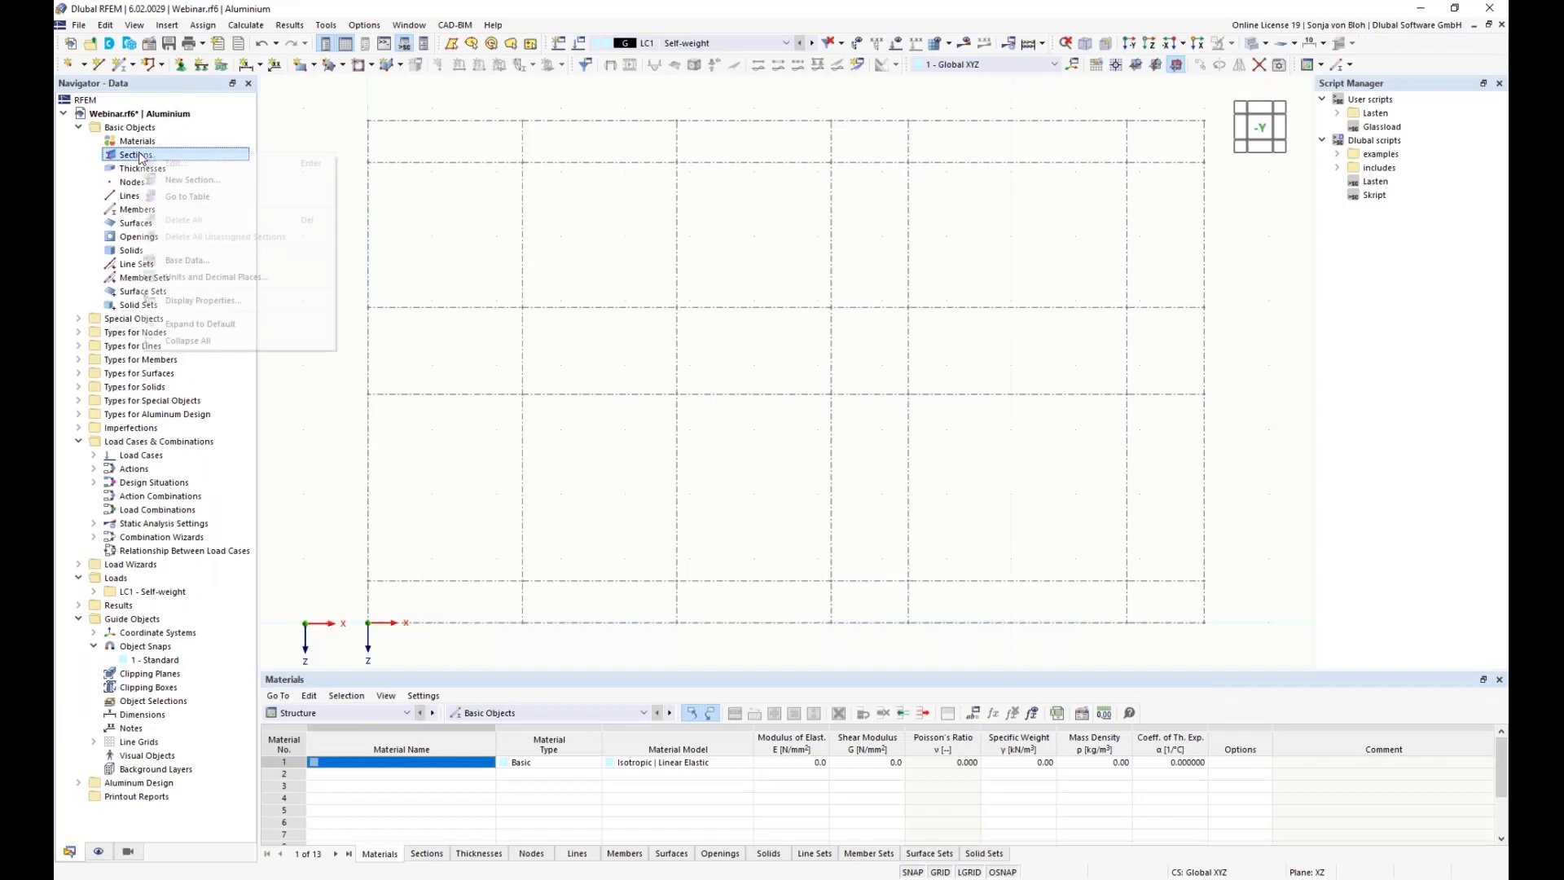
pyautogui.click(175, 180)
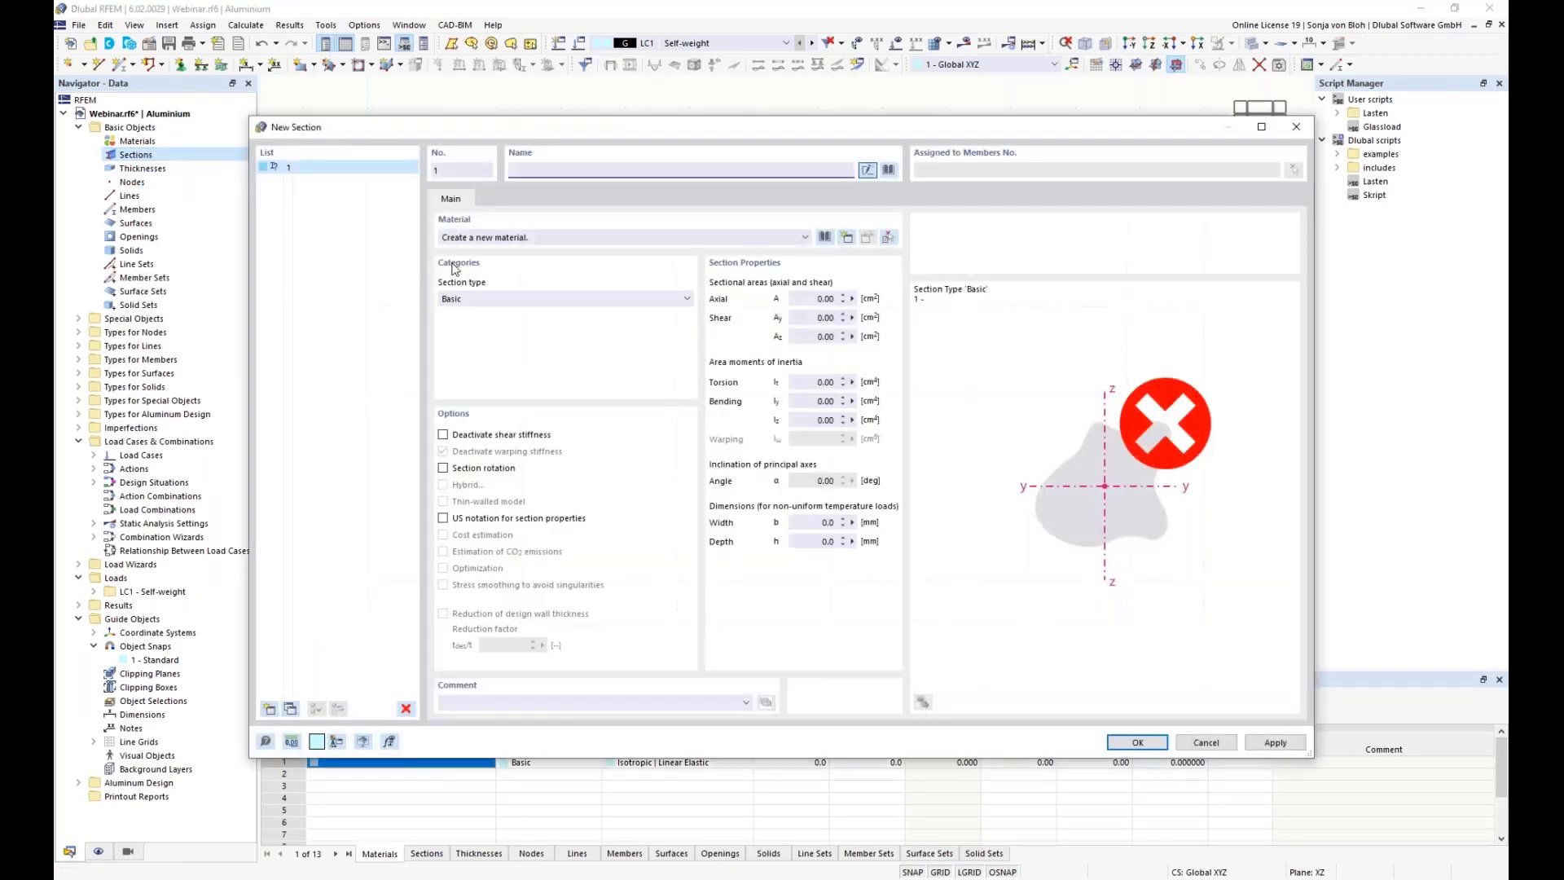
pyautogui.click(888, 169)
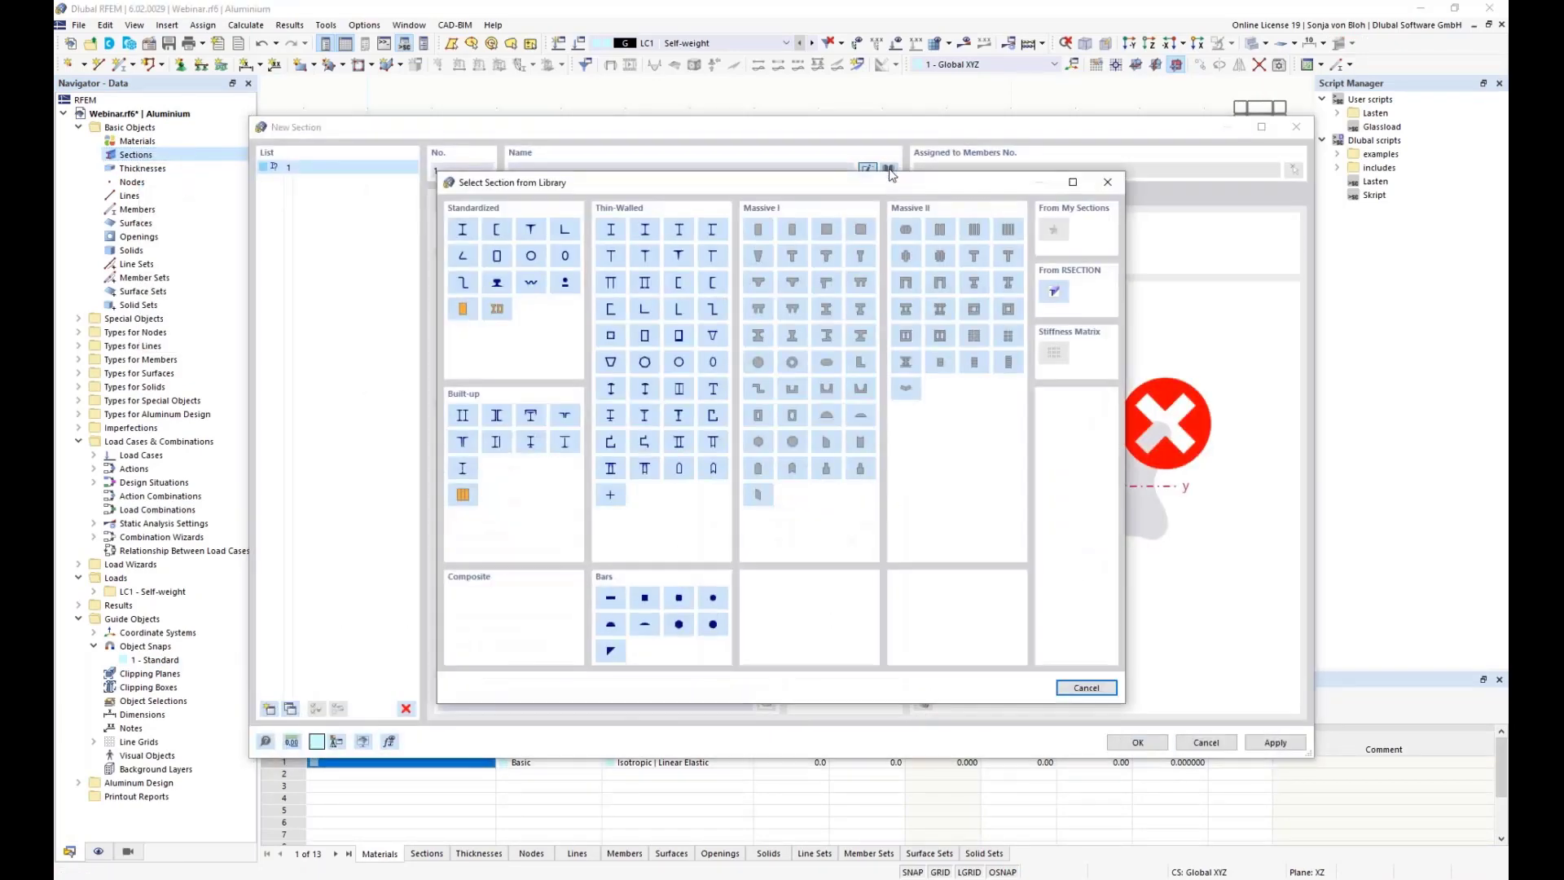
pyautogui.click(1054, 291)
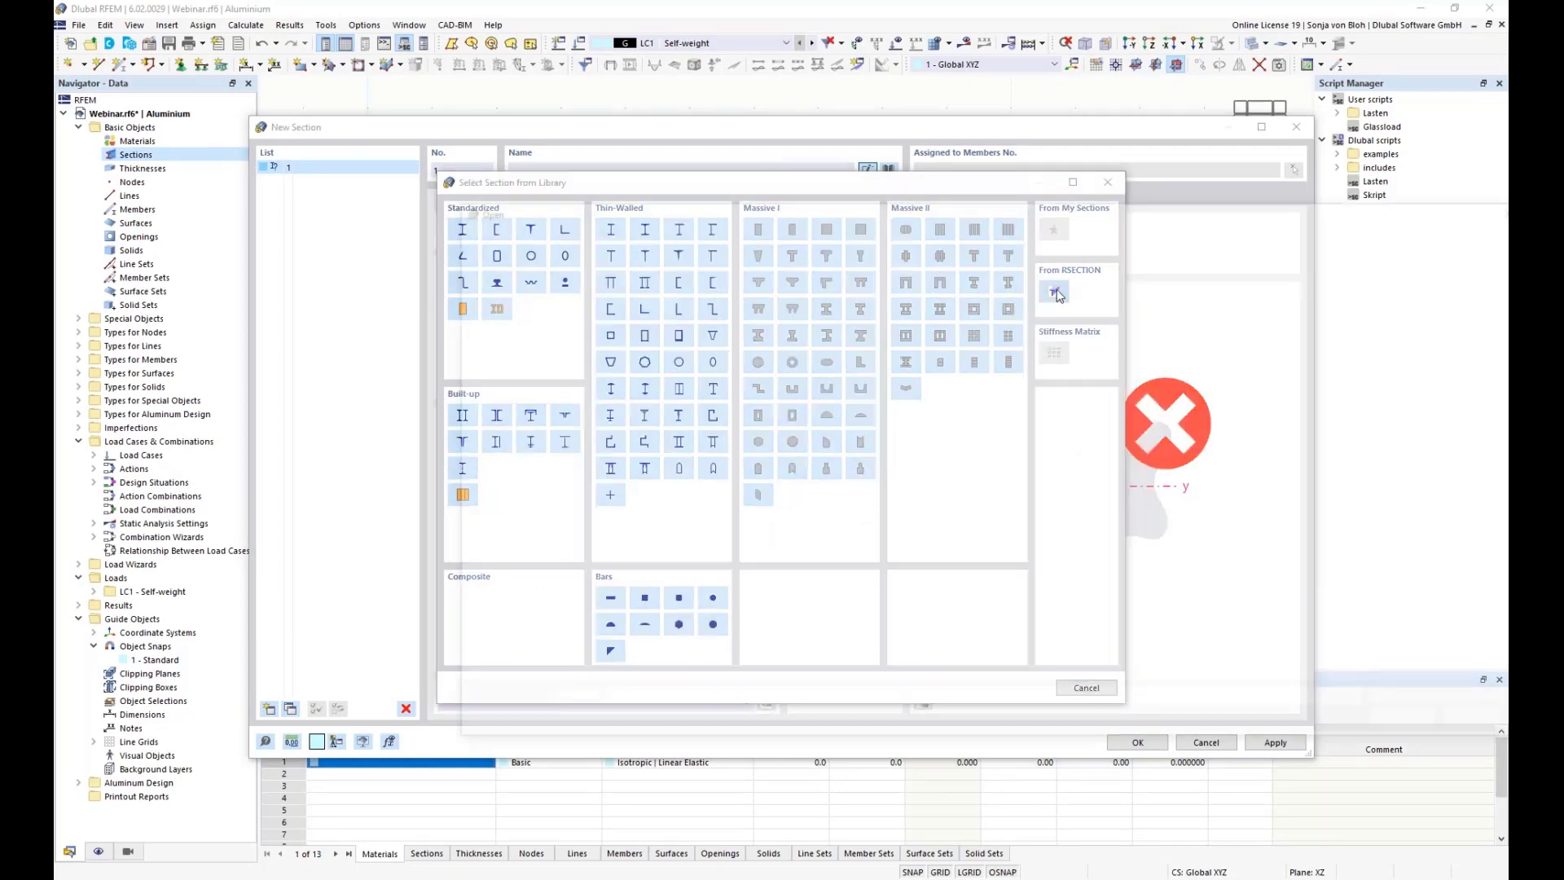
pyautogui.click(684, 321)
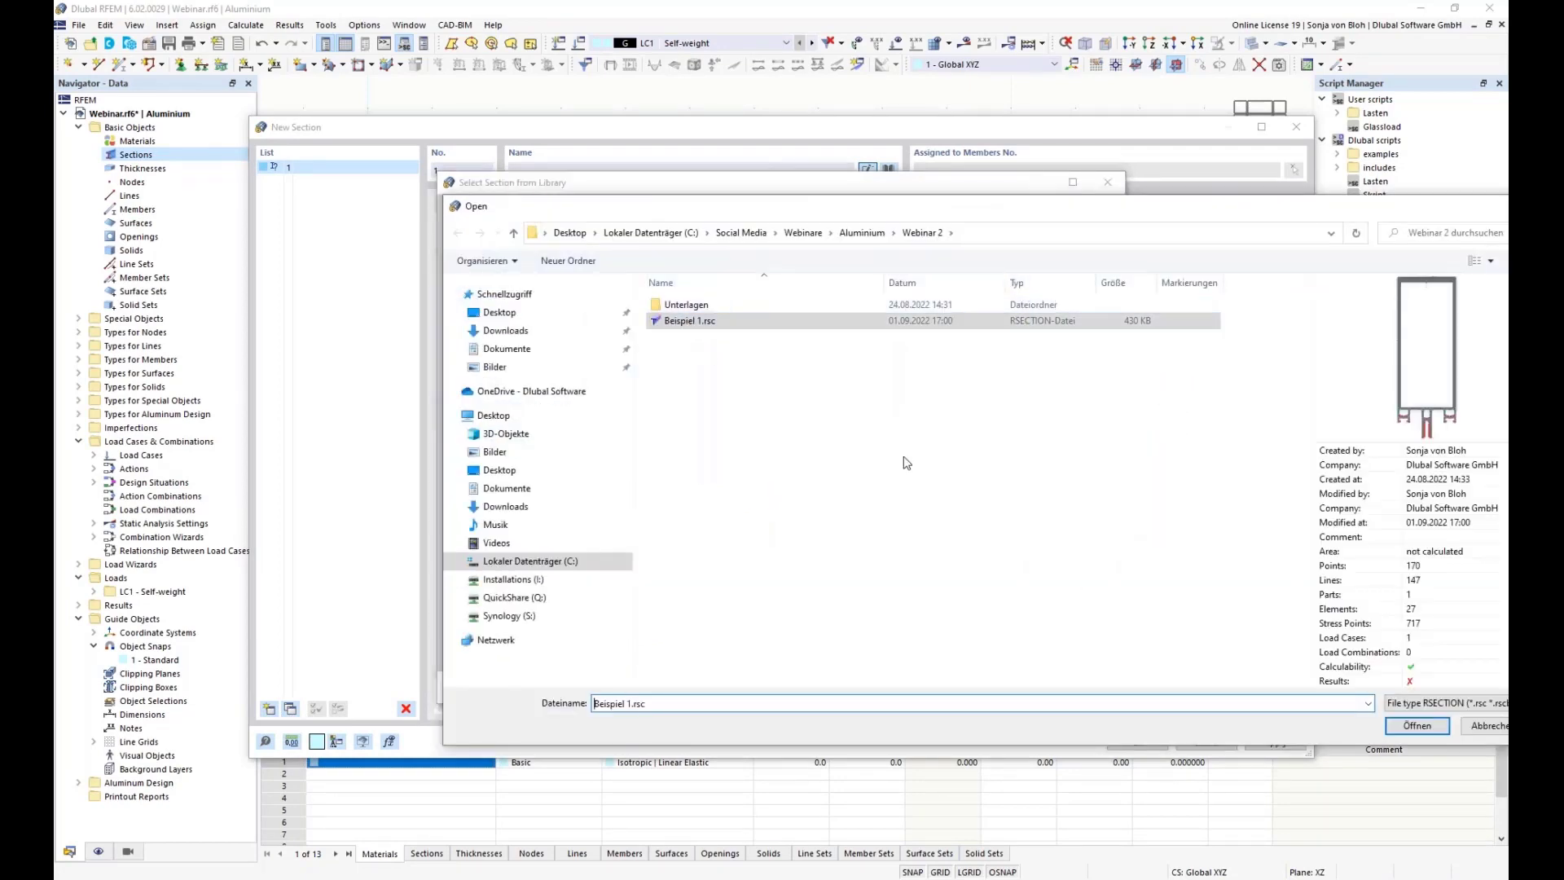
pyautogui.click(1417, 724)
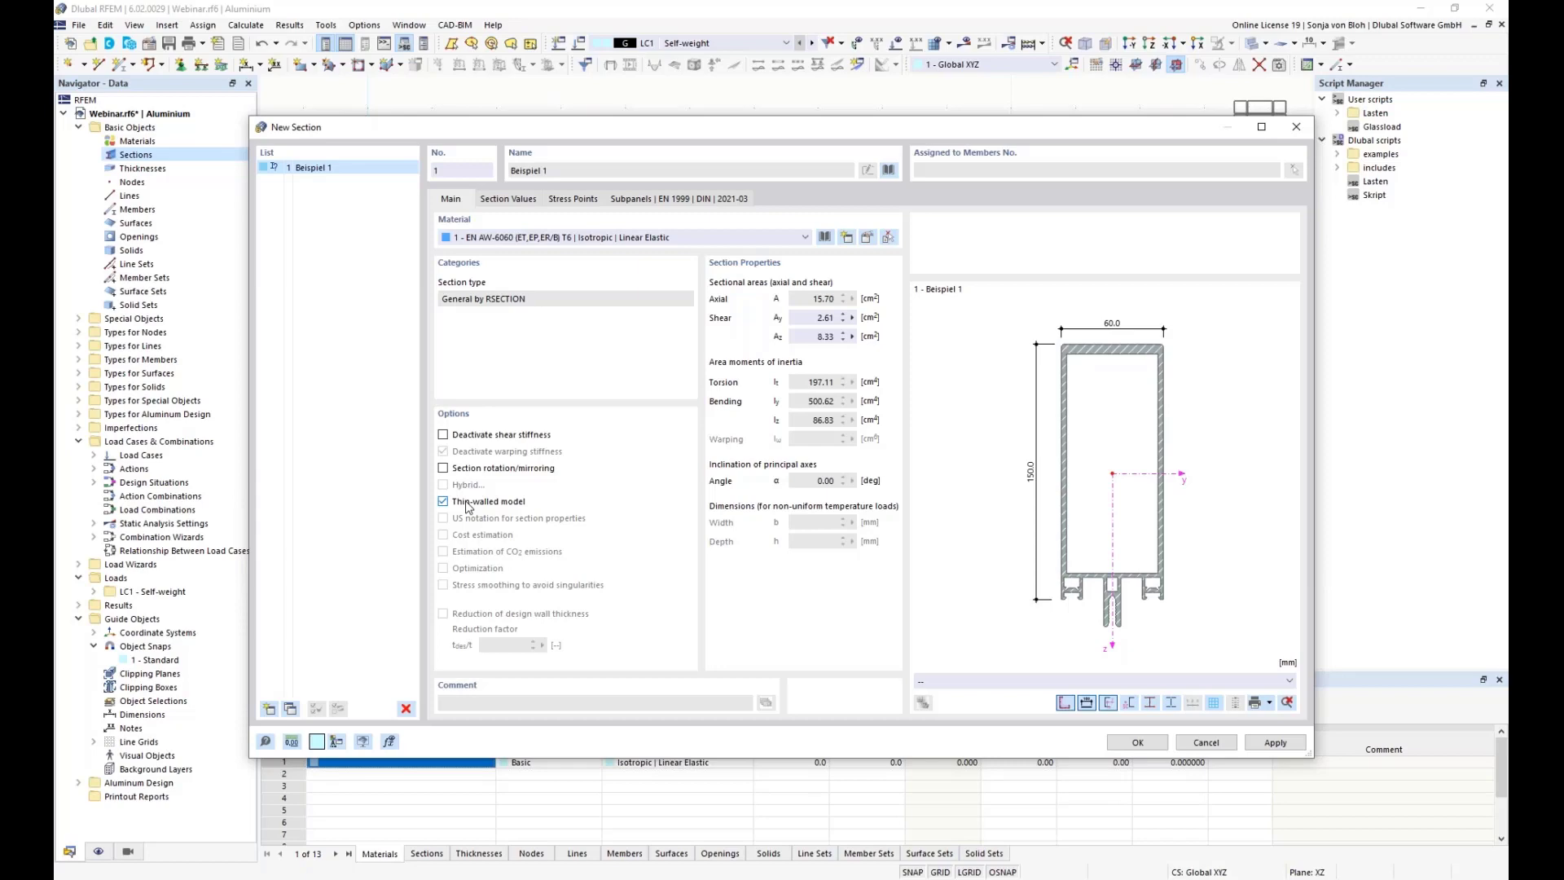
# - Inspect the EN 1999 subpanels of the imported section, including its long side wall, and accept the section
pyautogui.click(684, 200)
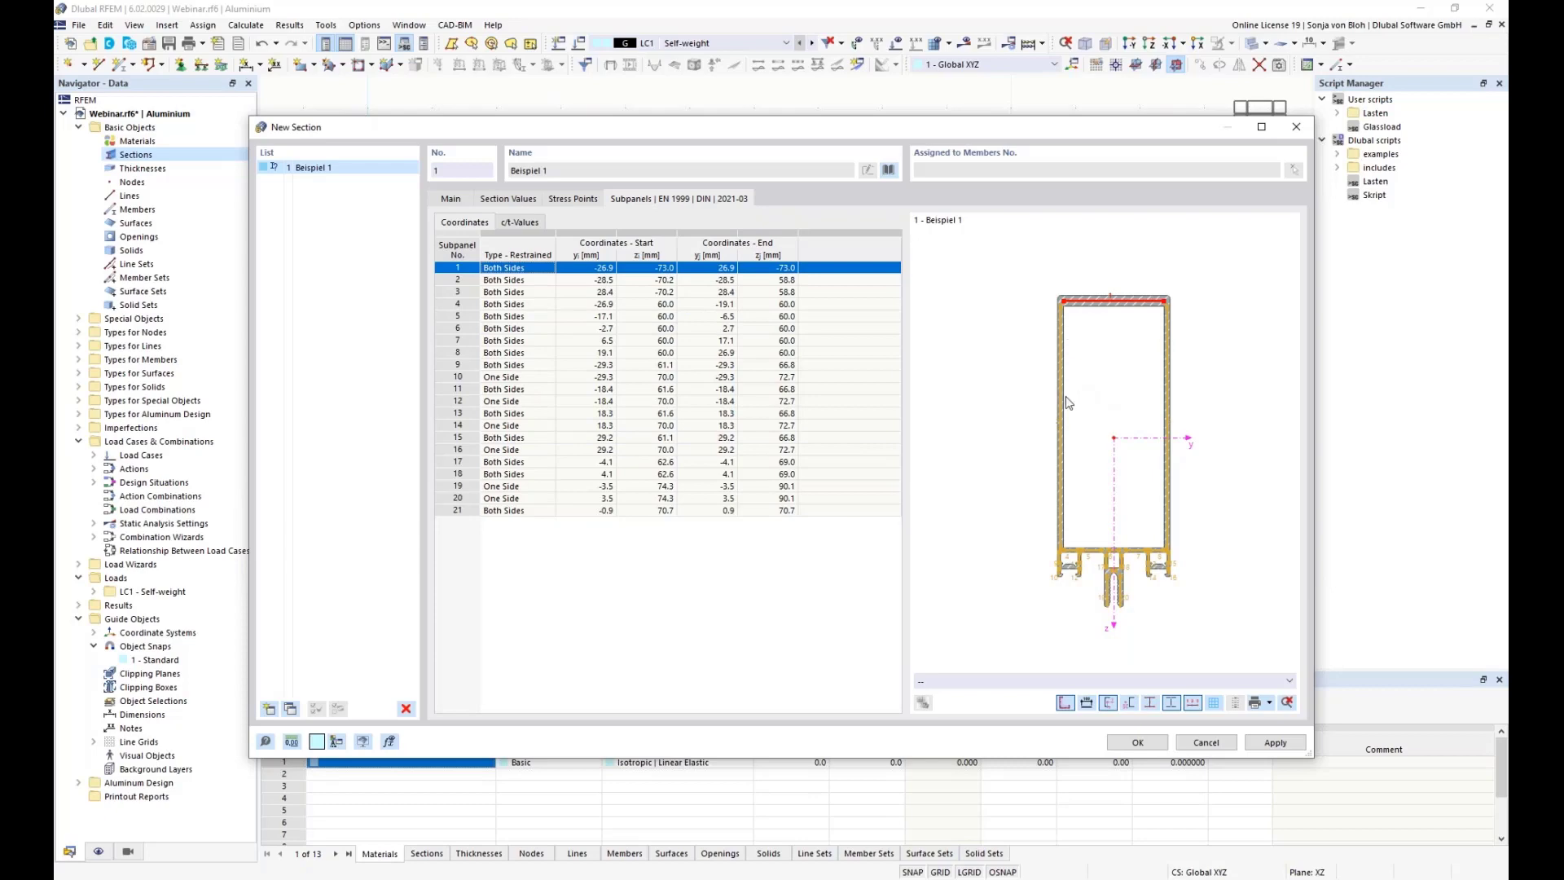
pyautogui.click(1059, 443)
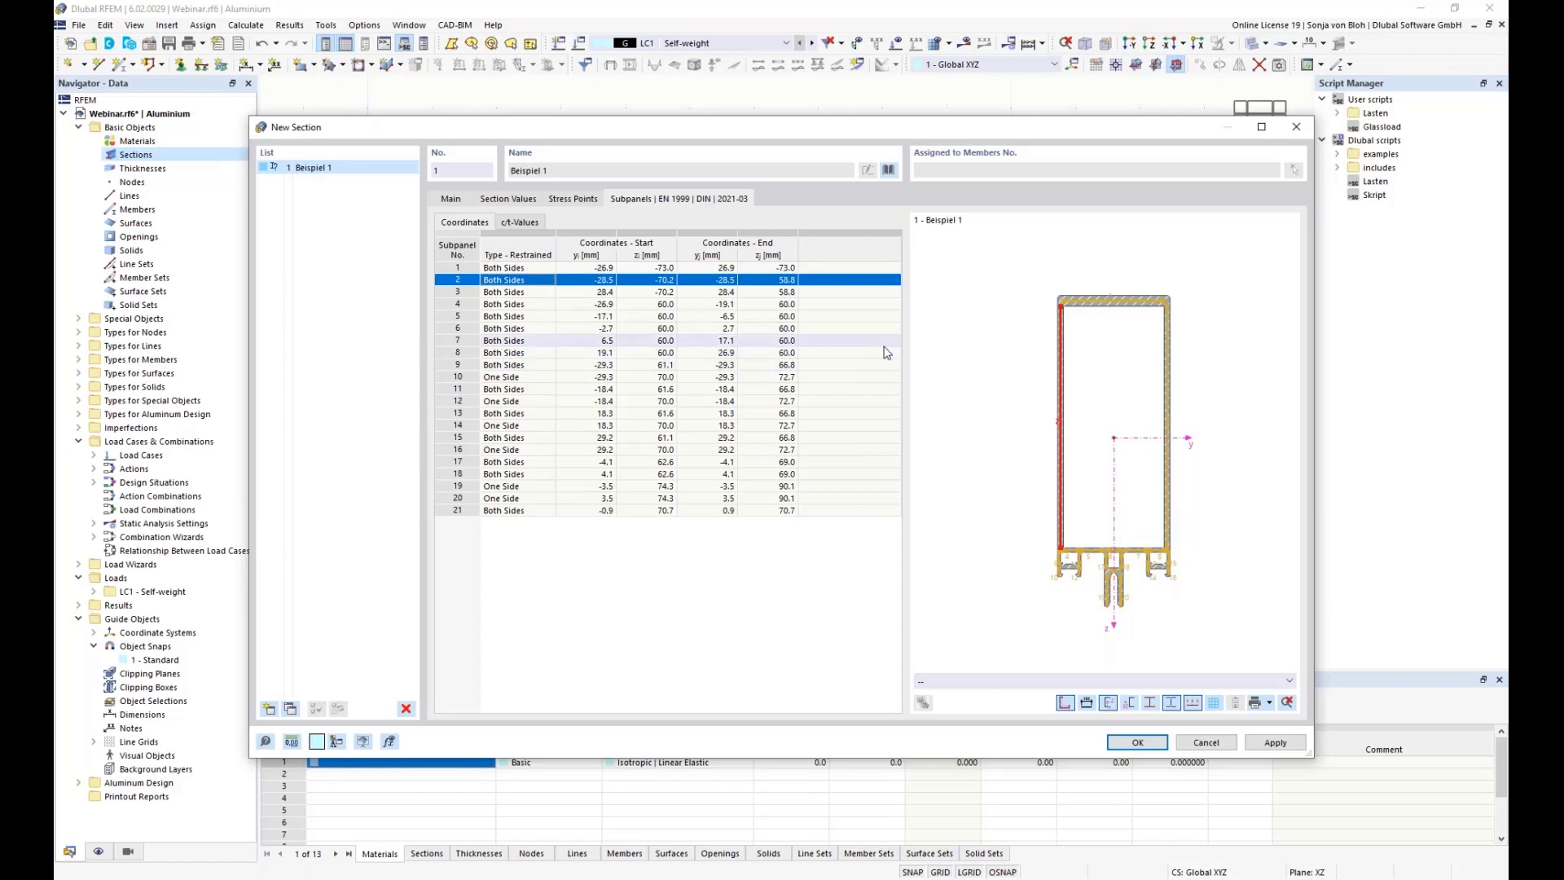
pyautogui.click(1131, 743)
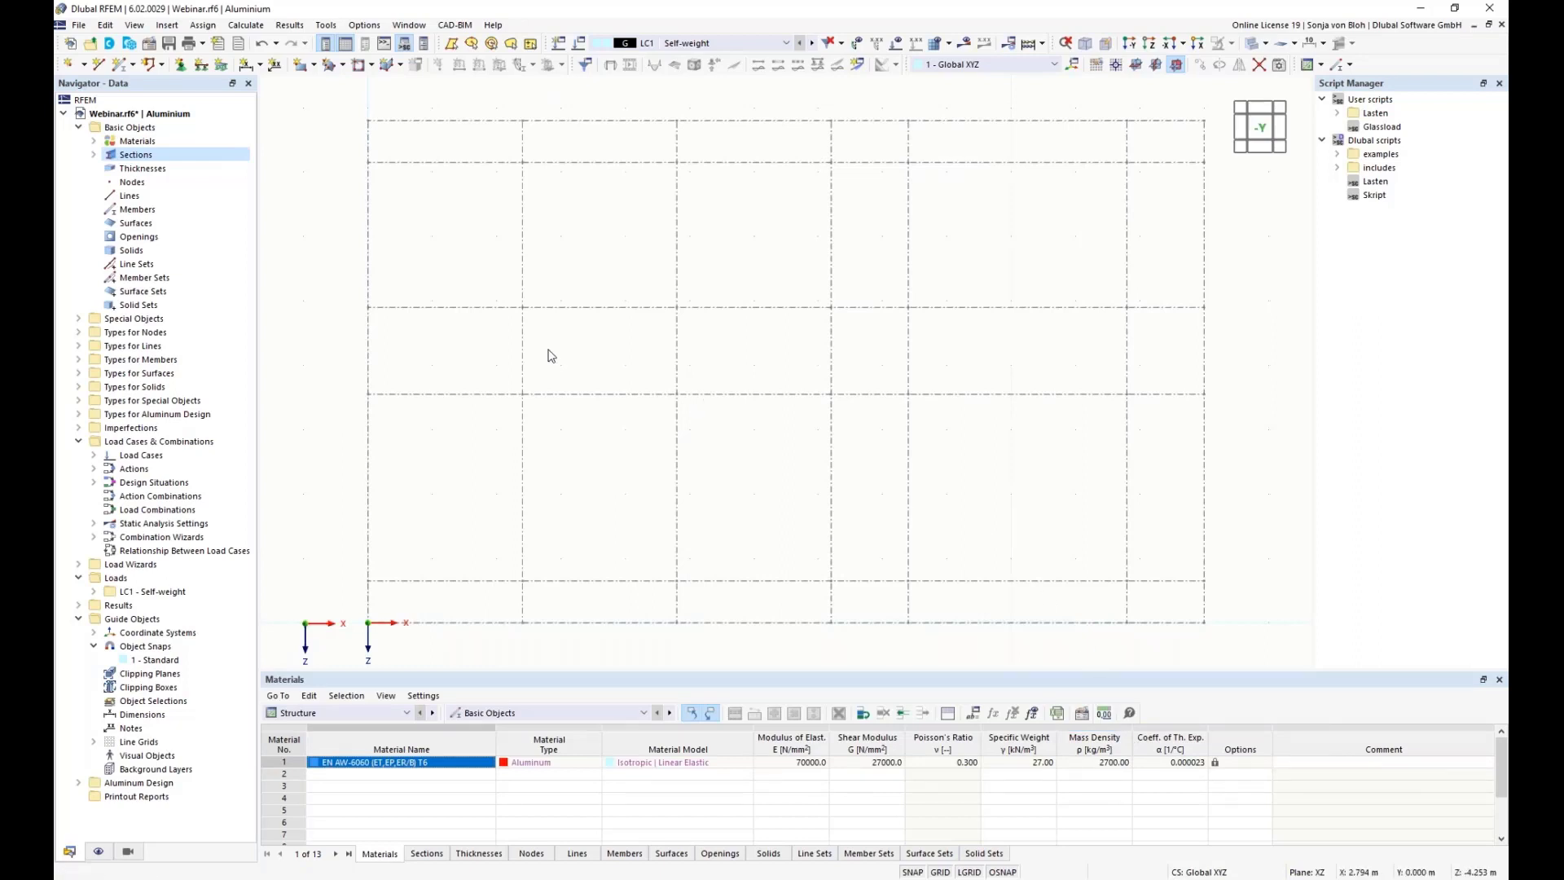
# - Set up a new beam member with the Beispiel 1 section and a rotation angle of 270°
pyautogui.click(122, 64)
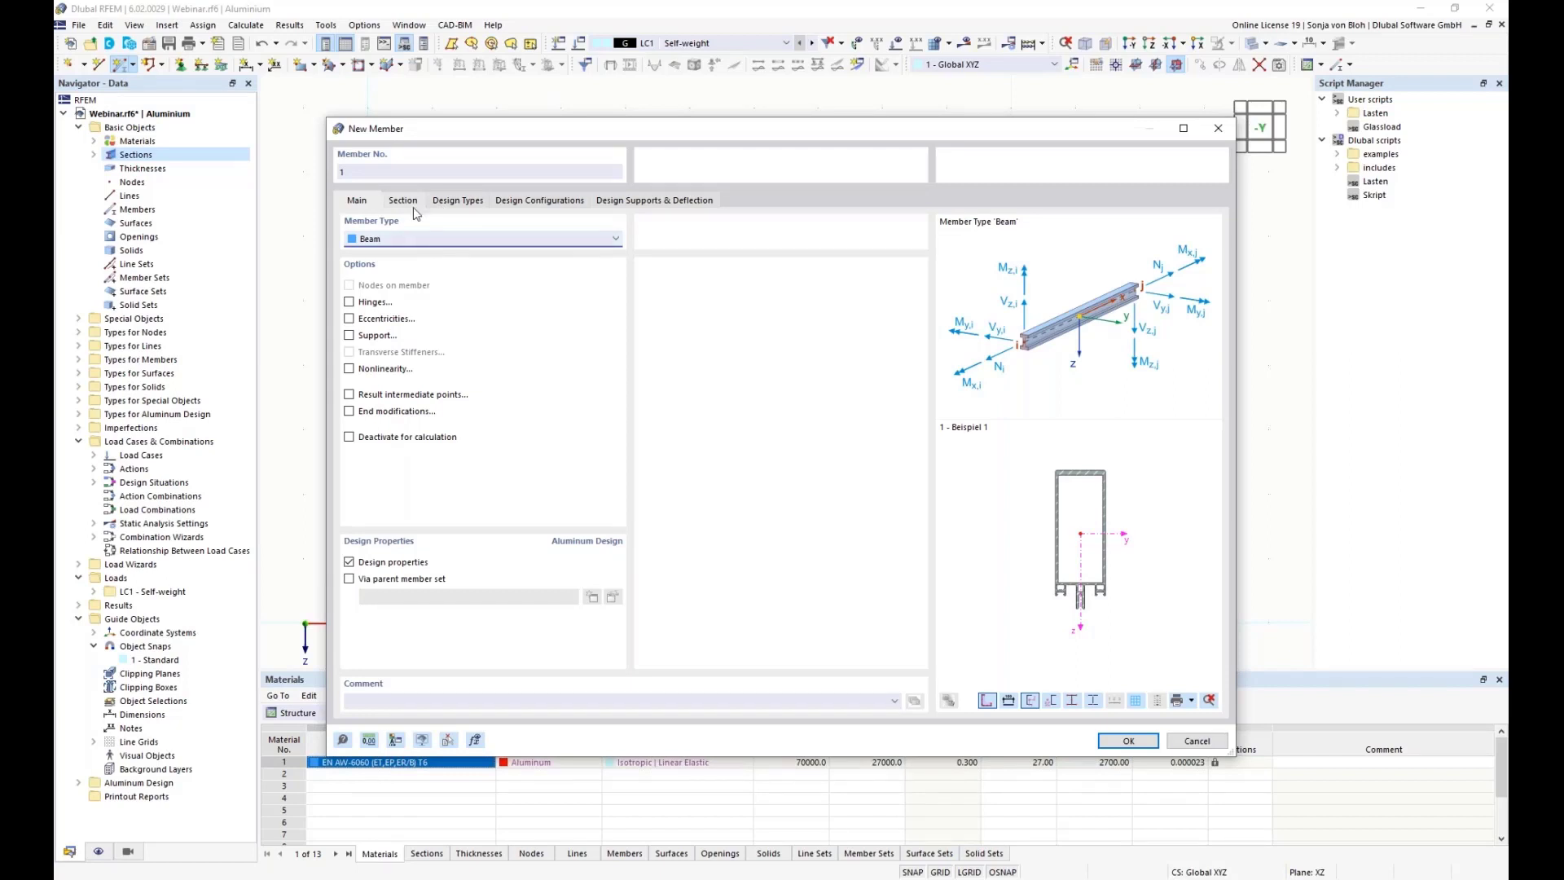
pyautogui.click(407, 202)
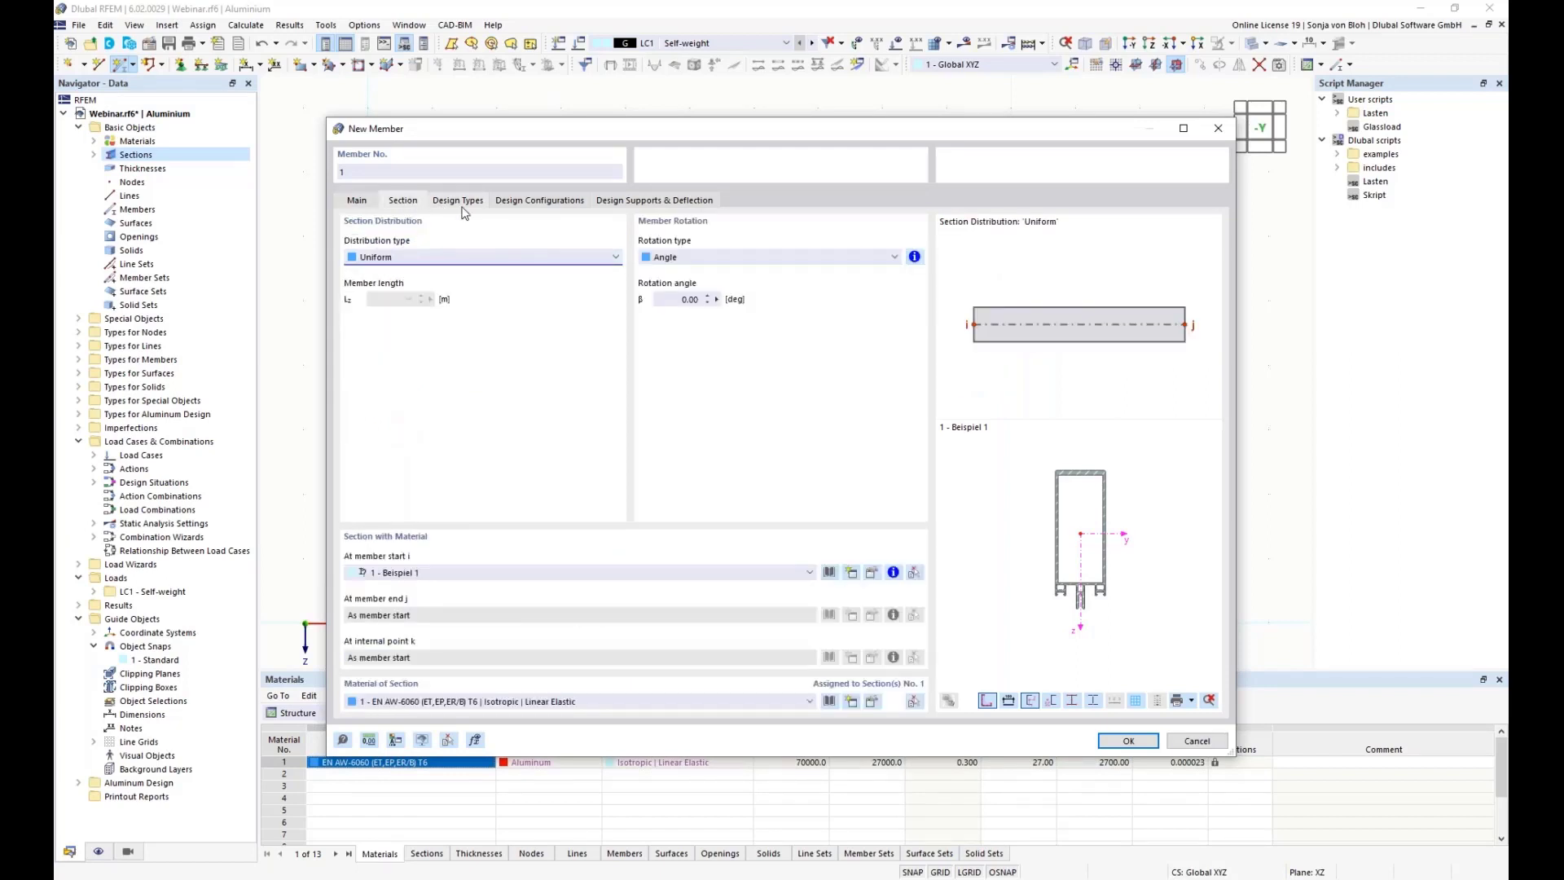
pyautogui.click(689, 299)
pyautogui.write('270')
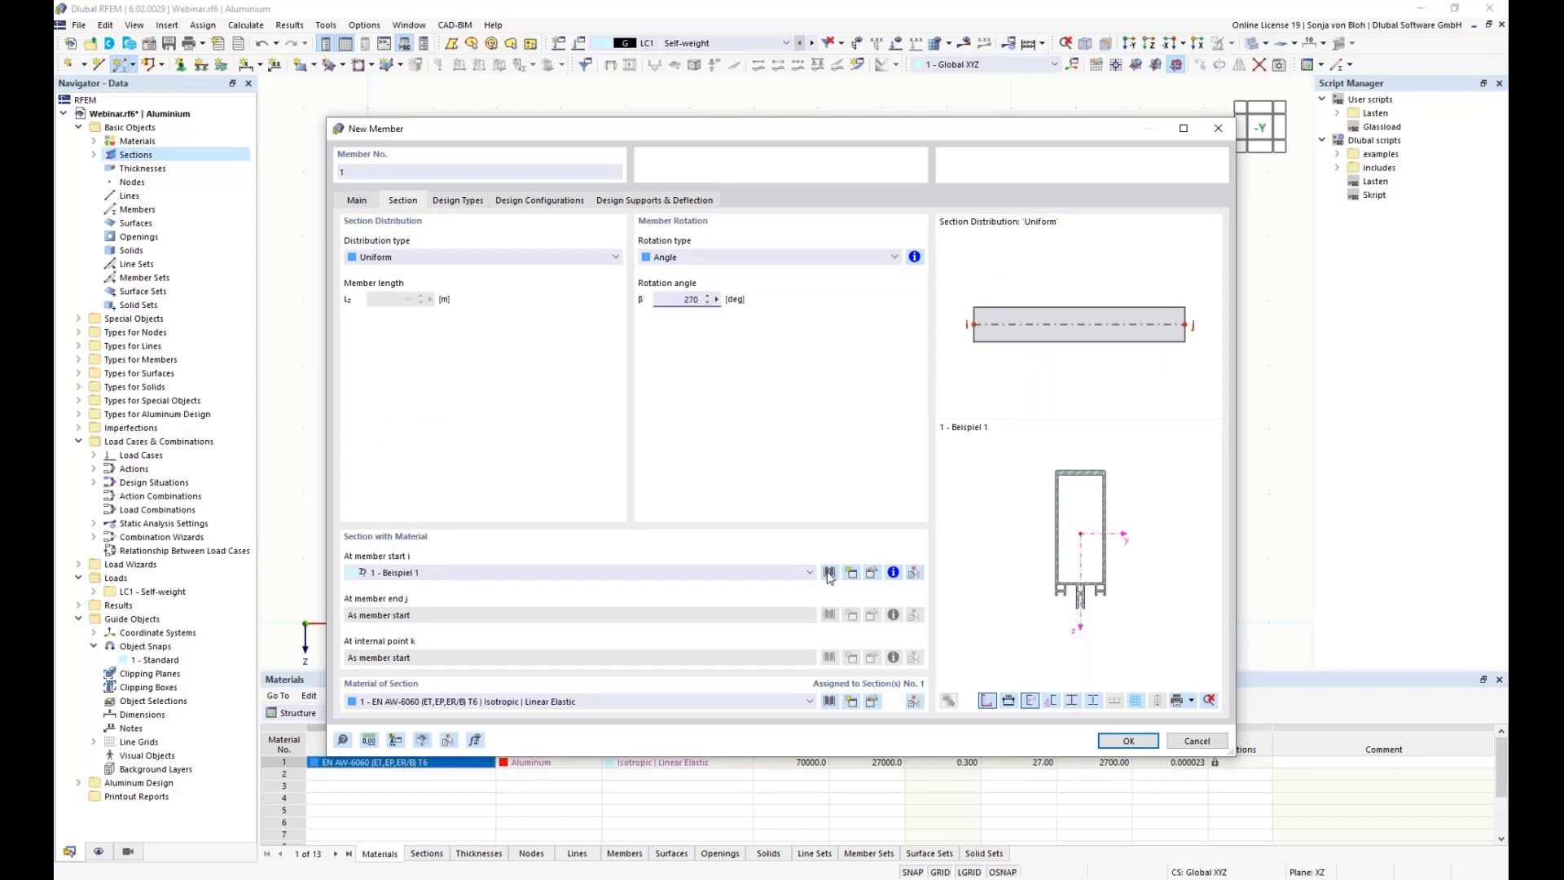
pyautogui.click(1122, 743)
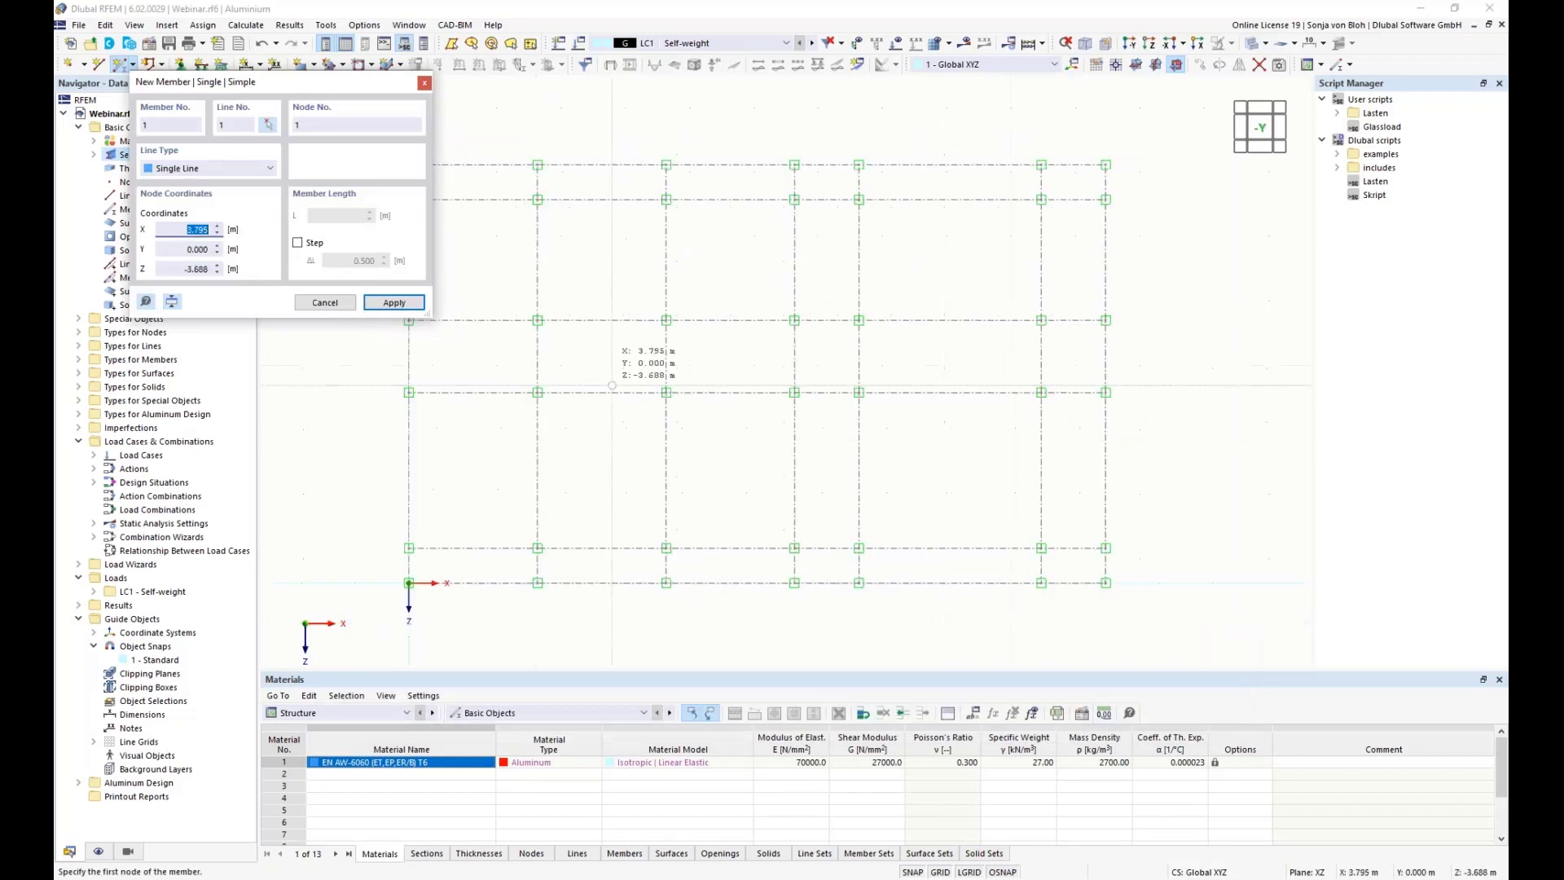
# - Draw four vertical members over the full grid height of 7.8 m on the grid lines at X = 0, 2.4, 4.8 and 7.2 m
pyautogui.moveTo(604, 390); pyautogui.dragTo(727, 402, button='middle')
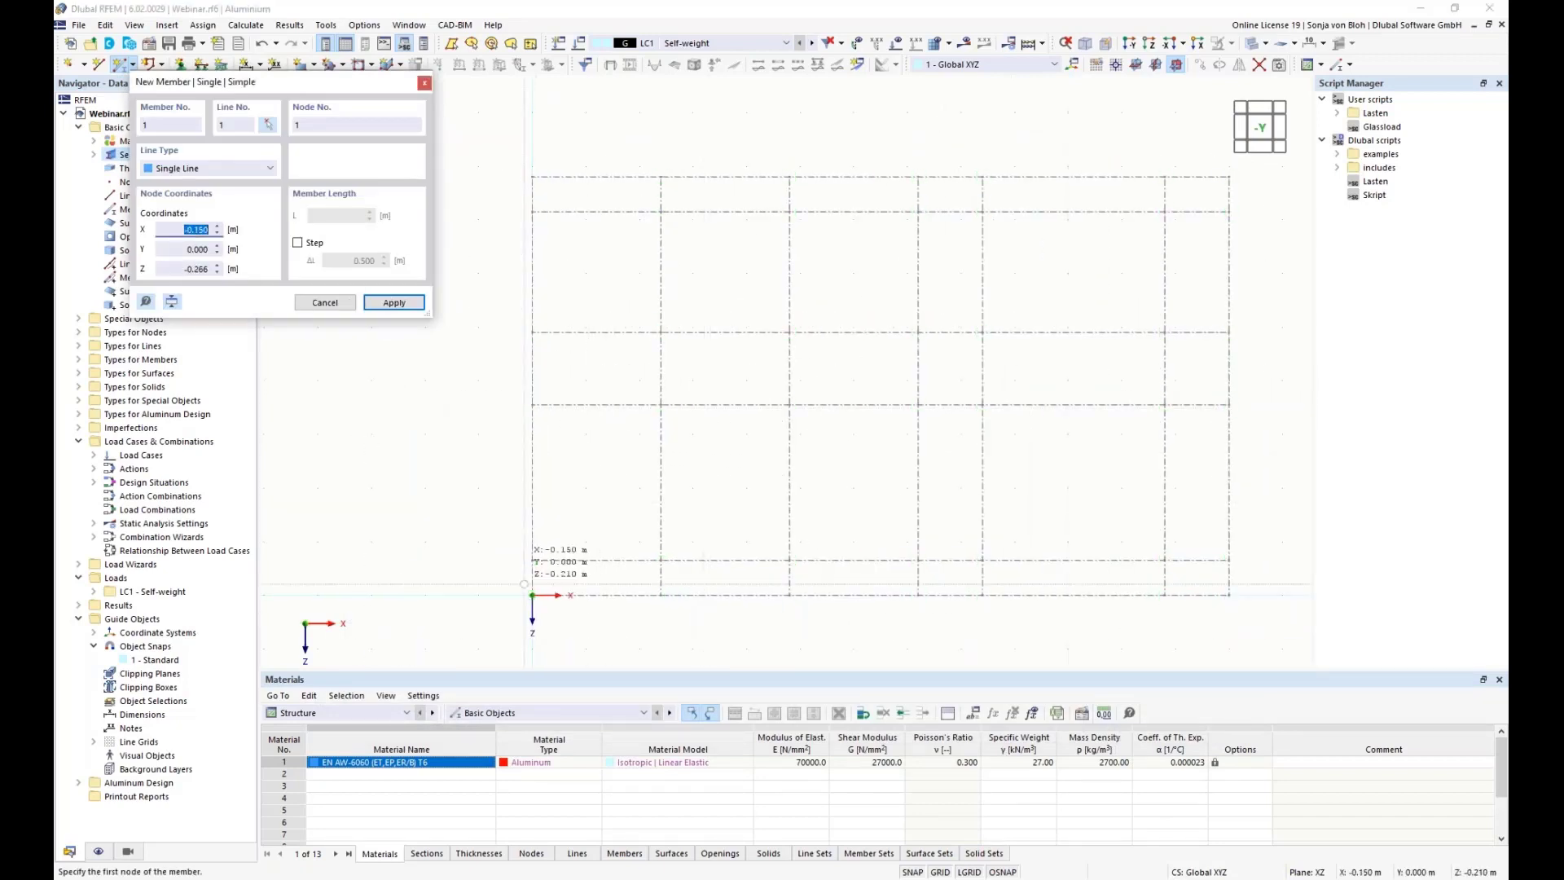
pyautogui.click(531, 595)
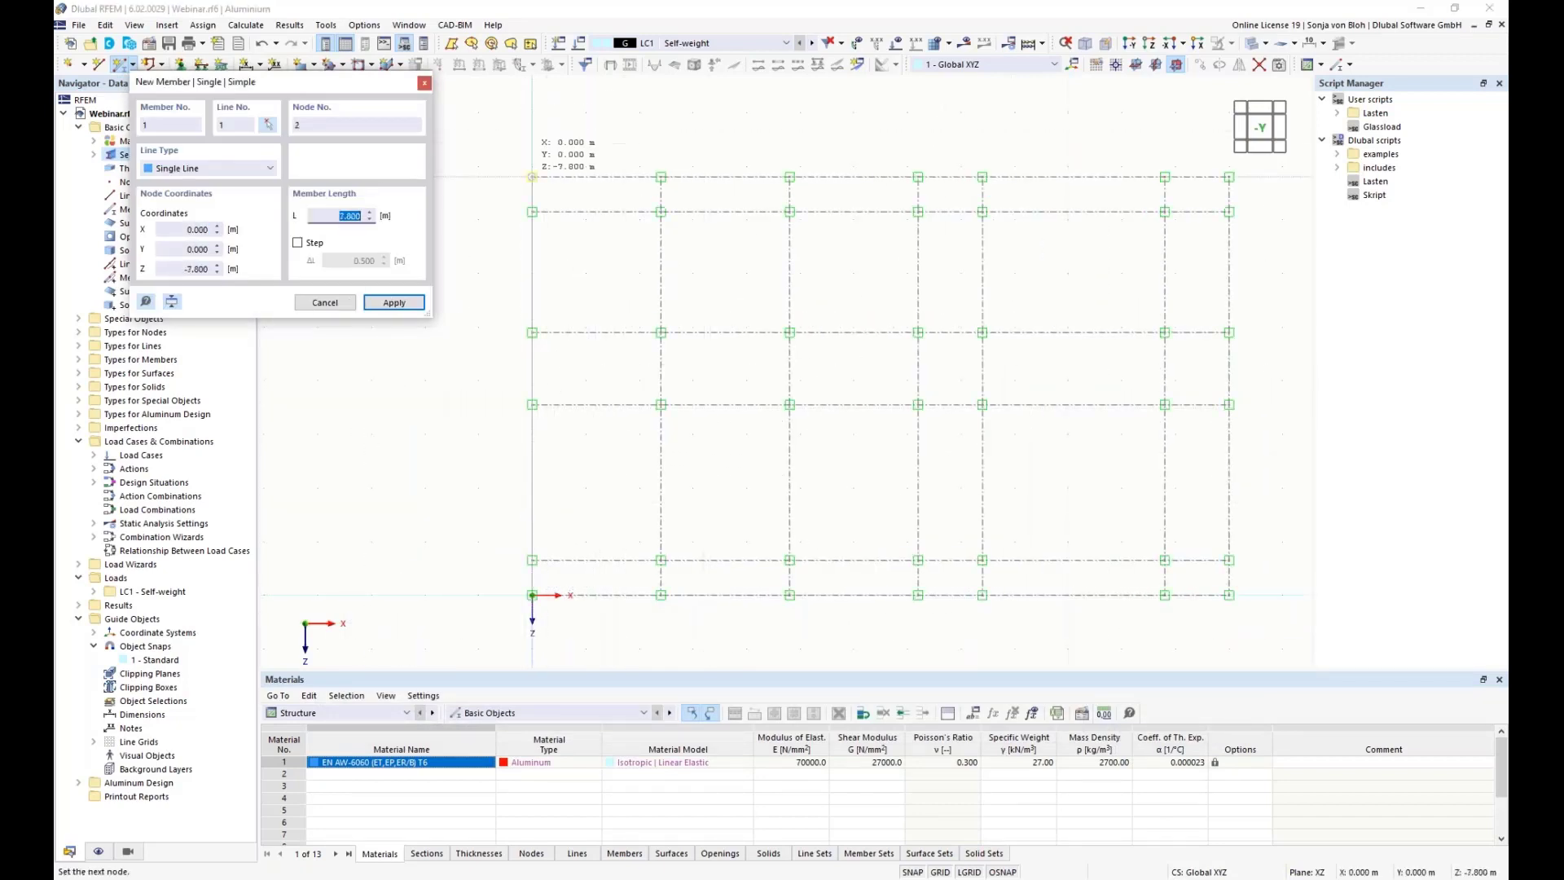
pyautogui.click(532, 176)
pyautogui.click(660, 595)
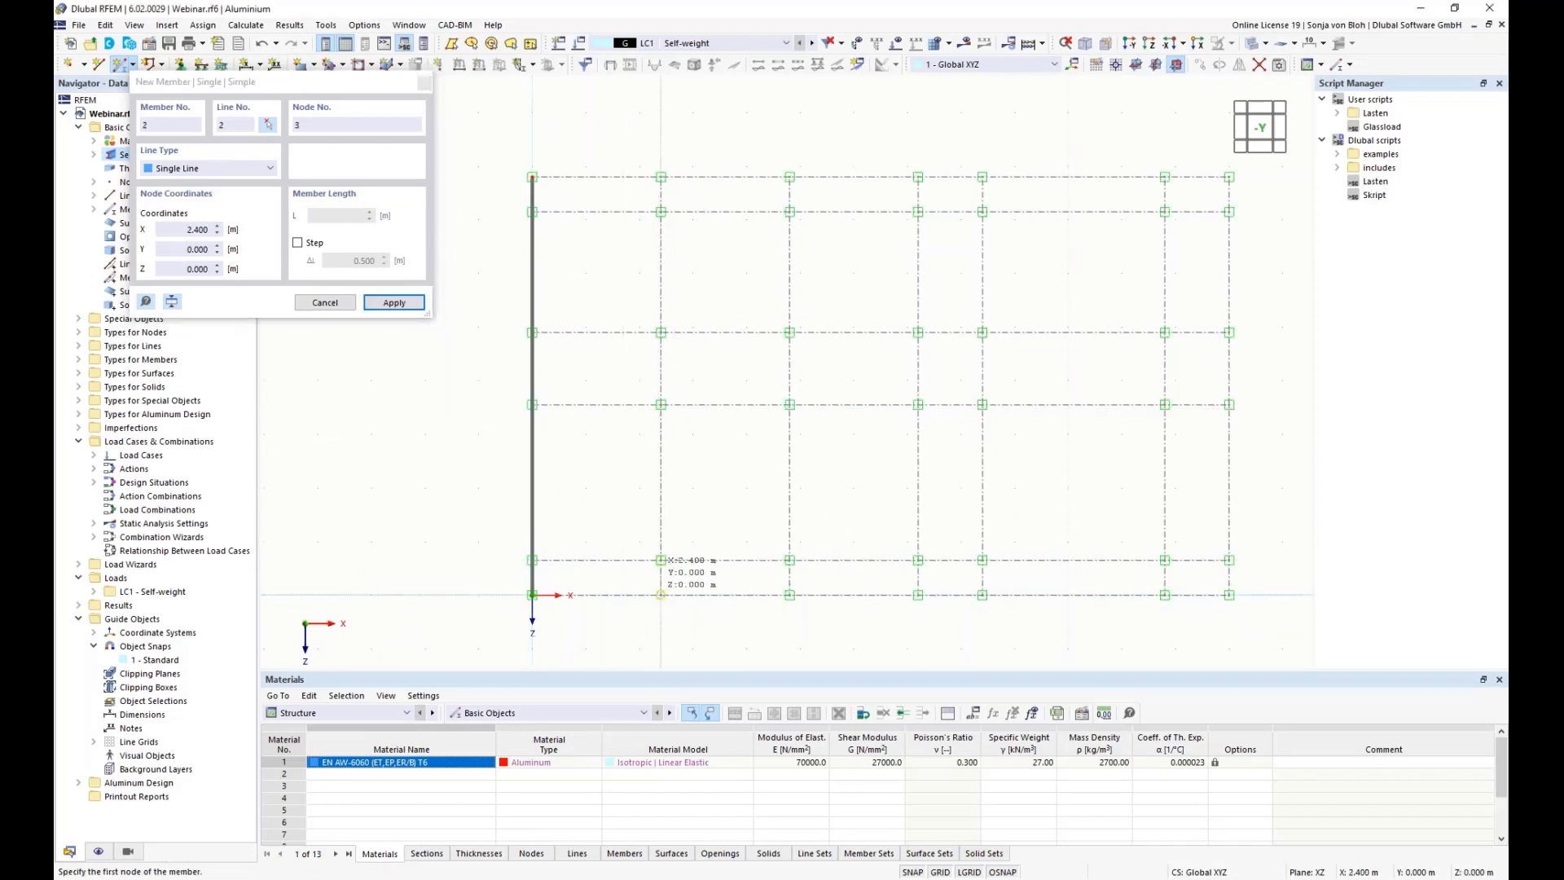
pyautogui.click(660, 176)
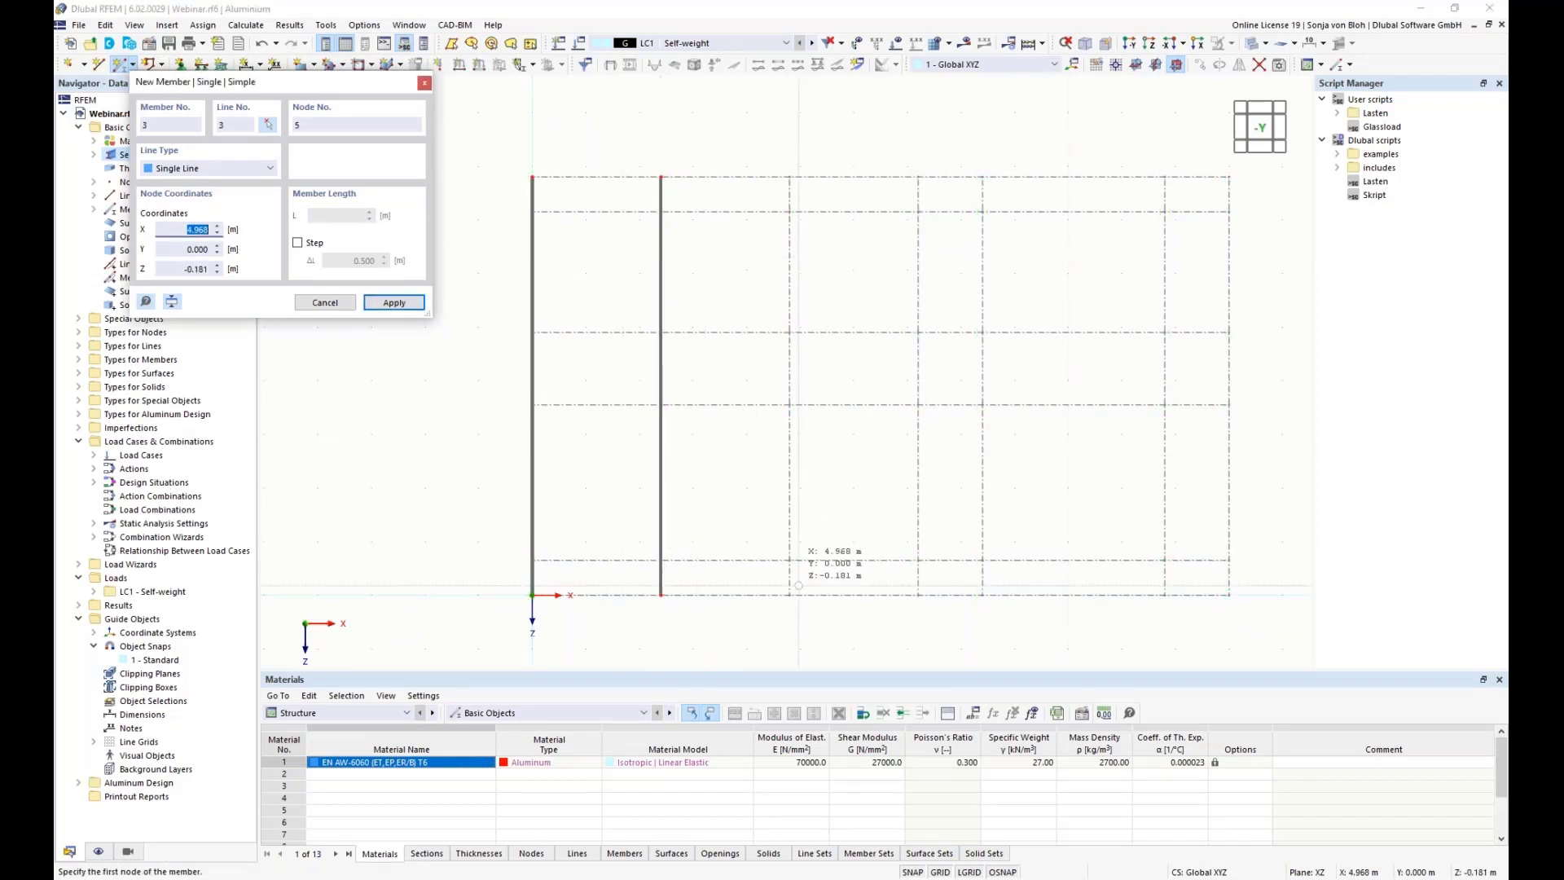
pyautogui.click(790, 595)
pyautogui.click(789, 176)
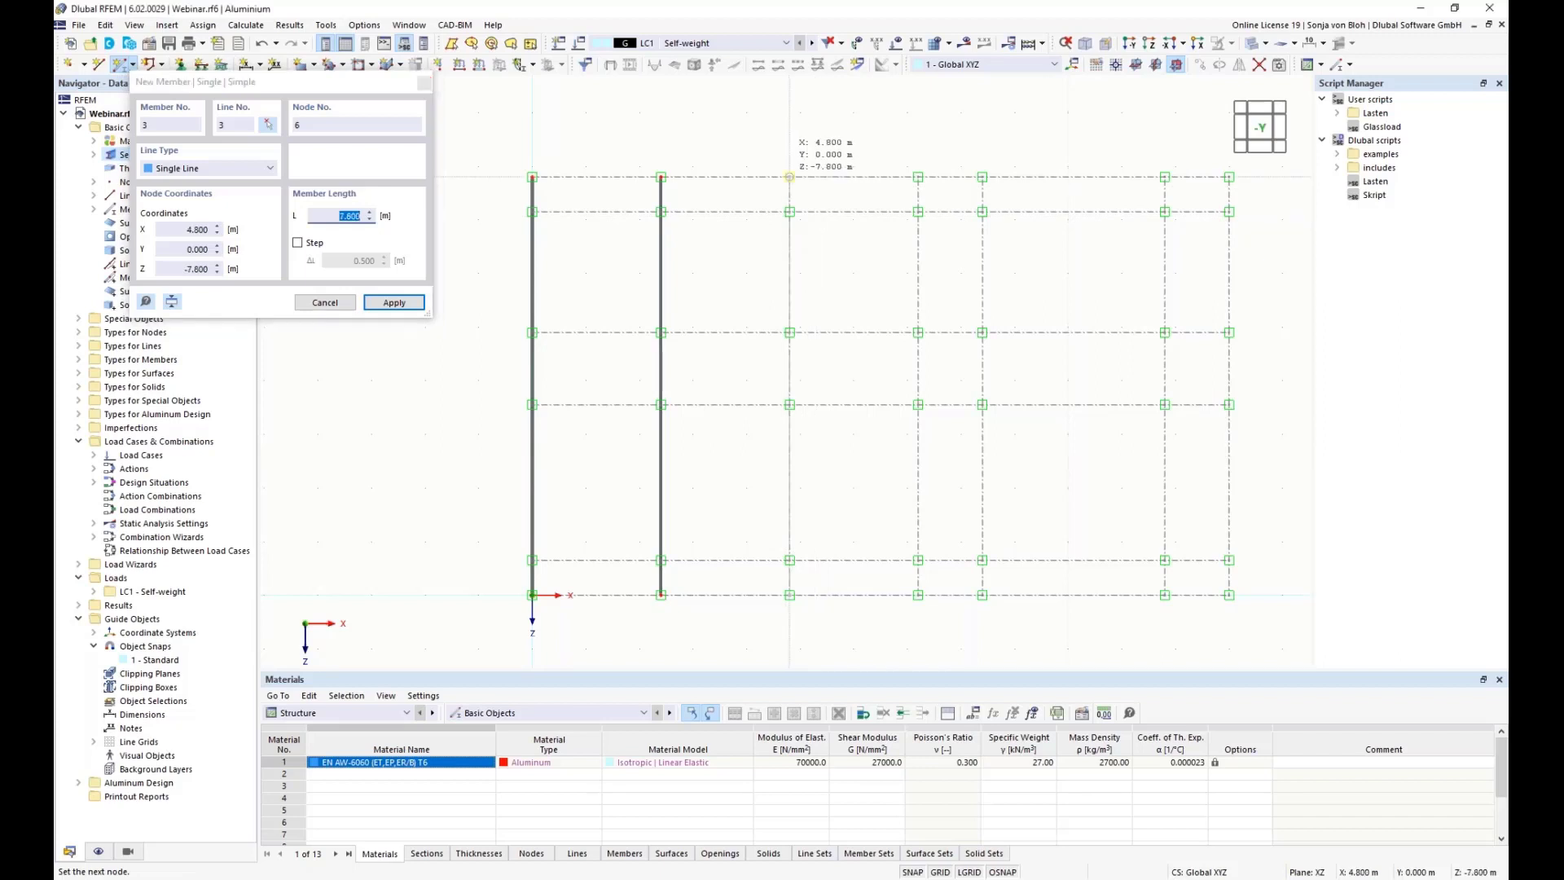
pyautogui.click(918, 595)
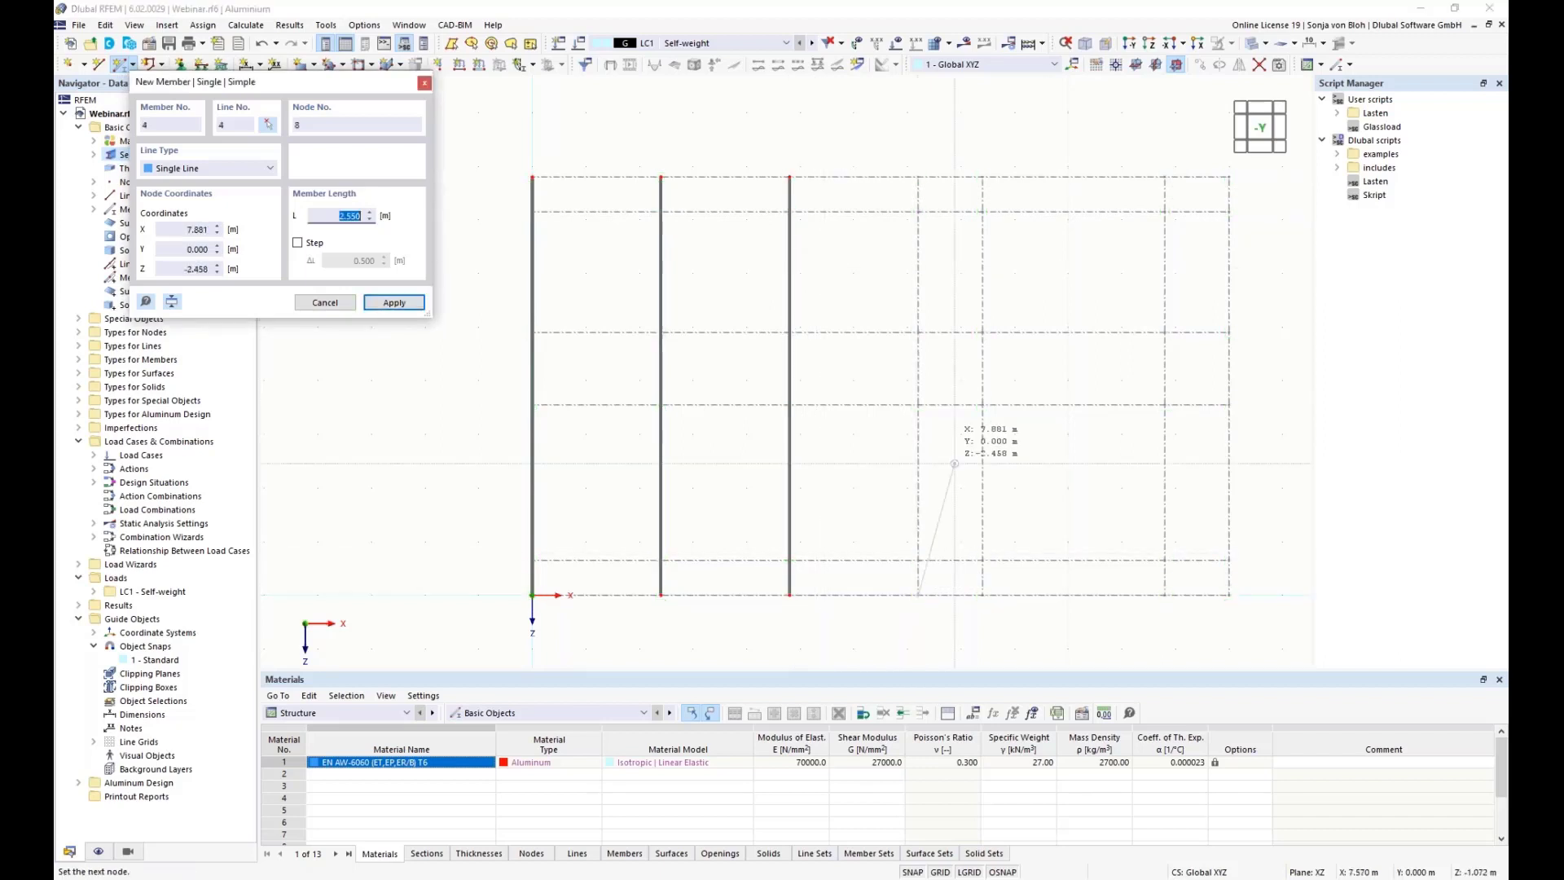
pyautogui.click(918, 177)
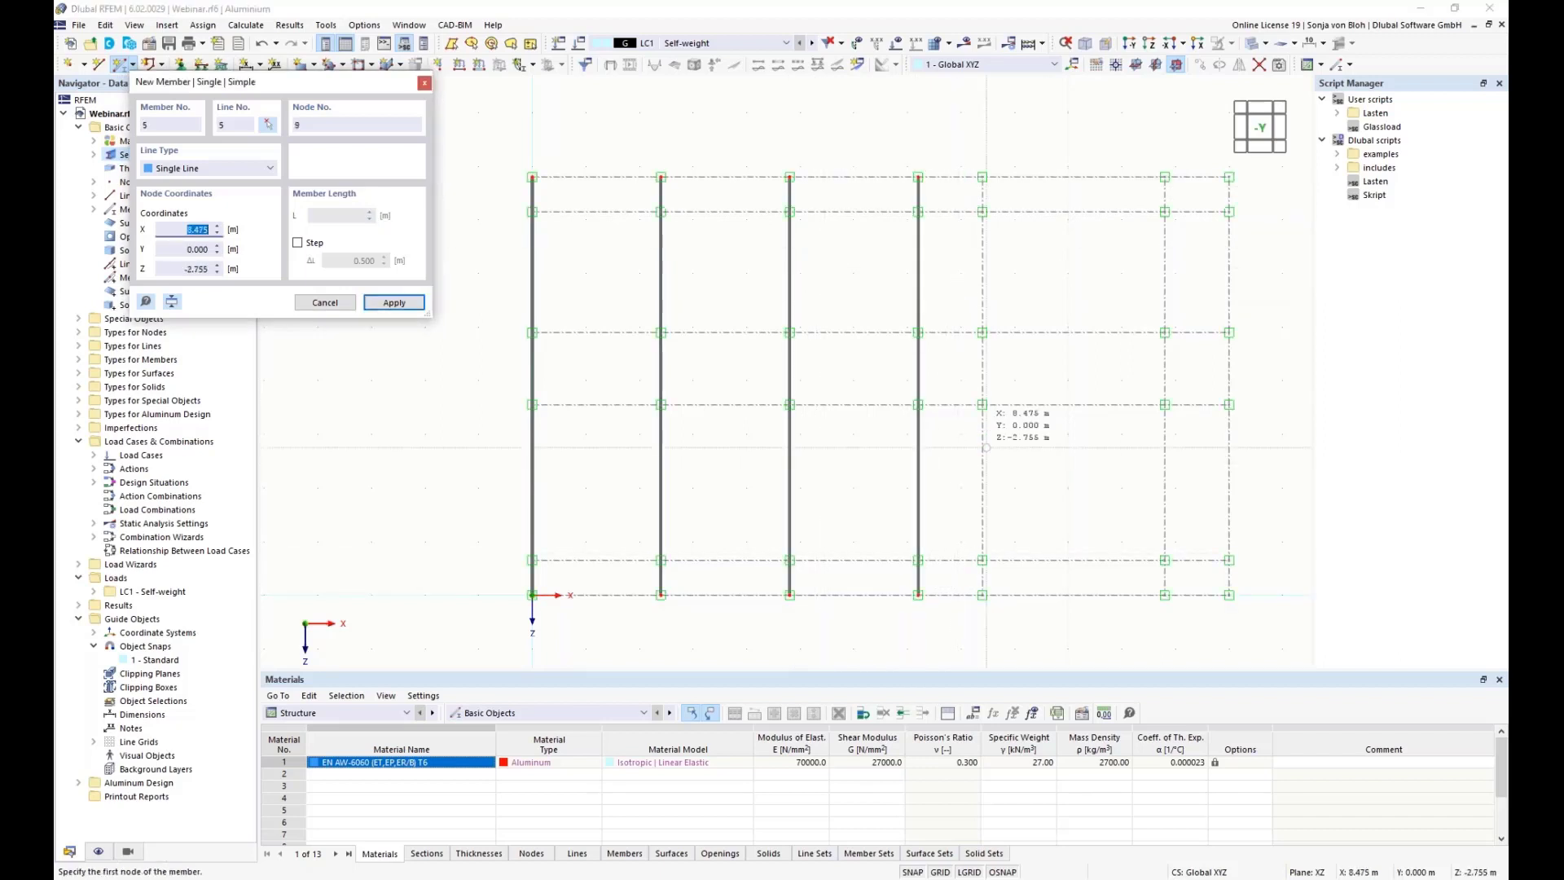
# - Draw three more vertical members over the full 7.8 m grid height on the three remaining vertical grid lines, ending the placement
pyautogui.click(981, 595)
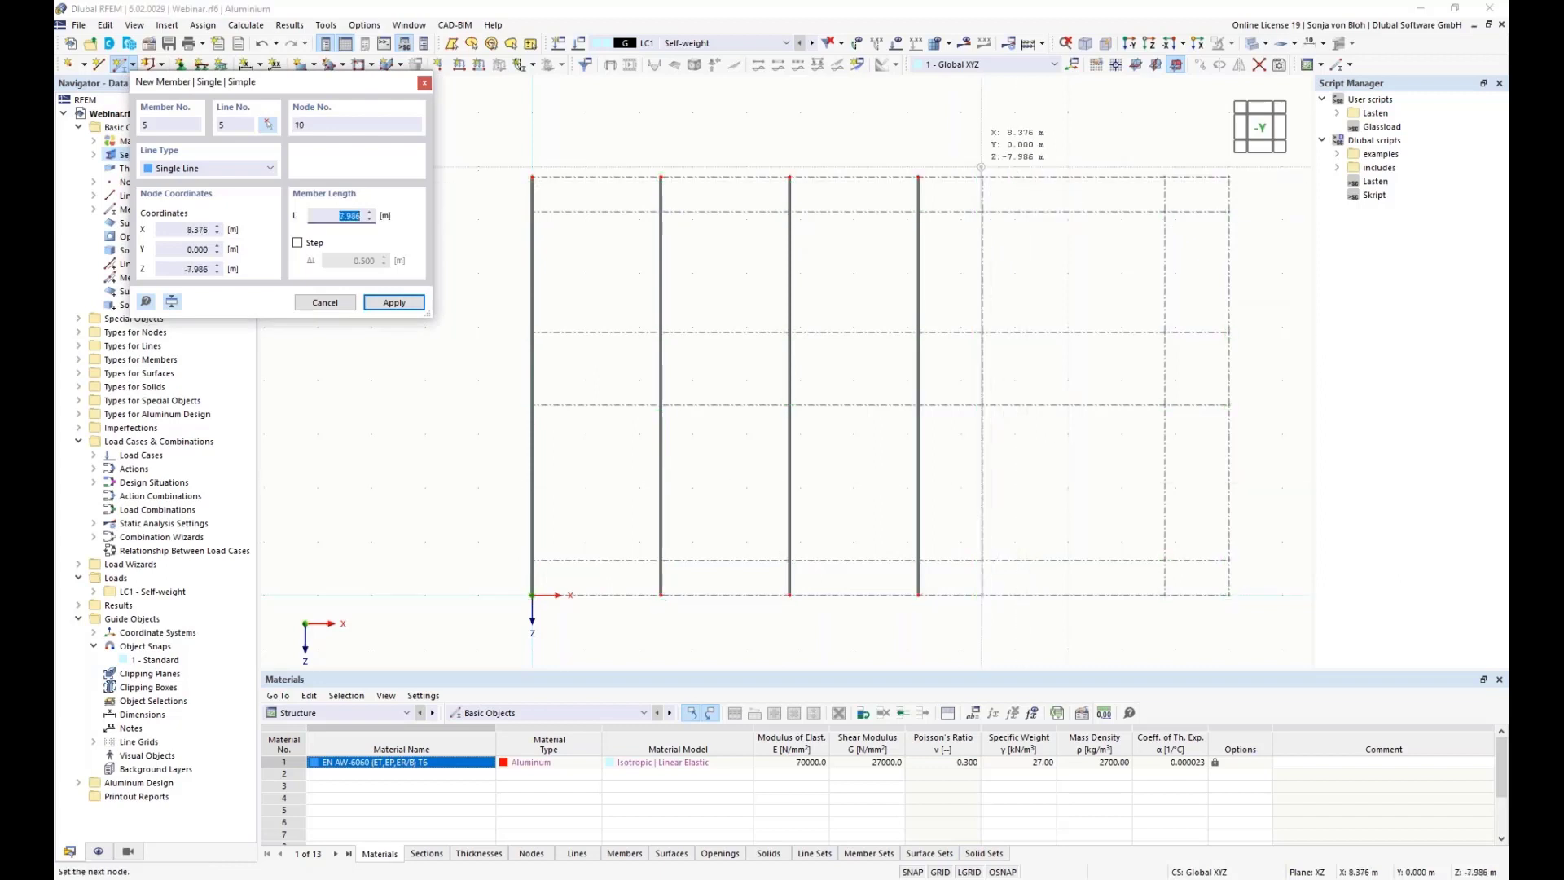
pyautogui.click(982, 177)
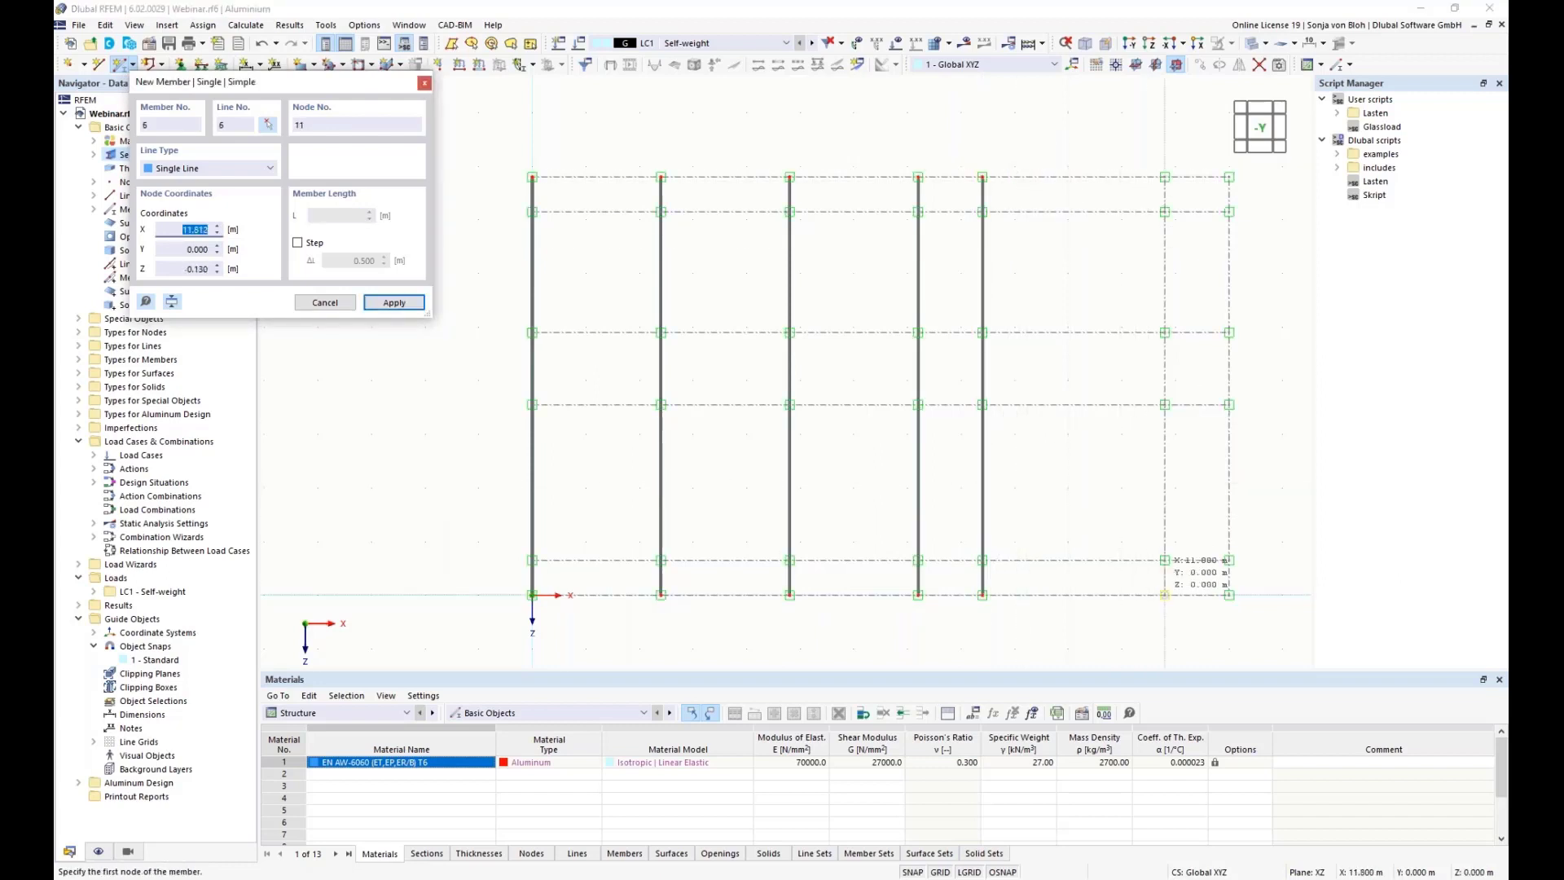
pyautogui.click(1165, 595)
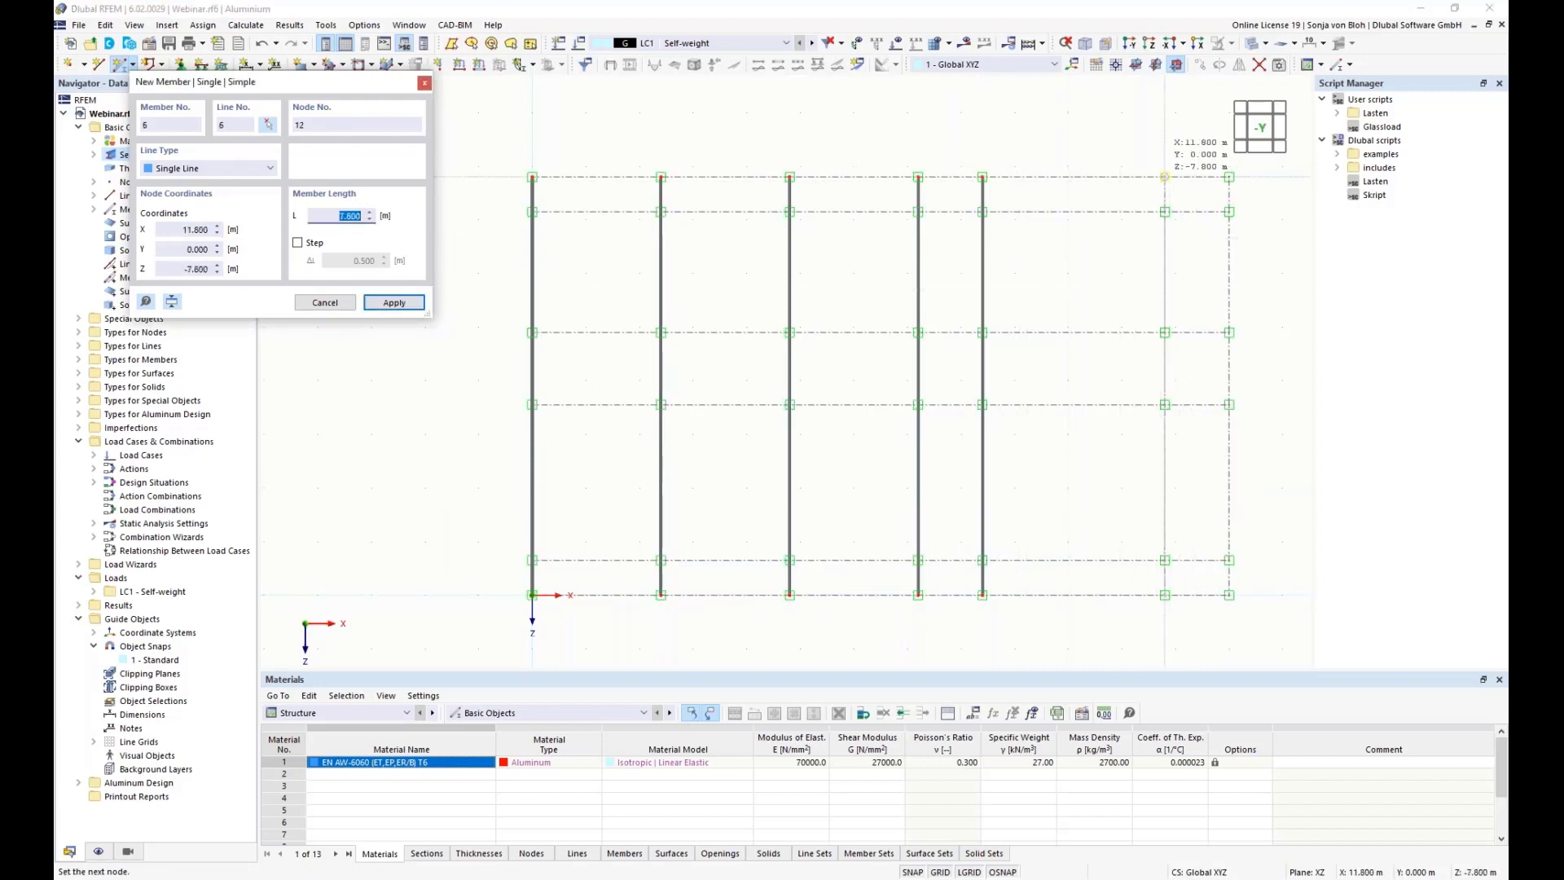
pyautogui.click(1164, 176)
pyautogui.click(1229, 594)
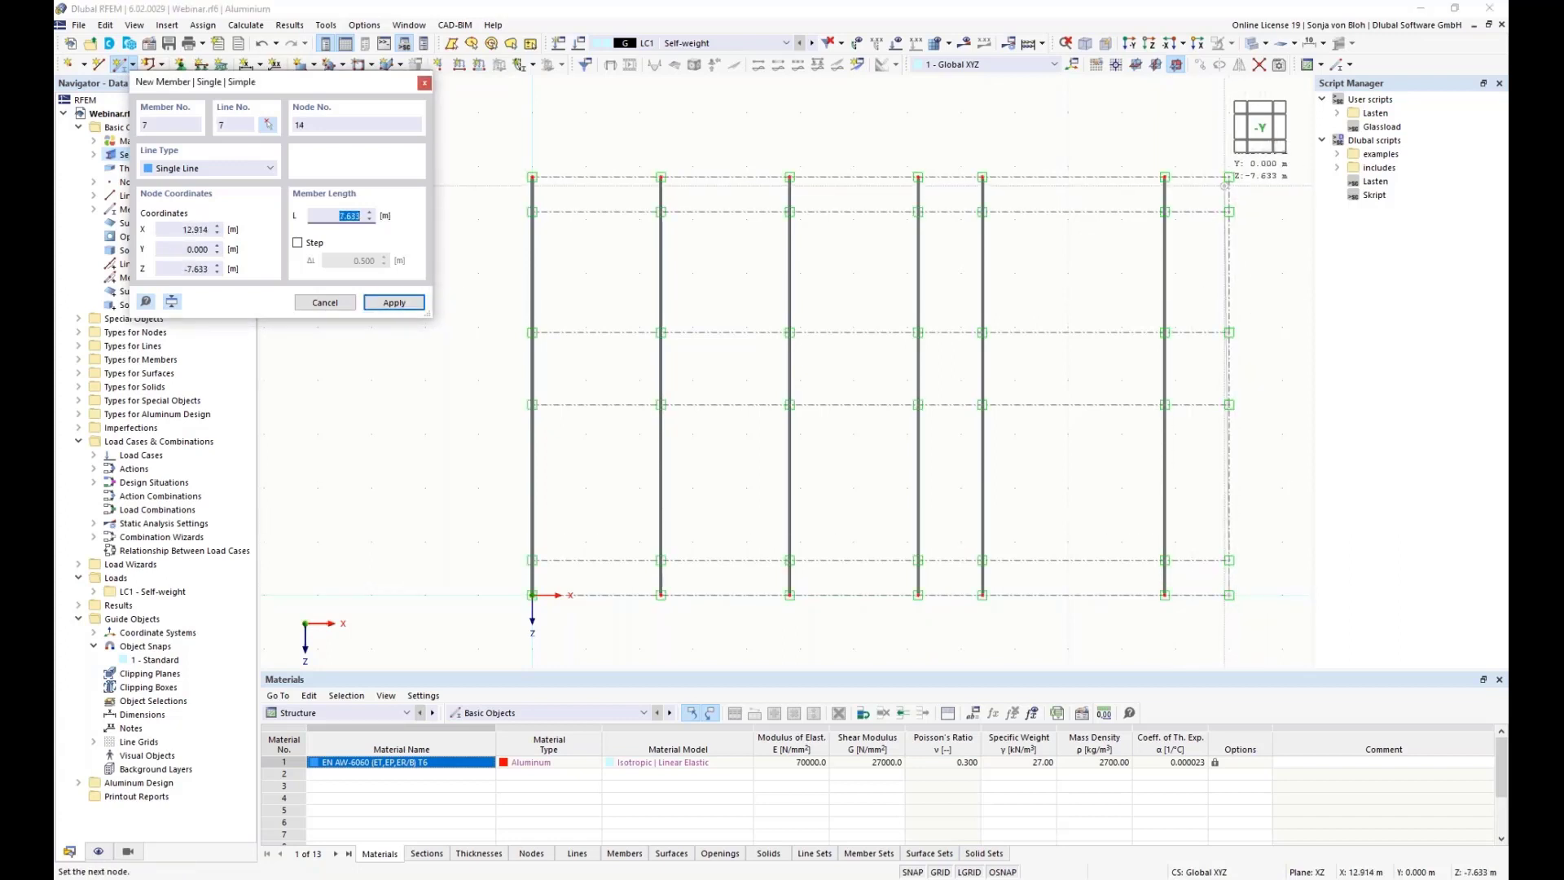
pyautogui.click(1228, 176)
pyautogui.press('Escape')
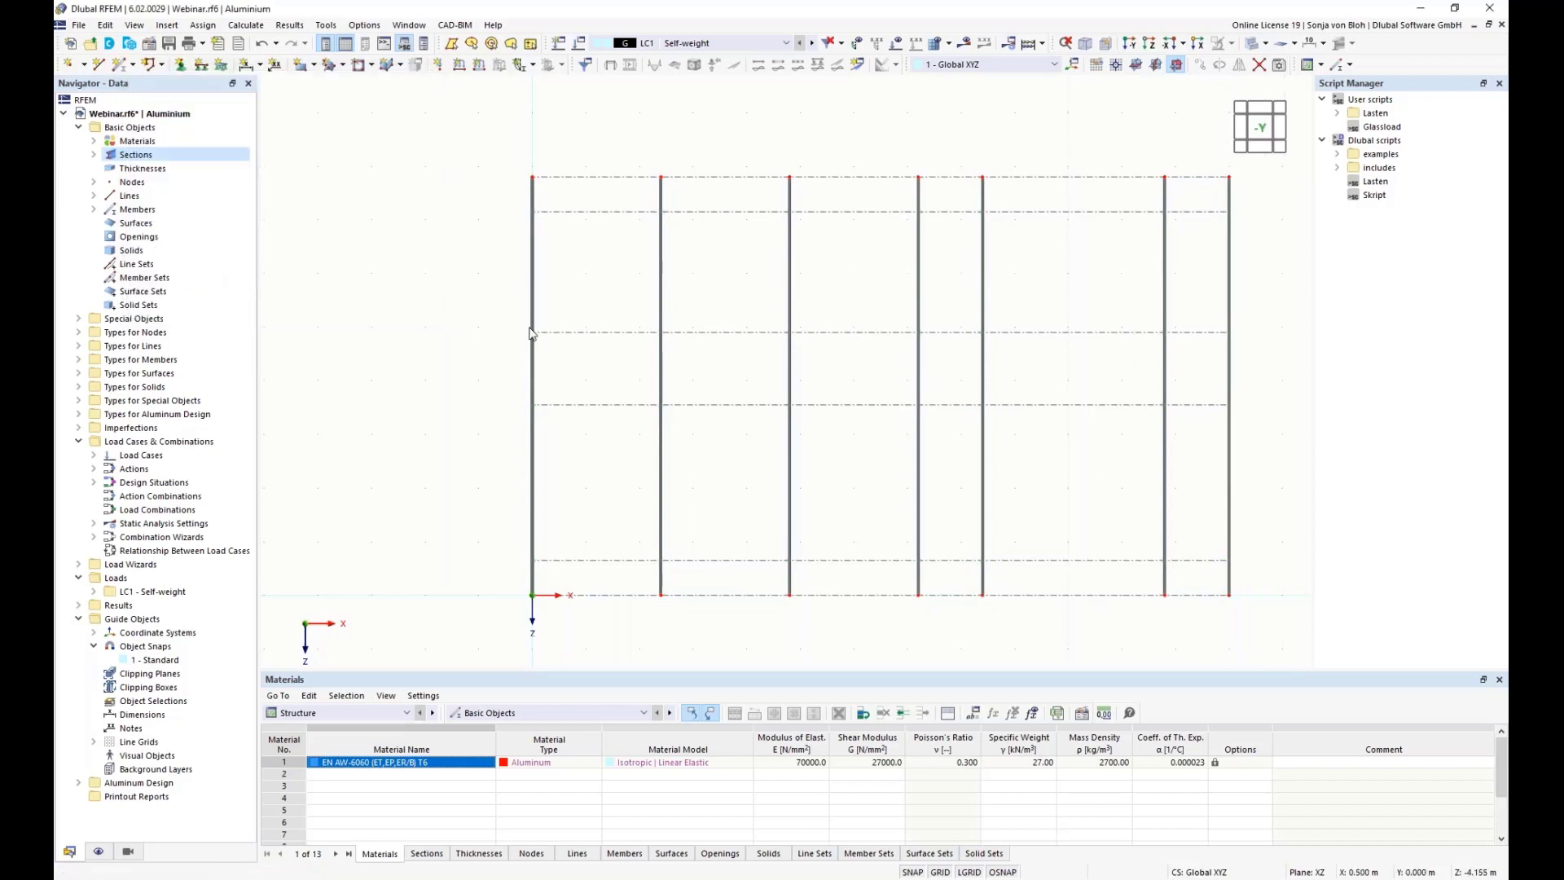
# - Check whether the automatic connection of lines and members is active
pyautogui.rightClick(332, 254)
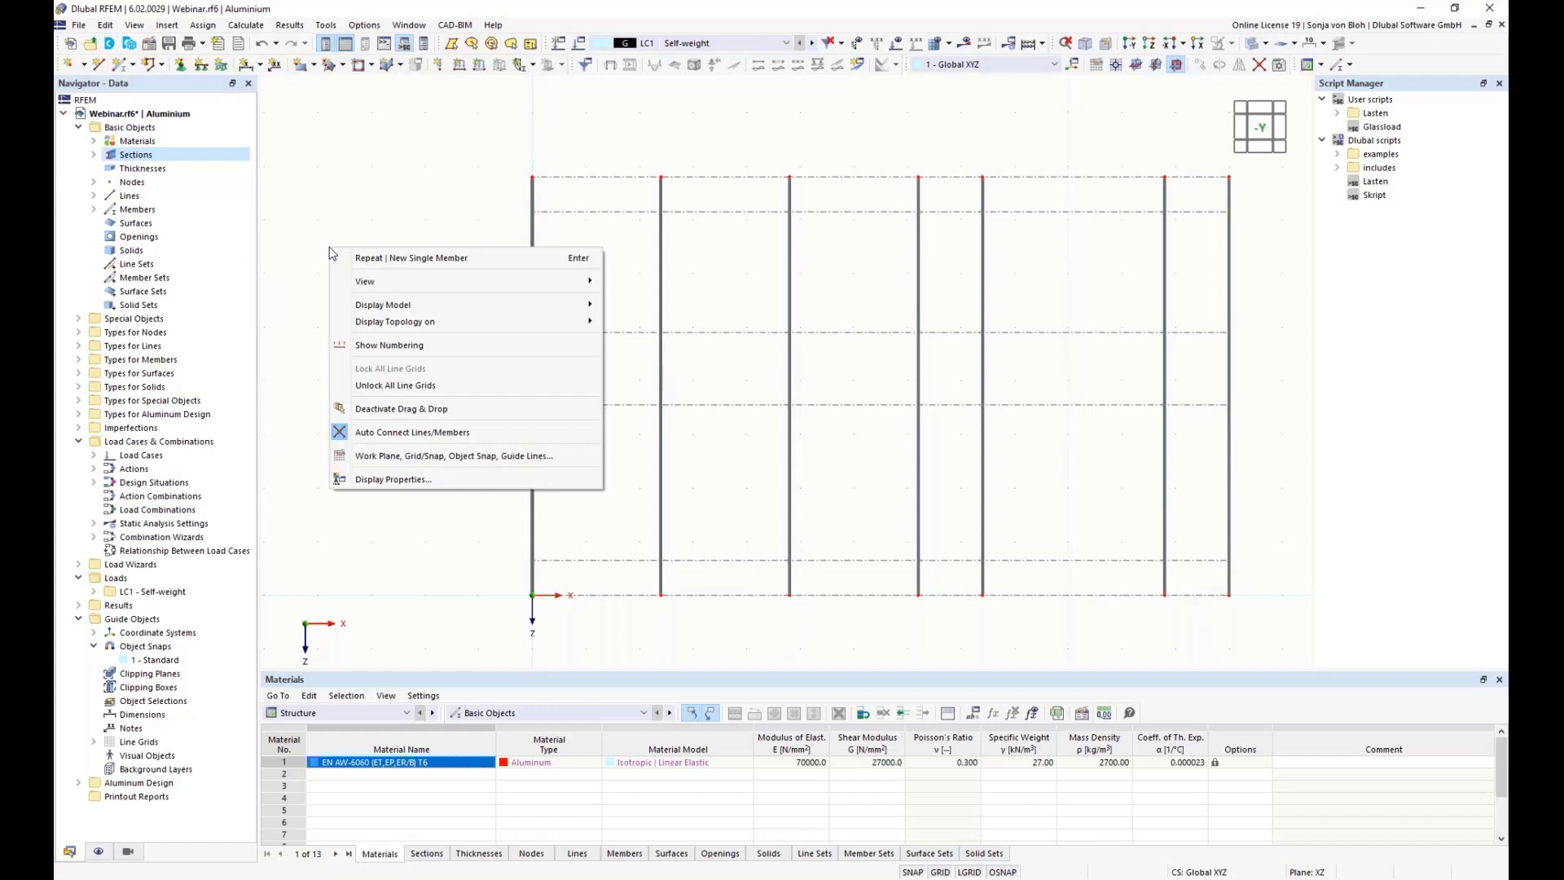
pyautogui.click(412, 545)
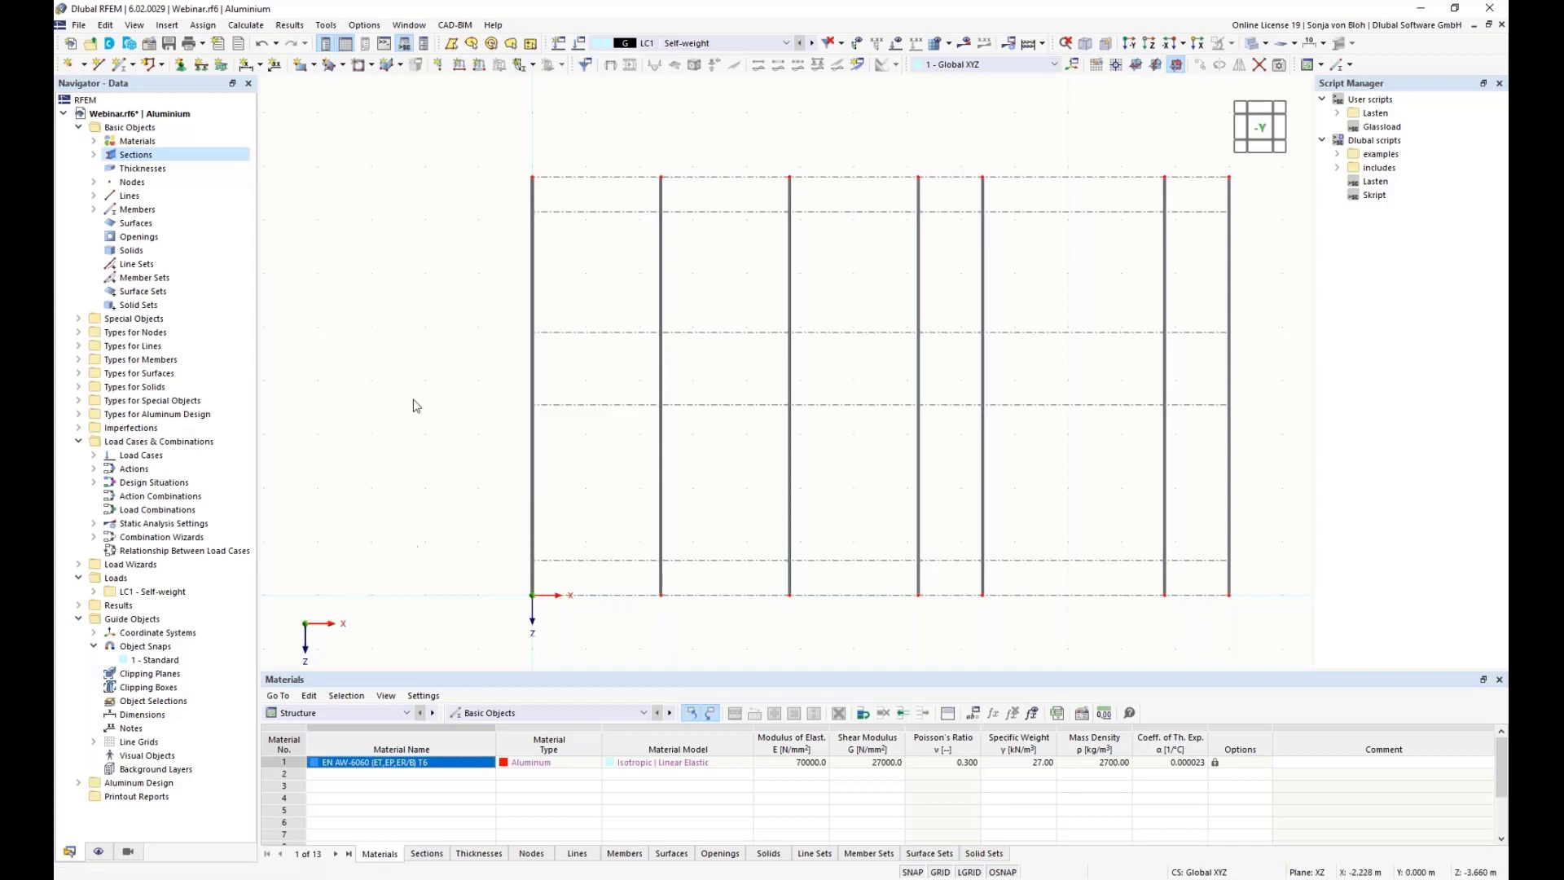
# - Set up another new beam member with the Beispiel 1 section and a rotation angle of 270°
pyautogui.click(122, 66)
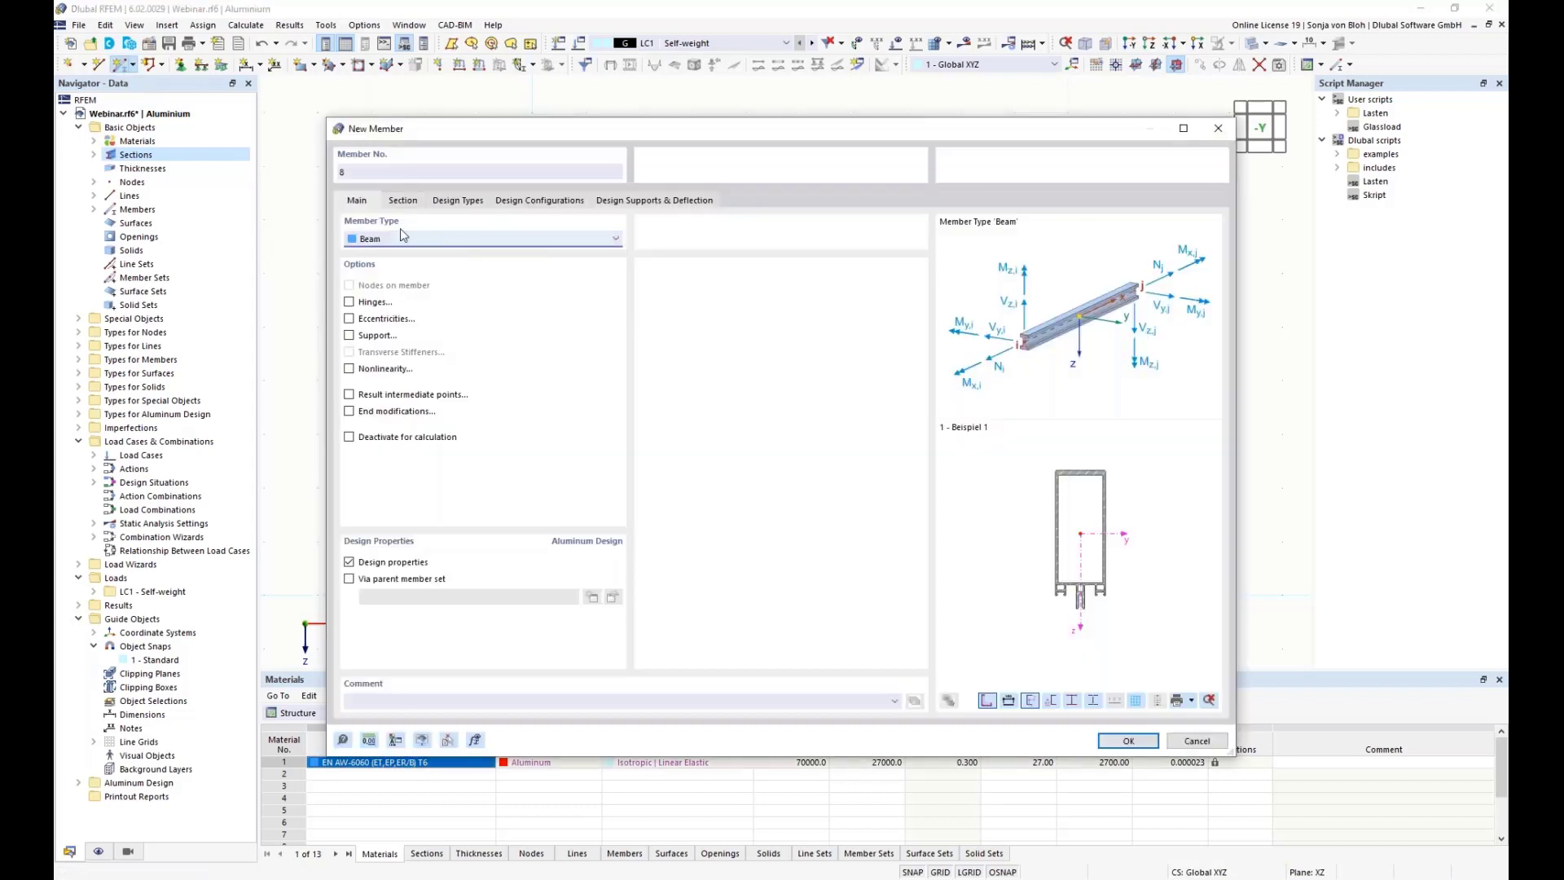
pyautogui.click(403, 200)
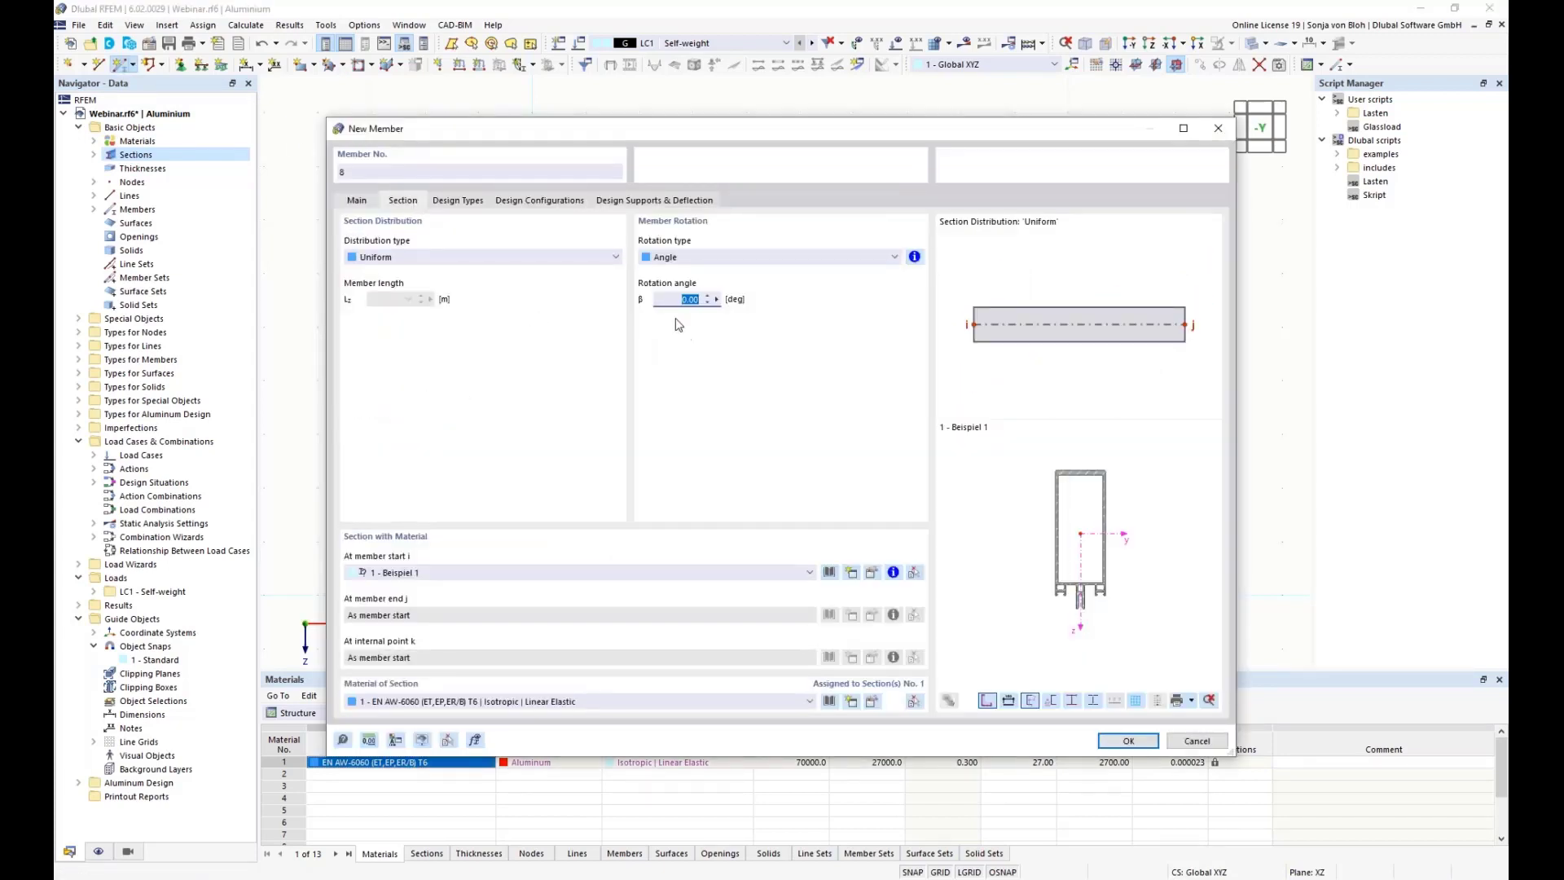
pyautogui.write('270')
# - Enable hinges for the new member, create a hinge releasing φy and φz, and assign it to both member ends
pyautogui.click(358, 201)
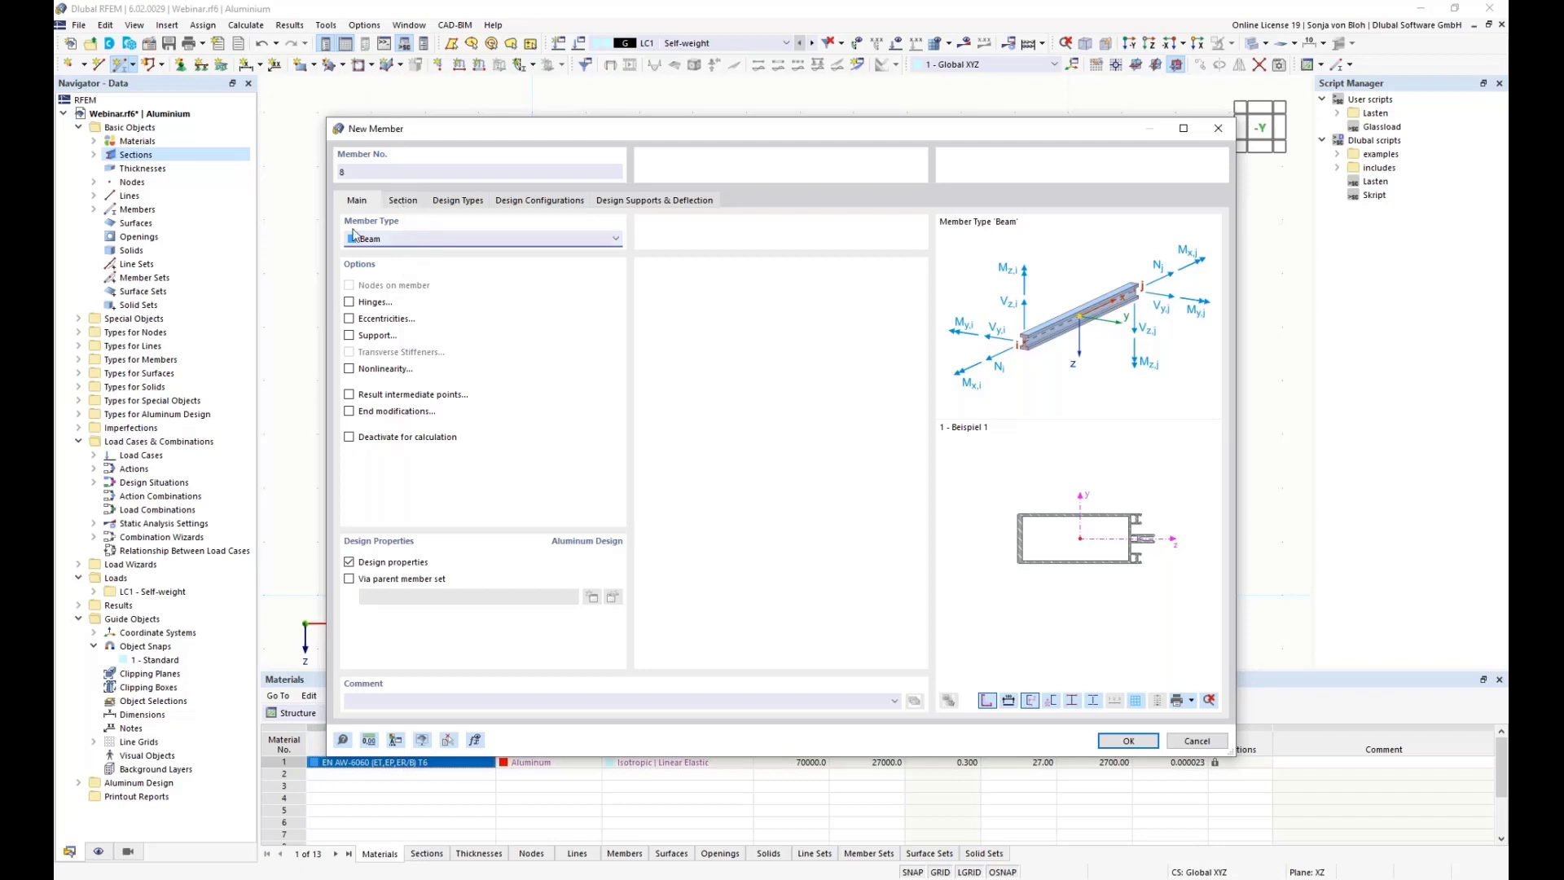
pyautogui.click(350, 302)
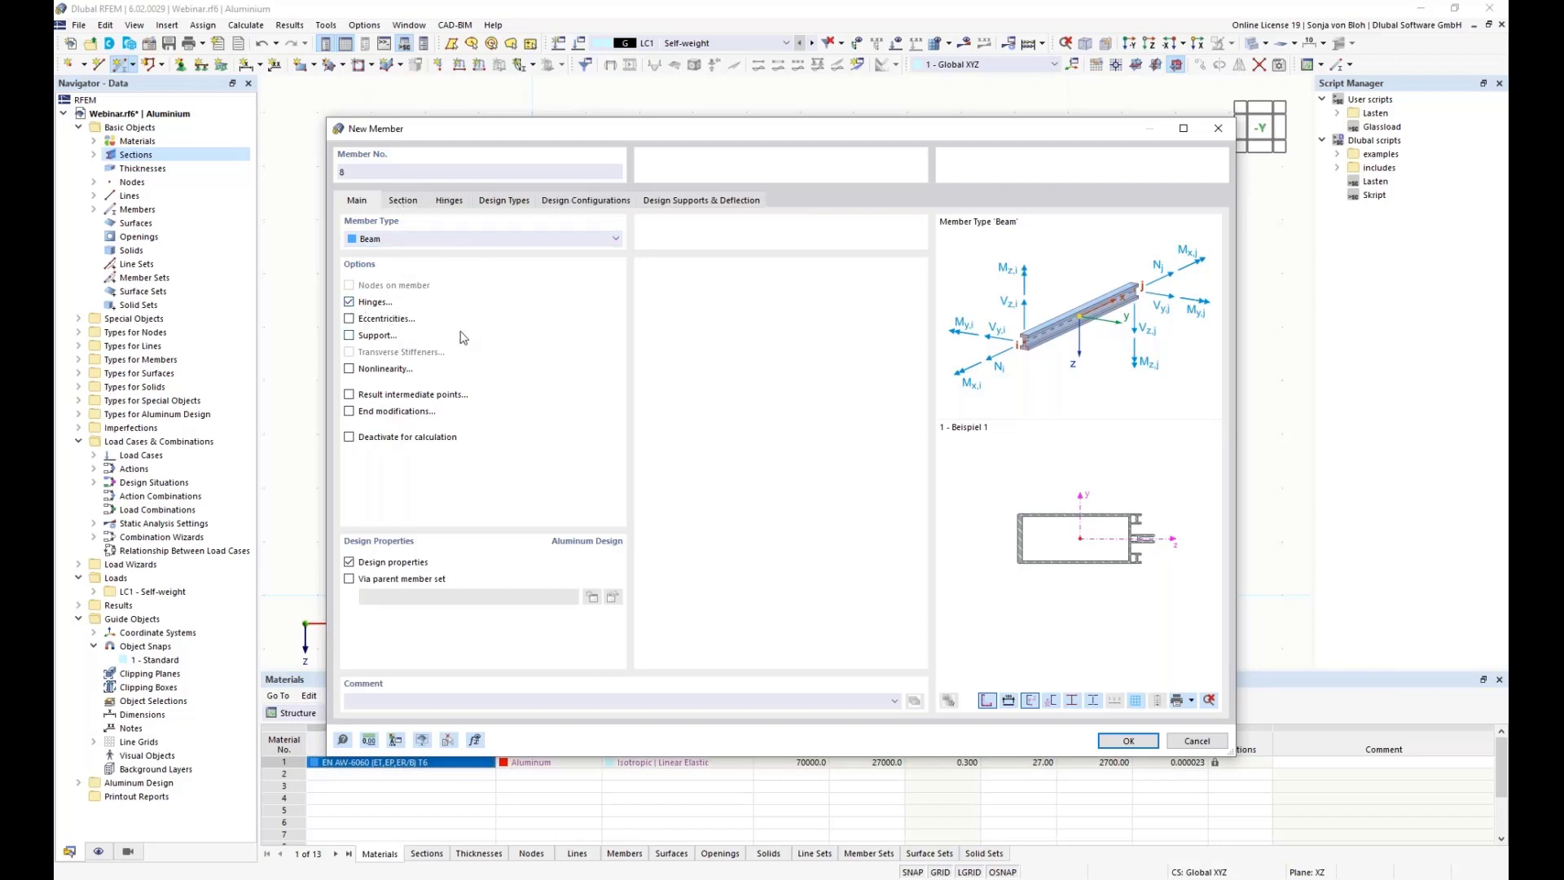
pyautogui.click(458, 207)
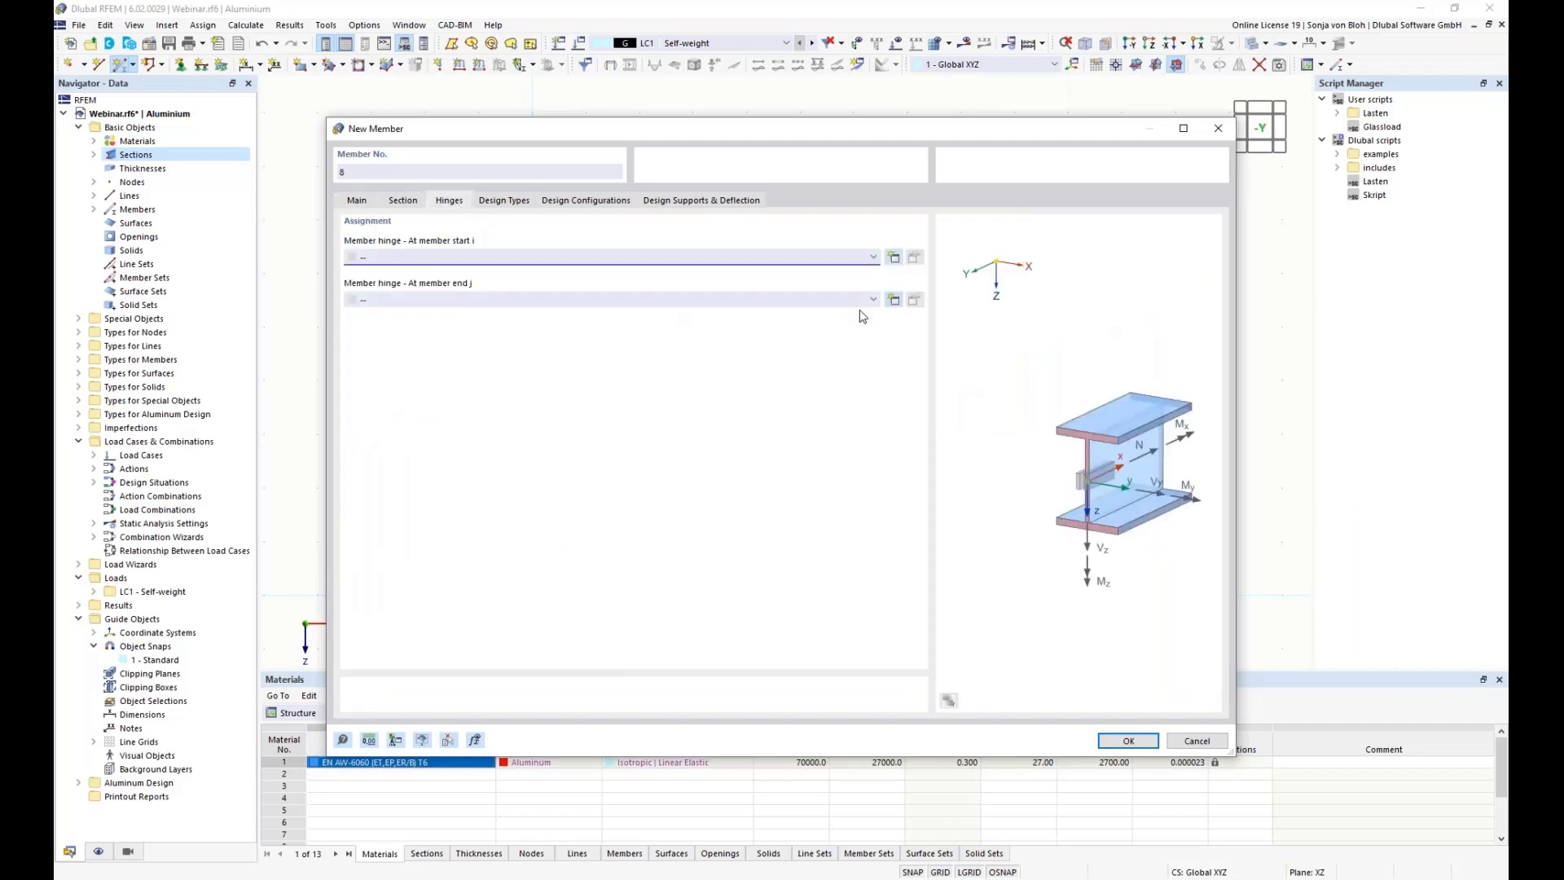
pyautogui.click(894, 258)
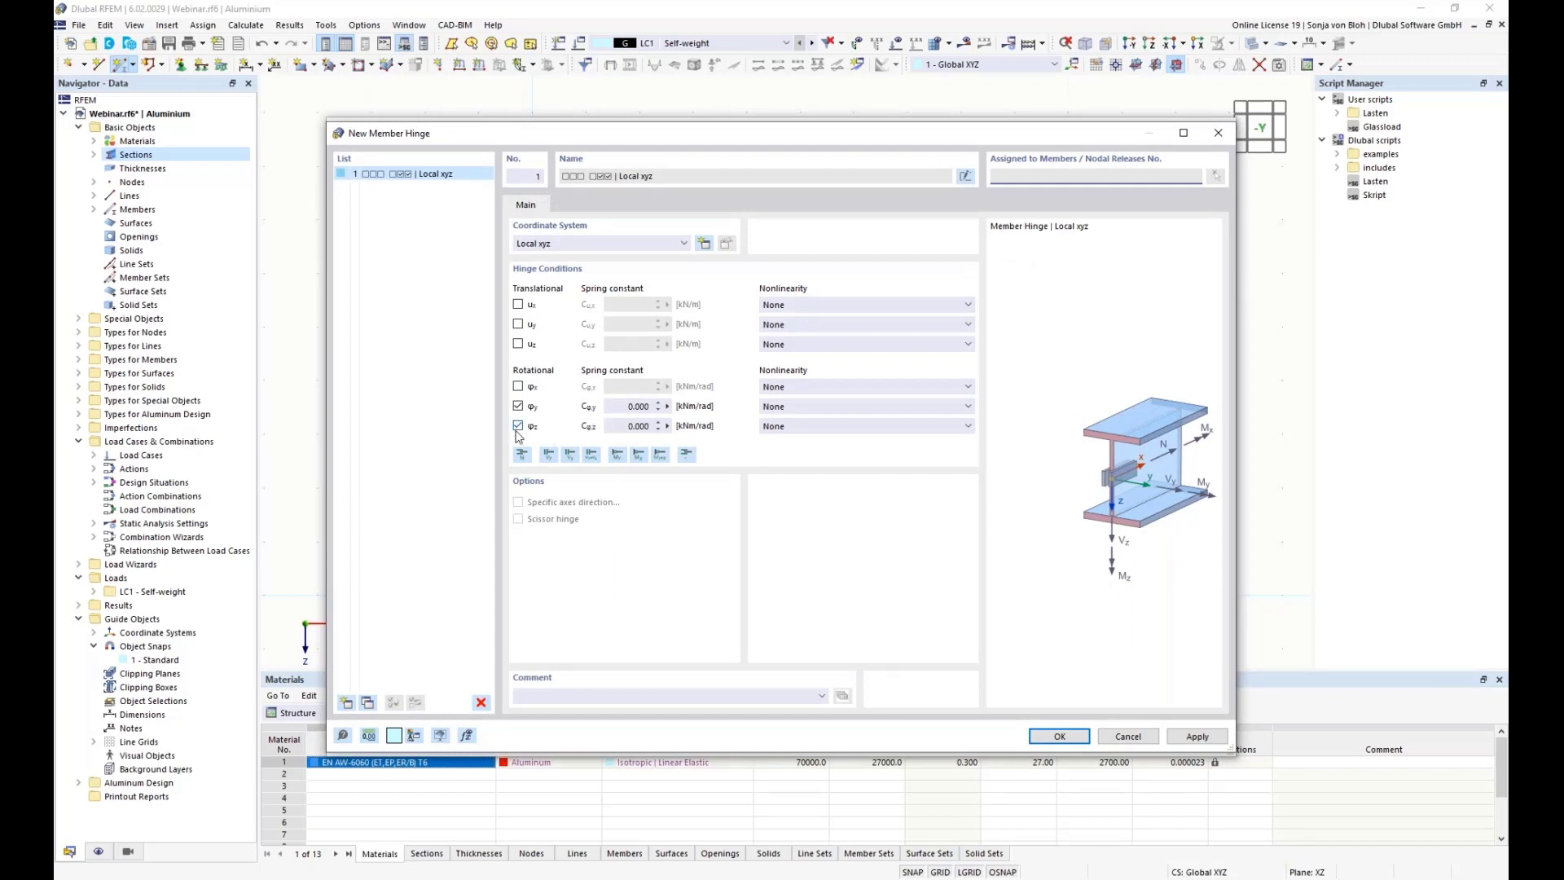
pyautogui.click(1059, 735)
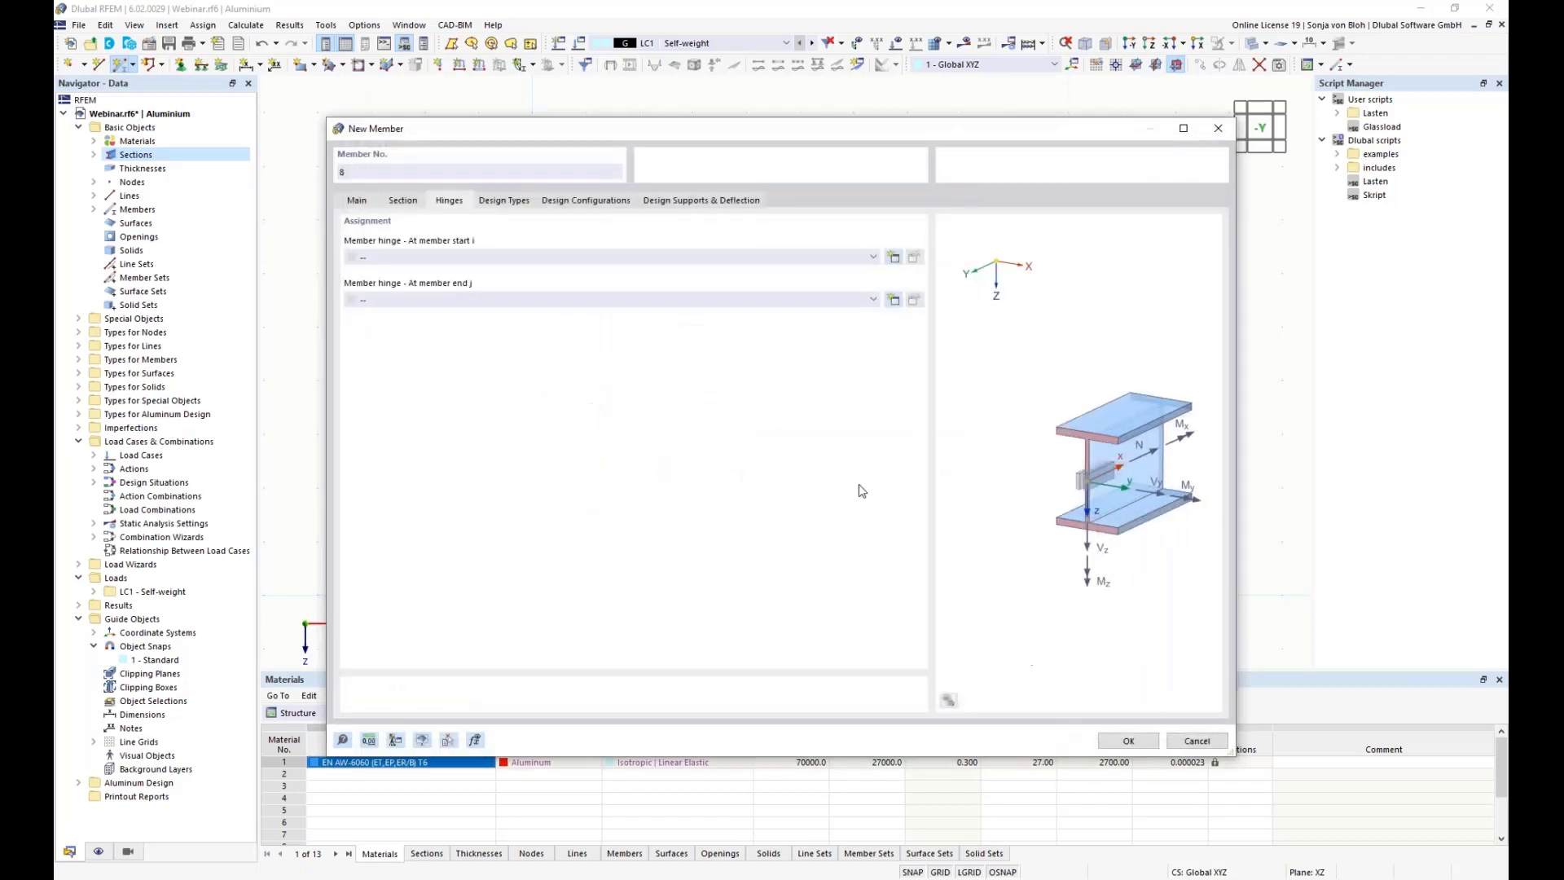
pyautogui.click(785, 300)
pyautogui.click(732, 334)
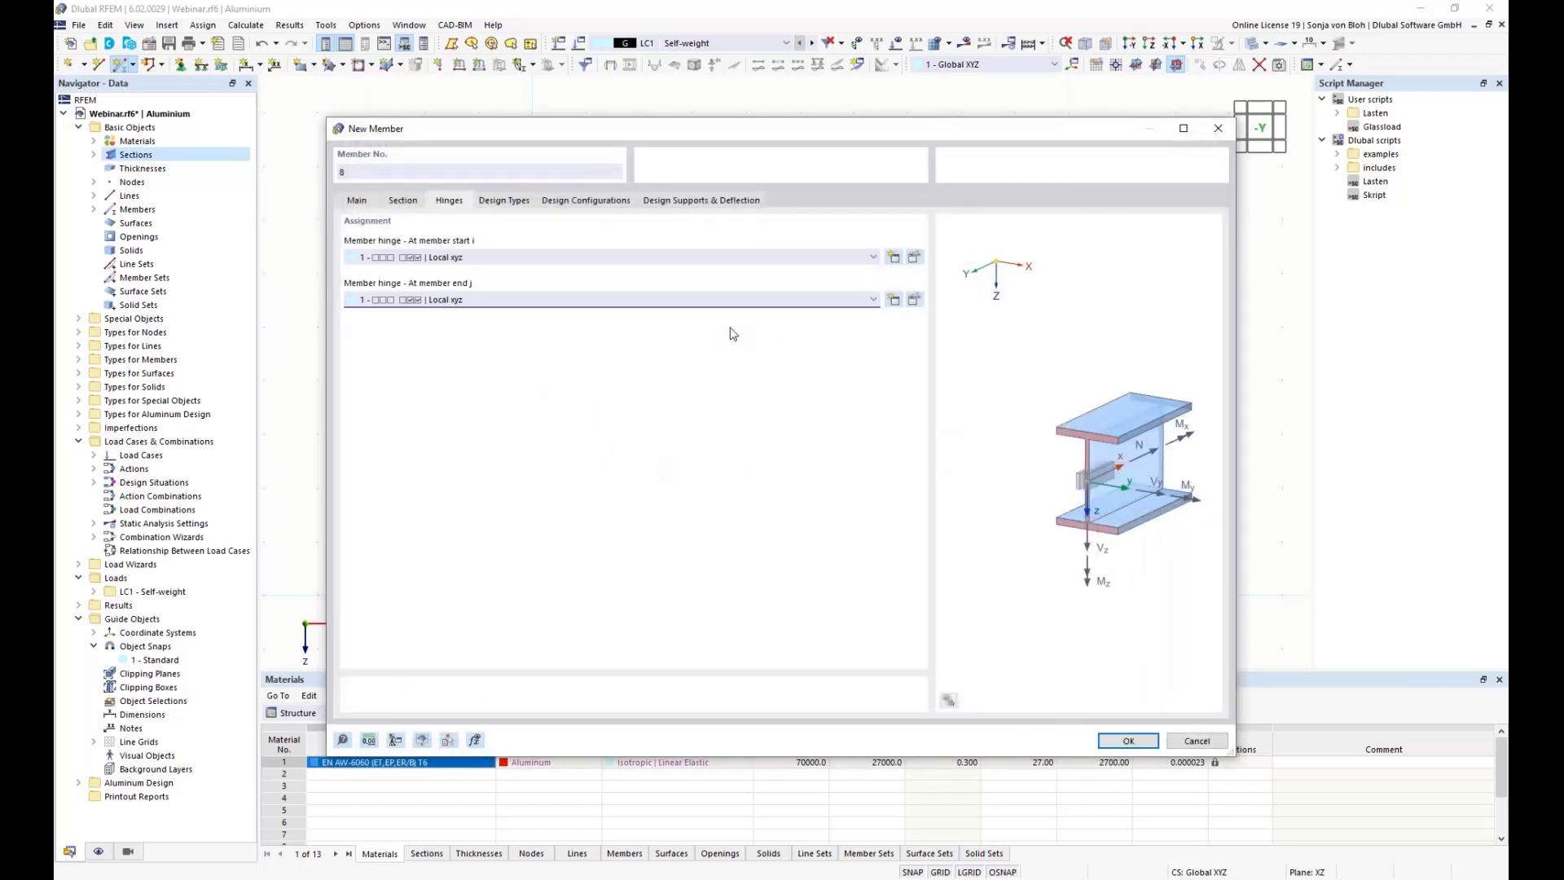
pyautogui.click(1138, 745)
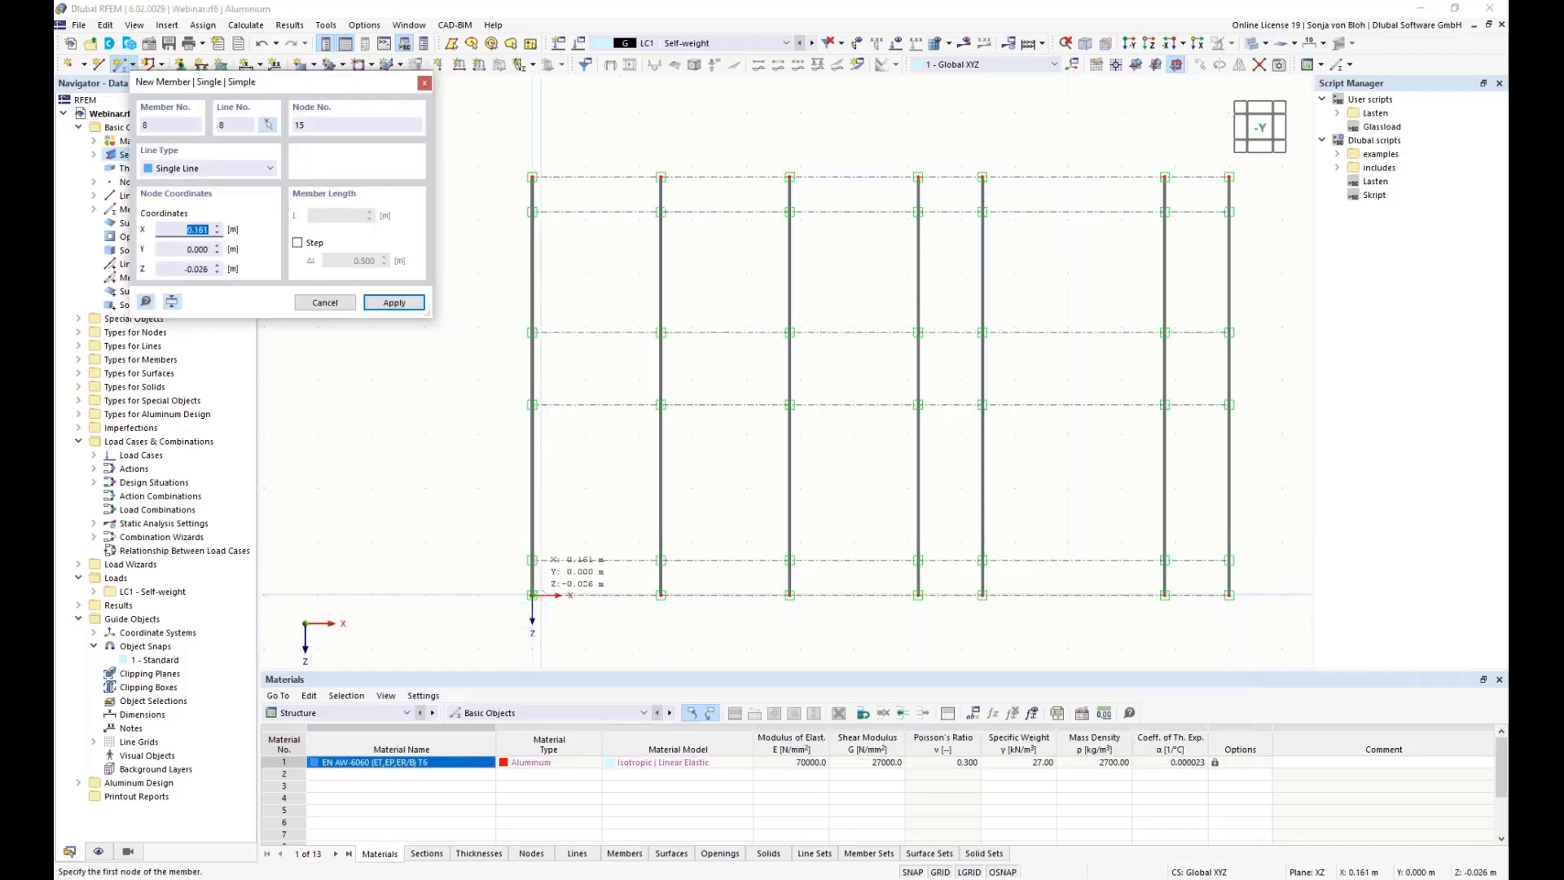
# - Draw six hinged horizontal members across the full grid width at Z = 0, -0.65, -3.55, -4.9, -7.15 and -7.8 m
pyautogui.click(532, 595)
pyautogui.click(1229, 595)
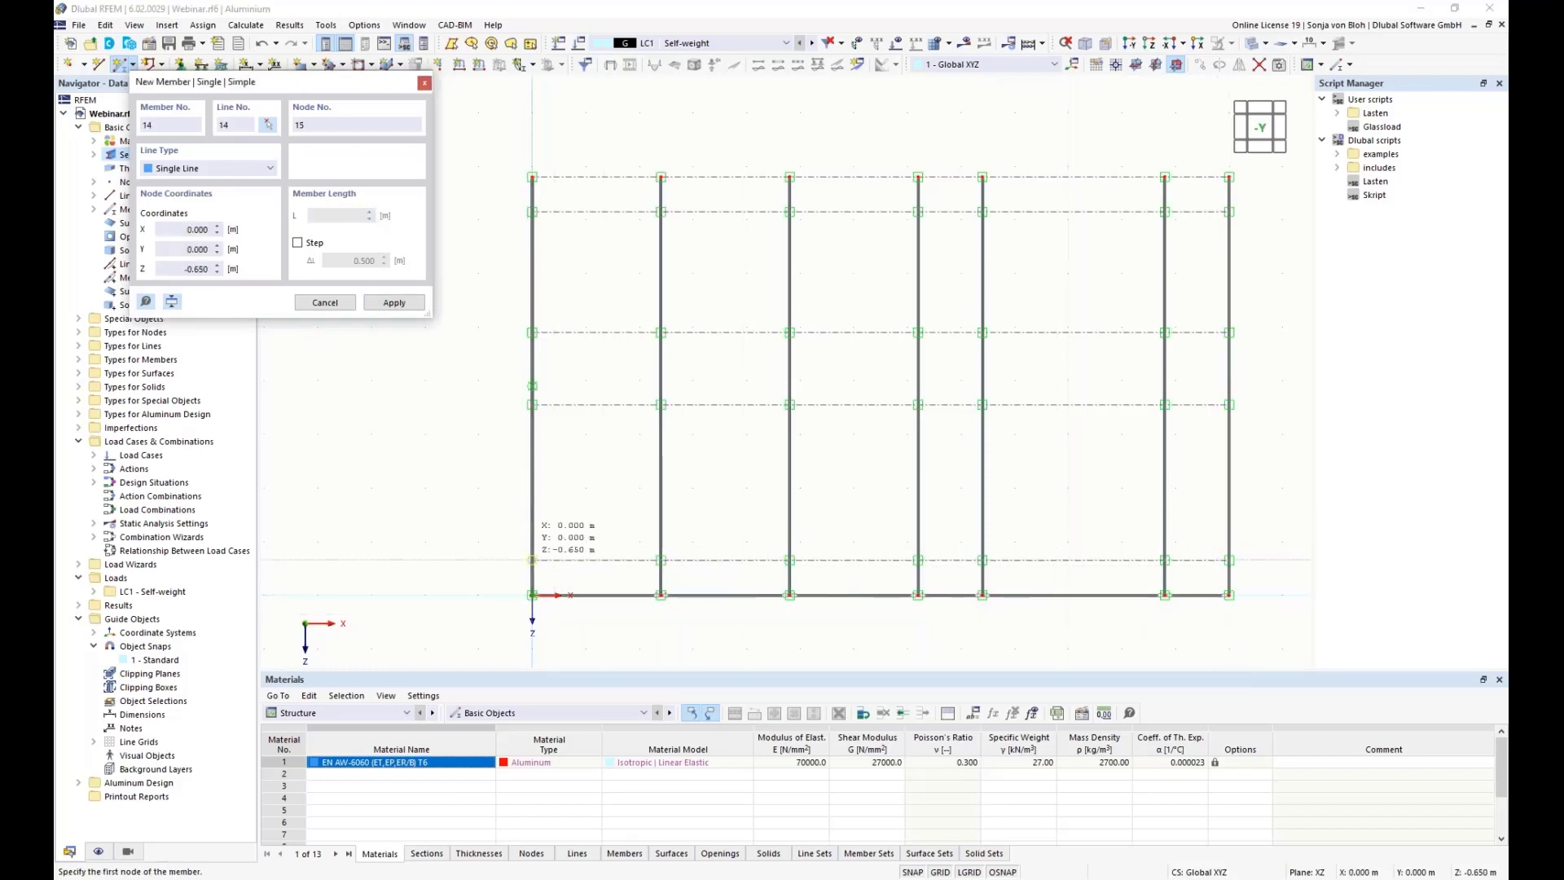
pyautogui.click(532, 561)
pyautogui.click(1229, 560)
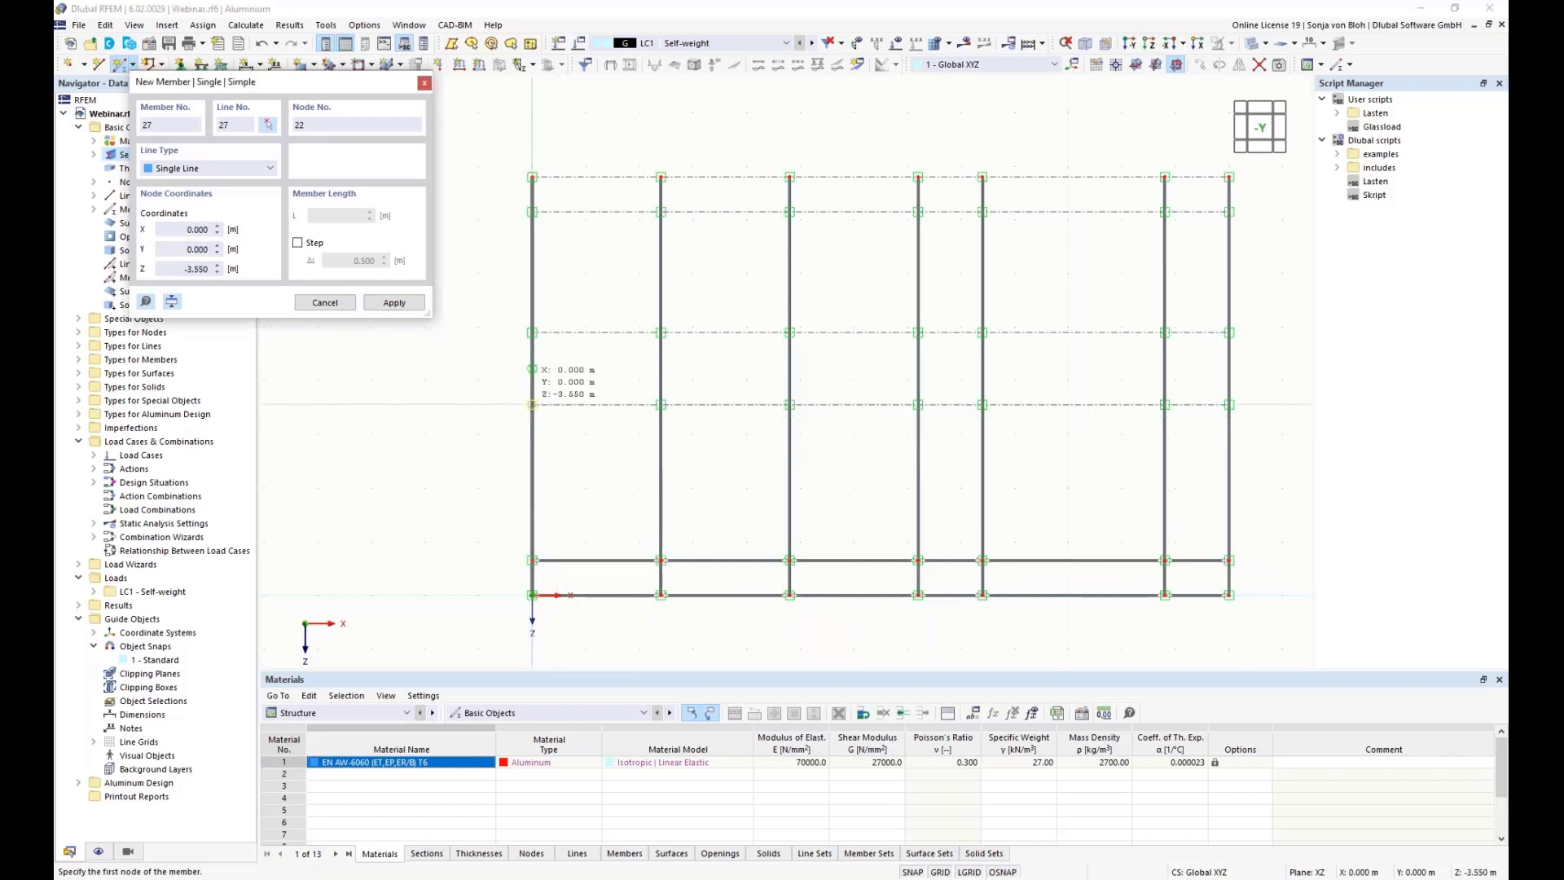
pyautogui.click(532, 404)
pyautogui.click(1229, 405)
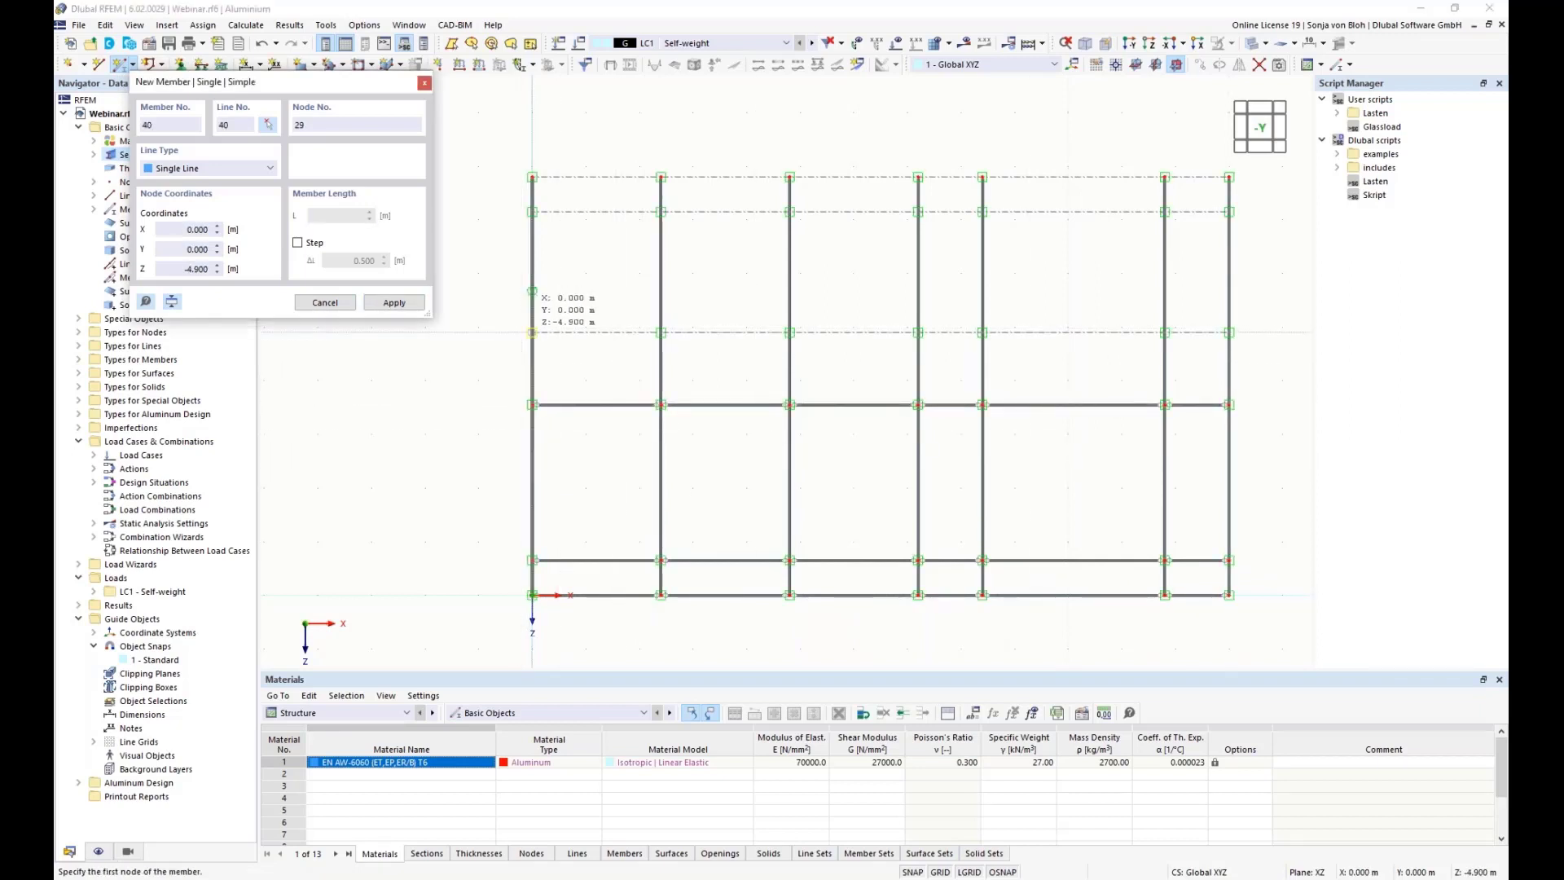
pyautogui.click(532, 333)
pyautogui.click(1229, 332)
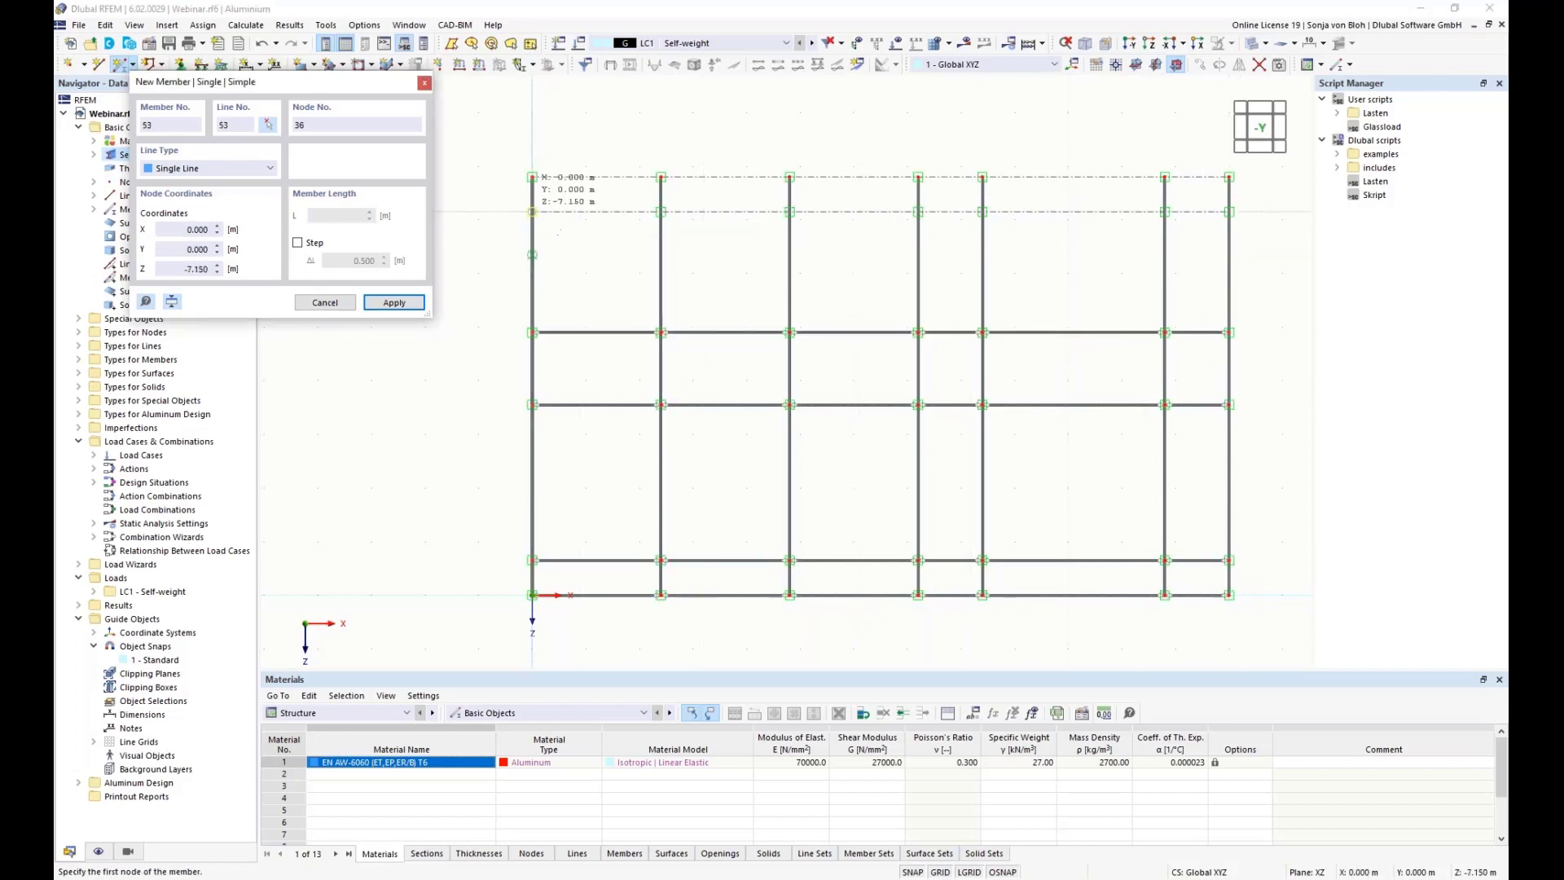
pyautogui.click(532, 212)
pyautogui.click(1230, 212)
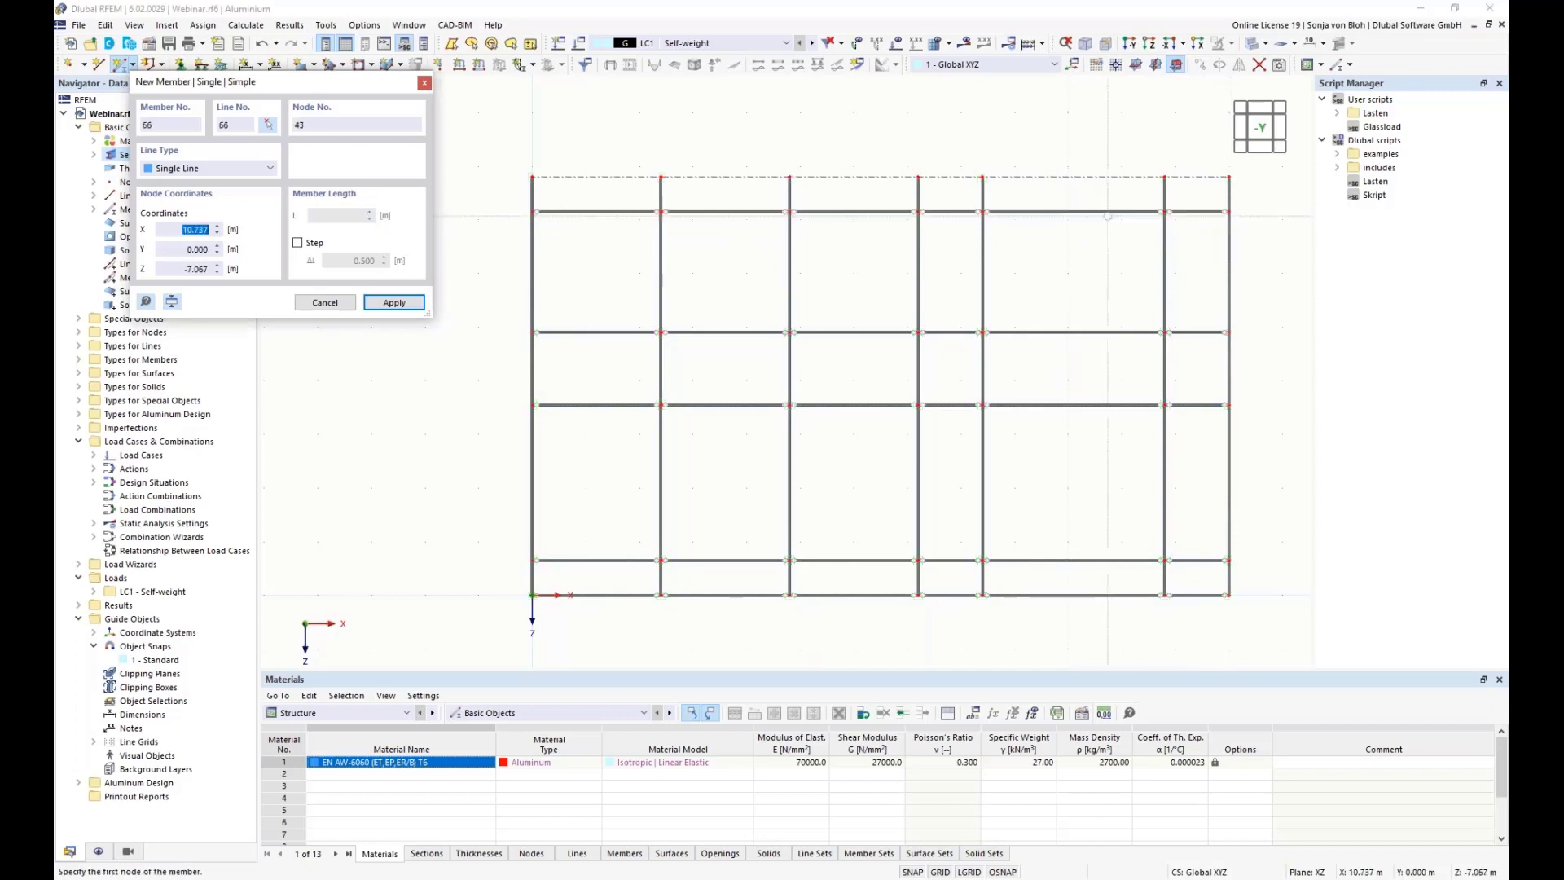
pyautogui.click(532, 180)
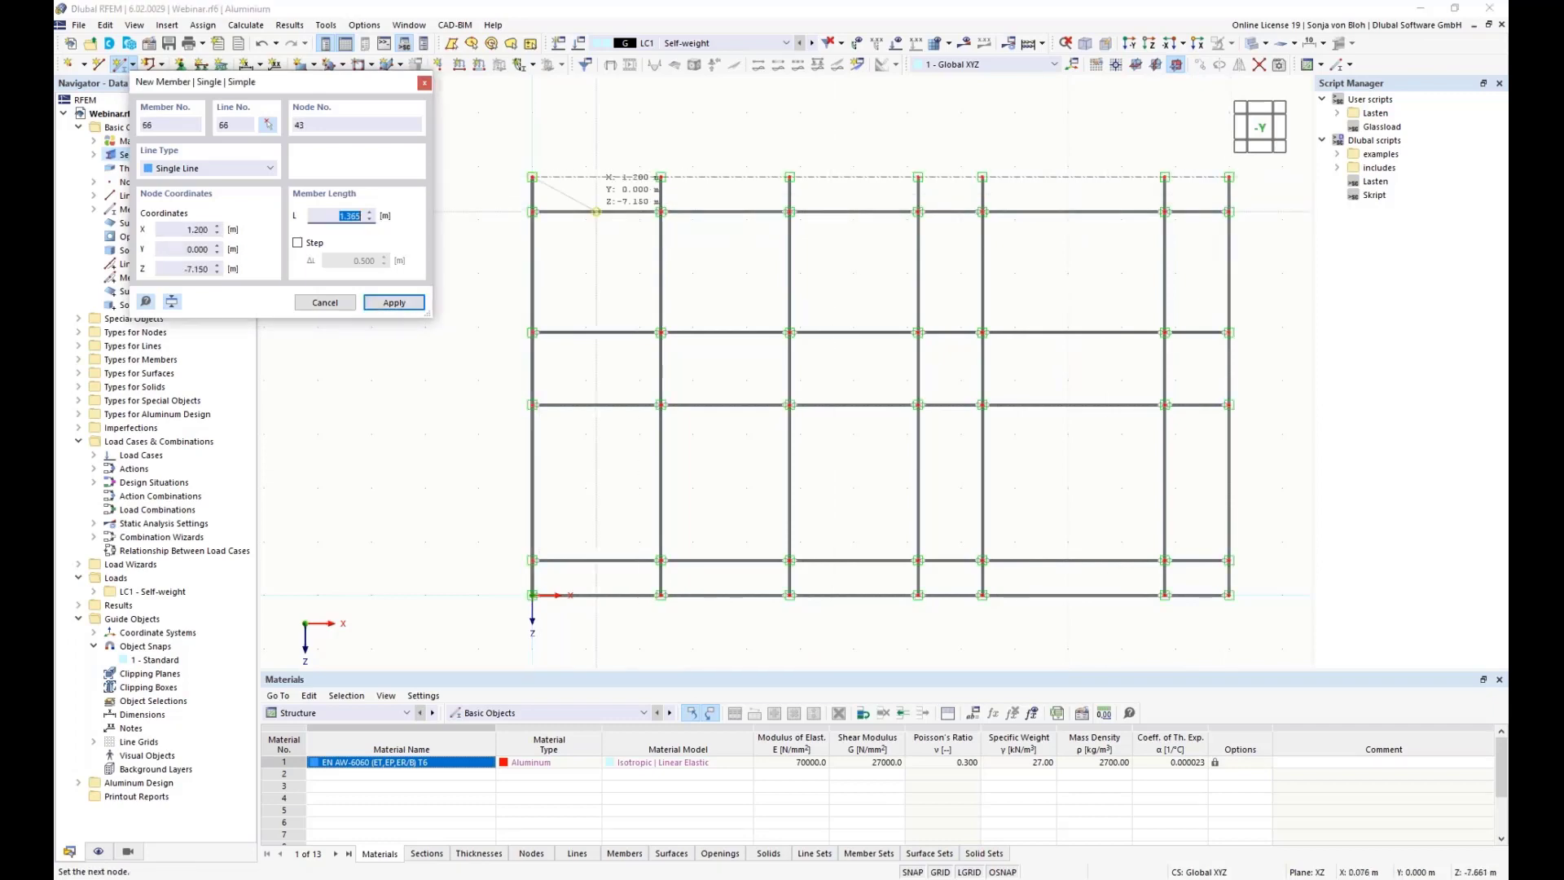
pyautogui.click(1230, 178)
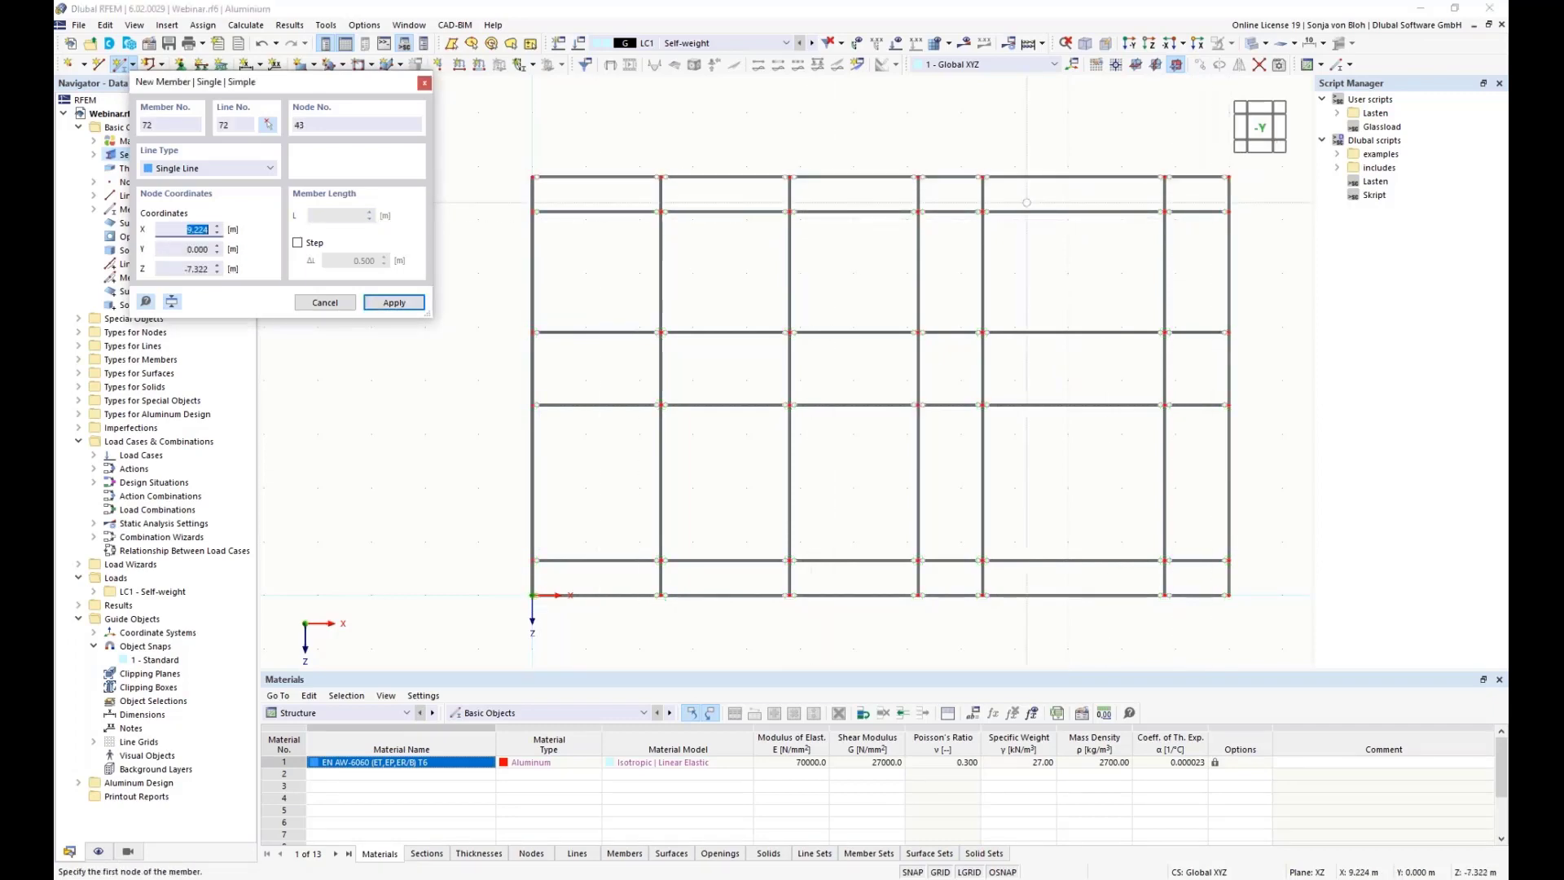
pyautogui.press('Escape')
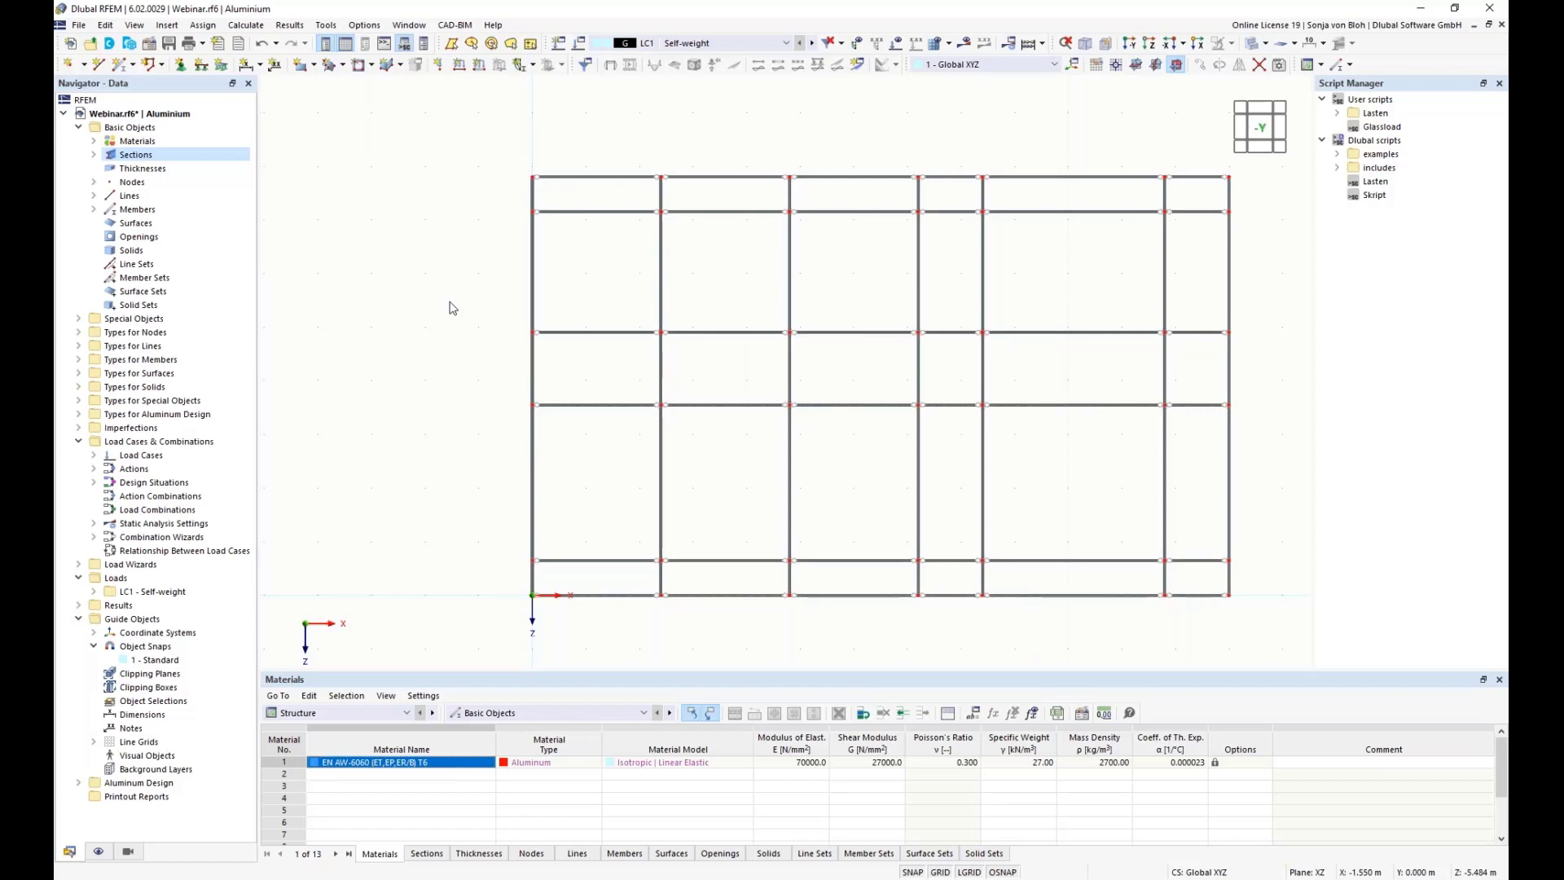
# - Divide the seven vertical members between Z = -3.55 m and Z = -4.9 m at a distance of 0.65 m from the member start
pyautogui.moveTo(1247, 368); pyautogui.dragTo(488, 368)
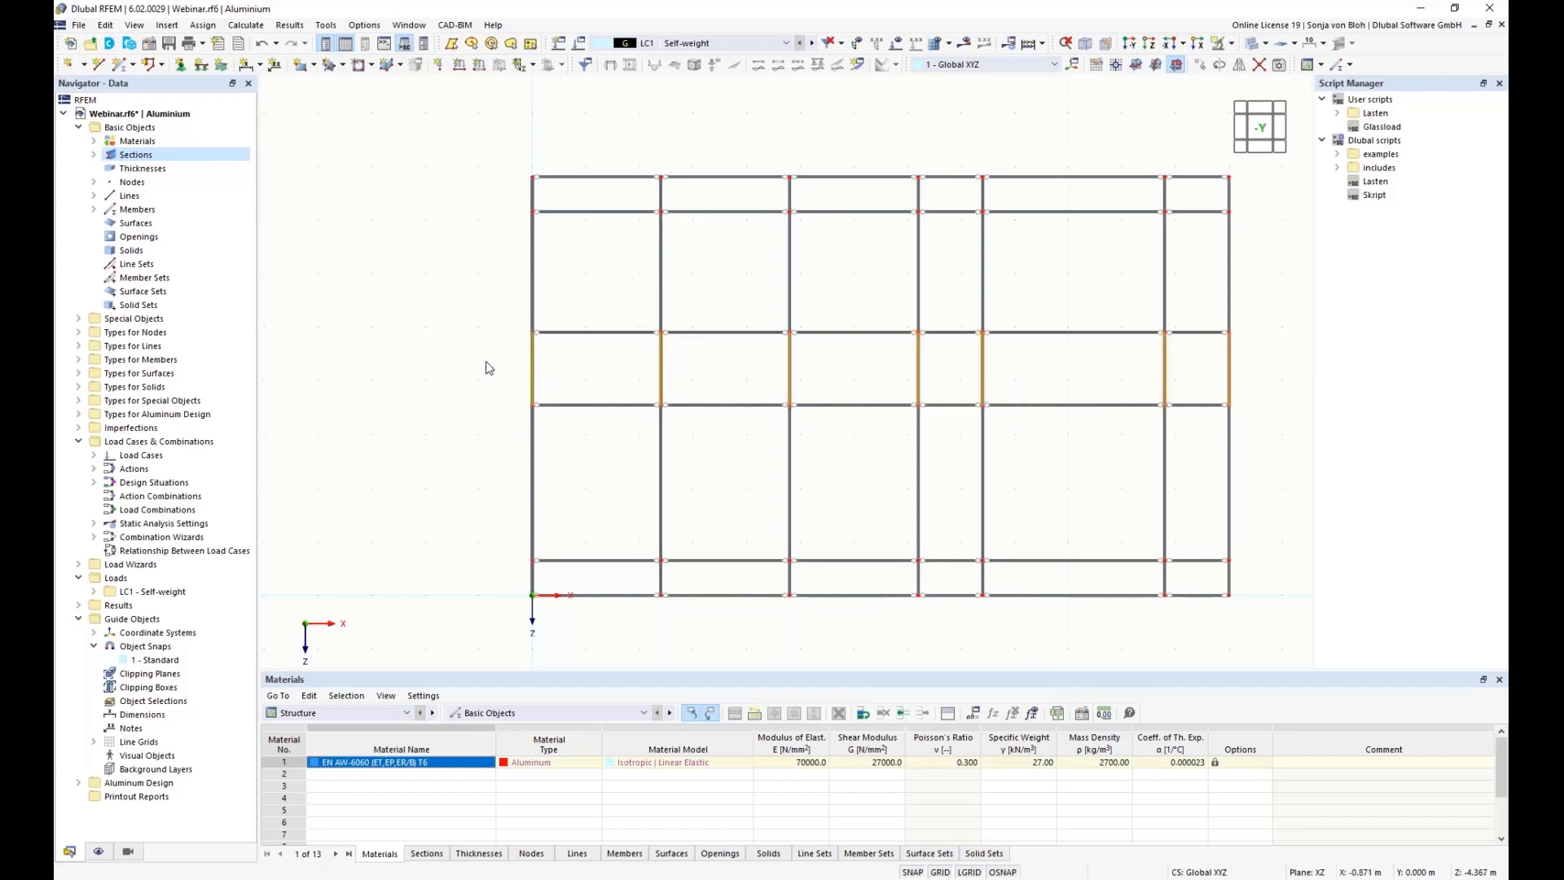
pyautogui.rightClick(532, 367)
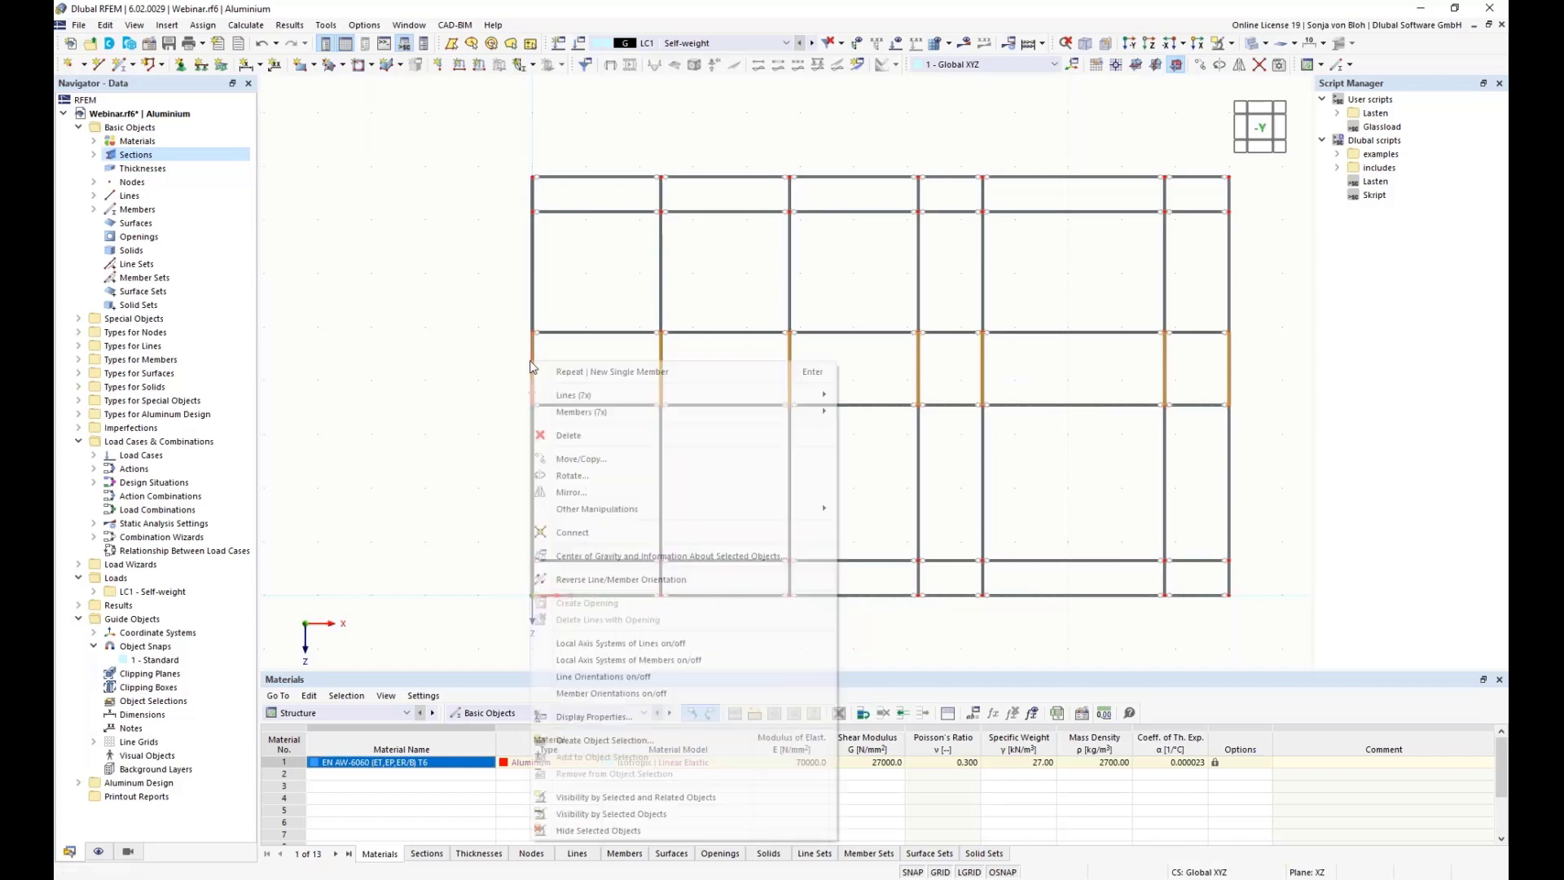
pyautogui.moveTo(672, 416)
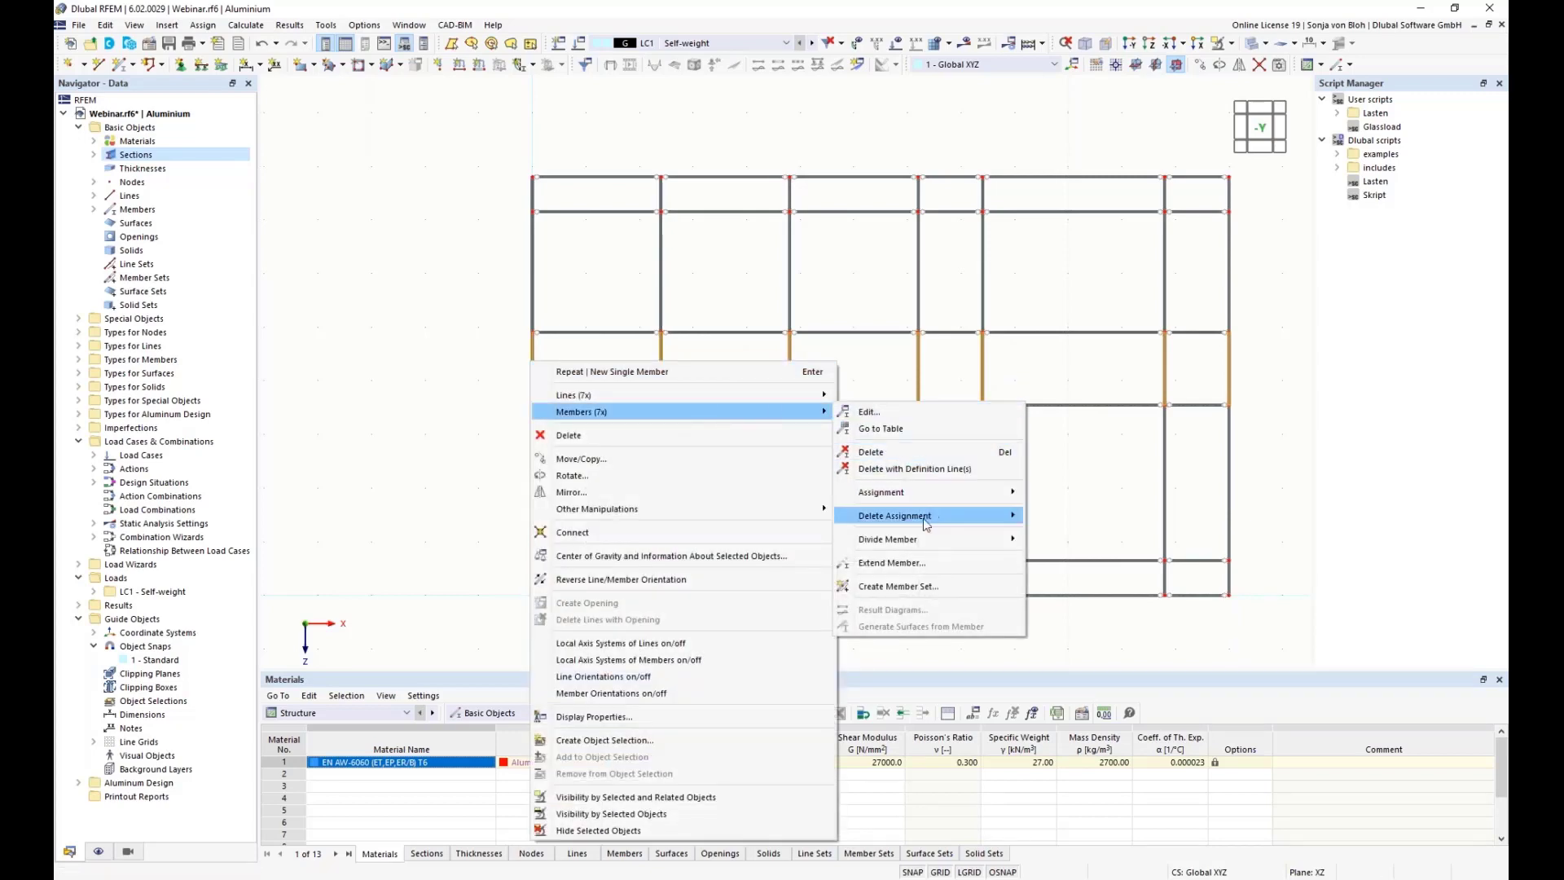
pyautogui.moveTo(923, 543)
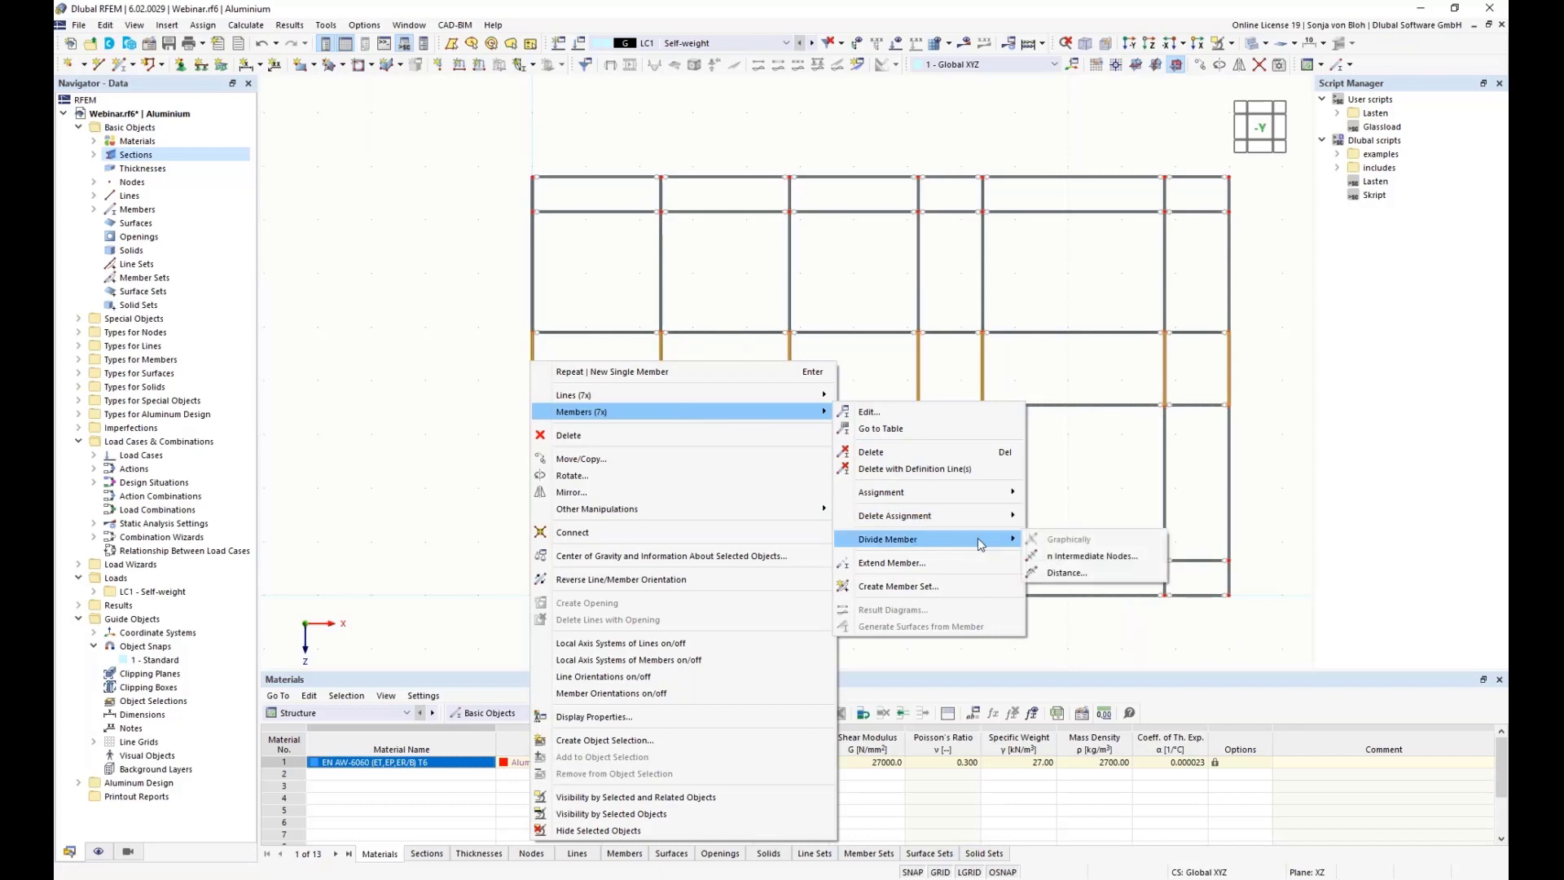
pyautogui.click(1078, 574)
pyautogui.click(525, 315)
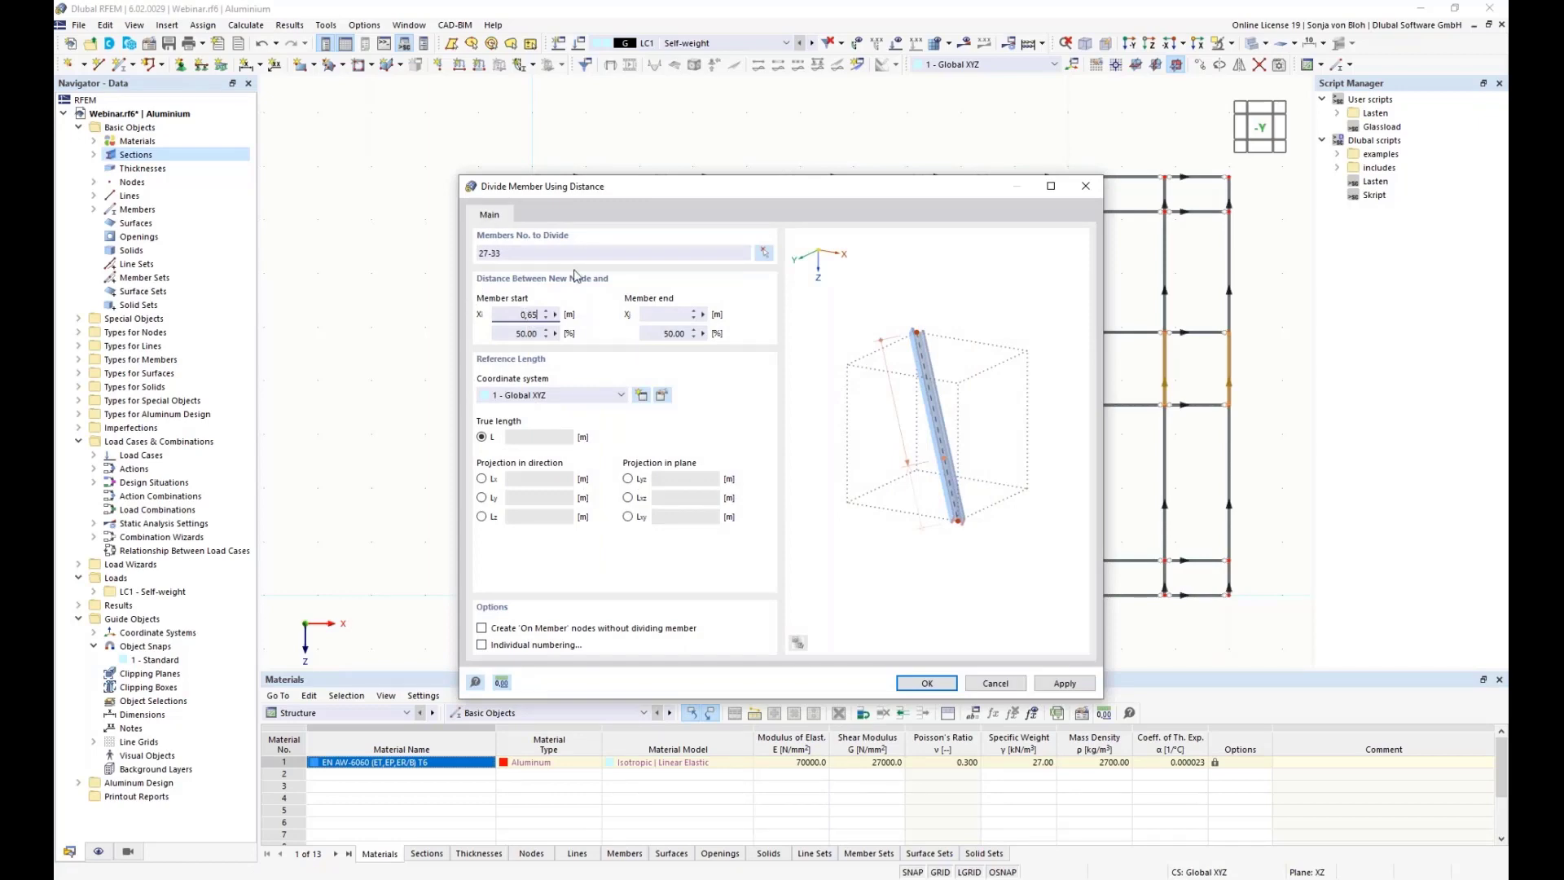
pyautogui.click(926, 683)
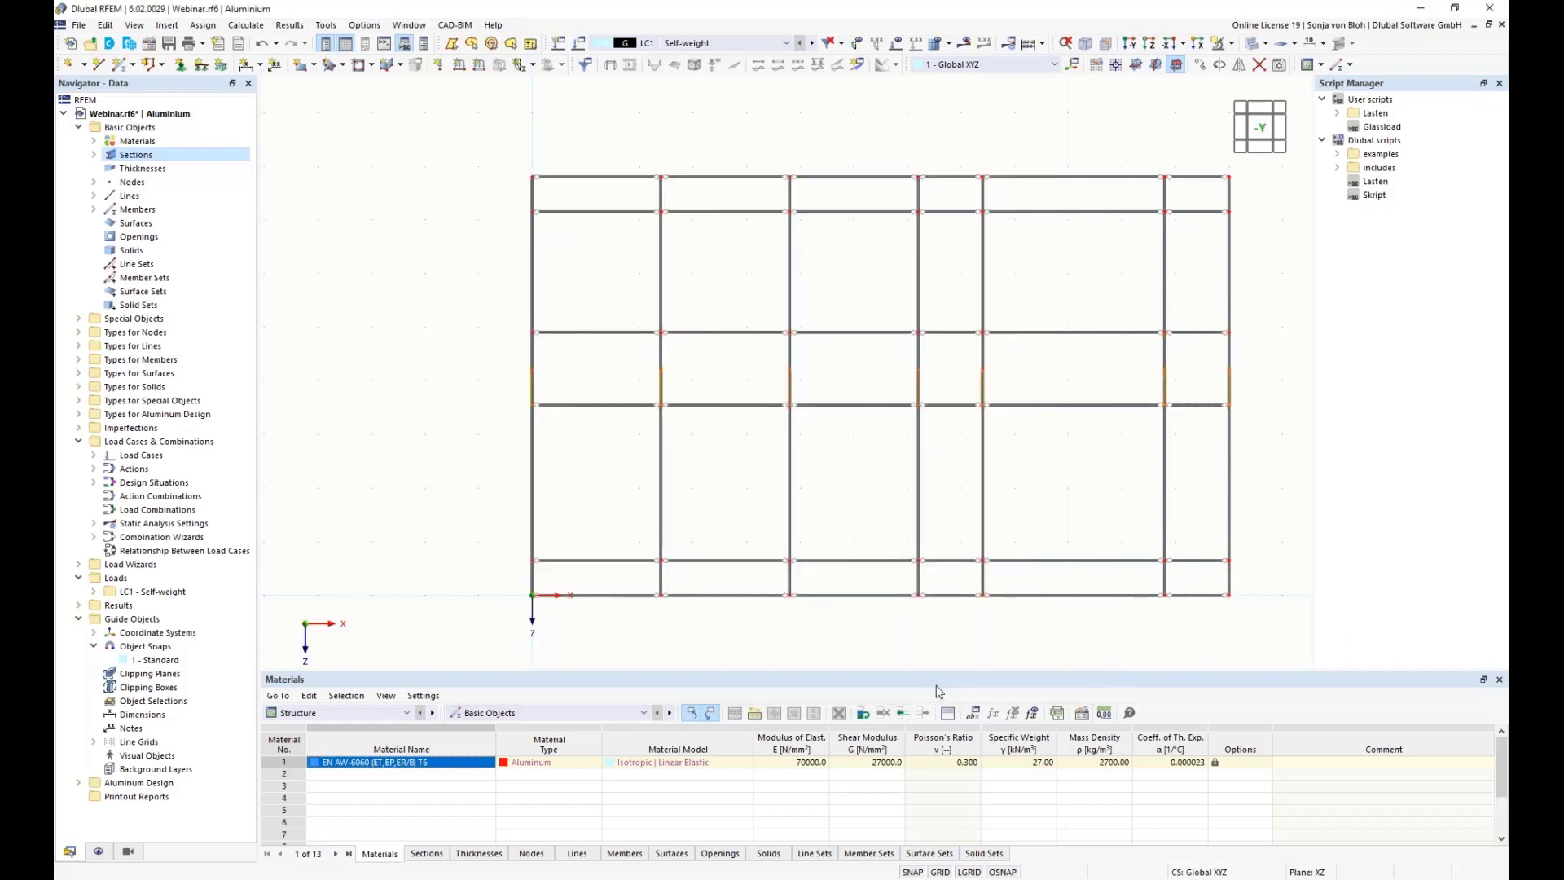
pyautogui.click(470, 464)
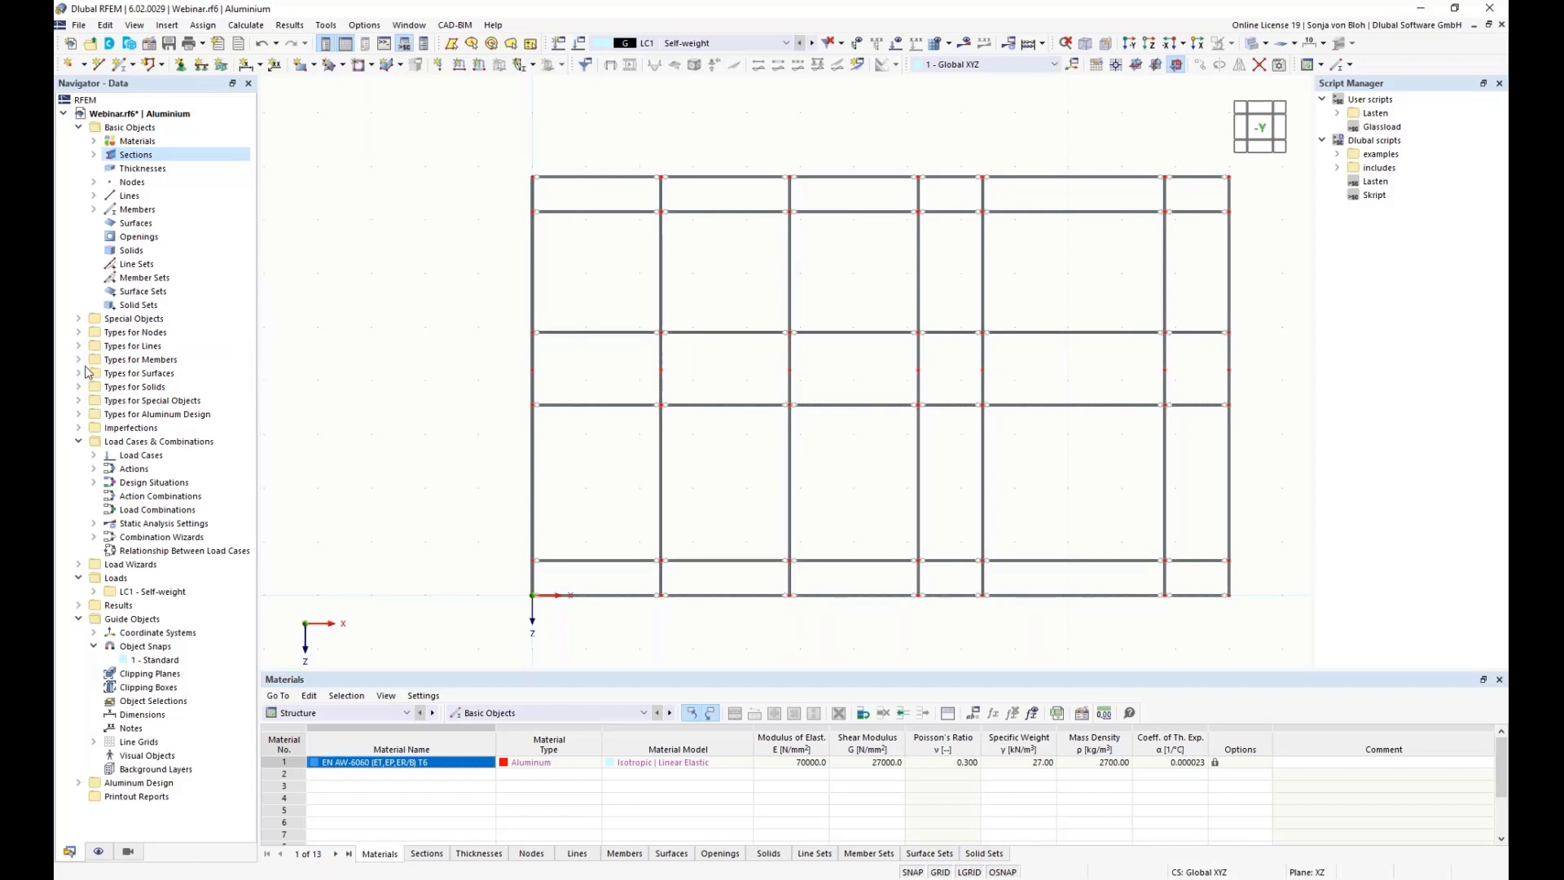
# - Assign the existing Hinged nodal support to node 1 at the model origin
pyautogui.click(79, 333)
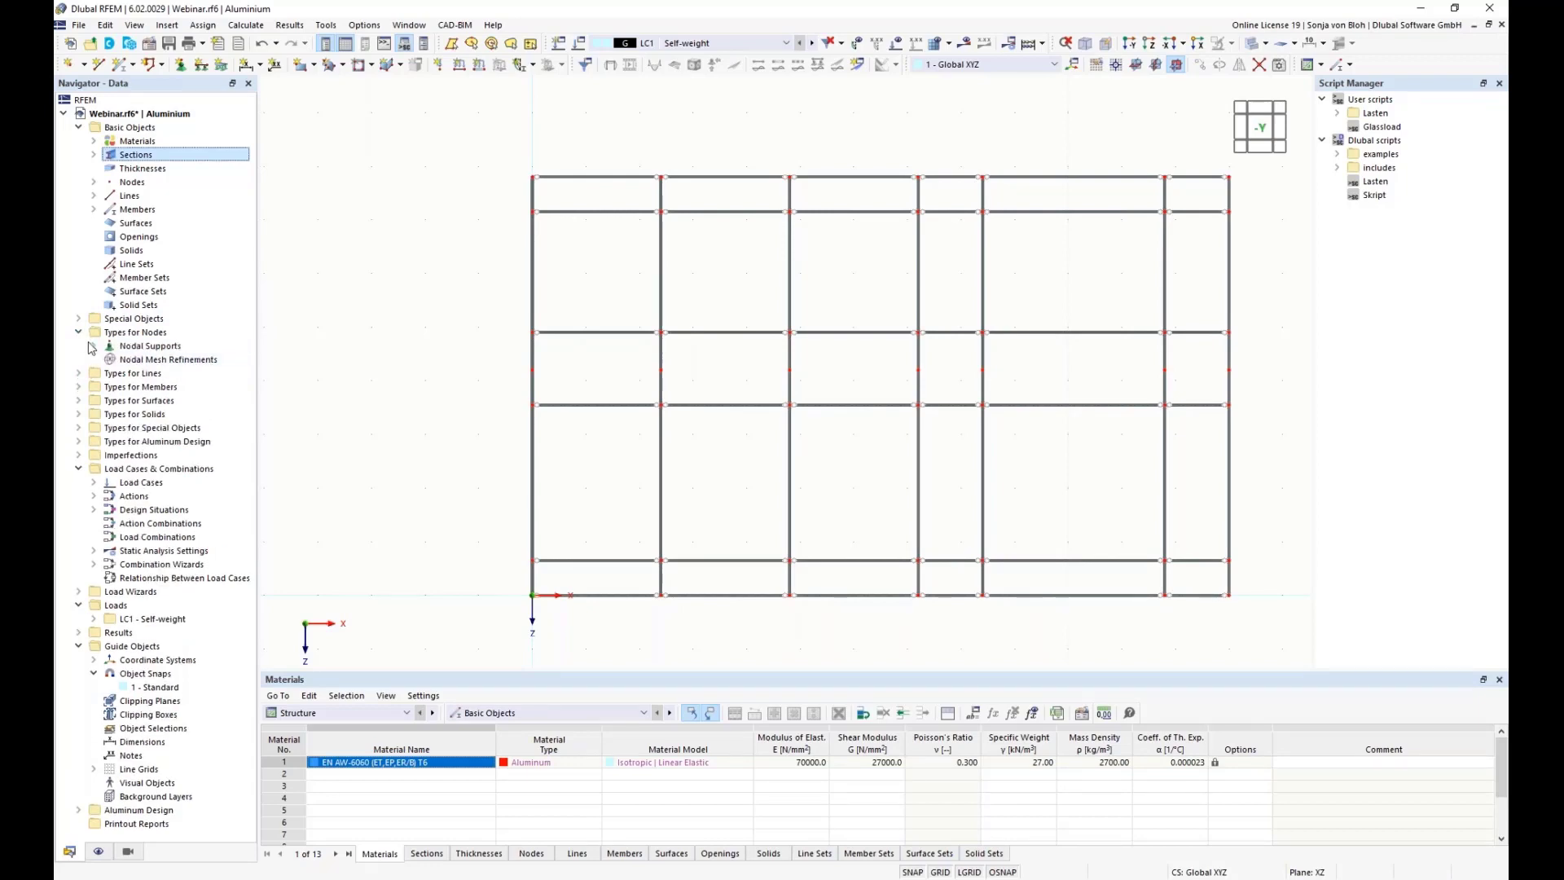
pyautogui.click(94, 345)
pyautogui.click(137, 361)
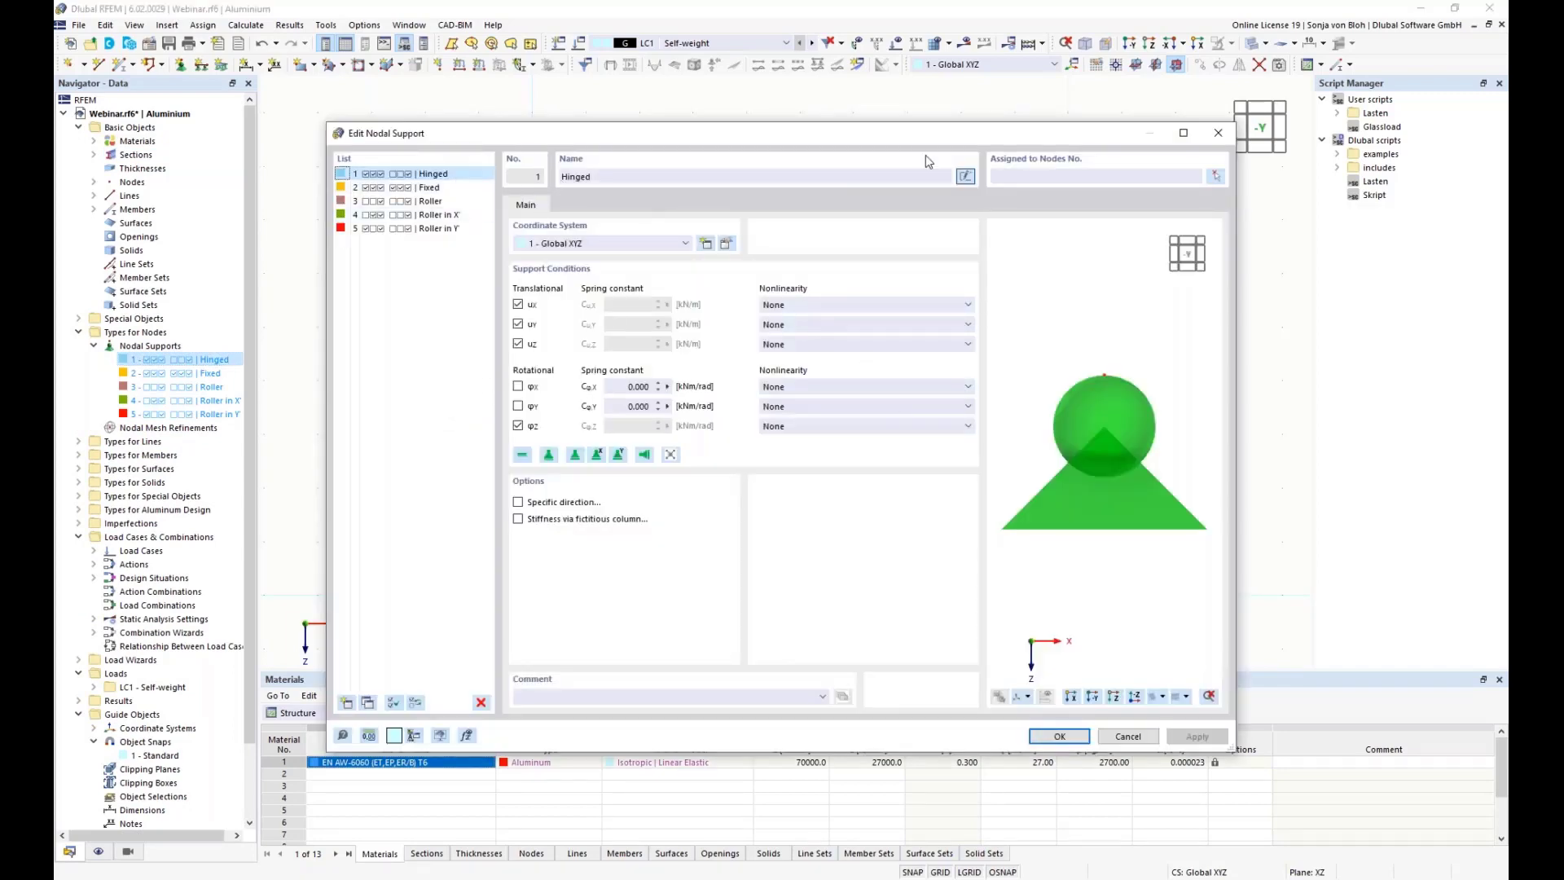
pyautogui.click(1215, 177)
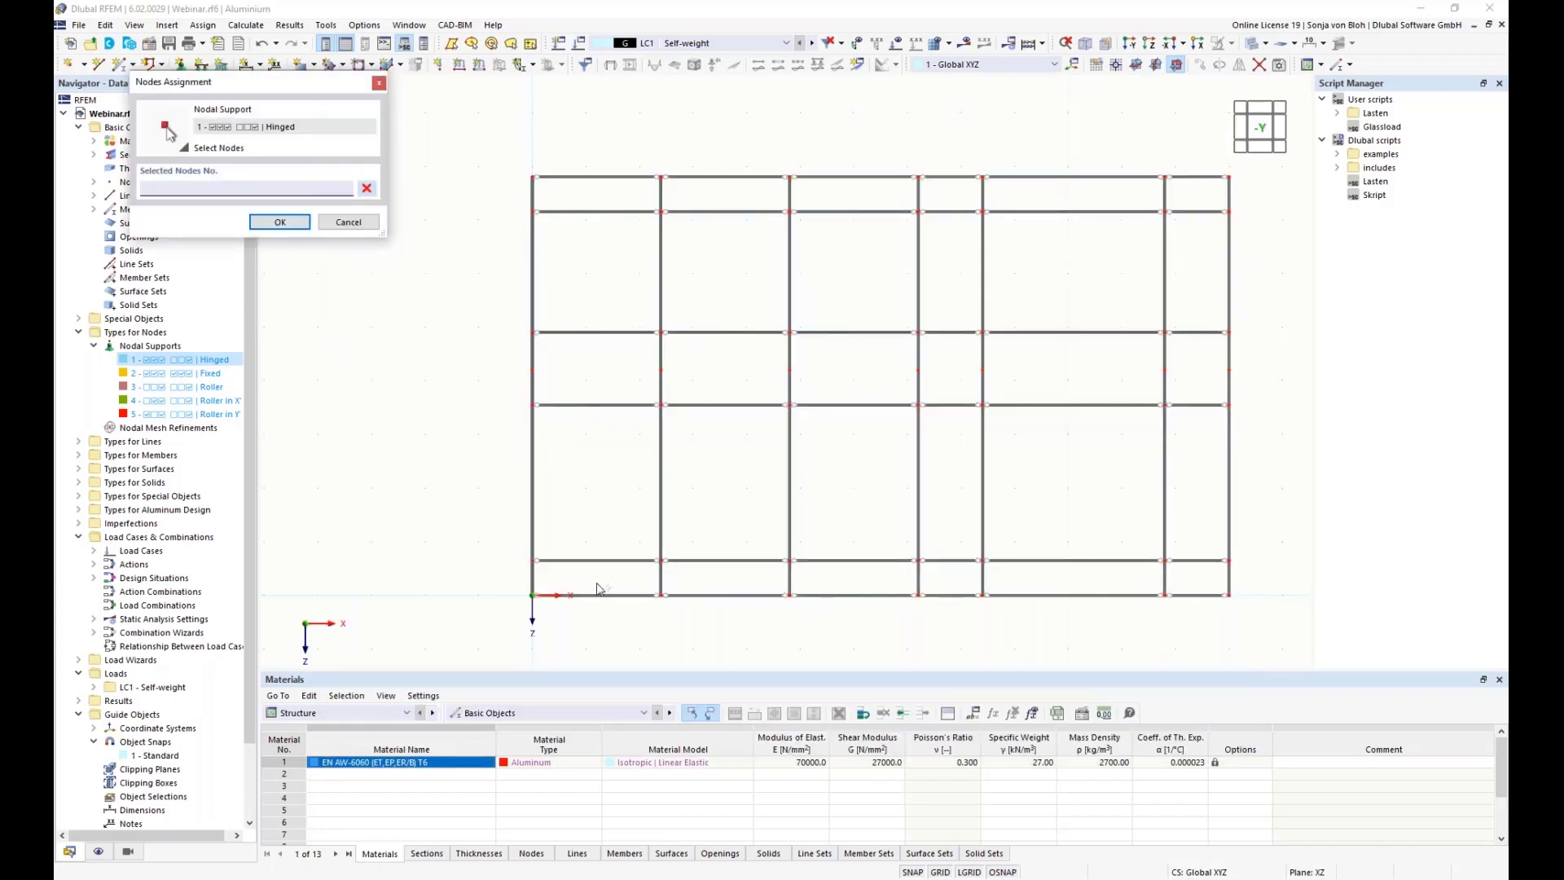
pyautogui.click(532, 595)
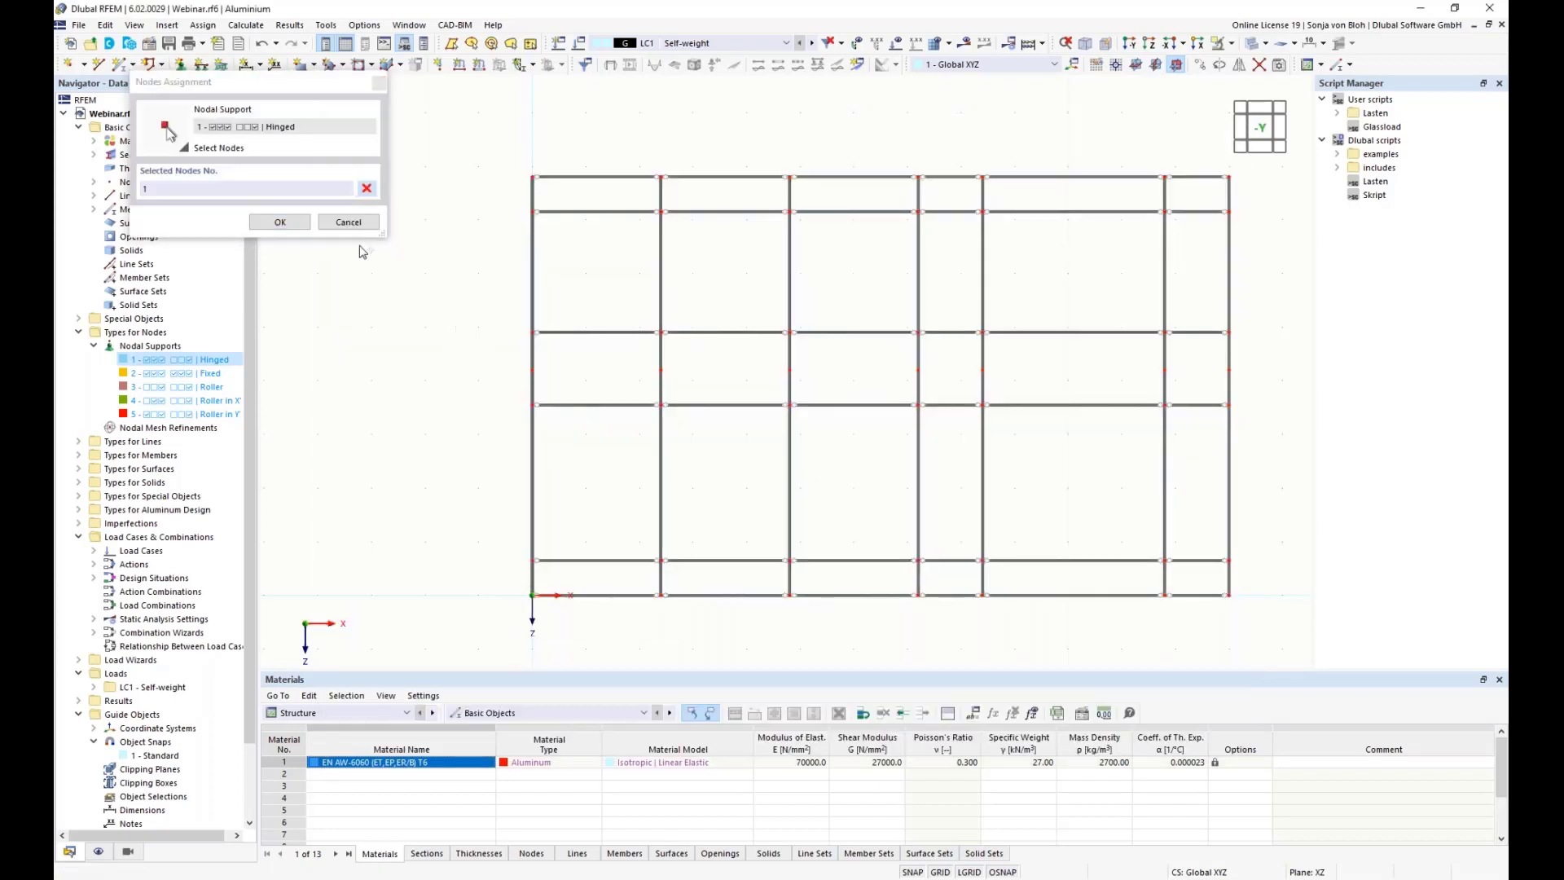
pyautogui.click(279, 222)
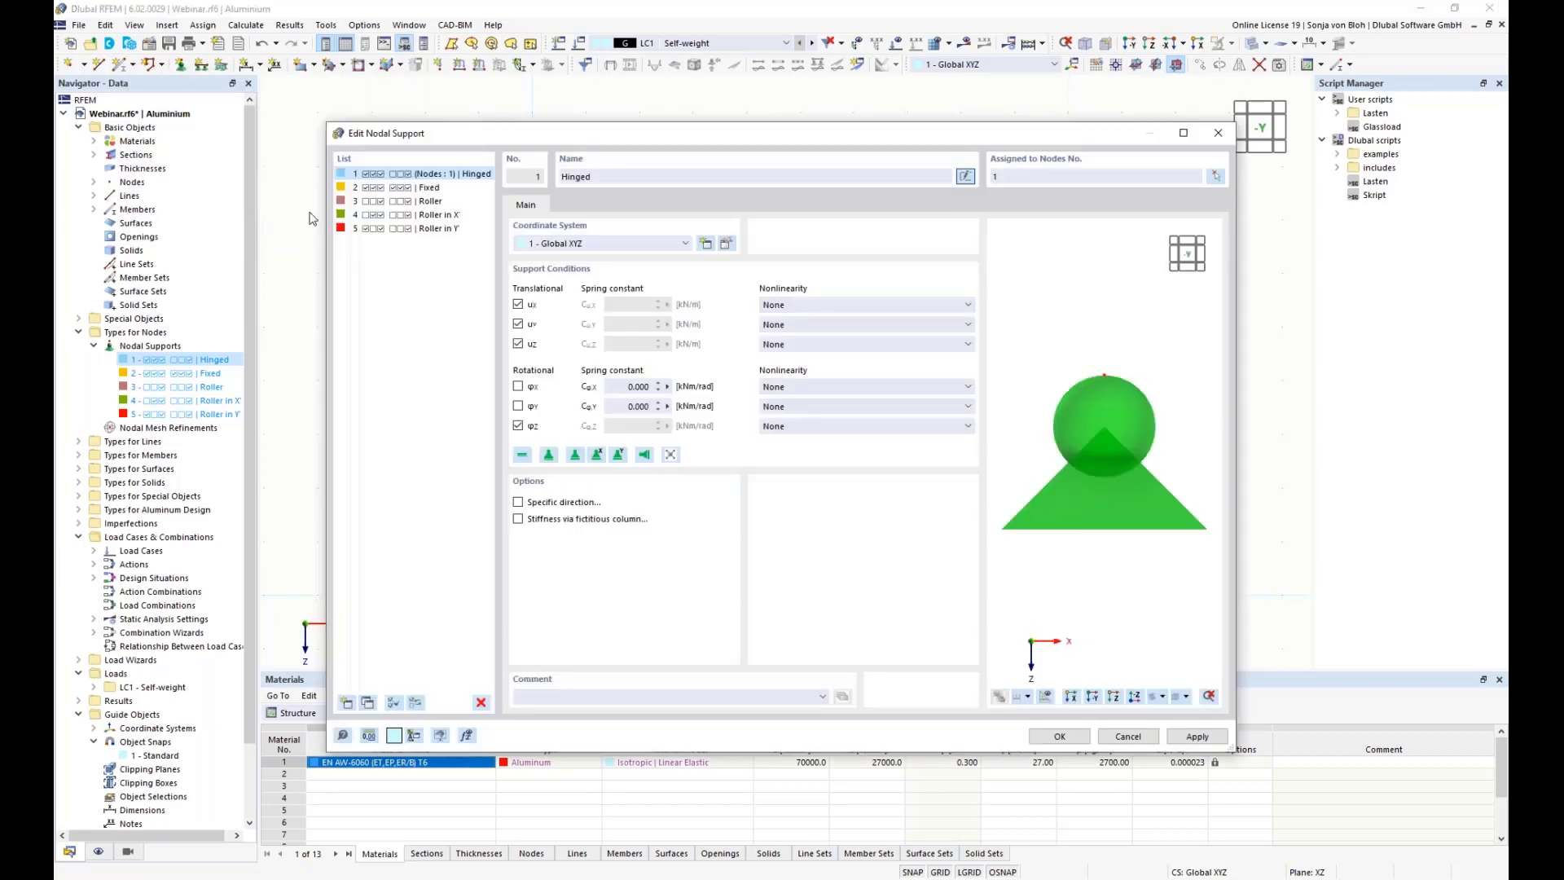
# - Create a nodal support with uX released and assign it to the six other base nodes of the vertical members
pyautogui.click(346, 702)
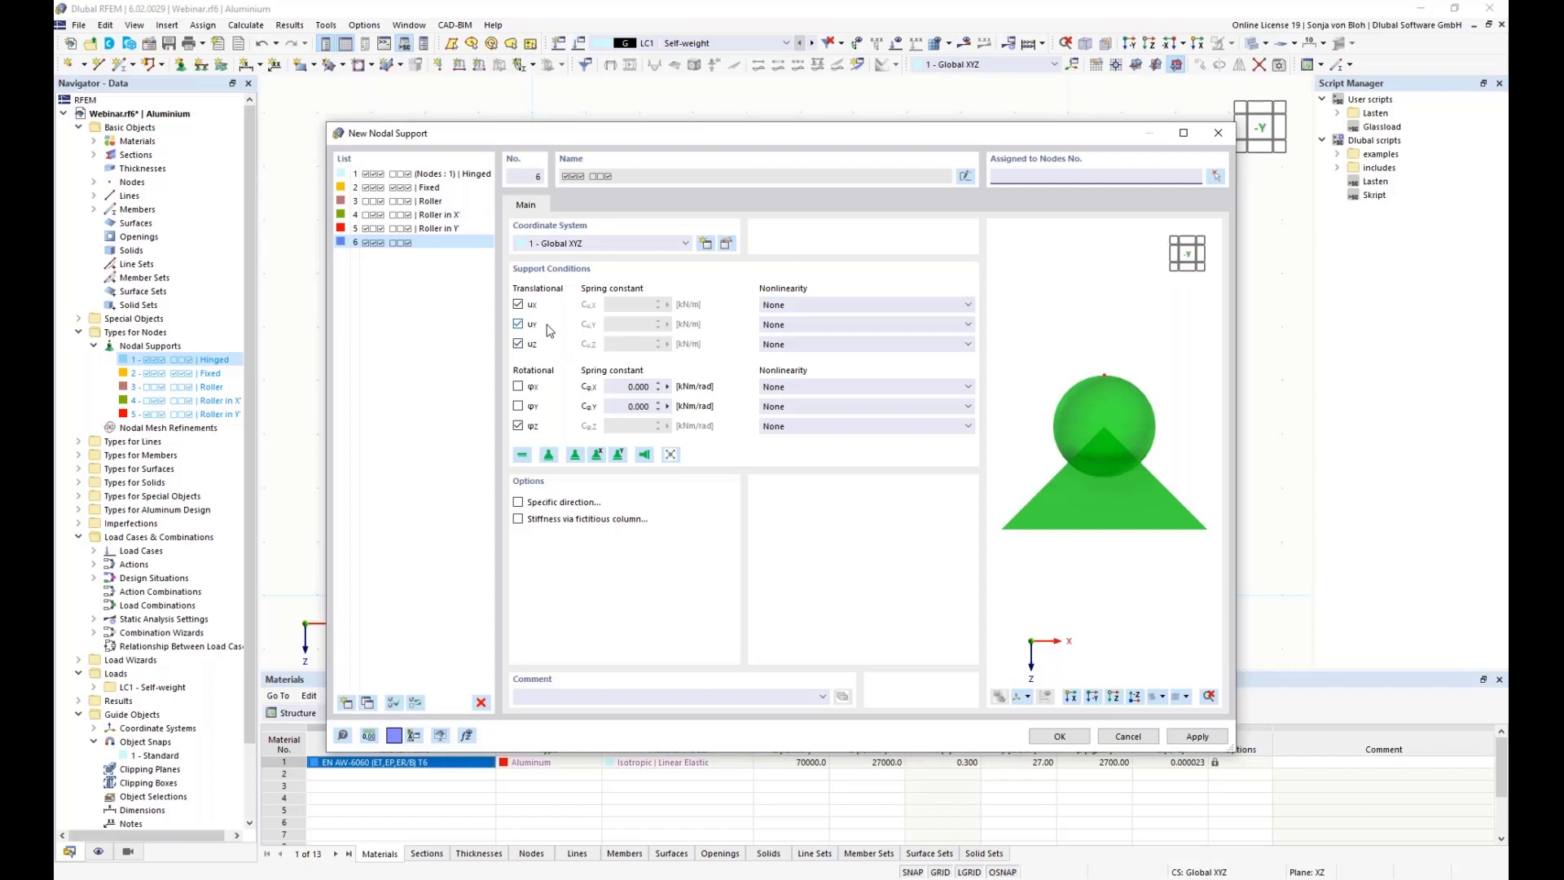
pyautogui.click(518, 304)
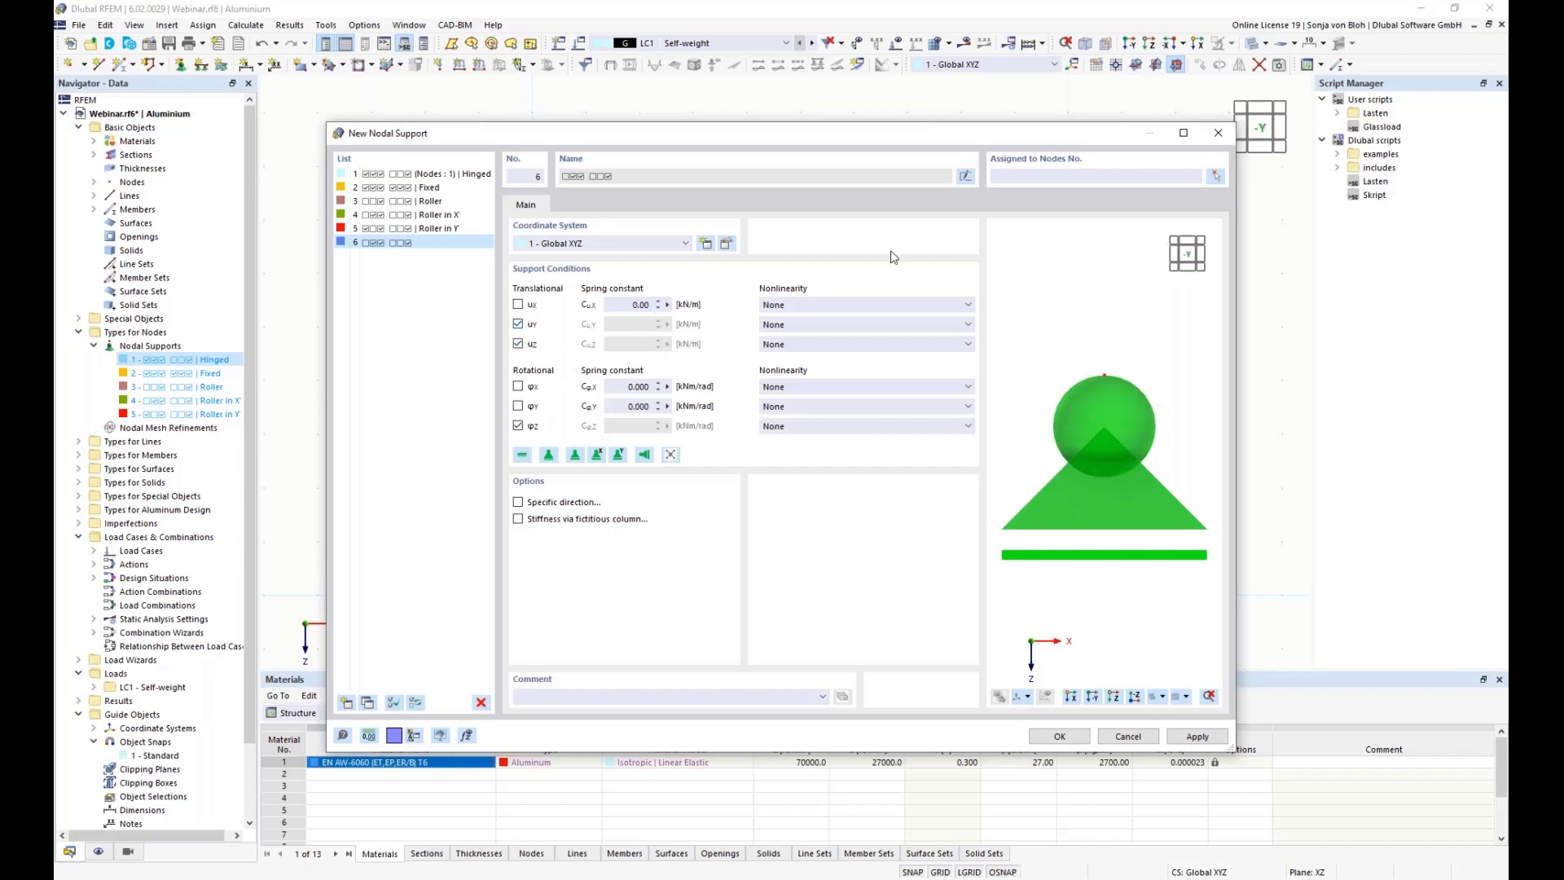
pyautogui.click(1216, 180)
pyautogui.moveTo(501, 357)
pyautogui.mouseDown()
pyautogui.moveTo(560, 391)
pyautogui.moveTo(906, 378)
pyautogui.moveTo(1055, 396)
pyautogui.moveTo(486, 358)
pyautogui.mouseUp()
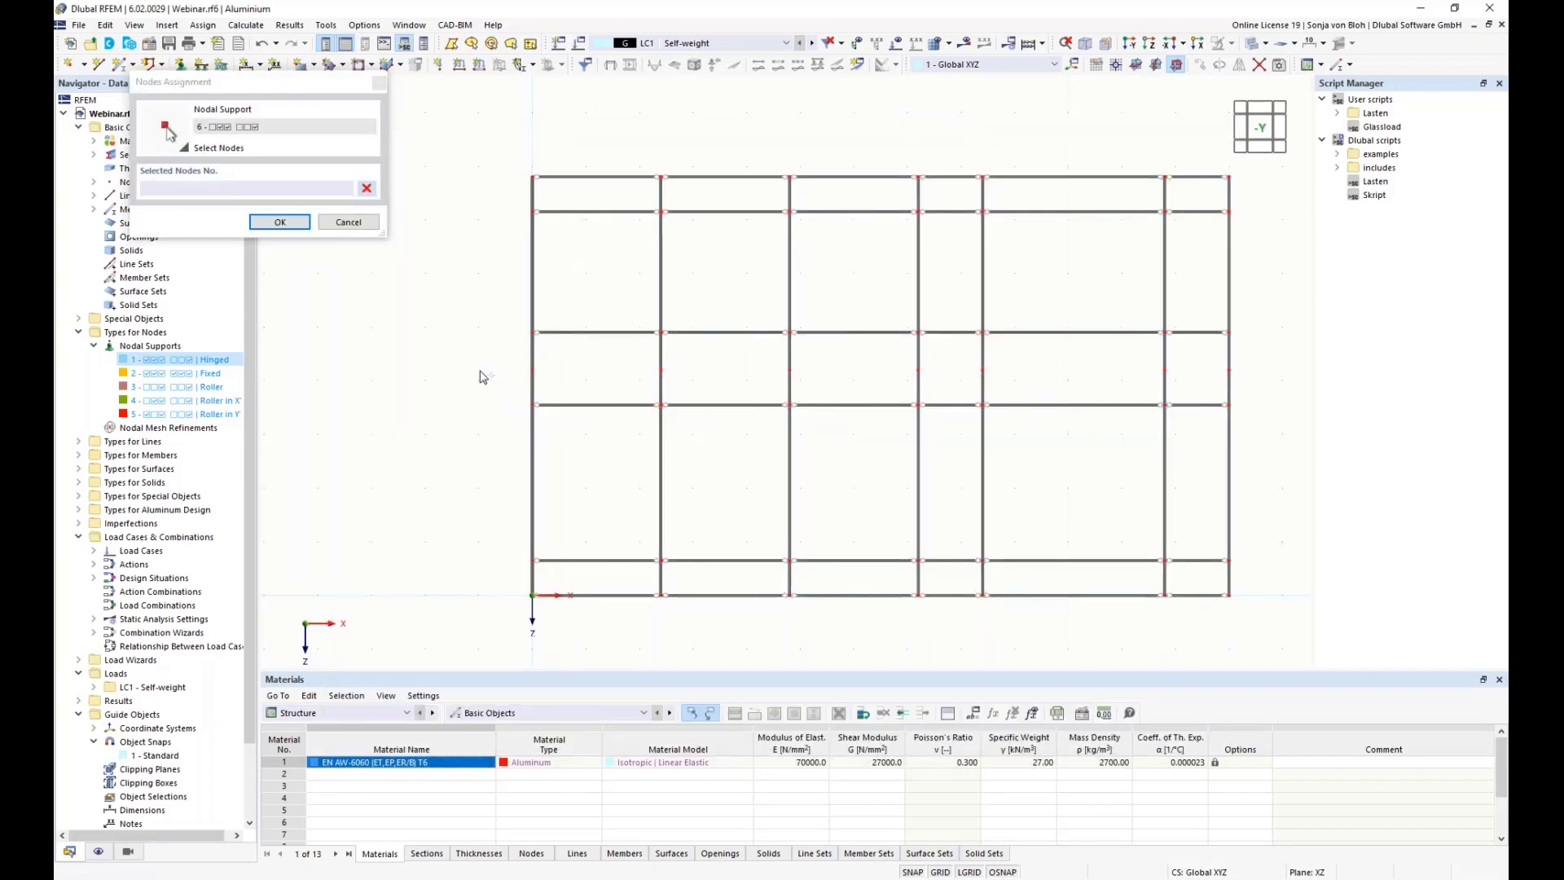
pyautogui.moveTo(632, 578); pyautogui.dragTo(1301, 614)
pyautogui.click(283, 224)
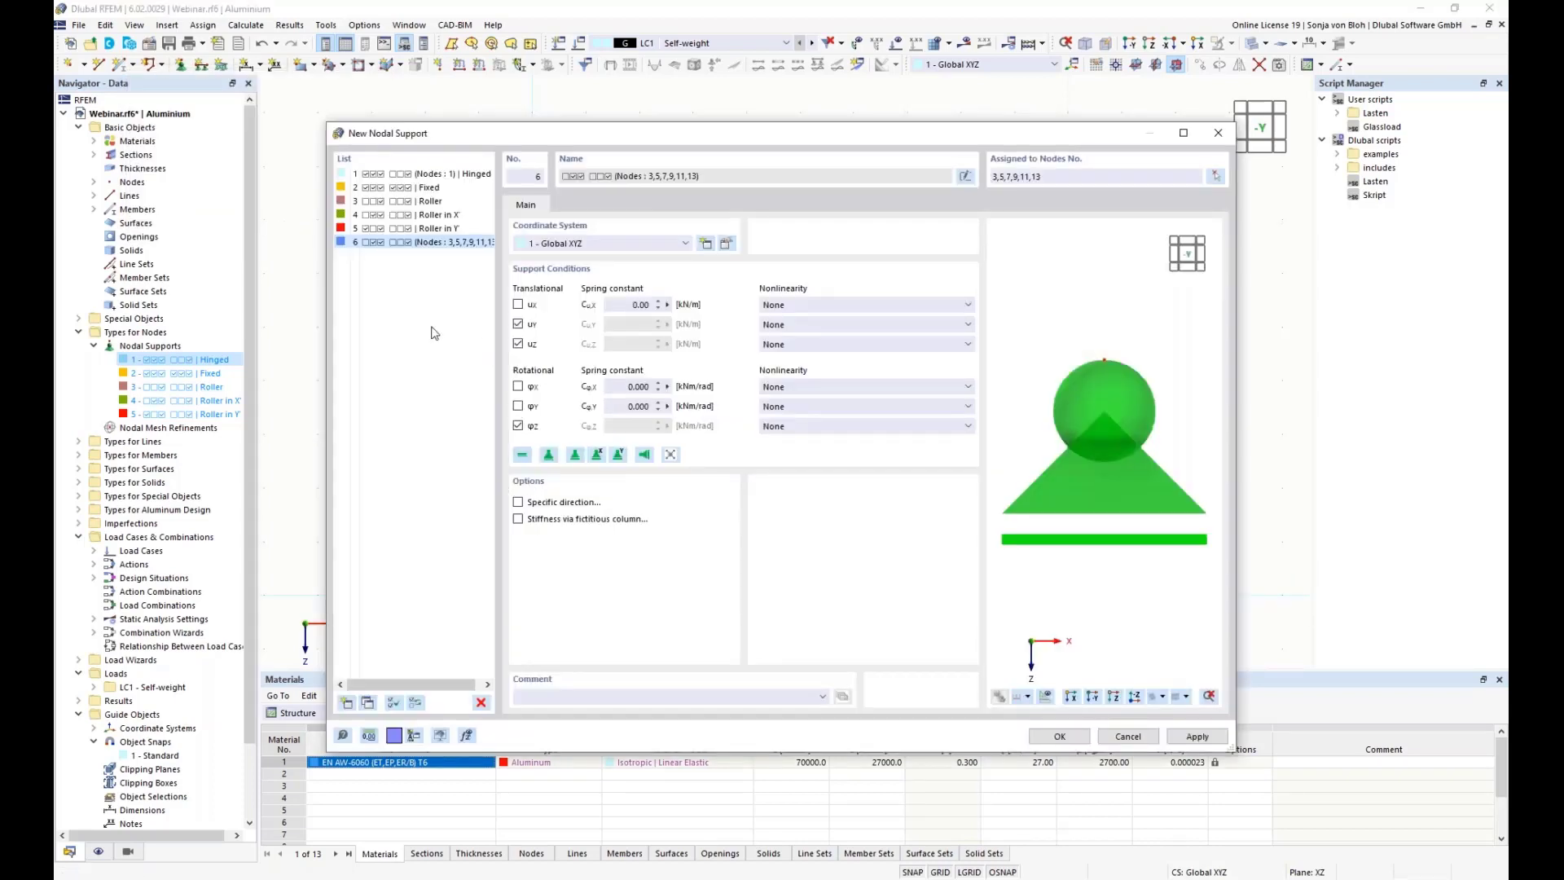
# - Create a nodal support restraining only uY and assign it to the seven mid-height division nodes and all top-edge nodes except the one above the origin
pyautogui.click(346, 702)
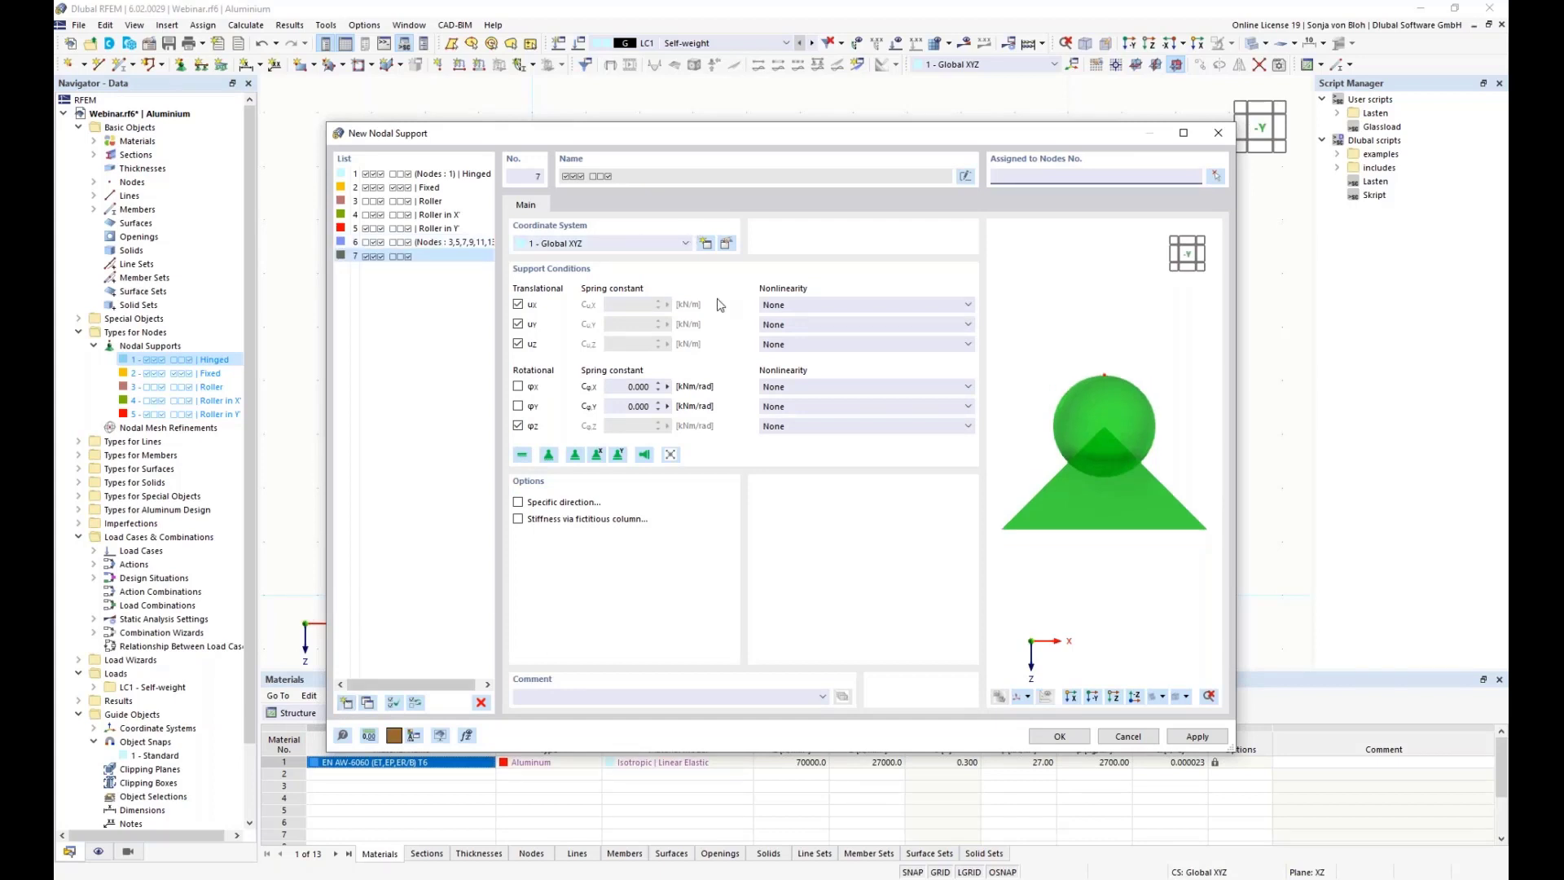
pyautogui.click(518, 306)
pyautogui.click(518, 345)
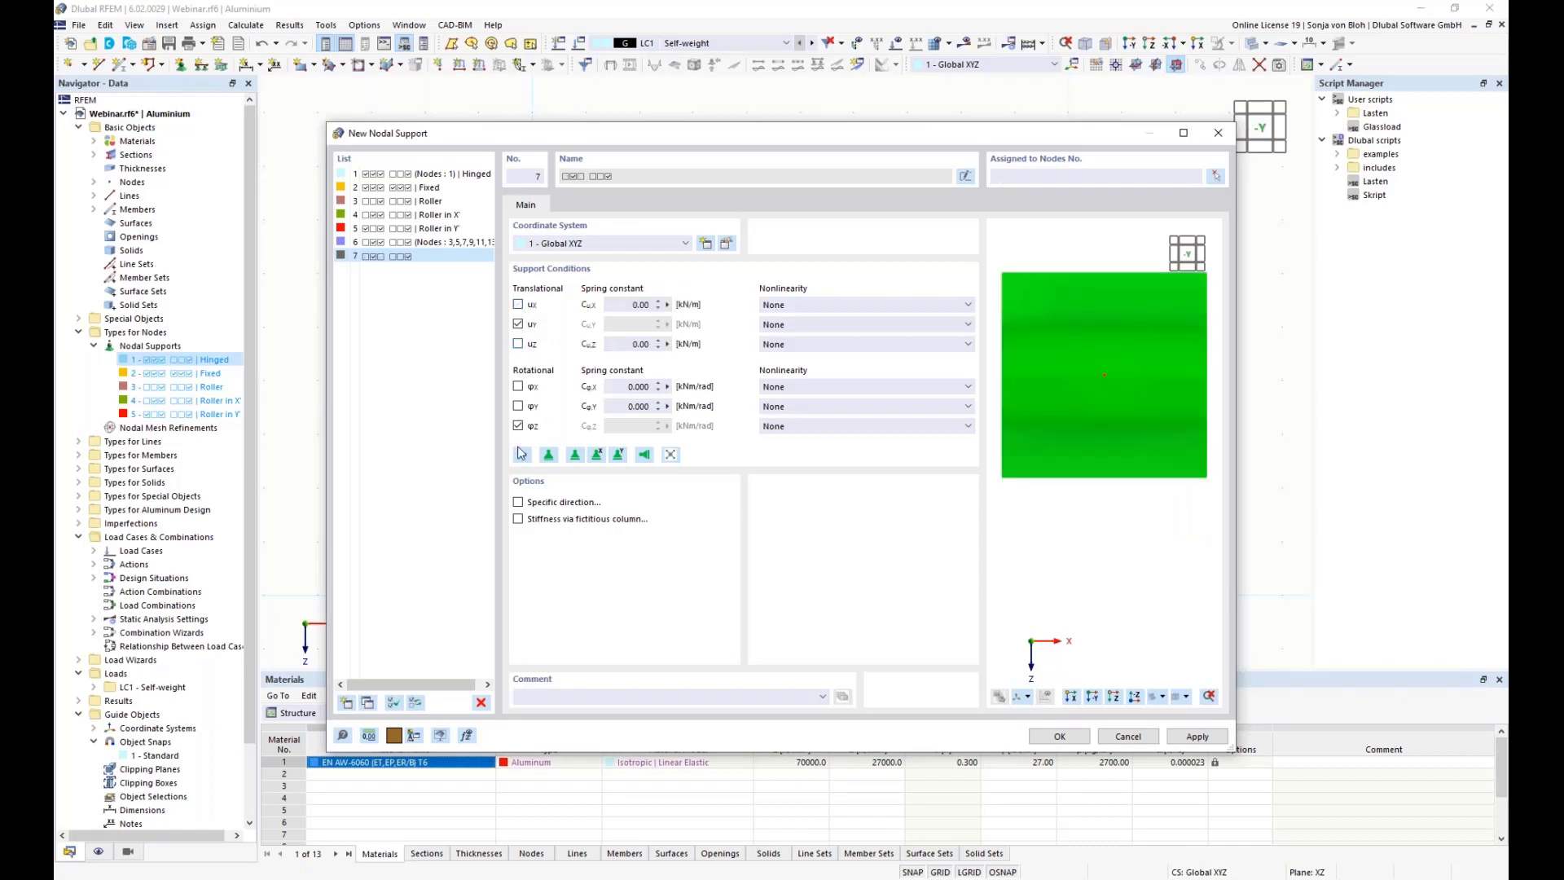
pyautogui.click(518, 426)
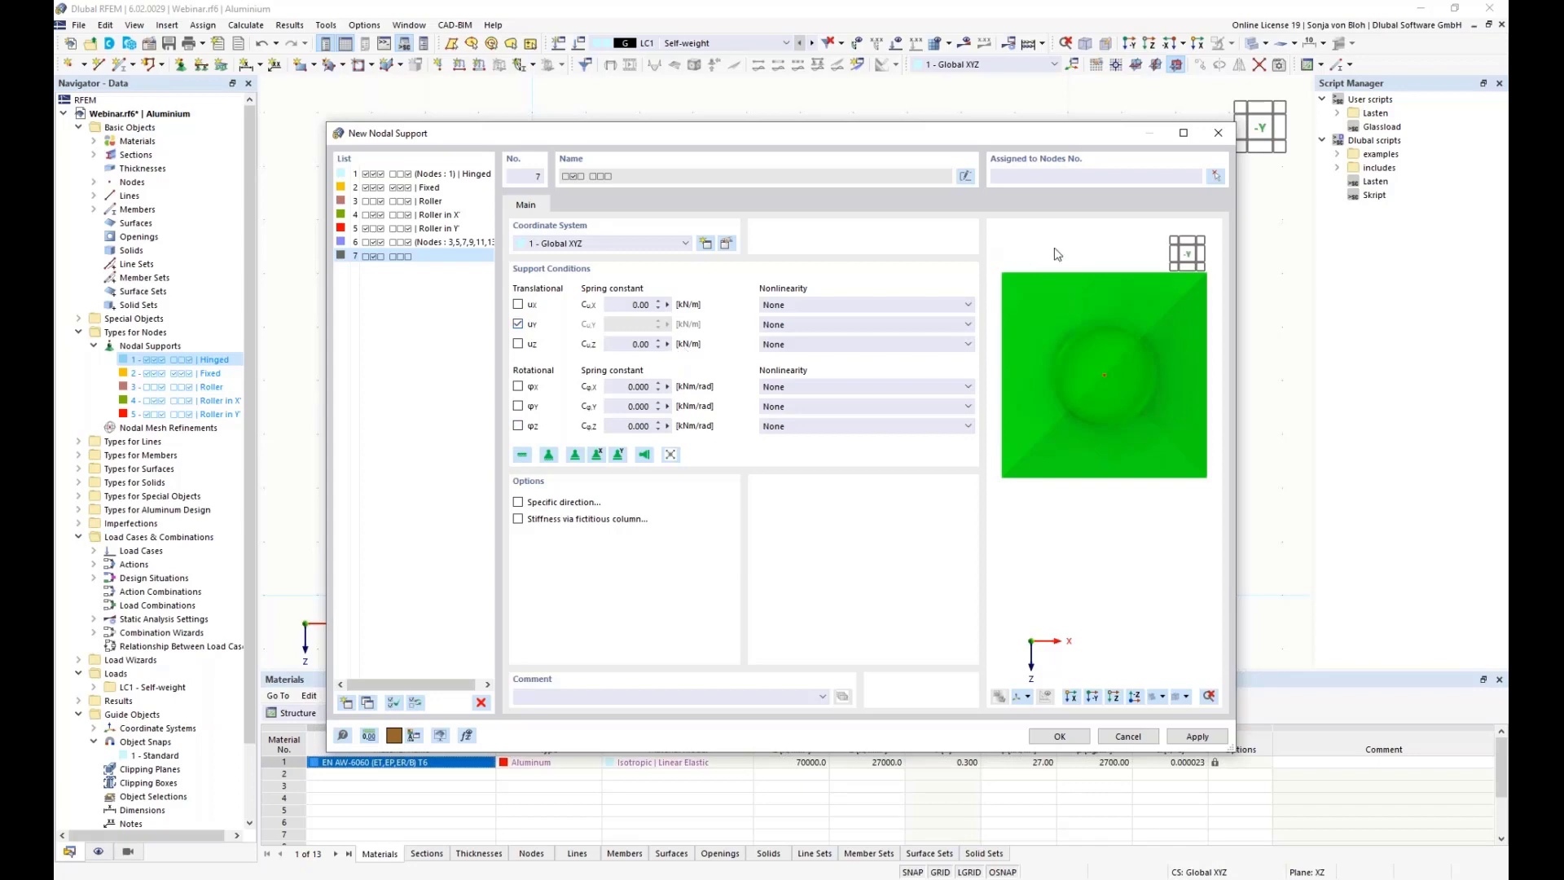
pyautogui.click(1217, 176)
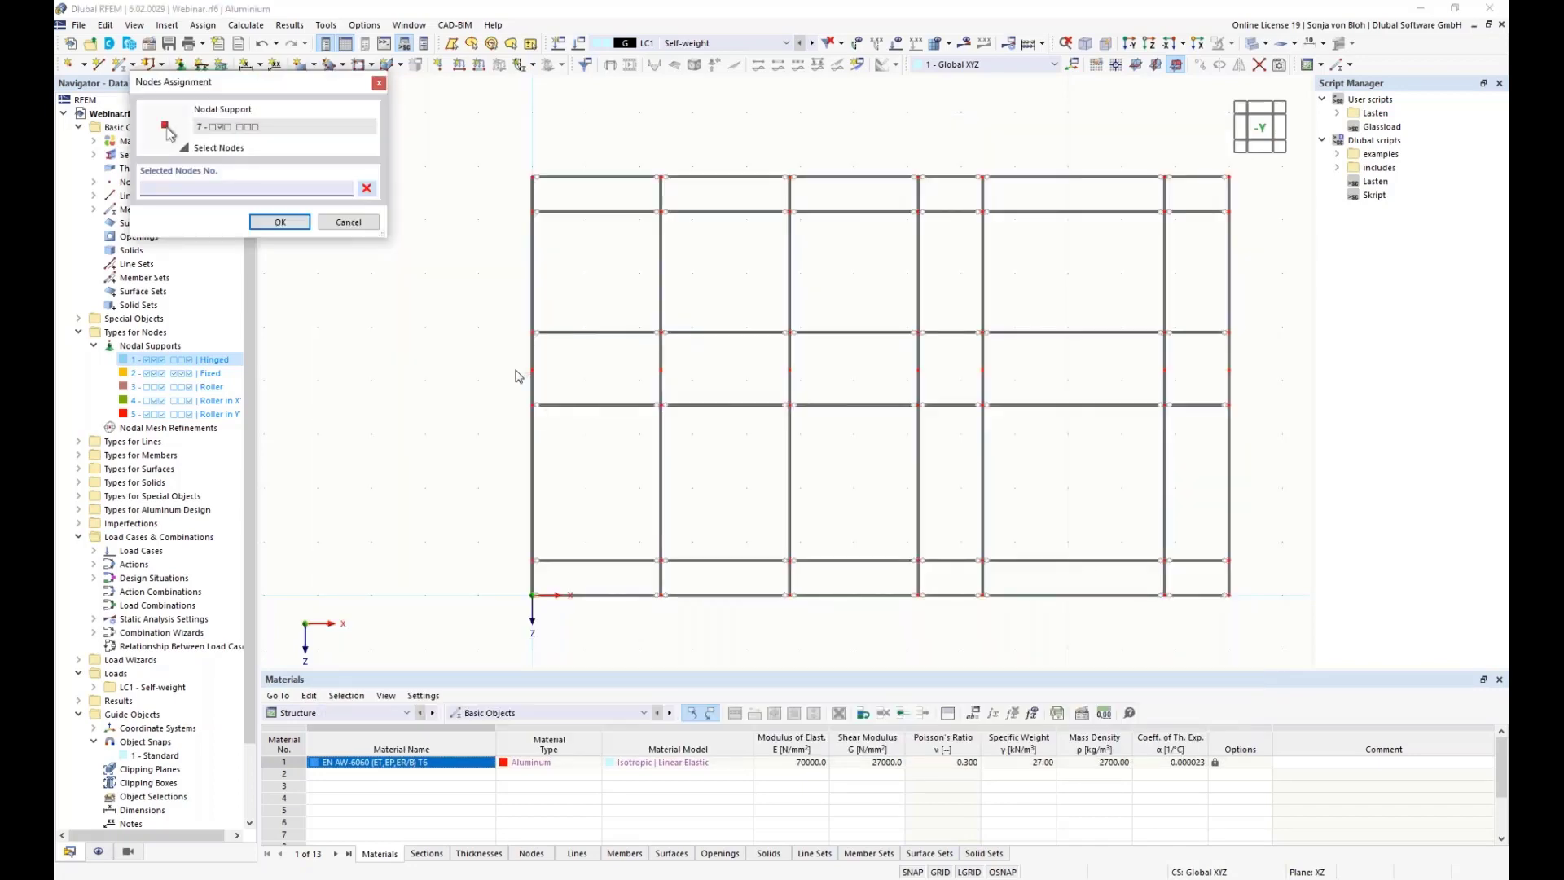
pyautogui.moveTo(507, 360); pyautogui.dragTo(1269, 384)
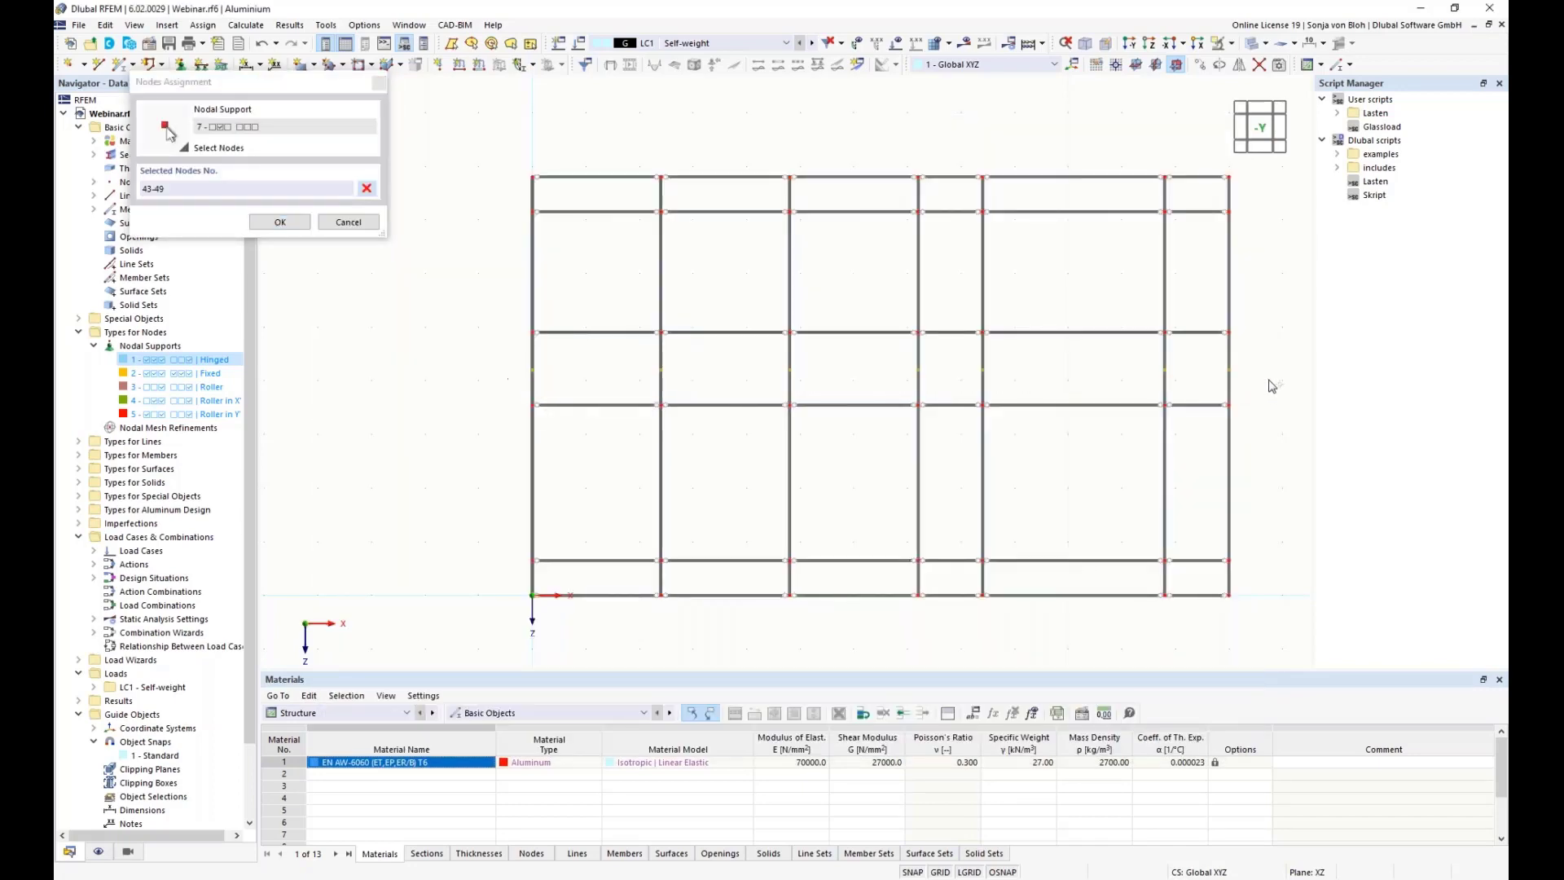
pyautogui.moveTo(627, 167); pyautogui.dragTo(1251, 192)
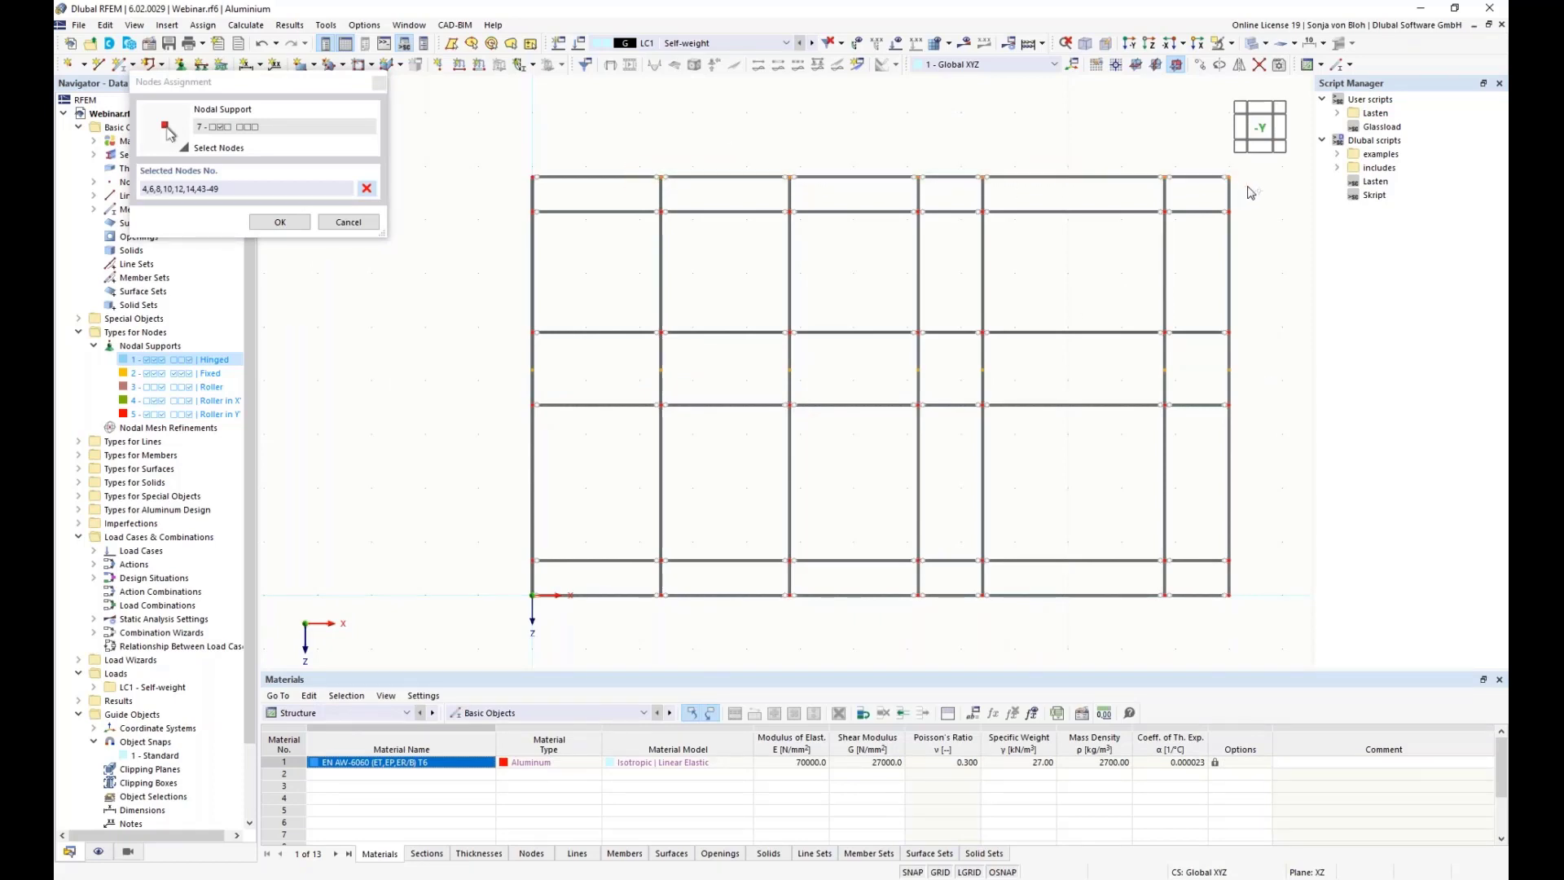
pyautogui.click(281, 223)
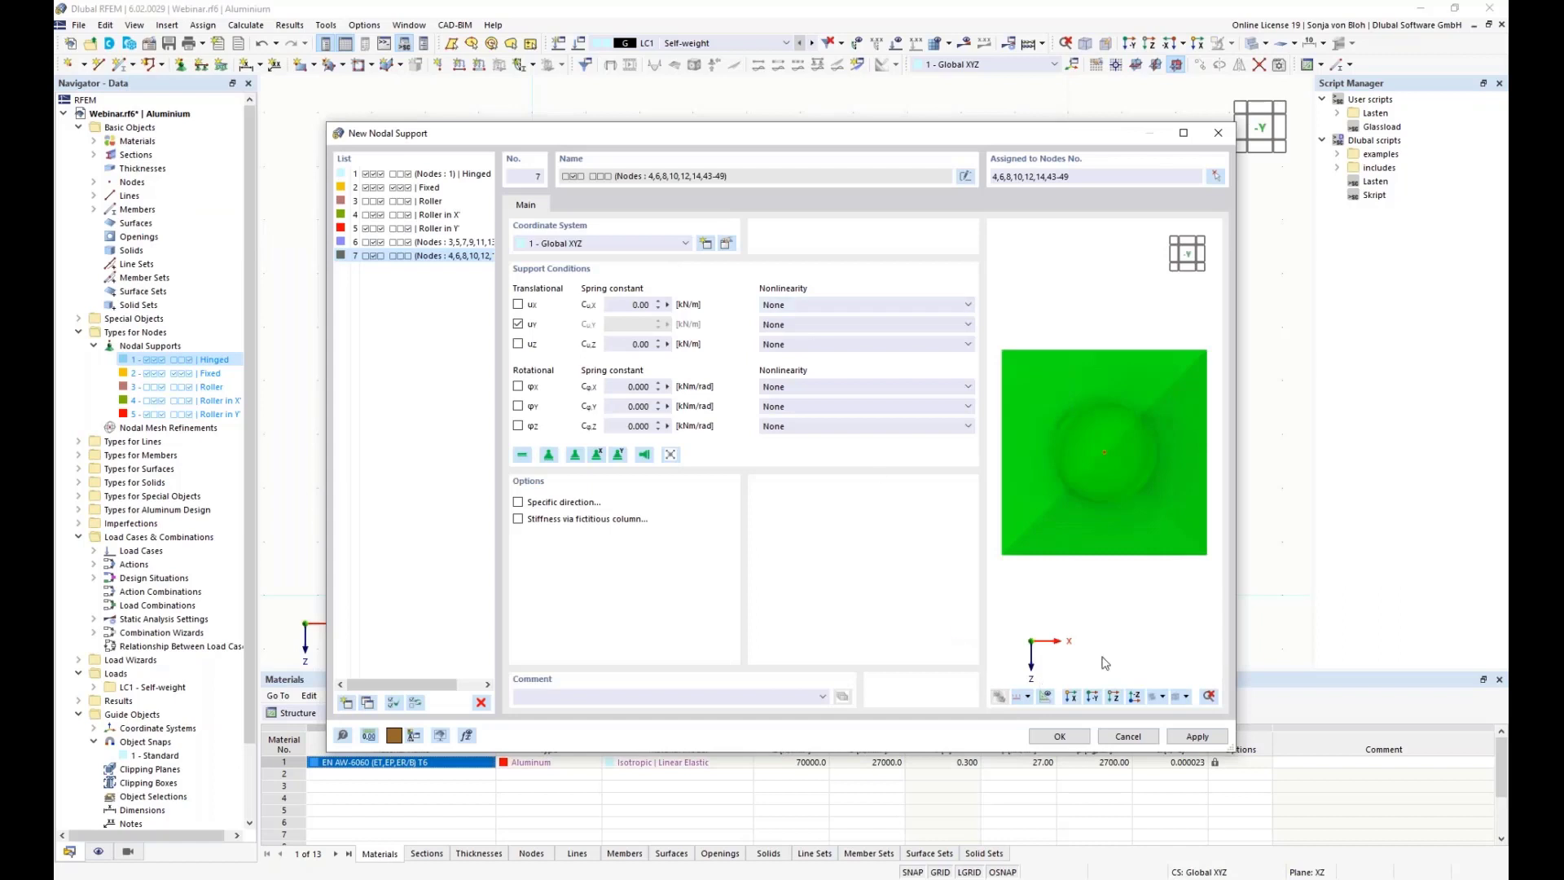
# - Show the whole model with numbering in the support preview to check the nodes assigned to the uY-only support
pyautogui.click(1047, 697)
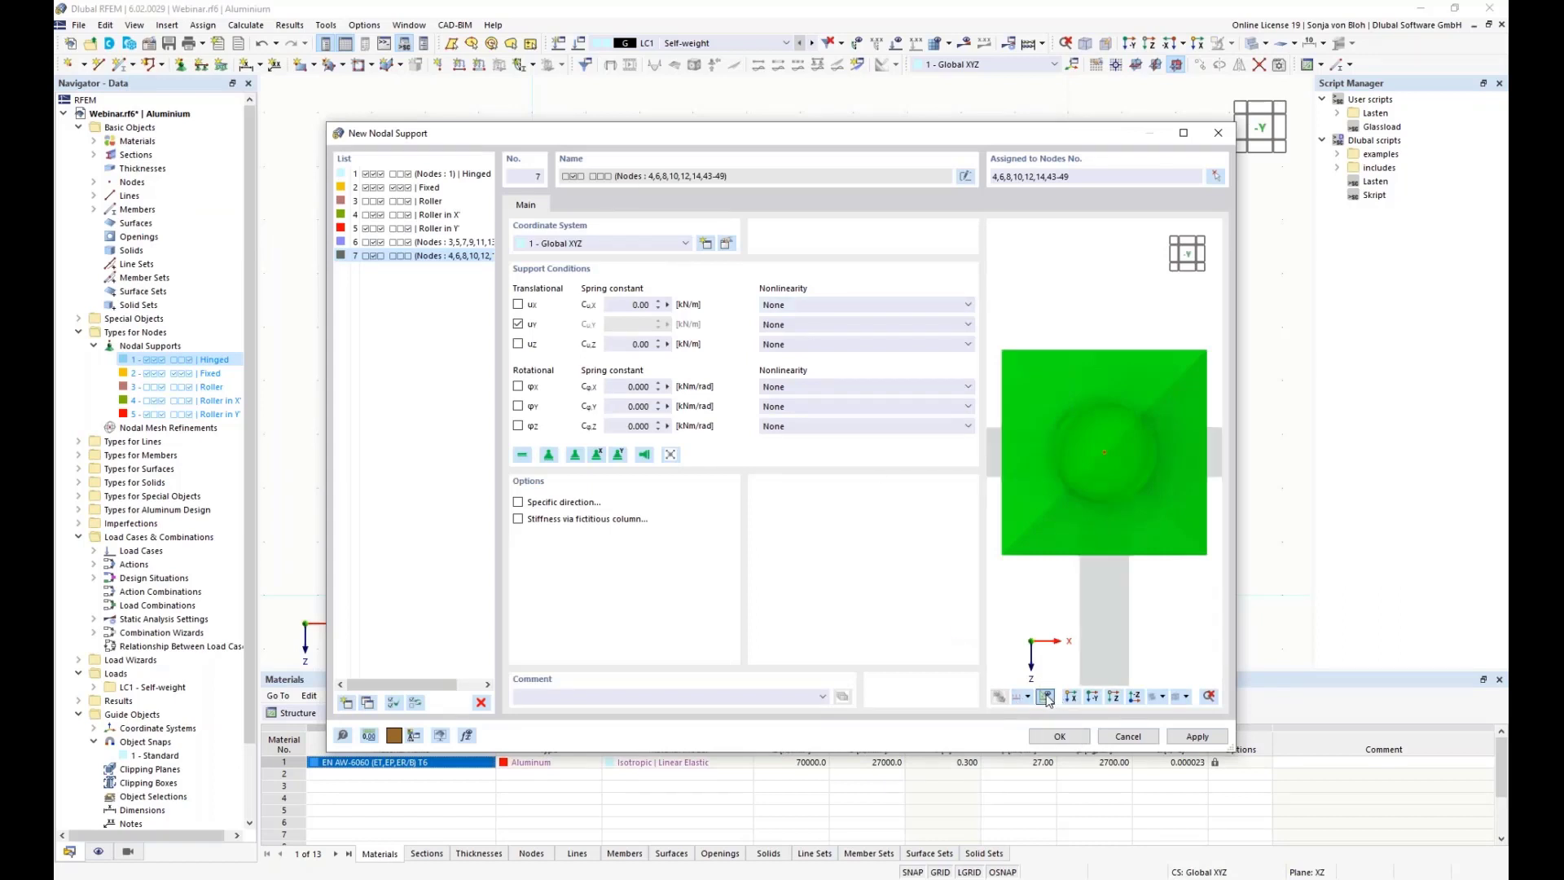
pyautogui.scroll(-8, 1091, 439)
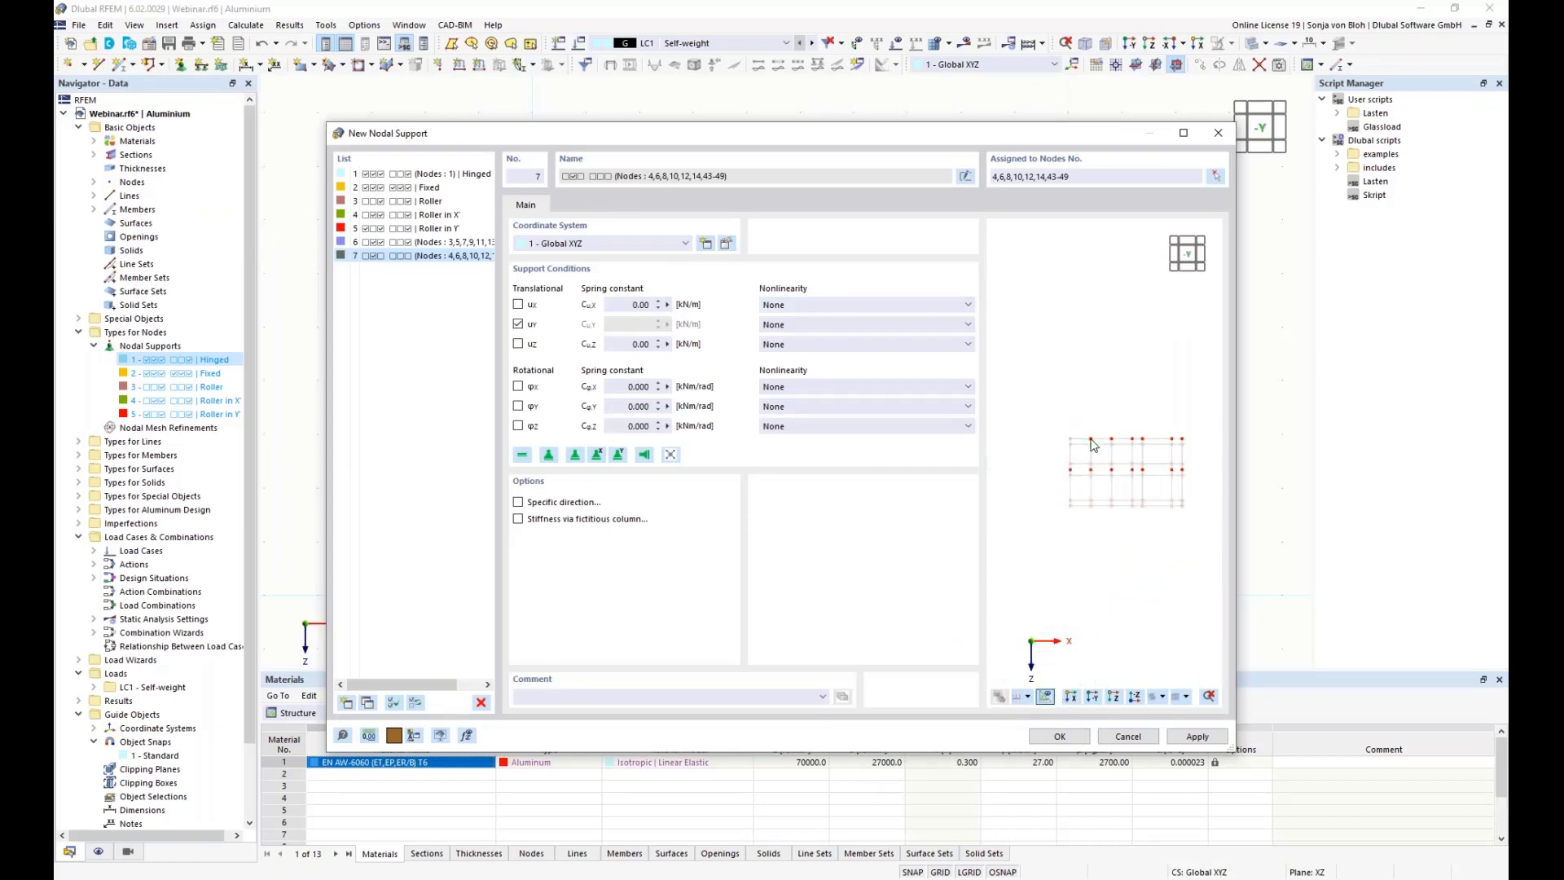
pyautogui.moveTo(1090, 500); pyautogui.dragTo(1055, 386, button='middle')
pyautogui.scroll(3, 1062, 372)
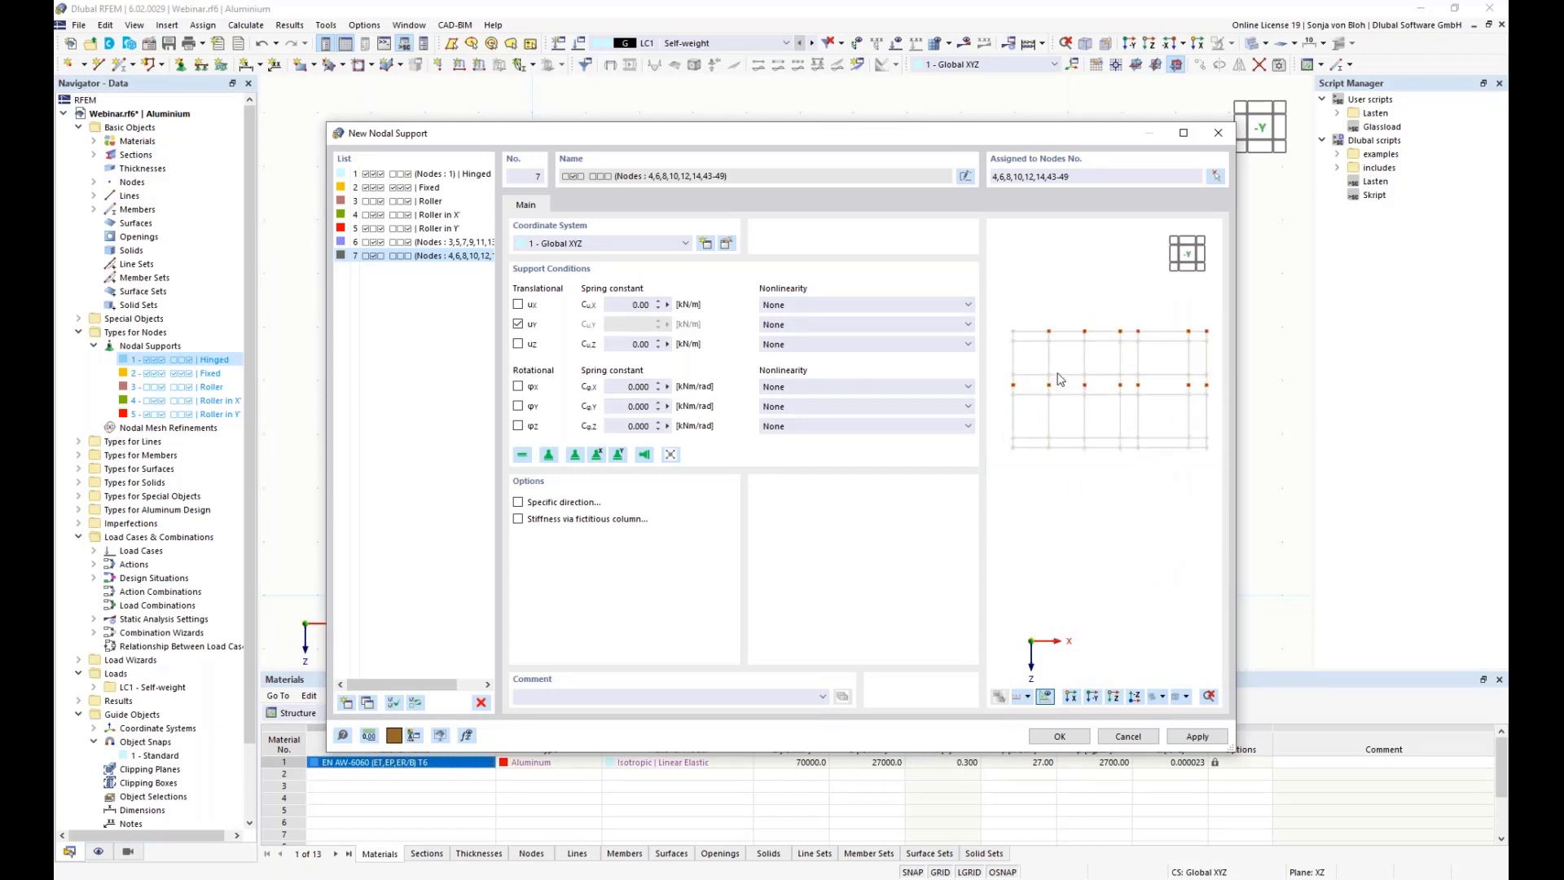
pyautogui.scroll(-1, 1058, 378)
pyautogui.click(1027, 696)
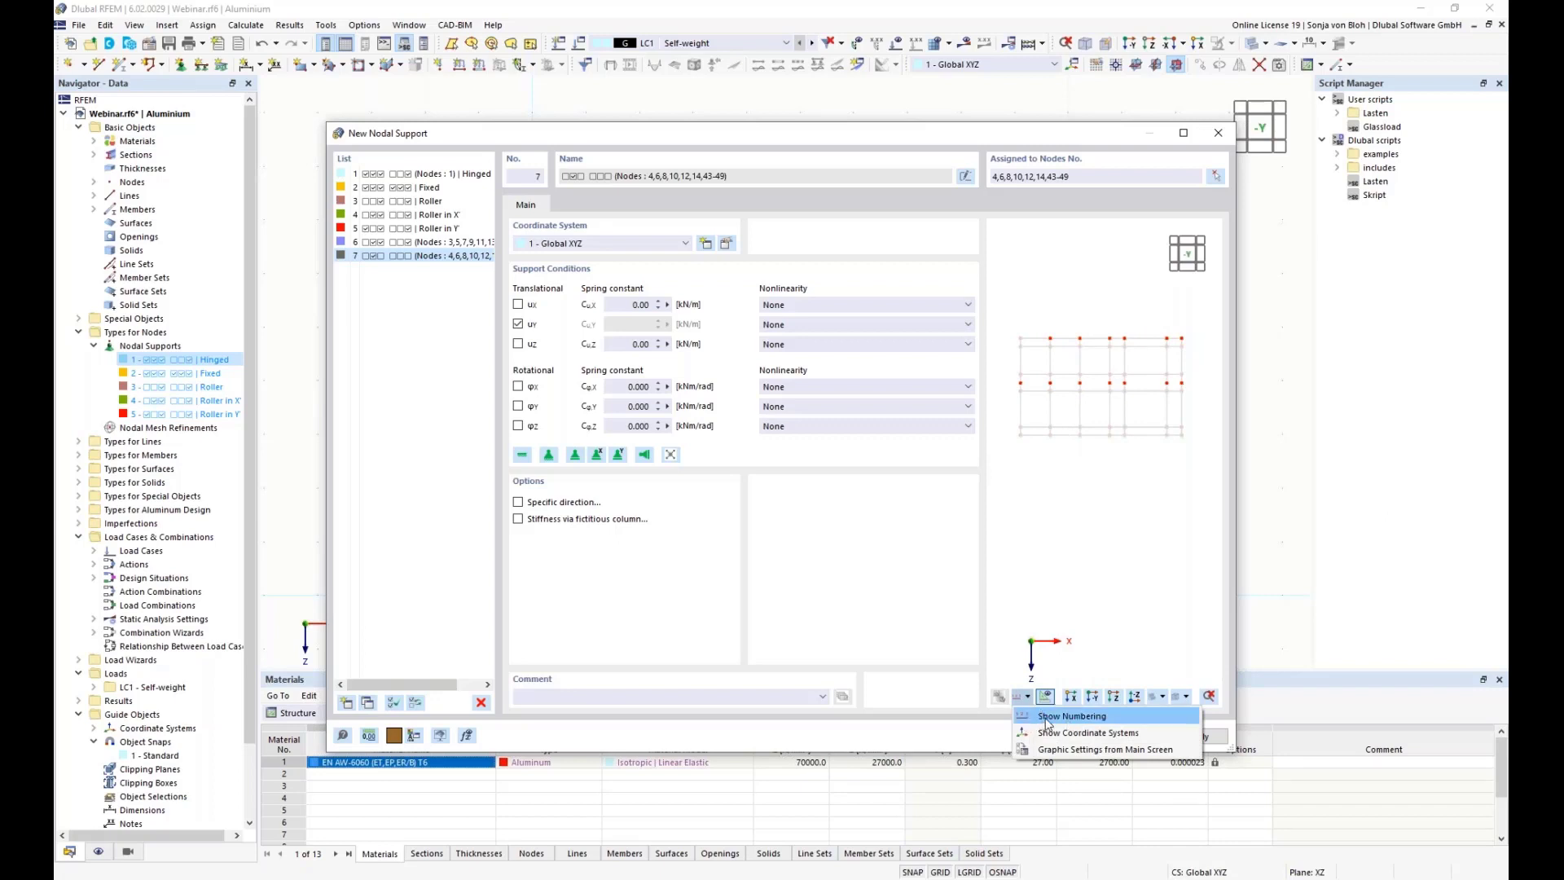
pyautogui.click(1047, 718)
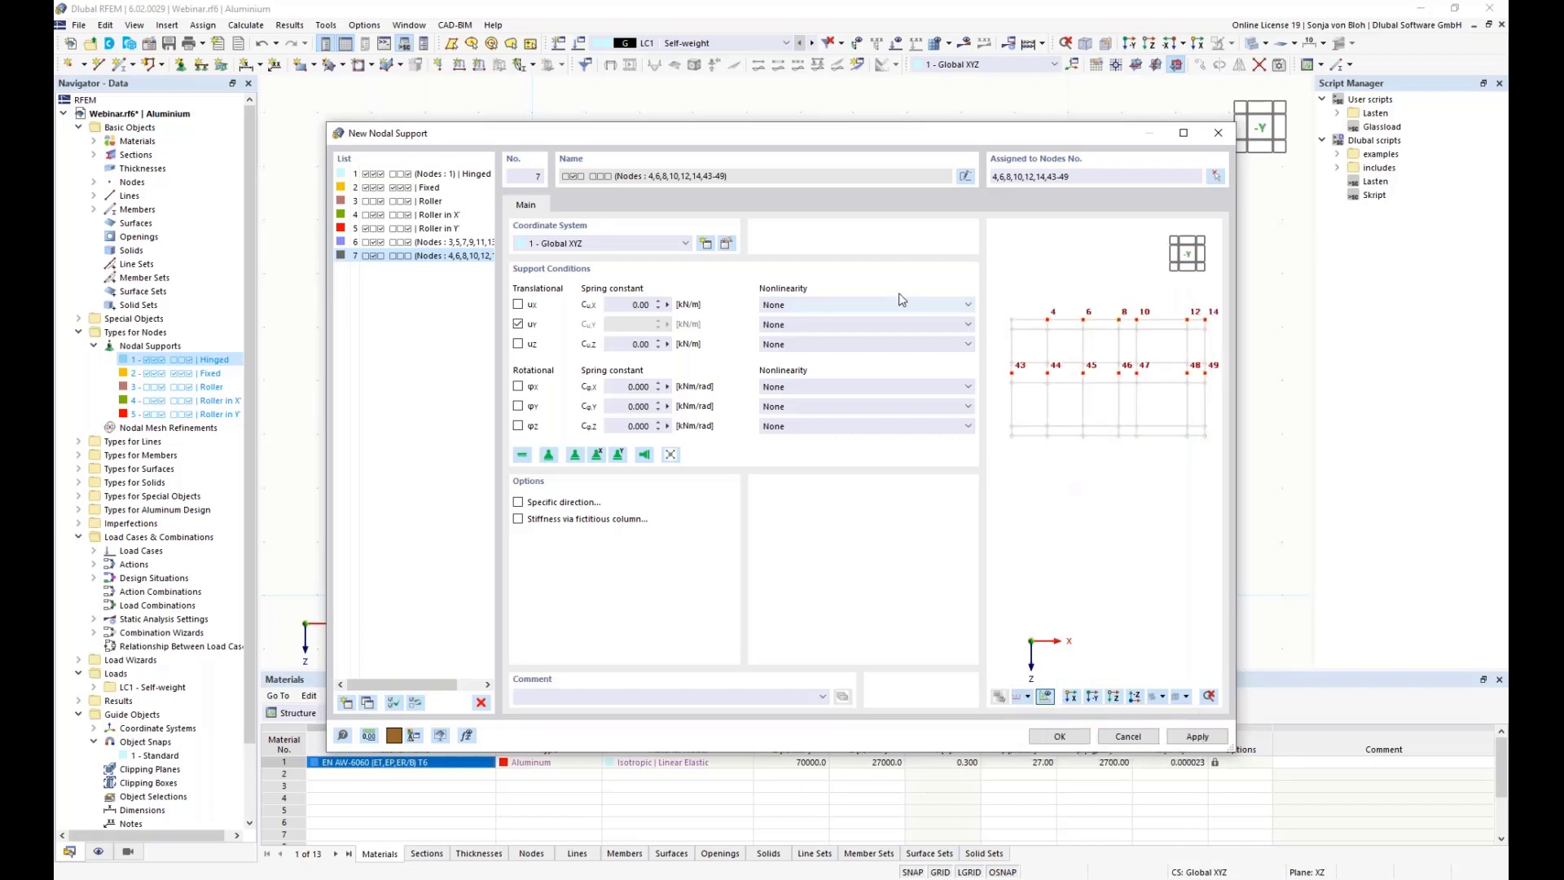
# - Create a nodal support with uZ and φZ released, assign it to node 2 above the origin, and save all supports
pyautogui.click(347, 702)
pyautogui.click(518, 343)
pyautogui.click(518, 425)
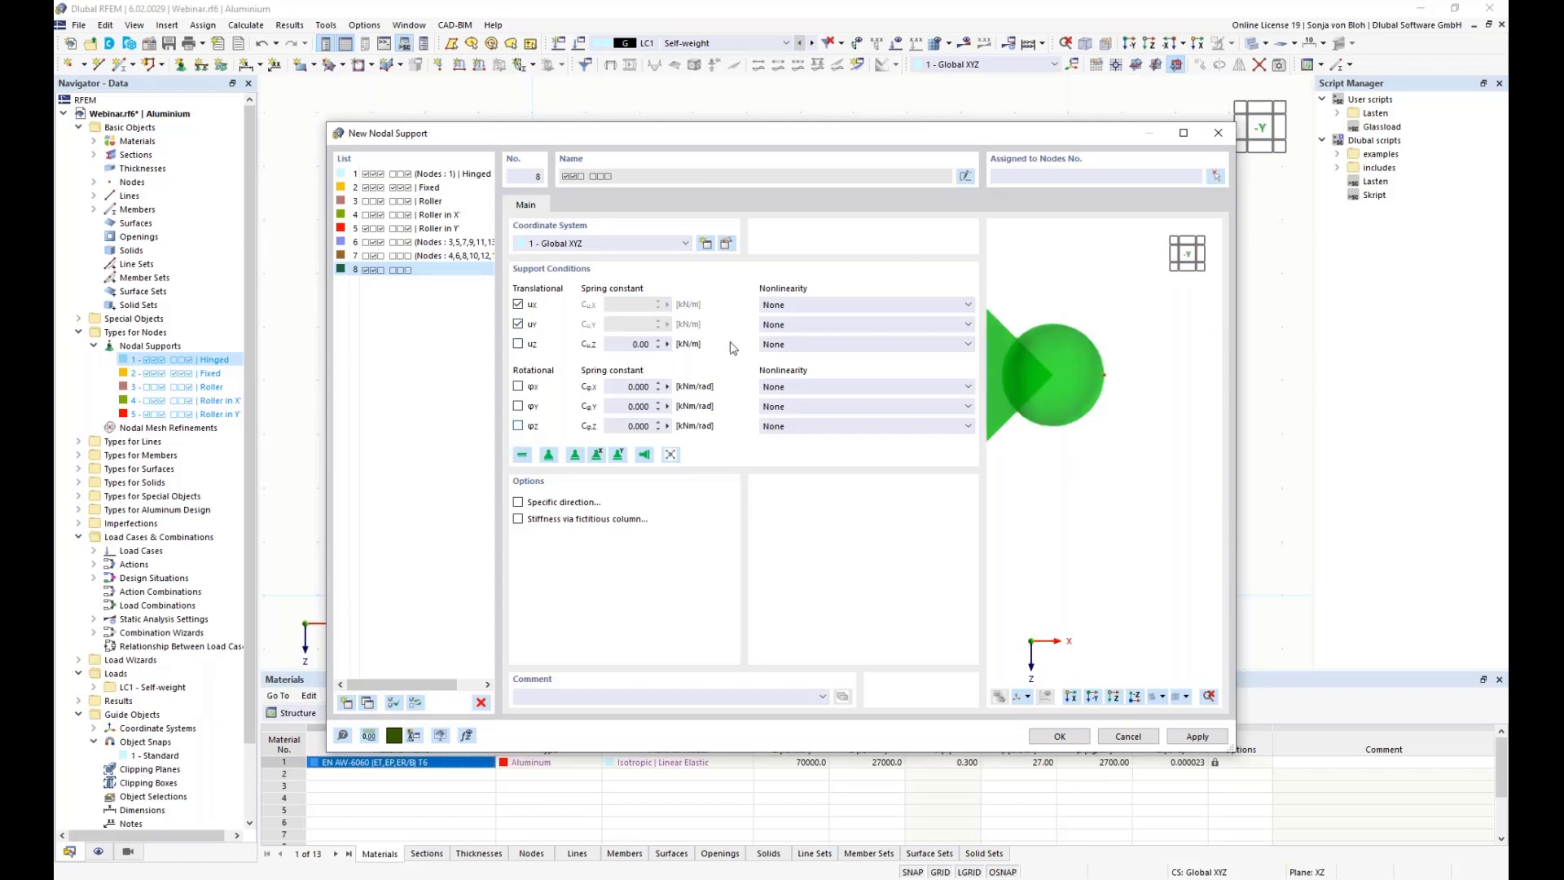
pyautogui.click(1218, 177)
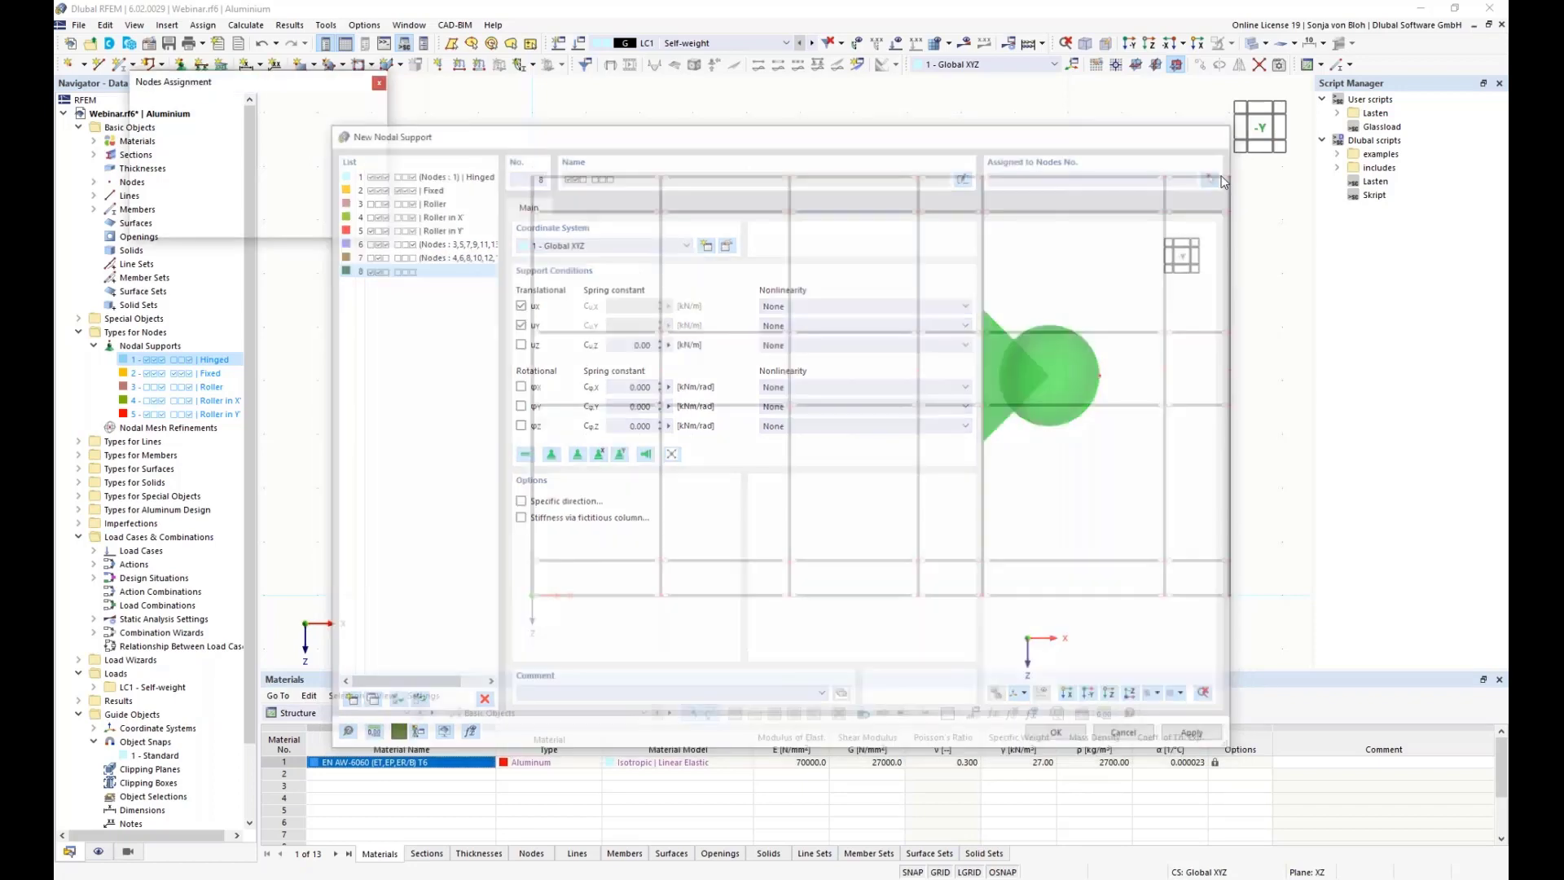
pyautogui.click(538, 184)
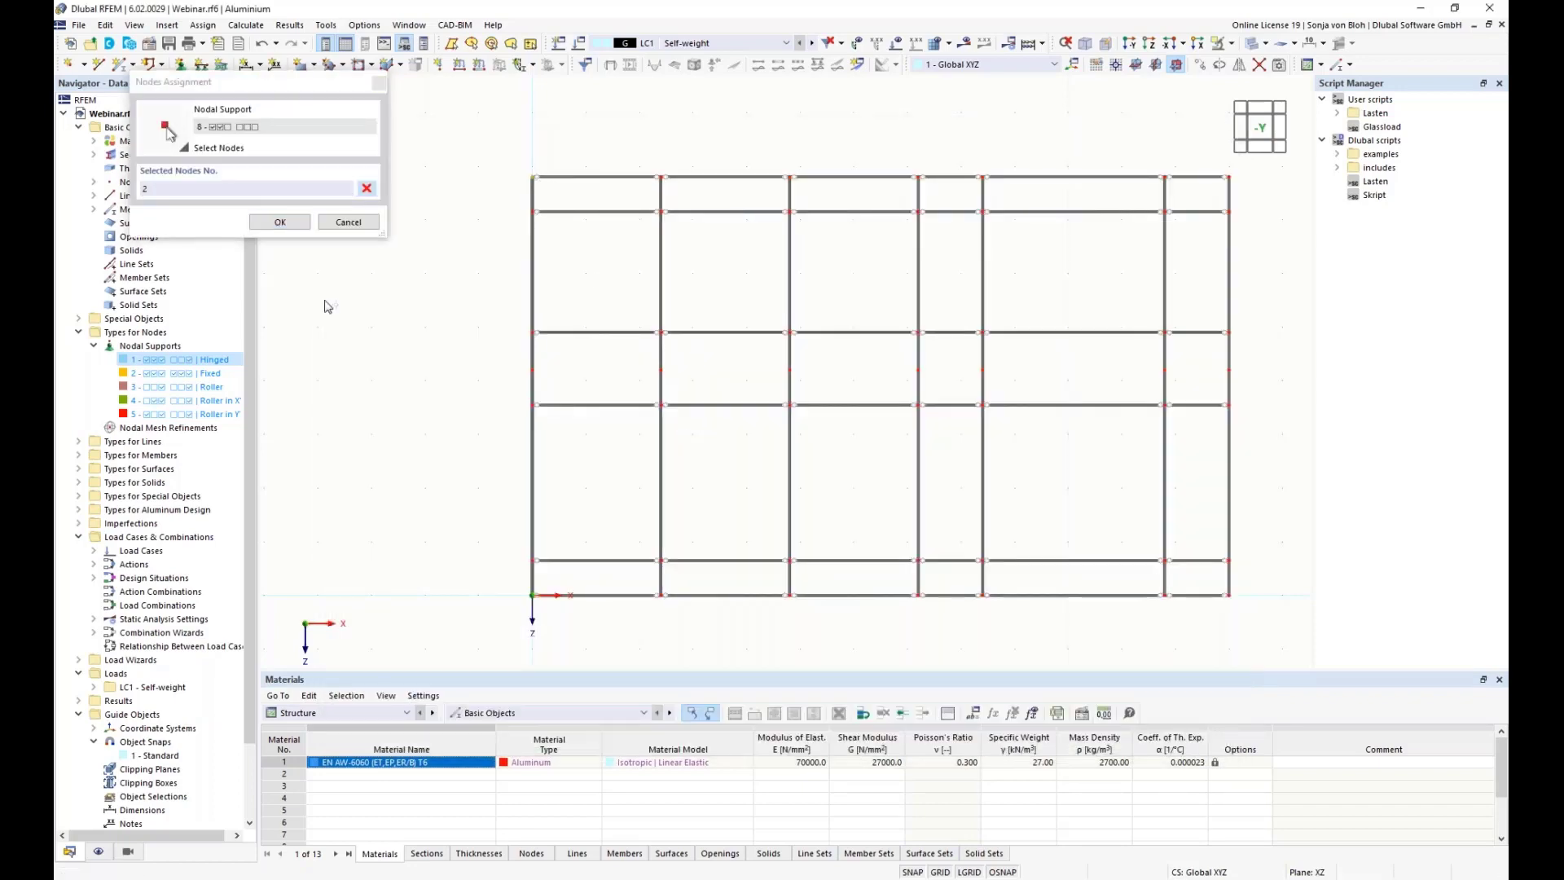
pyautogui.click(281, 226)
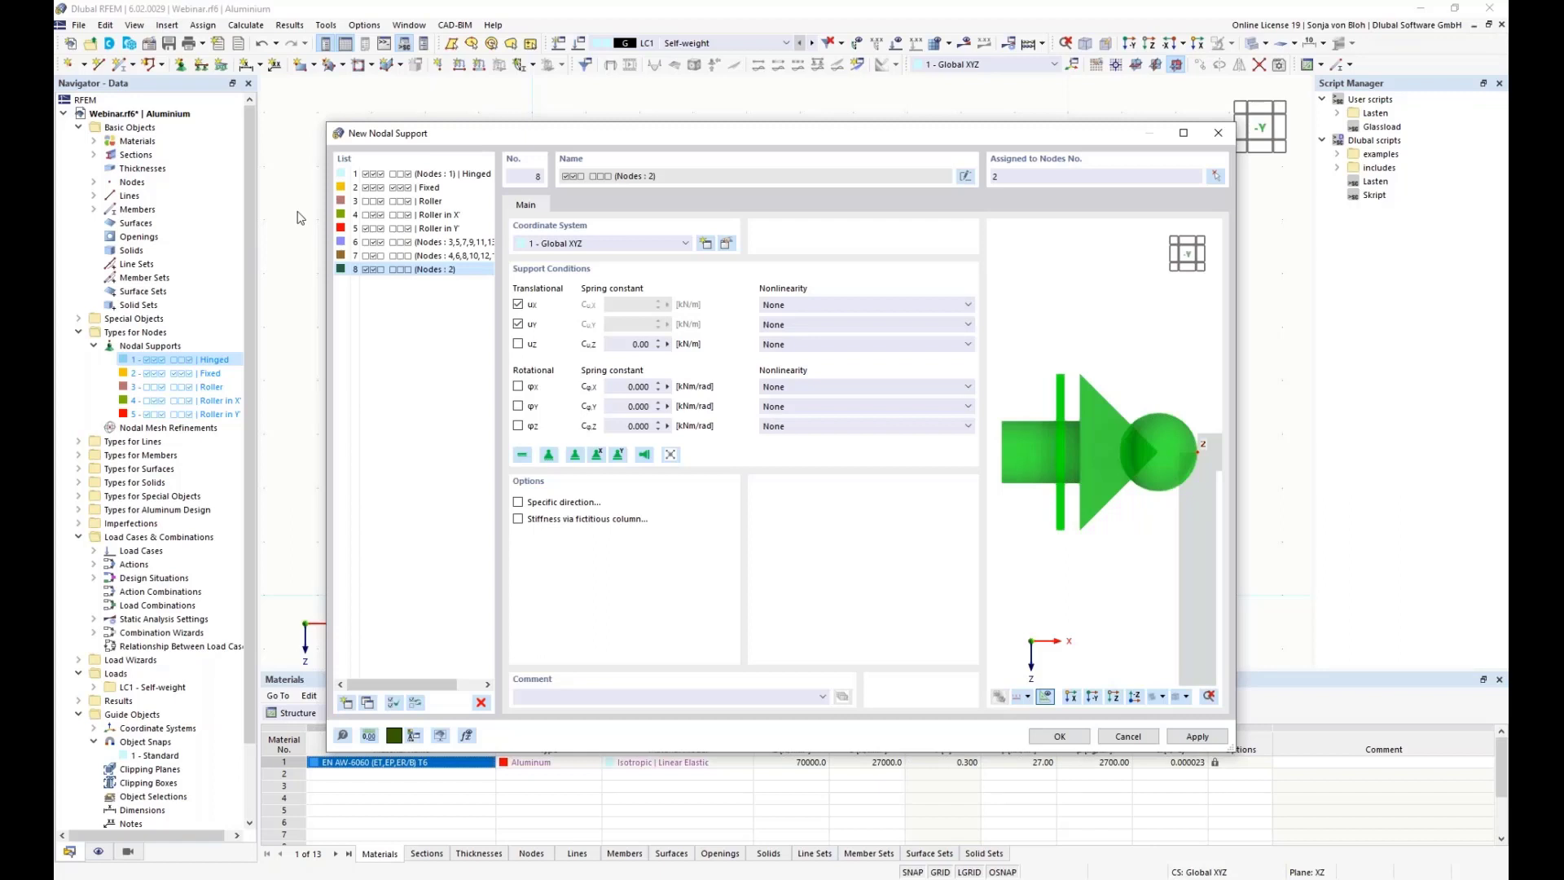
pyautogui.click(1059, 737)
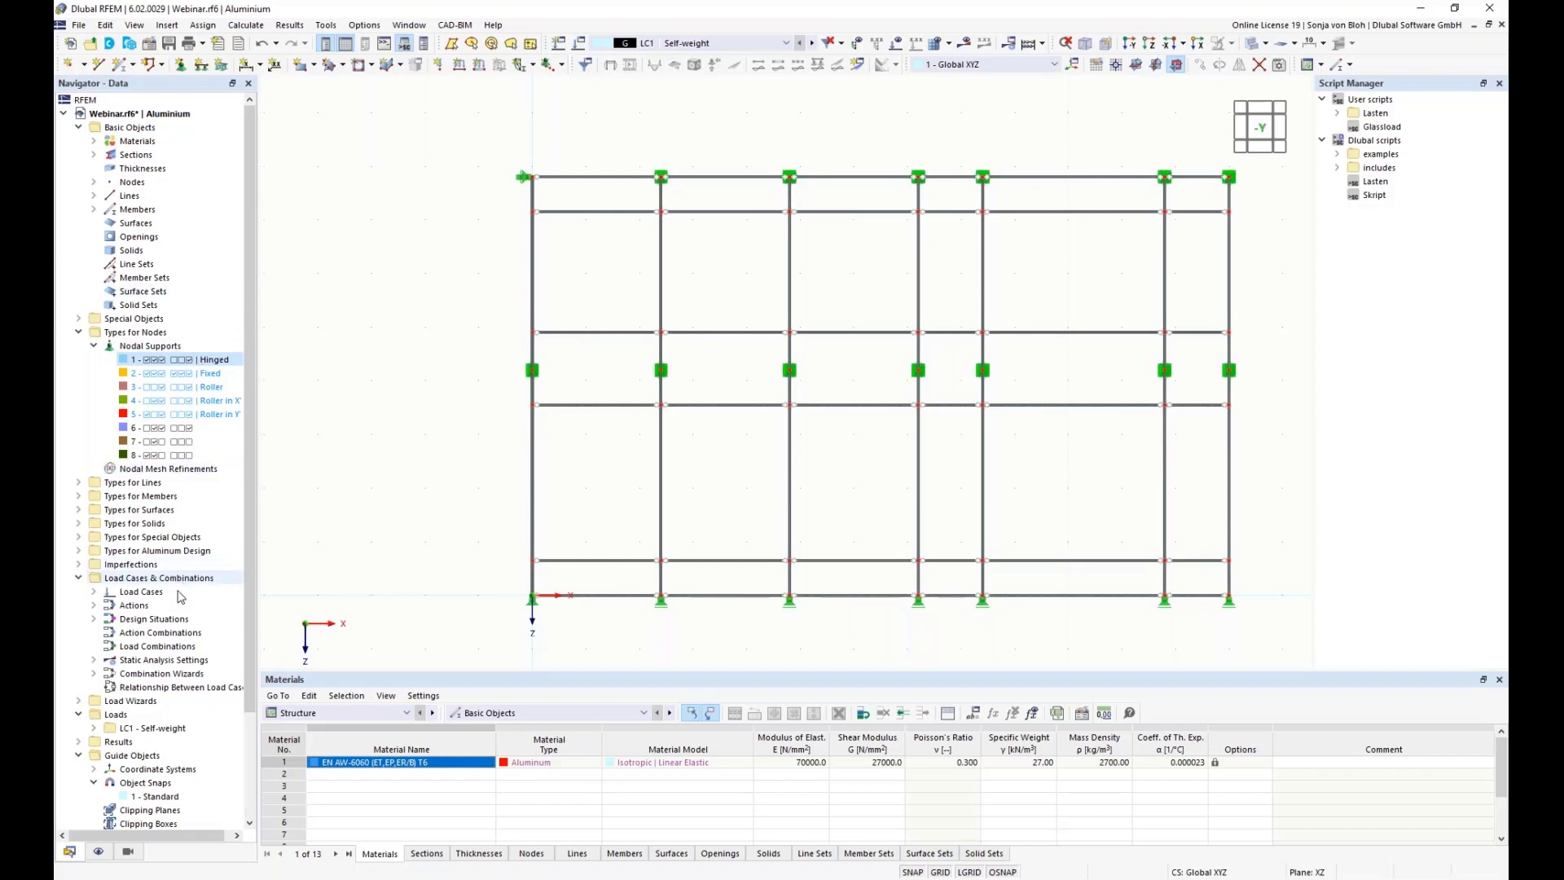
# - Review load case LC1's active self-weight, analysis setting and action category, keeping SA1 - Geometrically linear and Permanent
pyautogui.click(94, 591)
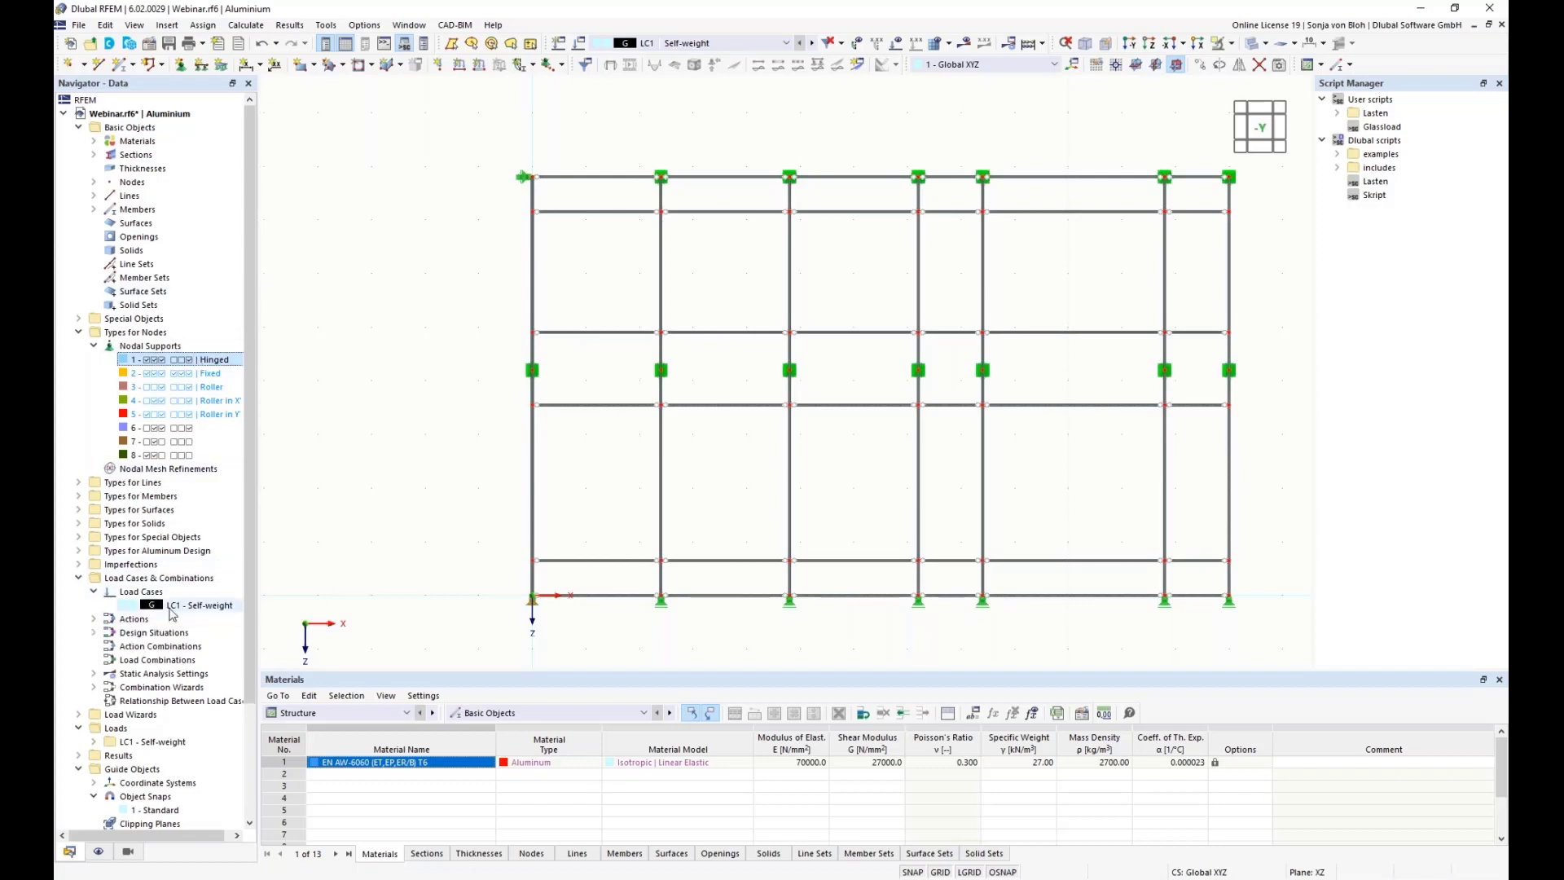
pyautogui.click(170, 606)
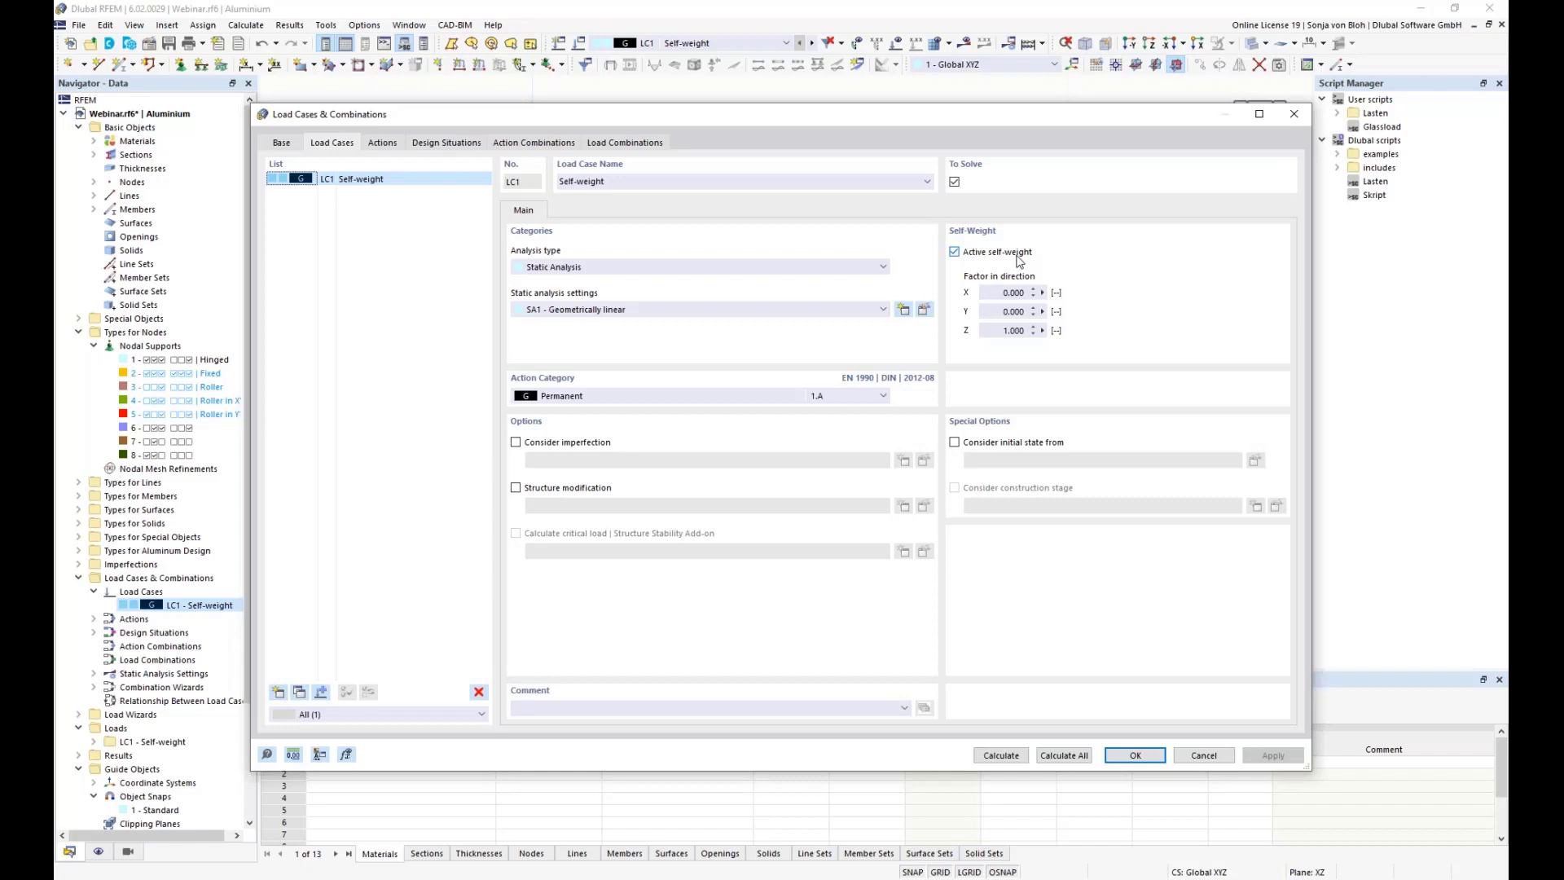
pyautogui.click(883, 311)
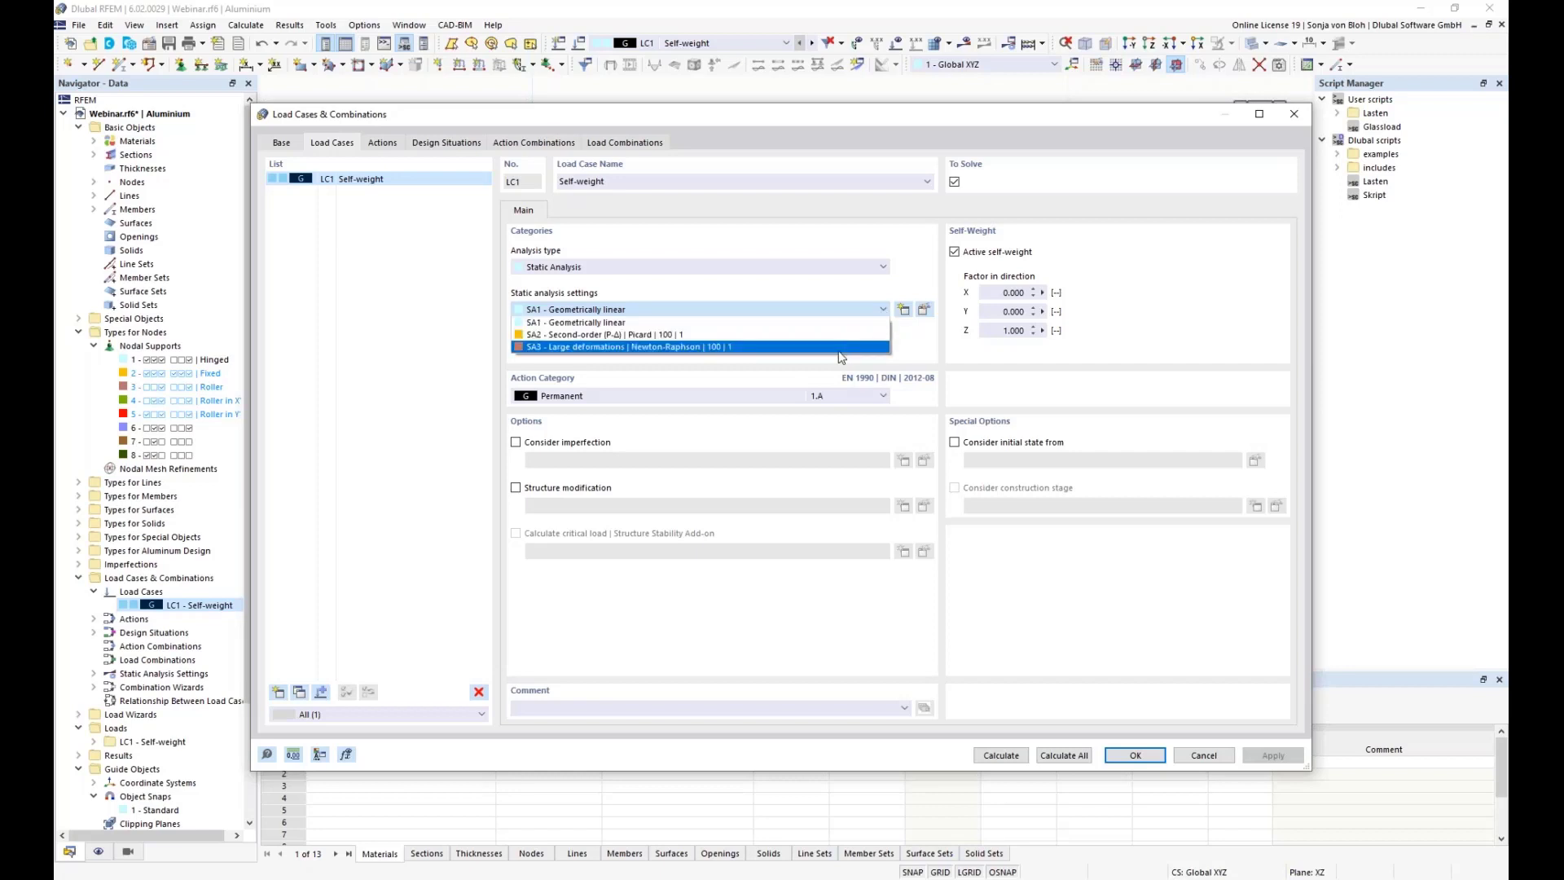
pyautogui.click(824, 323)
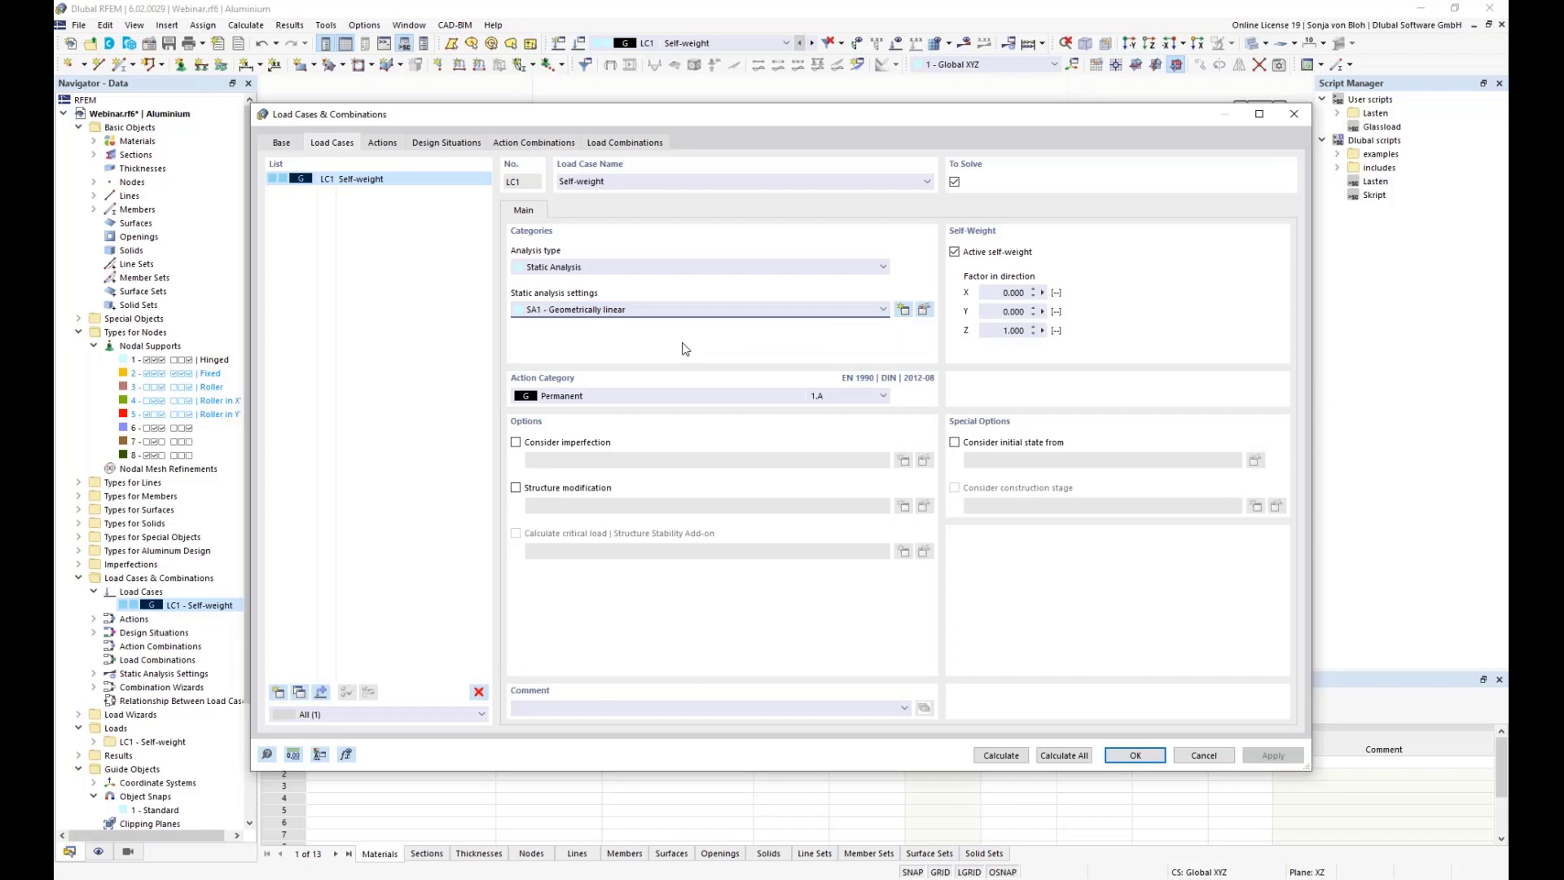
pyautogui.click(885, 397)
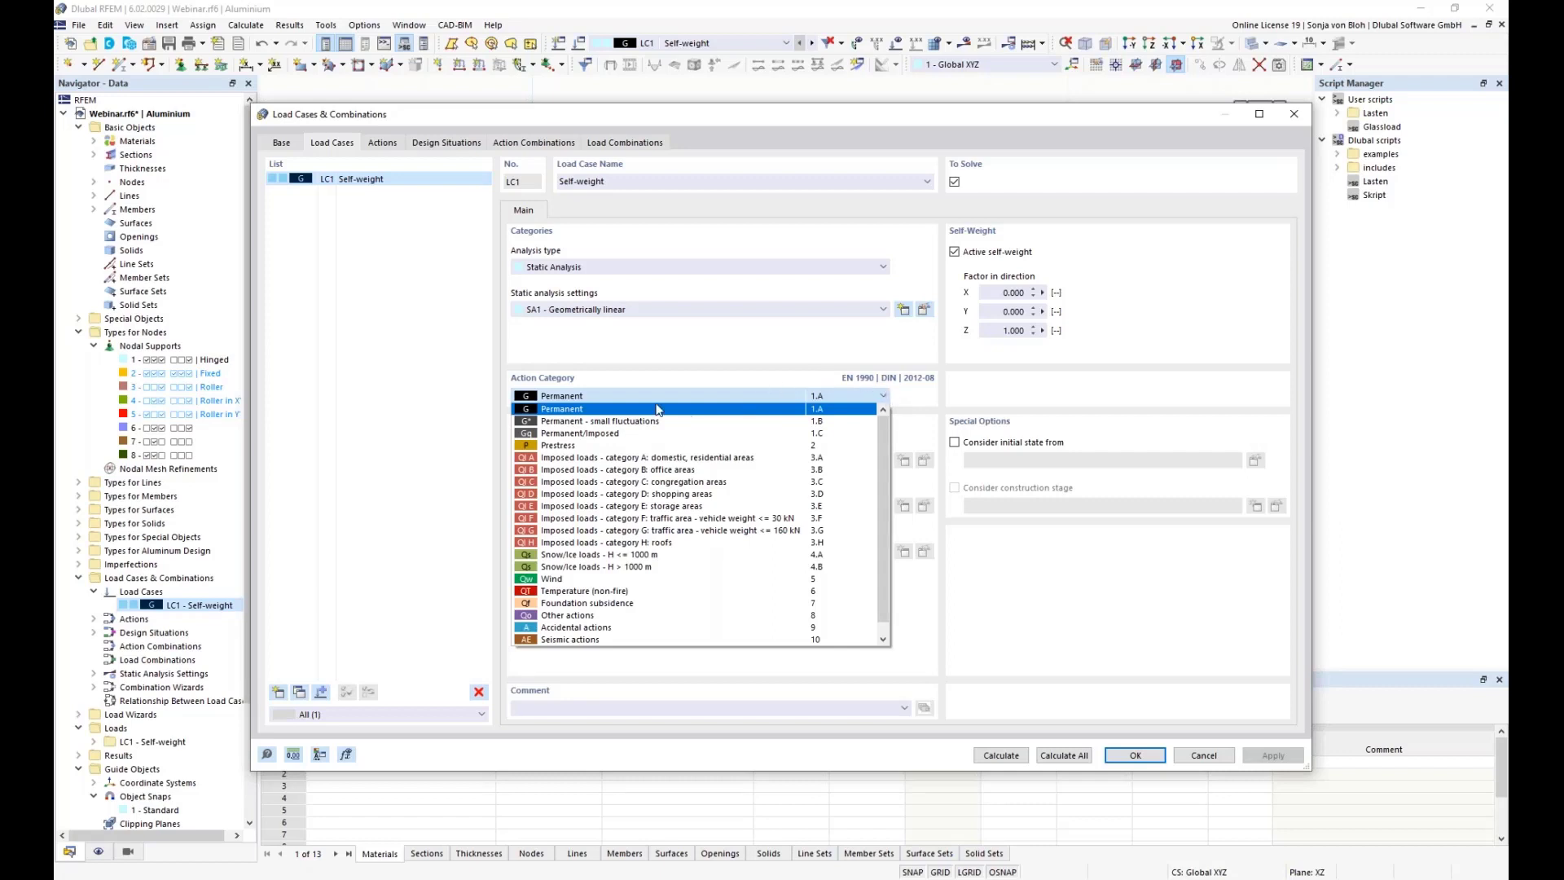
pyautogui.click(724, 385)
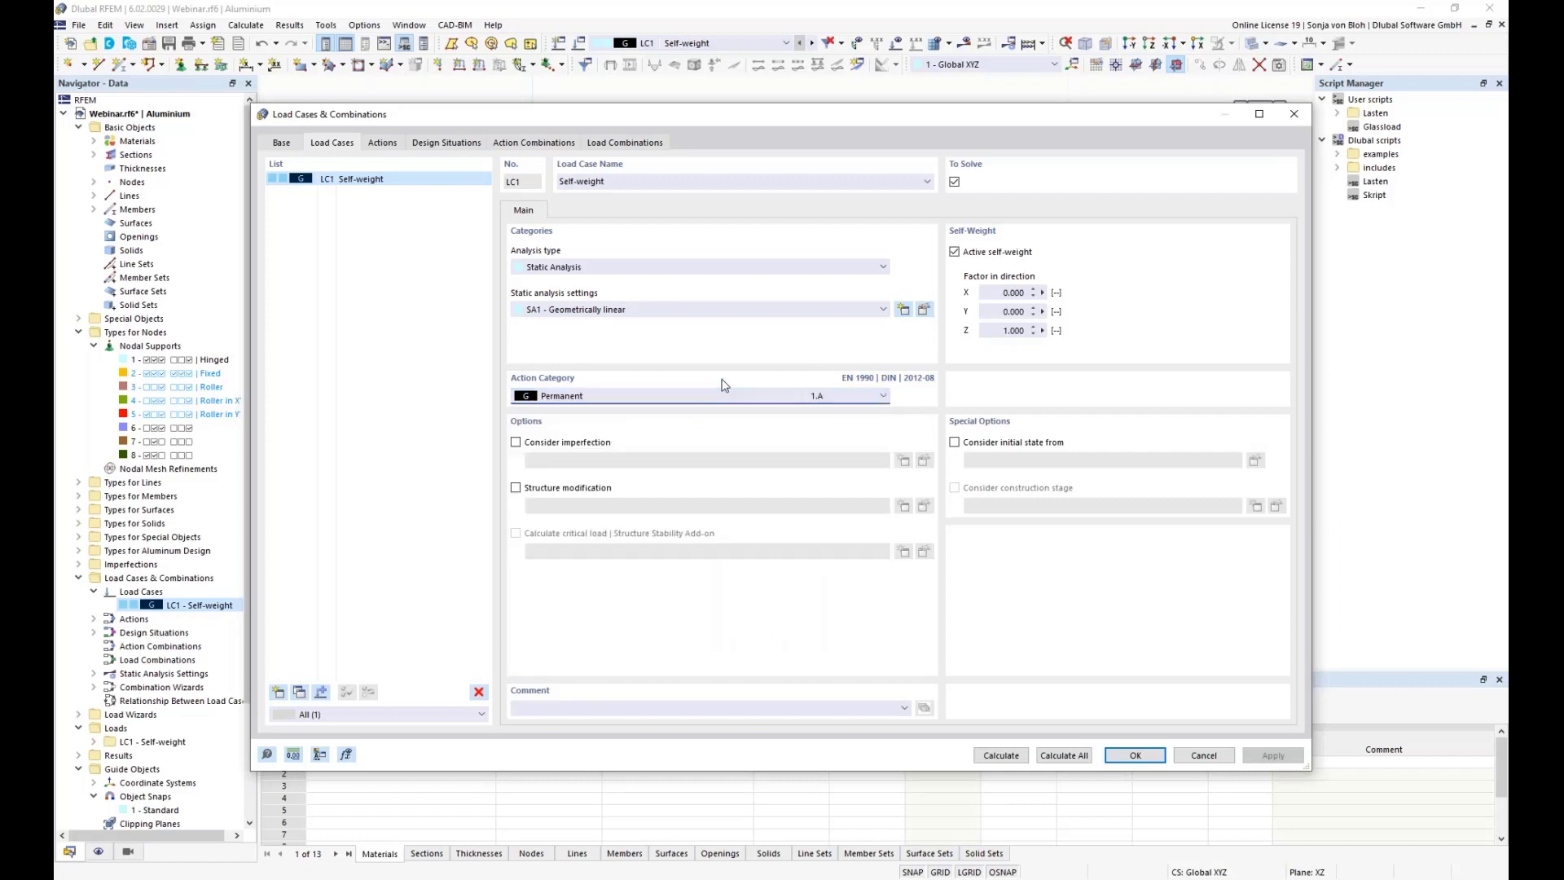
pyautogui.click(1131, 756)
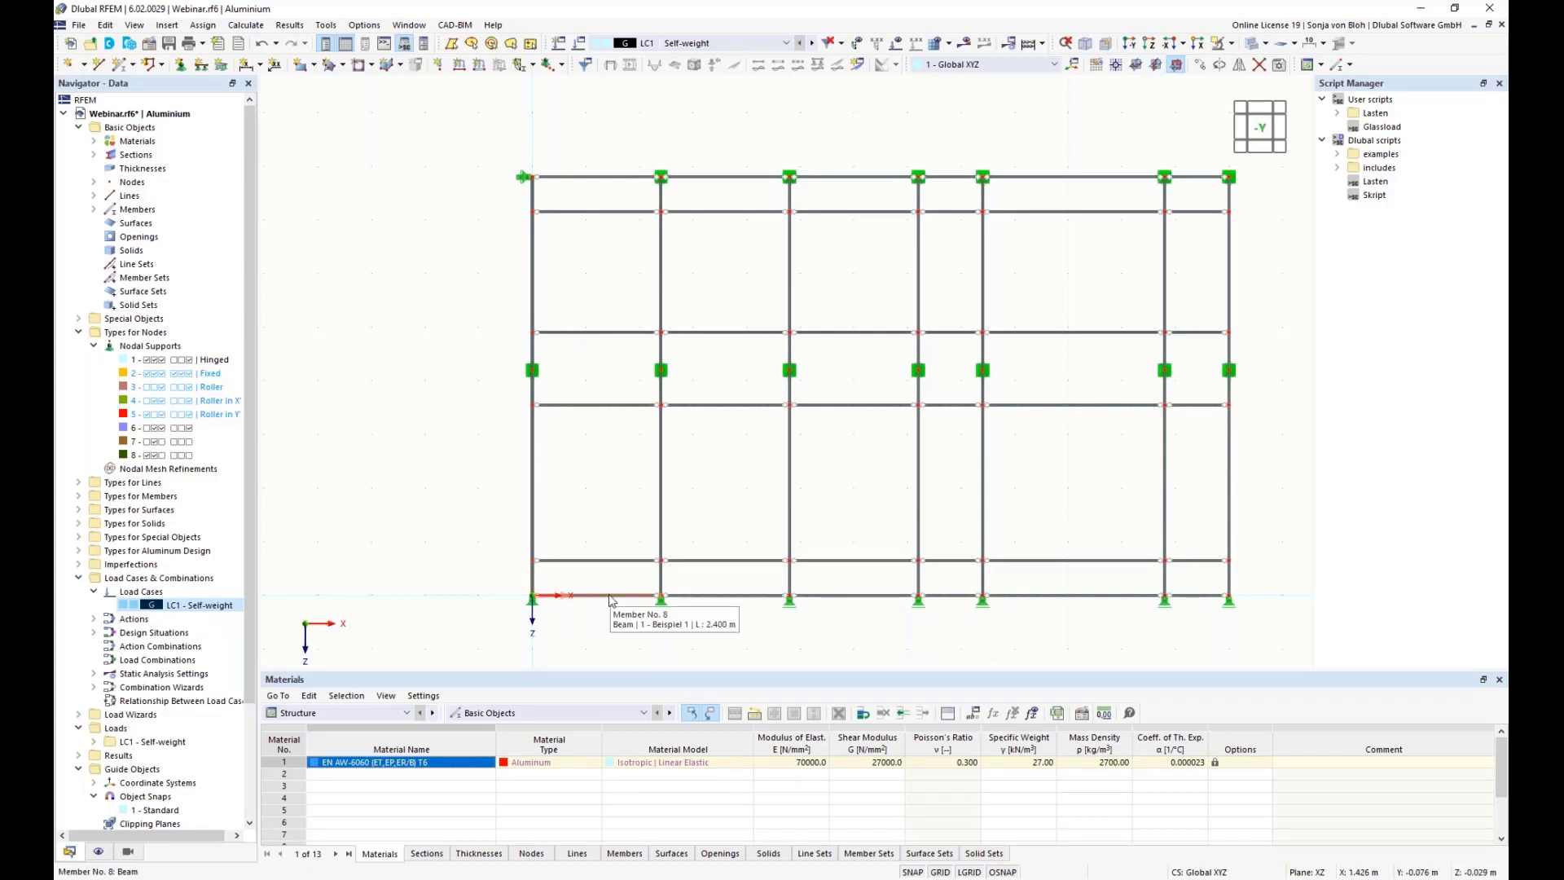
# - Start a new member load in LC1 - Self-weight as a force with the Concentrated - 2 × distribution
pyautogui.click(530, 580)
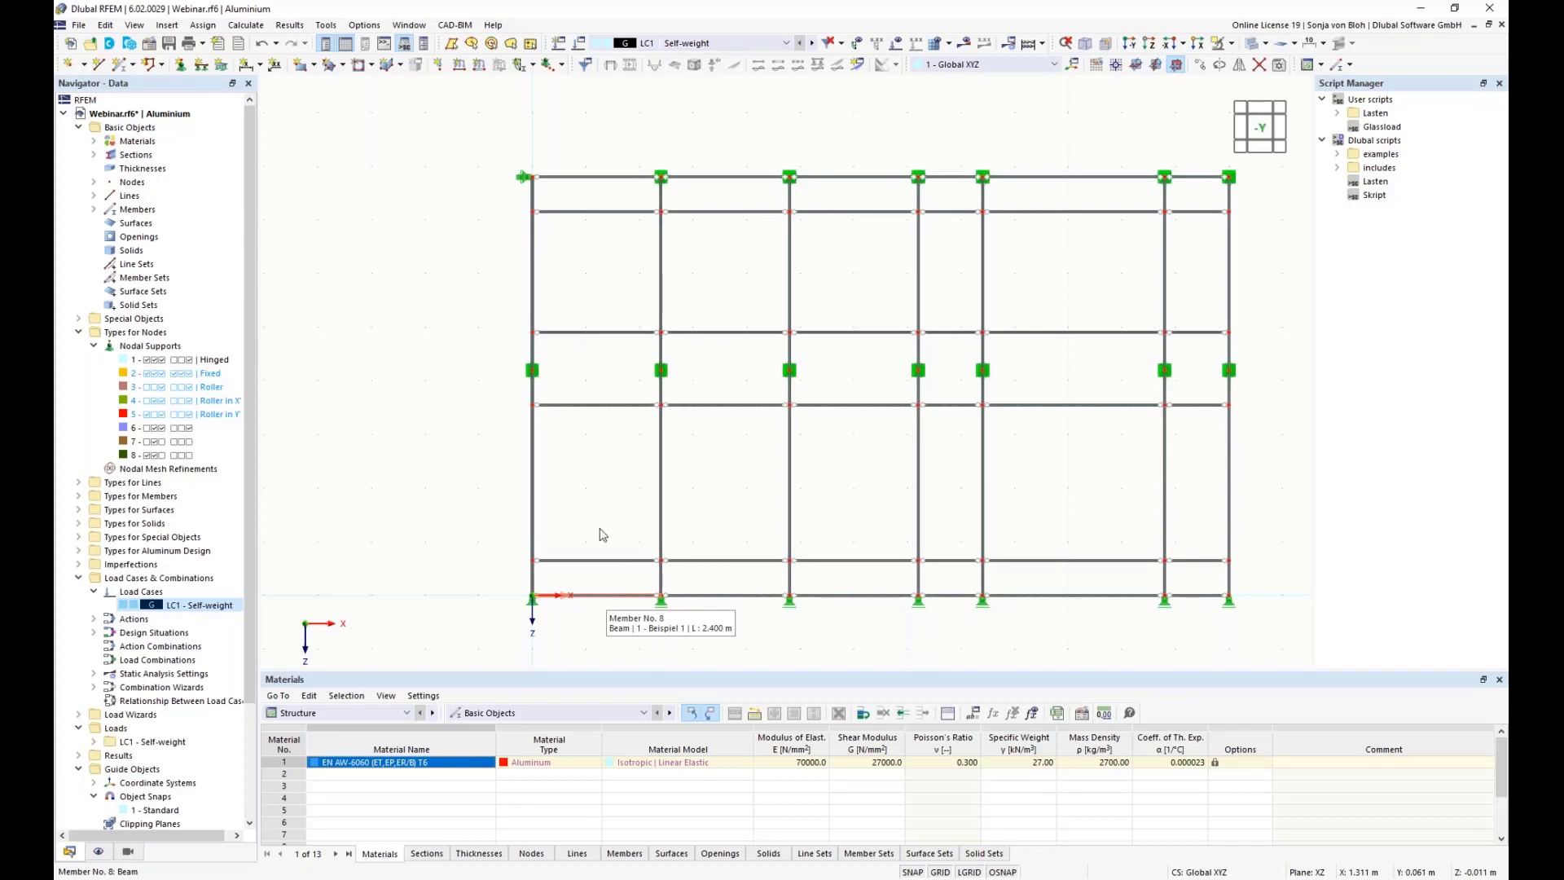
pyautogui.click(480, 66)
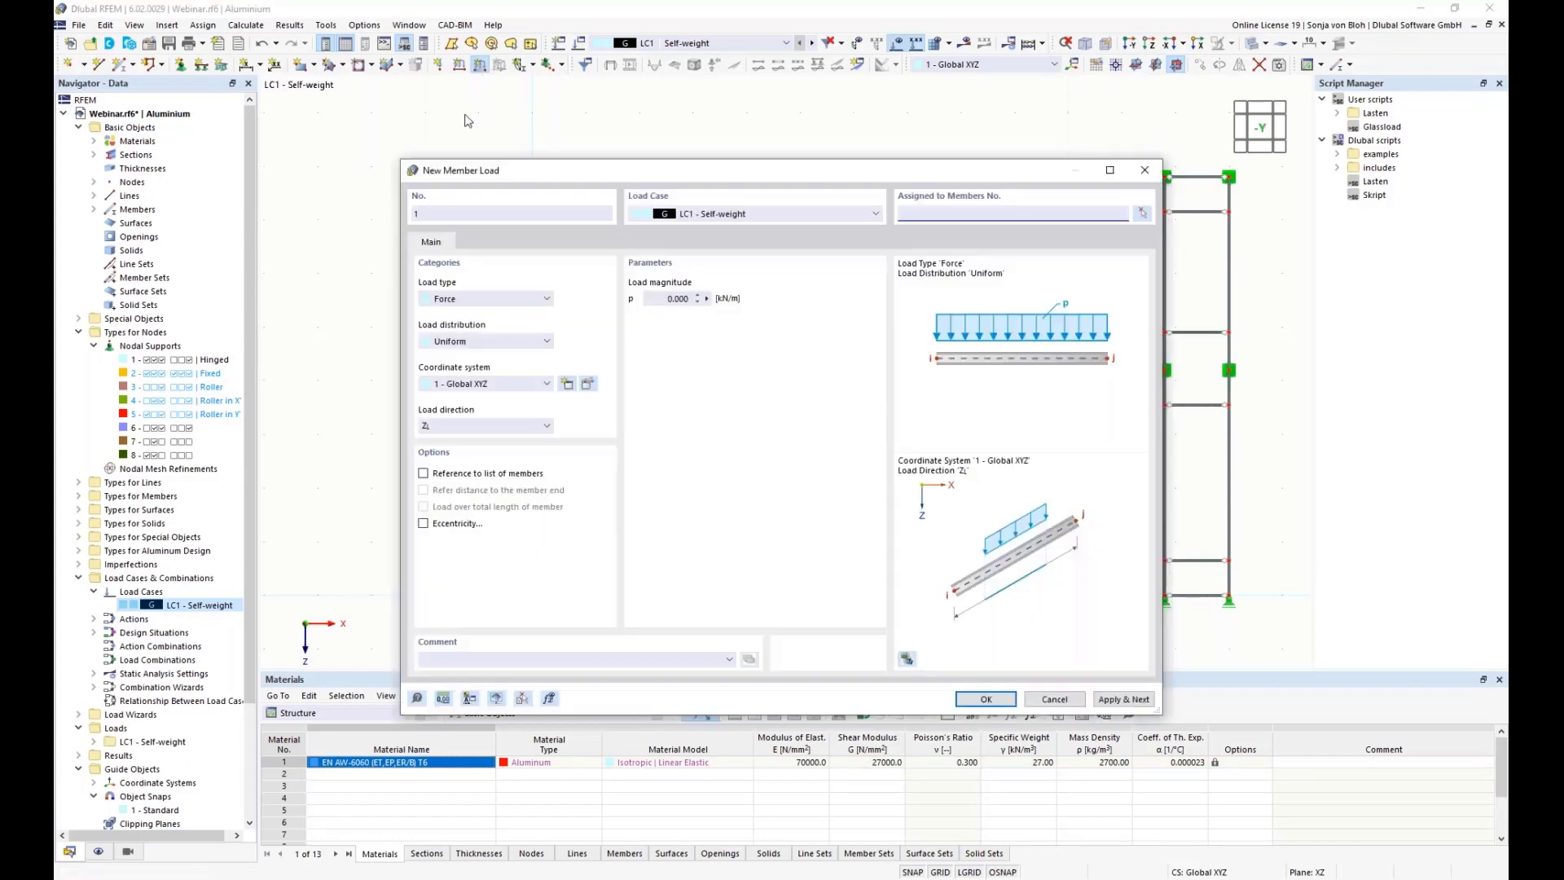
pyautogui.click(530, 341)
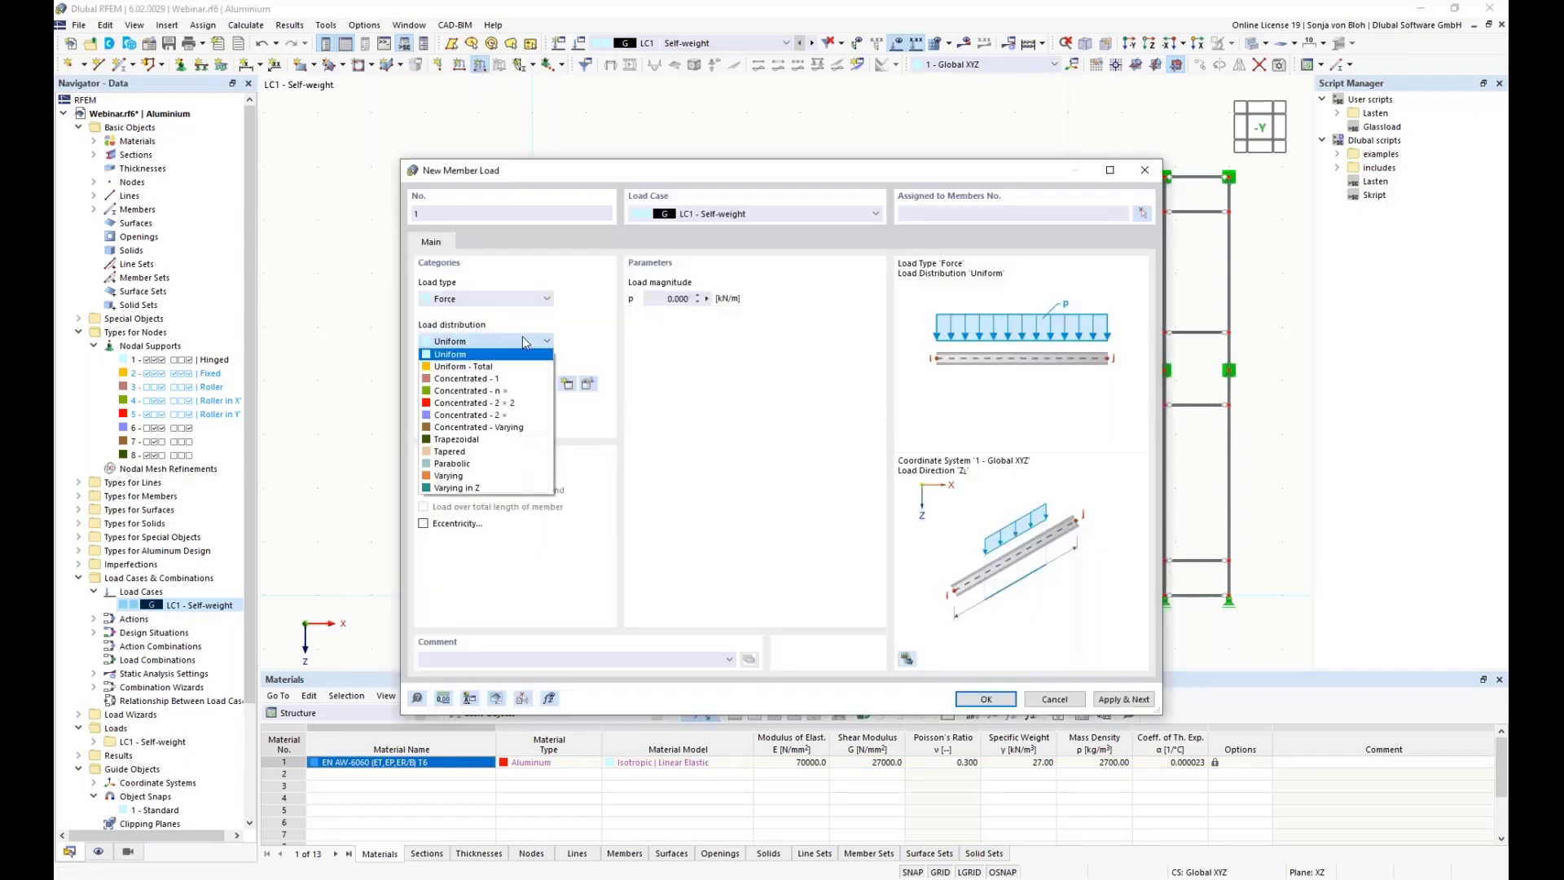
pyautogui.click(507, 415)
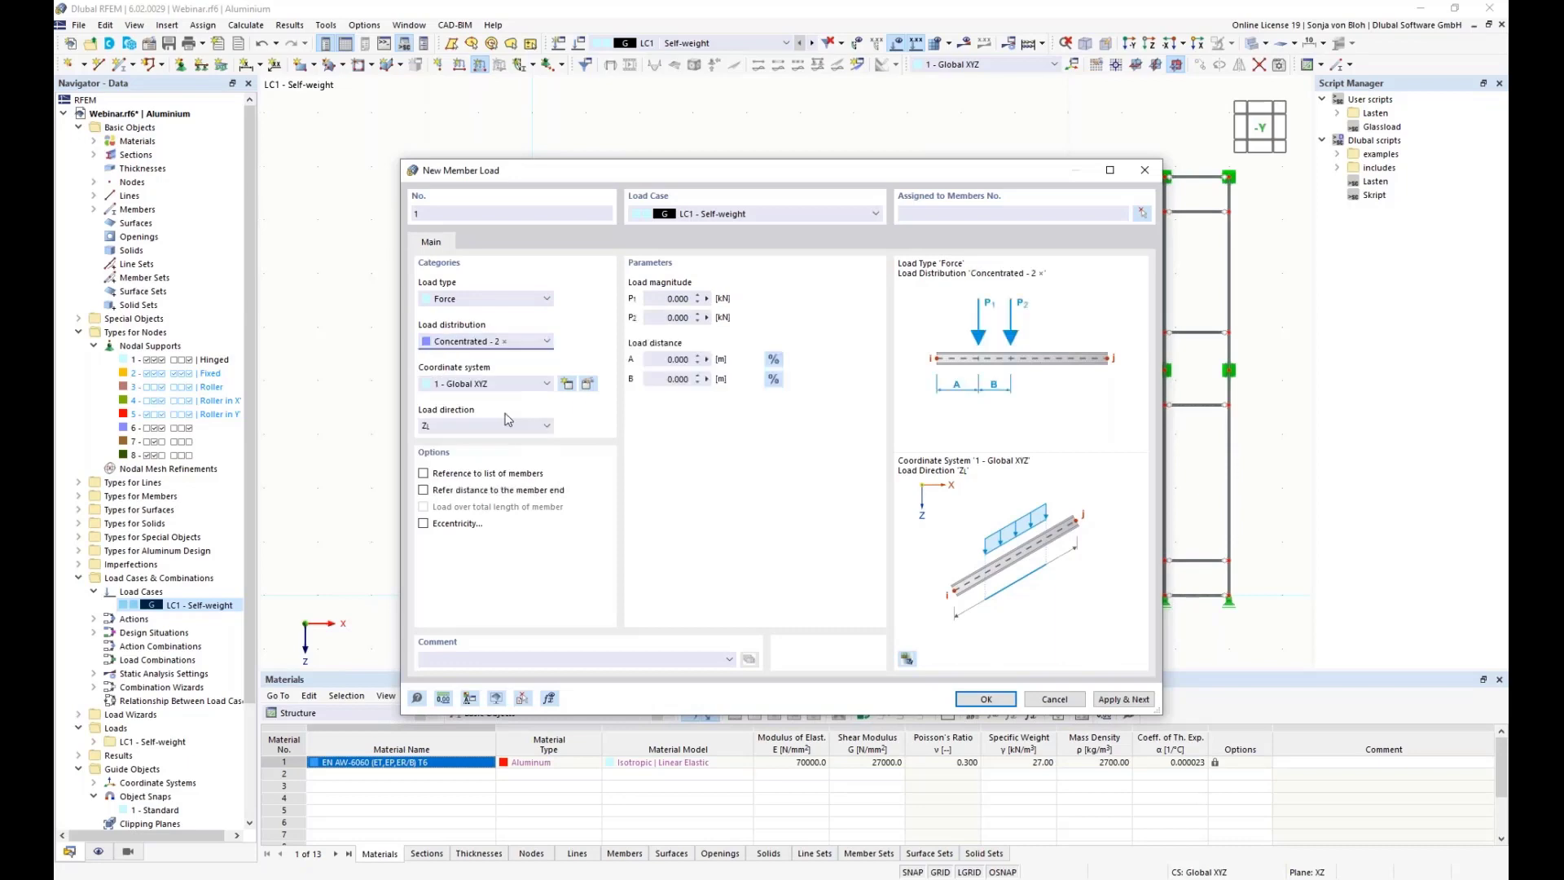
# - Set the load magnitudes to P1 = 2,4*0,65*0,3/2 kN and P2 = 0,234 kN
pyautogui.click(650, 298)
pyautogui.write('2,4')
pyautogui.write('*')
pyautogui.write('0,65')
pyautogui.write('*')
pyautogui.write('0,3')
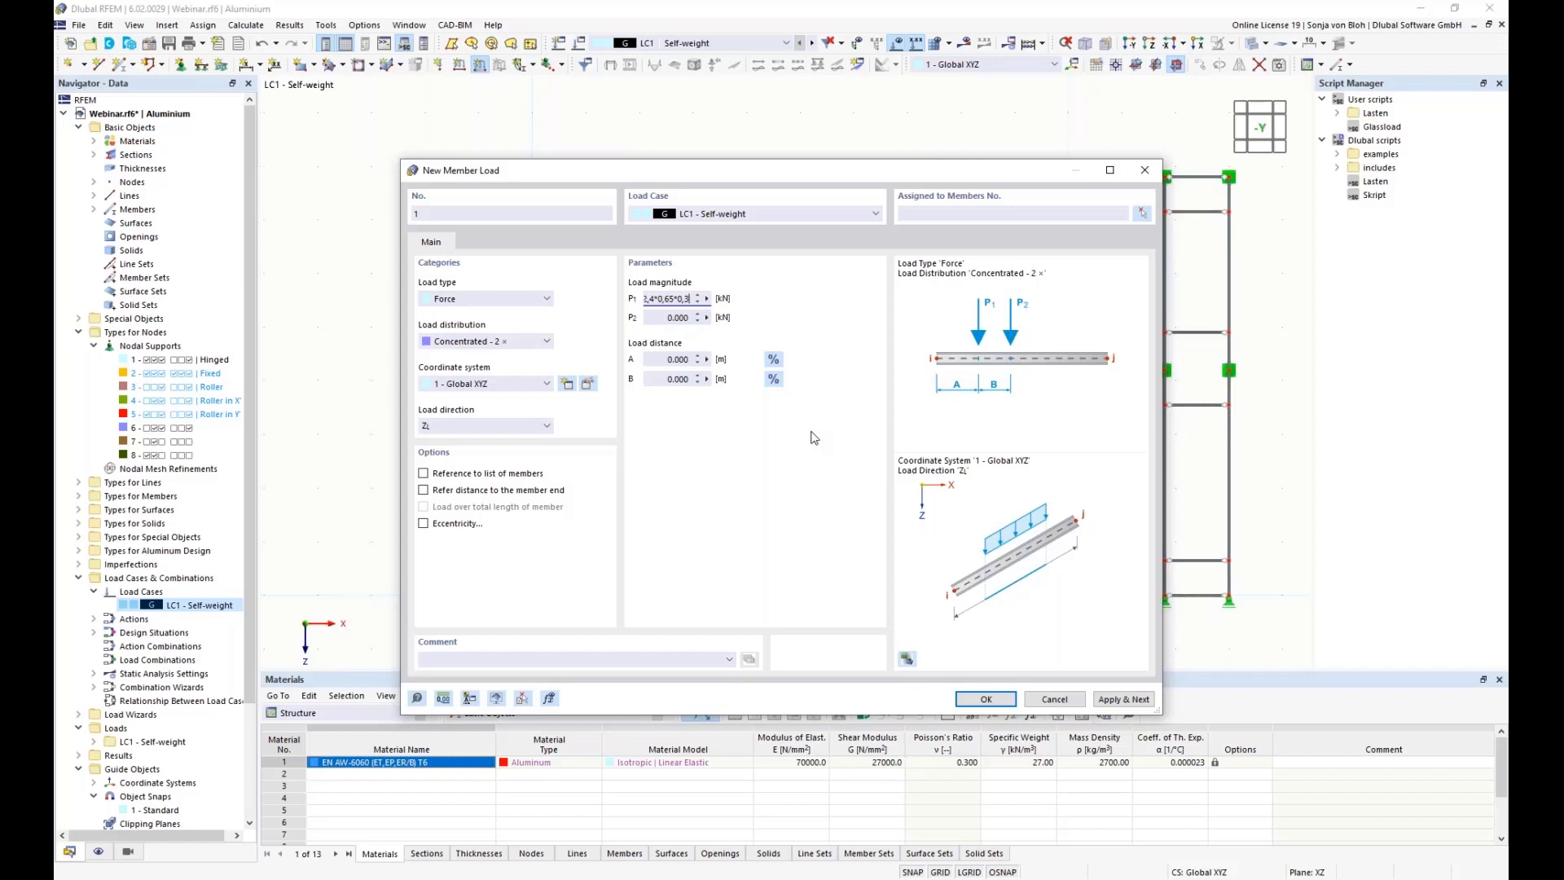
pyautogui.write('/')
pyautogui.write('2')
pyautogui.click(669, 318)
pyautogui.moveTo(670, 317); pyautogui.dragTo(725, 323)
pyautogui.write('0,234')
# - Set load distance A to 0.15 m and load distance B to 2.1 m, the member length less both block recesses
pyautogui.click(658, 359)
pyautogui.write('0,15')
pyautogui.press('Tab')
pyautogui.write('2,4')
pyautogui.write('0,15')
pyautogui.click(673, 360)
# - Enable eccentricity for the member load, referenced to the shear center with an ez offset of 120 mm at the member start
pyautogui.click(423, 523)
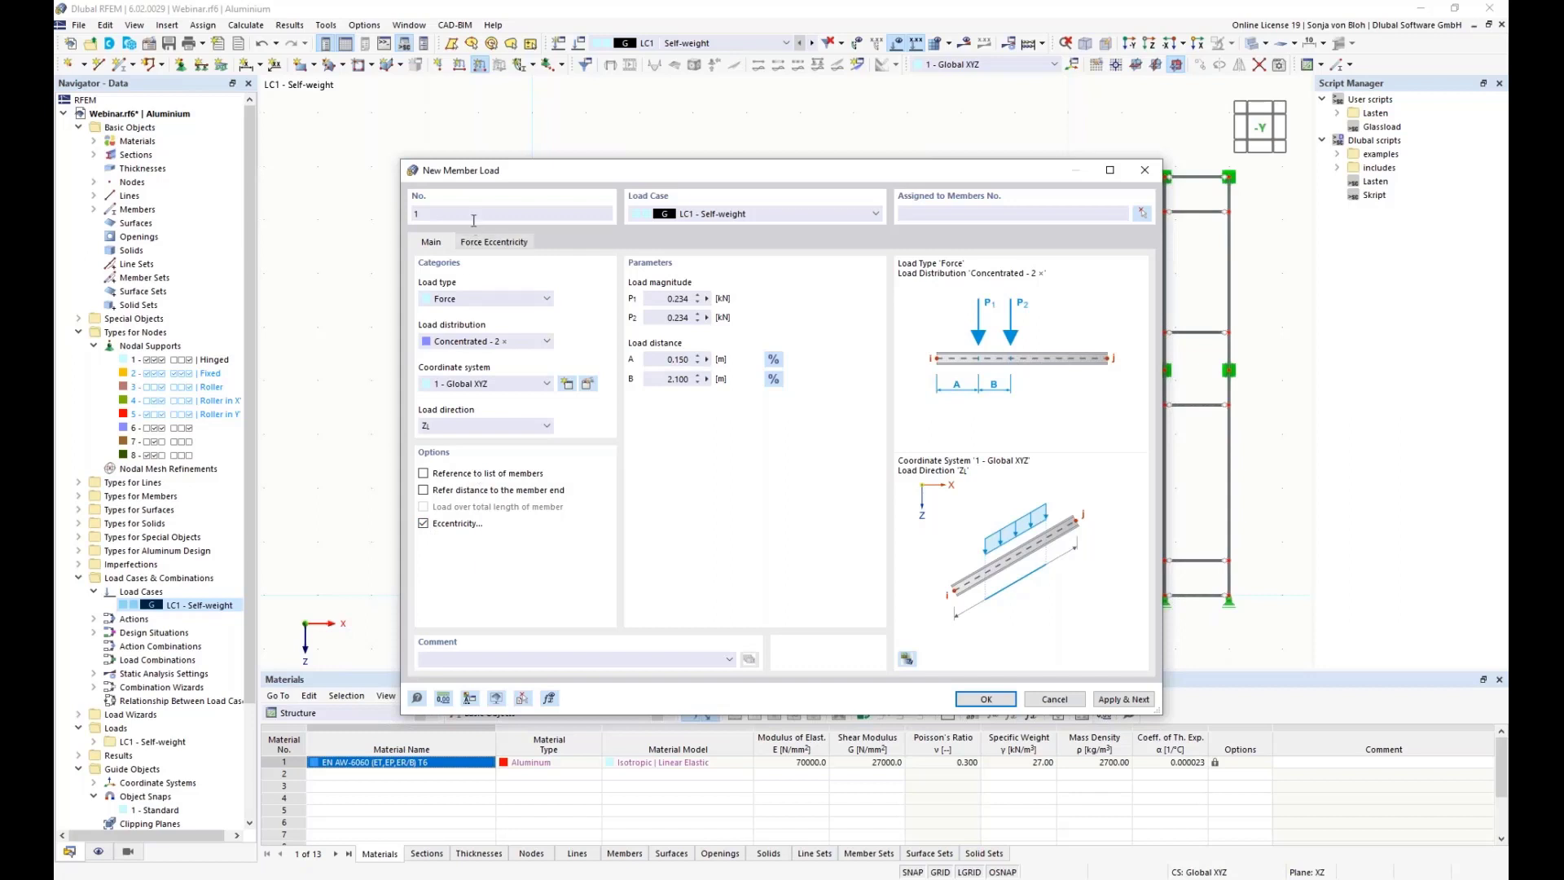
pyautogui.click(489, 243)
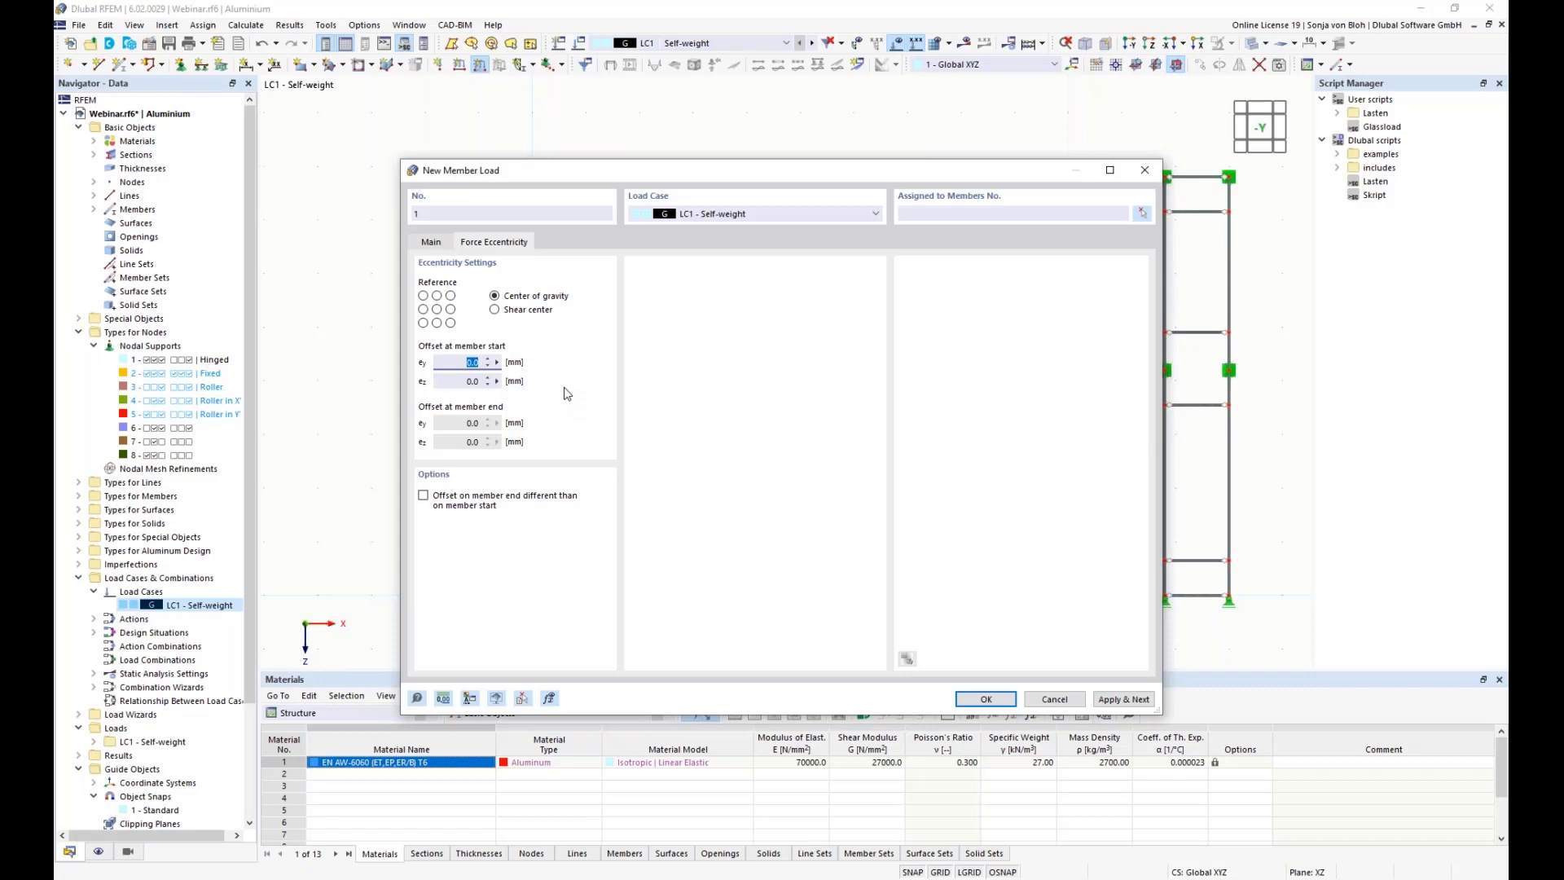
pyautogui.click(494, 310)
pyautogui.click(458, 382)
pyautogui.write('120')
# - Accept the member load and assign it to member 8, the bottom-edge beam starting at the origin
pyautogui.click(985, 699)
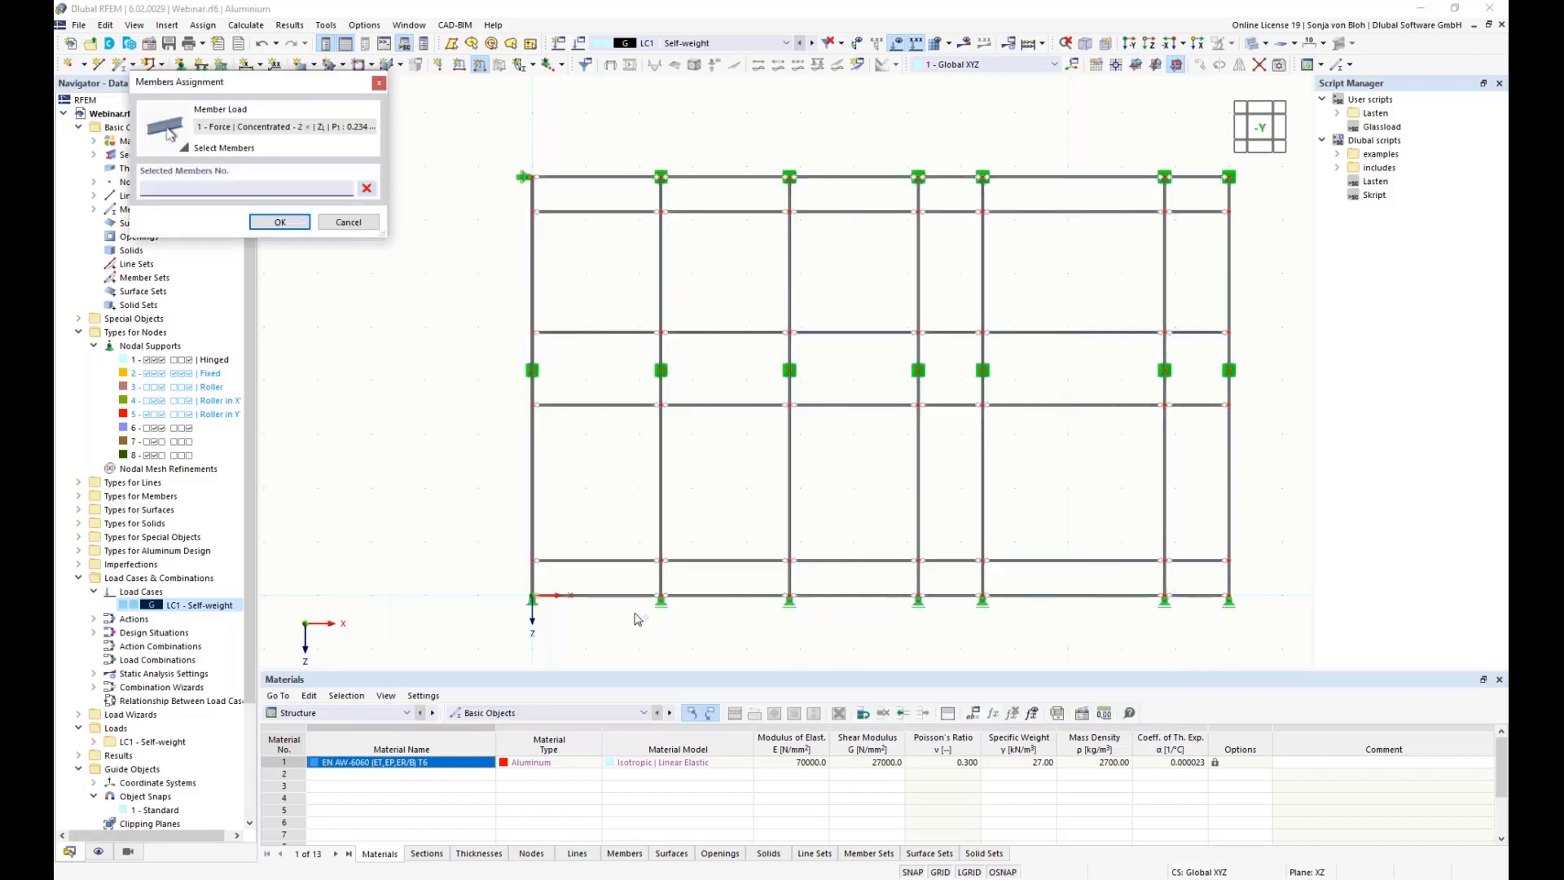
pyautogui.click(612, 597)
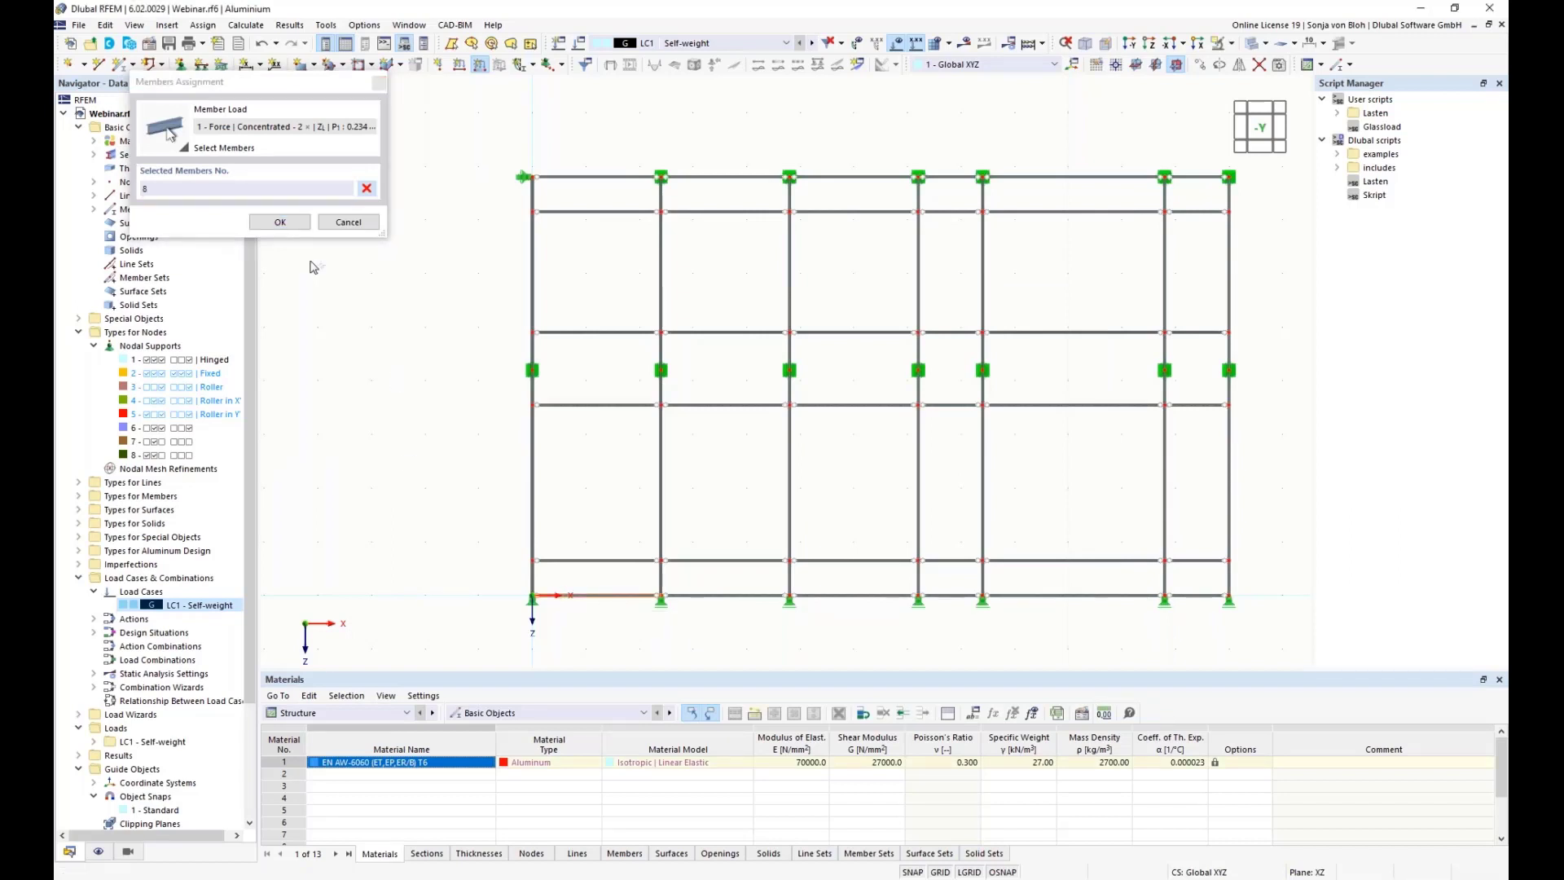
pyautogui.click(279, 221)
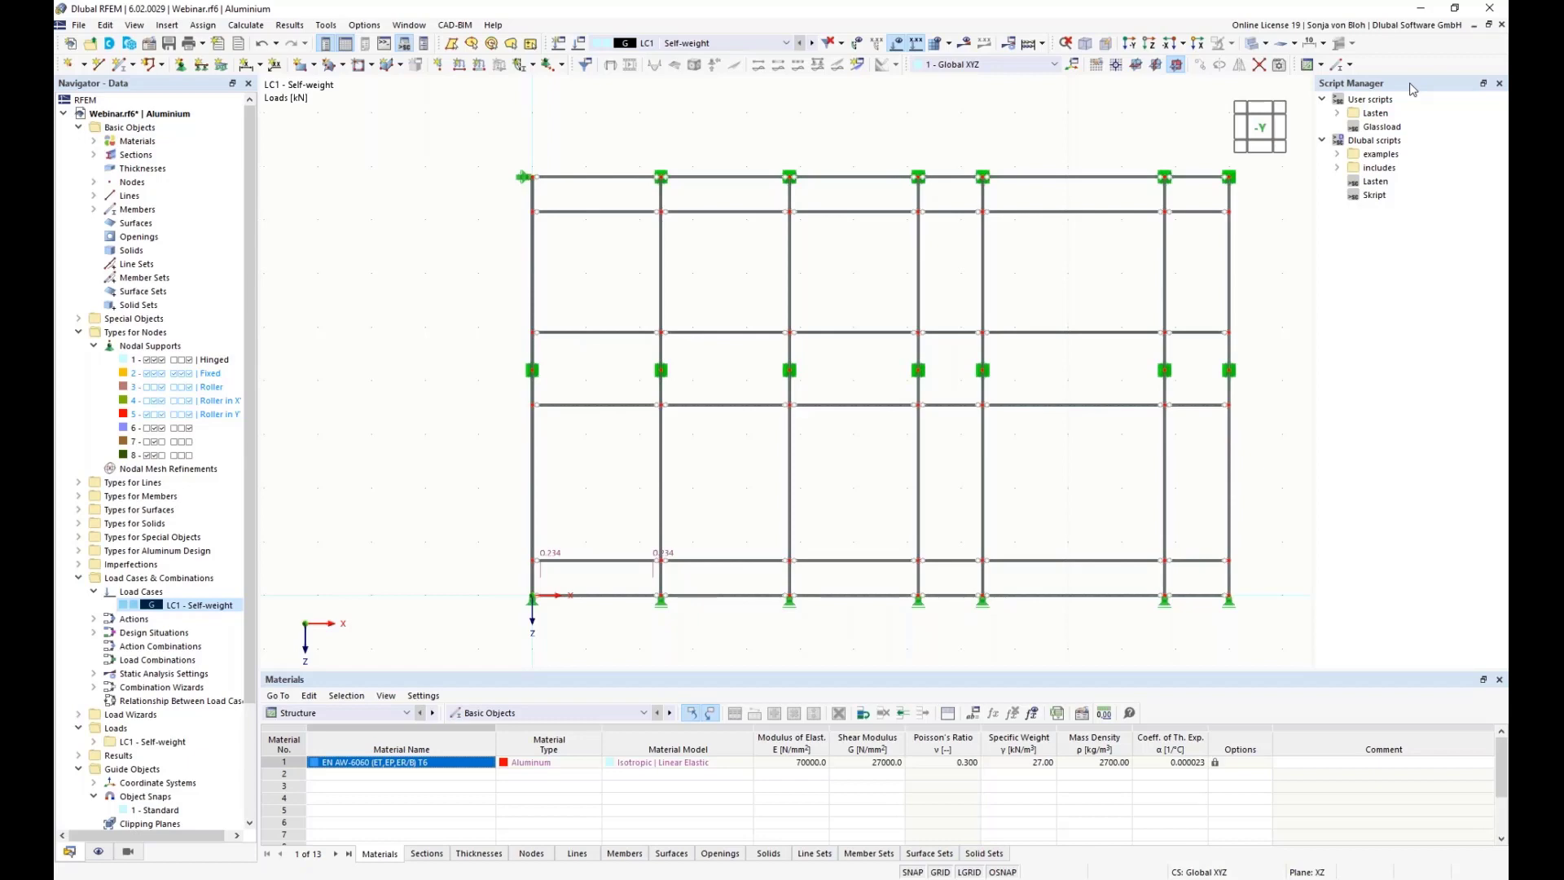
# - View the options for user scripts, and open the Glassload script's properties to show its XML argument definitions
pyautogui.rightClick(1387, 99)
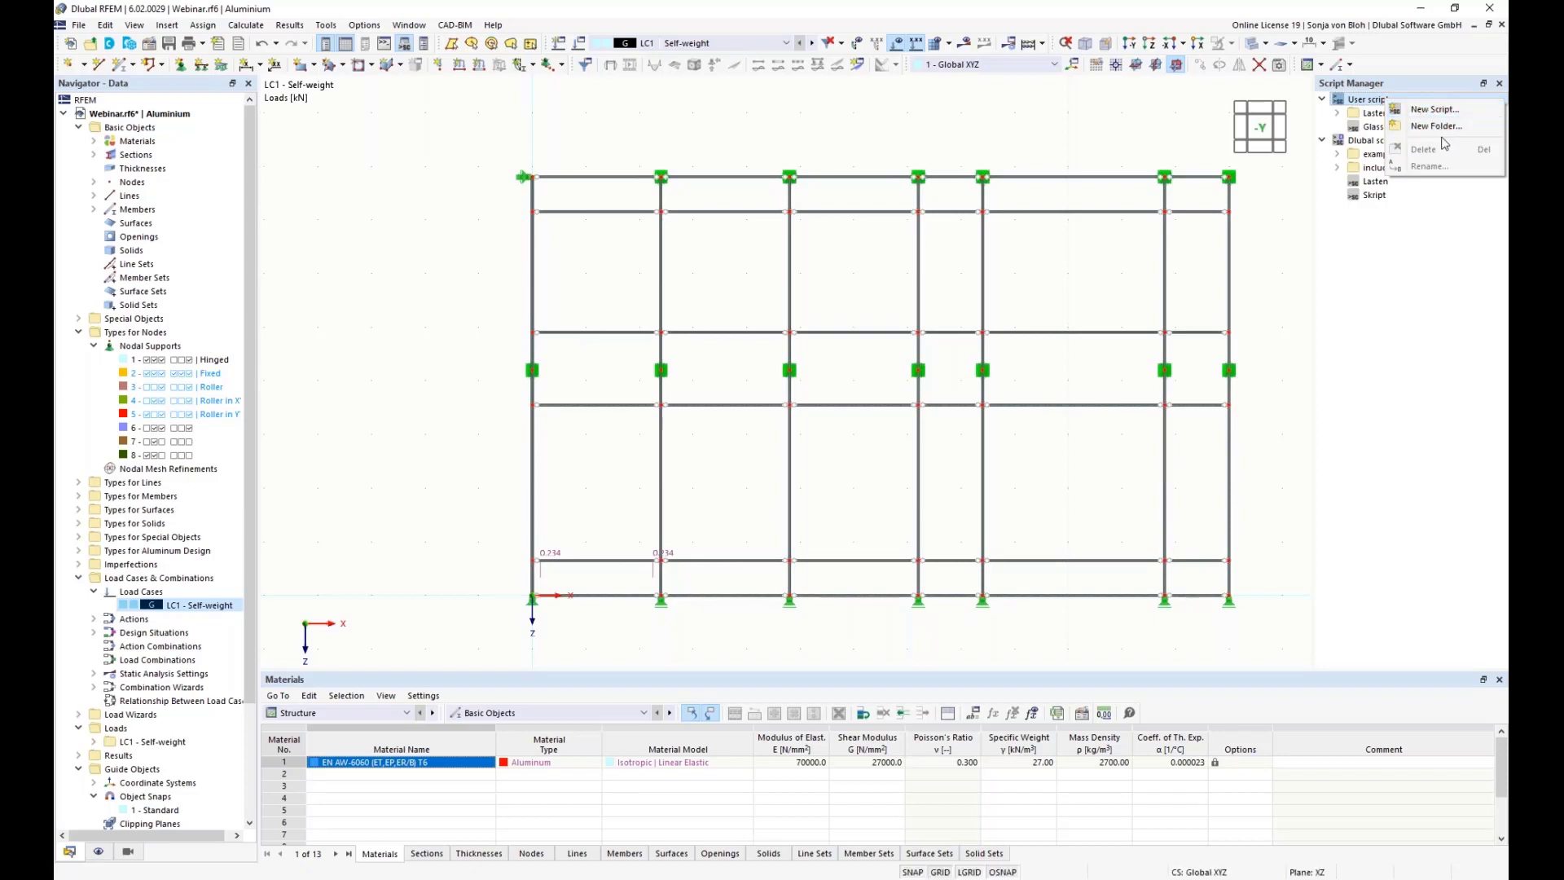
pyautogui.click(1421, 340)
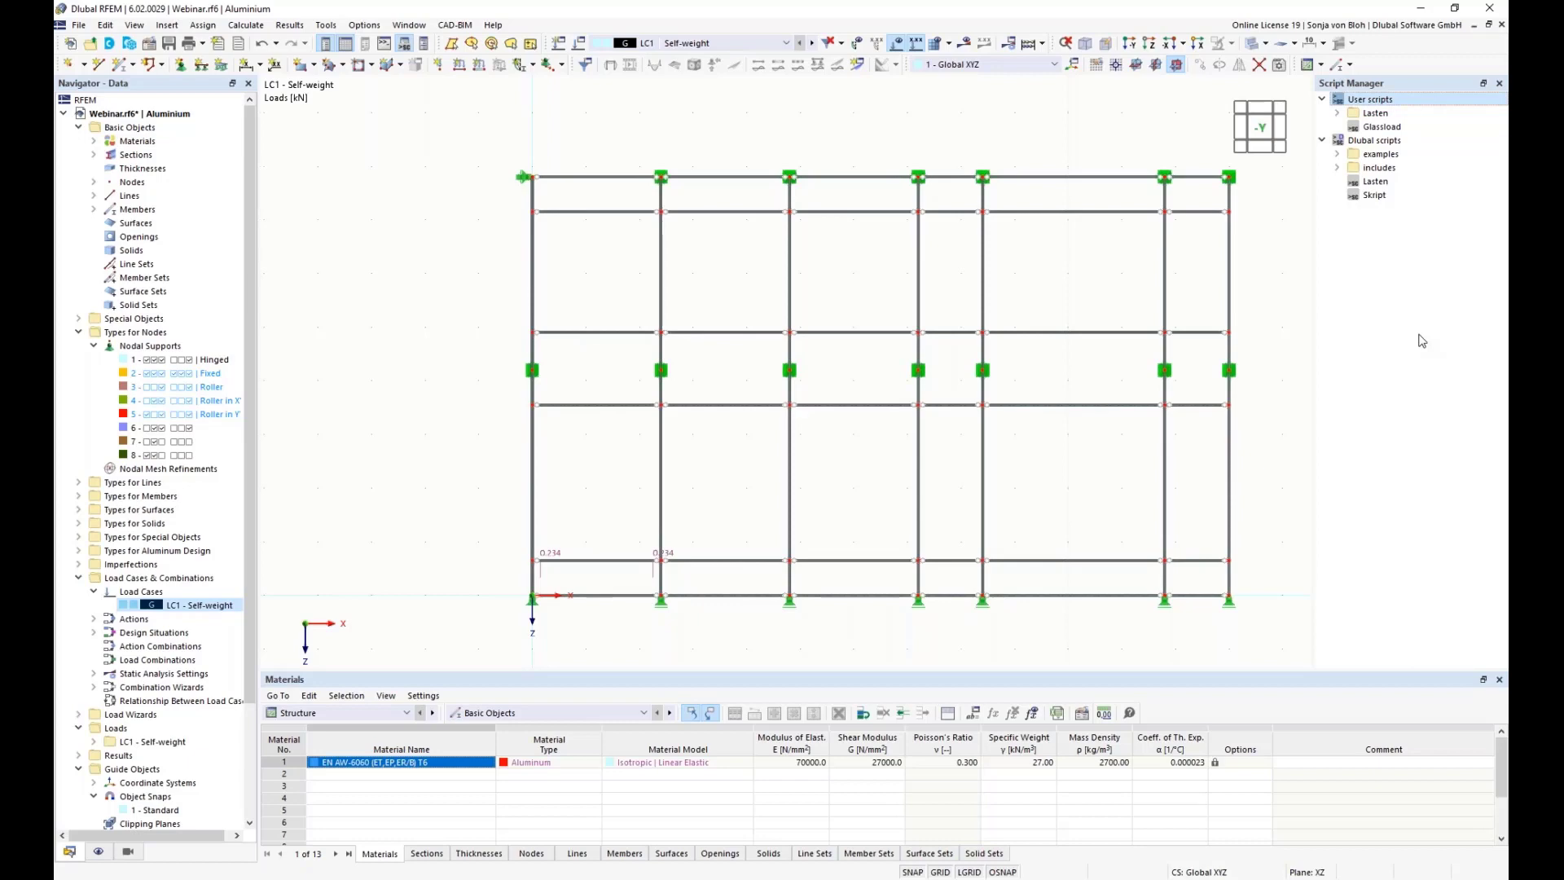
pyautogui.rightClick(1393, 128)
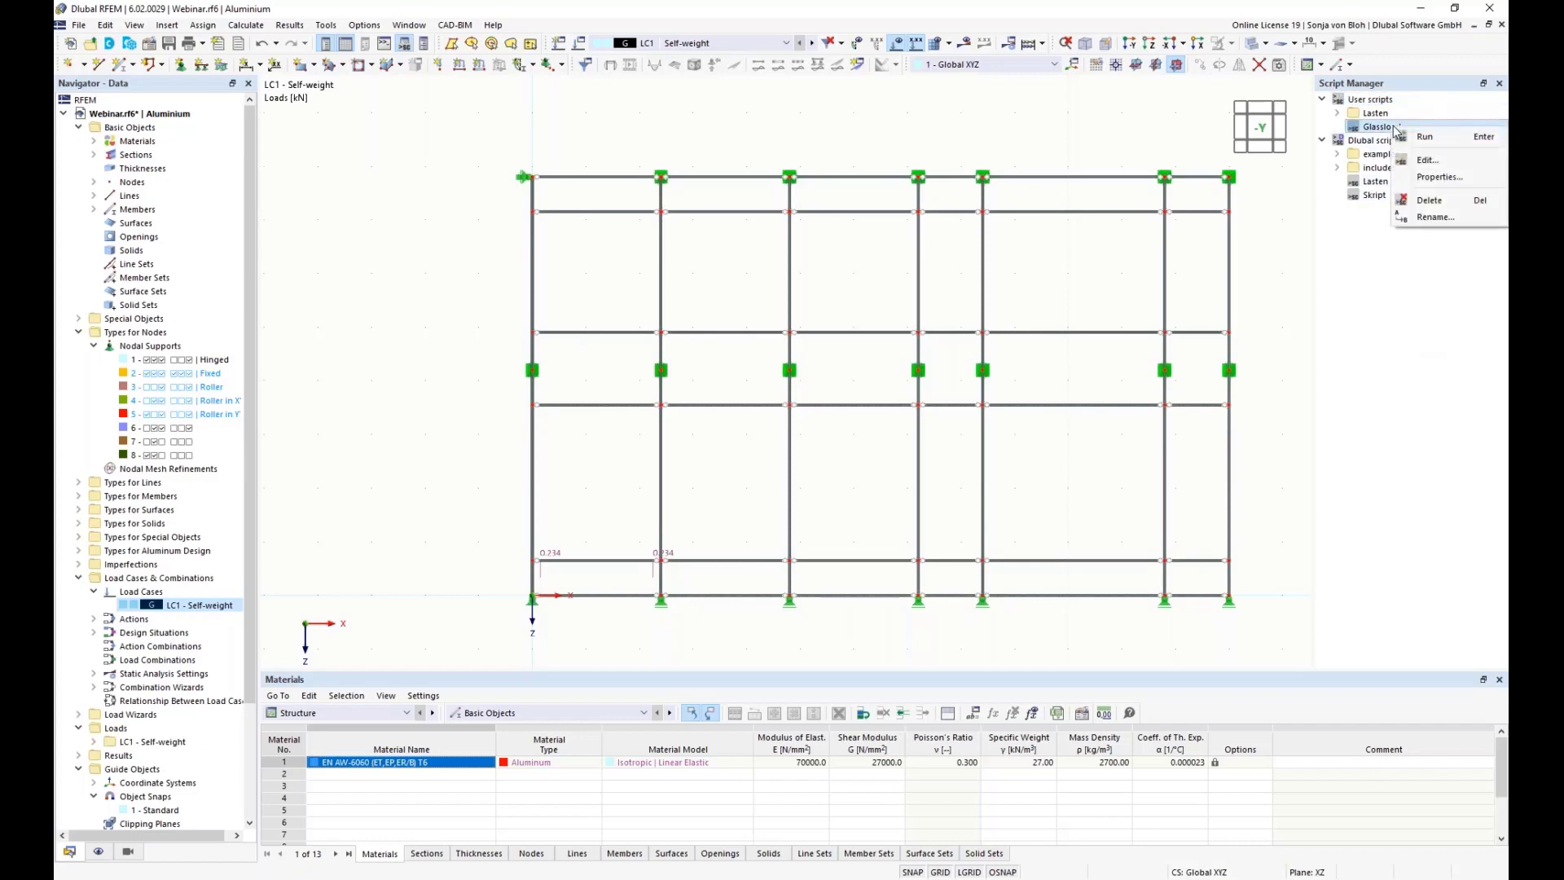
pyautogui.click(1425, 177)
pyautogui.moveTo(837, 185); pyautogui.dragTo(1233, 134)
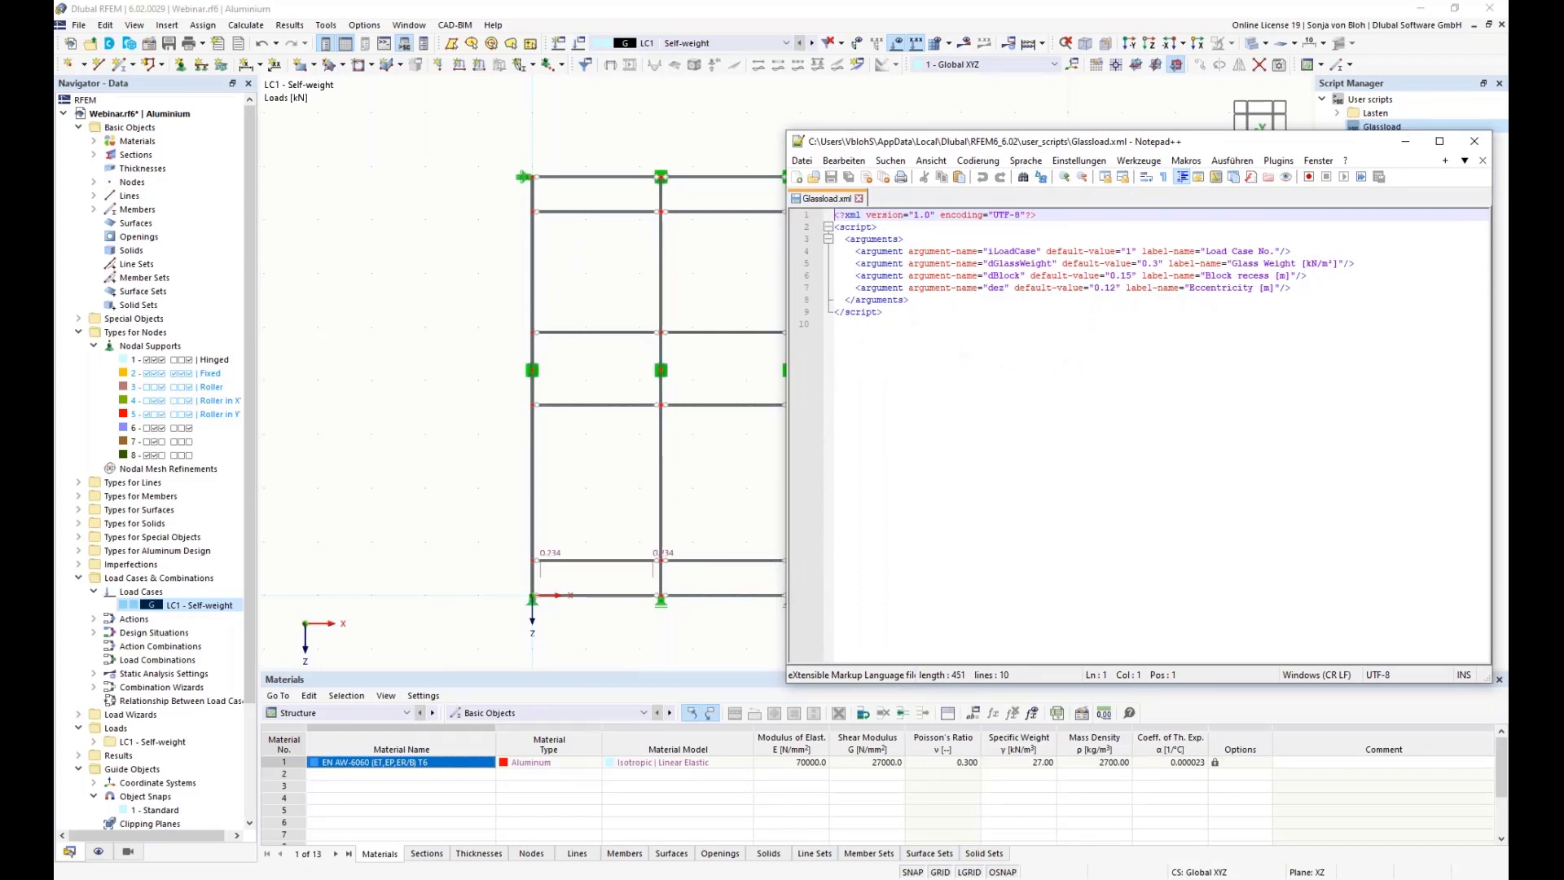
# - Compare the Load Case No. argument's name, default value and label in the XML with the script input form in Glassload.png
pyautogui.hotkey('alt', 'Tab')
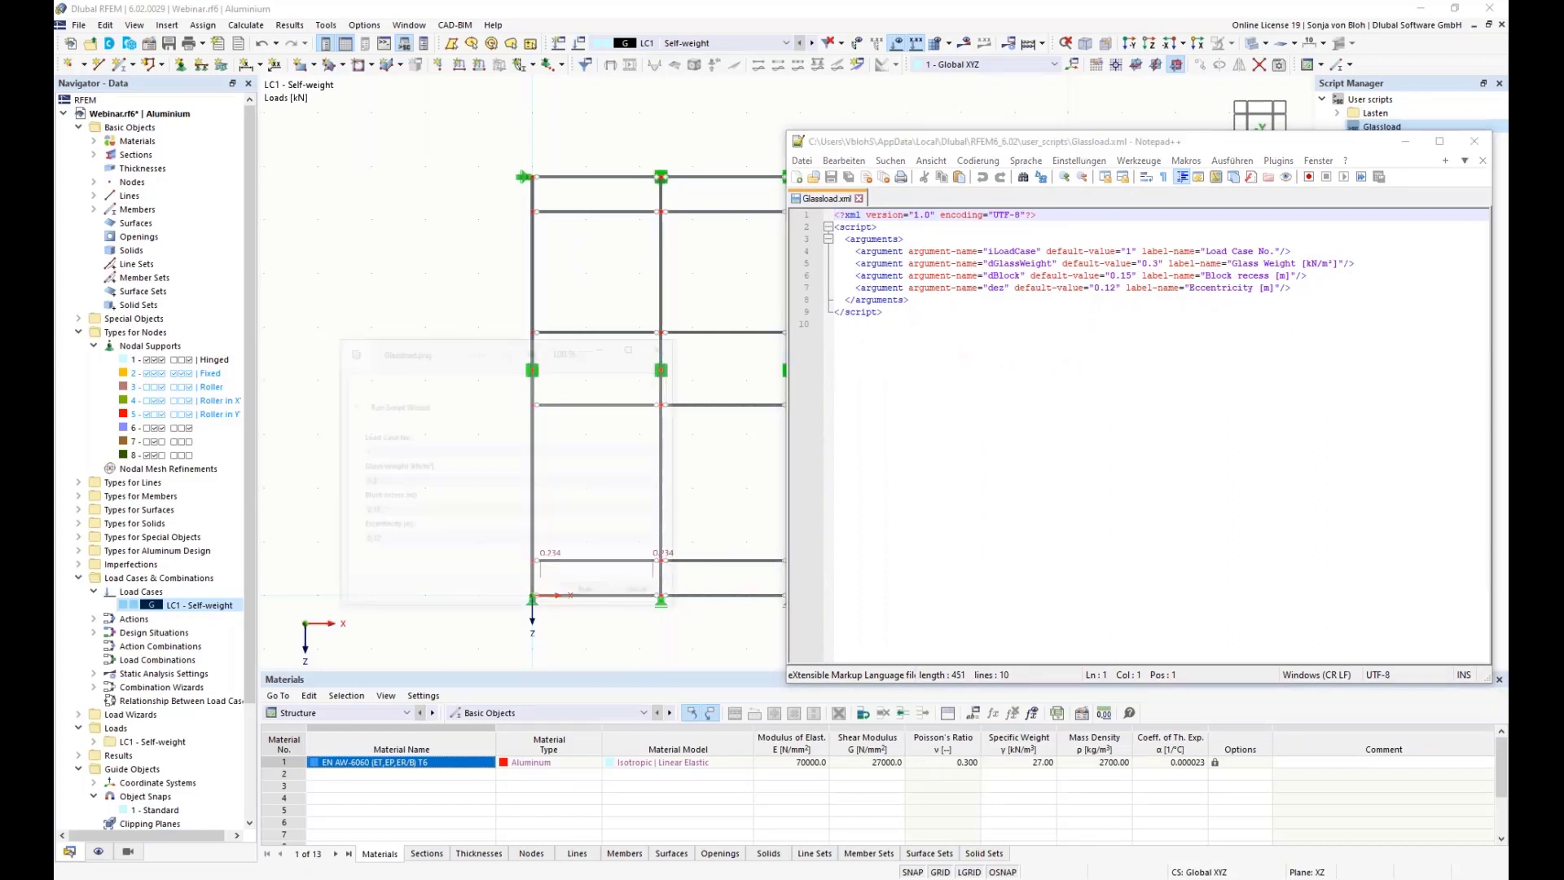
pyautogui.moveTo(480, 218); pyautogui.dragTo(508, 197)
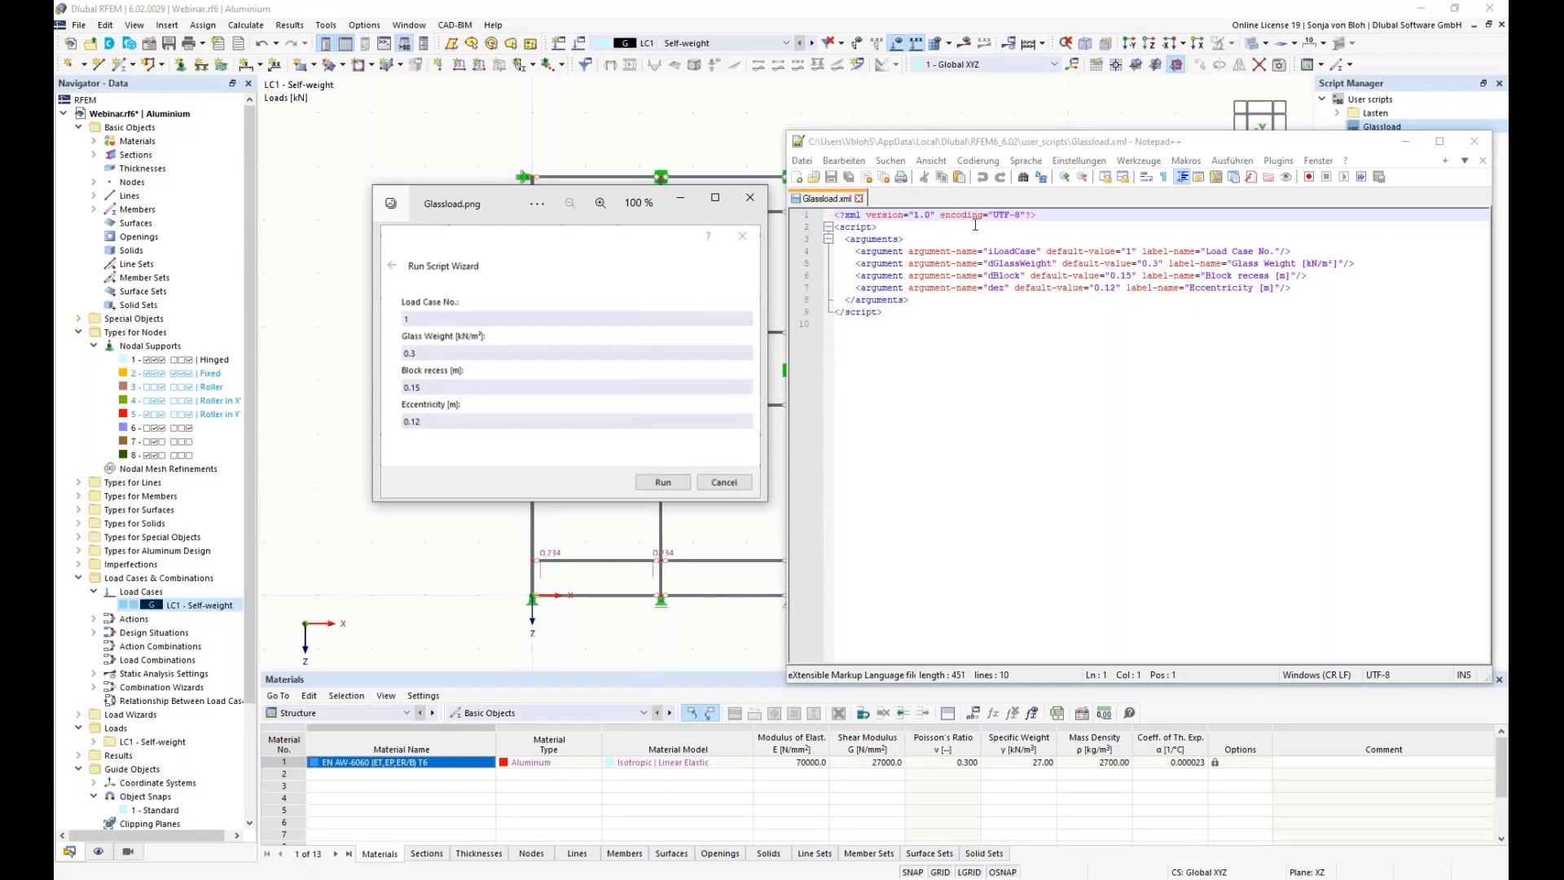
pyautogui.moveTo(909, 250); pyautogui.dragTo(978, 251)
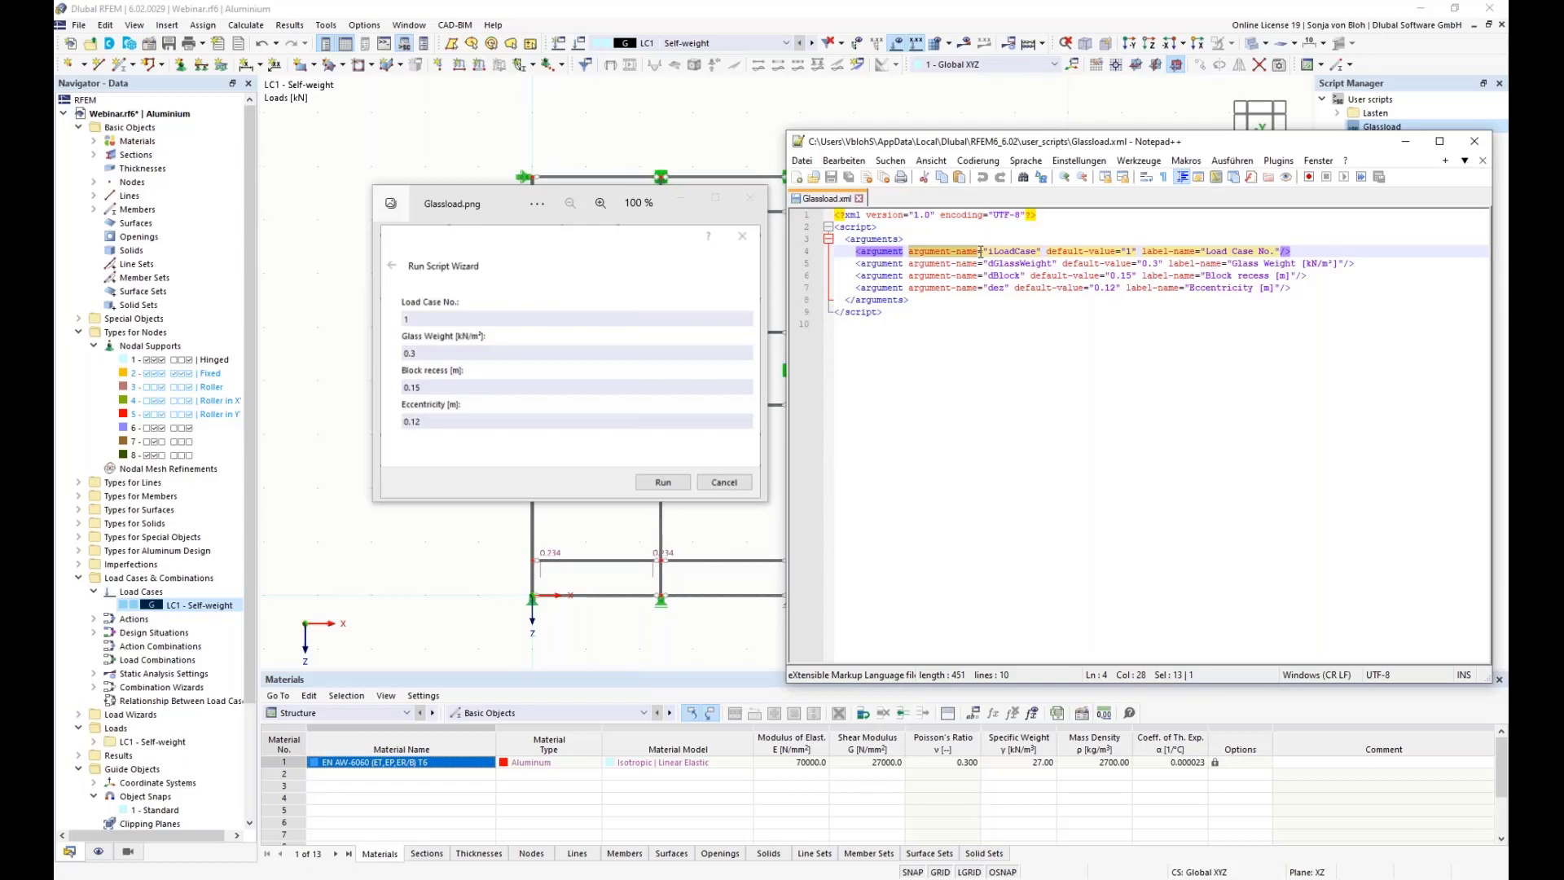
pyautogui.moveTo(1047, 251); pyautogui.dragTo(1122, 251)
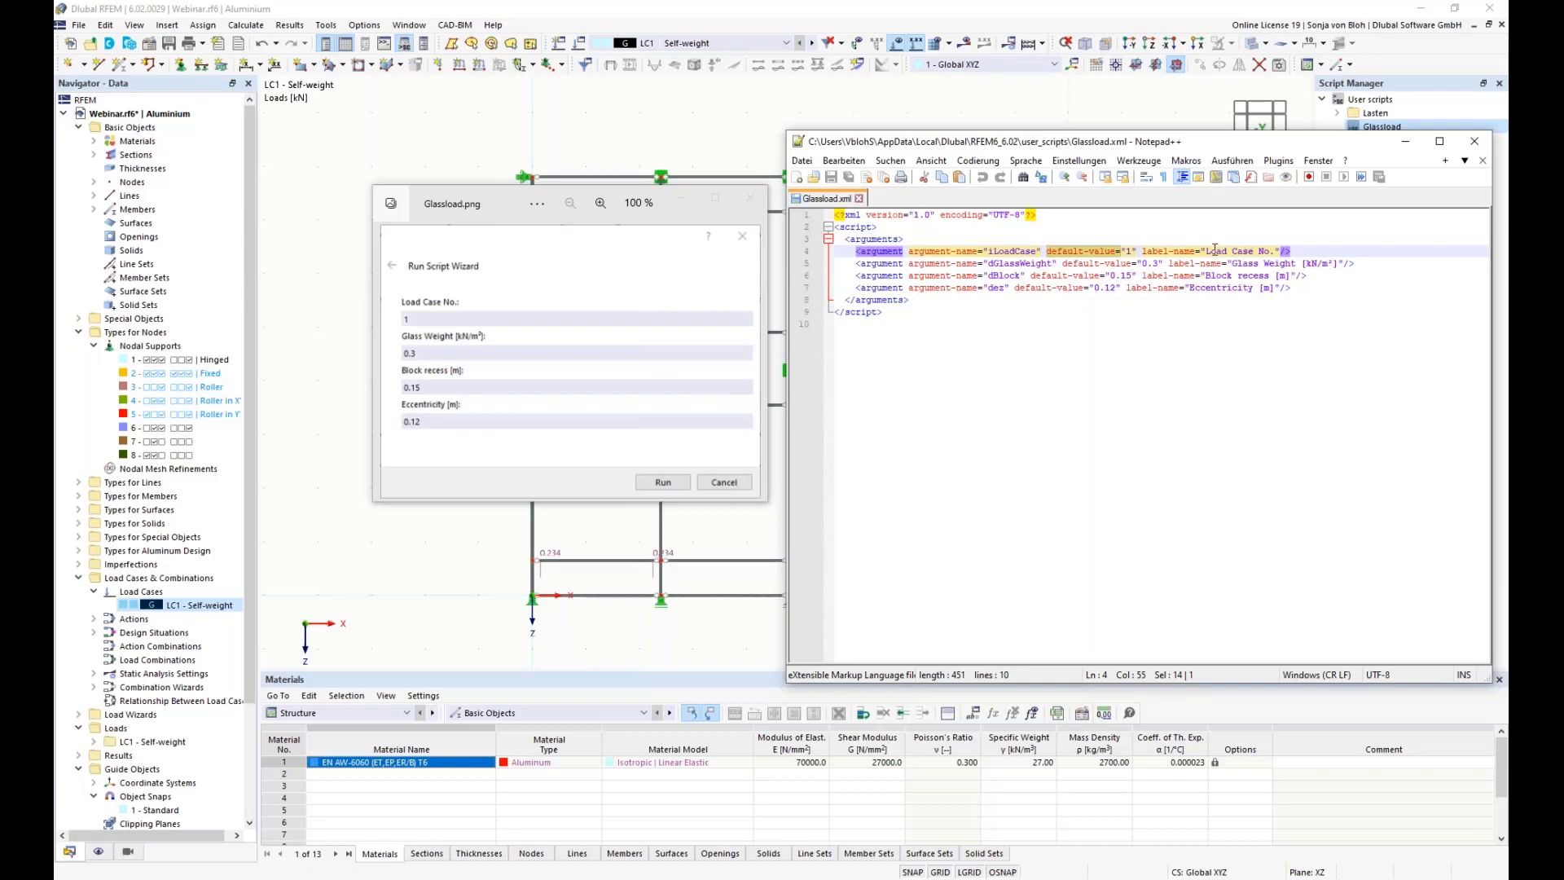
pyautogui.moveTo(1208, 252); pyautogui.dragTo(1276, 251)
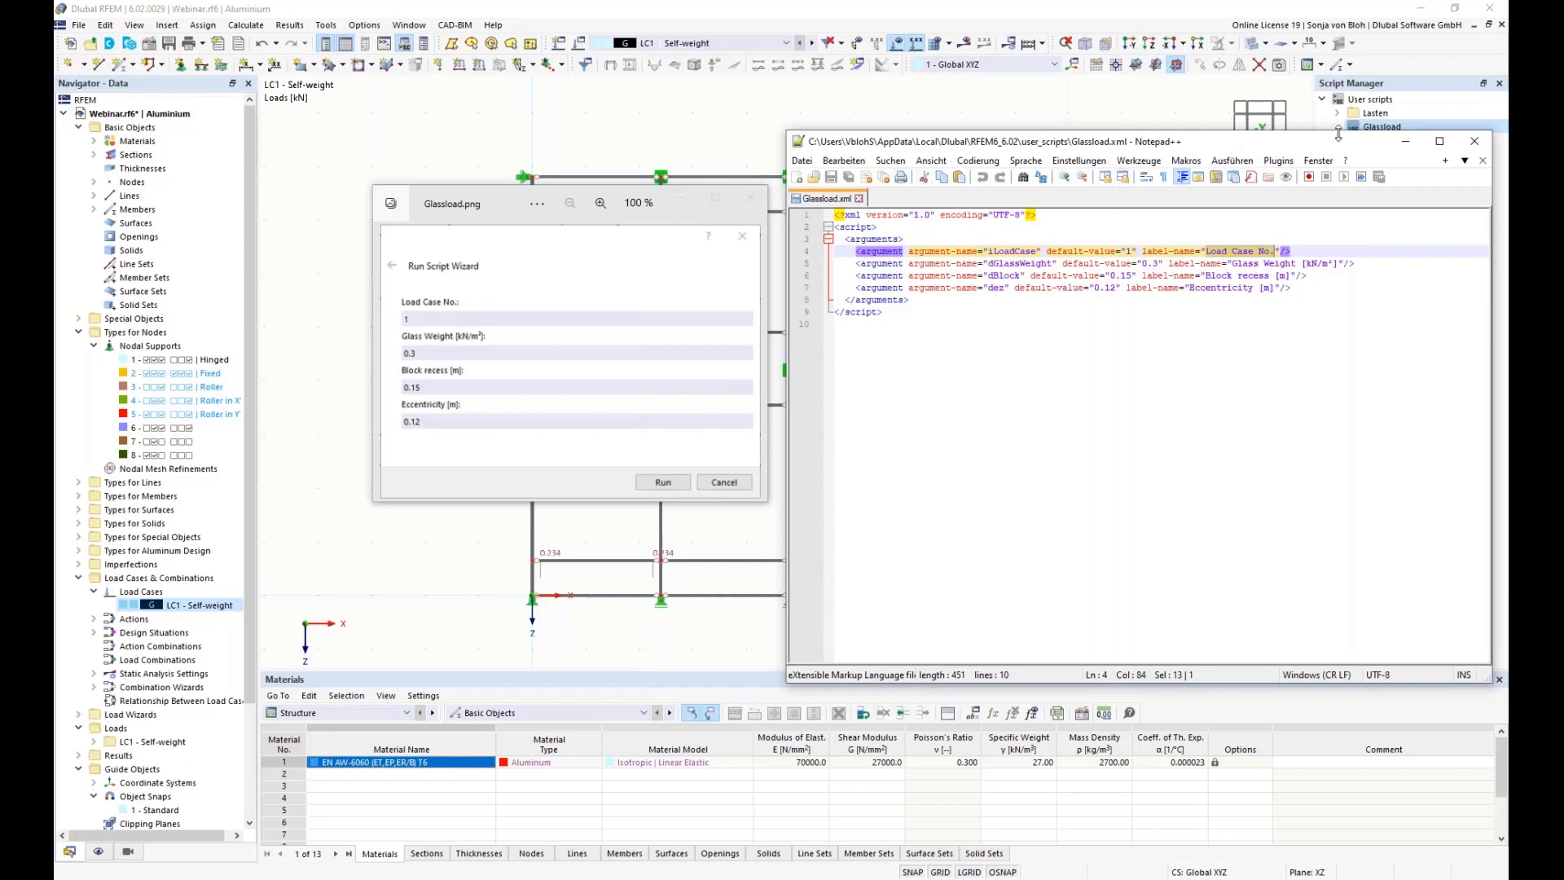
pyautogui.moveTo(1354, 147); pyautogui.dragTo(1035, 132)
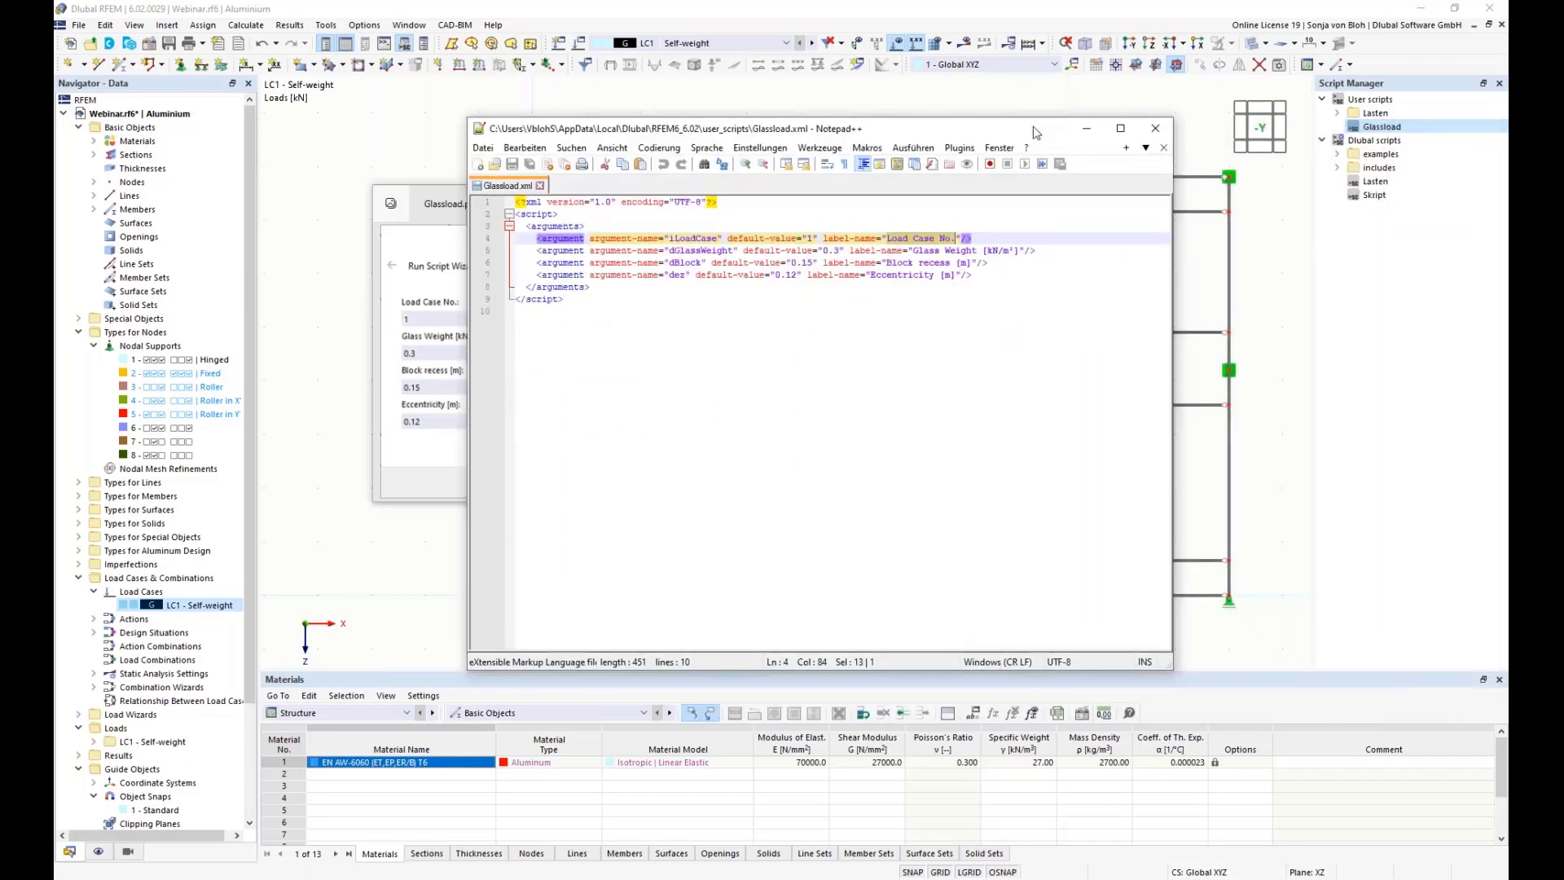
# - Open the Glassload script's JavaScript code for editing and place it beside the model
pyautogui.rightClick(1373, 130)
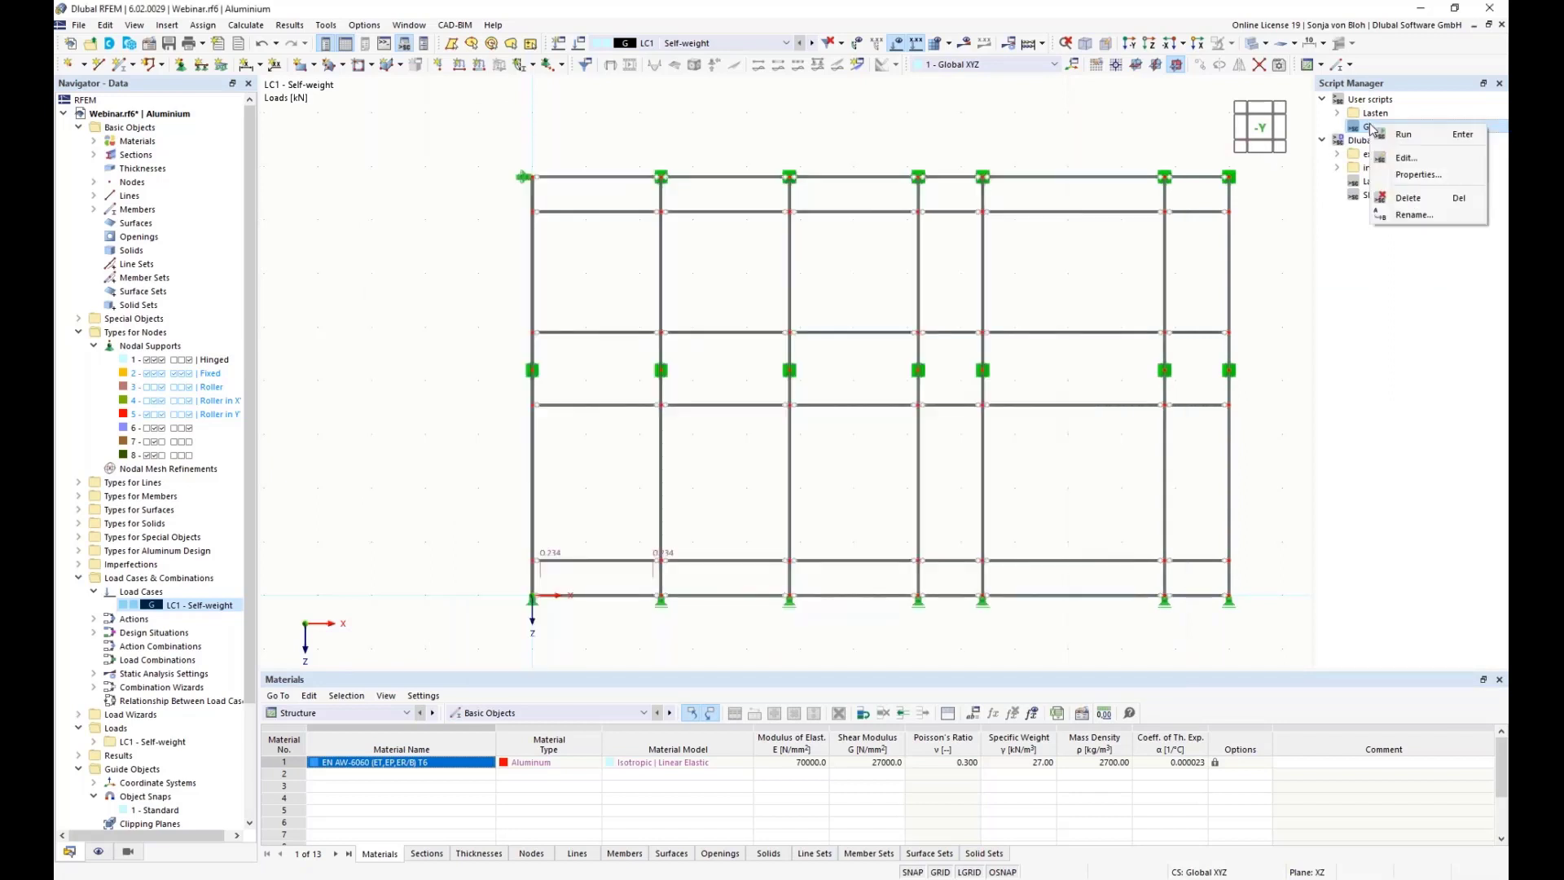
pyautogui.click(1406, 158)
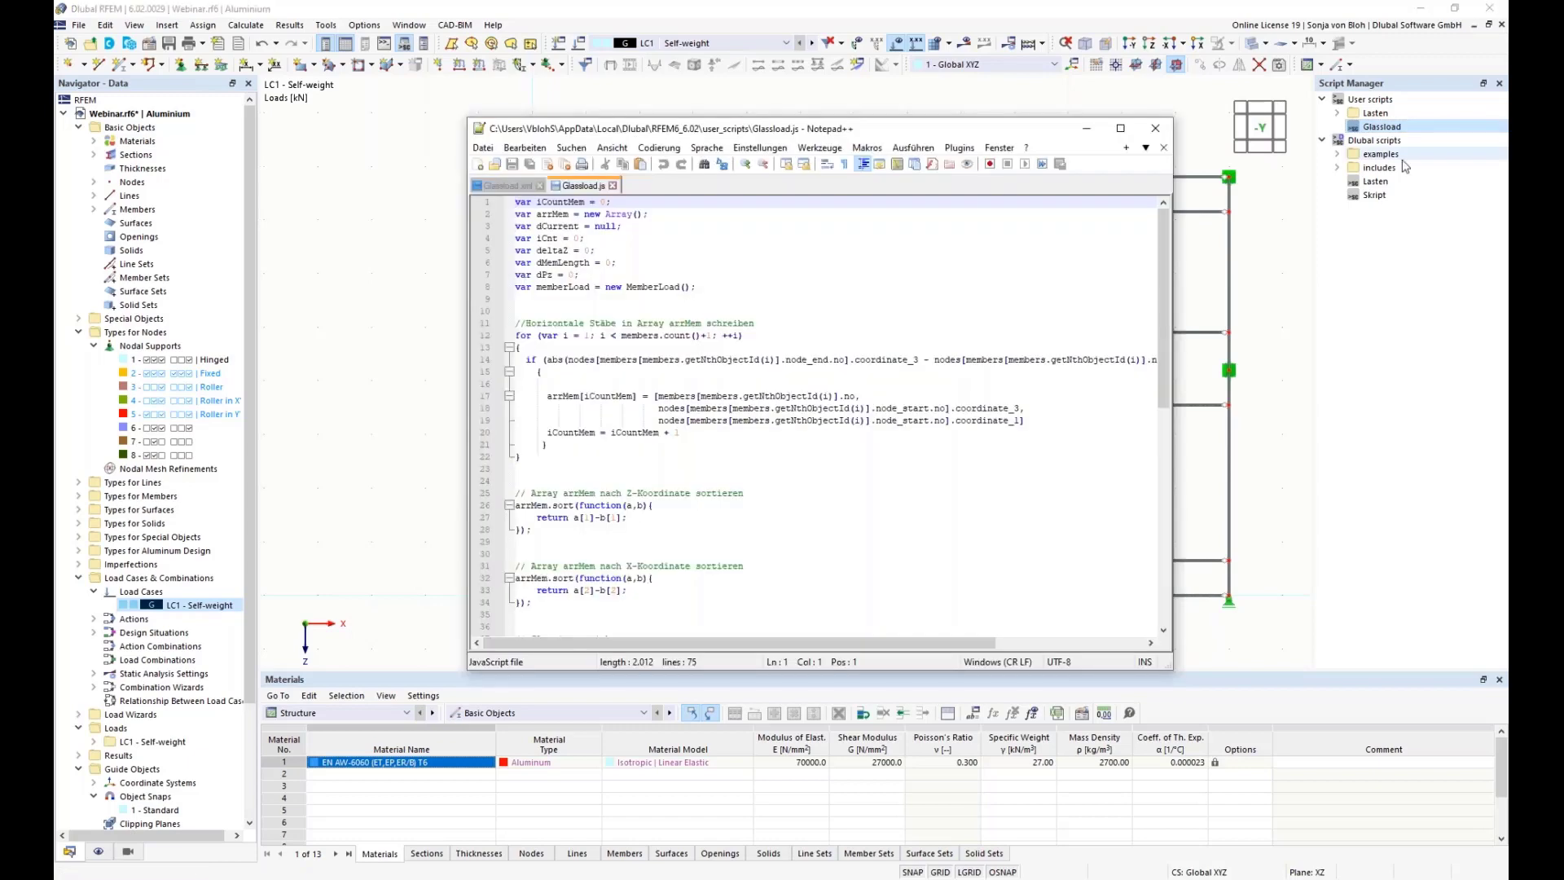
pyautogui.scroll(-1, 824, 376)
pyautogui.scroll(-2, 824, 376)
pyautogui.scroll(1, 824, 376)
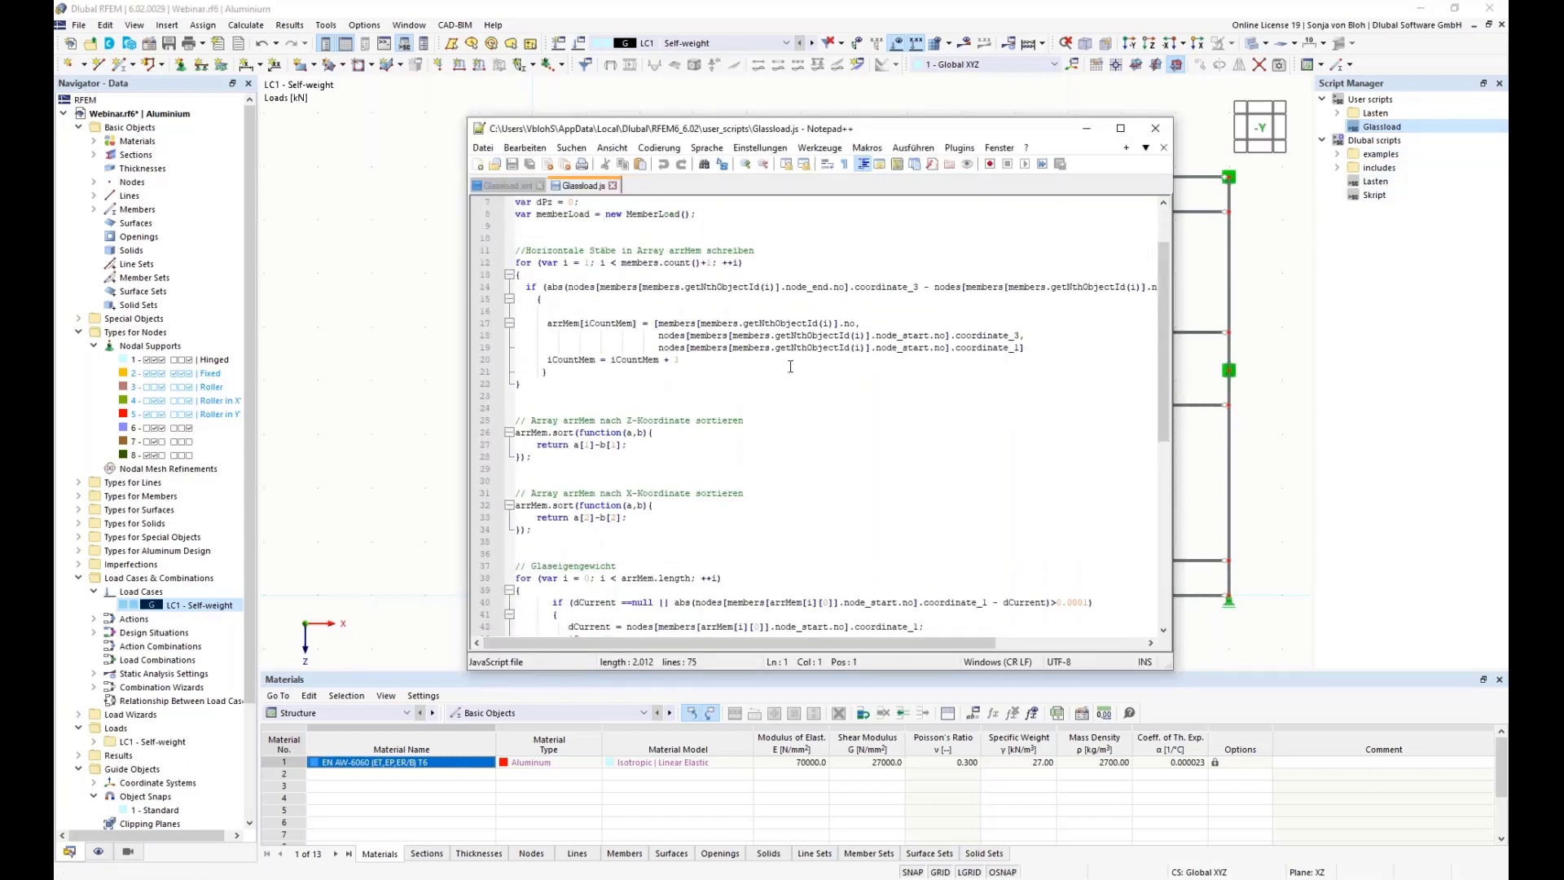
pyautogui.moveTo(737, 136); pyautogui.dragTo(1033, 134)
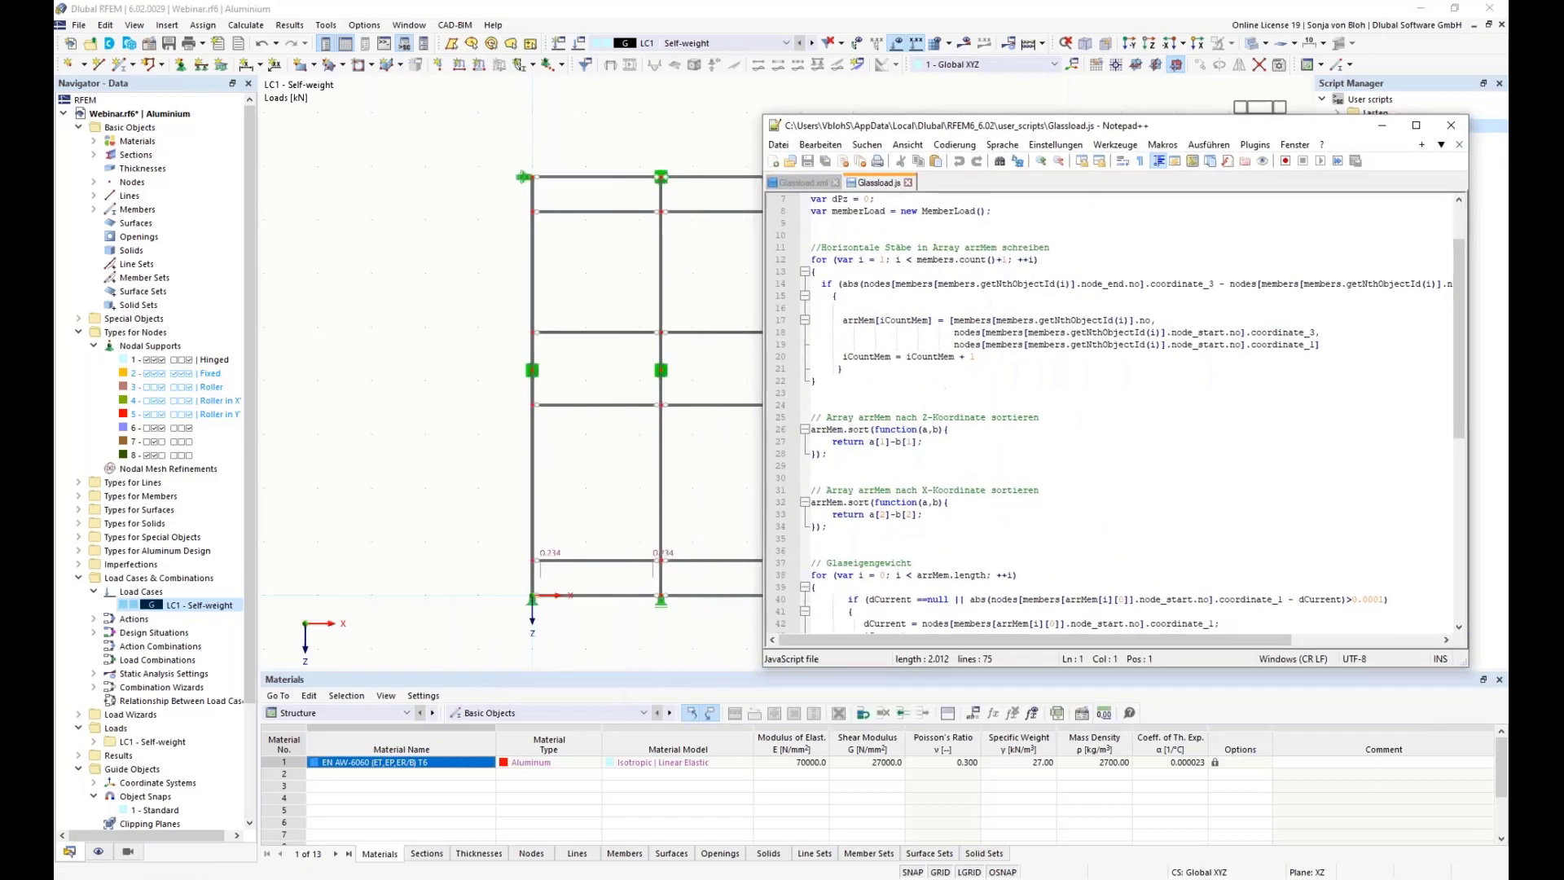
# - Examine the script's horizontal member loop, the Z and X coordinate sorting and the glass self-weight section, and leave the code editor
pyautogui.click(818, 261)
pyautogui.moveTo(817, 261); pyautogui.dragTo(871, 380)
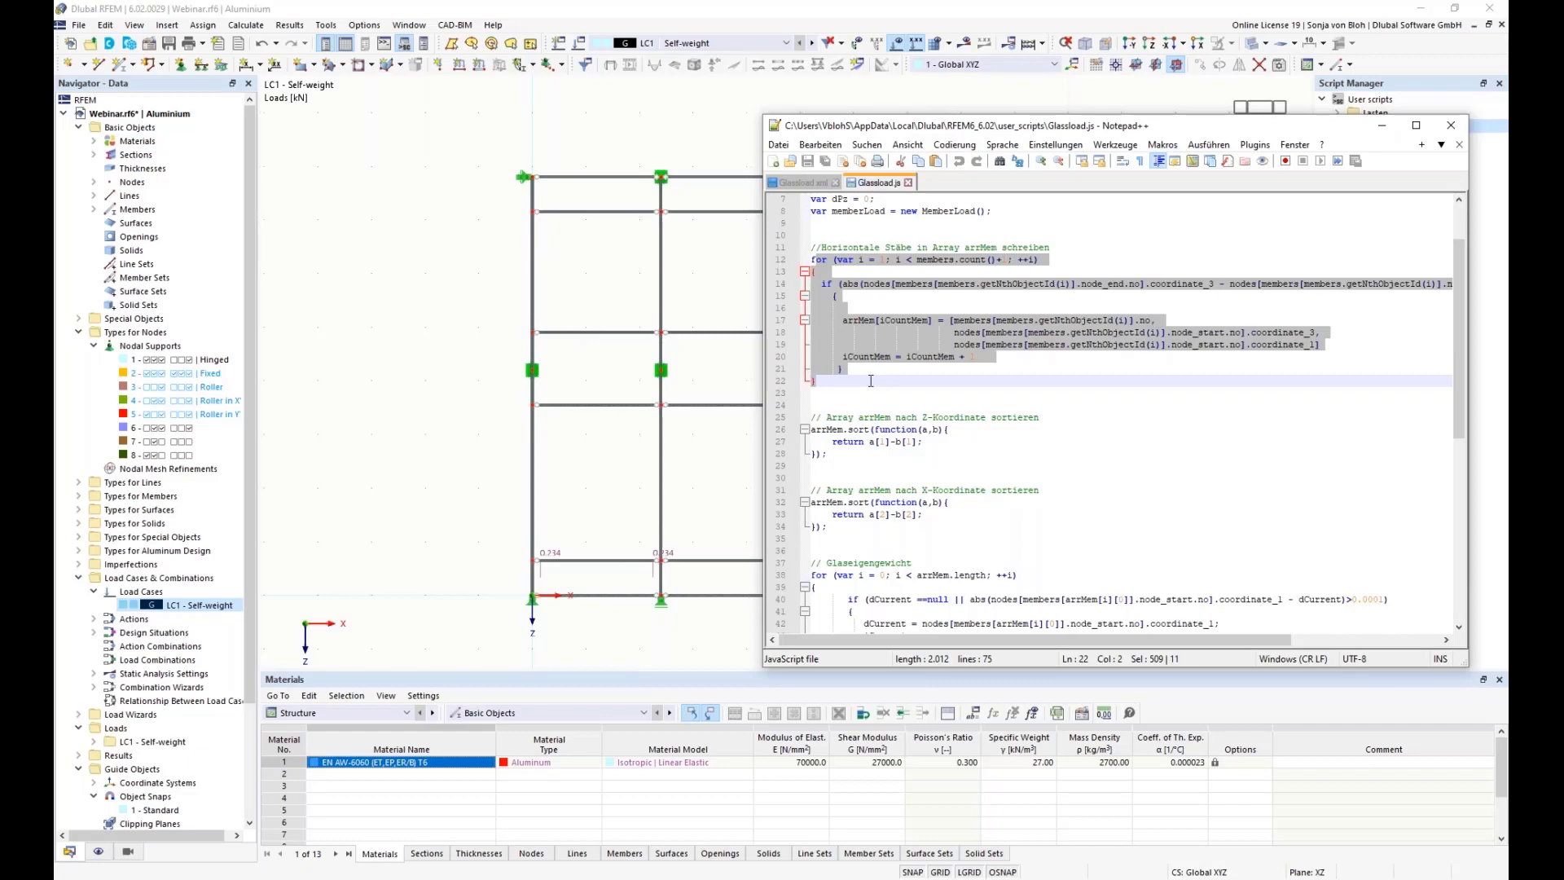
pyautogui.moveTo(811, 416); pyautogui.dragTo(826, 453)
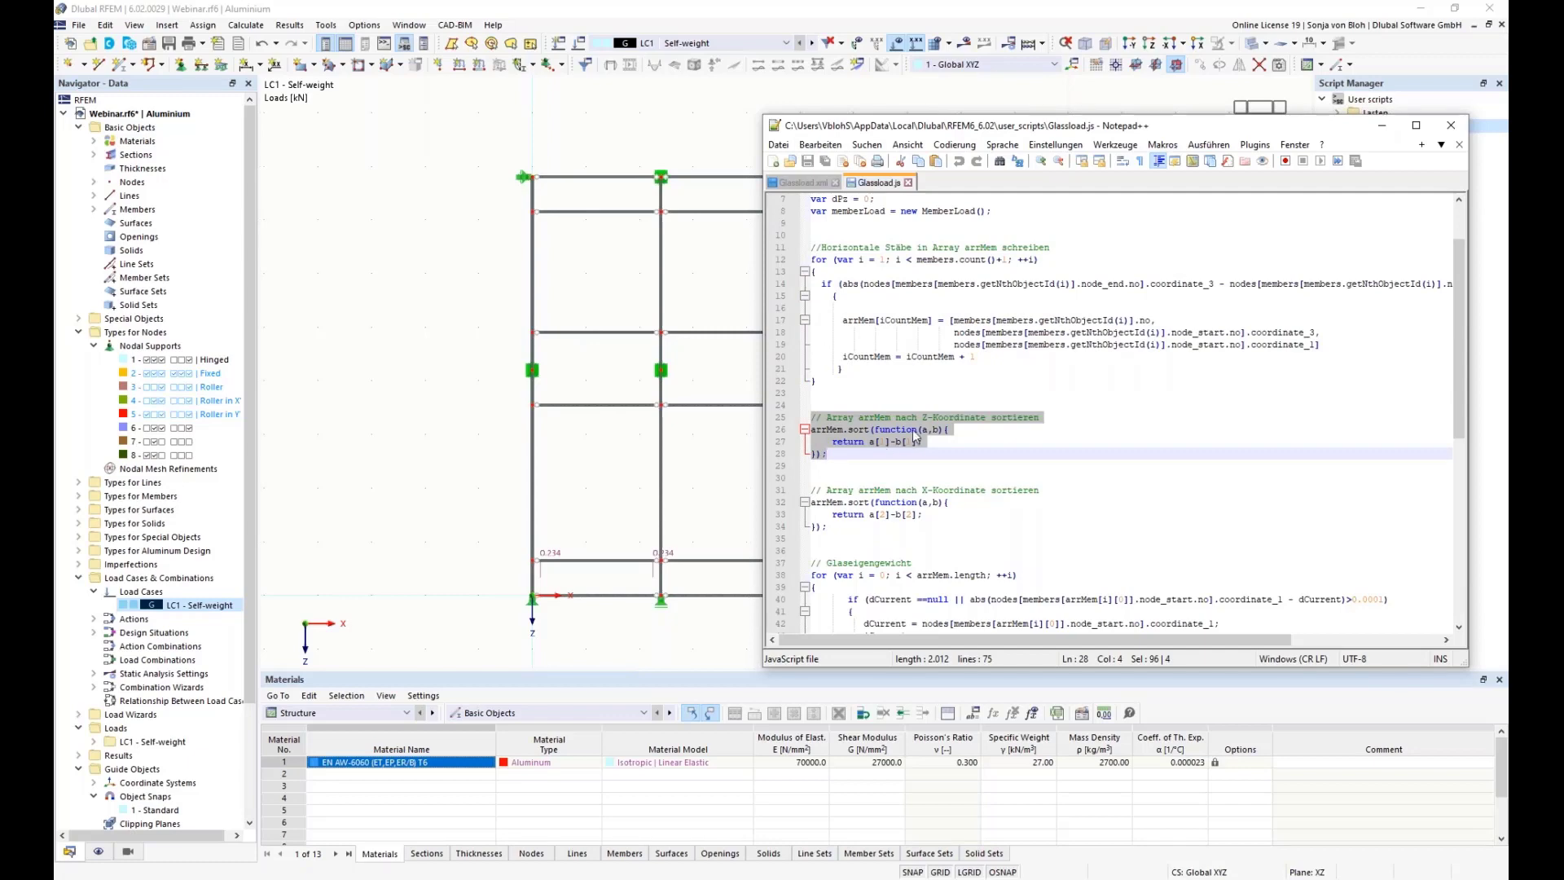
pyautogui.moveTo(815, 492); pyautogui.dragTo(848, 536)
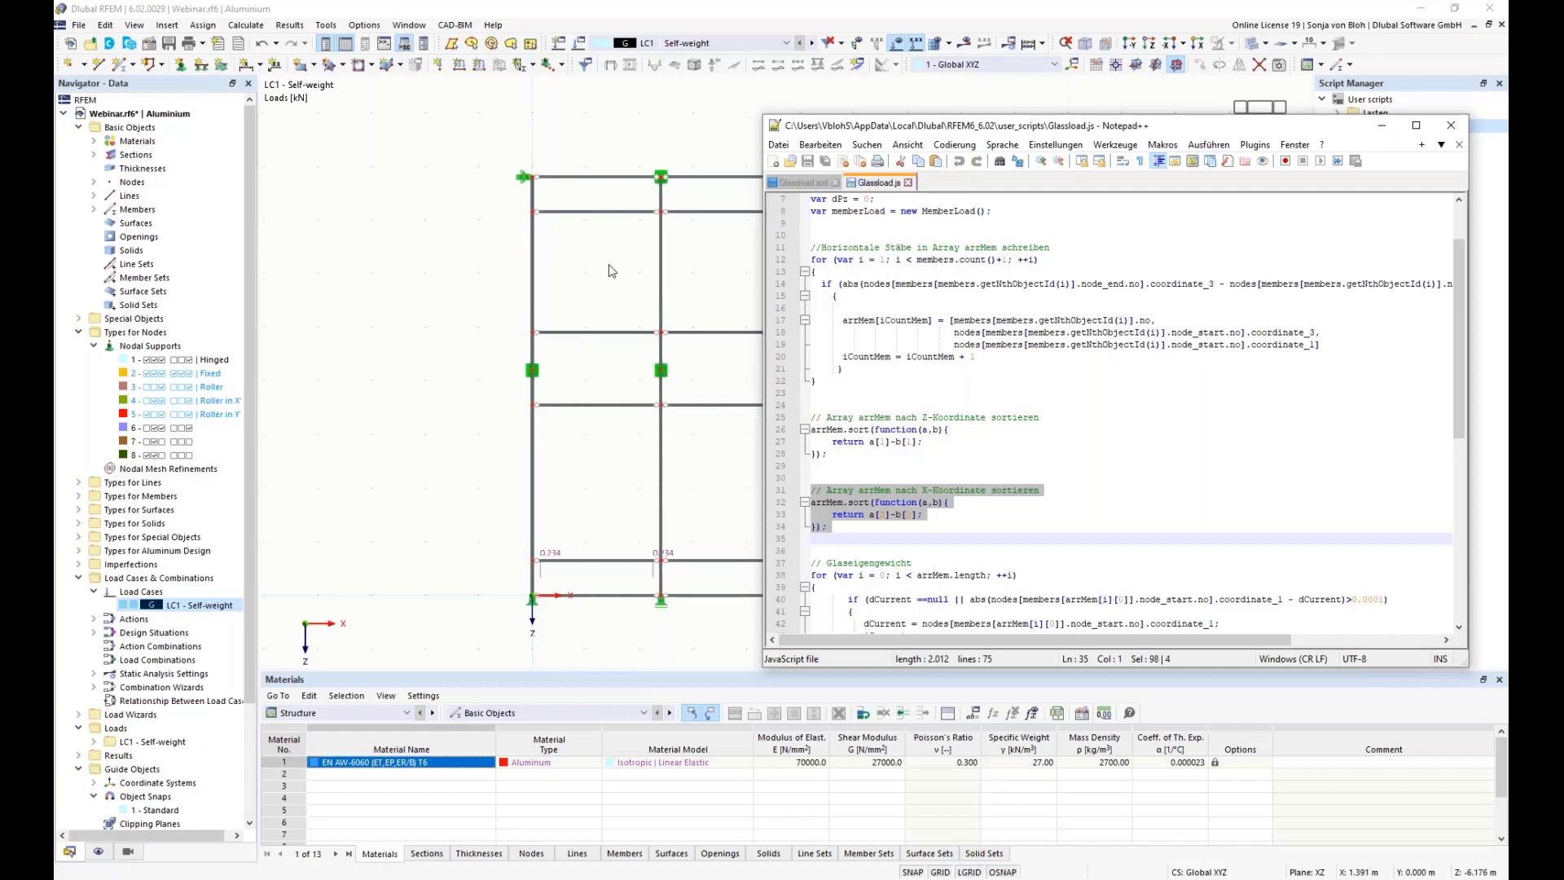
pyautogui.scroll(-1, 1053, 536)
pyautogui.scroll(-6, 1053, 536)
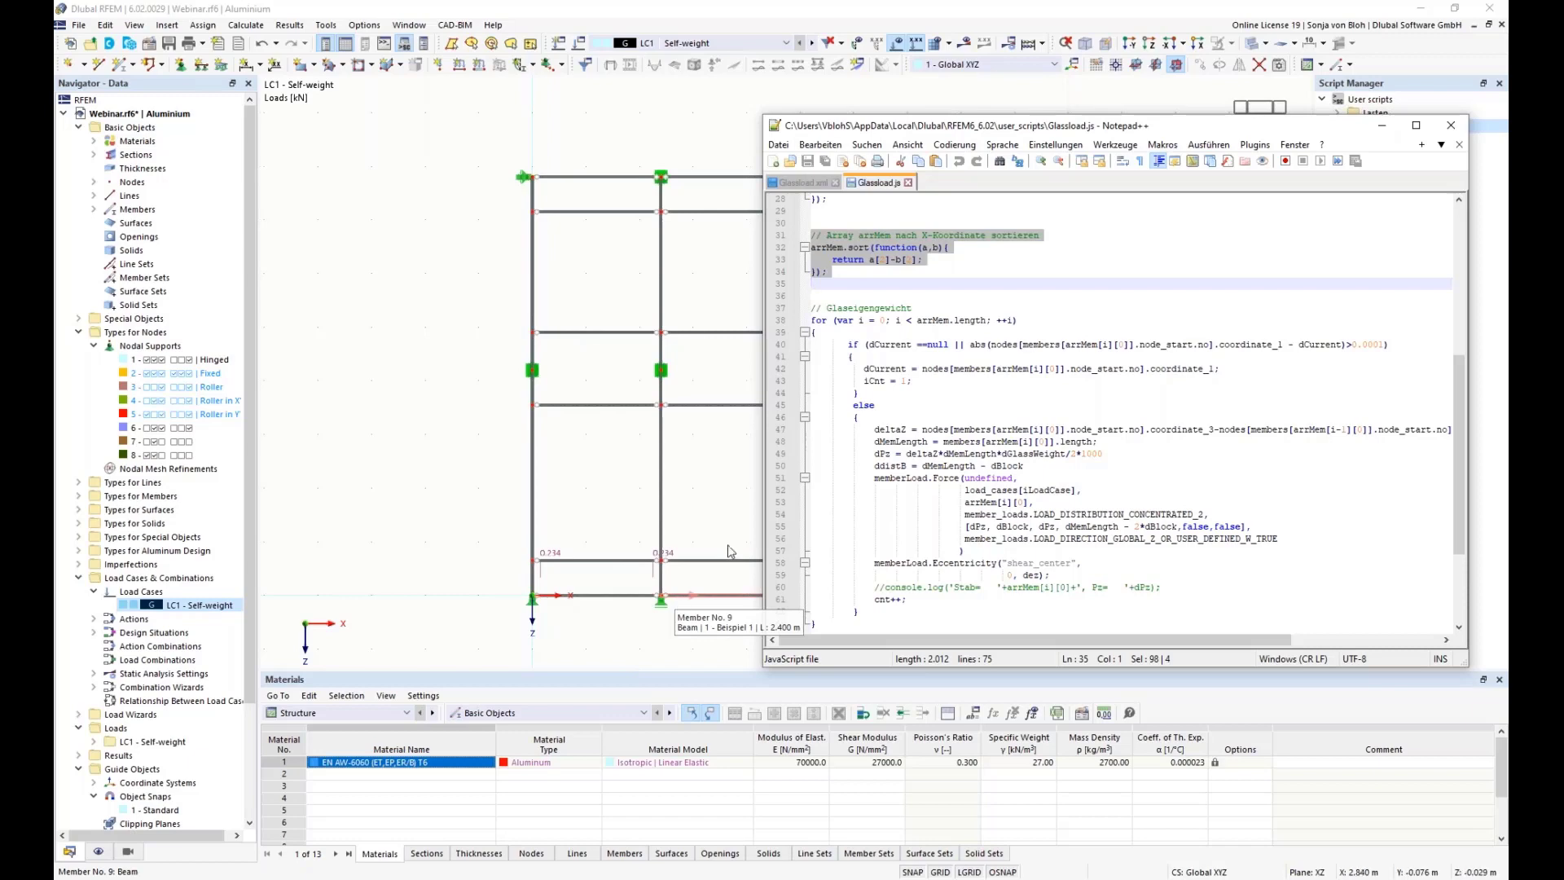
pyautogui.click(1451, 126)
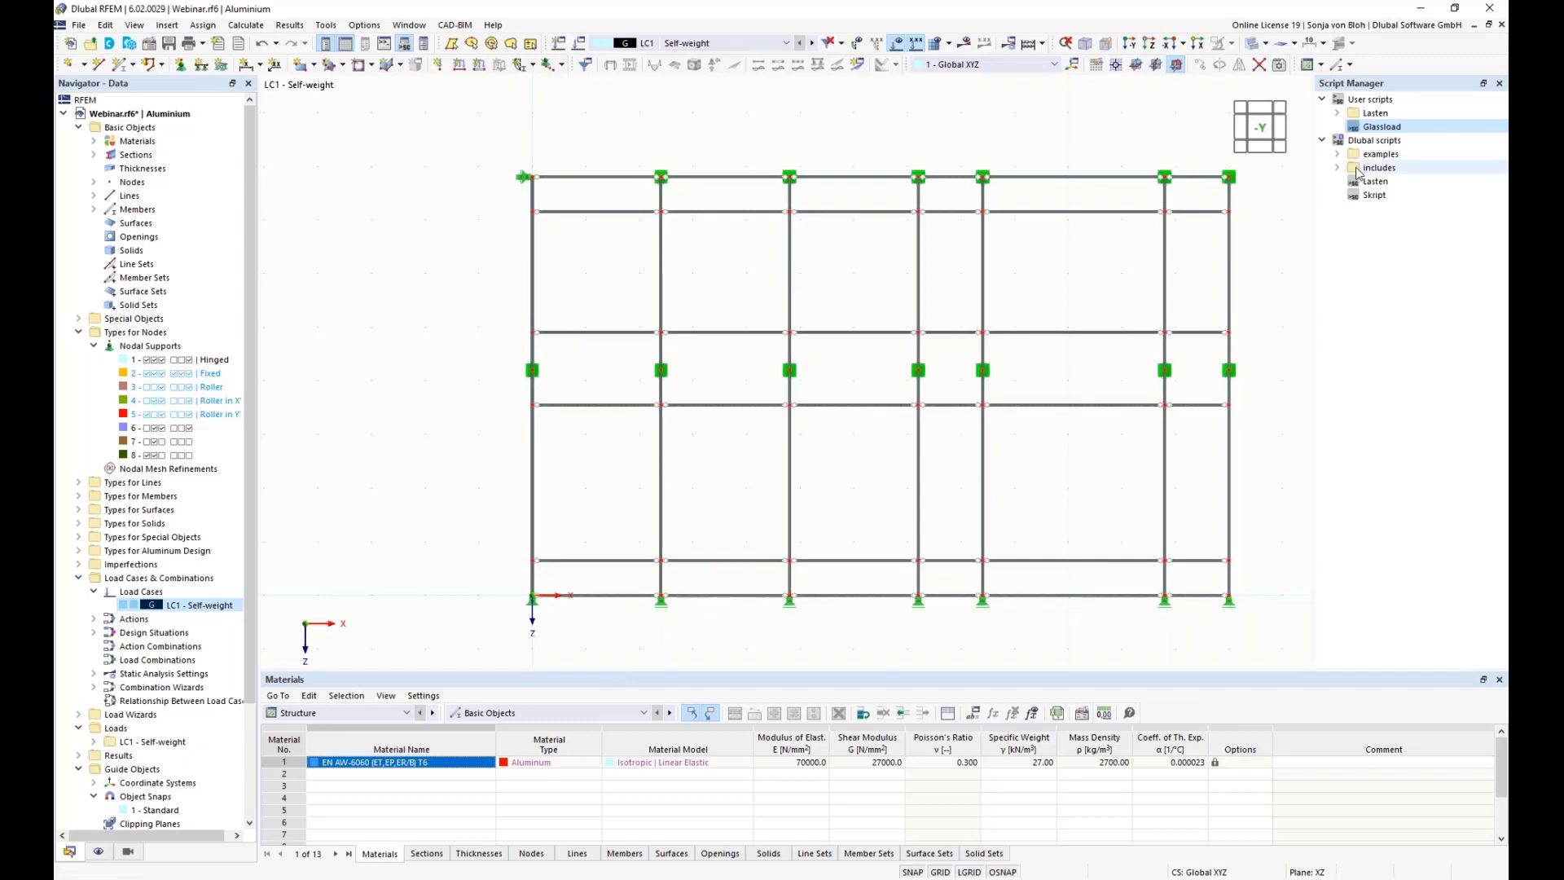
# - Run the Glassload script for load case 1 with glass weight 0.3 kN/m², block recess 0.15 m and eccentricity 0.12 m
pyautogui.doubleClick(1374, 129)
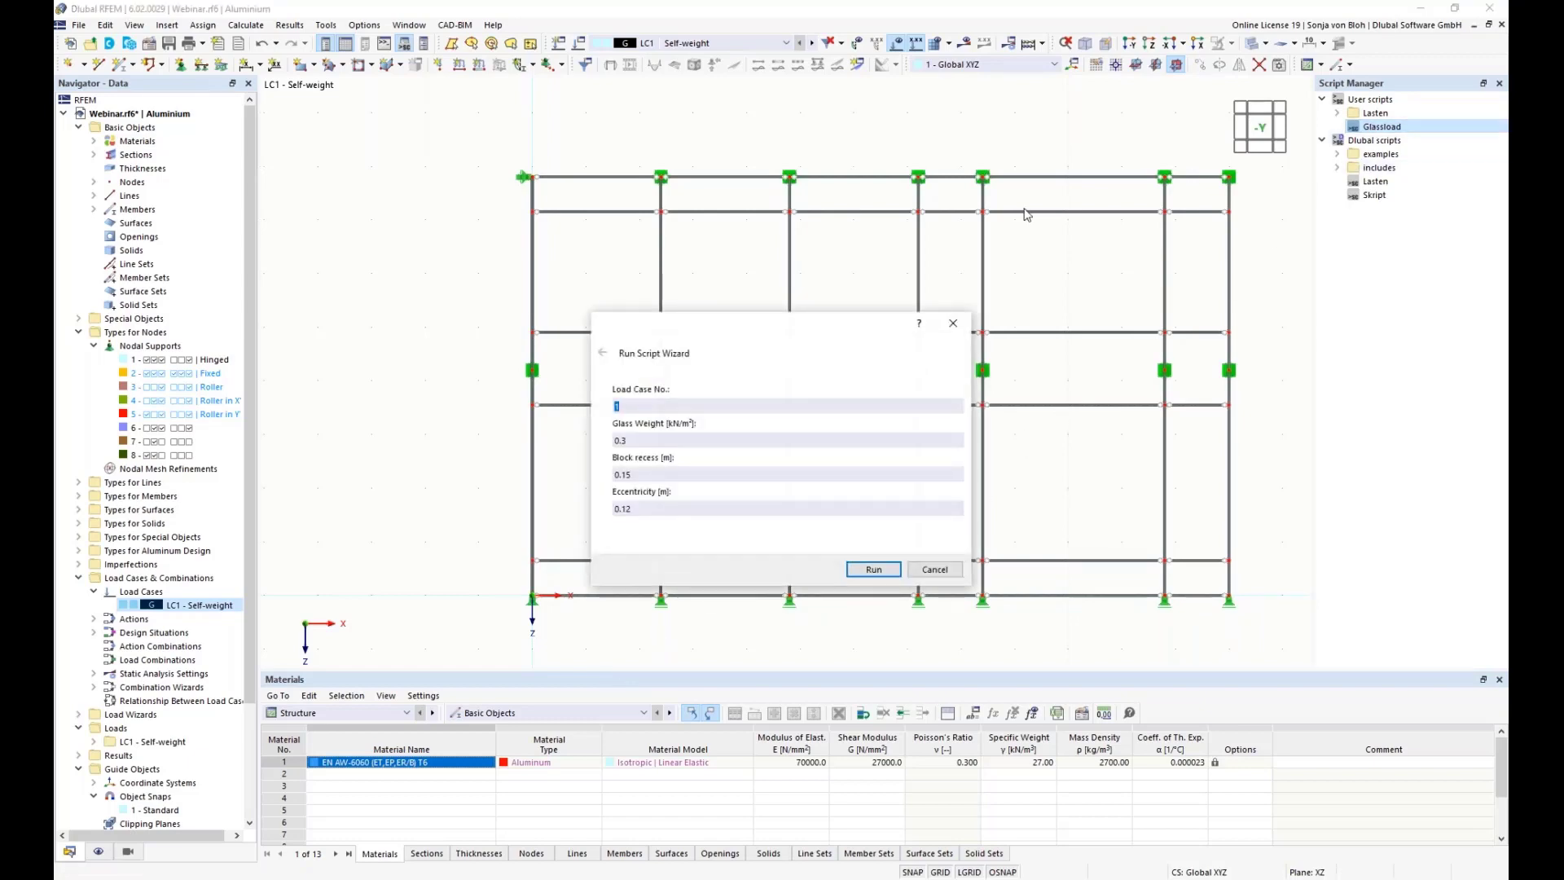
pyautogui.moveTo(710, 327); pyautogui.dragTo(891, 251)
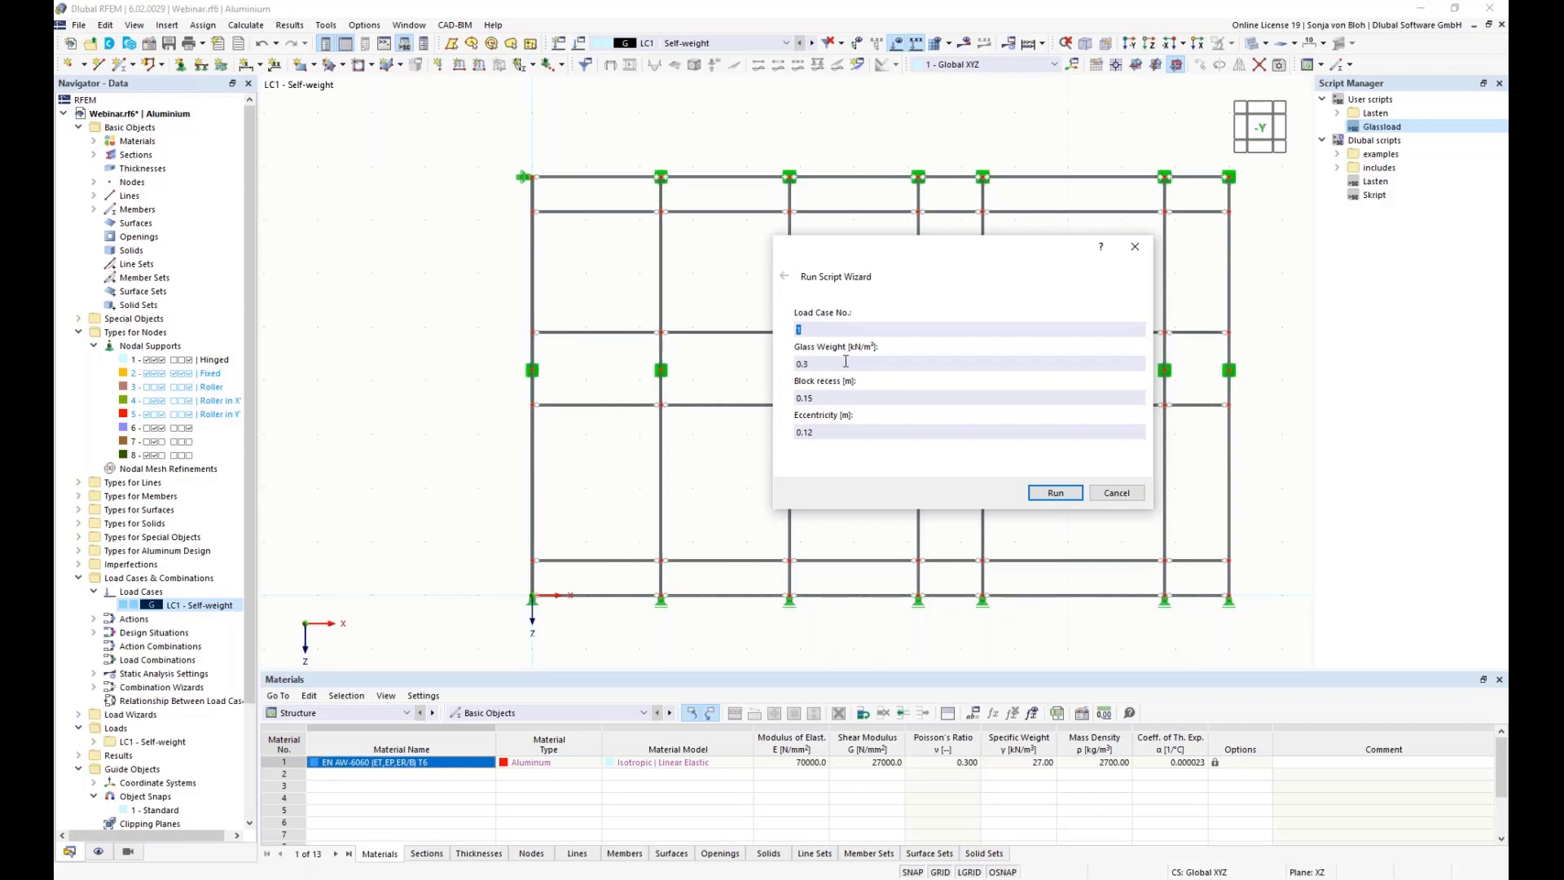
pyautogui.click(1057, 496)
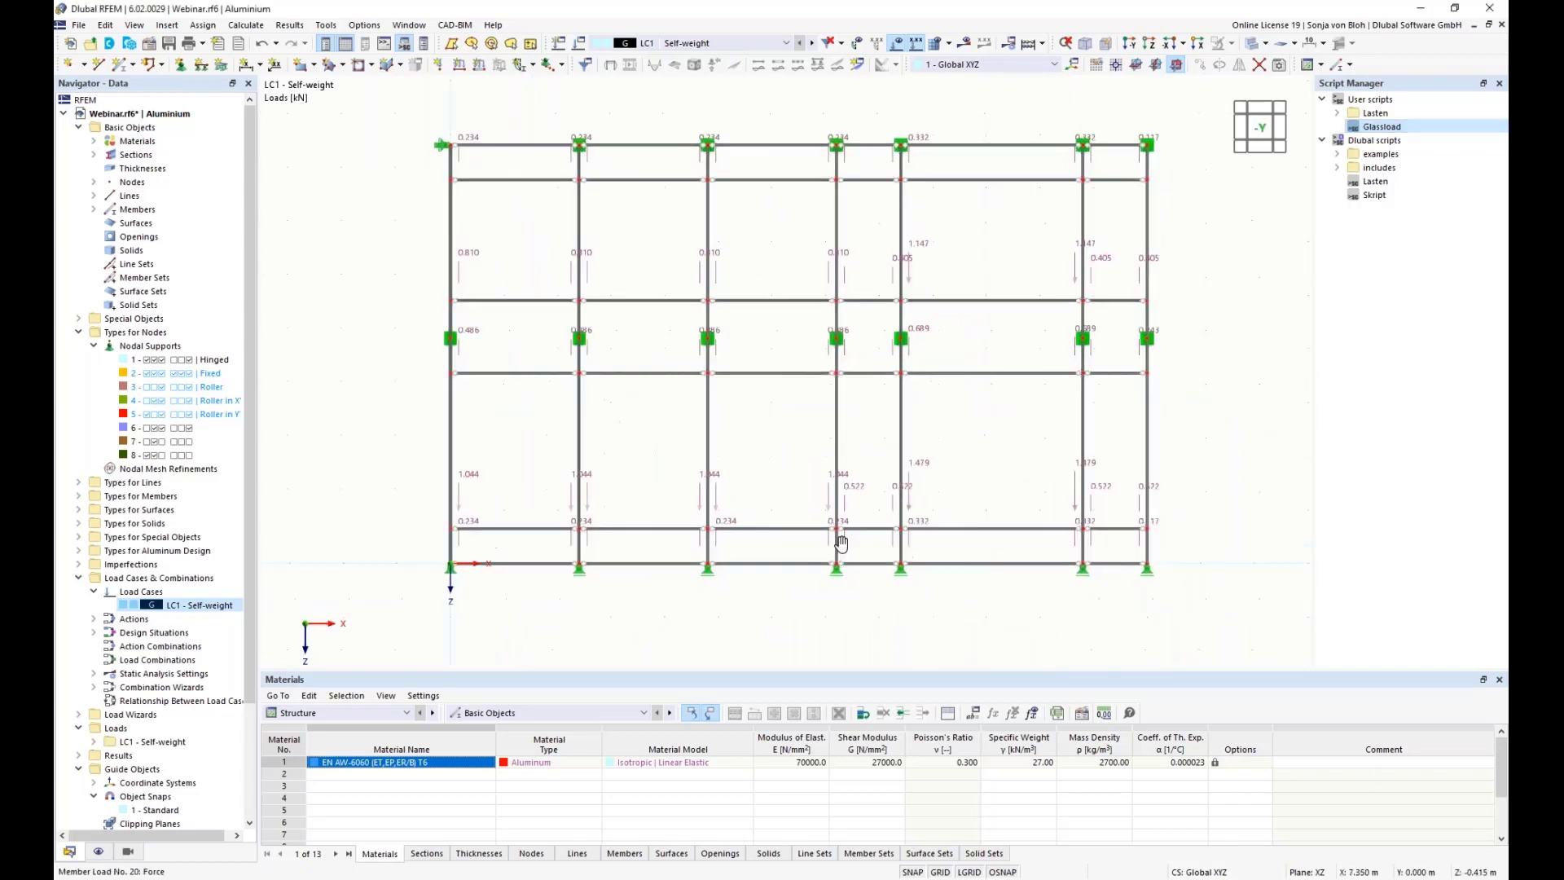
# - Check the generated load on member 8, including its magnitudes, distances and force eccentricity, without changing it
pyautogui.doubleClick(468, 531)
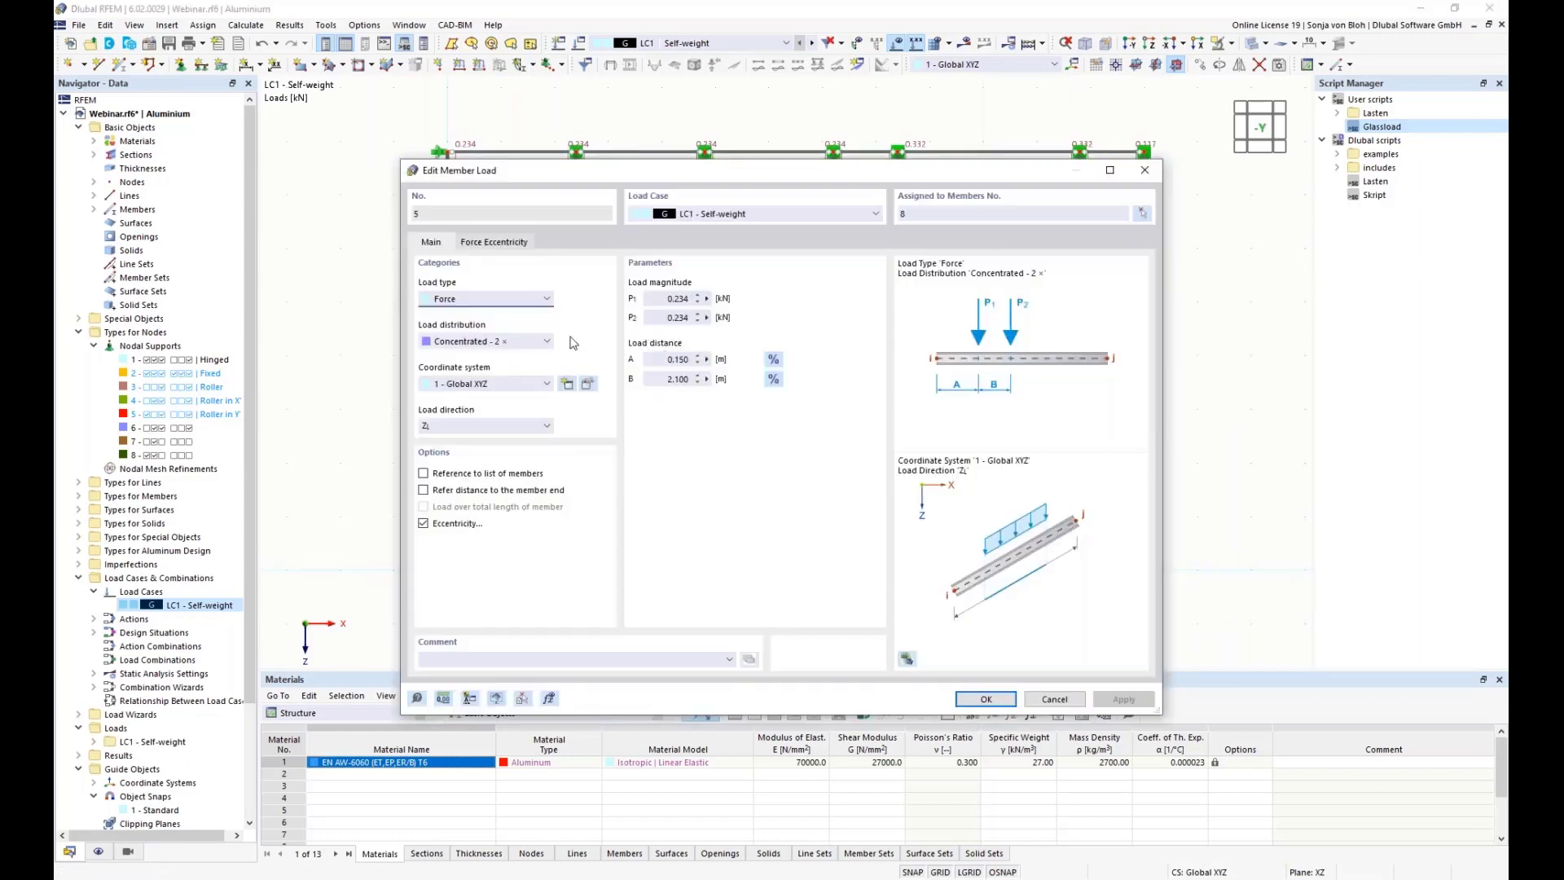
pyautogui.click(490, 242)
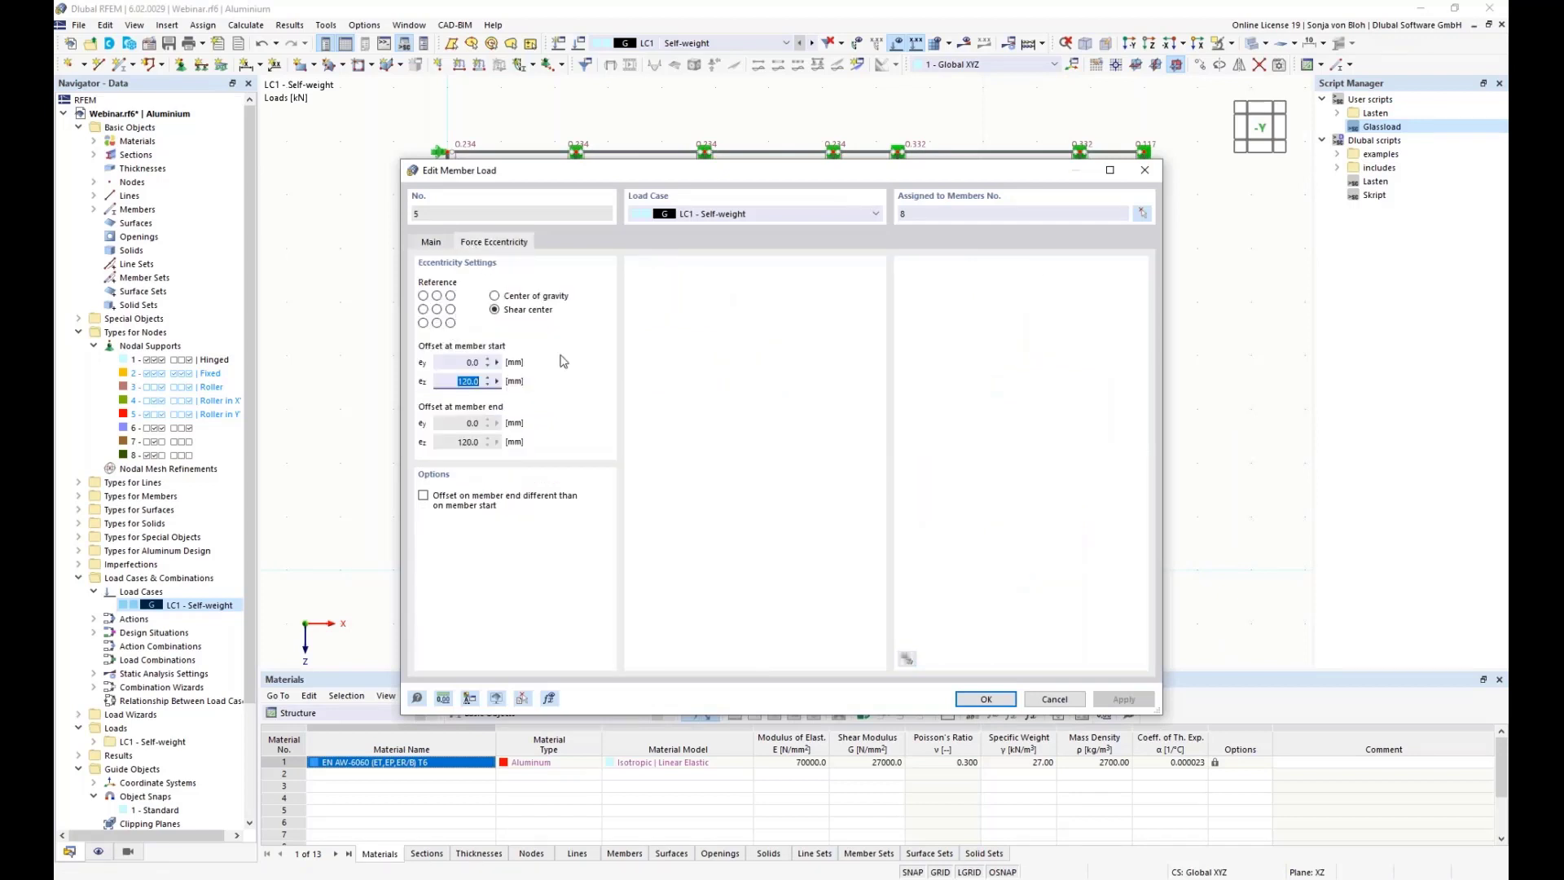
pyautogui.click(1070, 703)
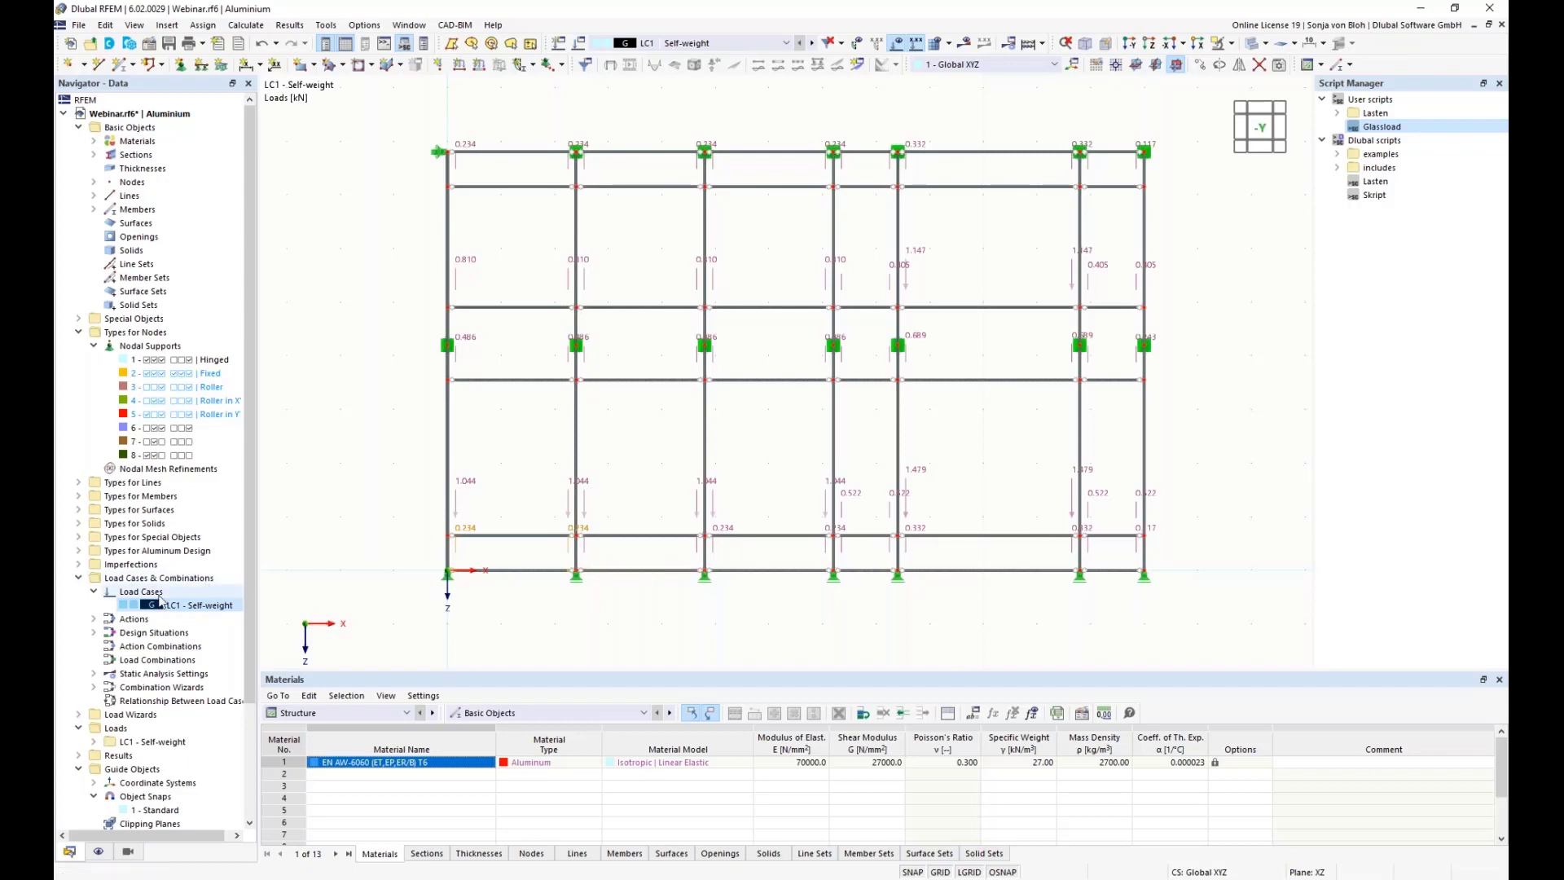
# - Create load case LC2 "Transom loads in direction of fall" with the action category Imposed loads - category B: office areas
pyautogui.rightClick(131, 591)
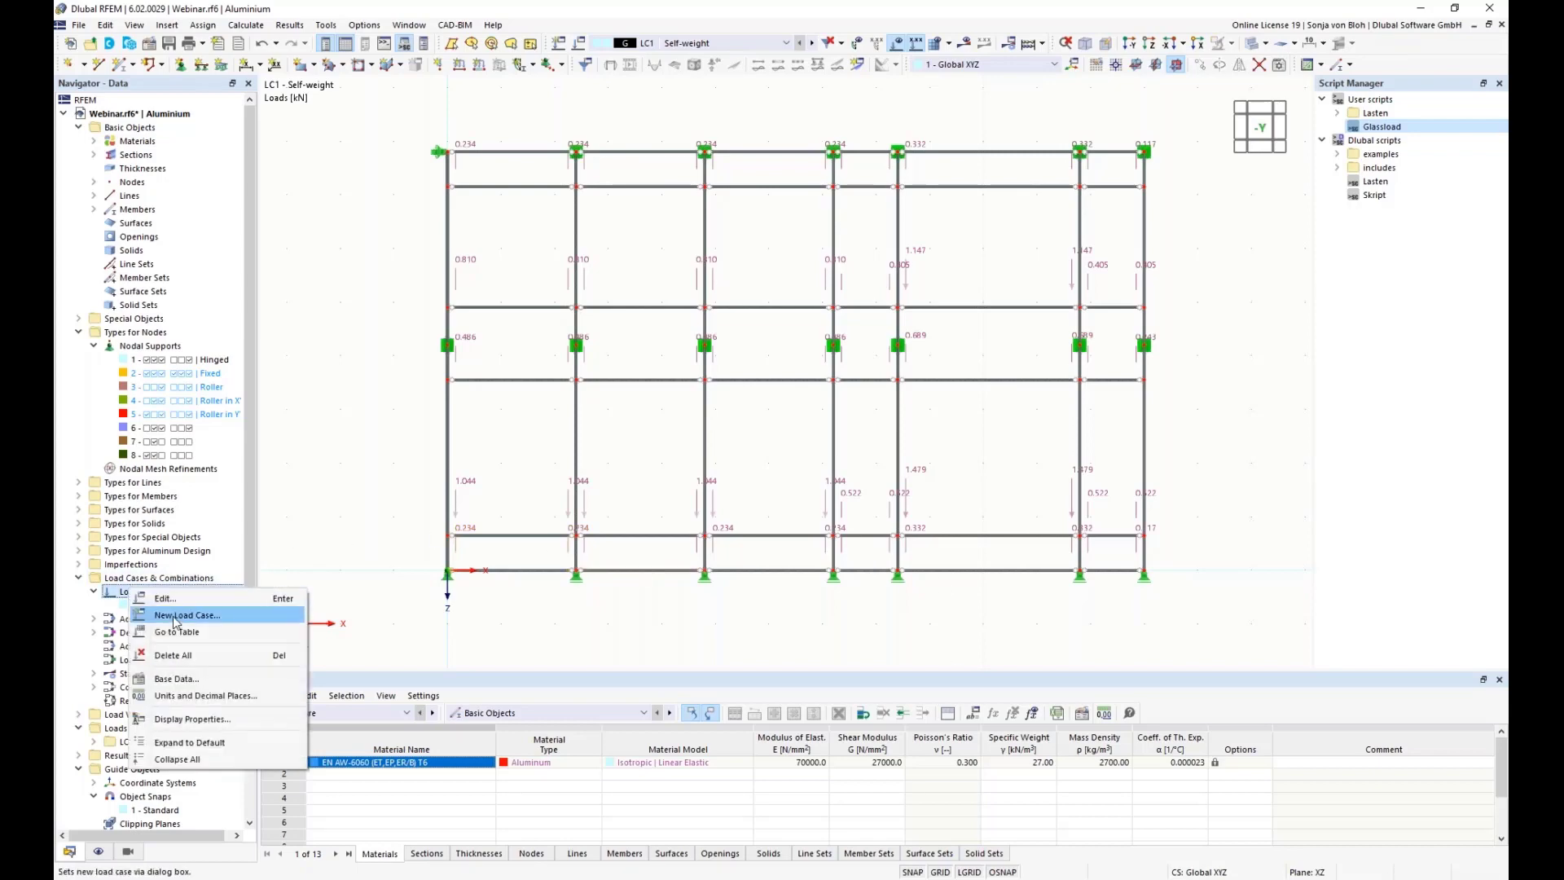
pyautogui.click(172, 616)
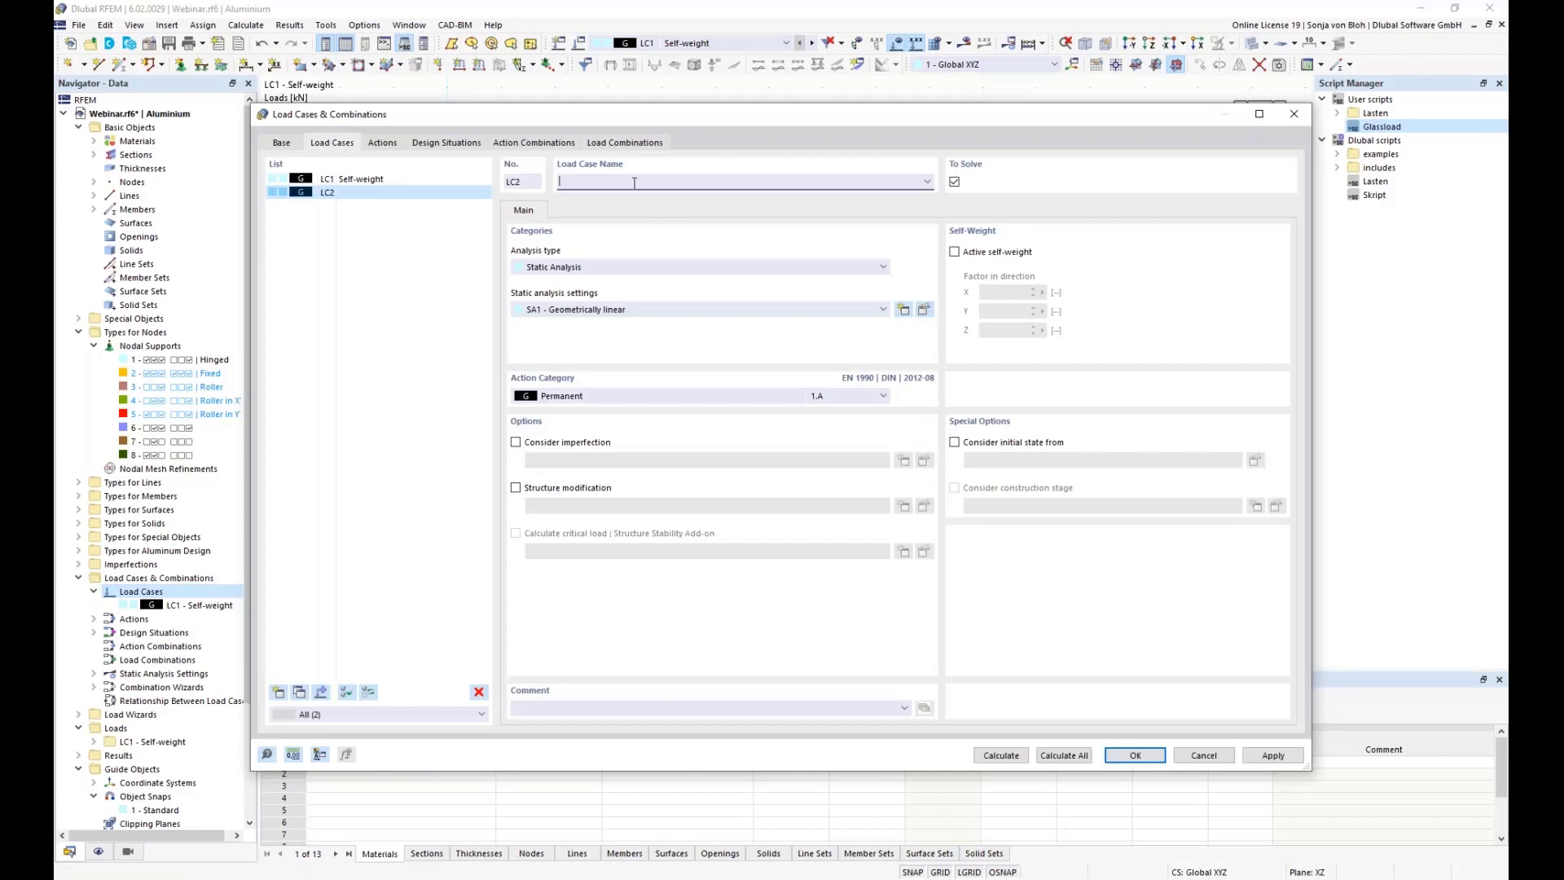
pyautogui.write('Transom loads in direction of fall')
pyautogui.click(751, 396)
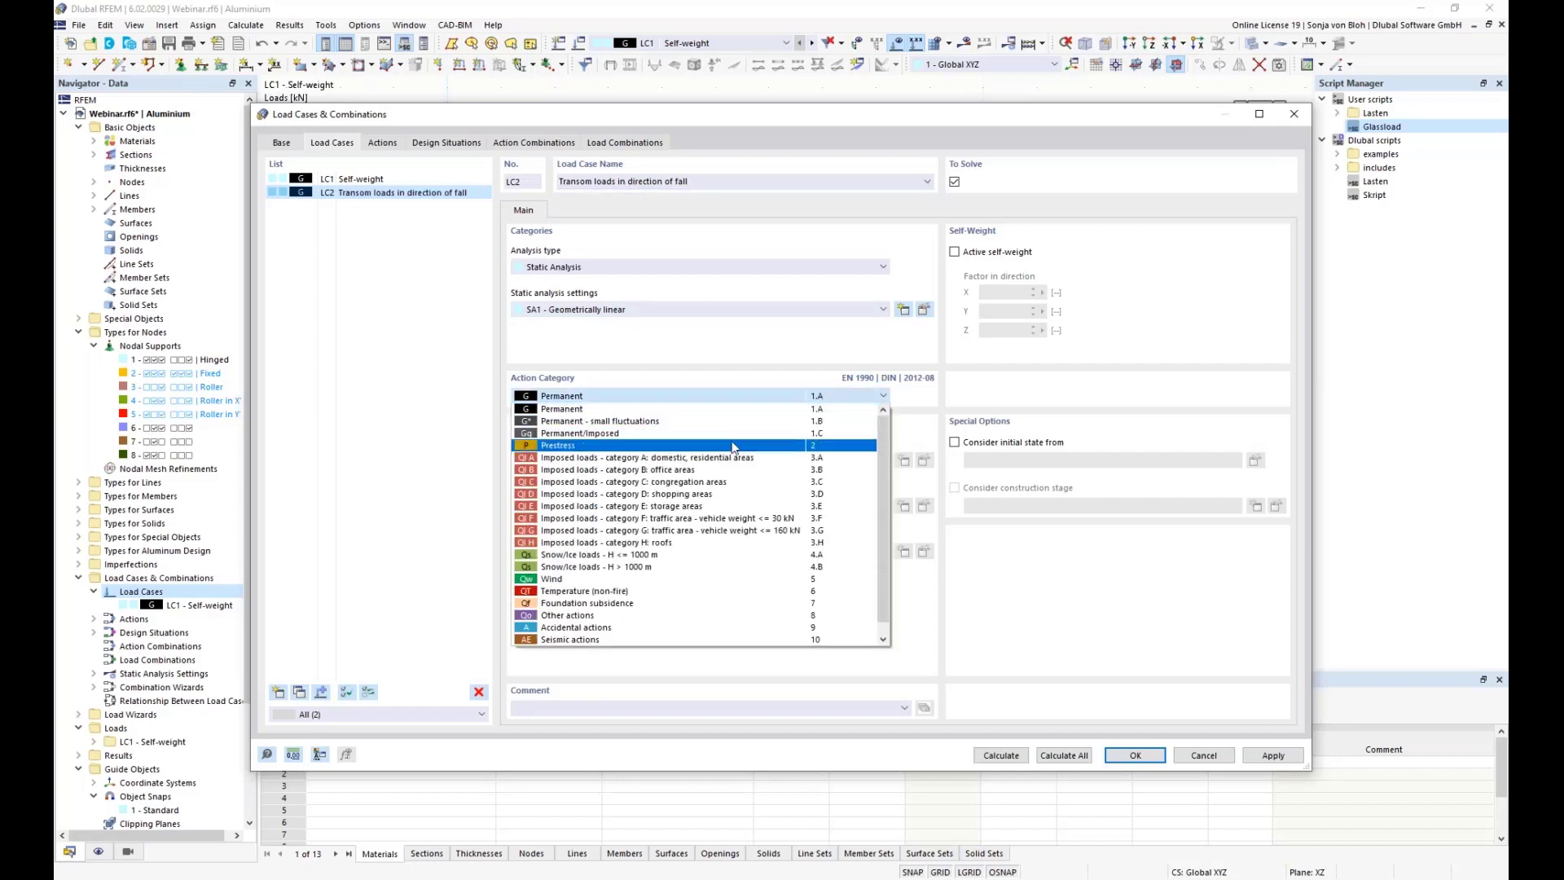
pyautogui.click(706, 477)
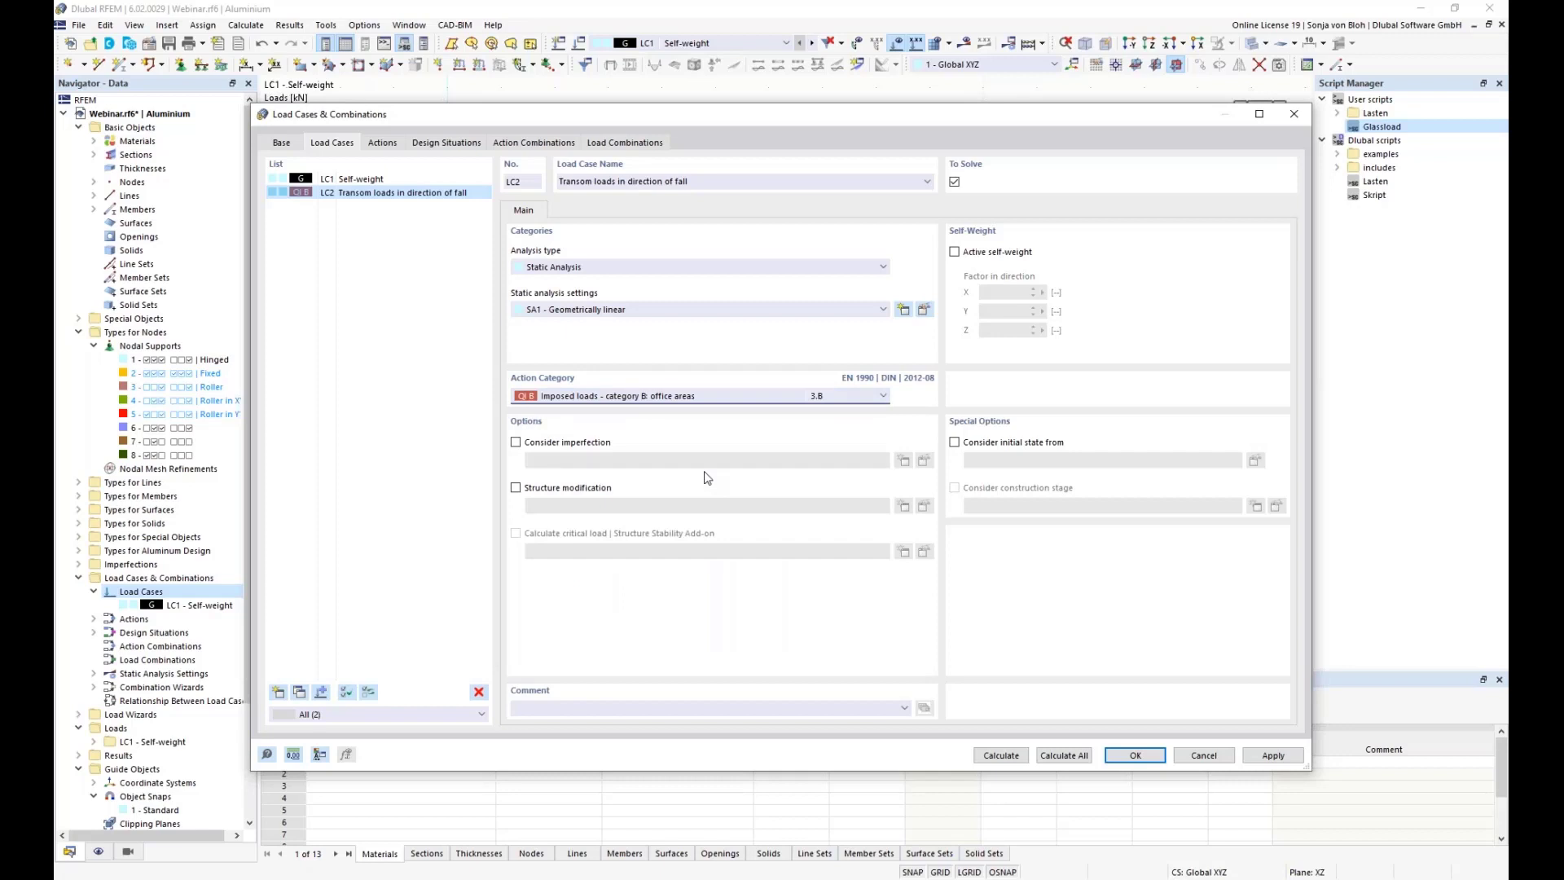
pyautogui.click(1143, 755)
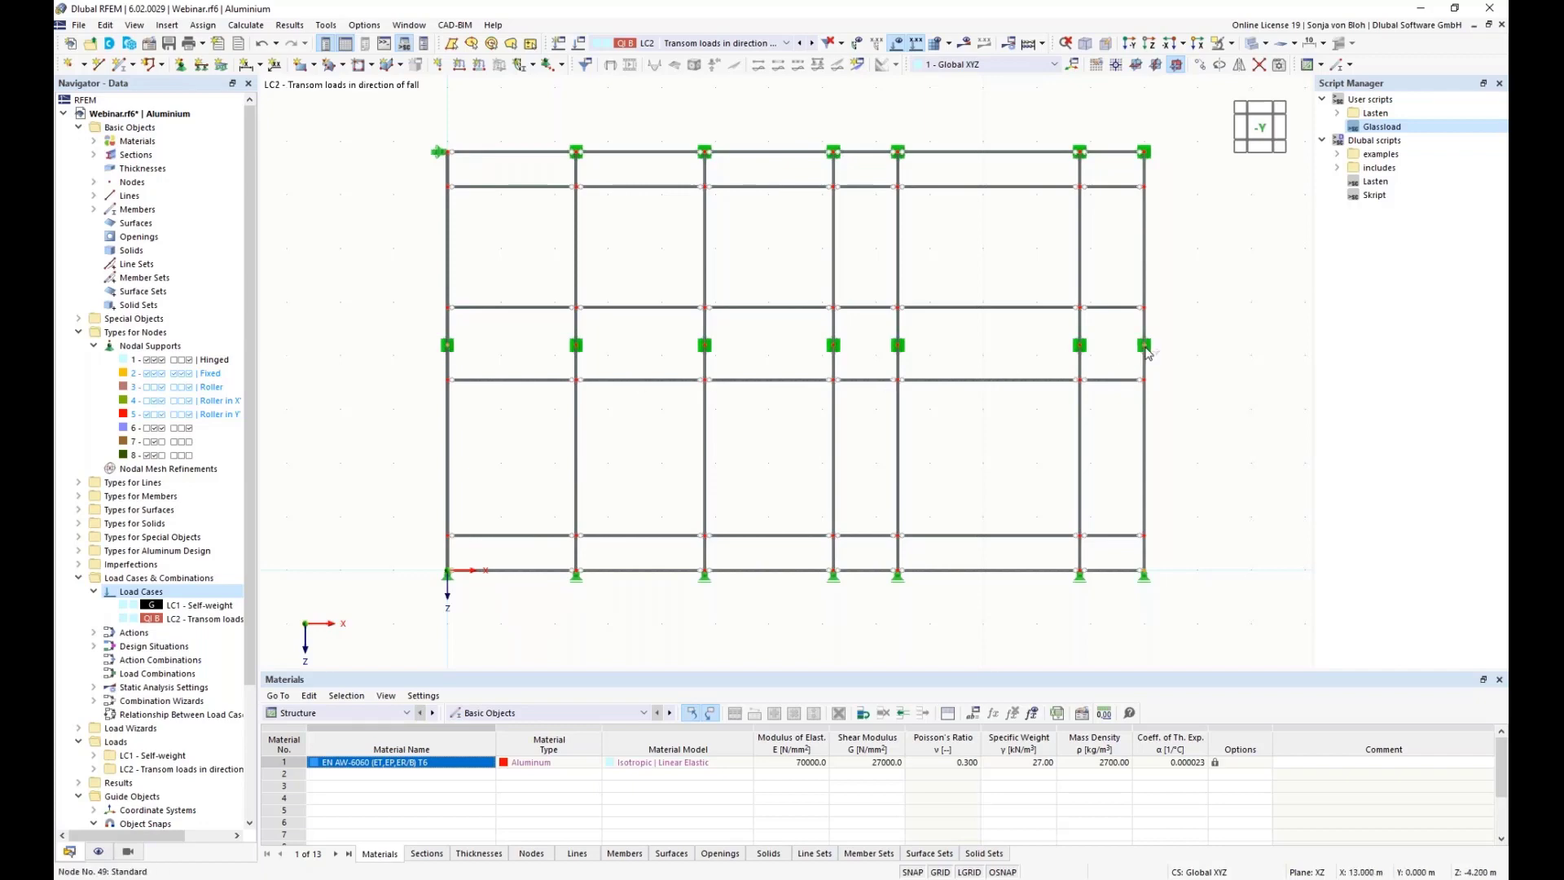
# - Copy the outer columns' base and mid-height support nodes by -1 m in the Z direction
pyautogui.click(1200, 64)
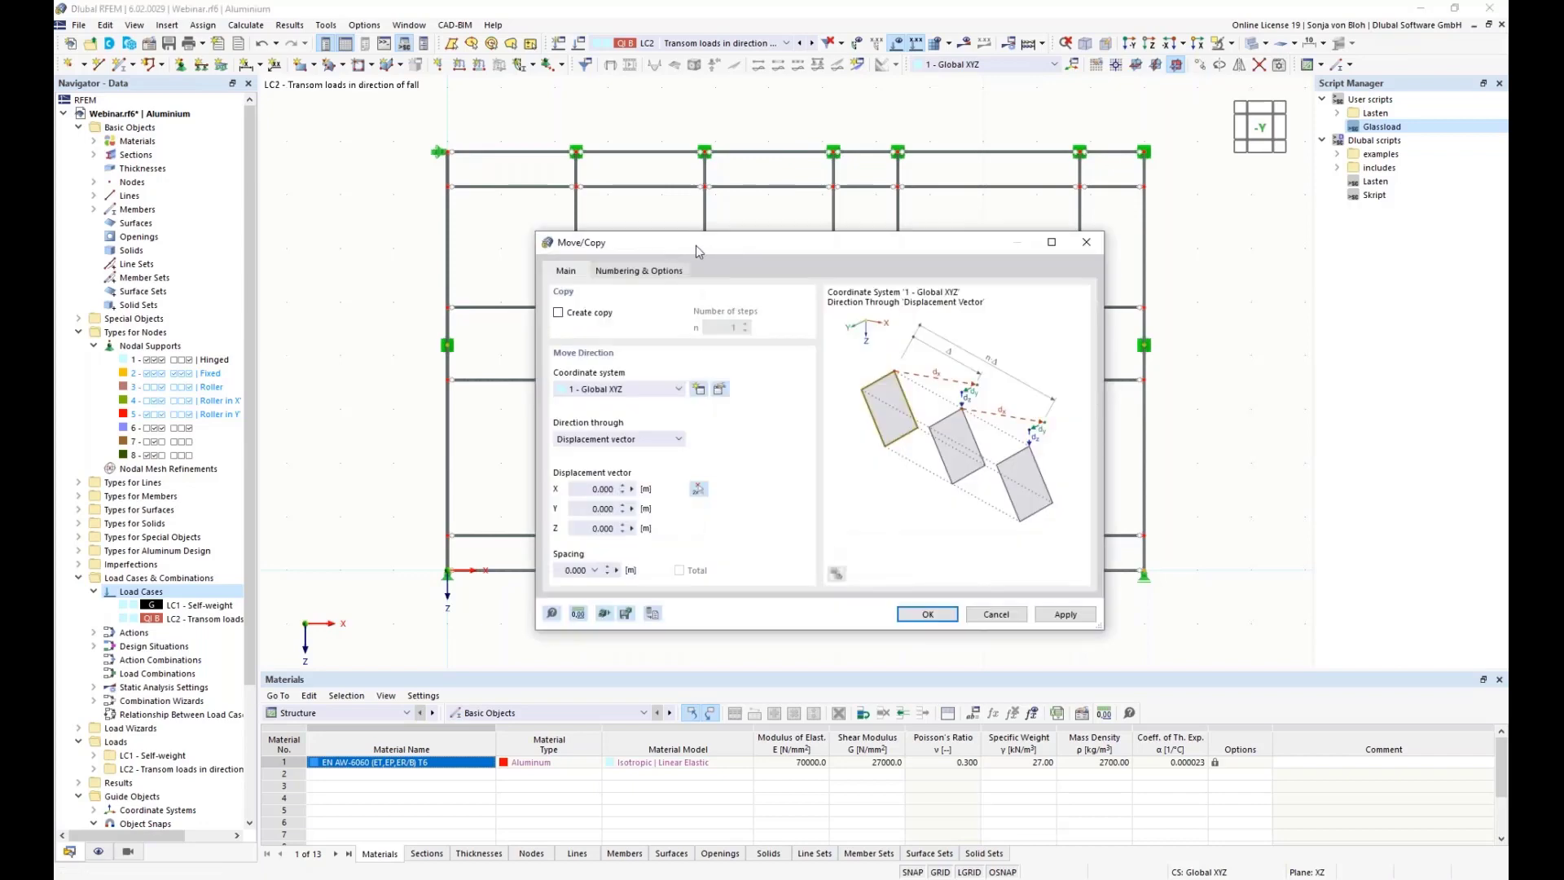
pyautogui.moveTo(693, 244); pyautogui.dragTo(895, 181)
pyautogui.click(774, 253)
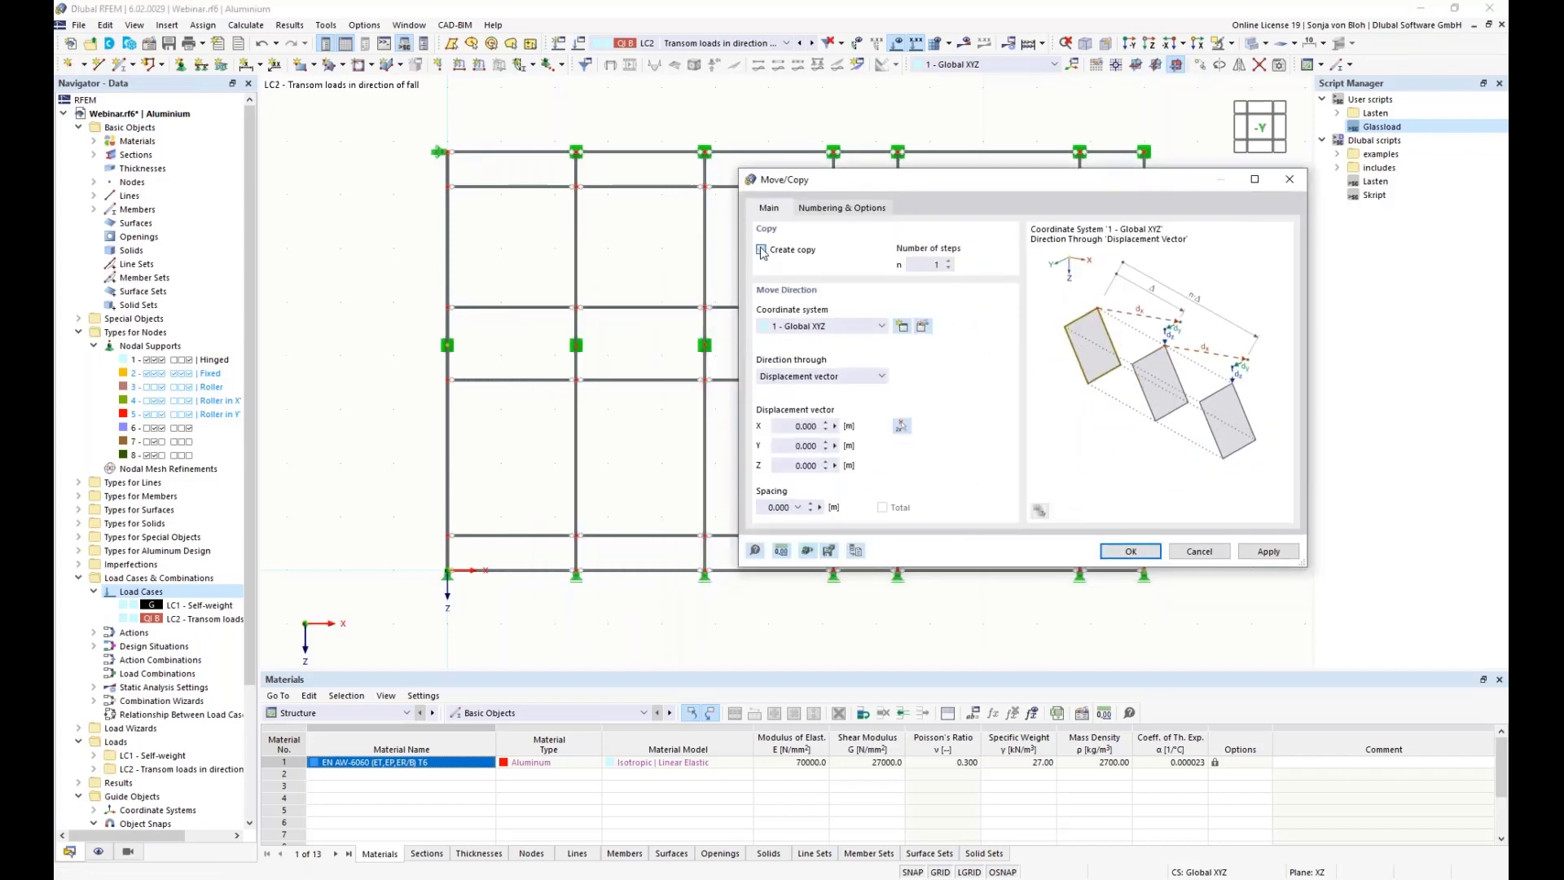
pyautogui.doubleClick(791, 465)
pyautogui.write('-1')
pyautogui.click(796, 445)
pyautogui.click(1132, 552)
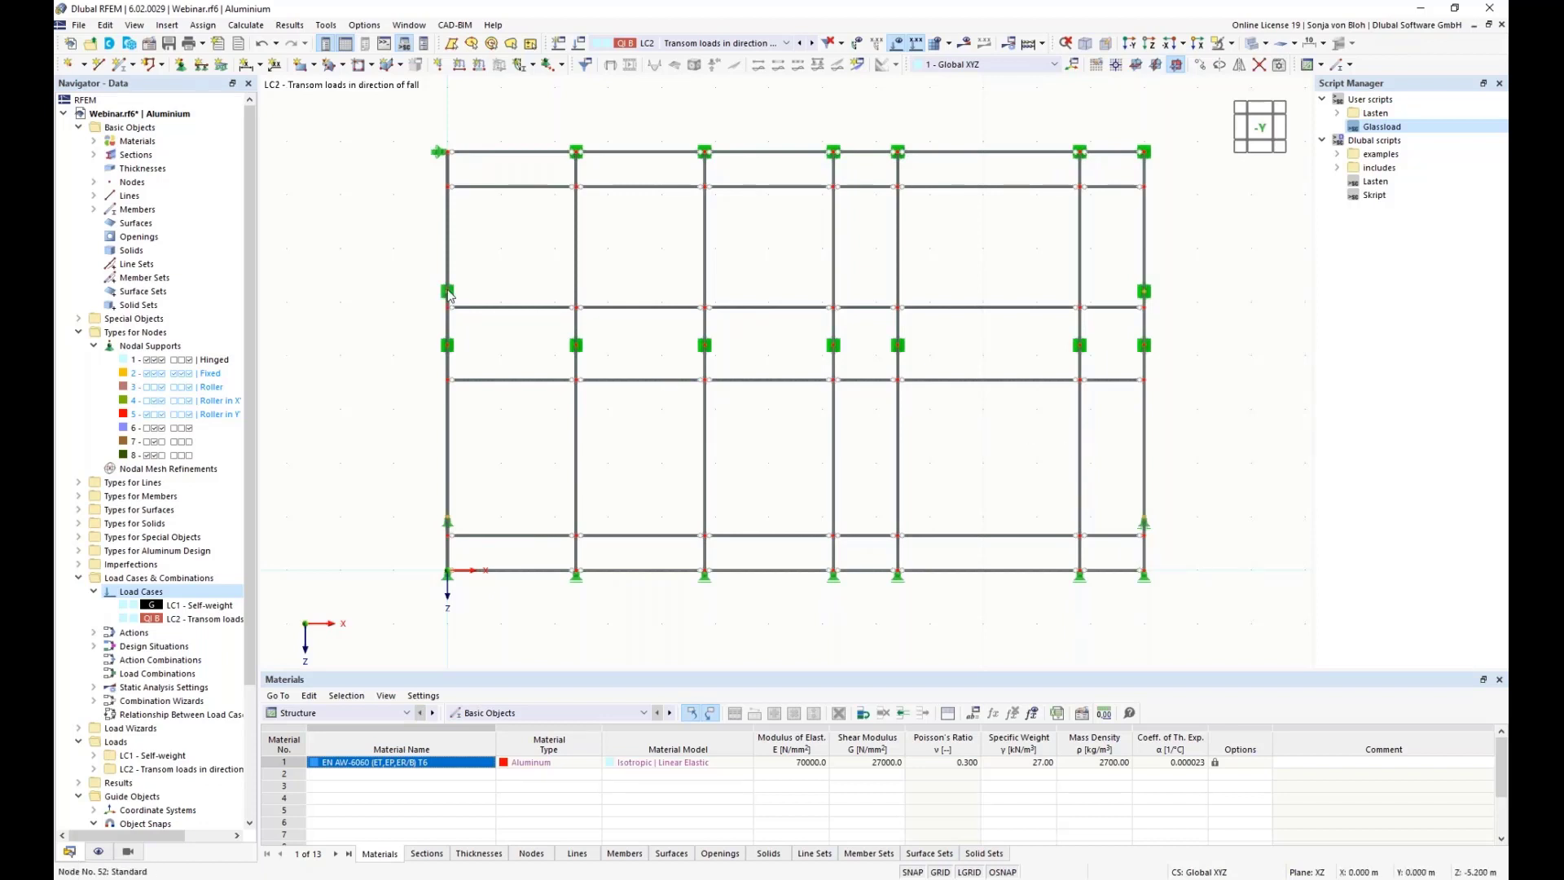
# - Remove the nodal support assignment from the four copied nodes 50-53
pyautogui.moveTo(448, 295)
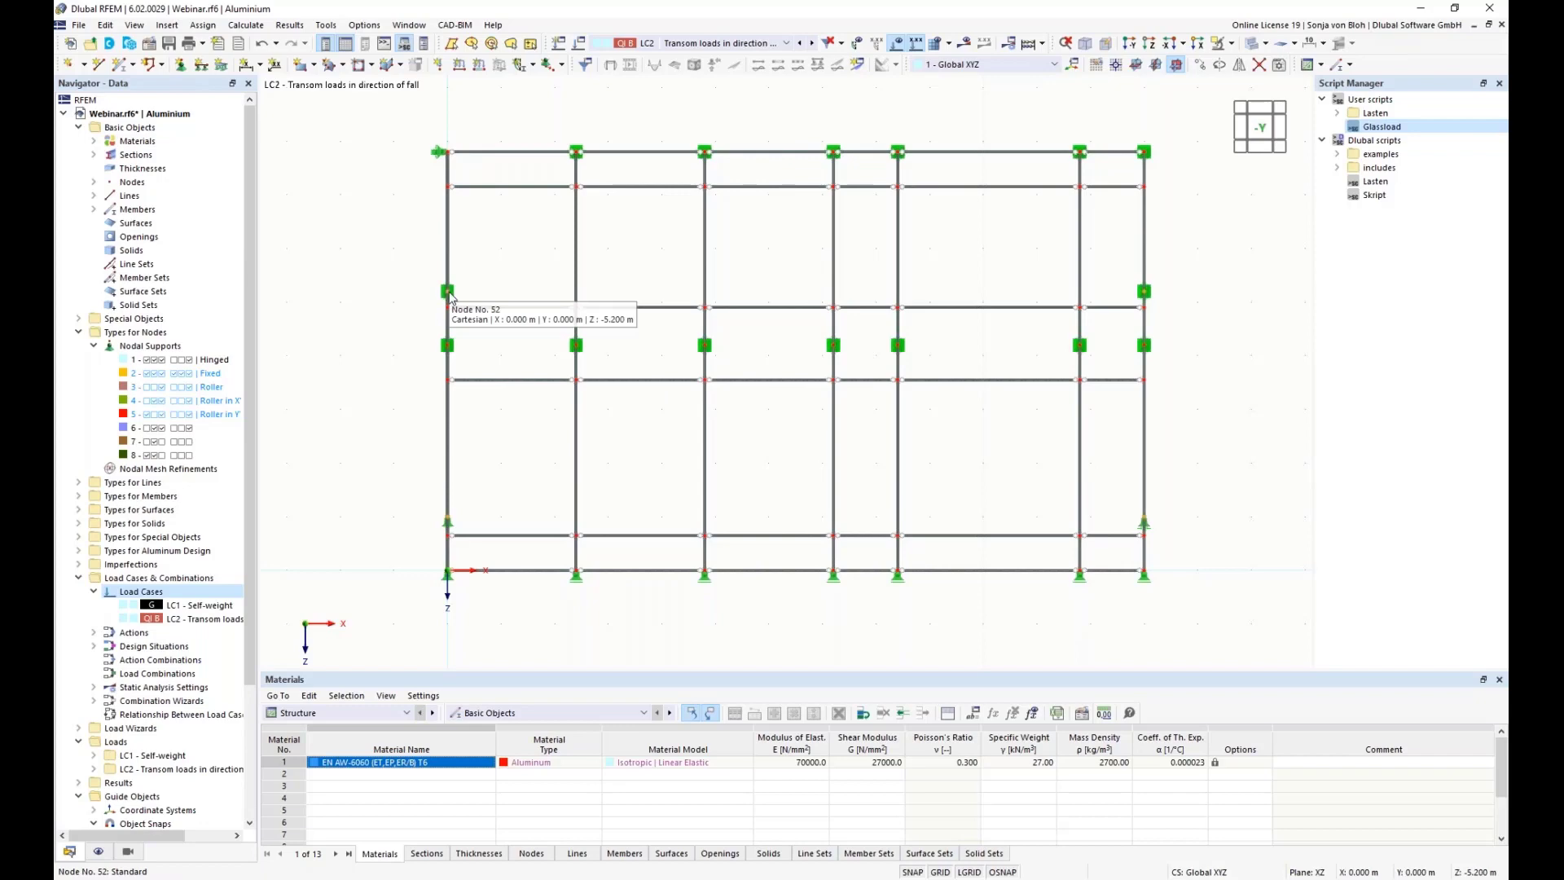
pyautogui.rightClick(450, 298)
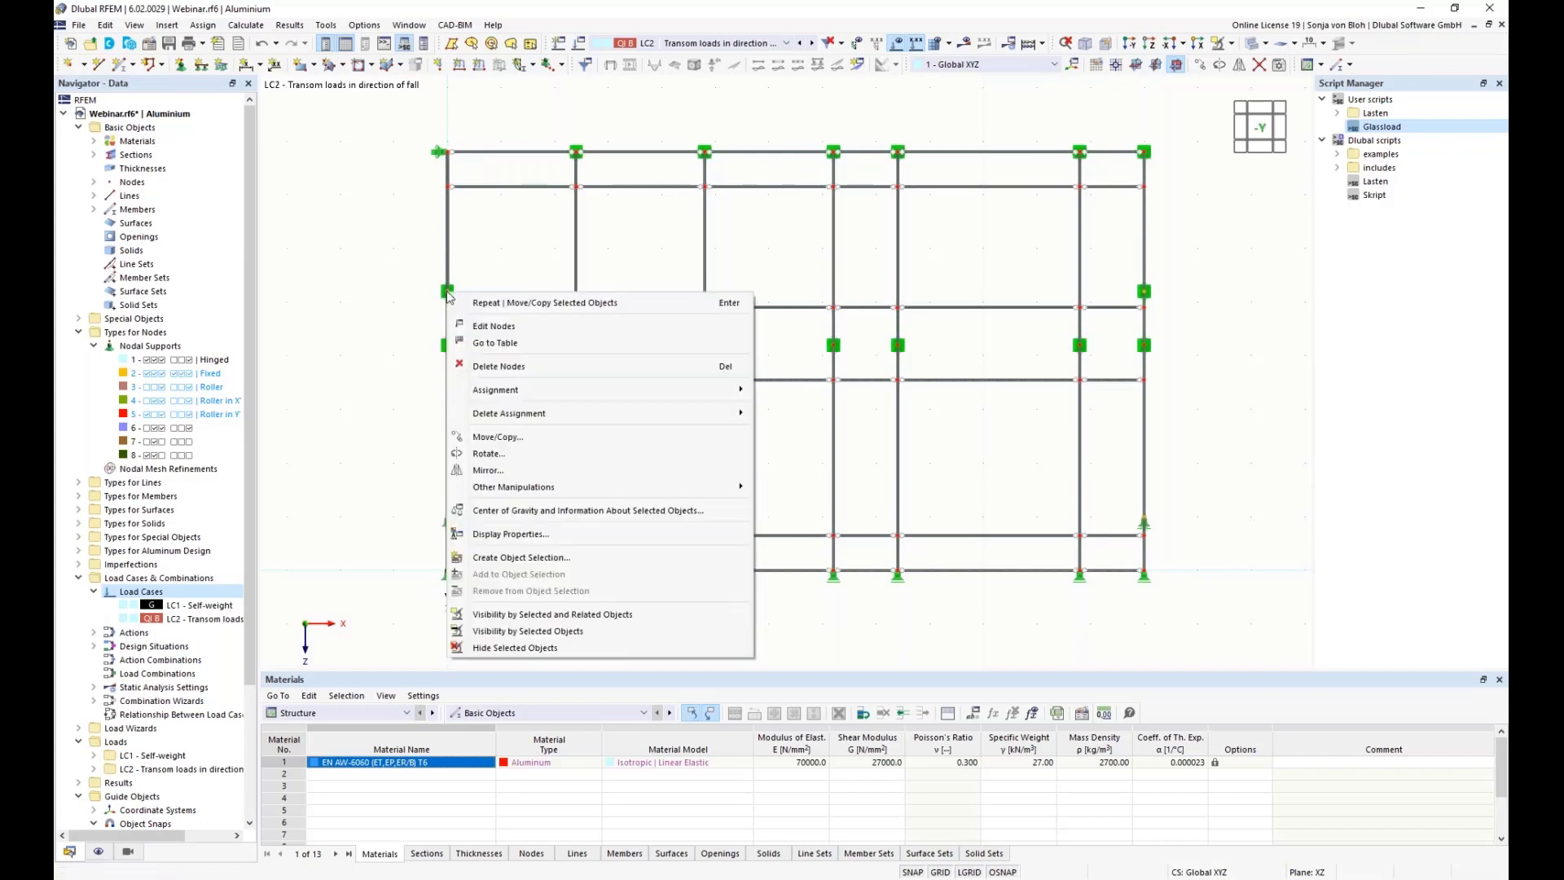
pyautogui.click(502, 326)
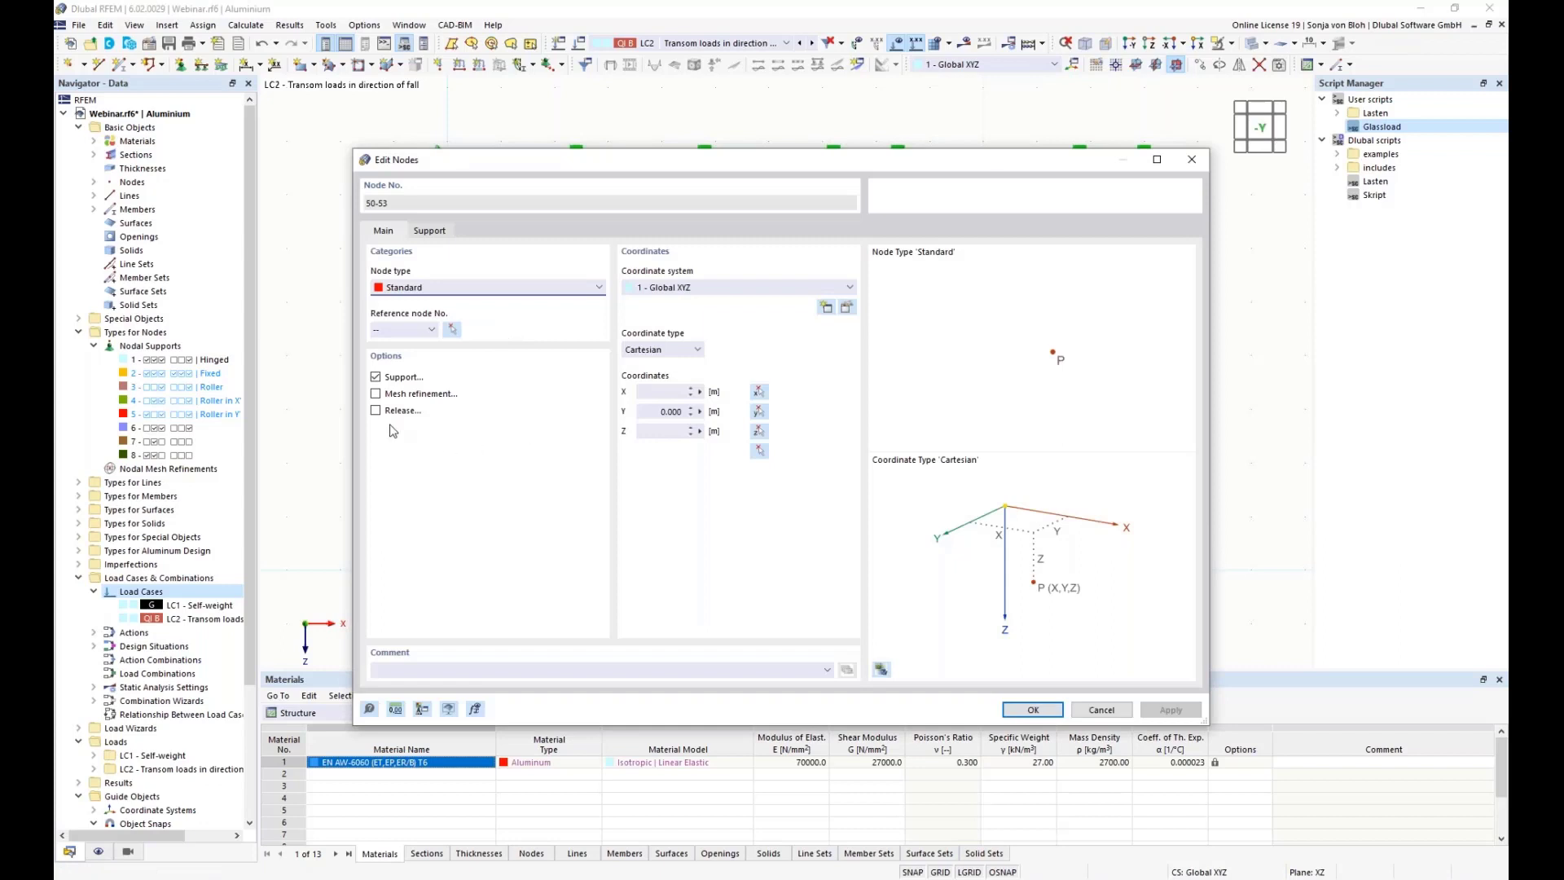
pyautogui.click(378, 377)
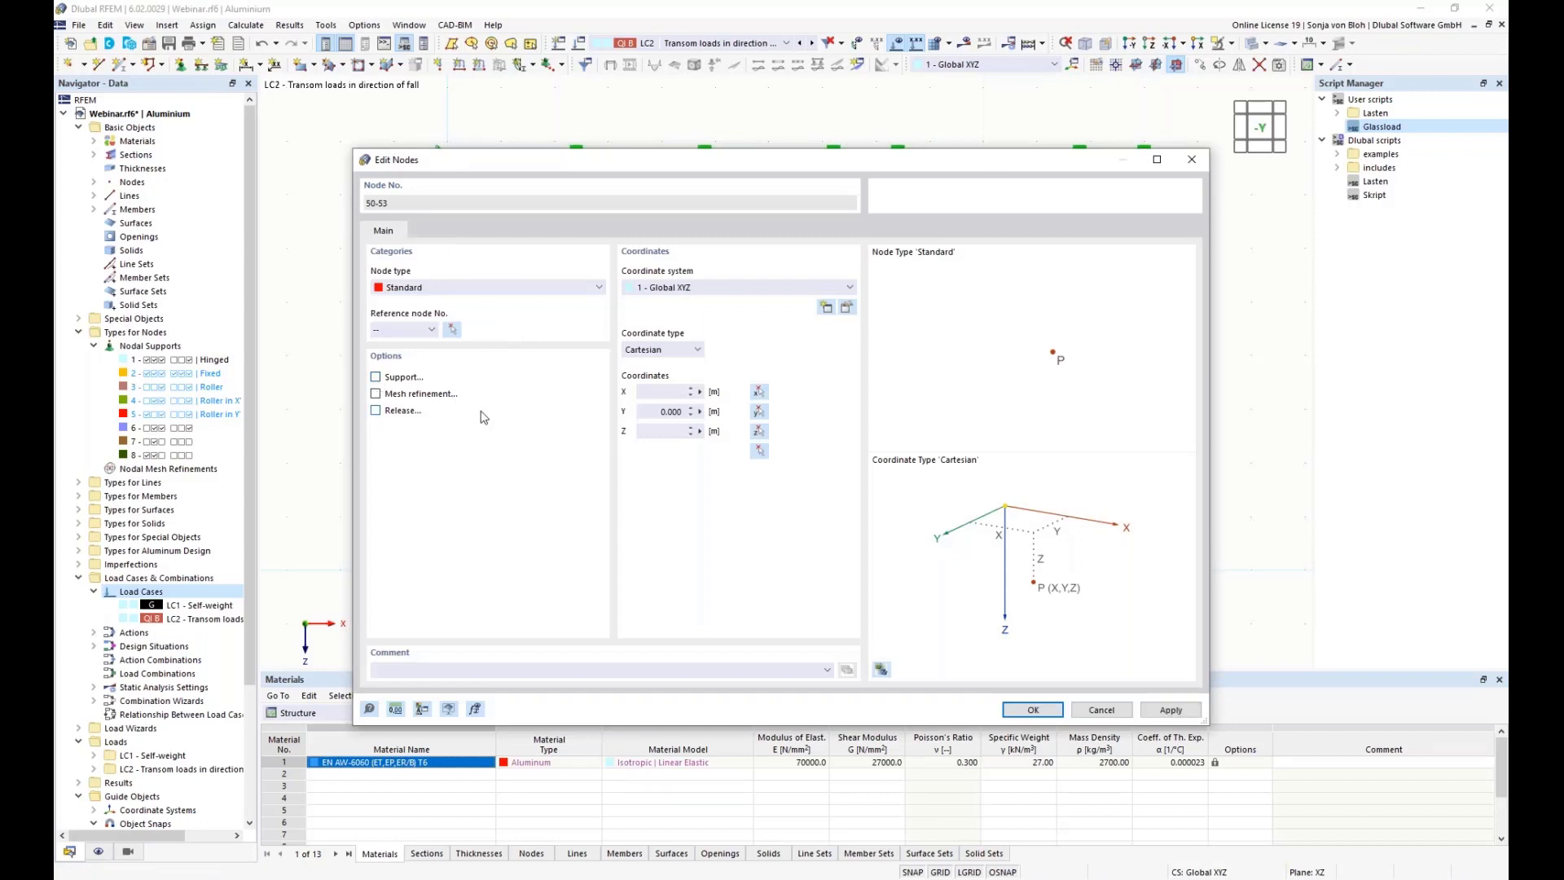
pyautogui.click(1031, 711)
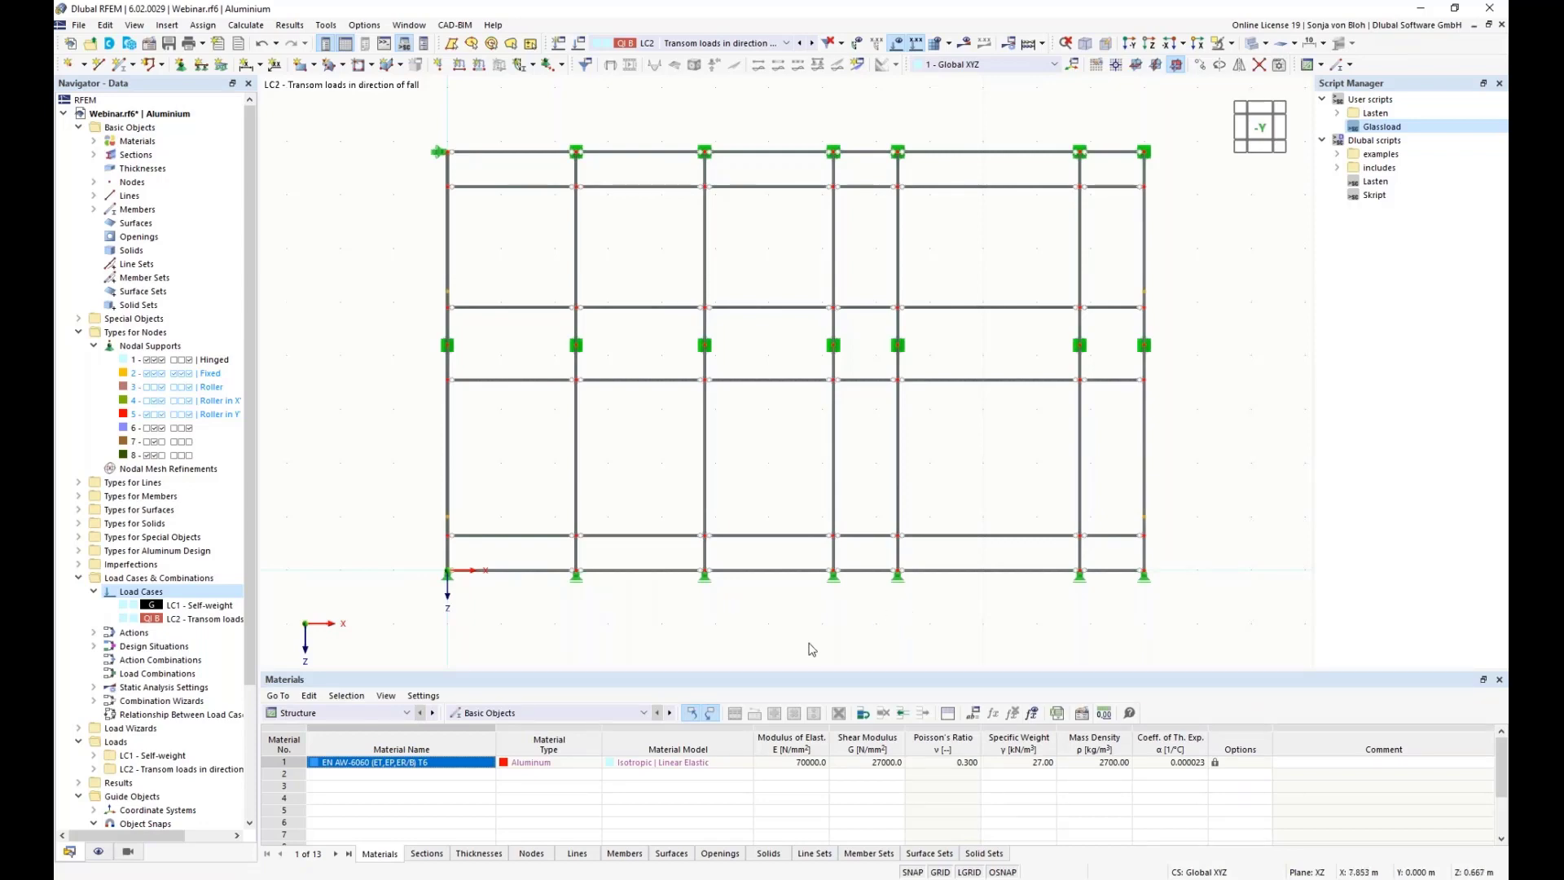
# - Start a Member Loads from Free Line Load wizard for LC2, uniform, global Y on true length, with magnitude 1 kN/m
pyautogui.scroll(-4, 124, 627)
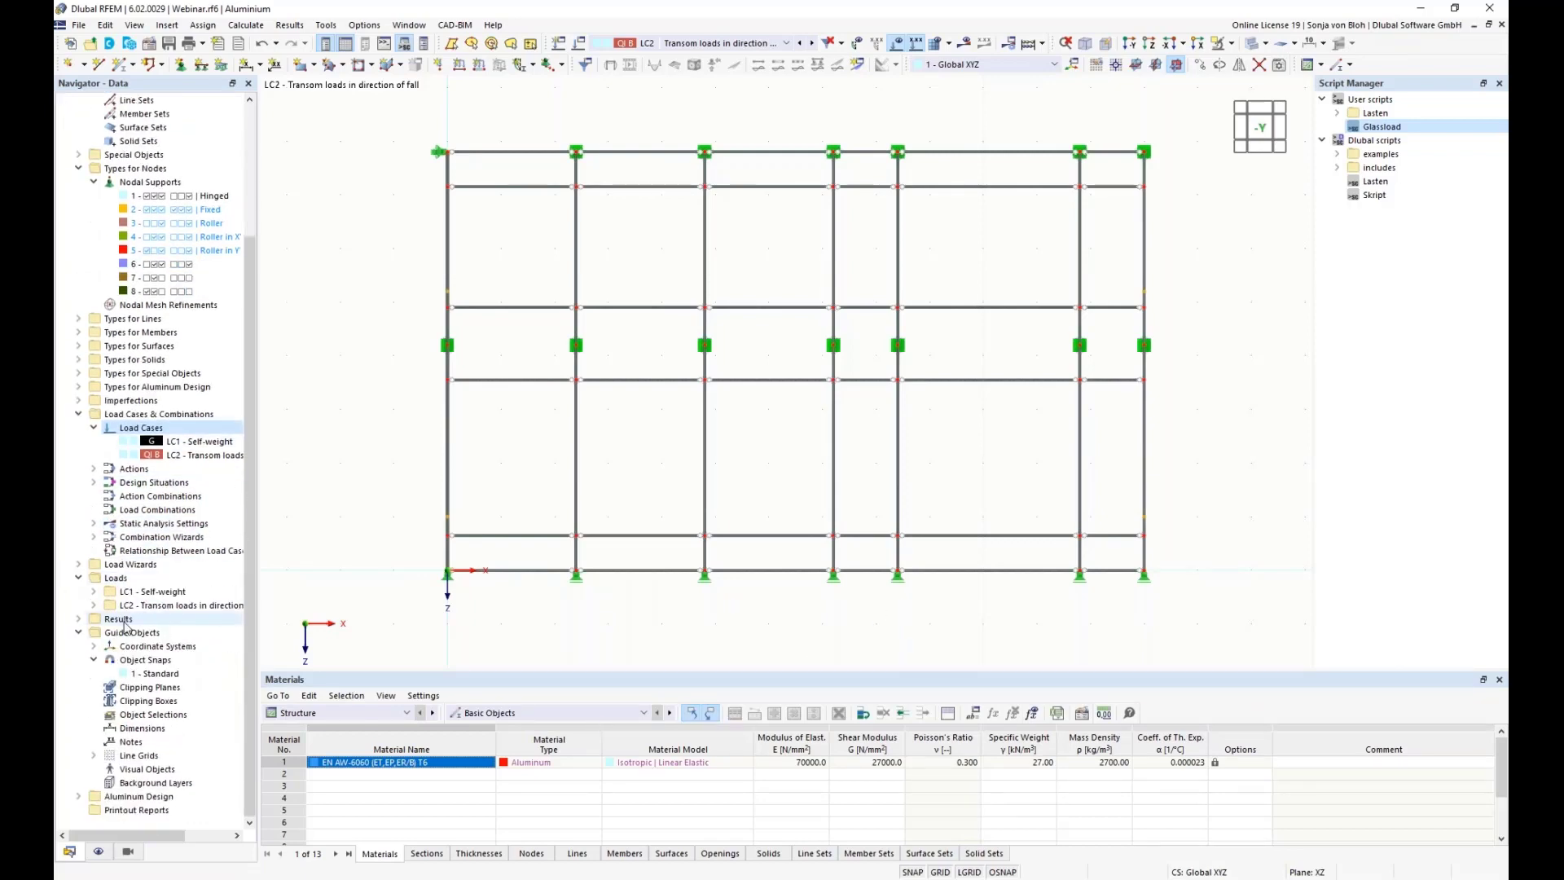
pyautogui.click(79, 566)
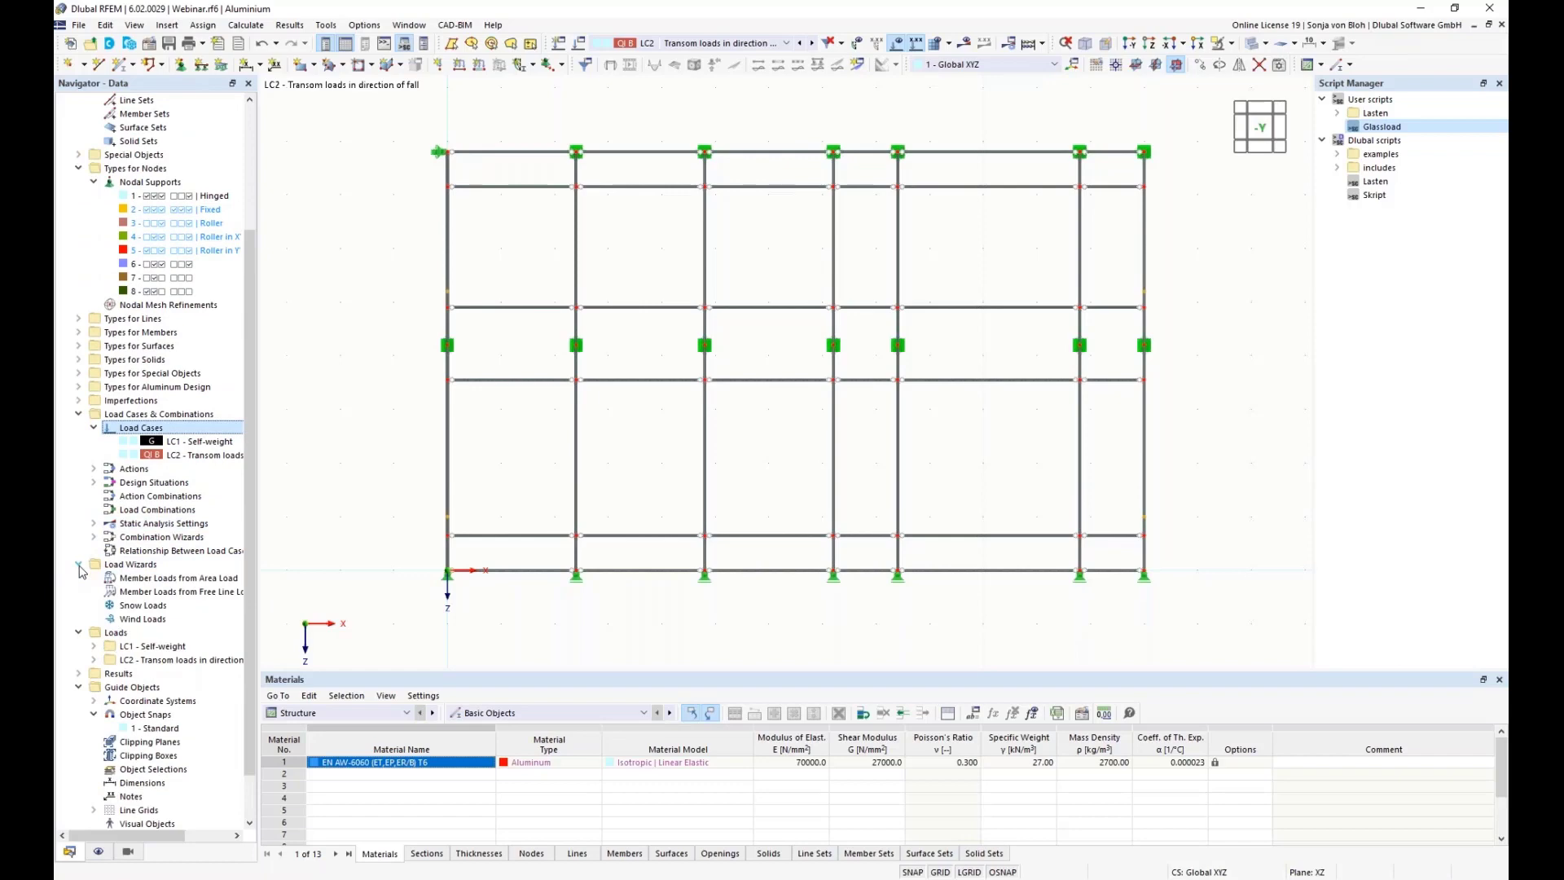
pyautogui.doubleClick(182, 600)
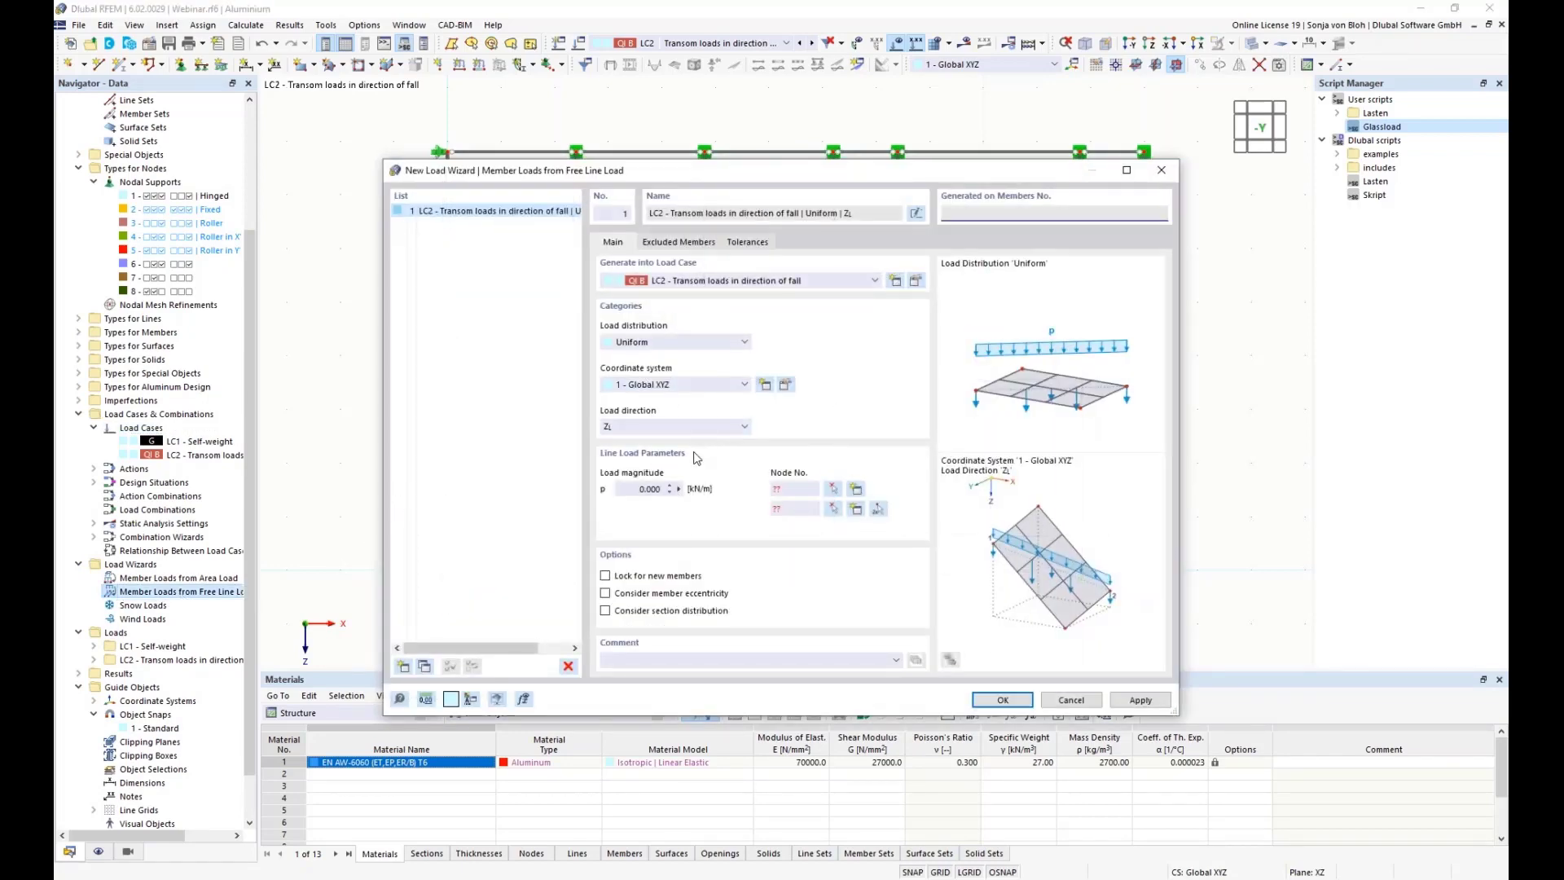
pyautogui.click(741, 427)
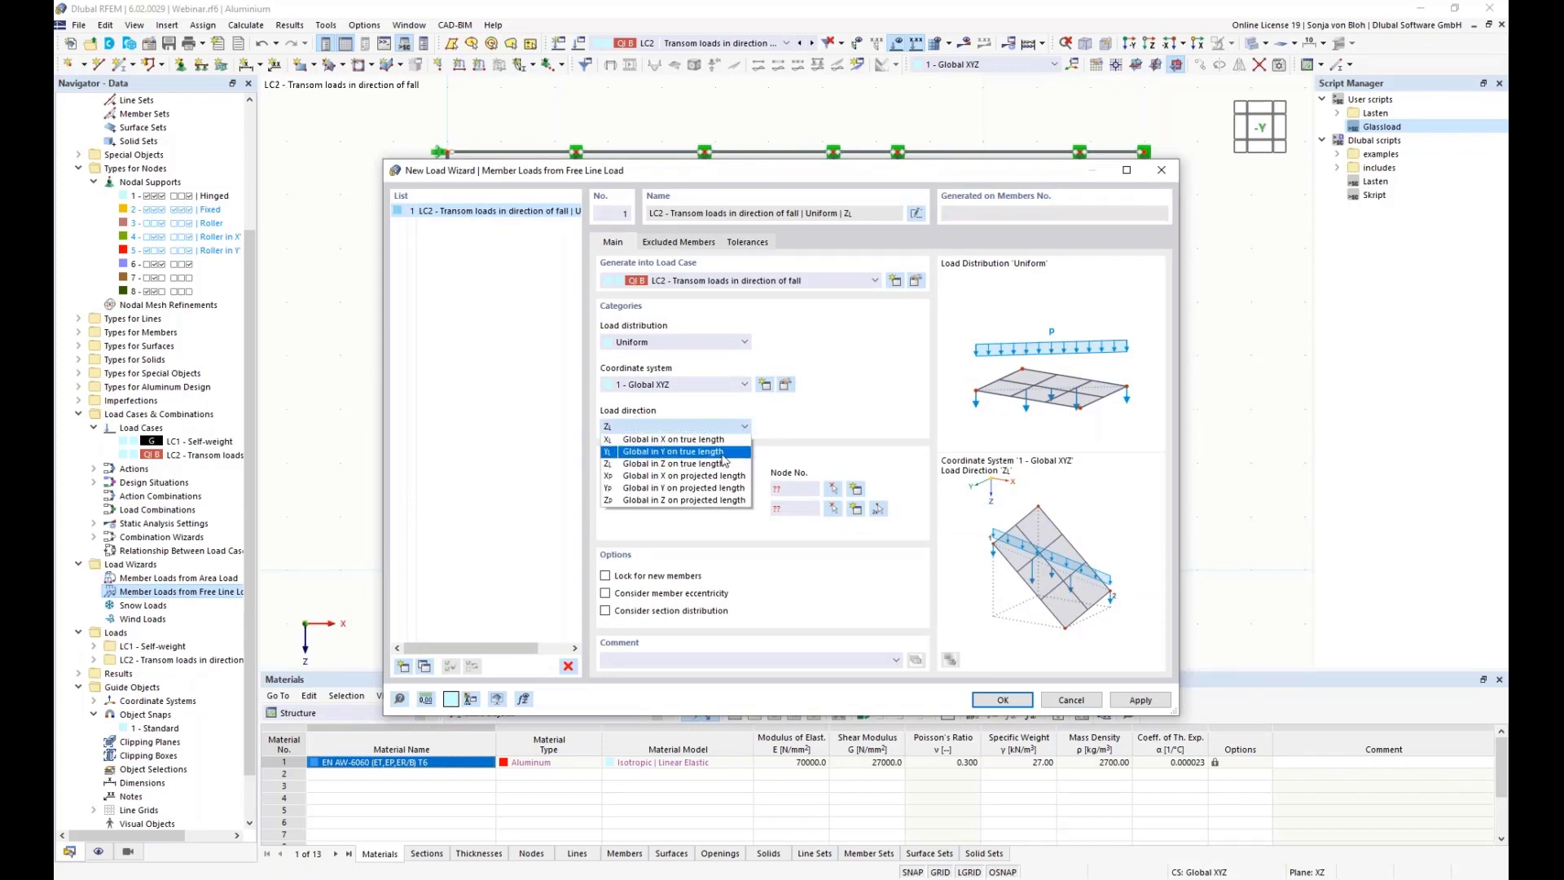
pyautogui.click(716, 452)
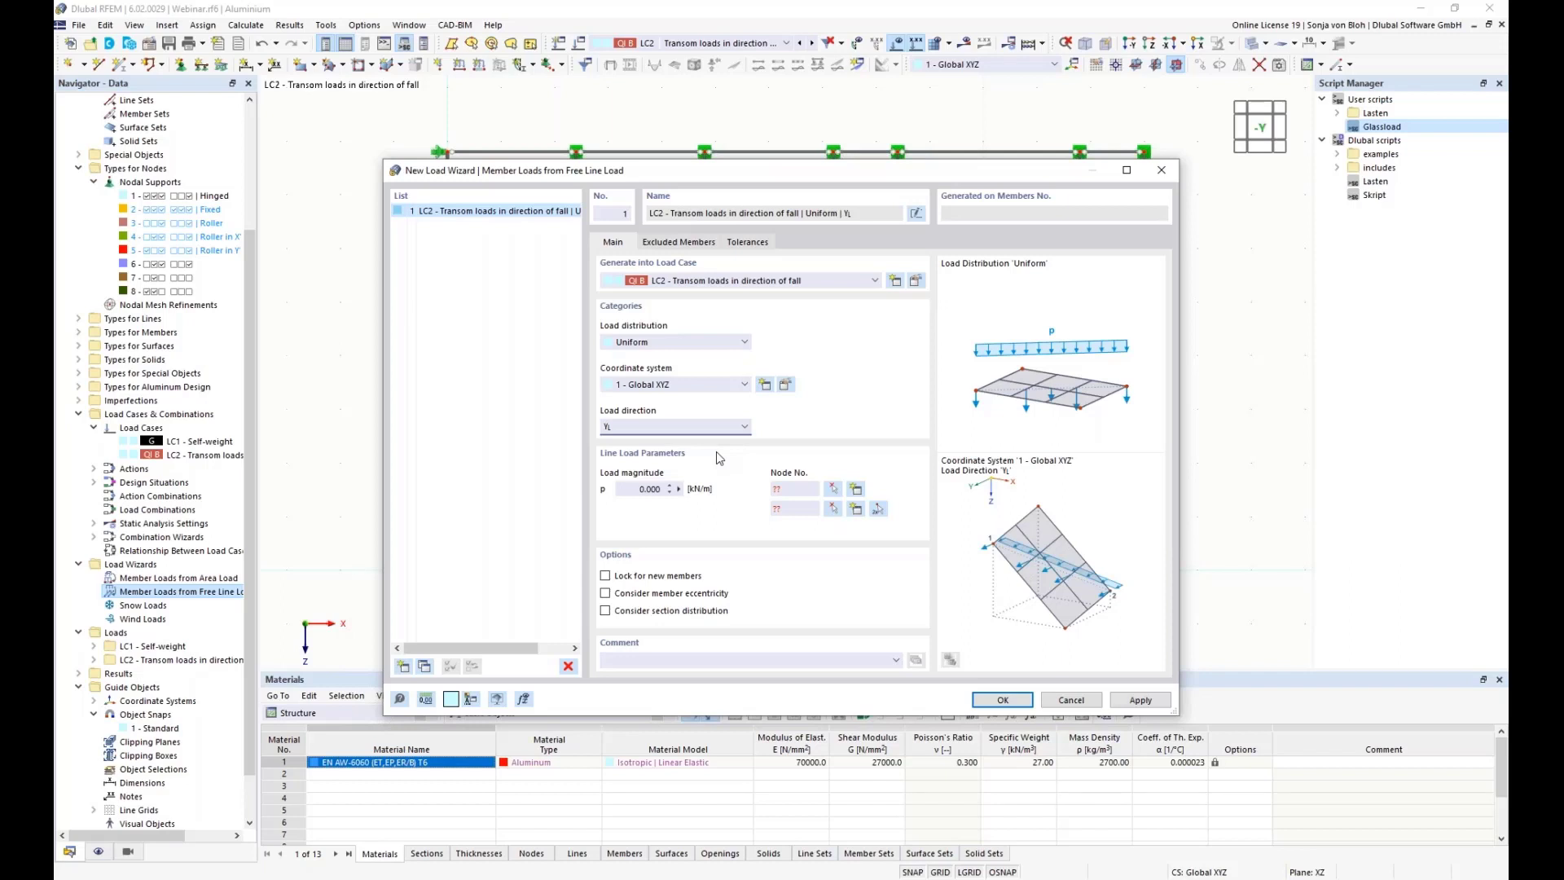
pyautogui.click(630, 489)
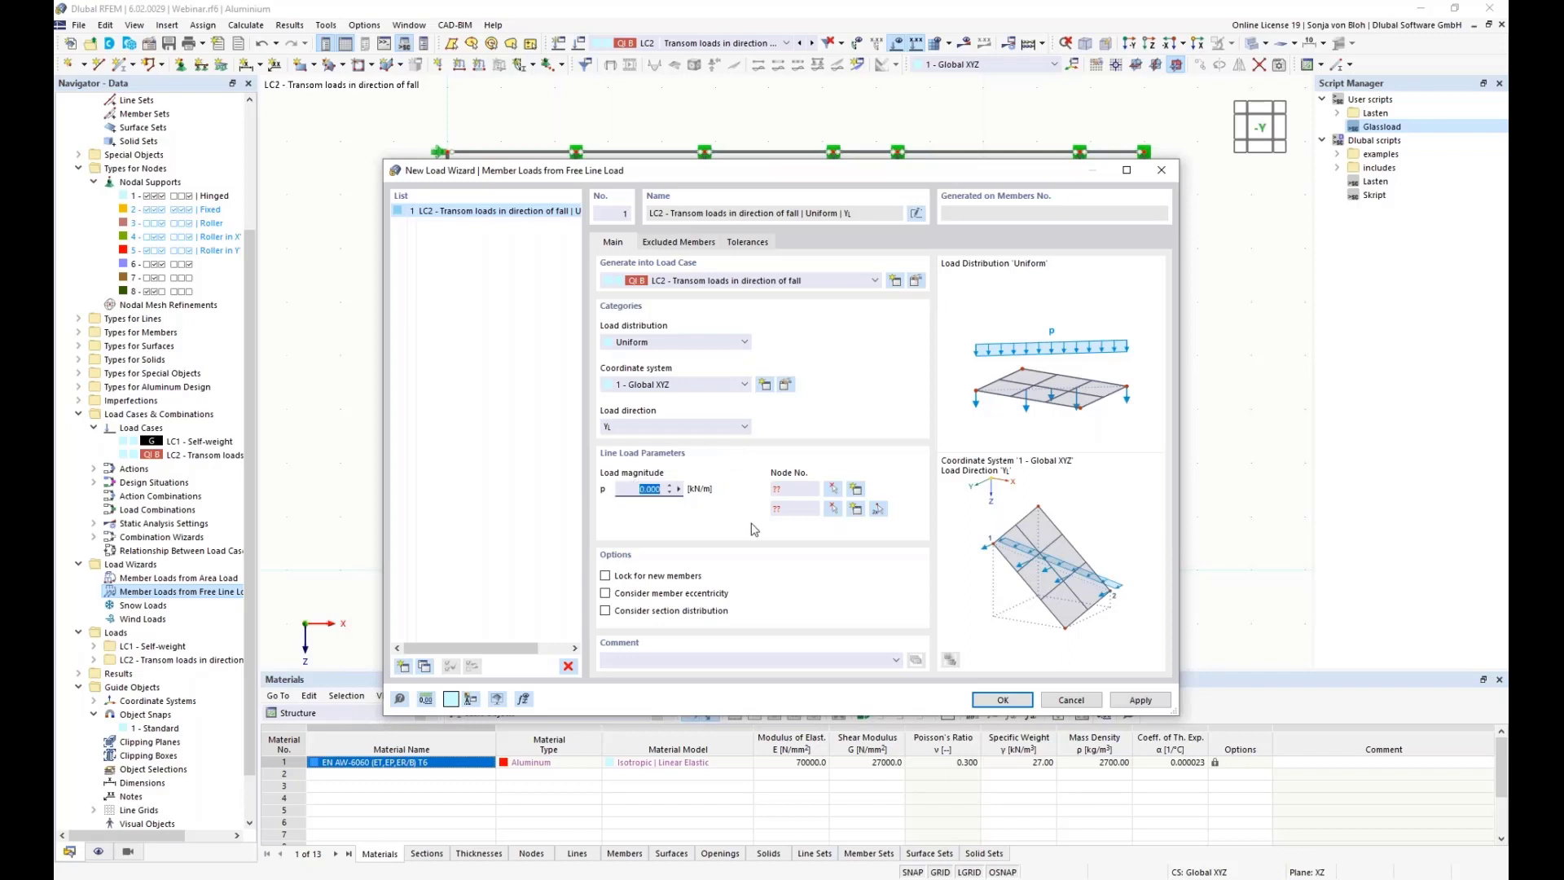
pyautogui.write('1')
# - Define the load line between the lower auxiliary nodes 50 and 51 on the two outer columns
pyautogui.click(879, 509)
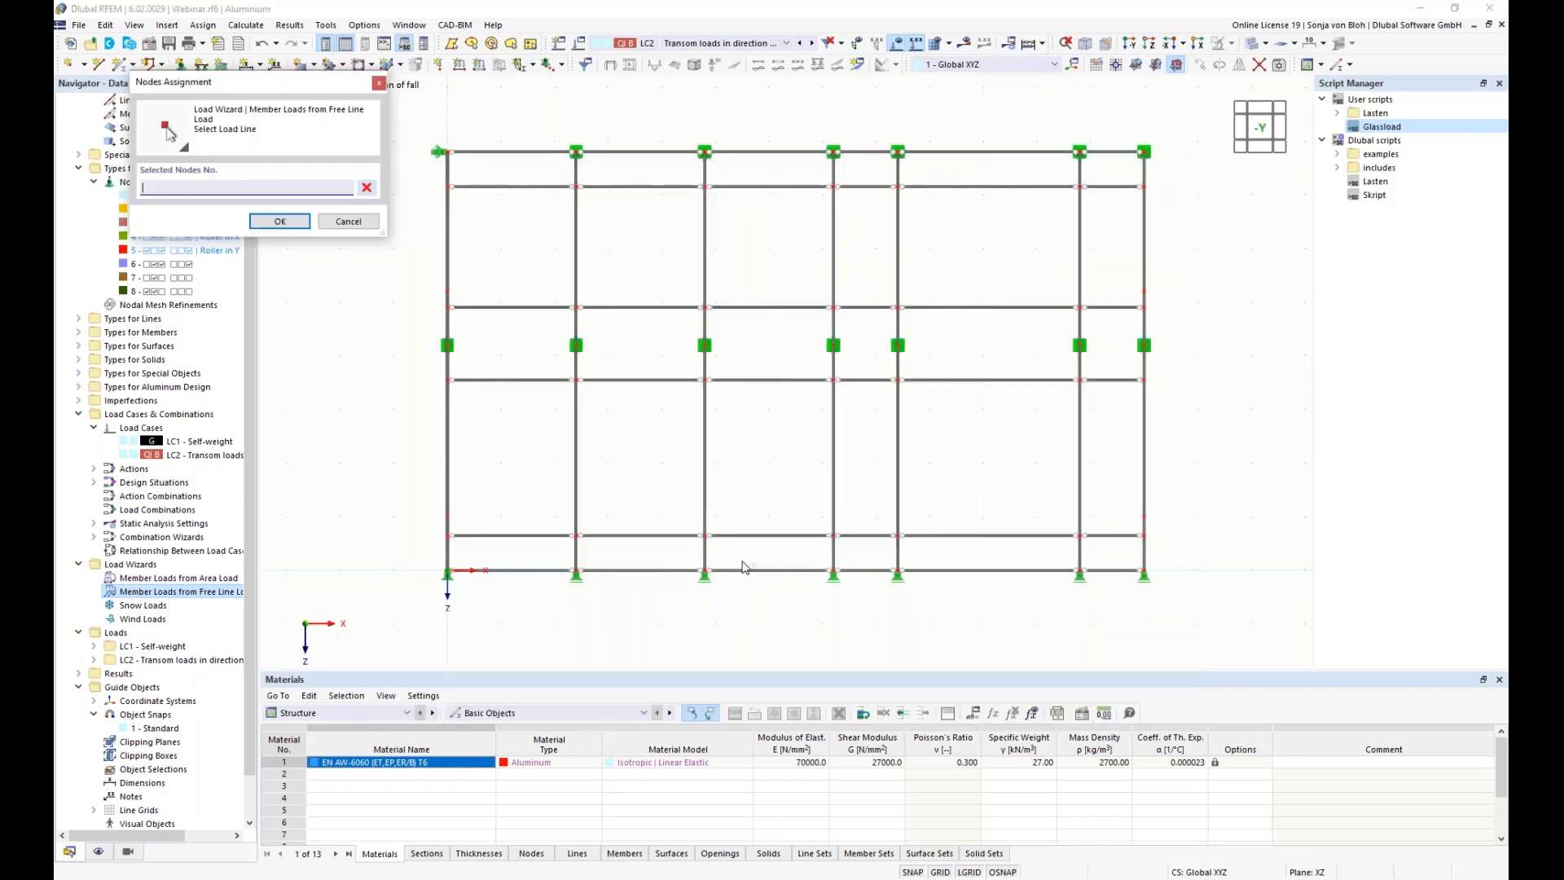
pyautogui.click(544, 535)
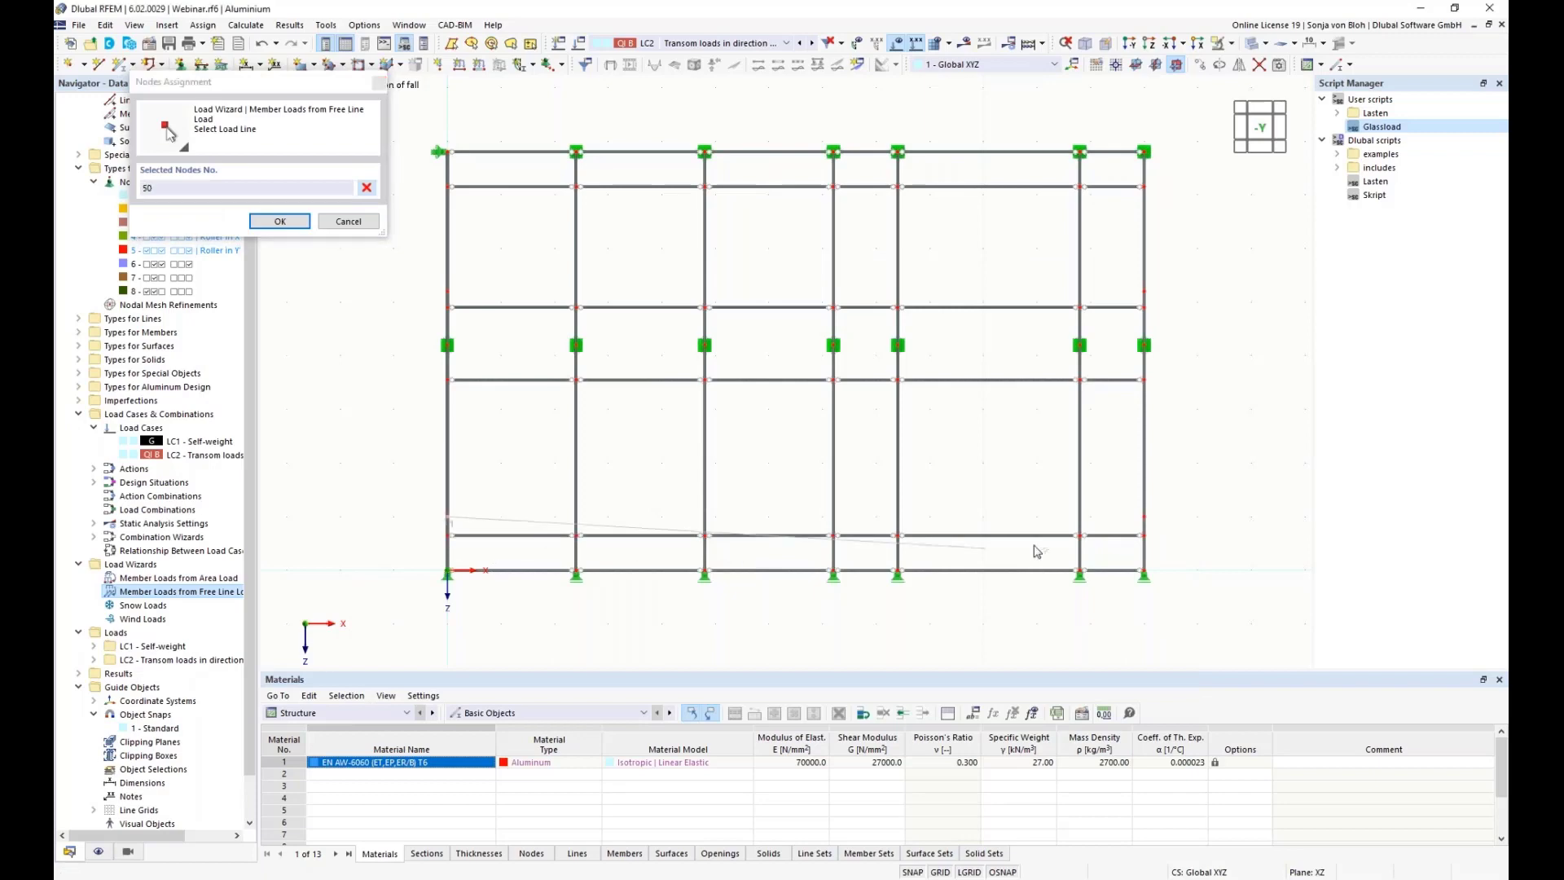
pyautogui.click(1149, 524)
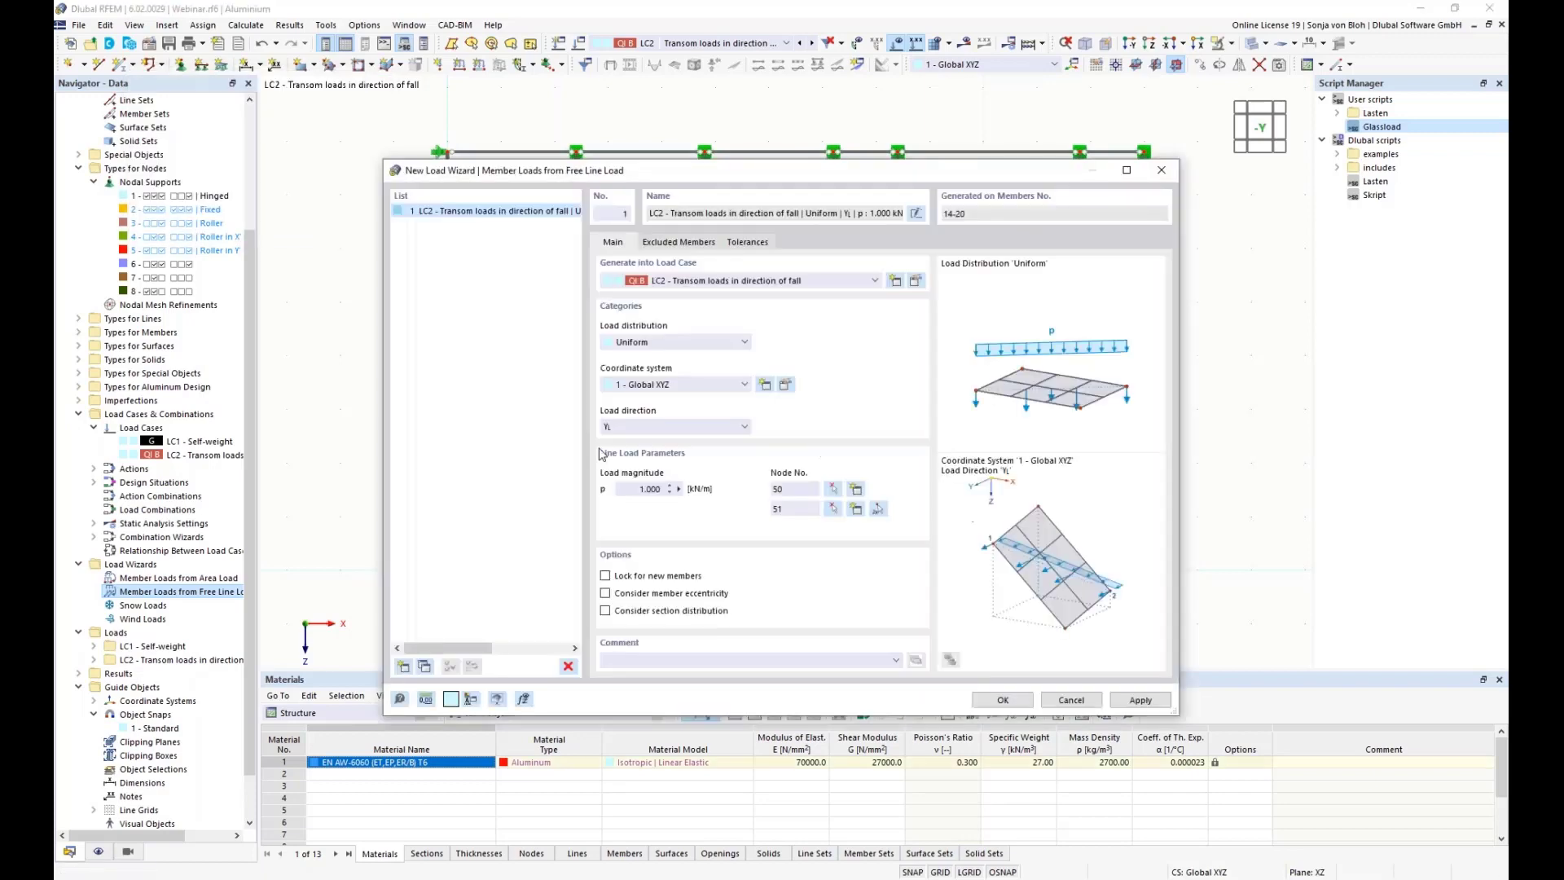
pyautogui.moveTo(629, 173); pyautogui.dragTo(1044, 184)
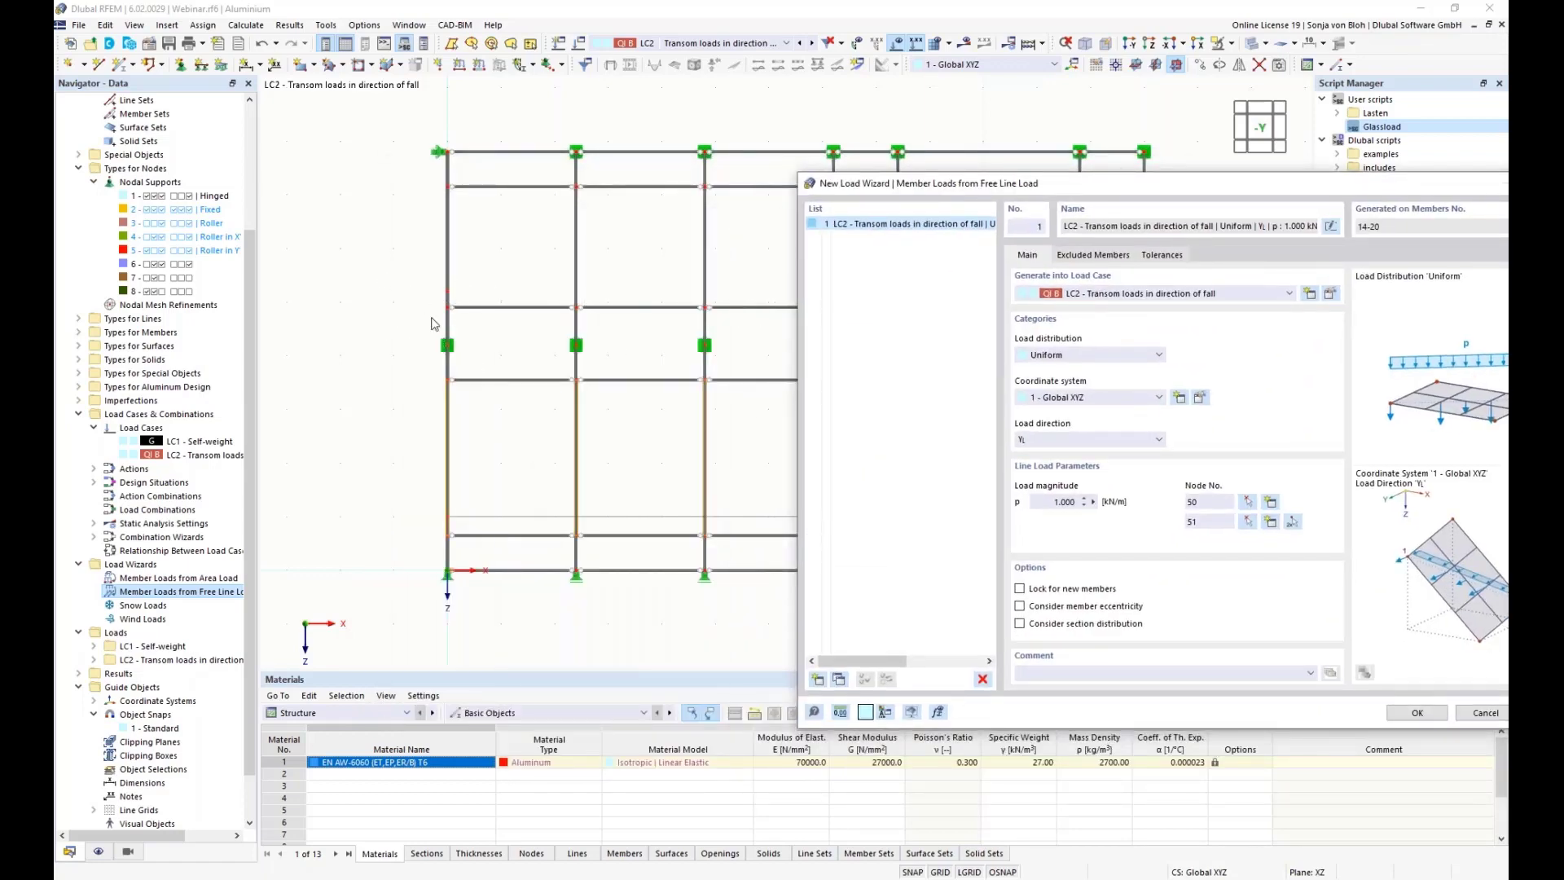
pyautogui.moveTo(918, 192); pyautogui.dragTo(724, 159)
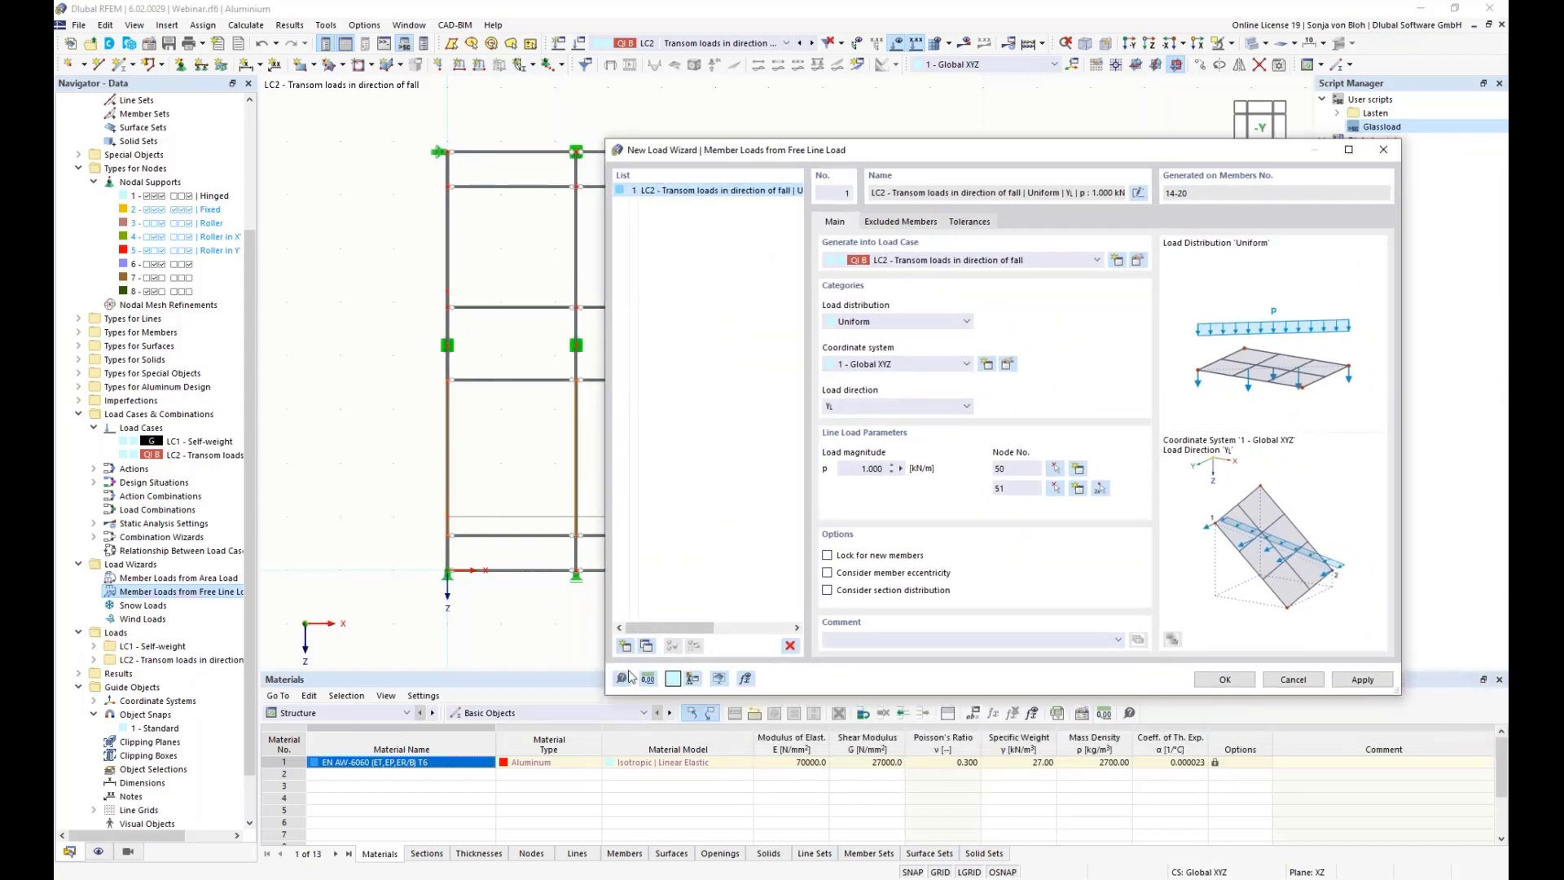
# - Duplicate the free line load, assign the copy to the upper auxiliary nodes 52 and 53, and accept both loads
pyautogui.click(646, 646)
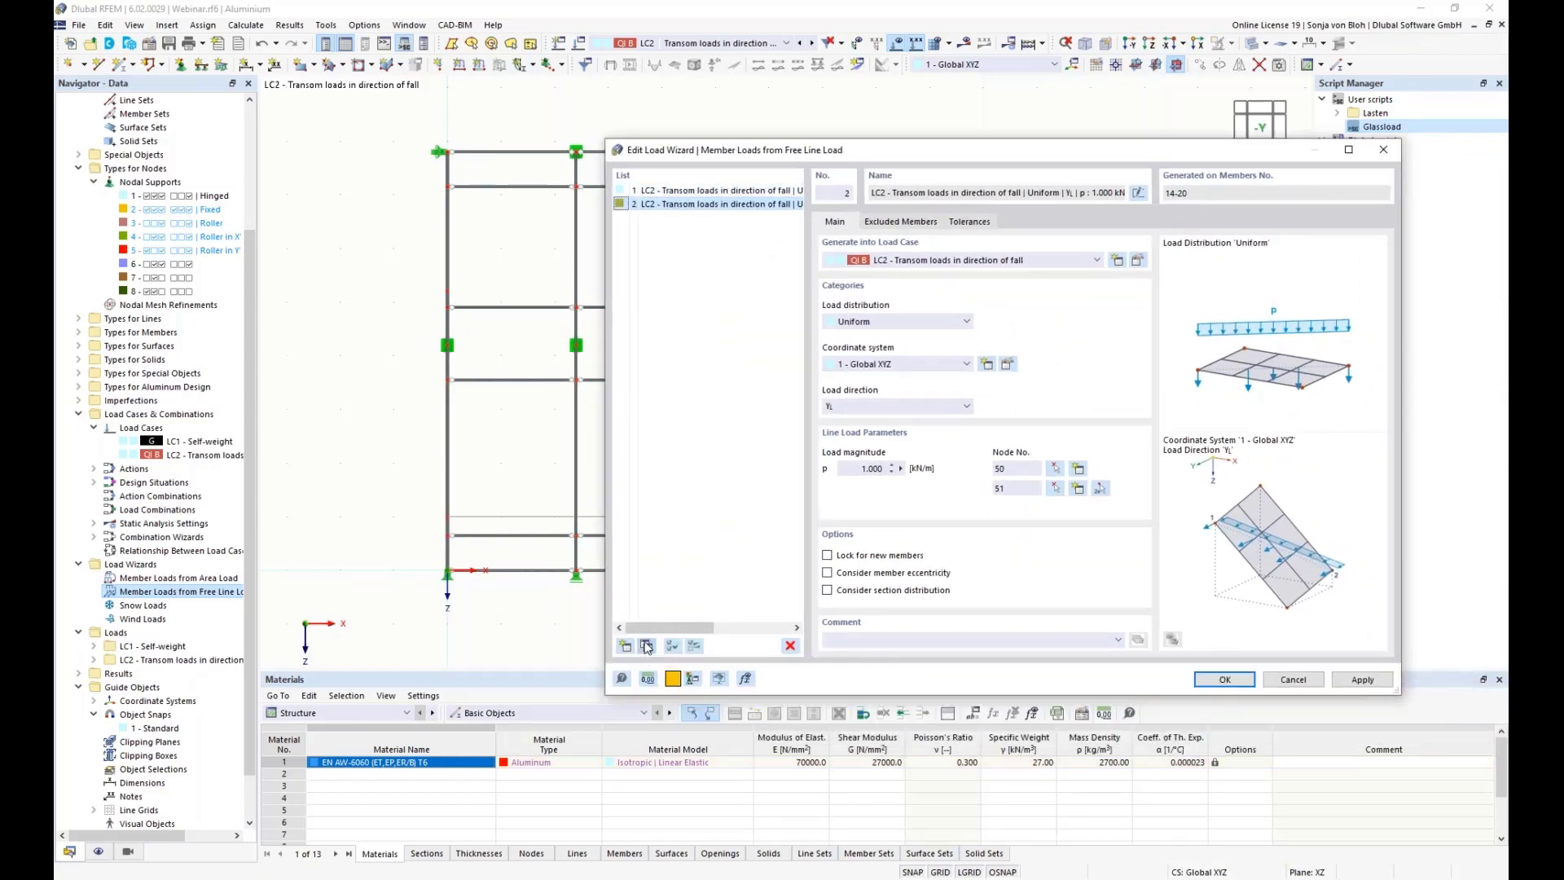
pyautogui.click(1101, 488)
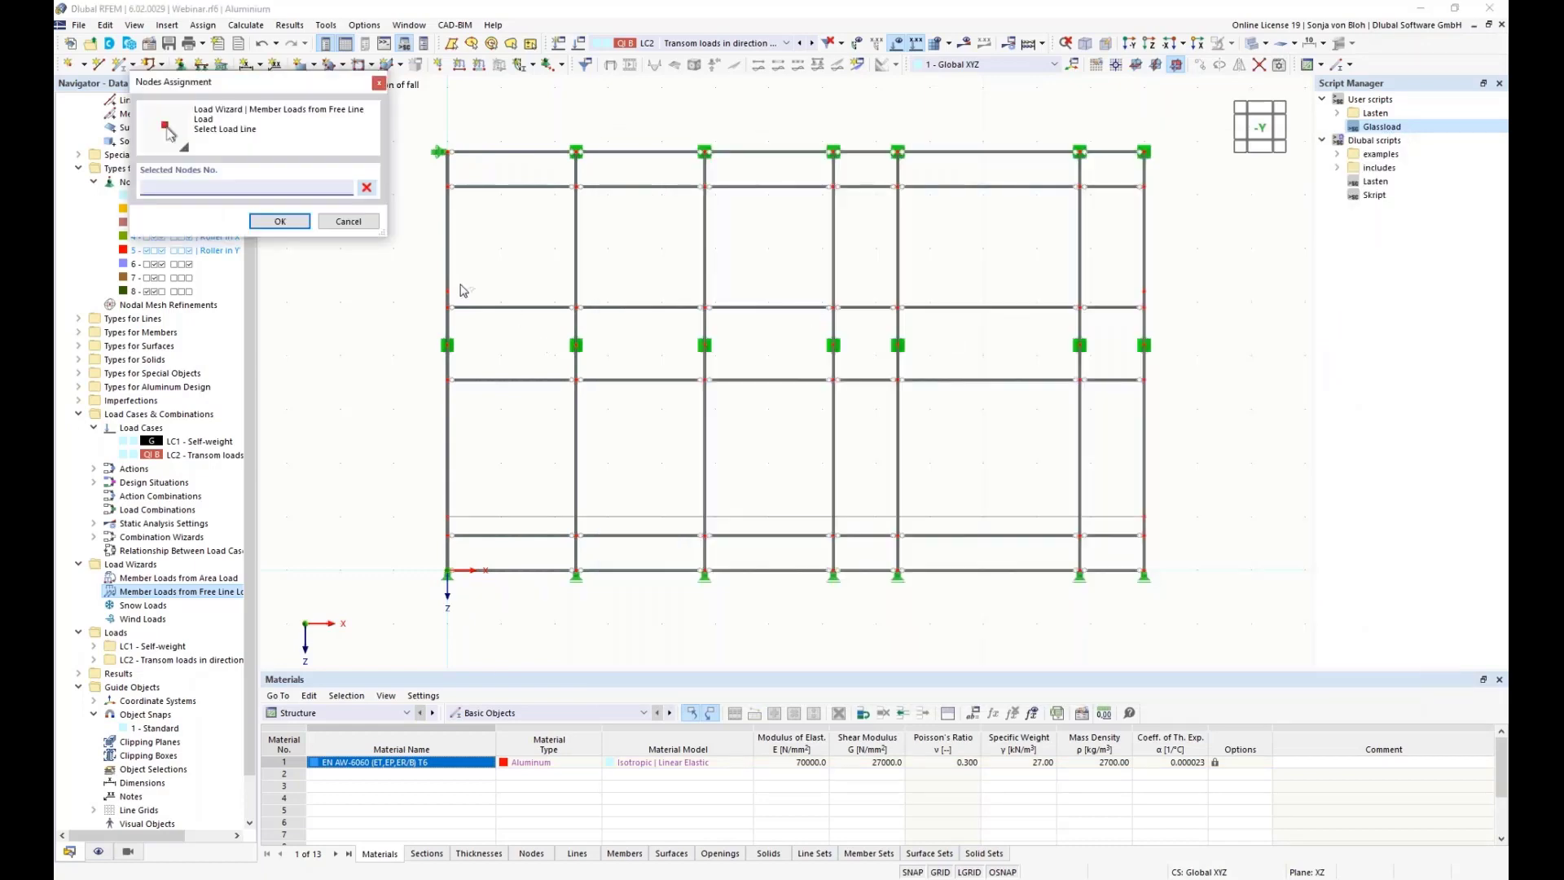
pyautogui.click(447, 290)
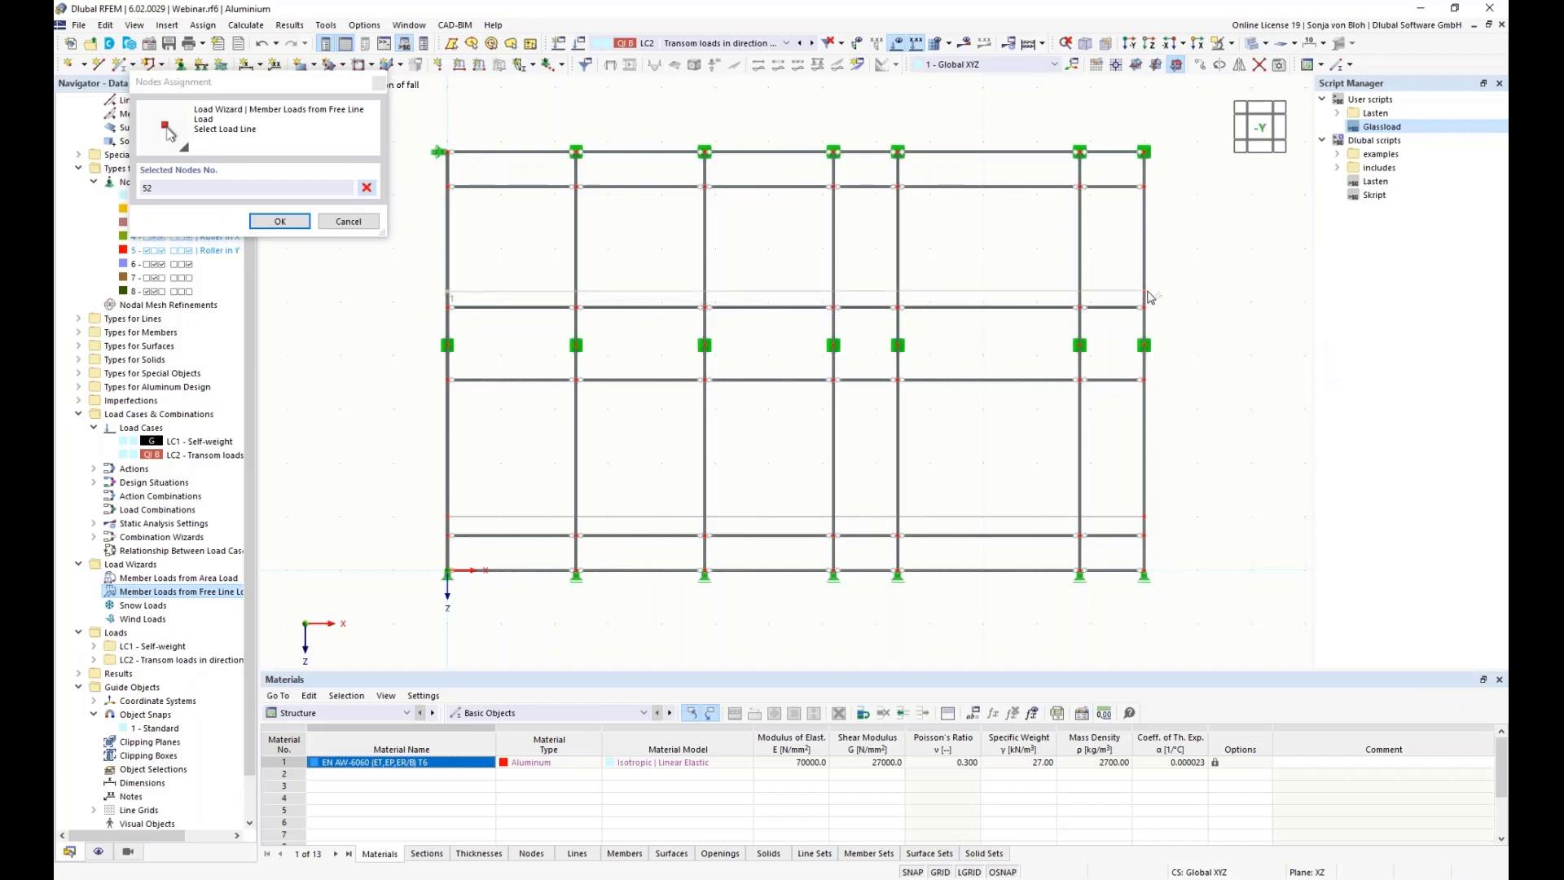
pyautogui.click(1143, 290)
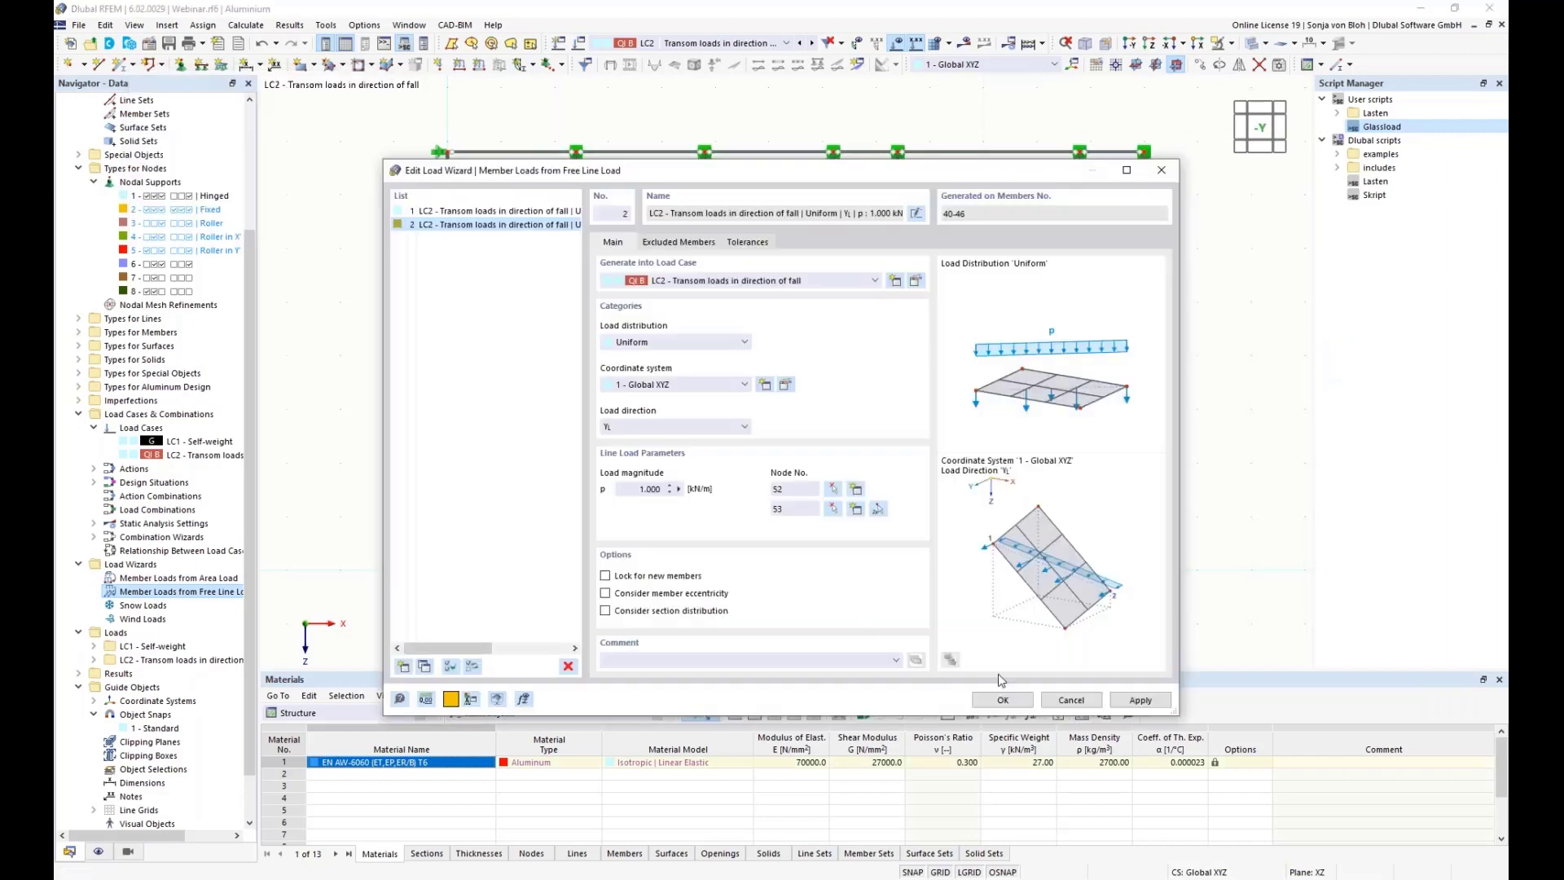
pyautogui.click(1003, 699)
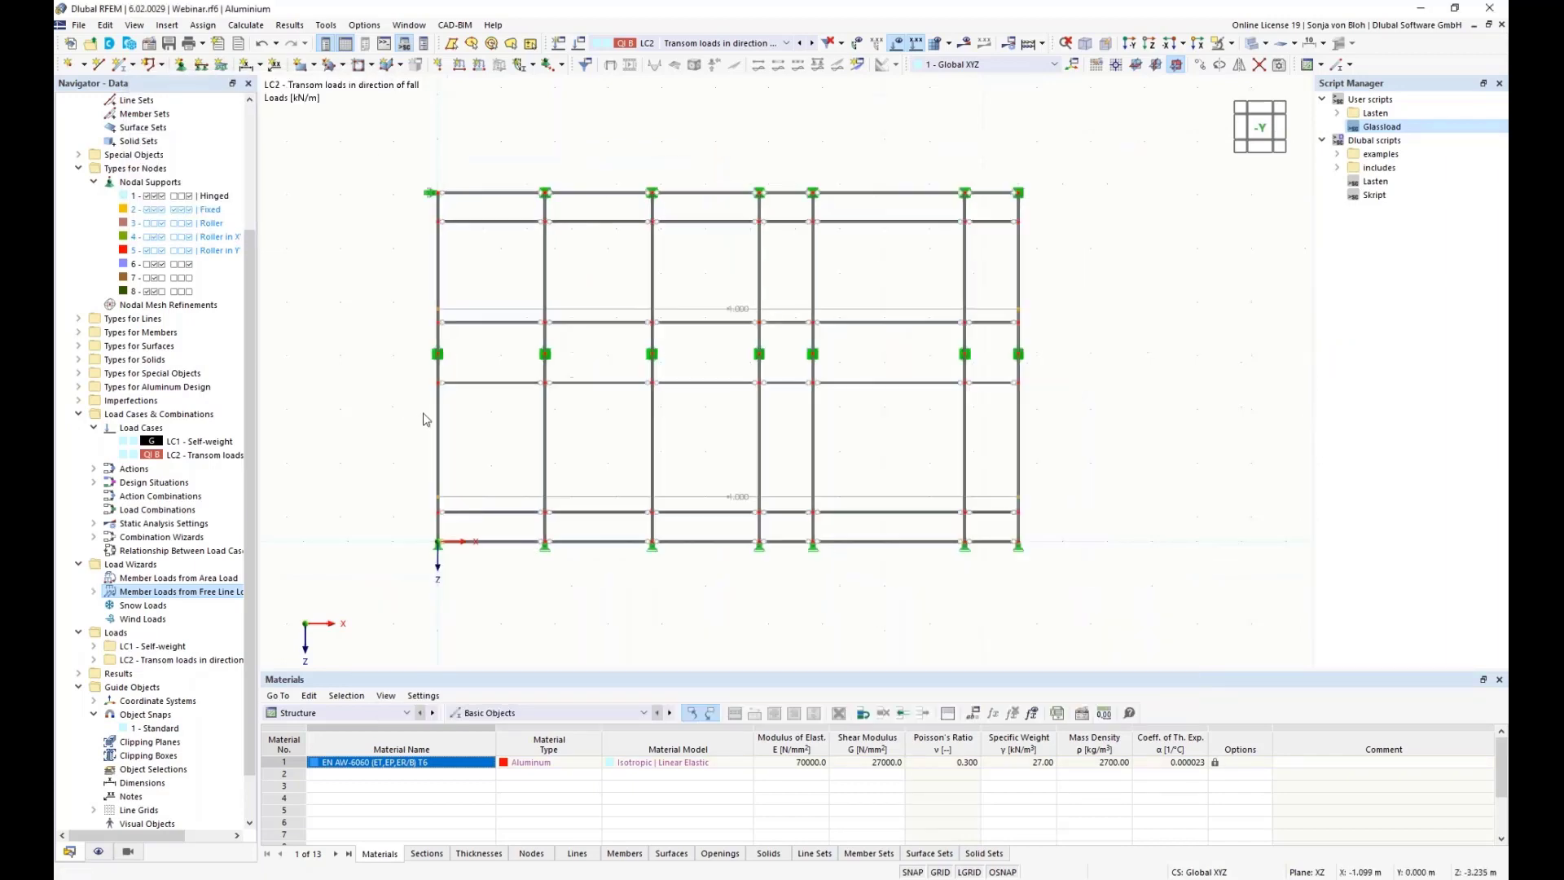
# - Display the generated free line loads separately as individual member loads in a 3D view of the facade
pyautogui.keyDown('ctrl'); pyautogui.moveTo(427, 418); pyautogui.dragTo(489, 492, button='middle'); pyautogui.keyUp('ctrl')
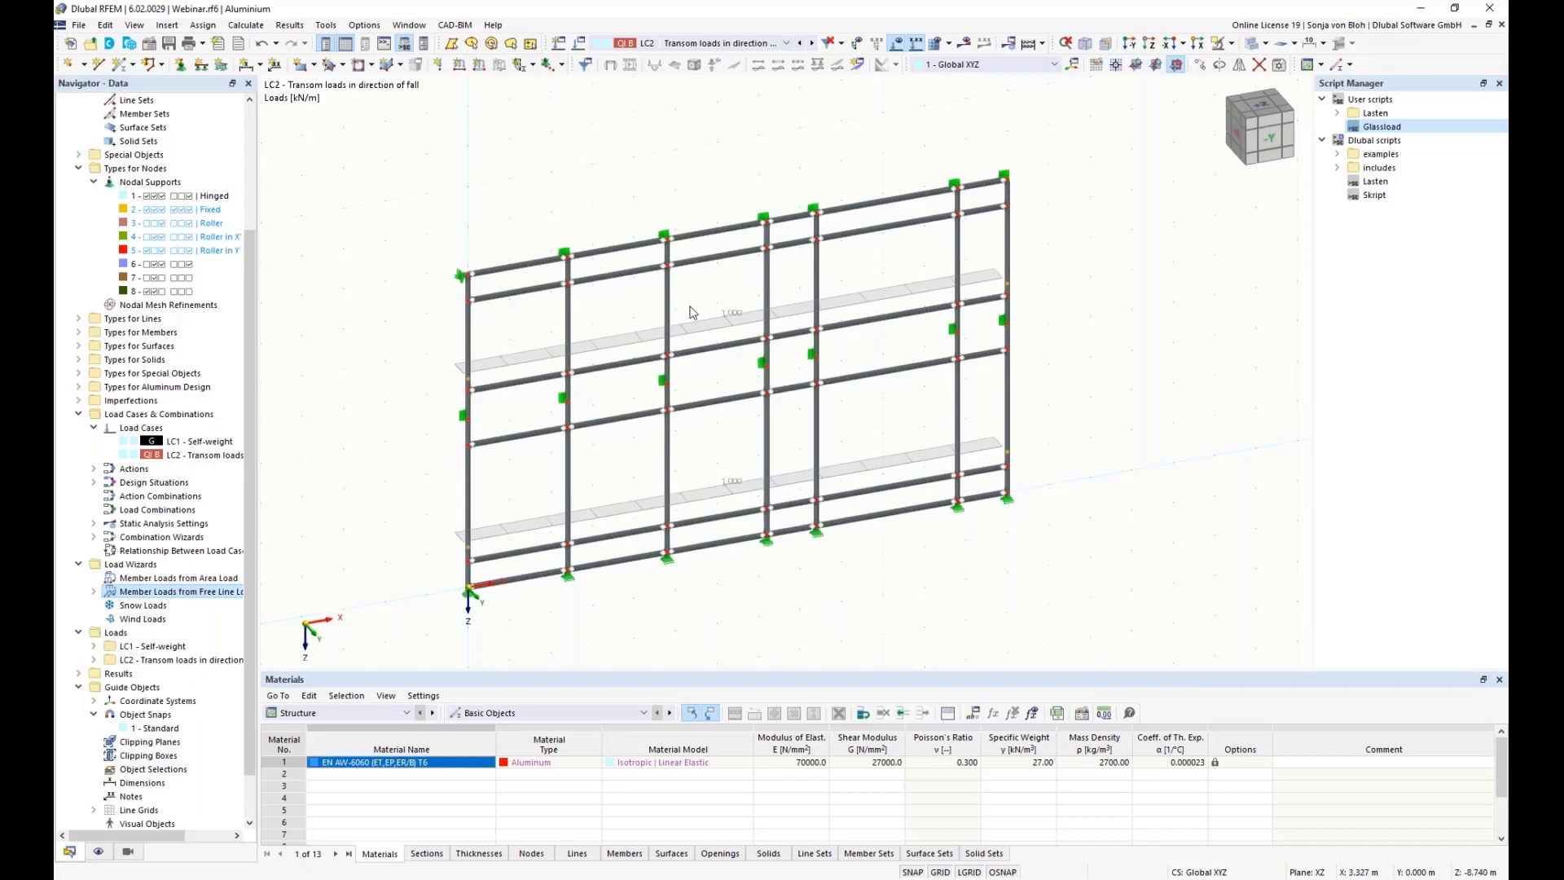
pyautogui.rightClick(530, 367)
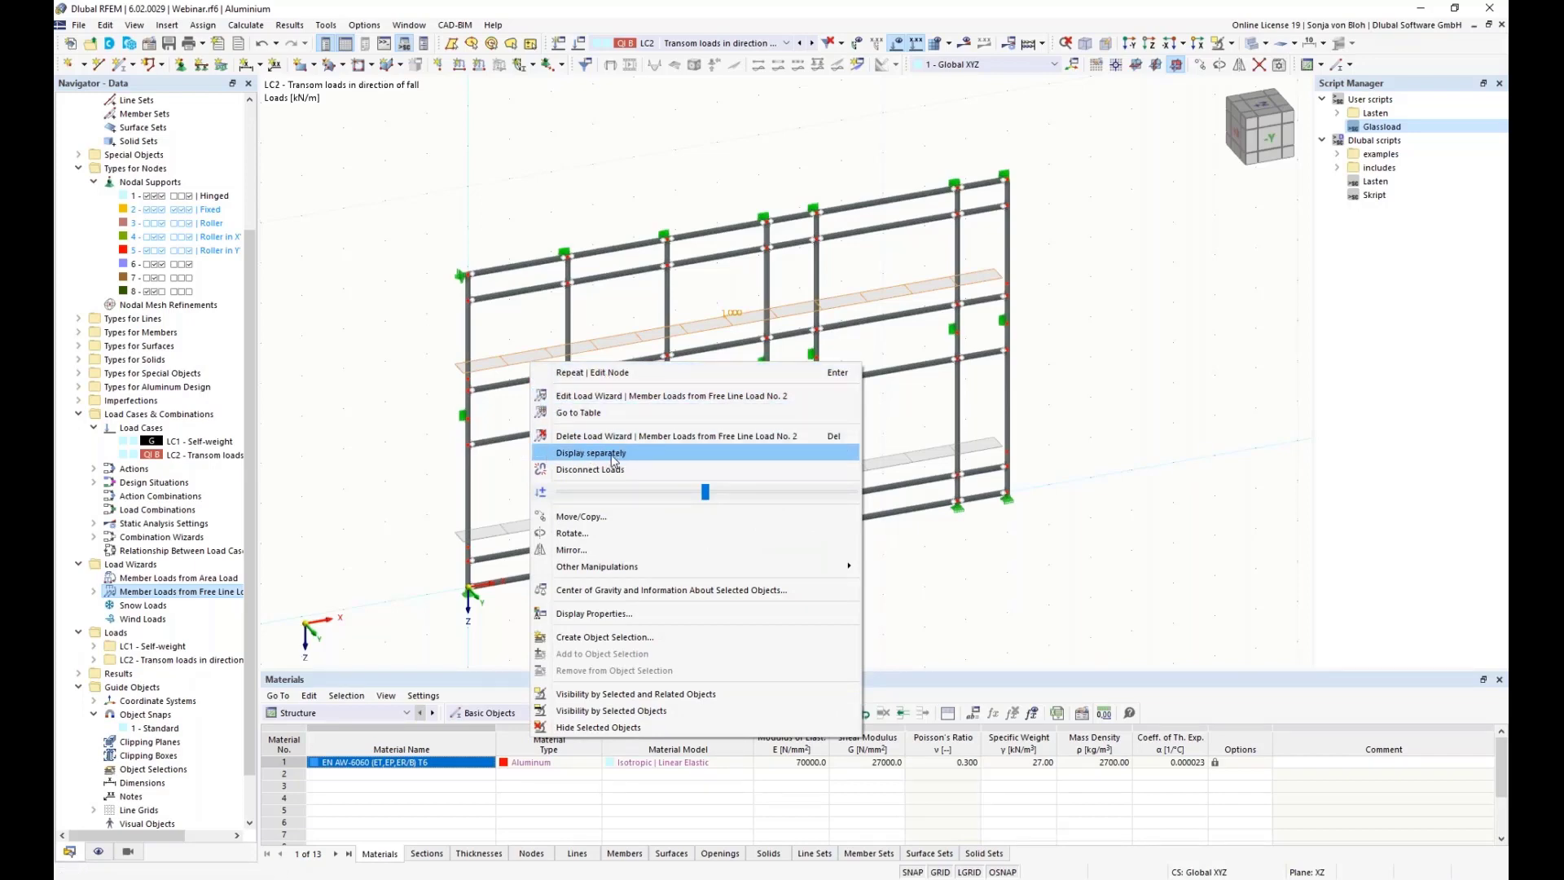
pyautogui.click(586, 452)
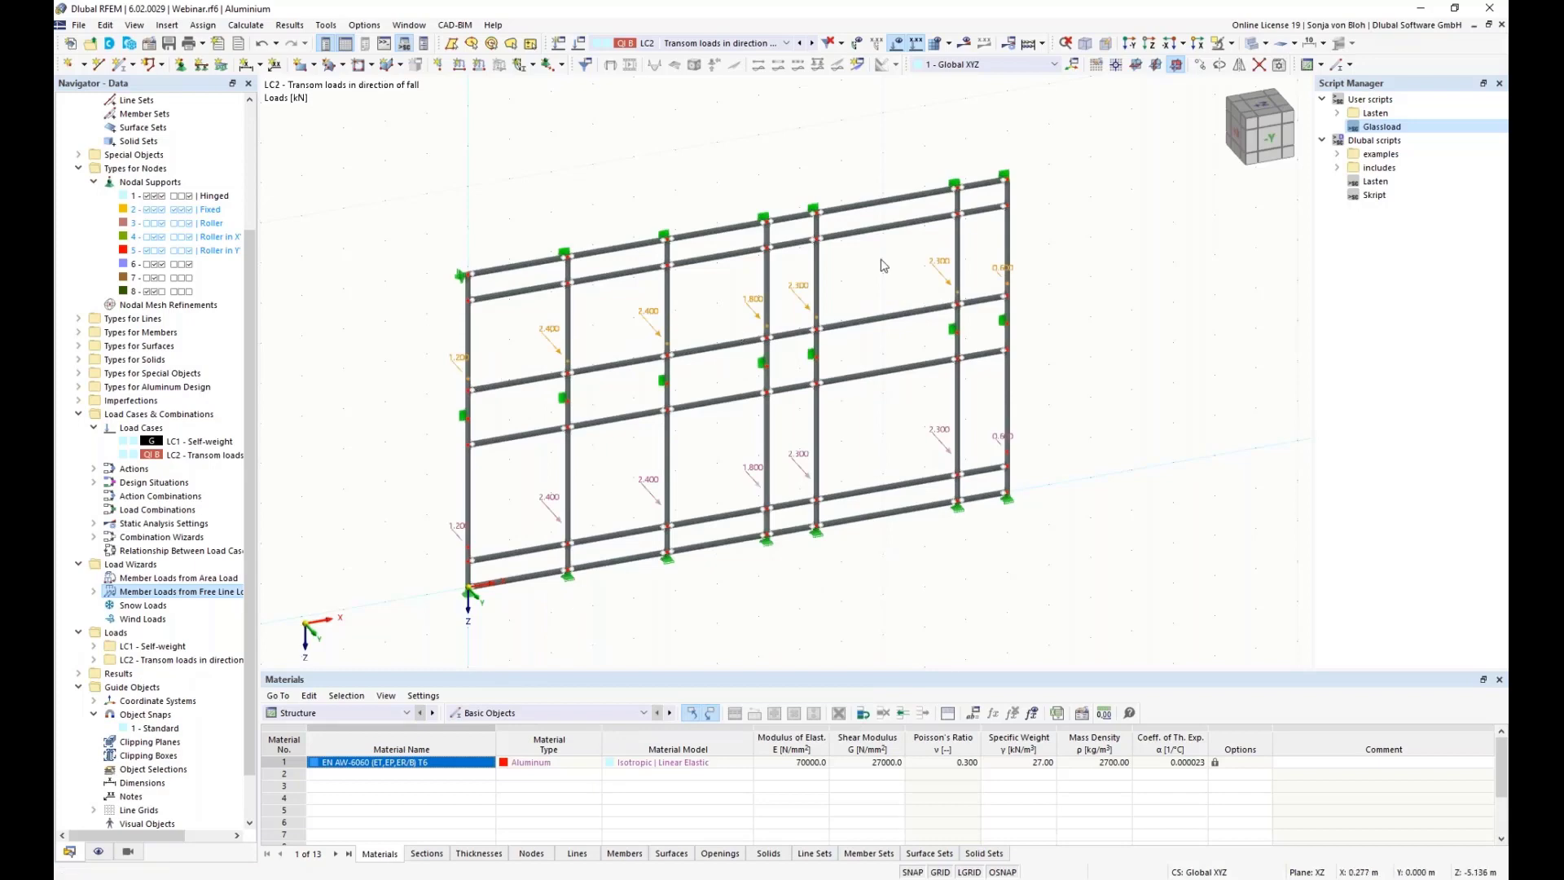
pyautogui.moveTo(884, 277); pyautogui.dragTo(890, 295, button='middle')
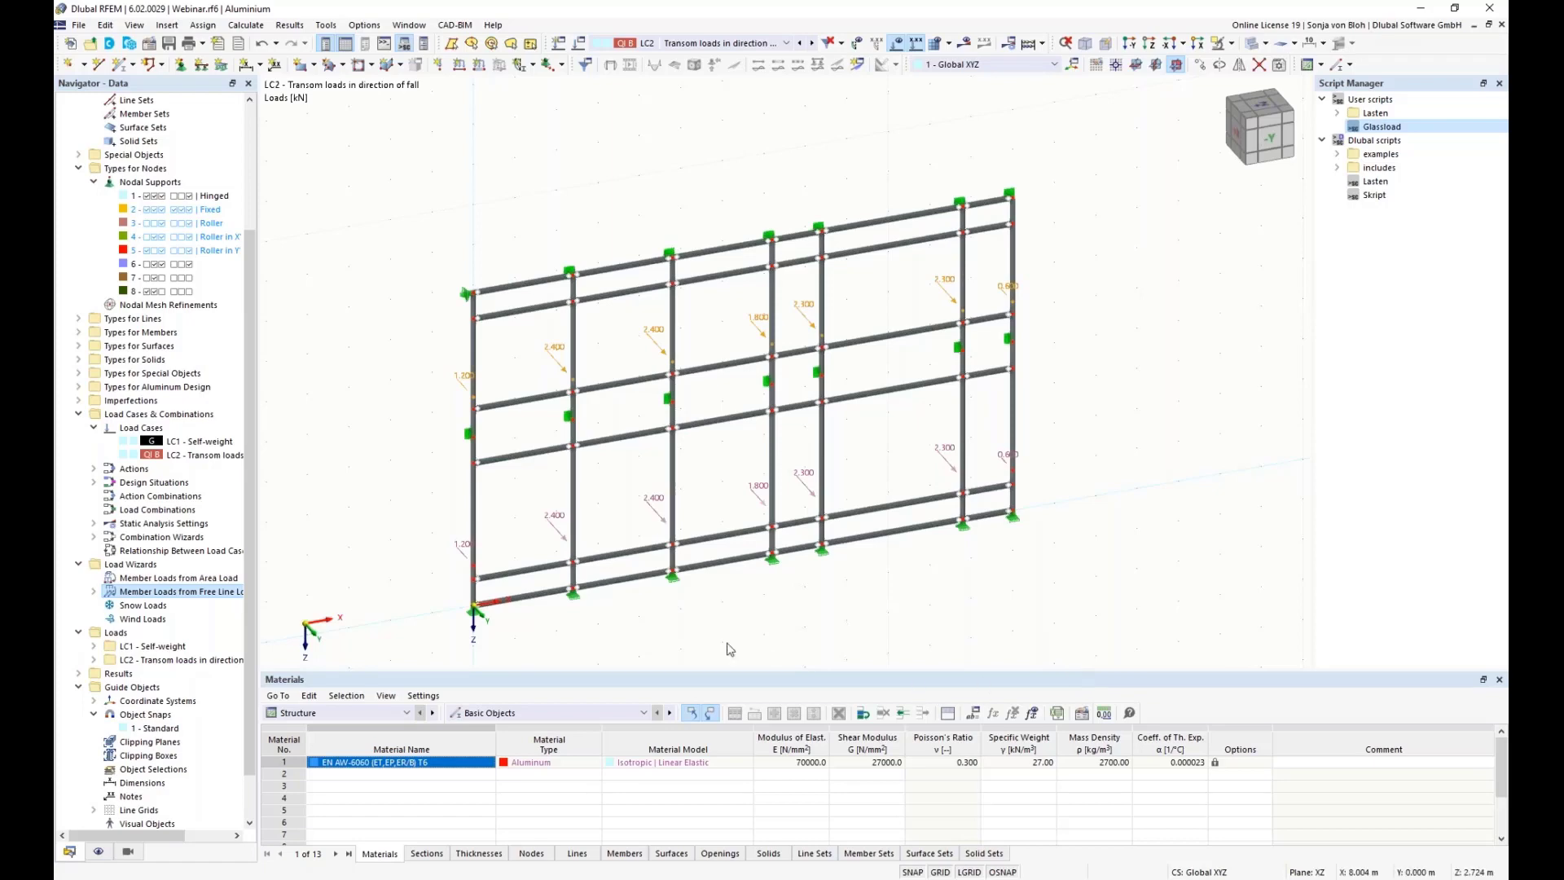
# - Copy load case LC2 with its loads and name the copy "Transom loads in opposite direction"
pyautogui.rightClick(184, 458)
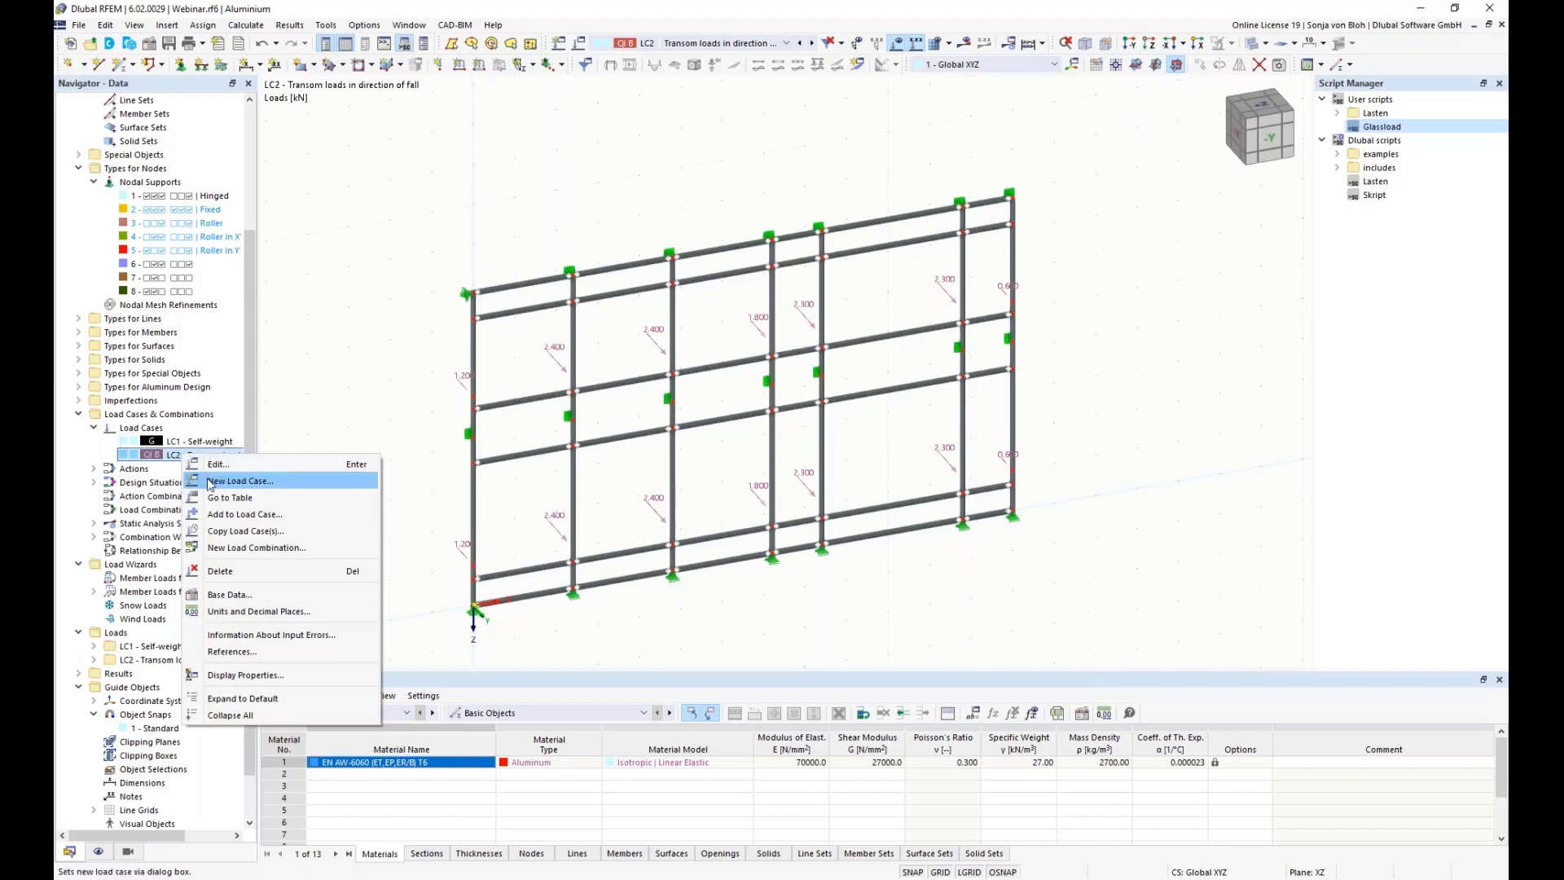
pyautogui.click(216, 531)
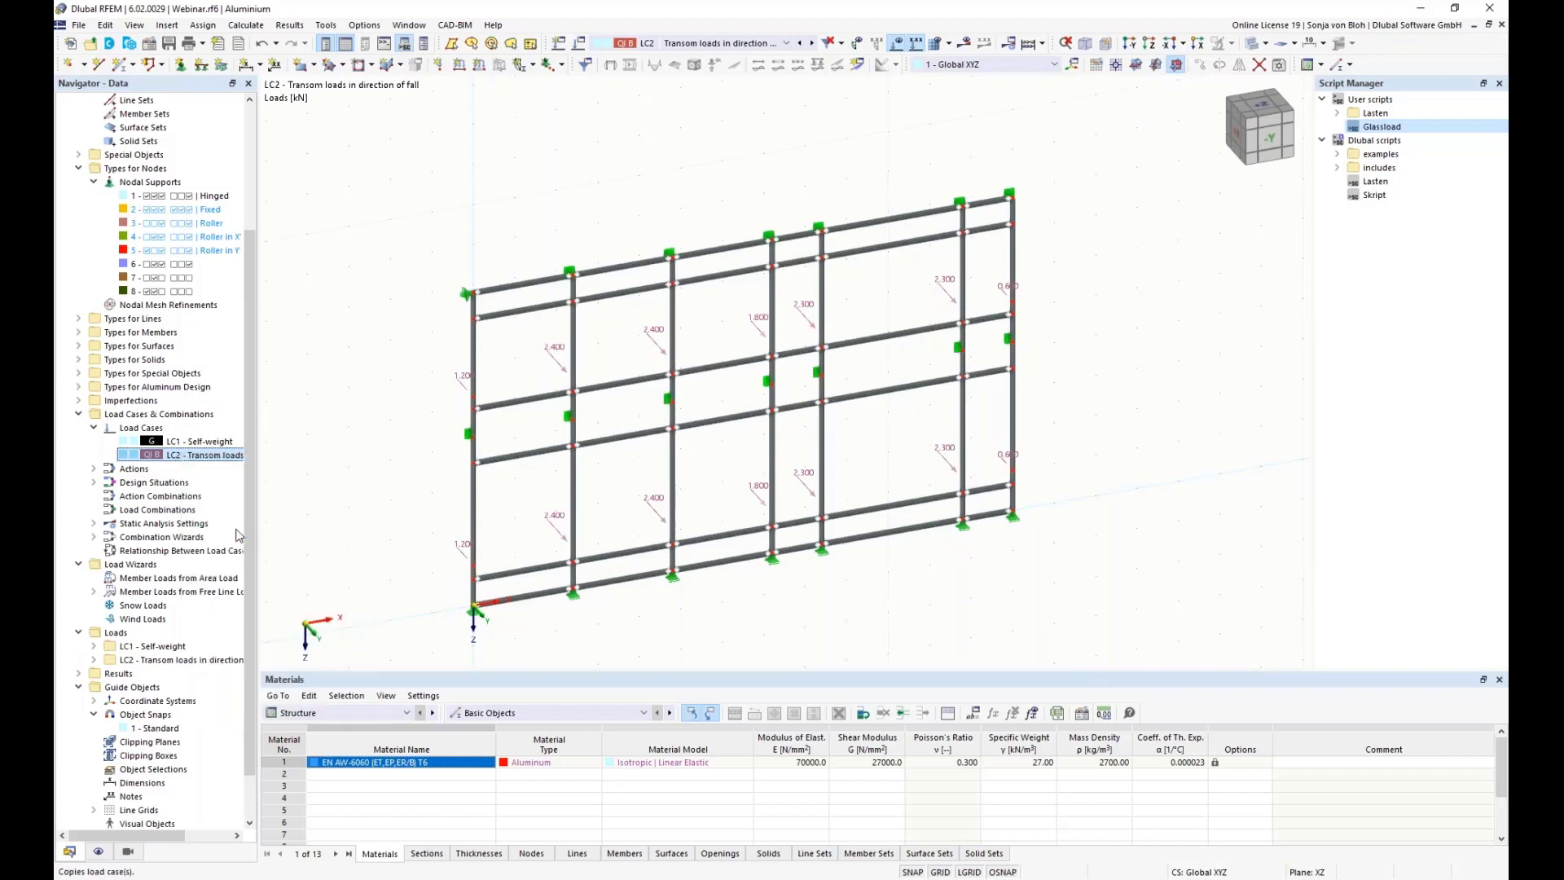
pyautogui.moveTo(689, 181); pyautogui.dragTo(628, 181)
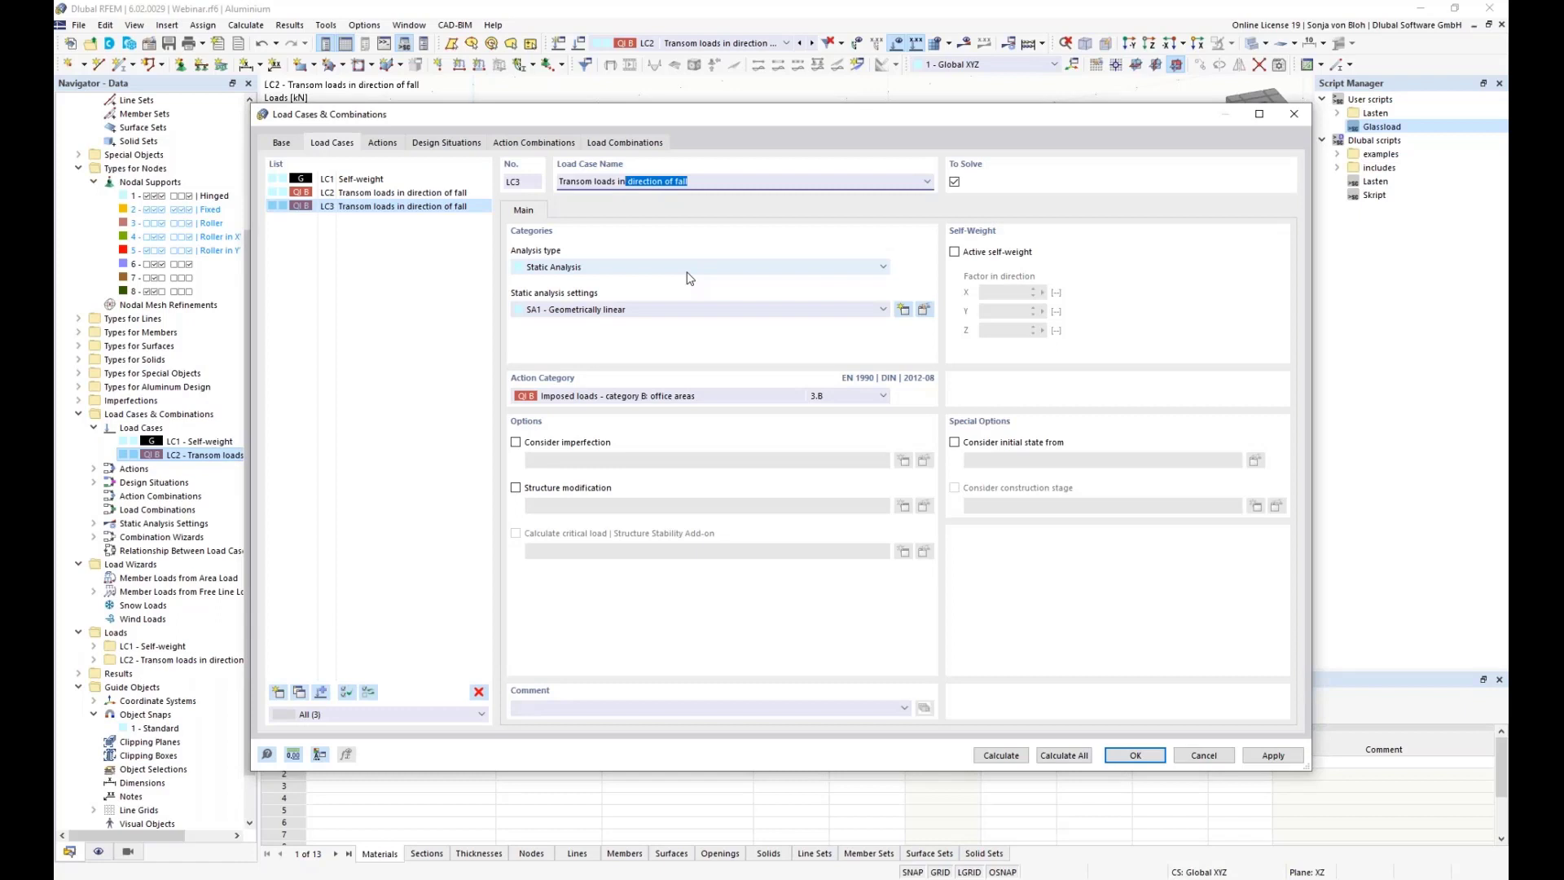
pyautogui.press('BackSpace')
pyautogui.write('opposite directio')
pyautogui.click(1134, 755)
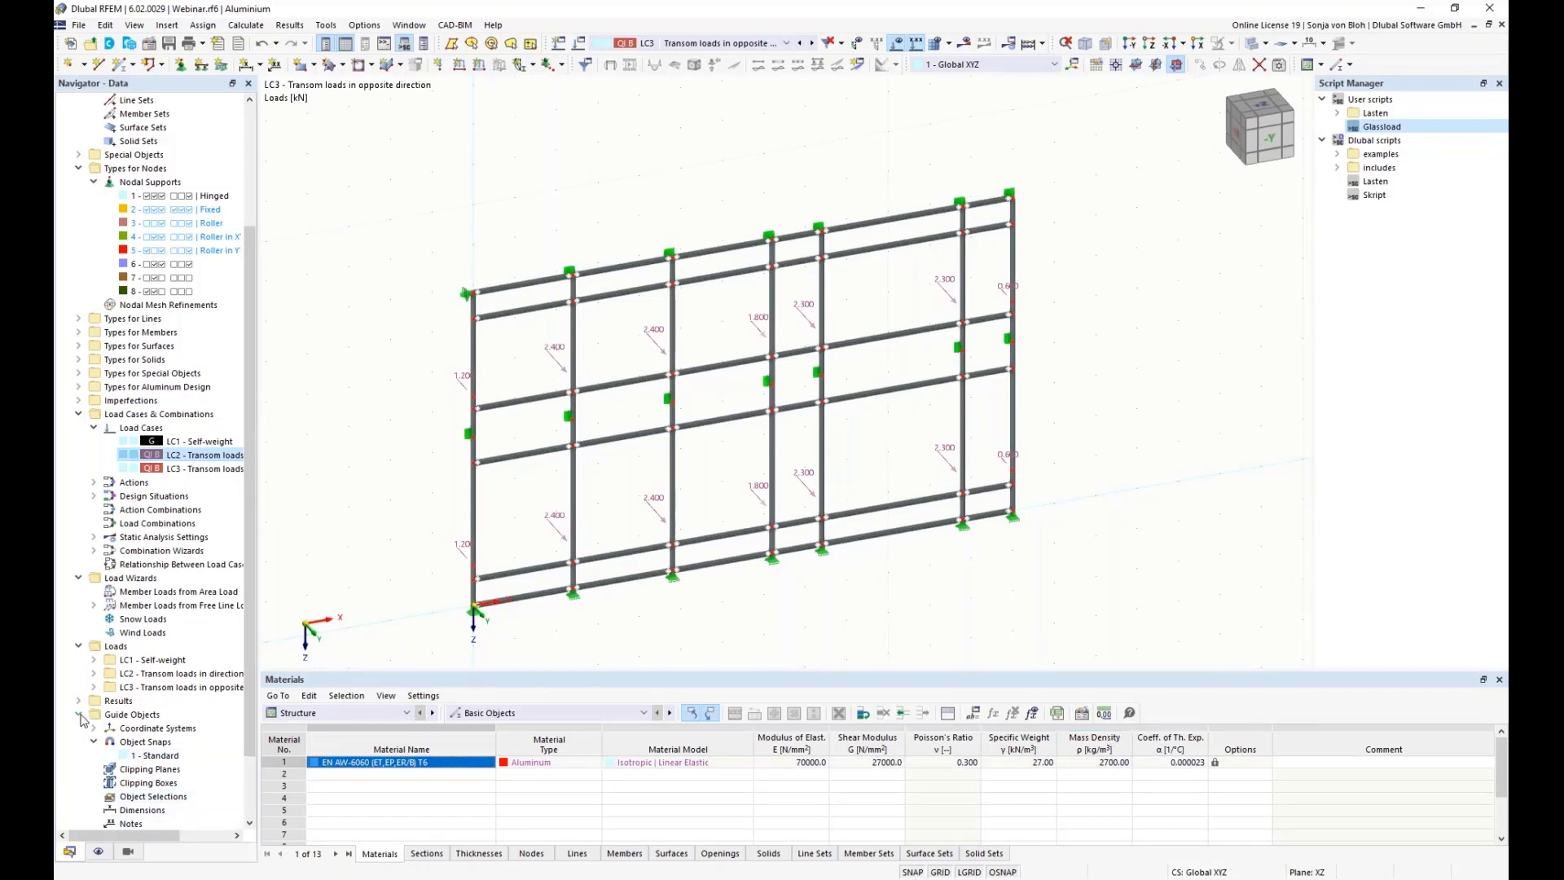
# - Set the magnitude of both LC3 free line load wizards to -0.5 kN/m and accept them
pyautogui.click(93, 605)
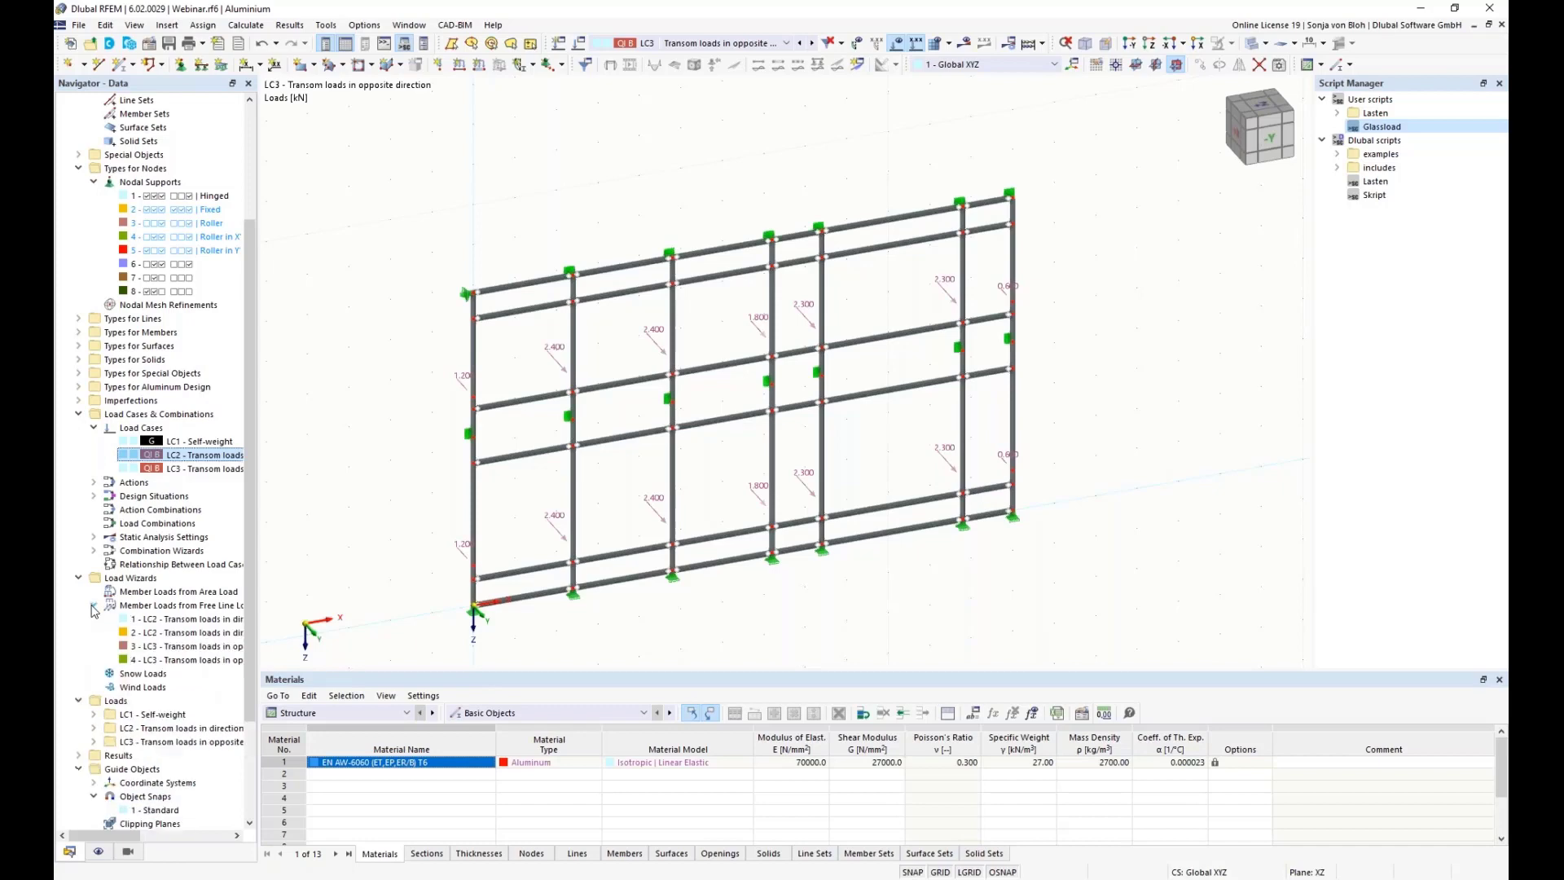
pyautogui.doubleClick(171, 647)
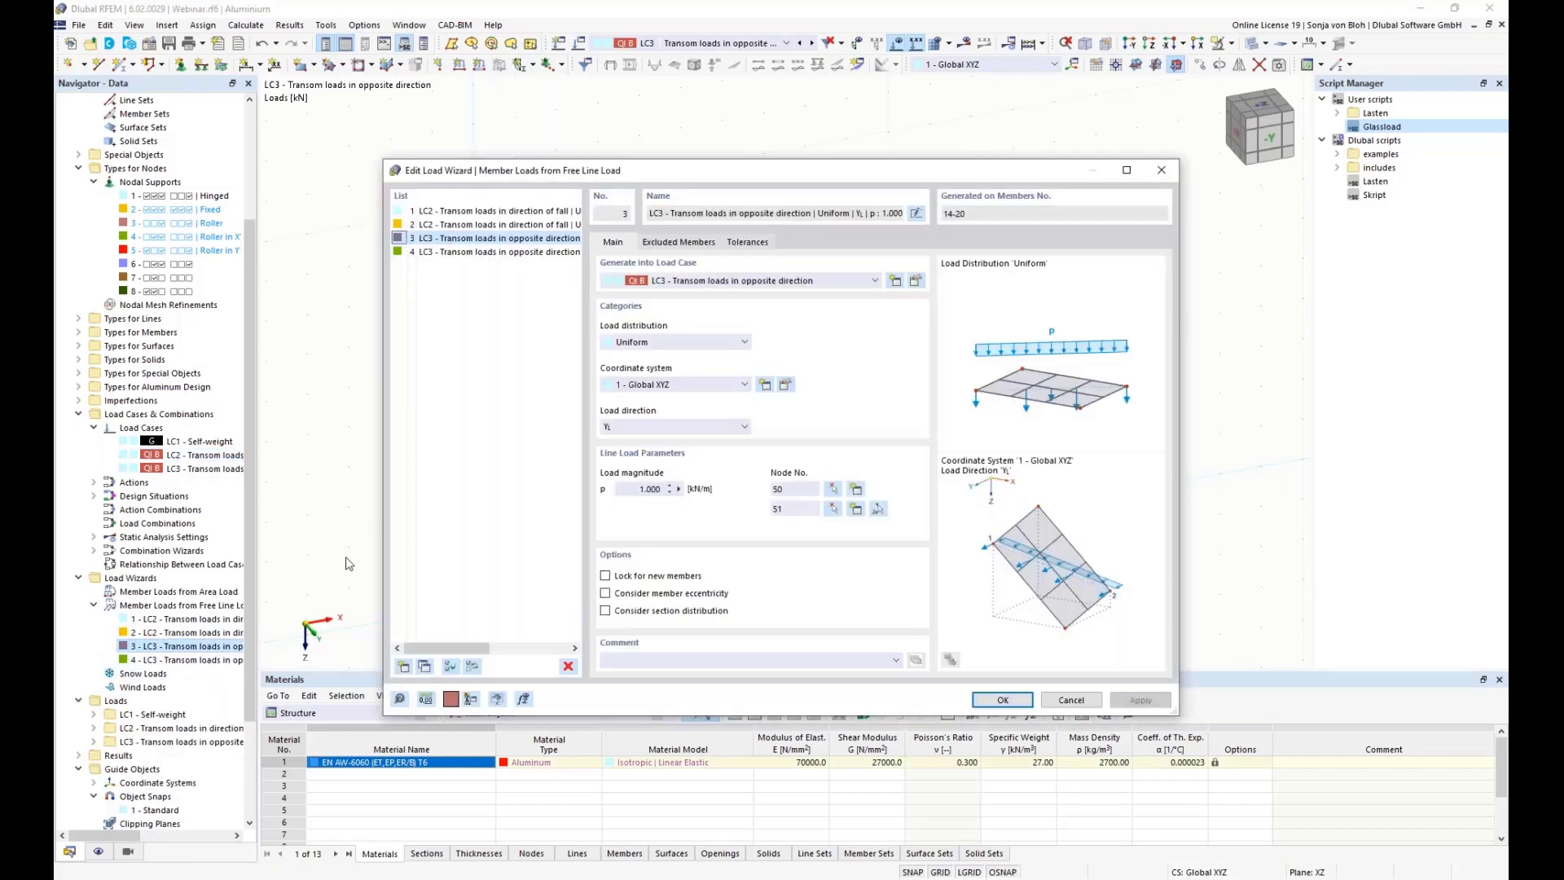
pyautogui.moveTo(632, 488); pyautogui.dragTo(724, 486)
pyautogui.write('-0,5')
pyautogui.click(475, 253)
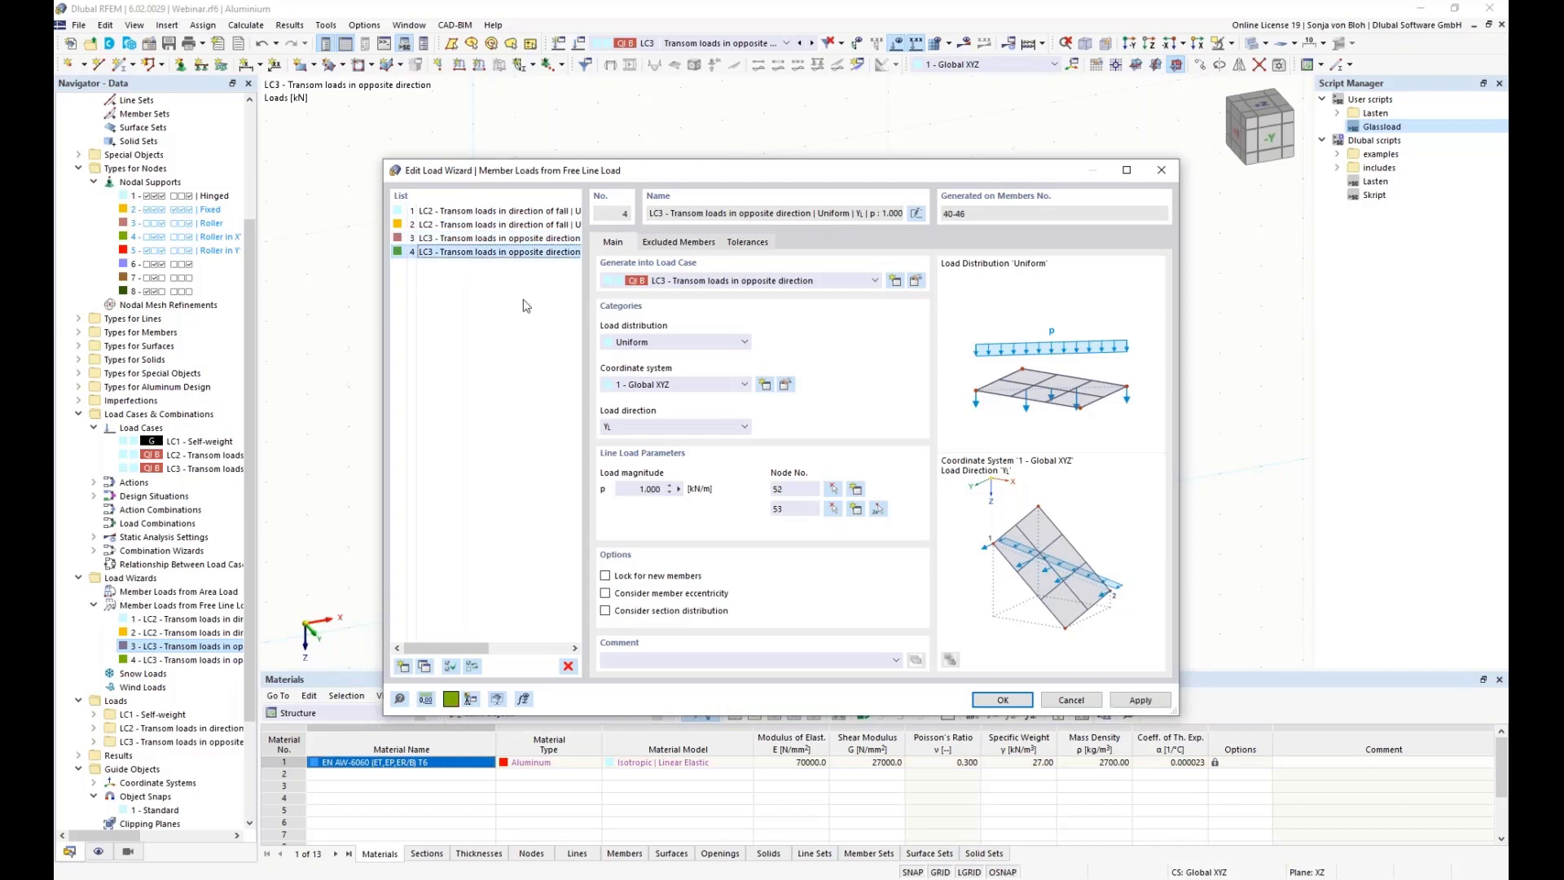
pyautogui.moveTo(635, 488); pyautogui.dragTo(741, 489)
pyautogui.press('BackSpace')
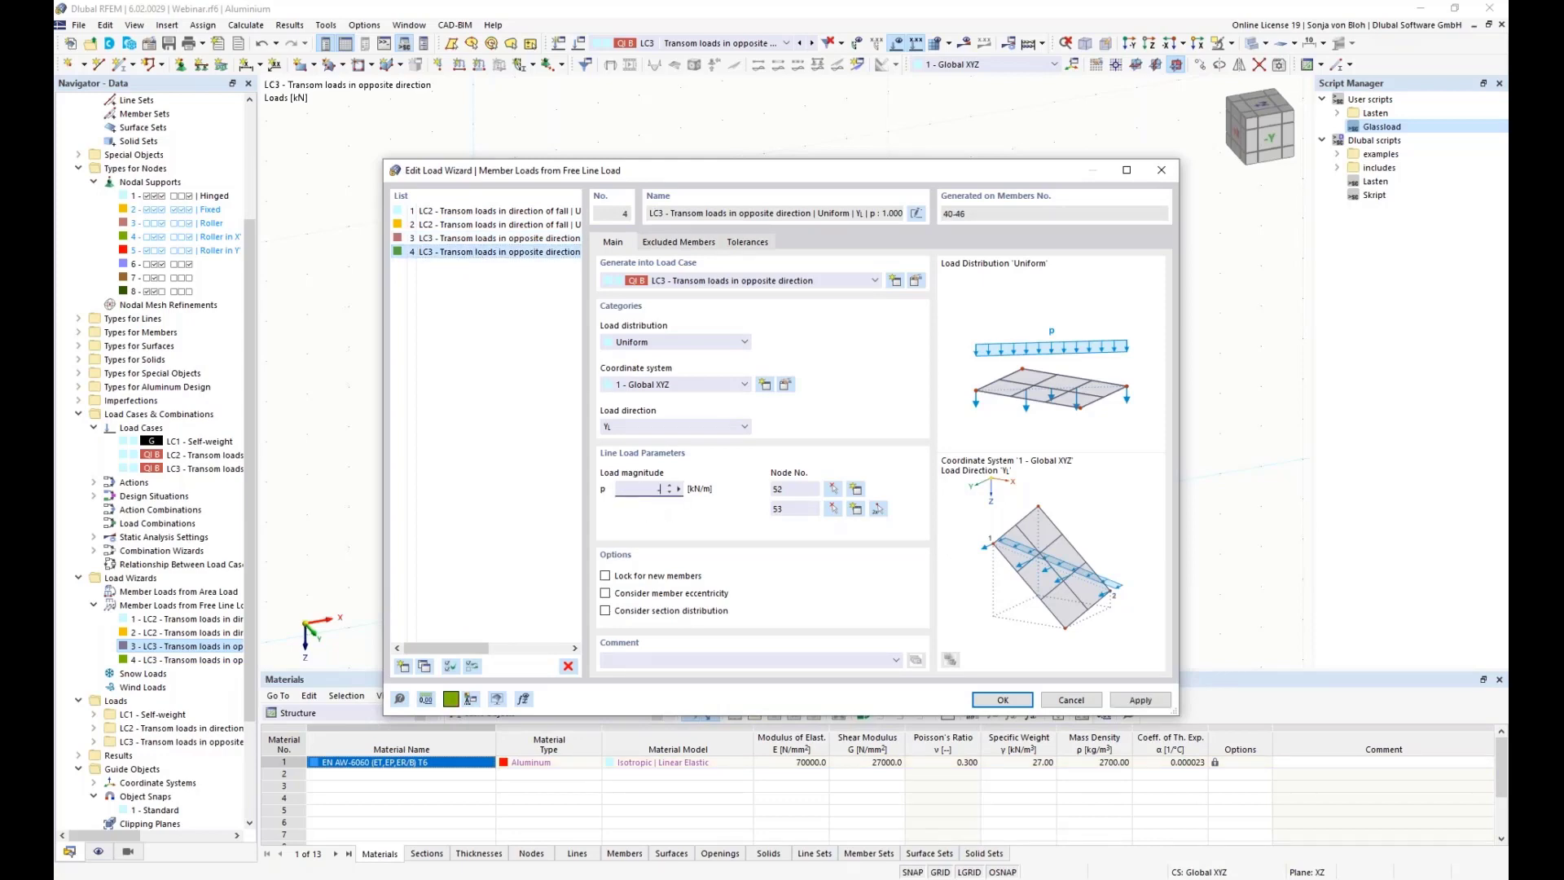
pyautogui.write('-0,5')
pyautogui.click(1002, 700)
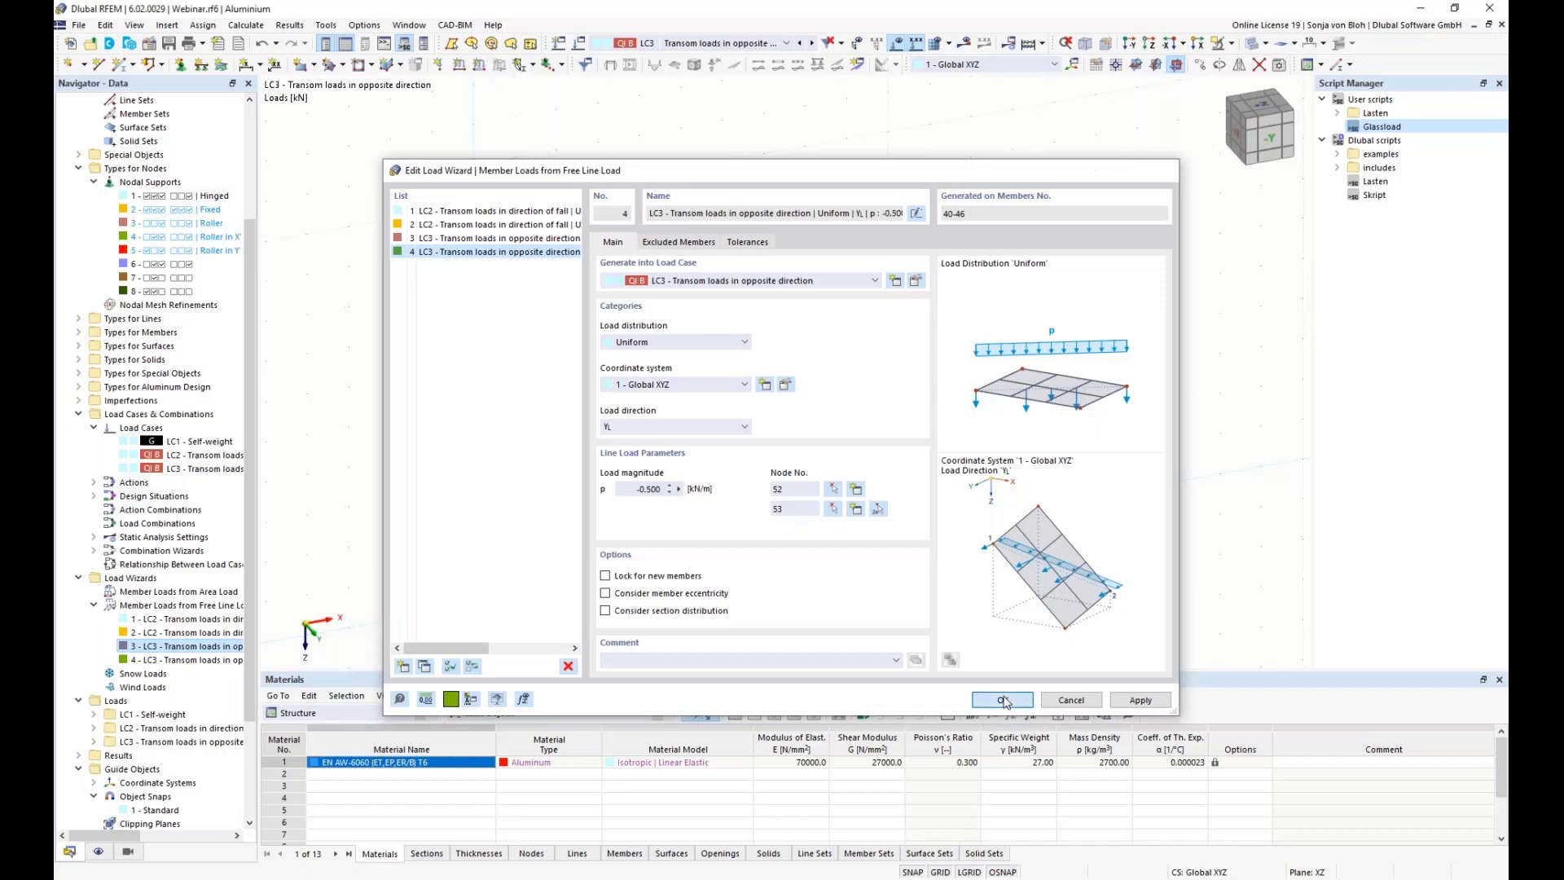
pyautogui.keyDown('ctrl'); pyautogui.moveTo(521, 570); pyautogui.dragTo(643, 555, button='middle'); pyautogui.keyUp('ctrl')
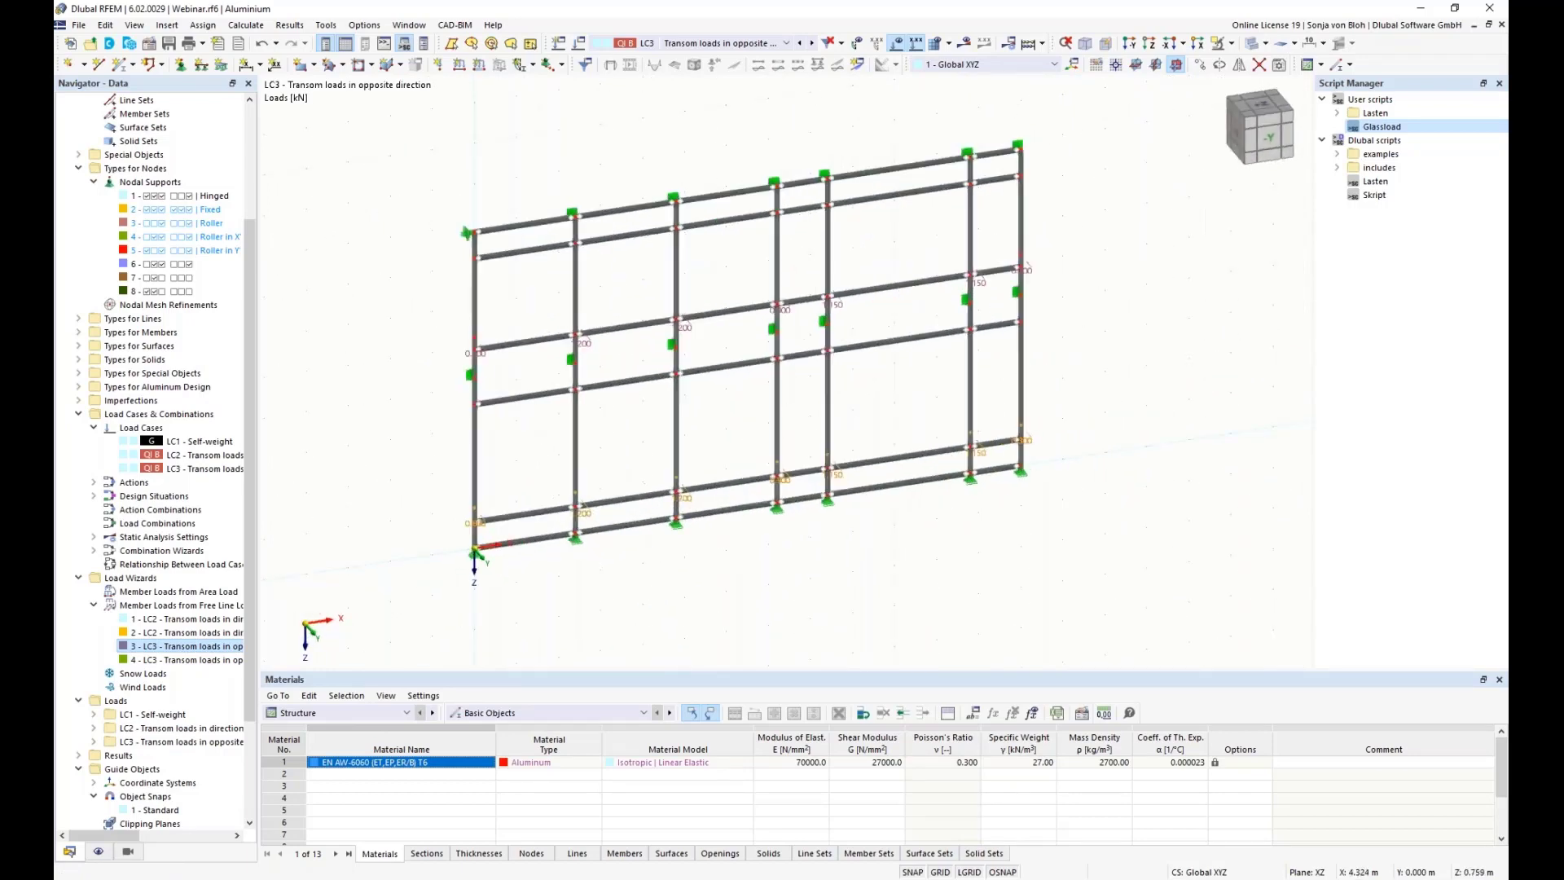
# - Create load case LC4 named "Wind pressure" with the Wind action category
pyautogui.rightClick(155, 428)
pyautogui.click(241, 461)
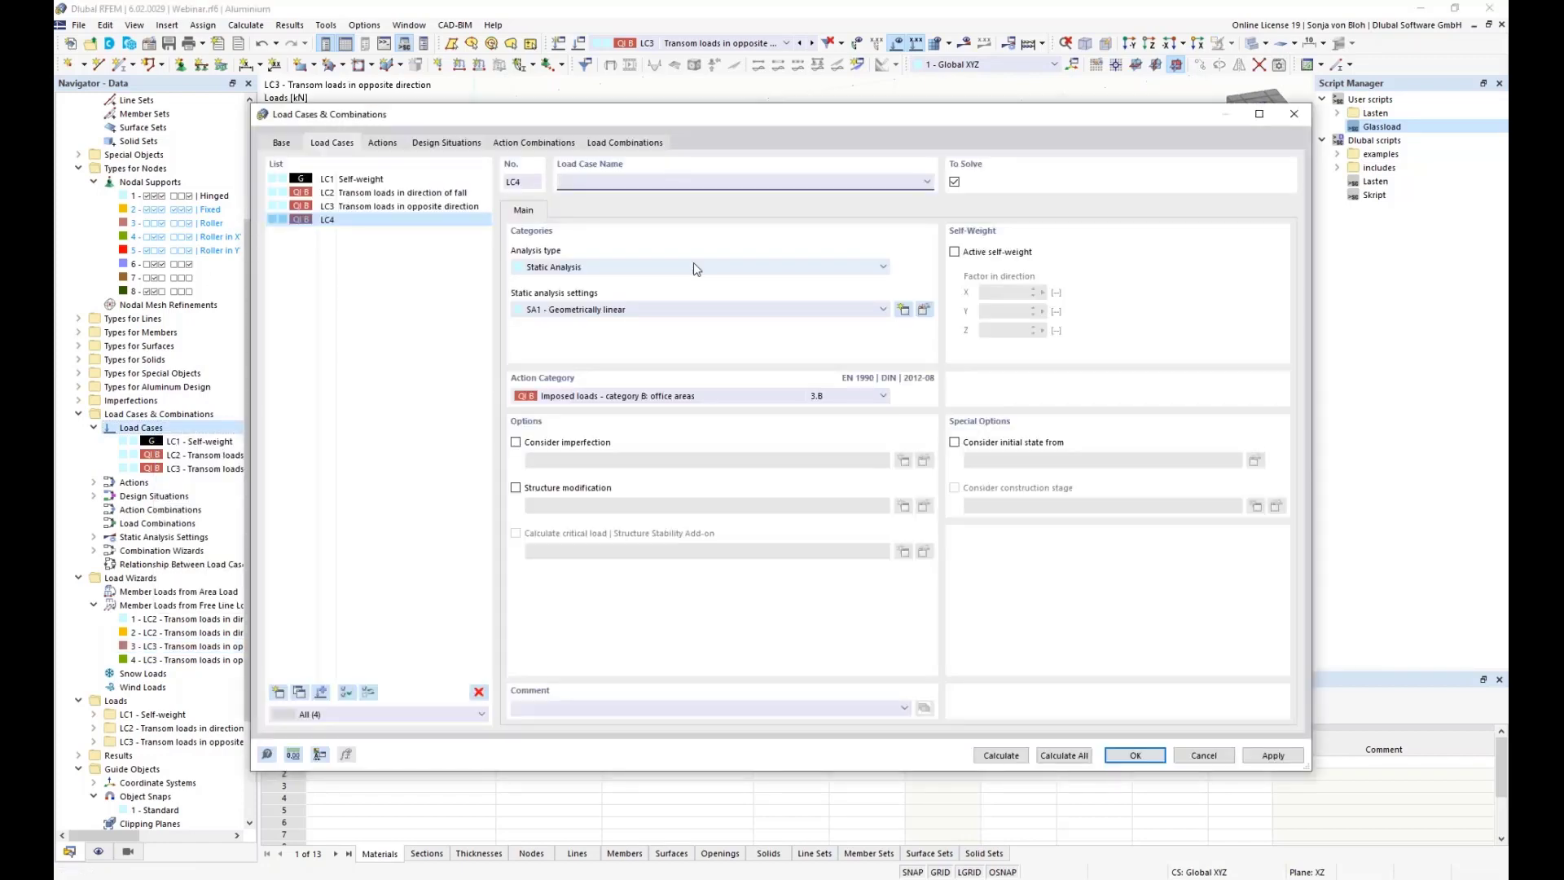
pyautogui.write('Wind pressure')
pyautogui.click(612, 397)
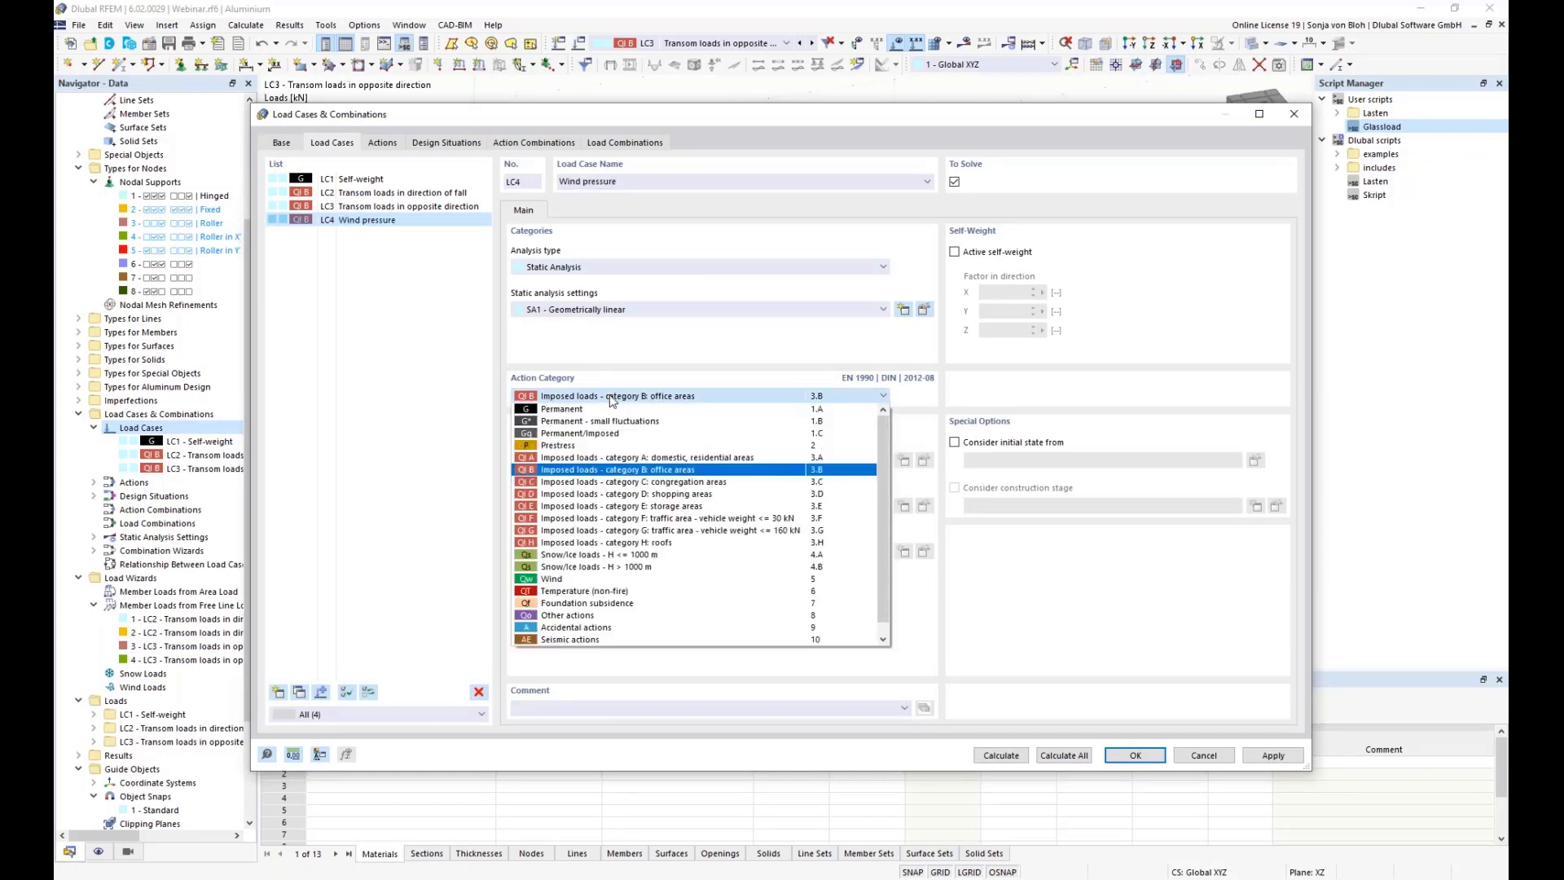
pyautogui.click(586, 578)
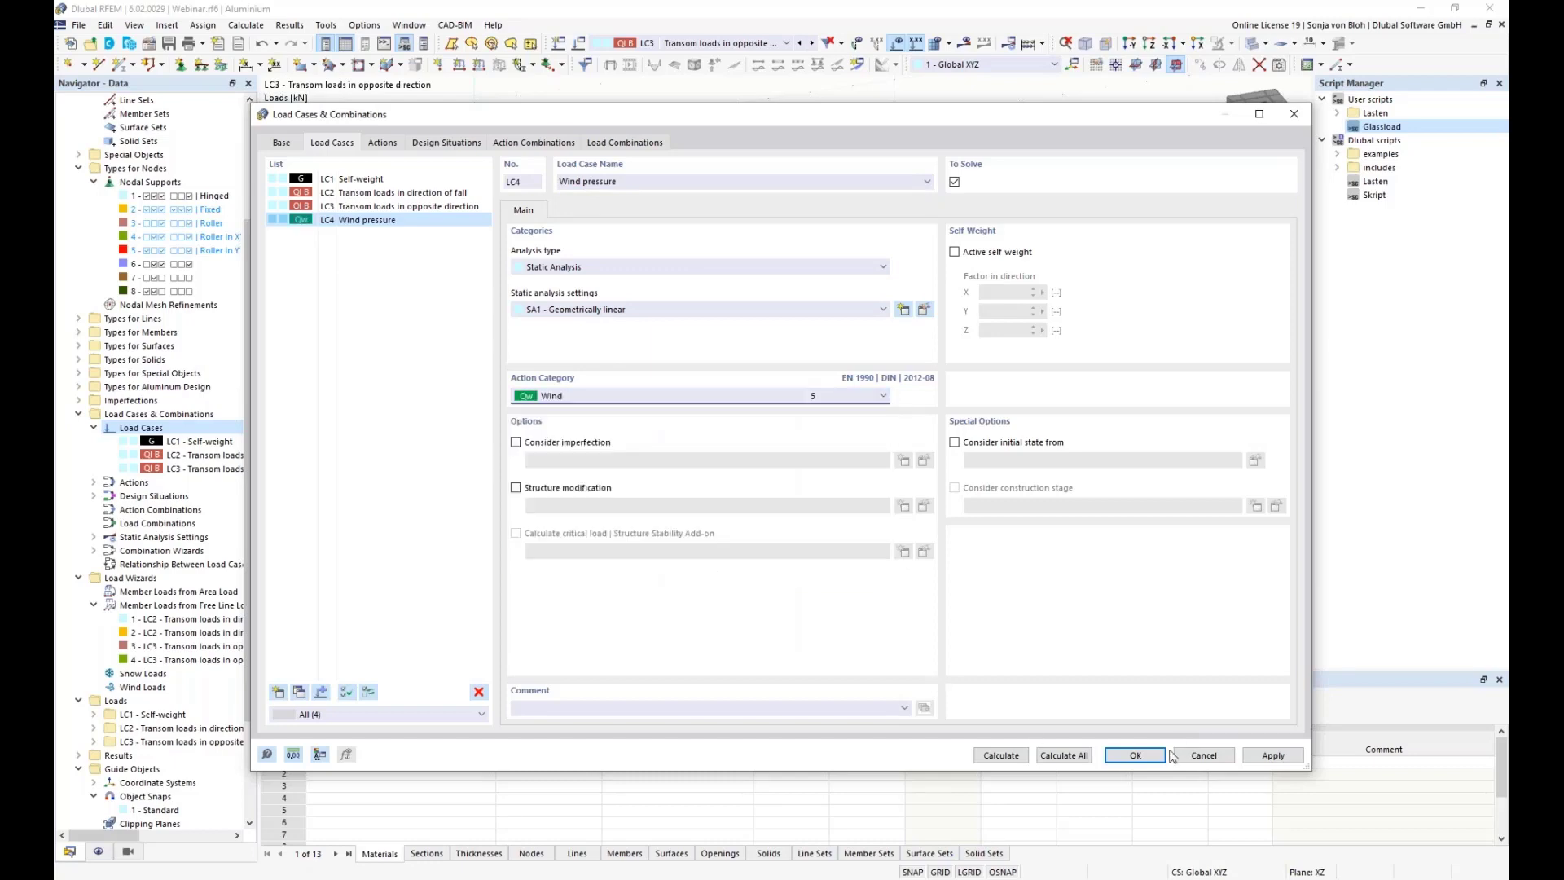
pyautogui.click(1140, 755)
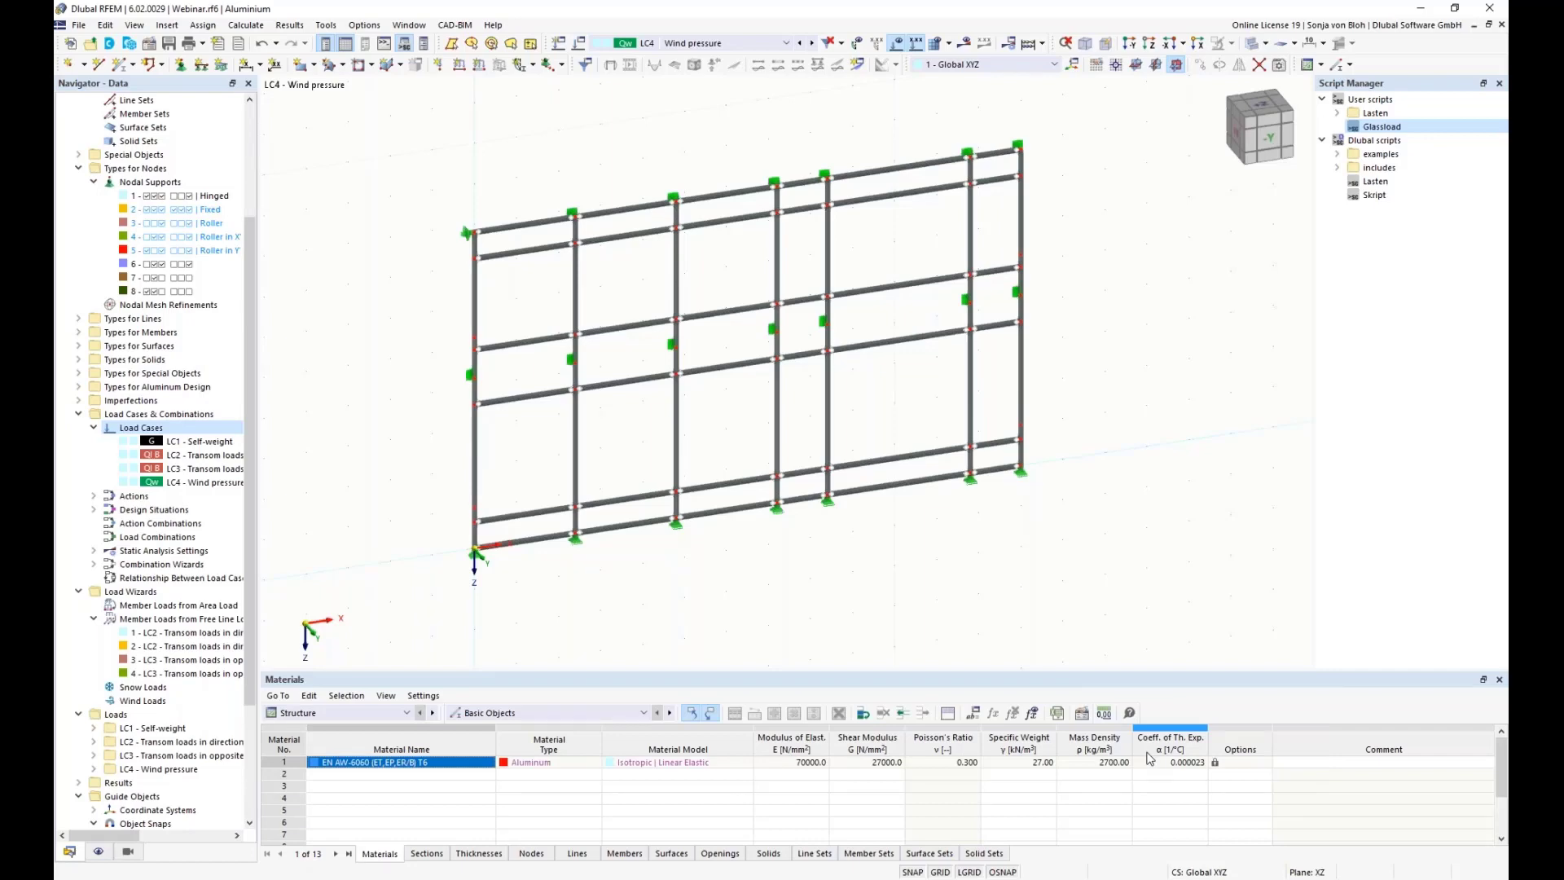
# - Start a Member Loads from Area Load wizard for LC4, uniform in the local z direction, with magnitude 0.7 kN/m²
pyautogui.rightClick(180, 611)
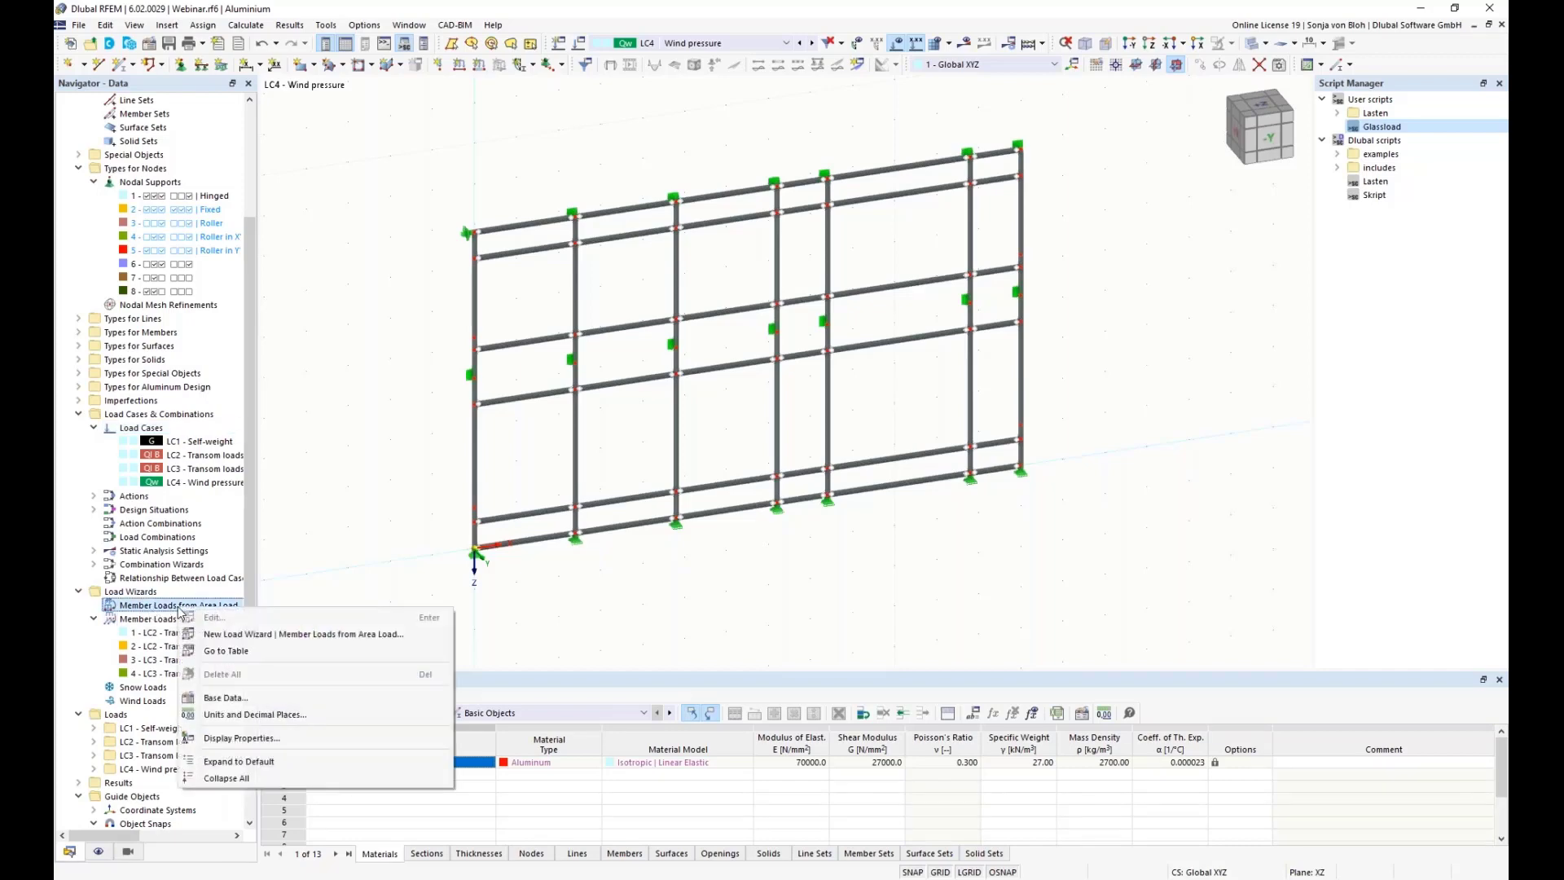
pyautogui.click(248, 644)
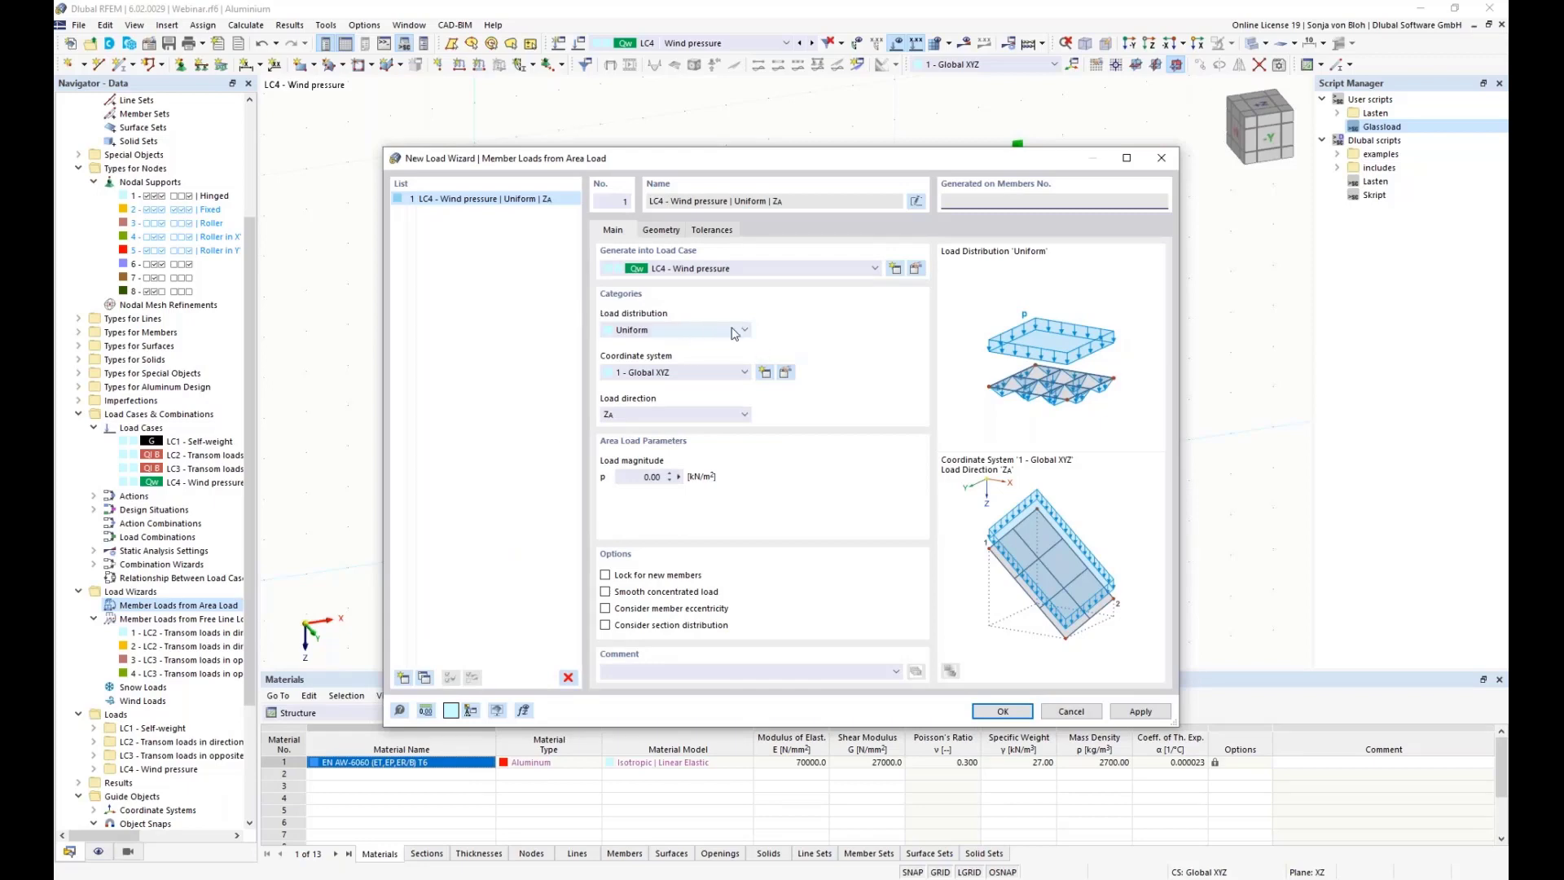
pyautogui.click(742, 375)
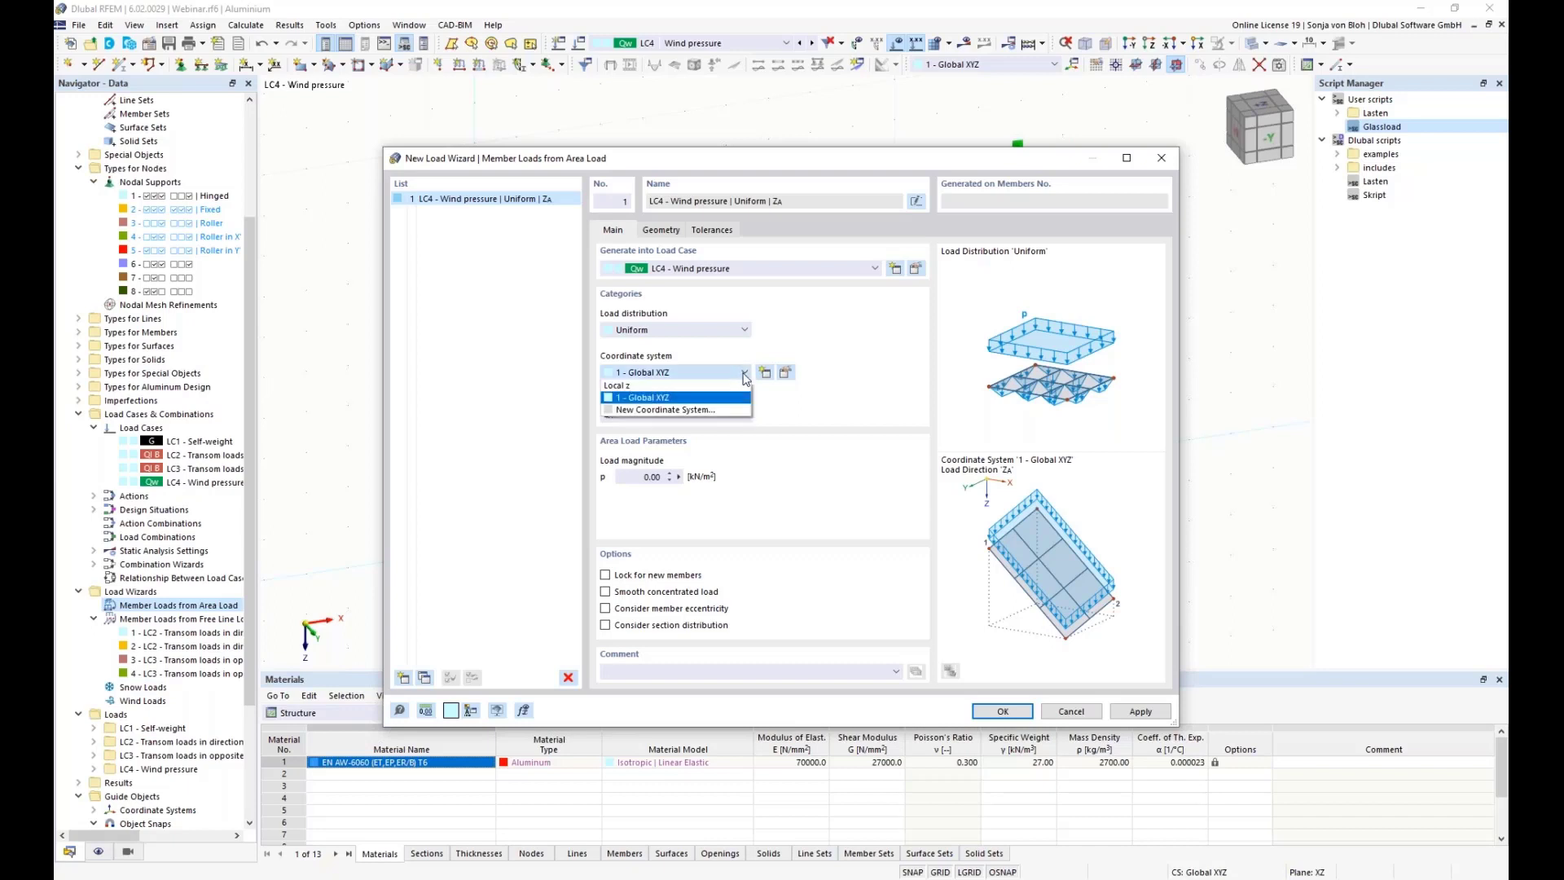
pyautogui.click(733, 385)
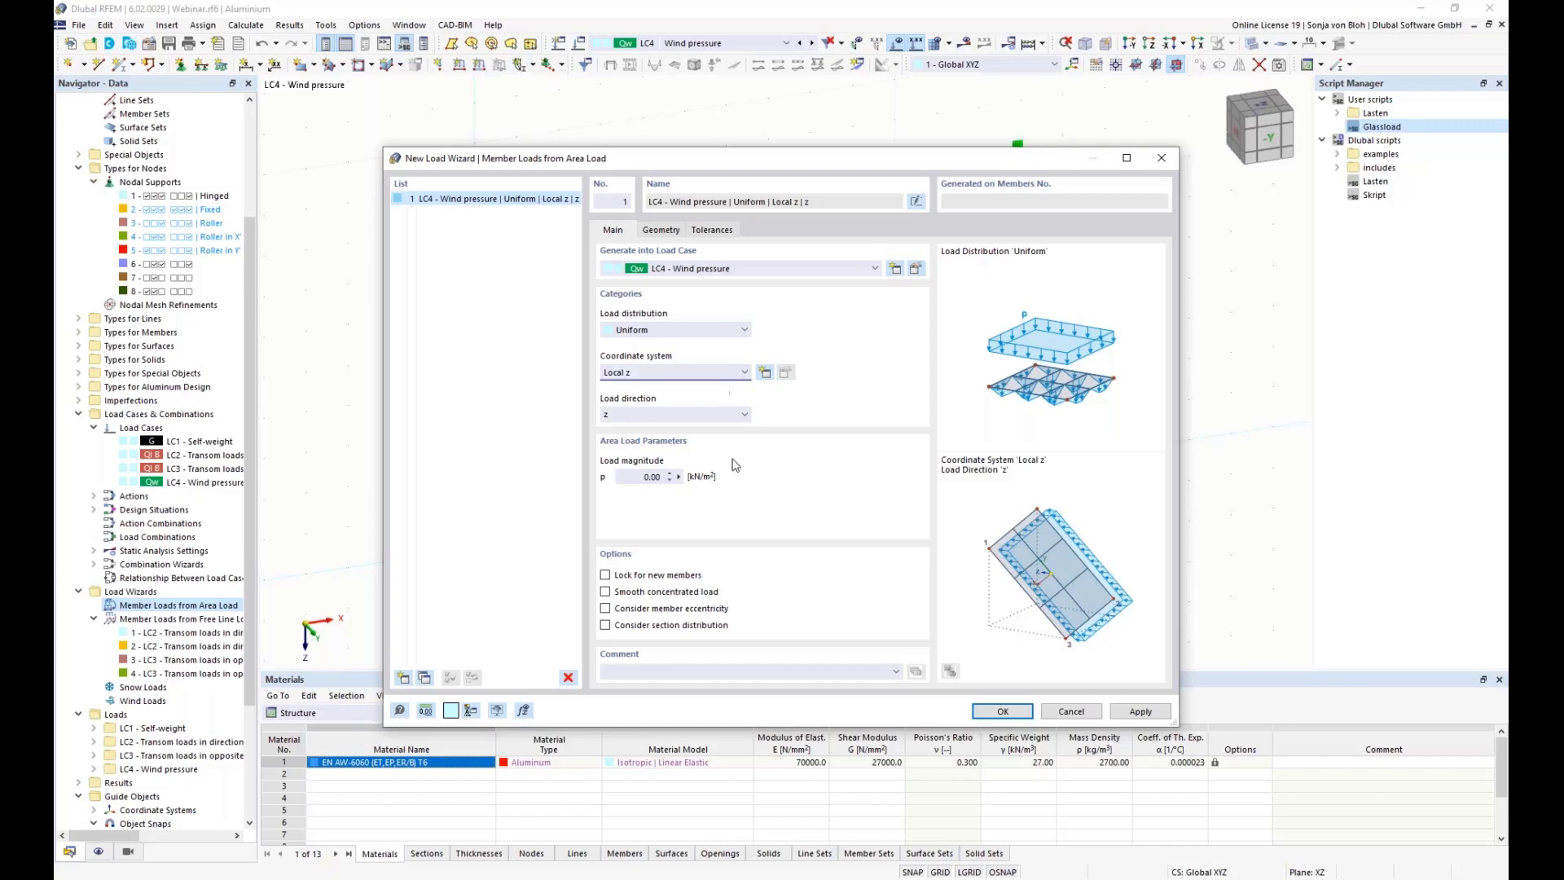
pyautogui.click(635, 479)
pyautogui.write('0,7')
# - Define the area load plane's boundary in the model, starting with corner nodes 1 and 2 of the facade's outer column at the origin
pyautogui.click(663, 230)
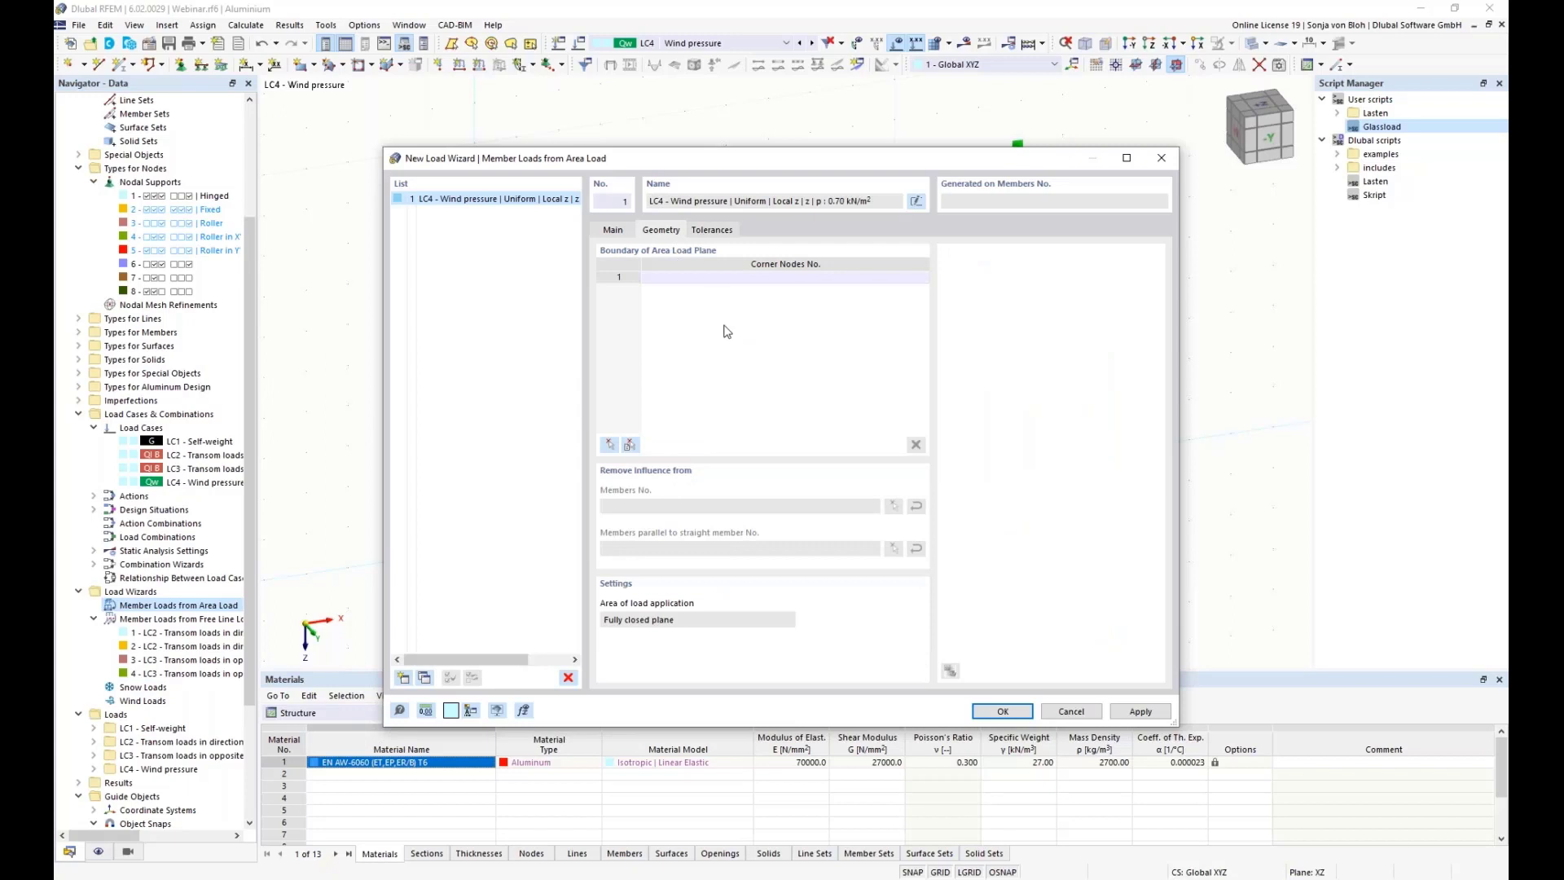
pyautogui.click(611, 445)
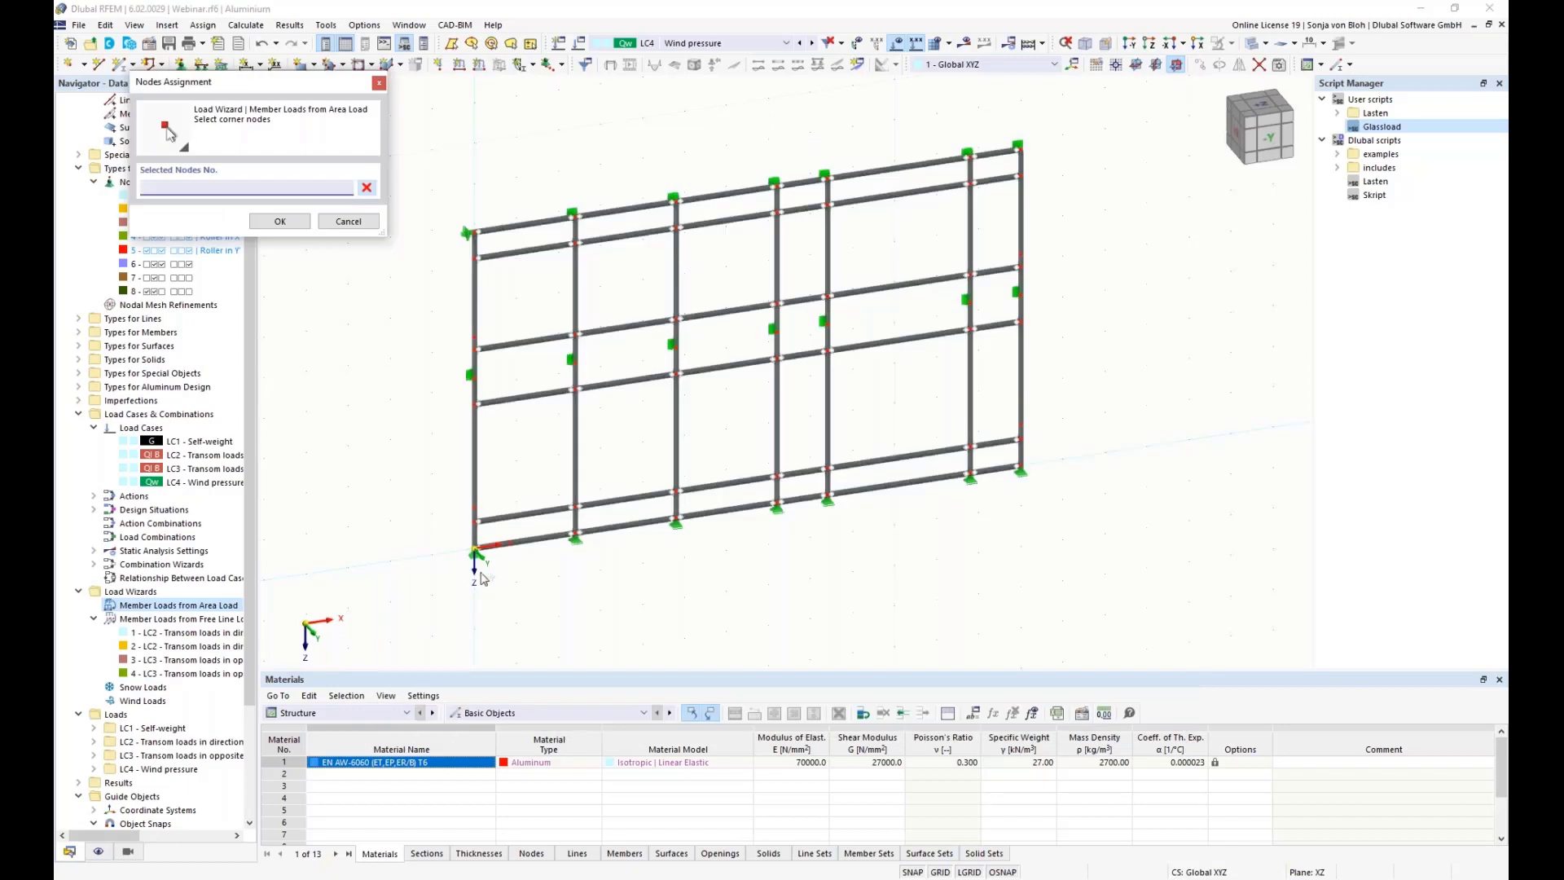
pyautogui.click(474, 553)
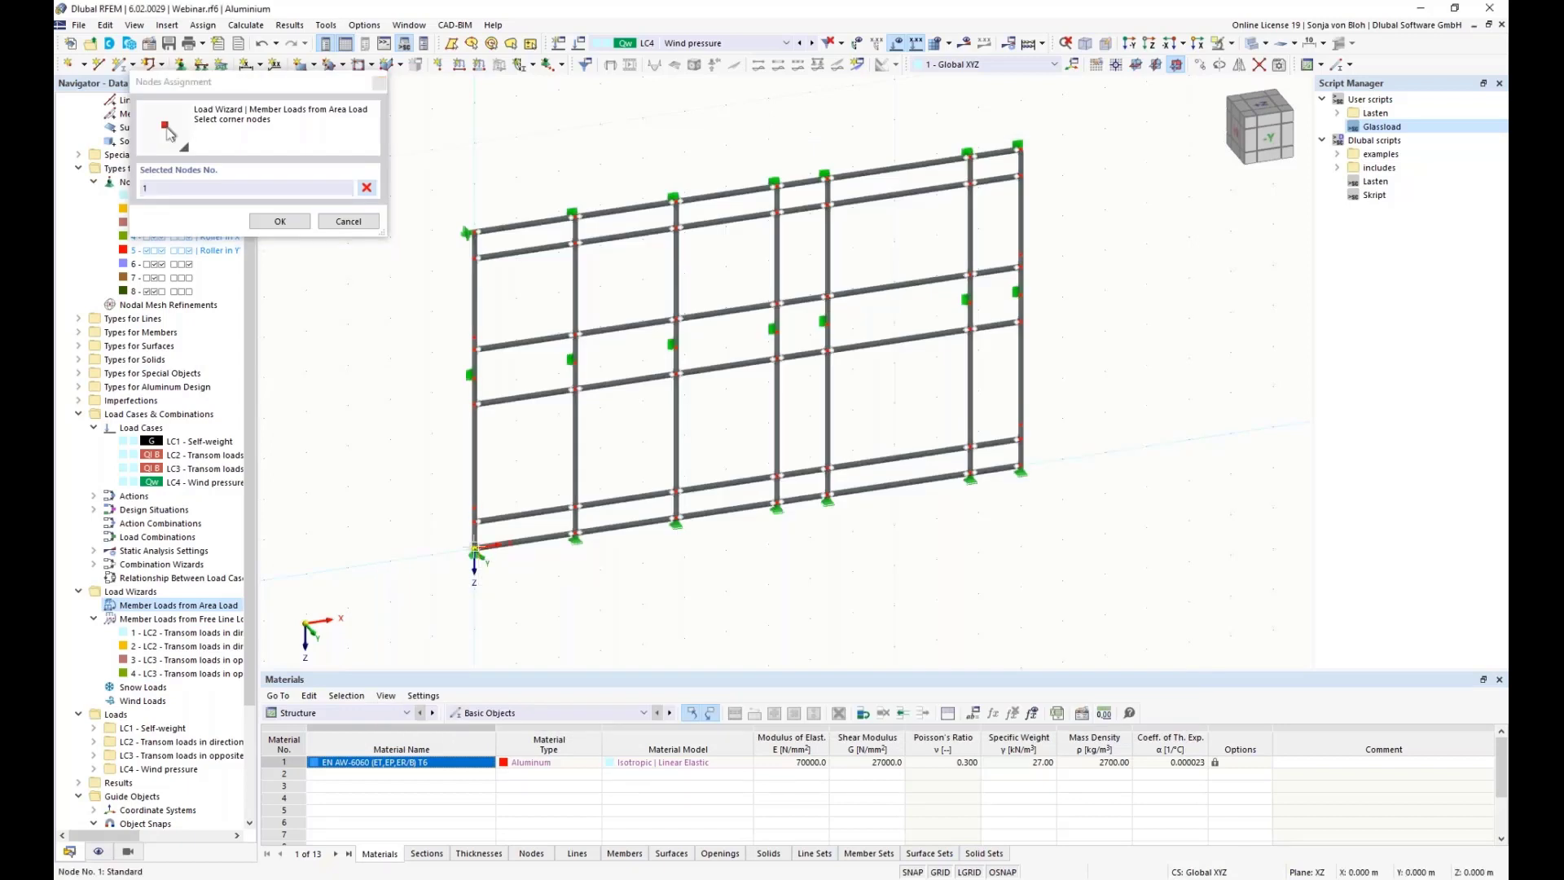
pyautogui.click(474, 234)
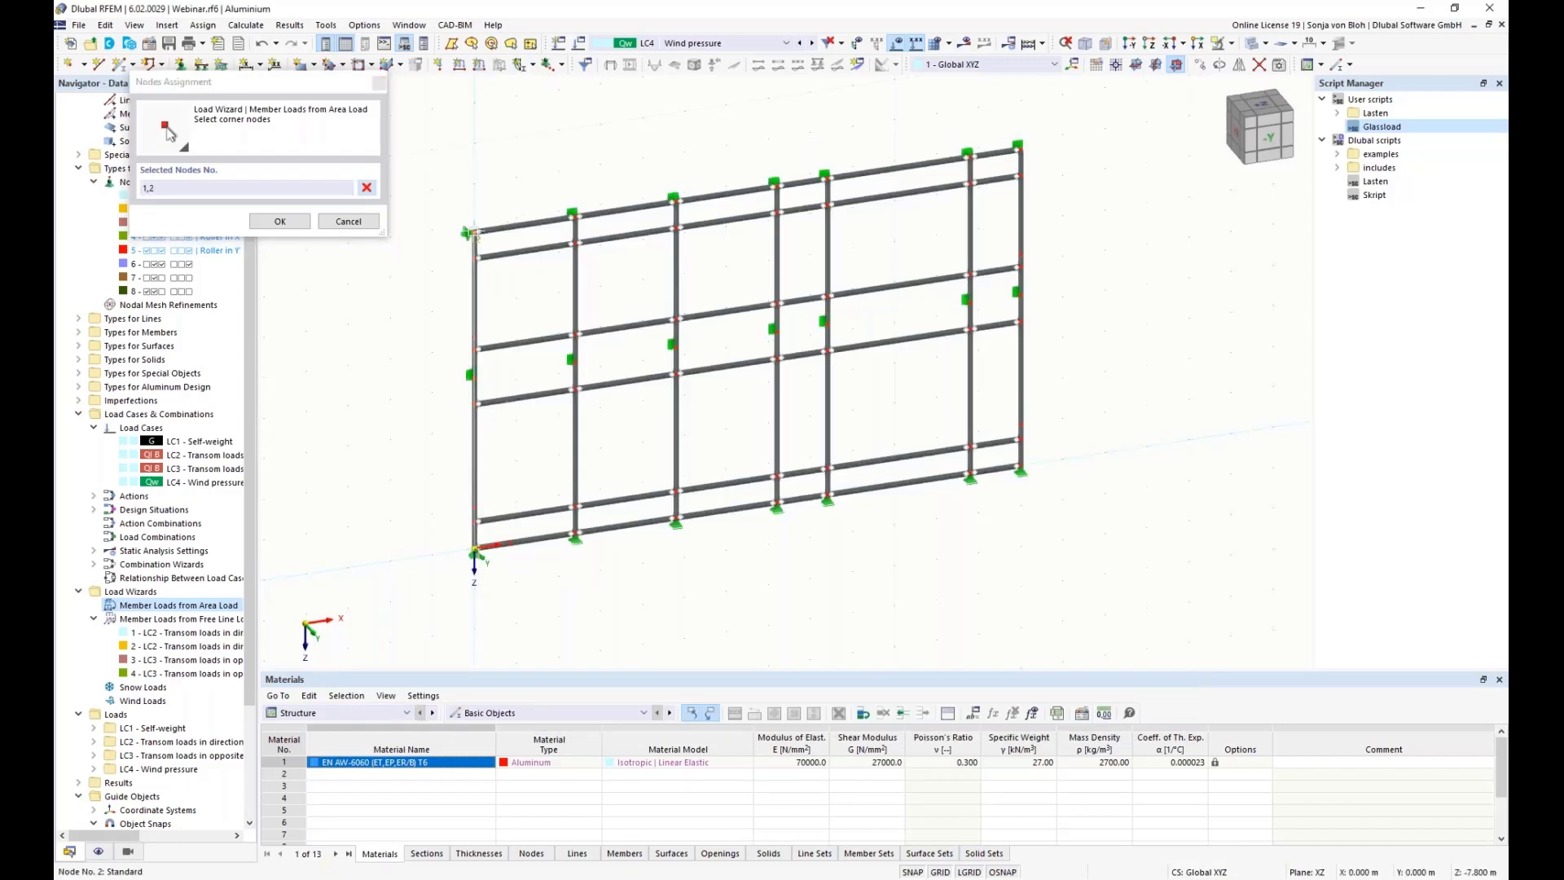
# - Complete the wind pressure area load's boundary with corner nodes 14 and 13 and generate its member loads
pyautogui.click(1018, 150)
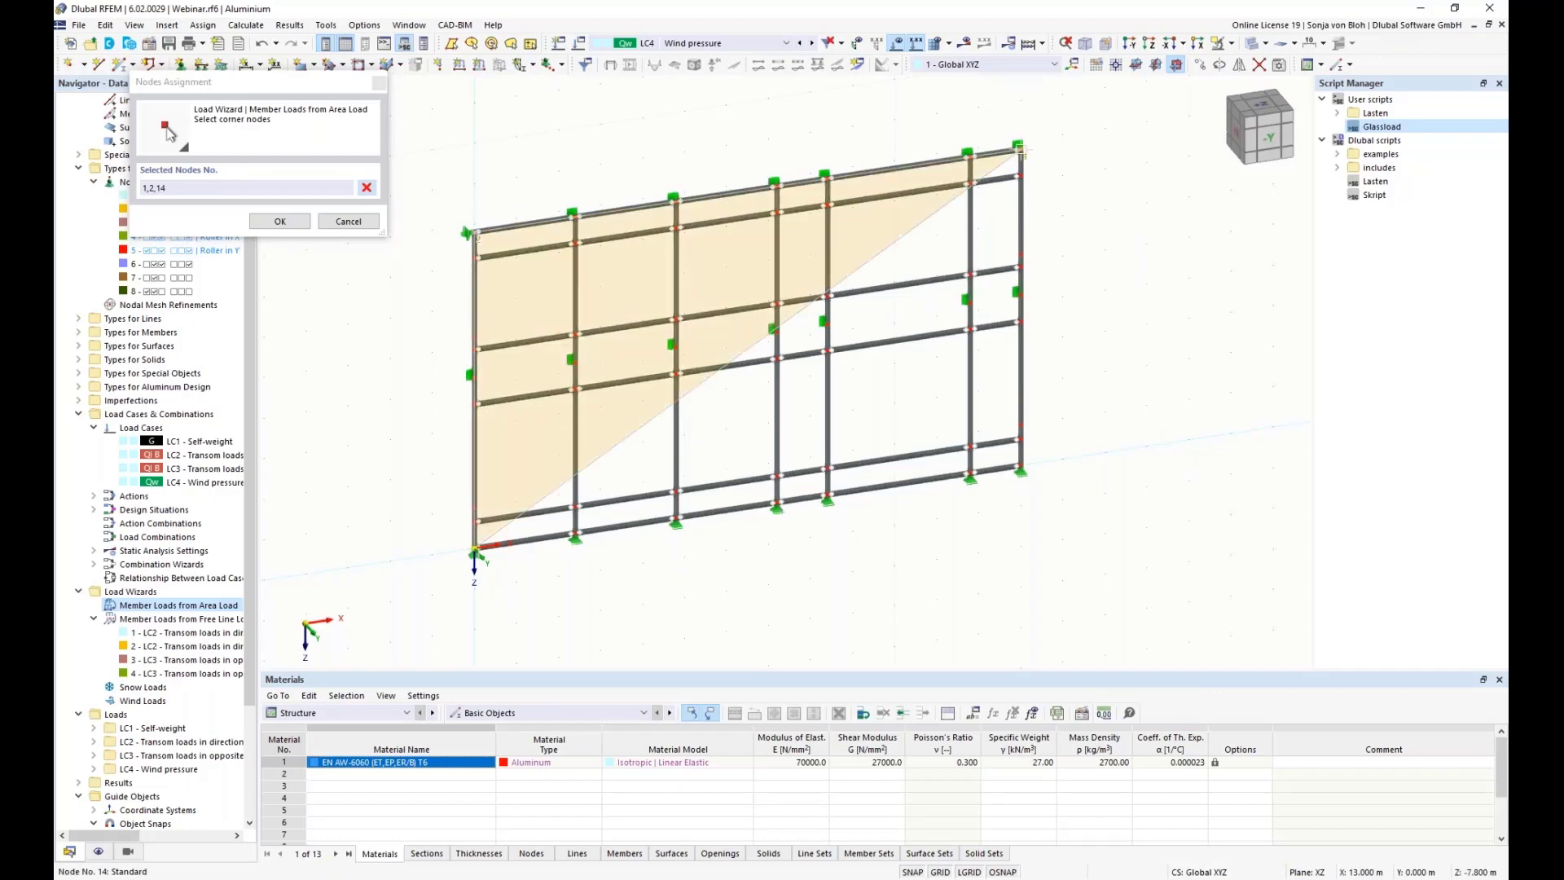
pyautogui.click(1019, 470)
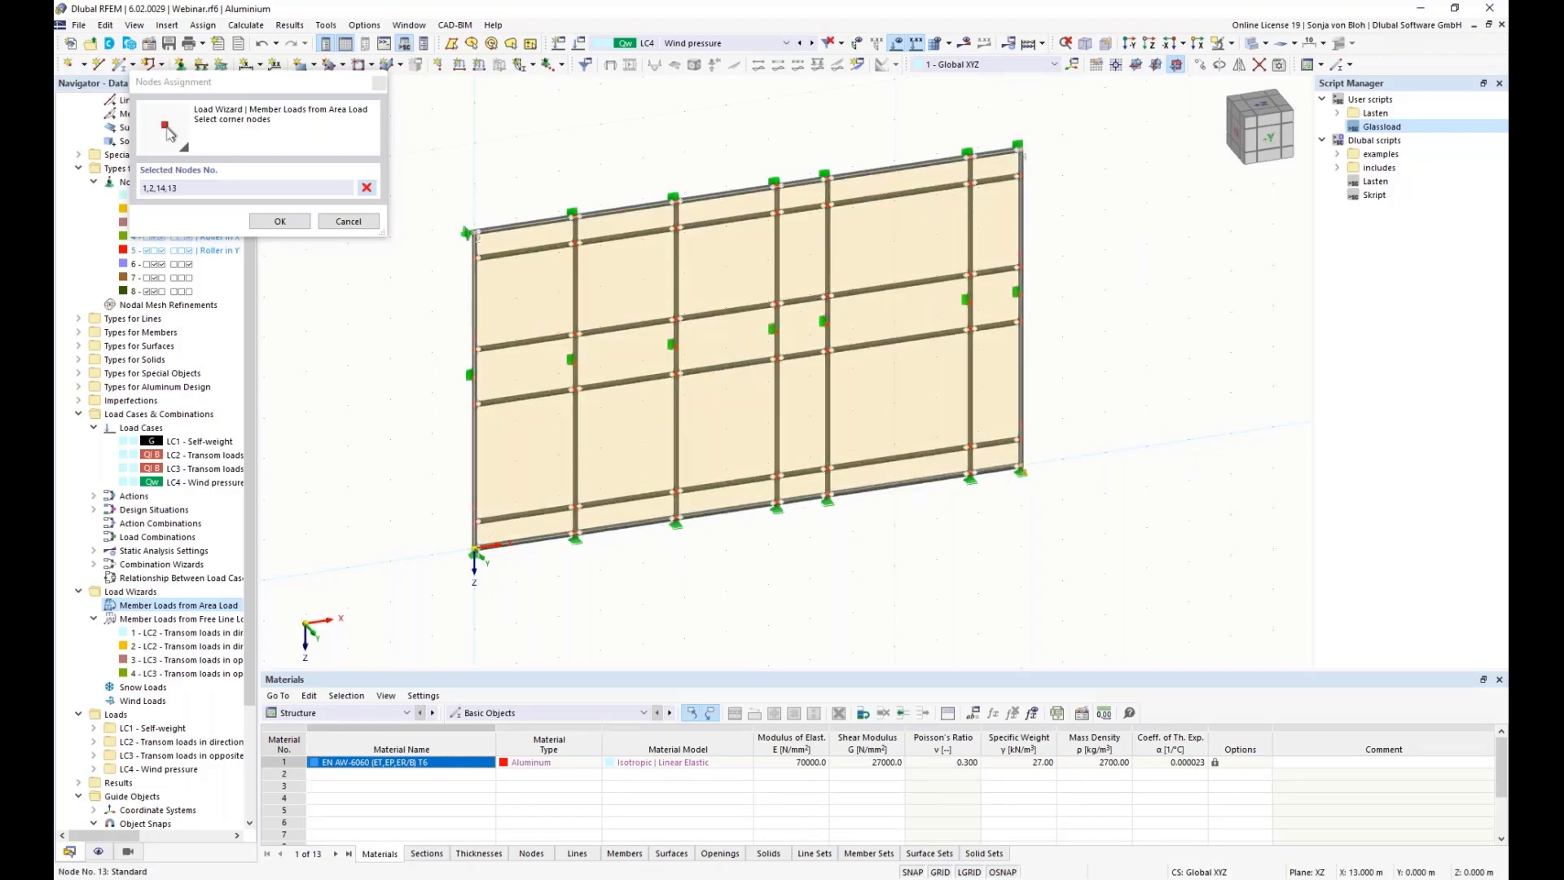
pyautogui.click(278, 224)
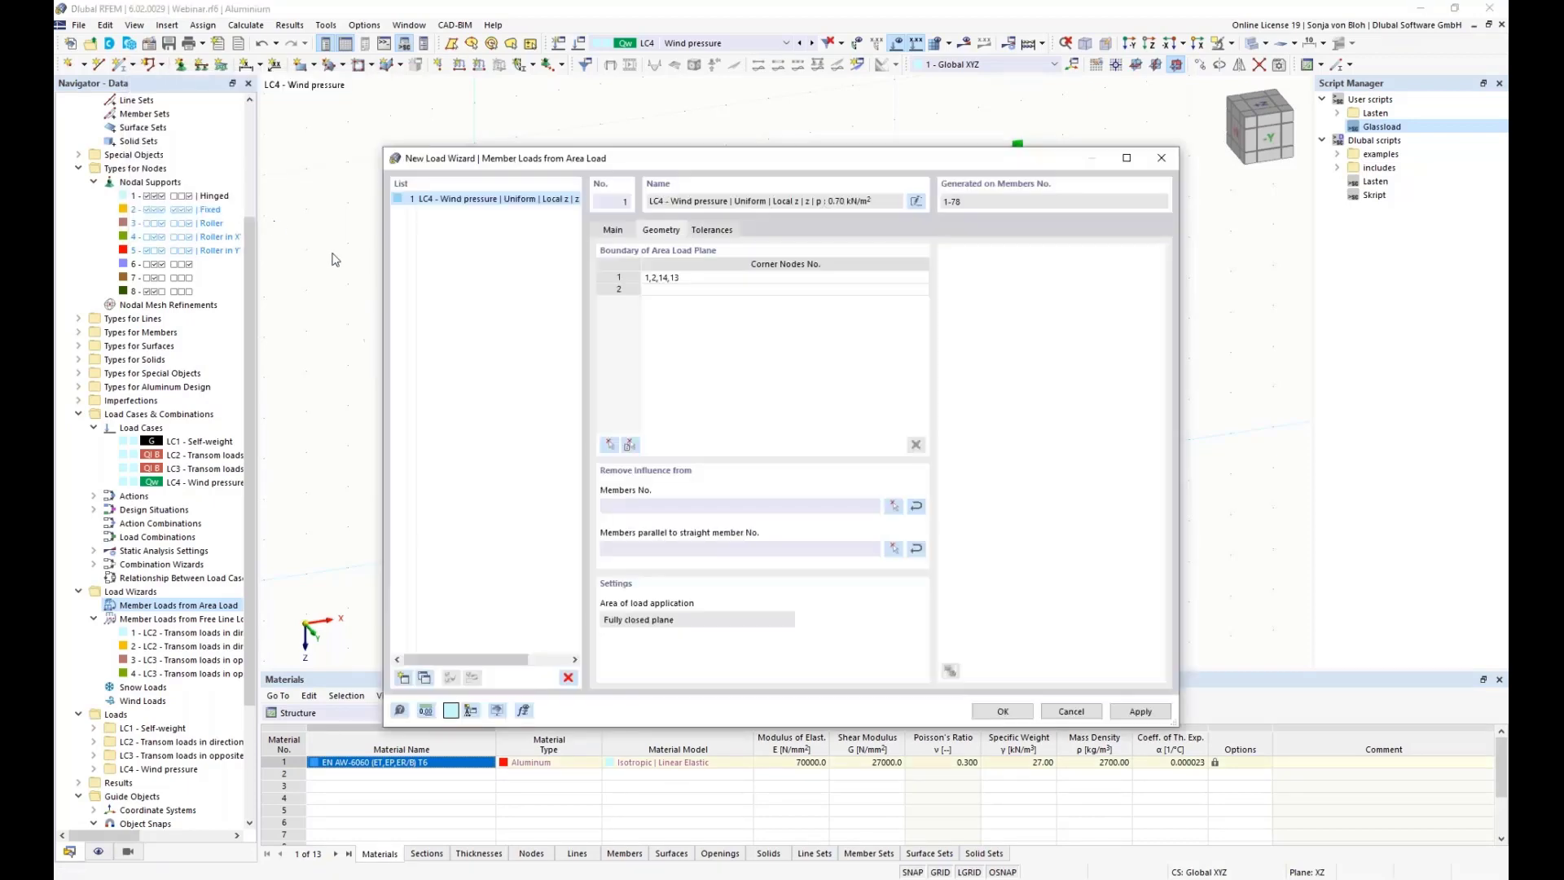
pyautogui.click(1000, 712)
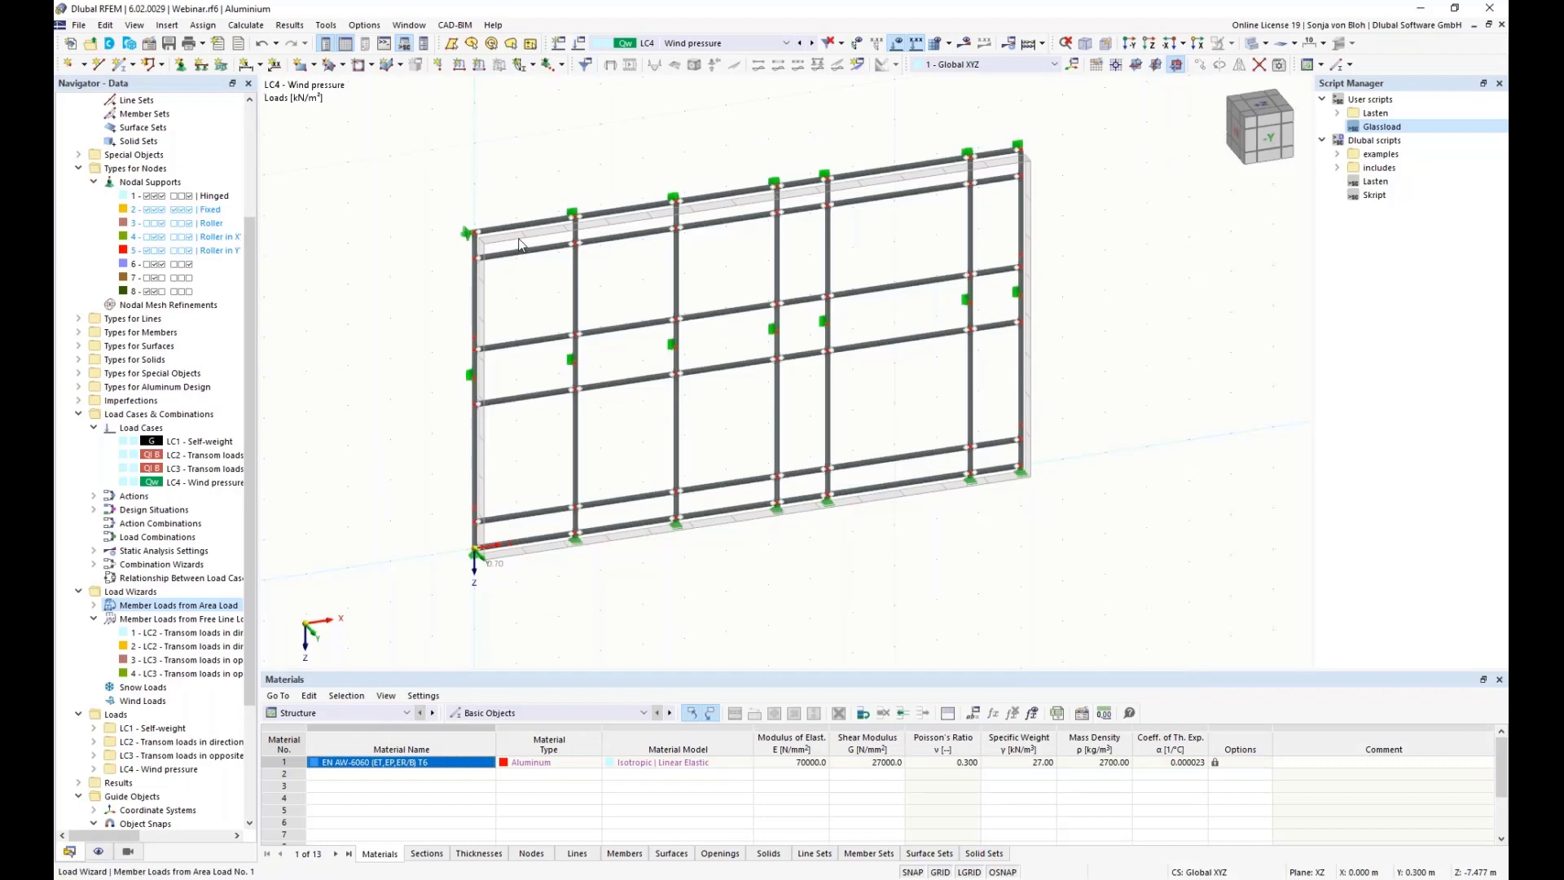
# - Display the member loads generated by the wind pressure load wizard separately on the facade
pyautogui.scroll(1, 506, 252)
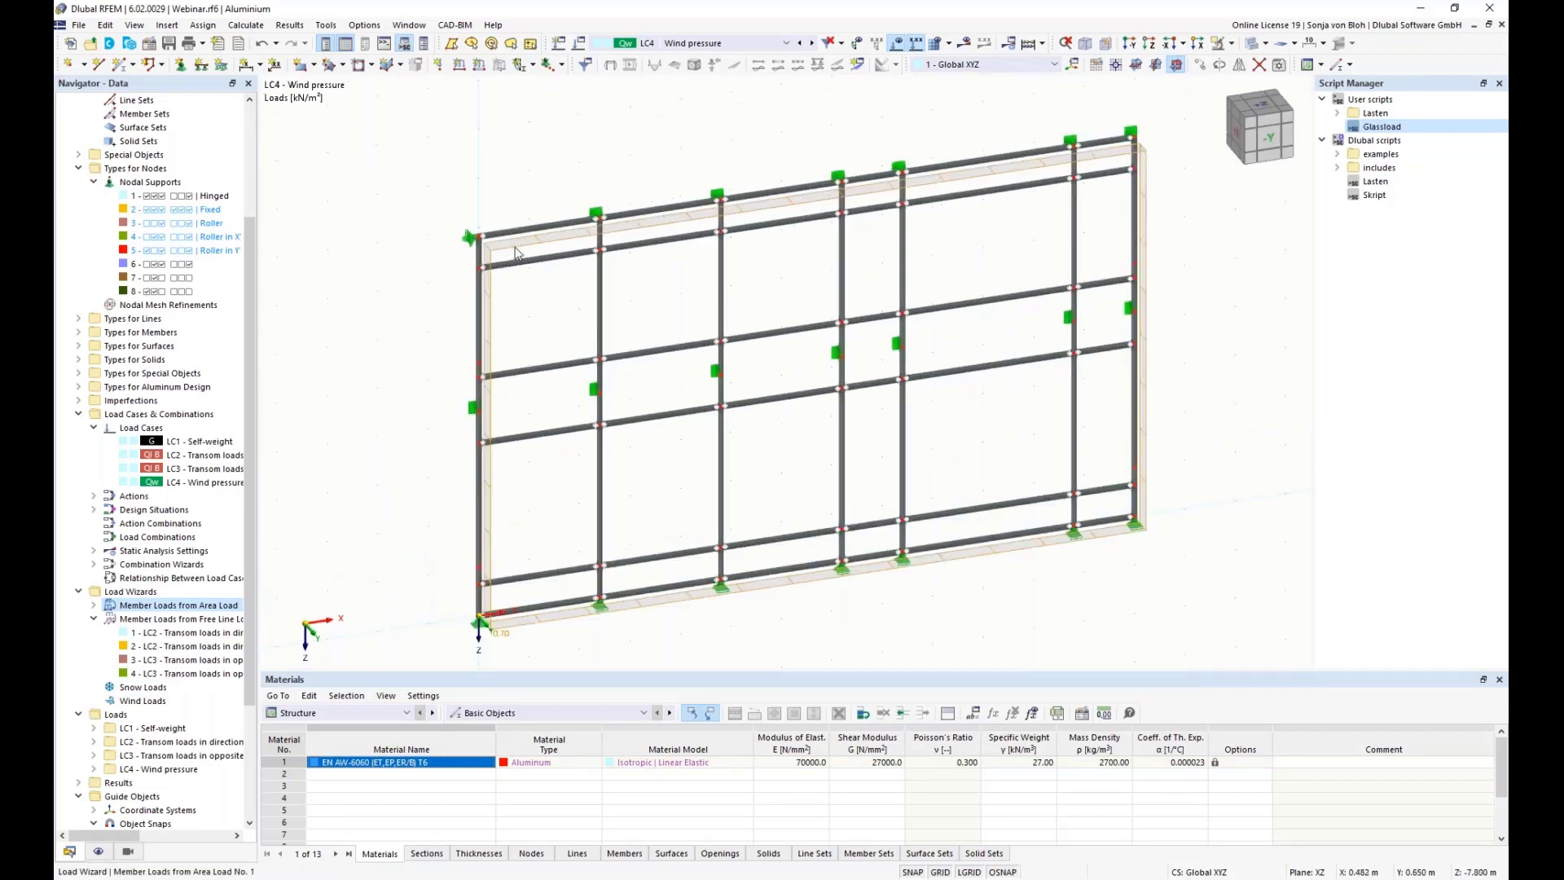
pyautogui.rightClick(515, 251)
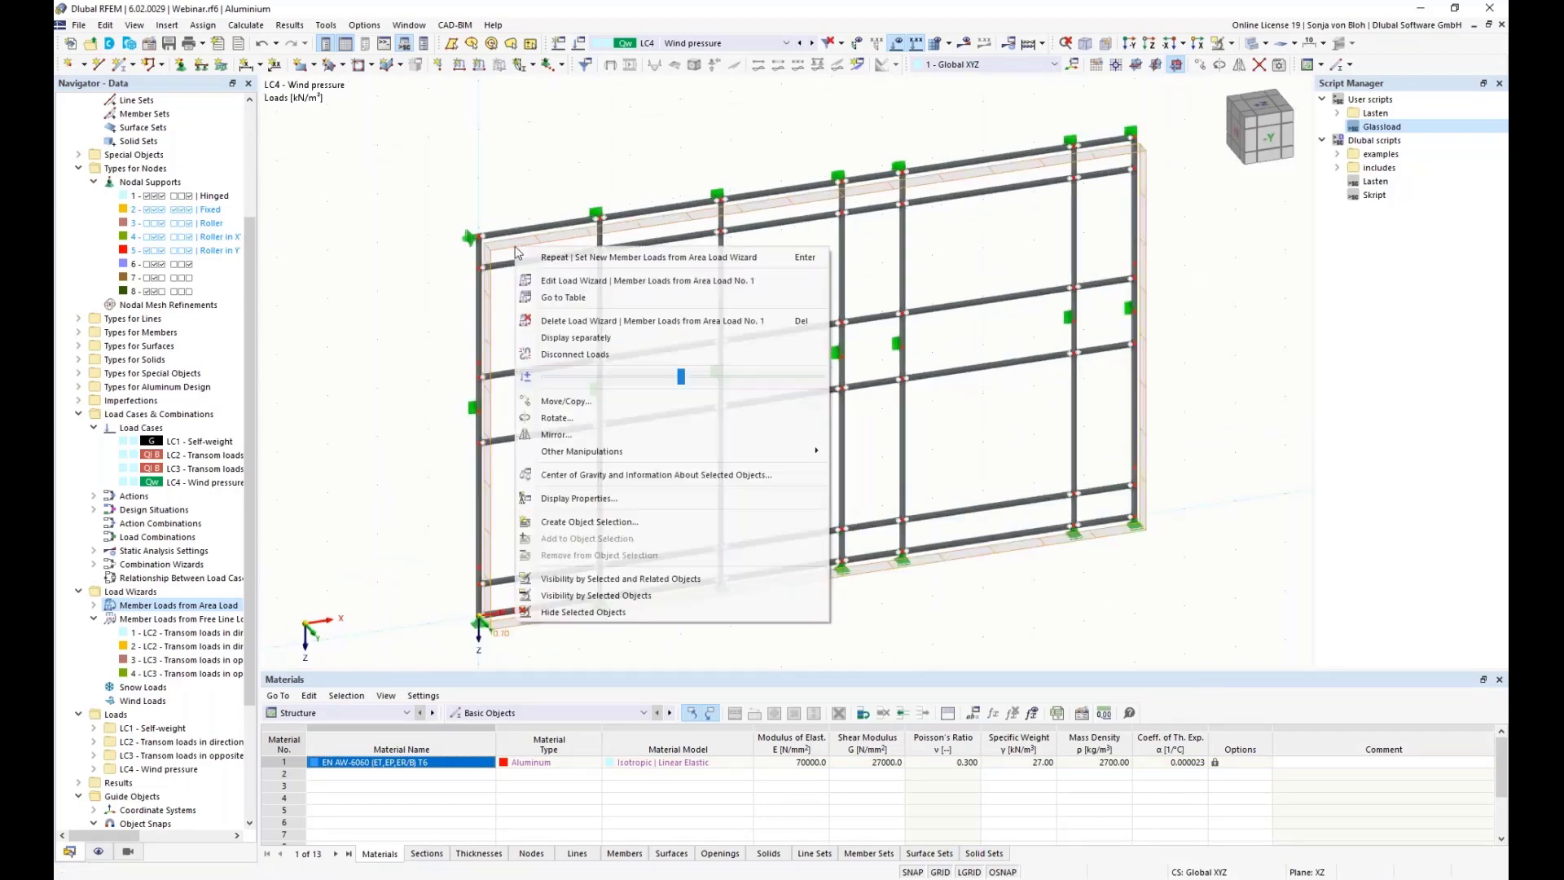
pyautogui.click(585, 339)
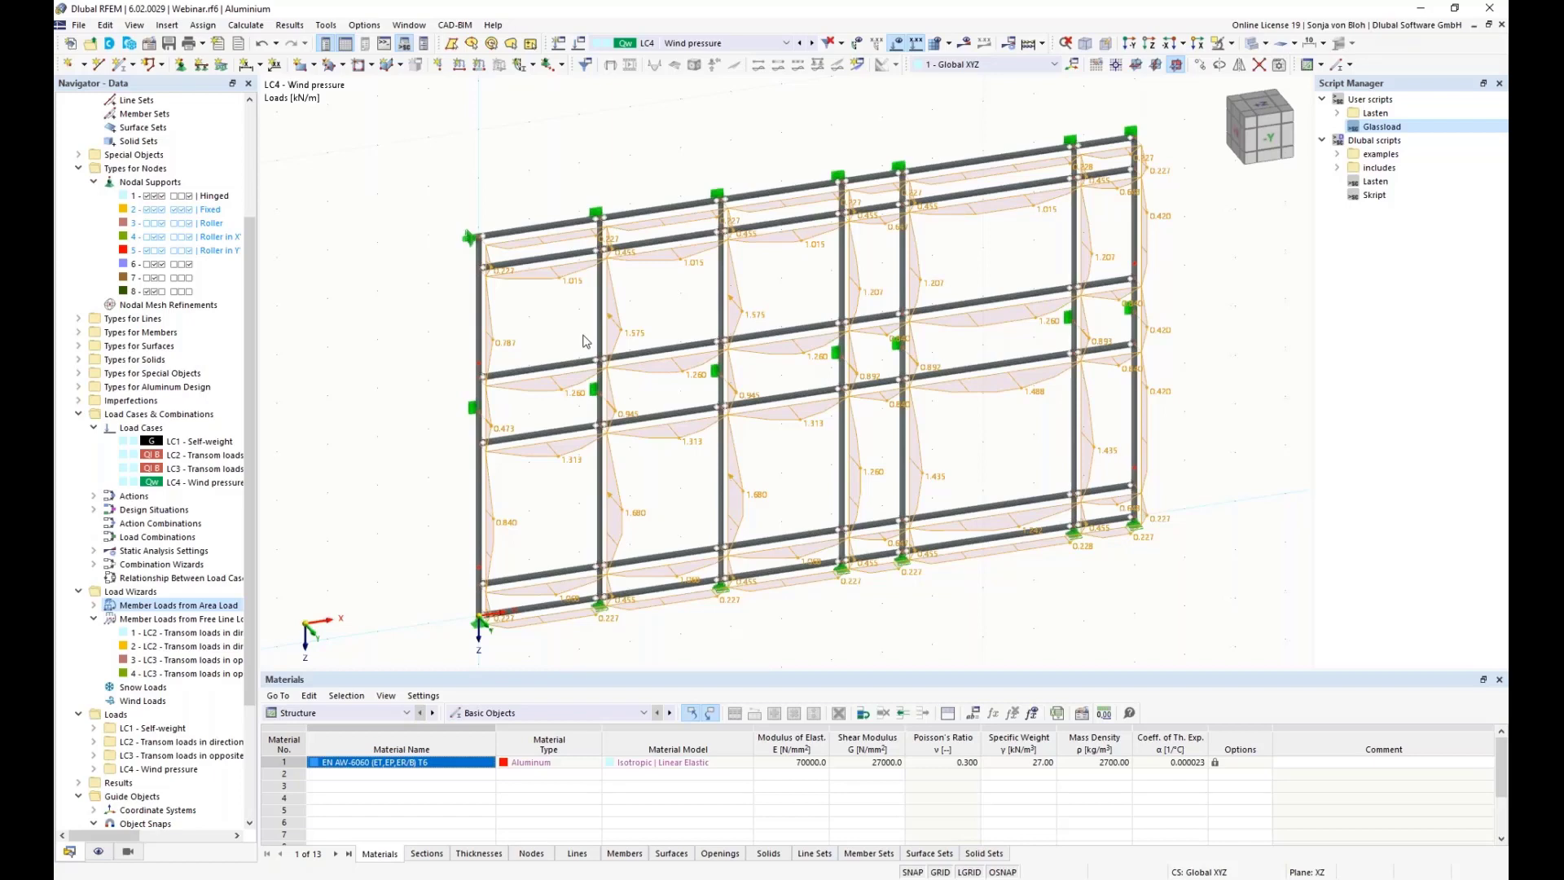
# - Copy load case LC4 Wind pressure and name the copy "Wind suction"
pyautogui.click(187, 485)
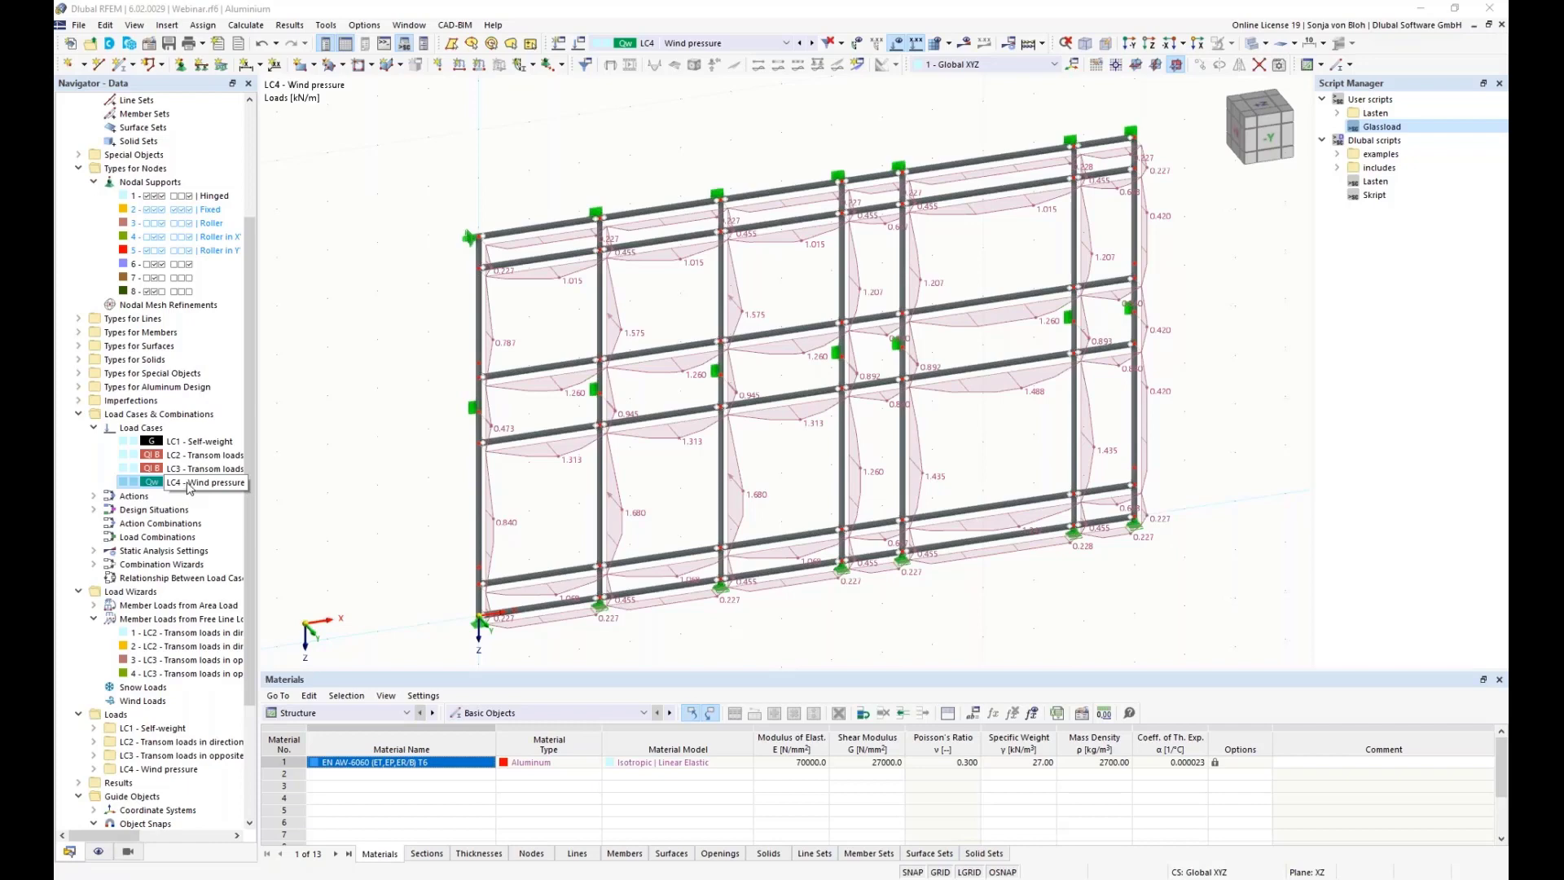
pyautogui.rightClick(187, 486)
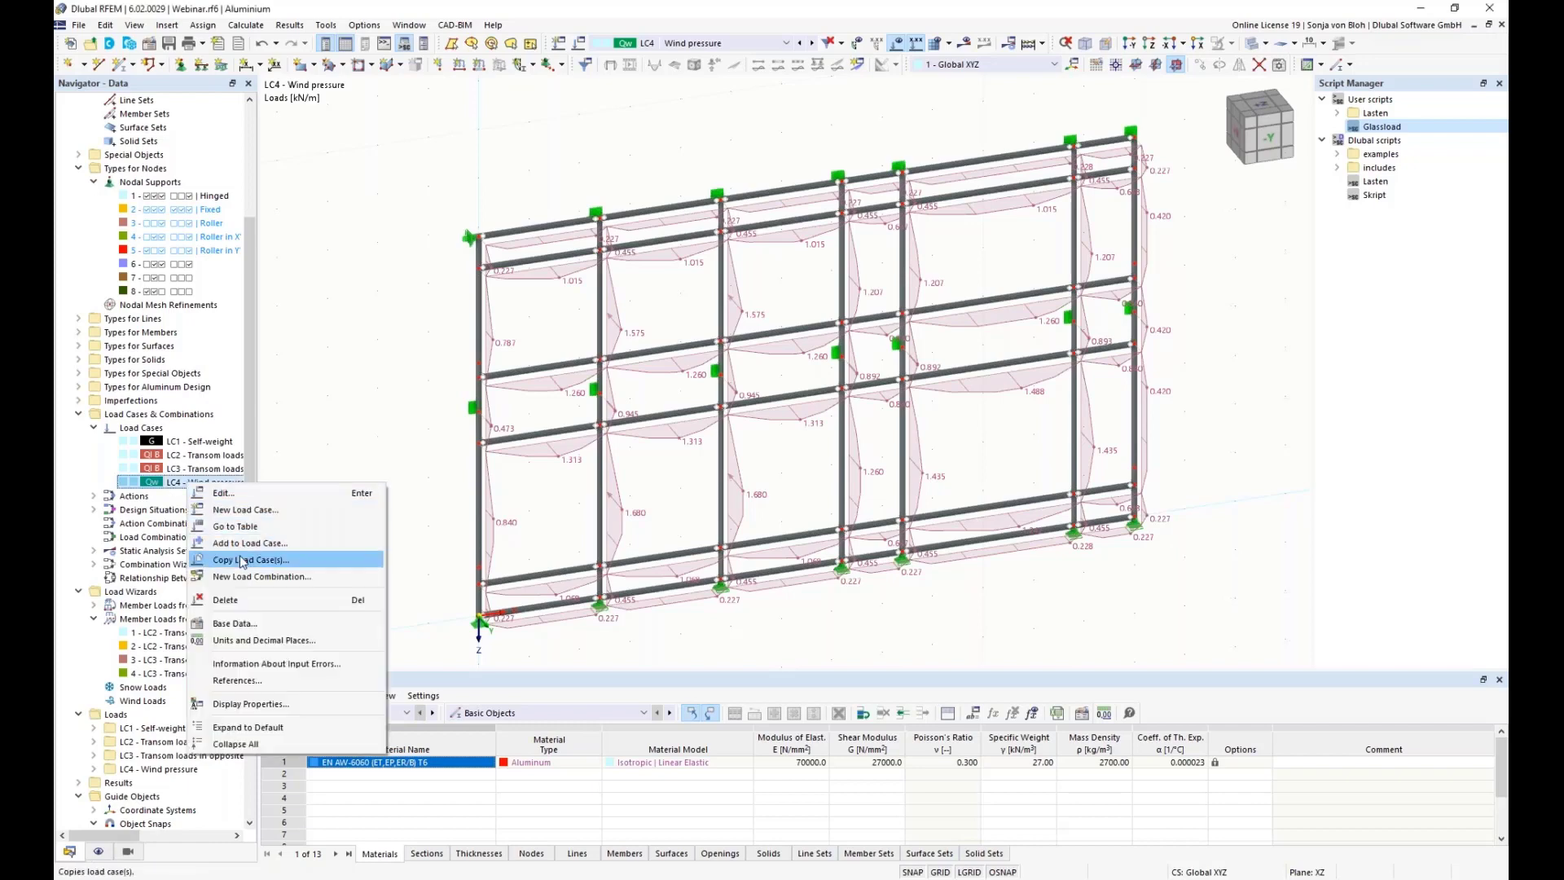
pyautogui.click(242, 561)
pyautogui.click(612, 183)
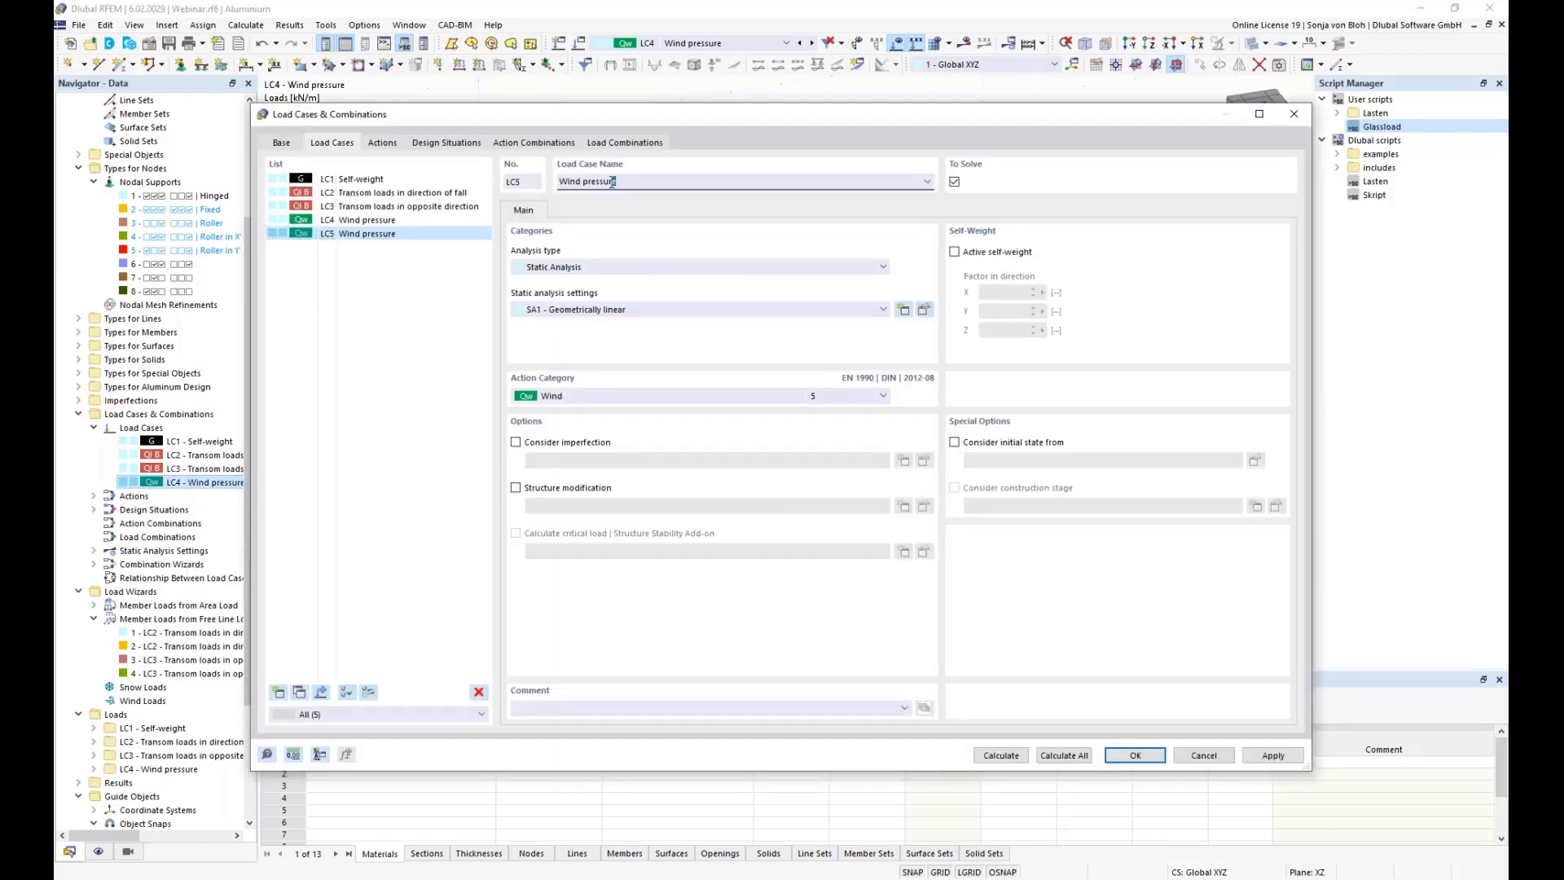
pyautogui.moveTo(612, 182); pyautogui.dragTo(585, 187)
pyautogui.write('suction')
pyautogui.click(1126, 756)
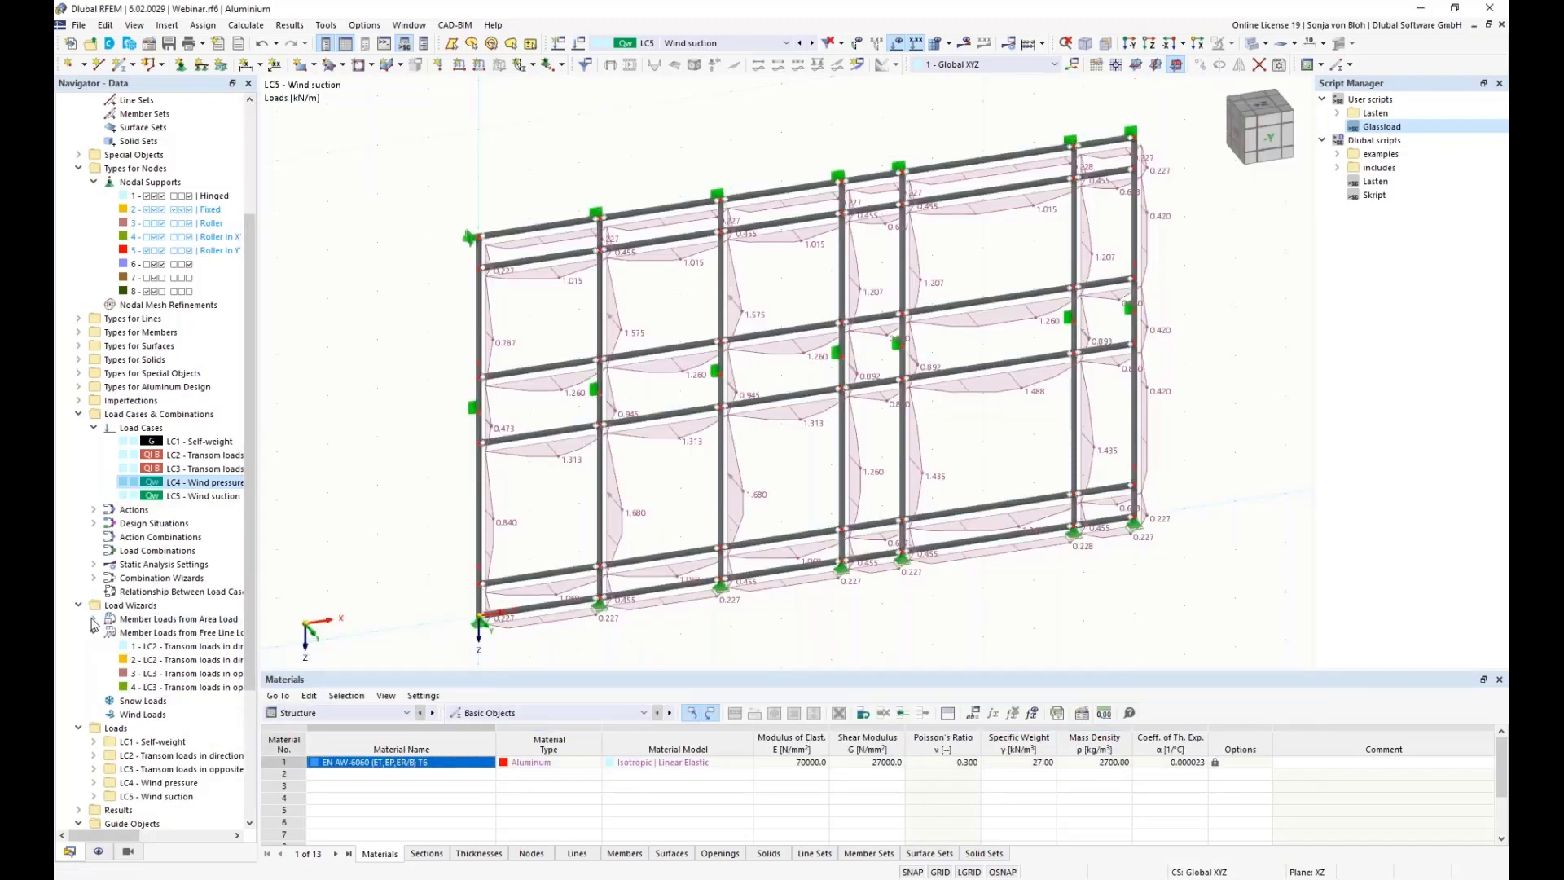
# - Set the load magnitude of the LC5 Wind suction area load to -0.75 kN/m²
pyautogui.click(93, 619)
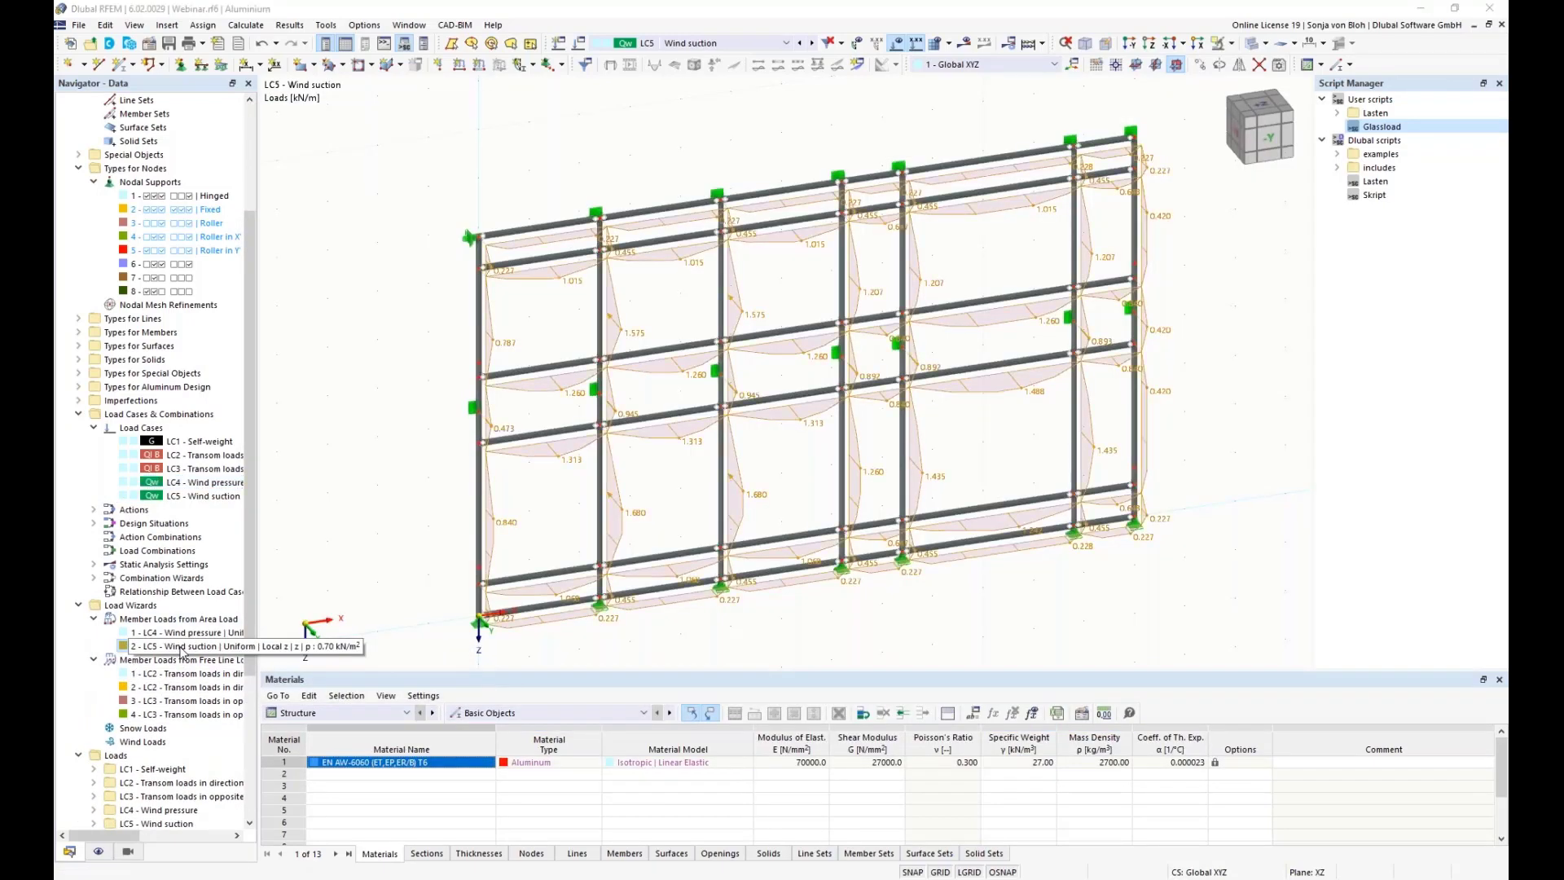
pyautogui.doubleClick(181, 647)
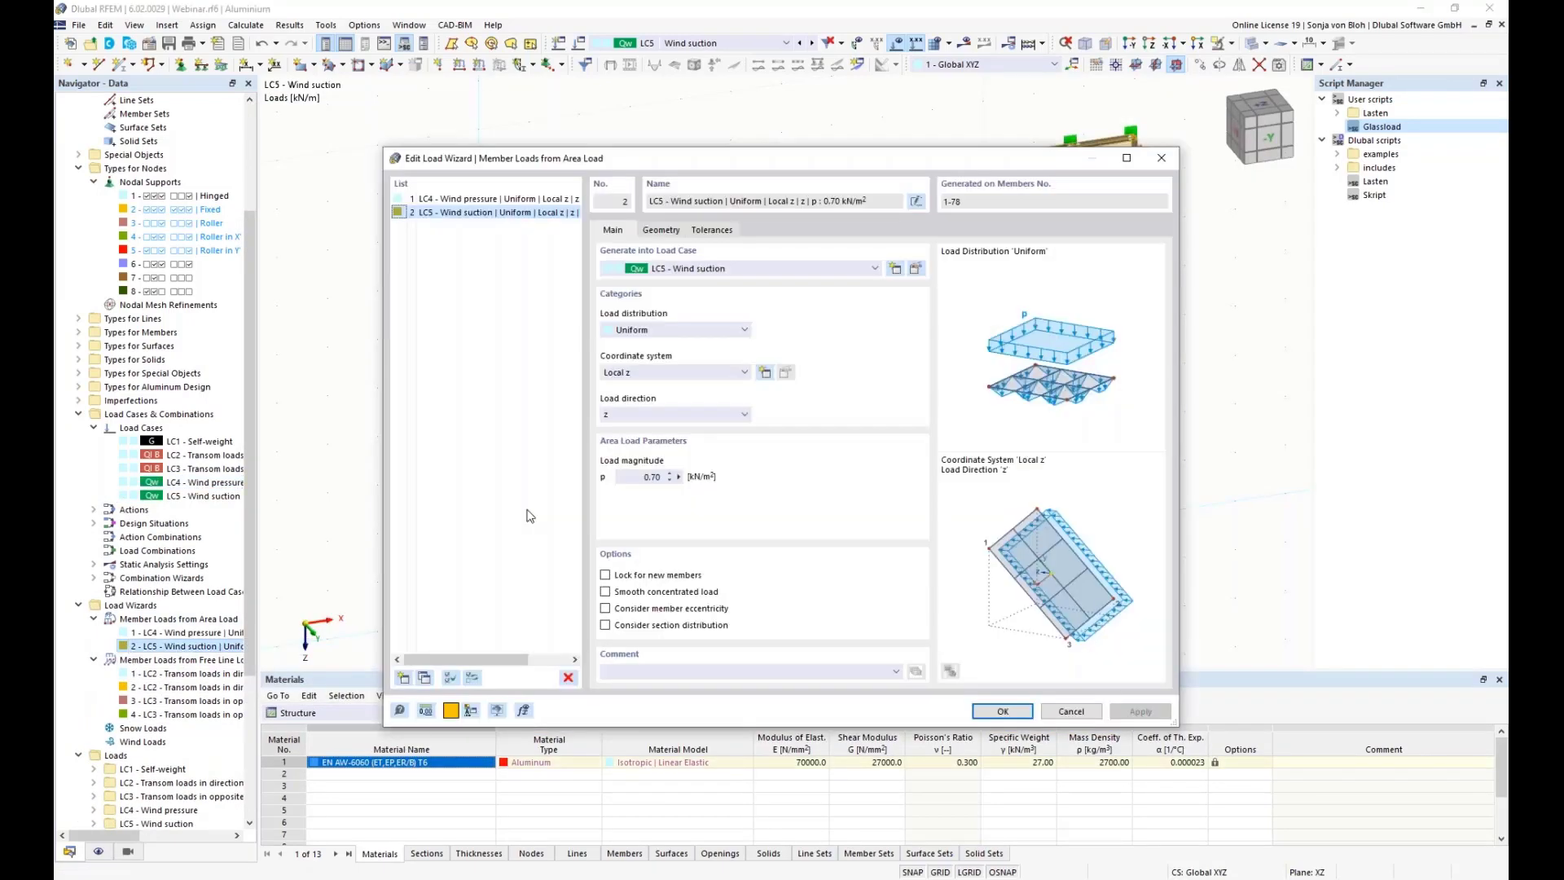
pyautogui.doubleClick(648, 476)
pyautogui.press('BackSpace')
pyautogui.write('-0,75')
pyautogui.click(1017, 719)
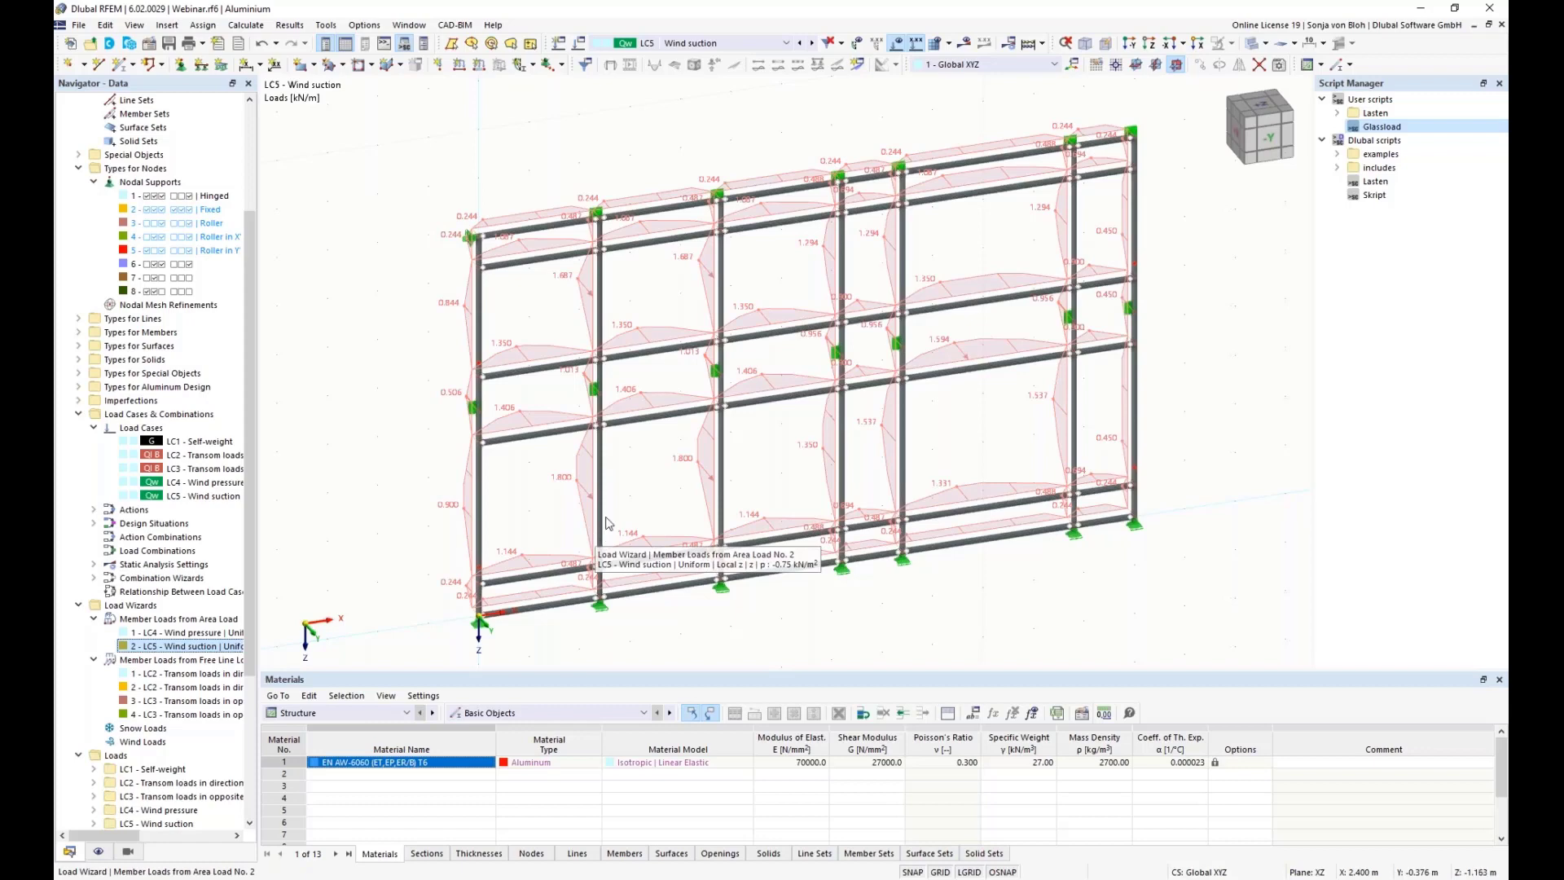
# - Set the action type of the category B imposed loads to Alternatively and check the Wind action's type
pyautogui.scroll(3, 213, 444)
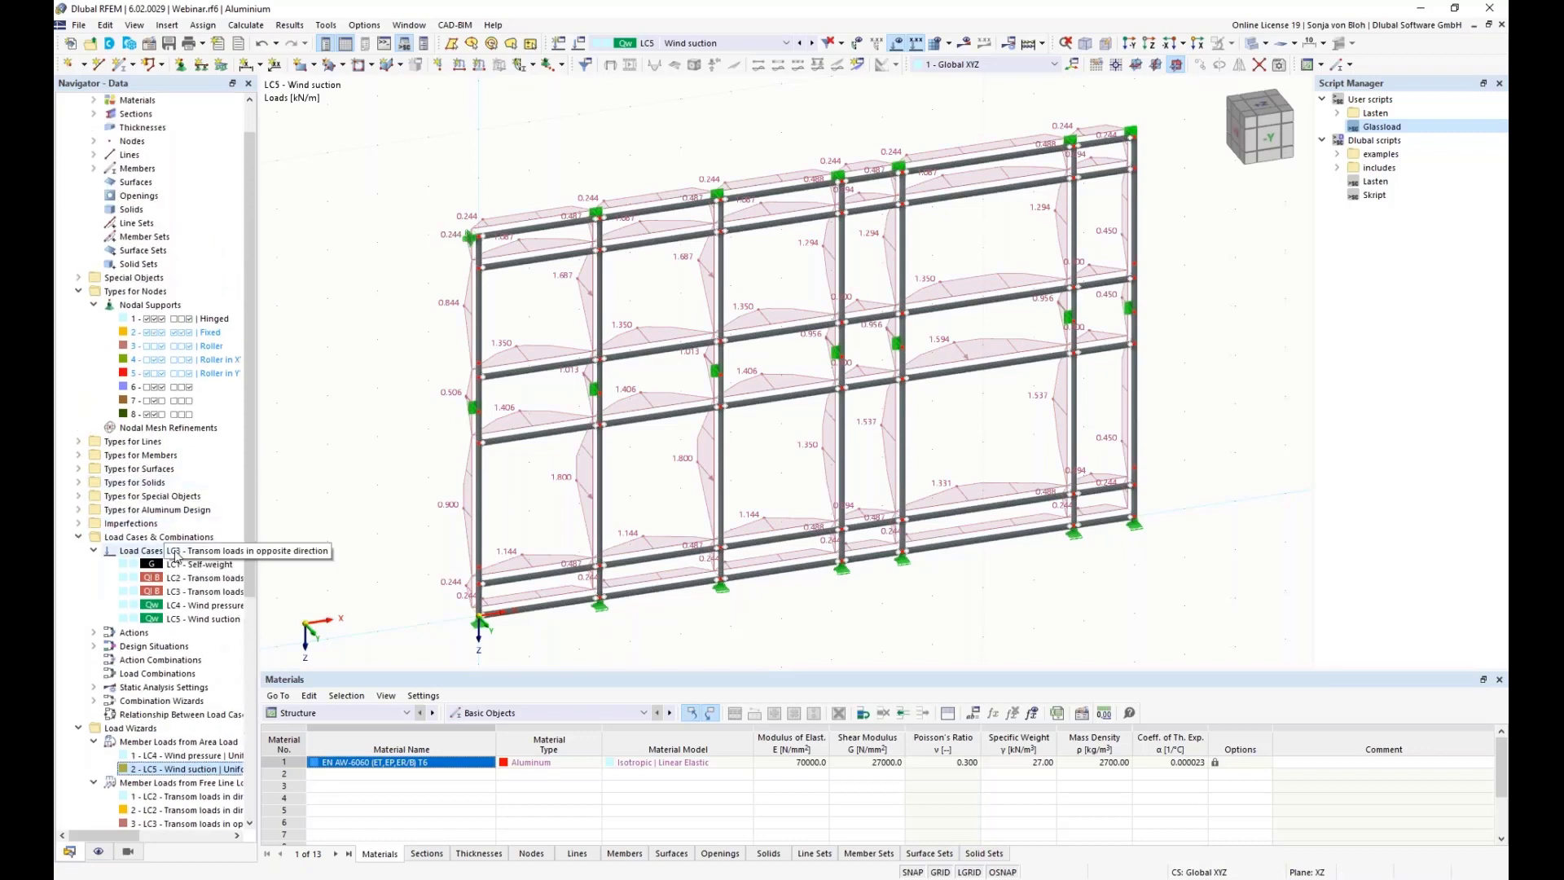
pyautogui.scroll(-5, 154, 497)
pyautogui.rightClick(134, 429)
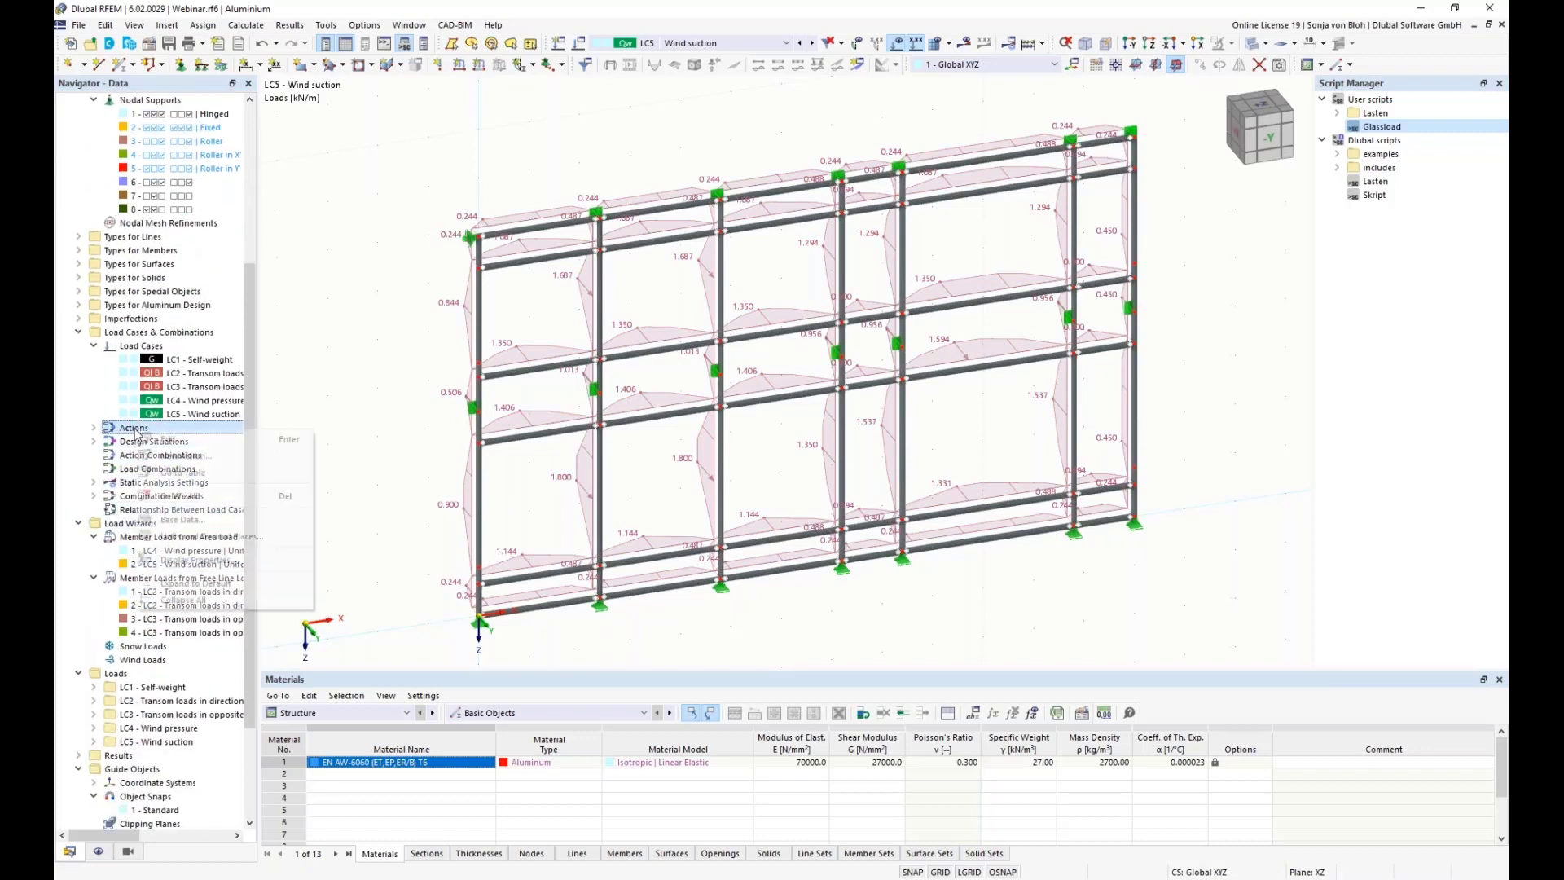
pyautogui.click(198, 442)
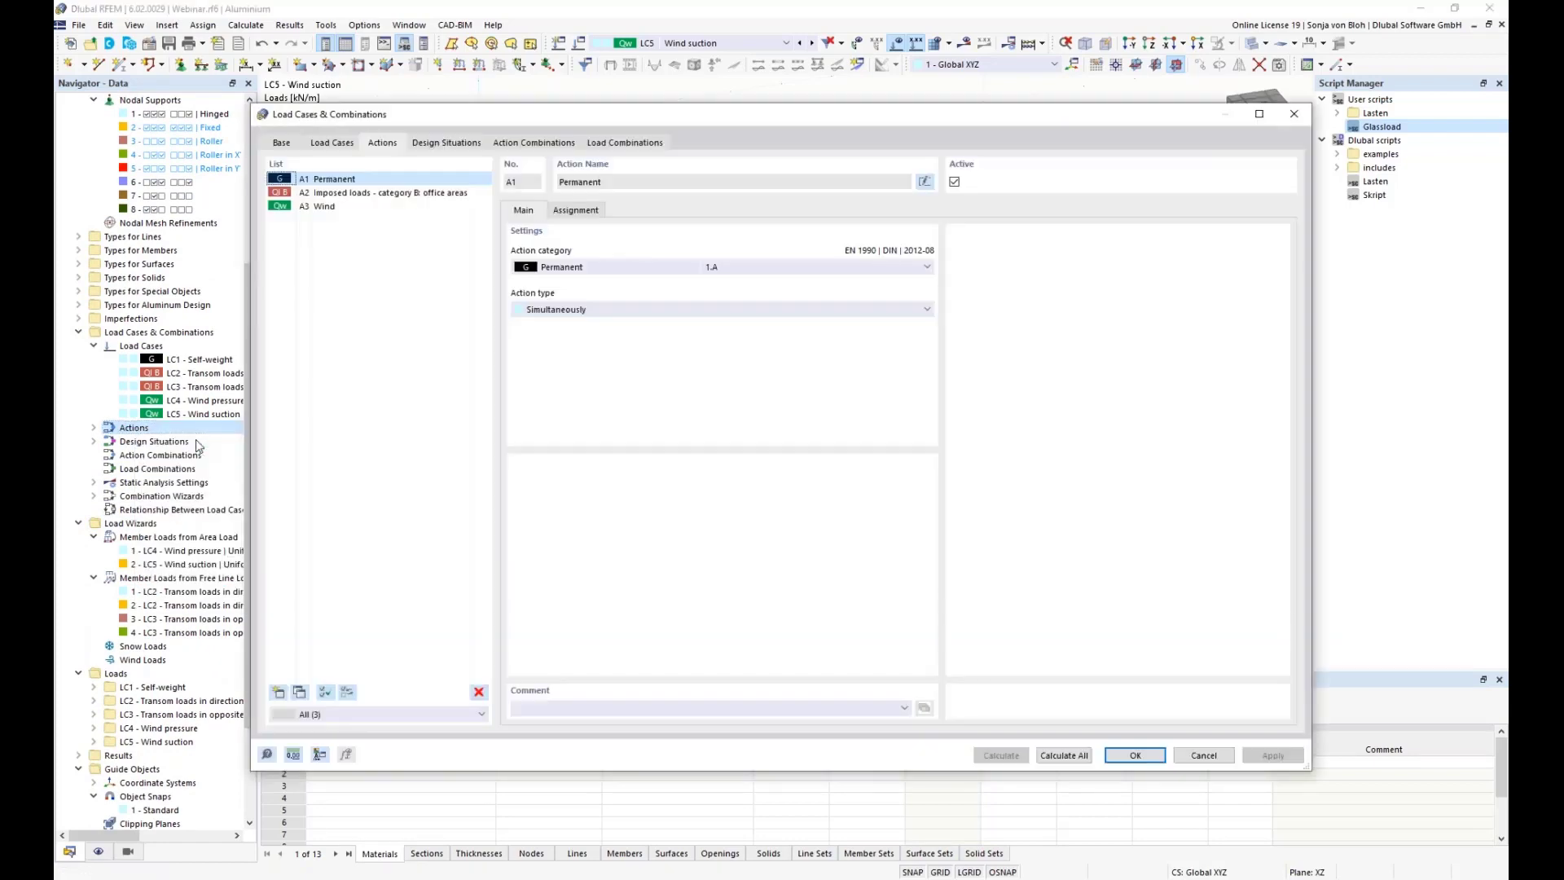
pyautogui.click(358, 193)
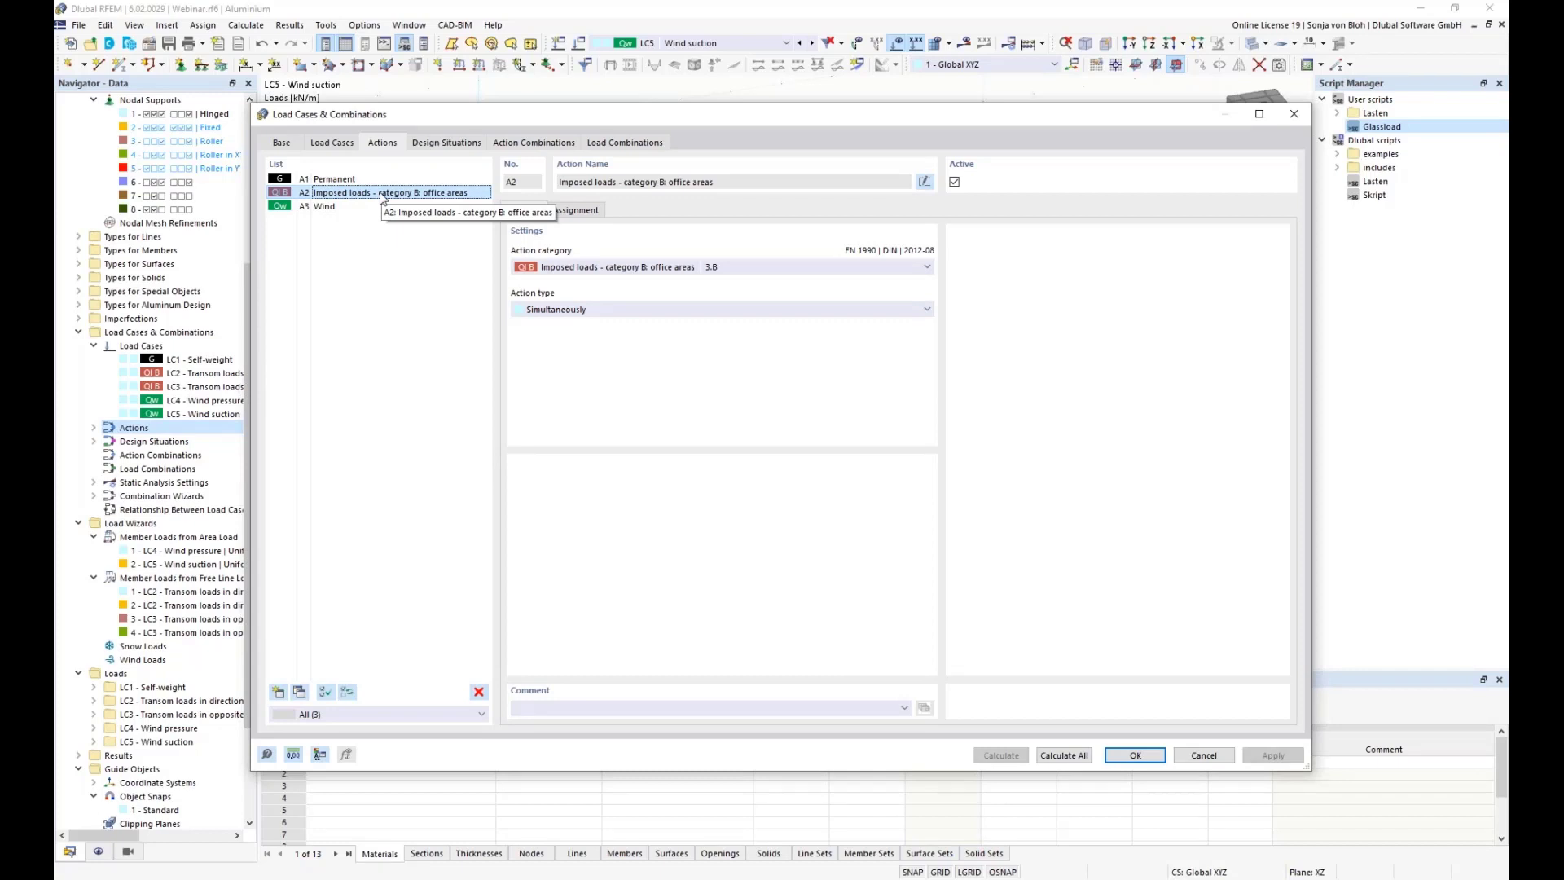
pyautogui.click(682, 313)
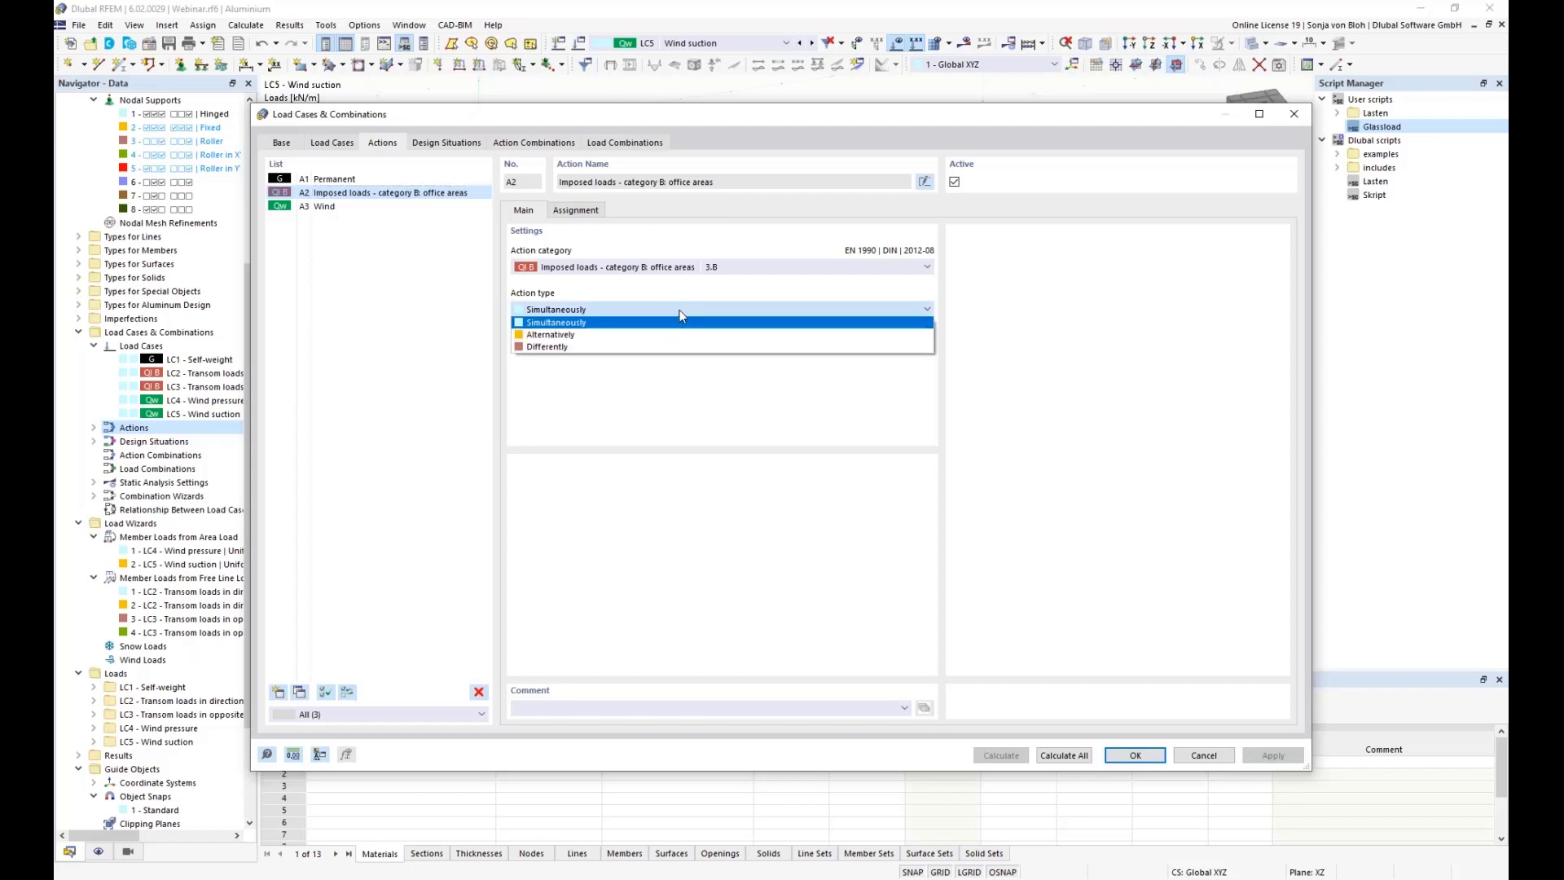
pyautogui.click(613, 335)
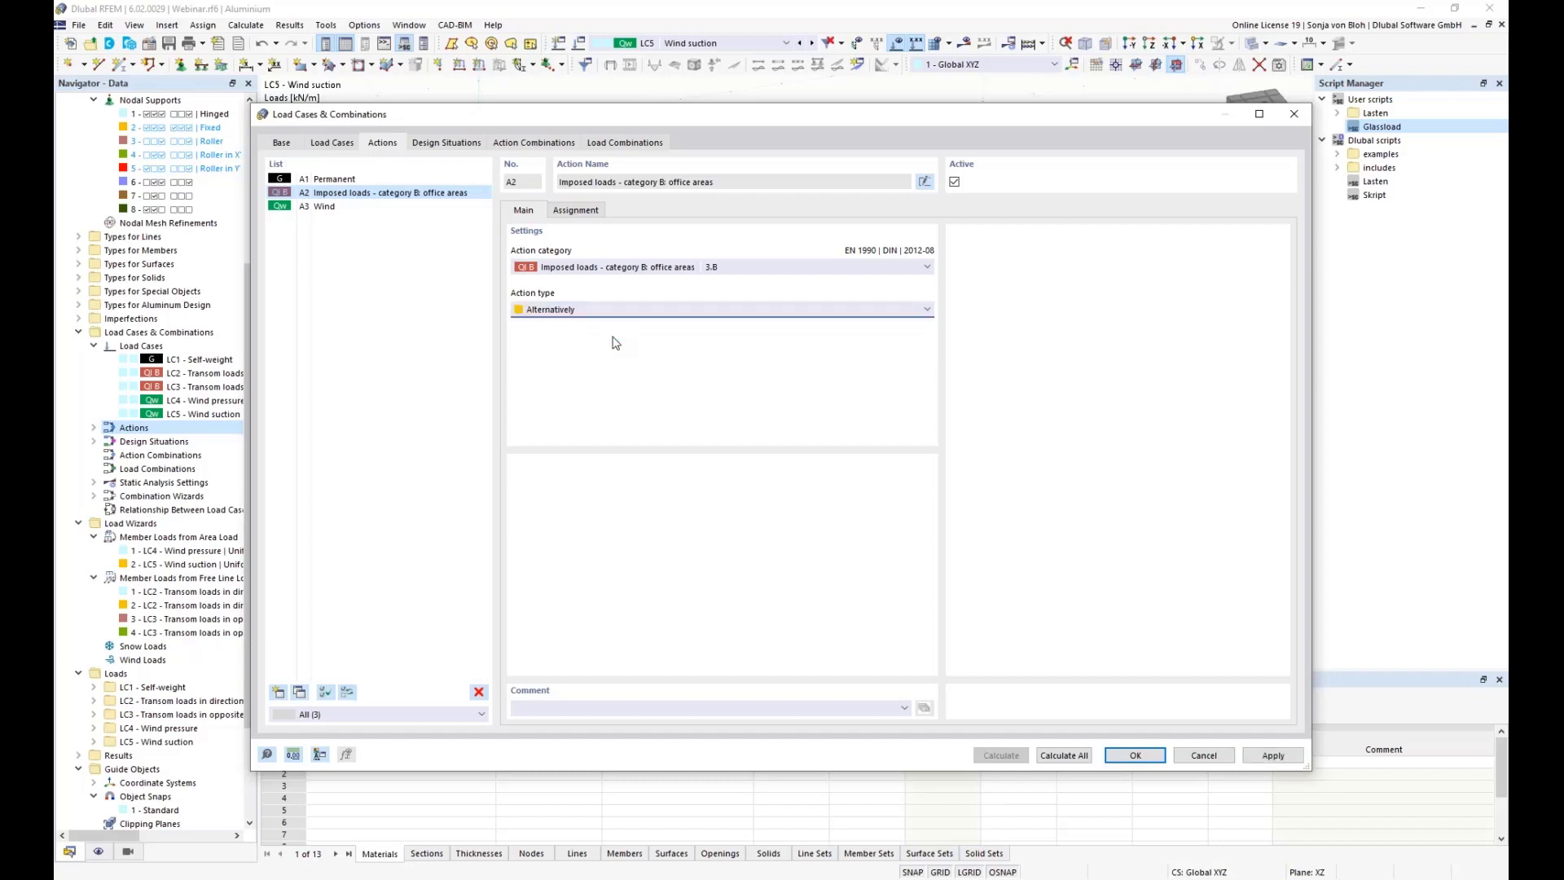
pyautogui.click(321, 207)
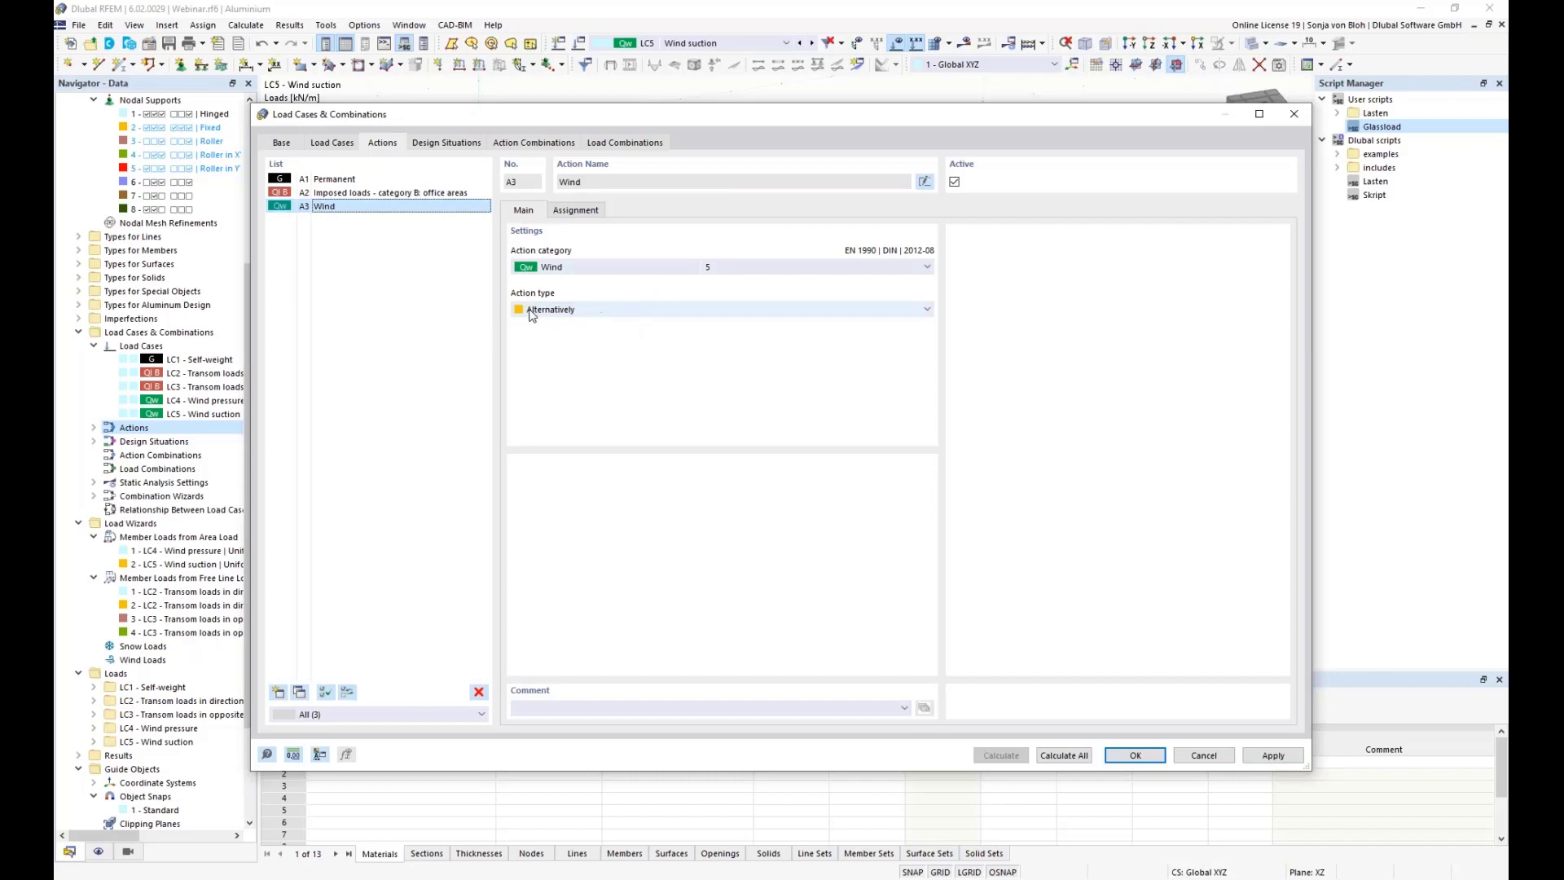
# - Review the design situations and deactivate DS3 SLS - Frequent and DS4 SLS - Quasi-permanent
pyautogui.click(459, 146)
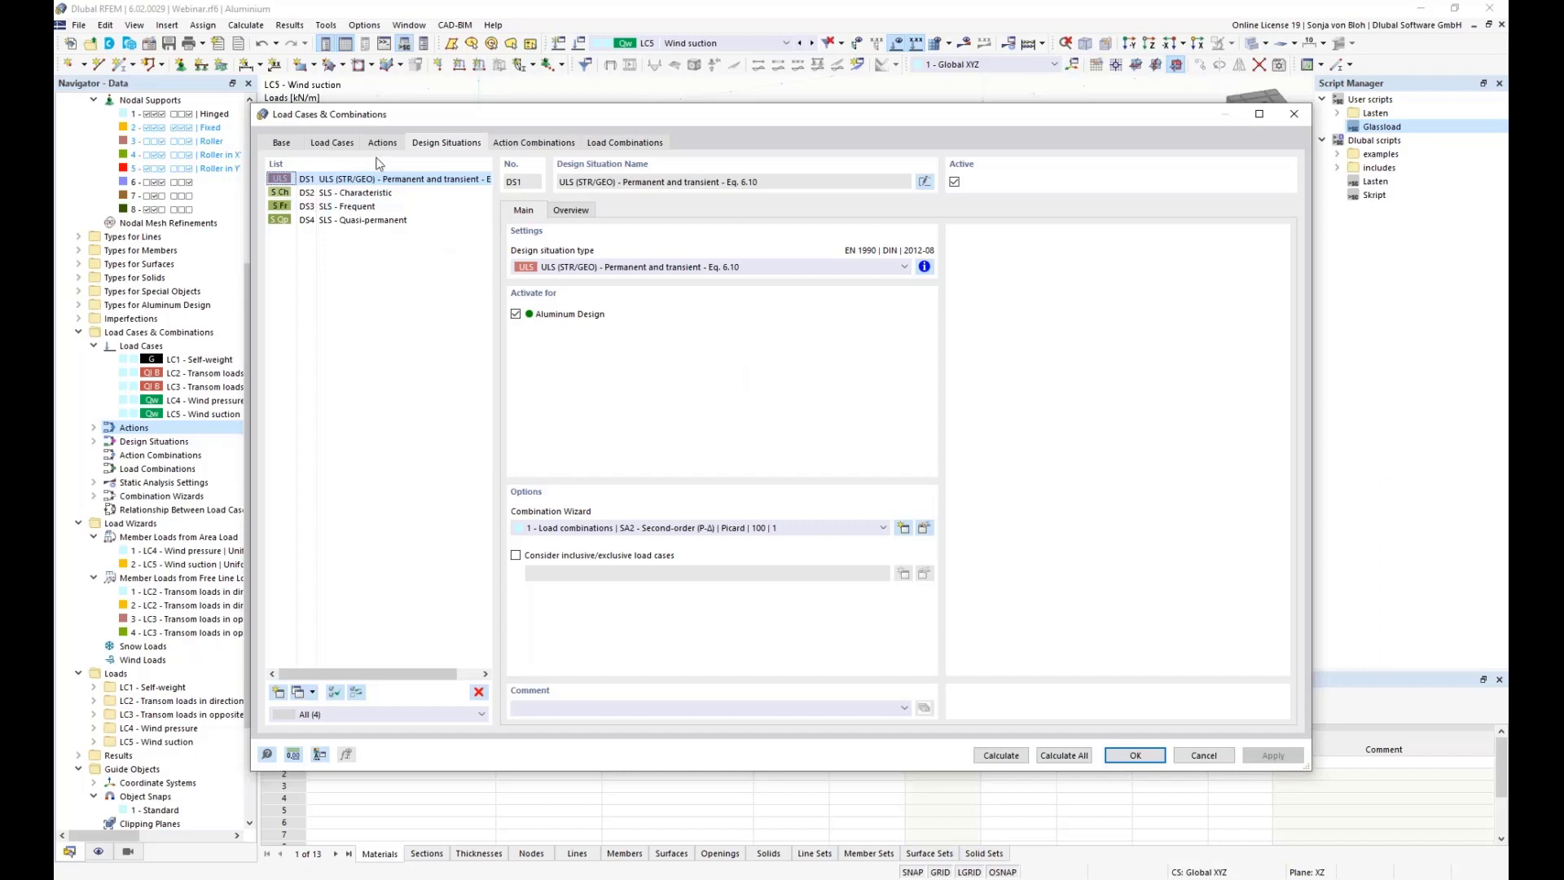
pyautogui.click(352, 194)
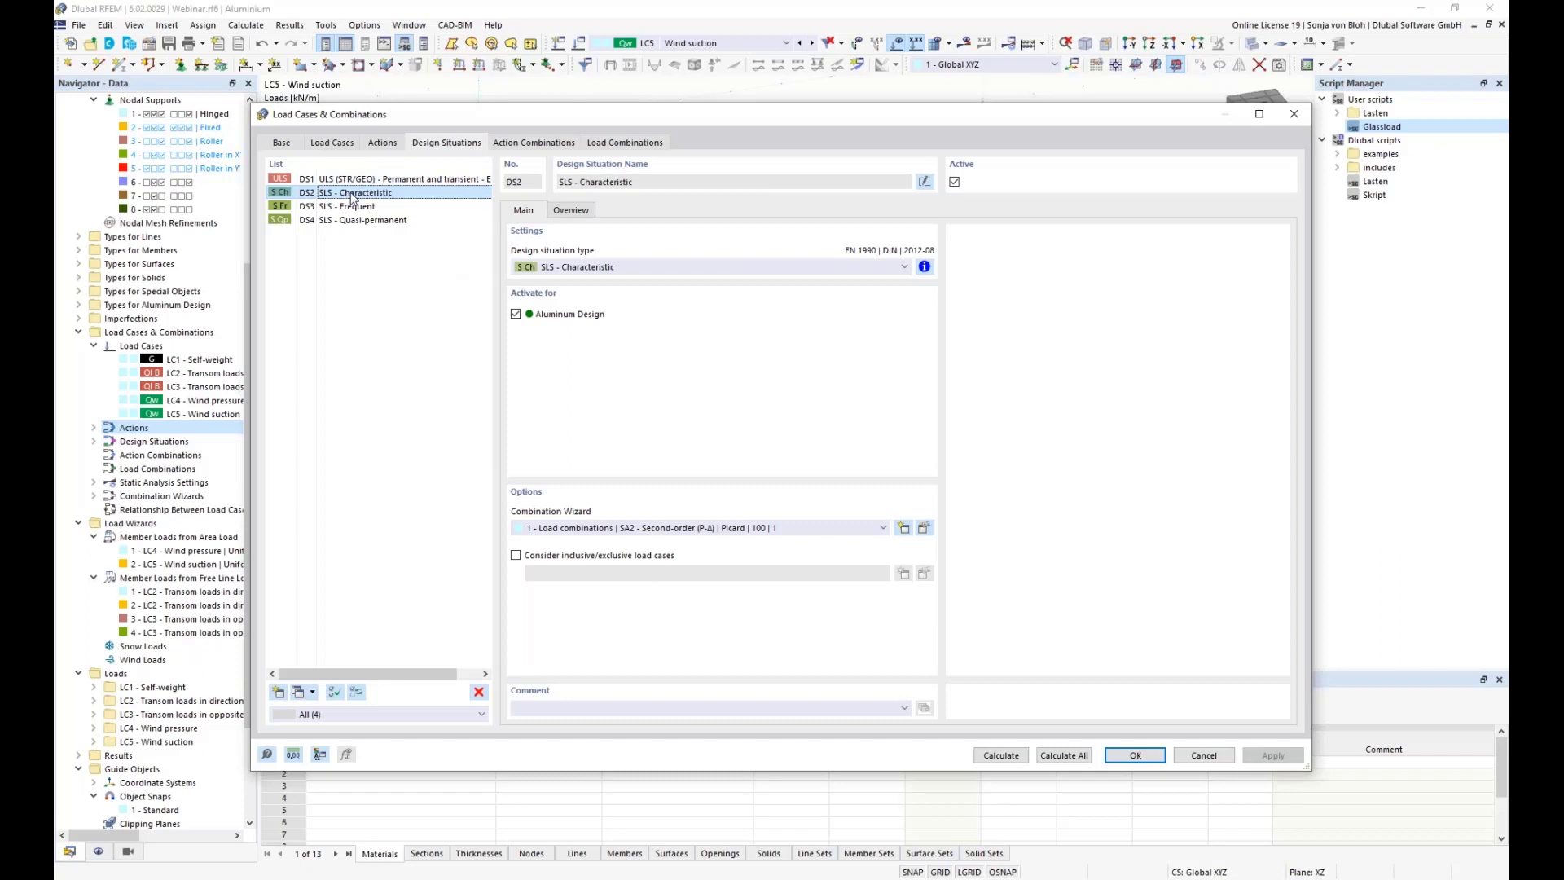
pyautogui.click(352, 207)
pyautogui.click(340, 222)
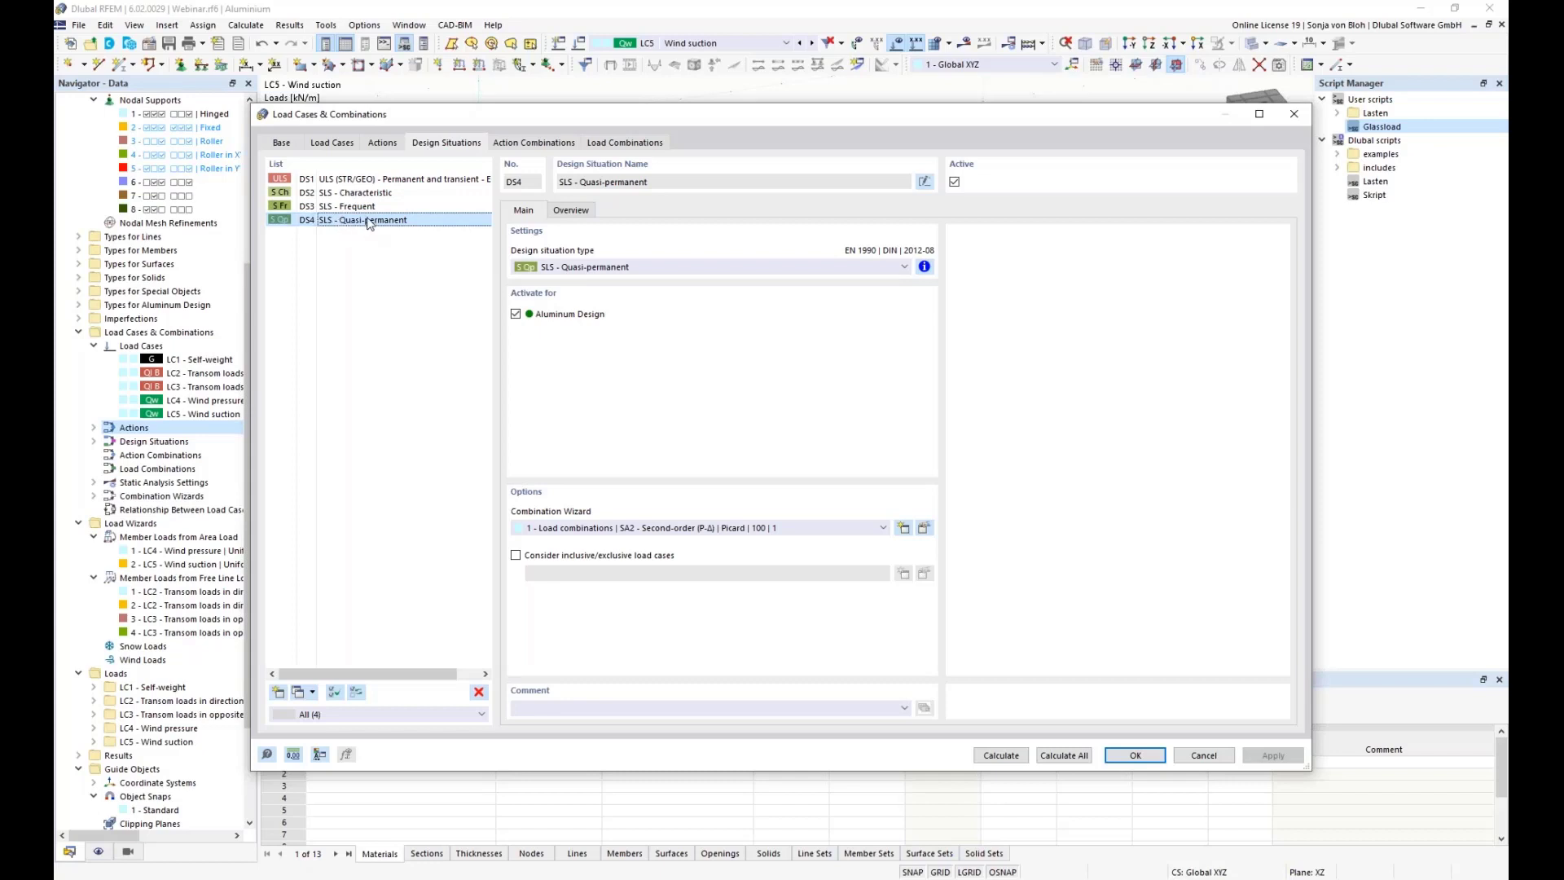
pyautogui.keyDown('ctrl'); pyautogui.click(342, 208); pyautogui.keyUp('ctrl')
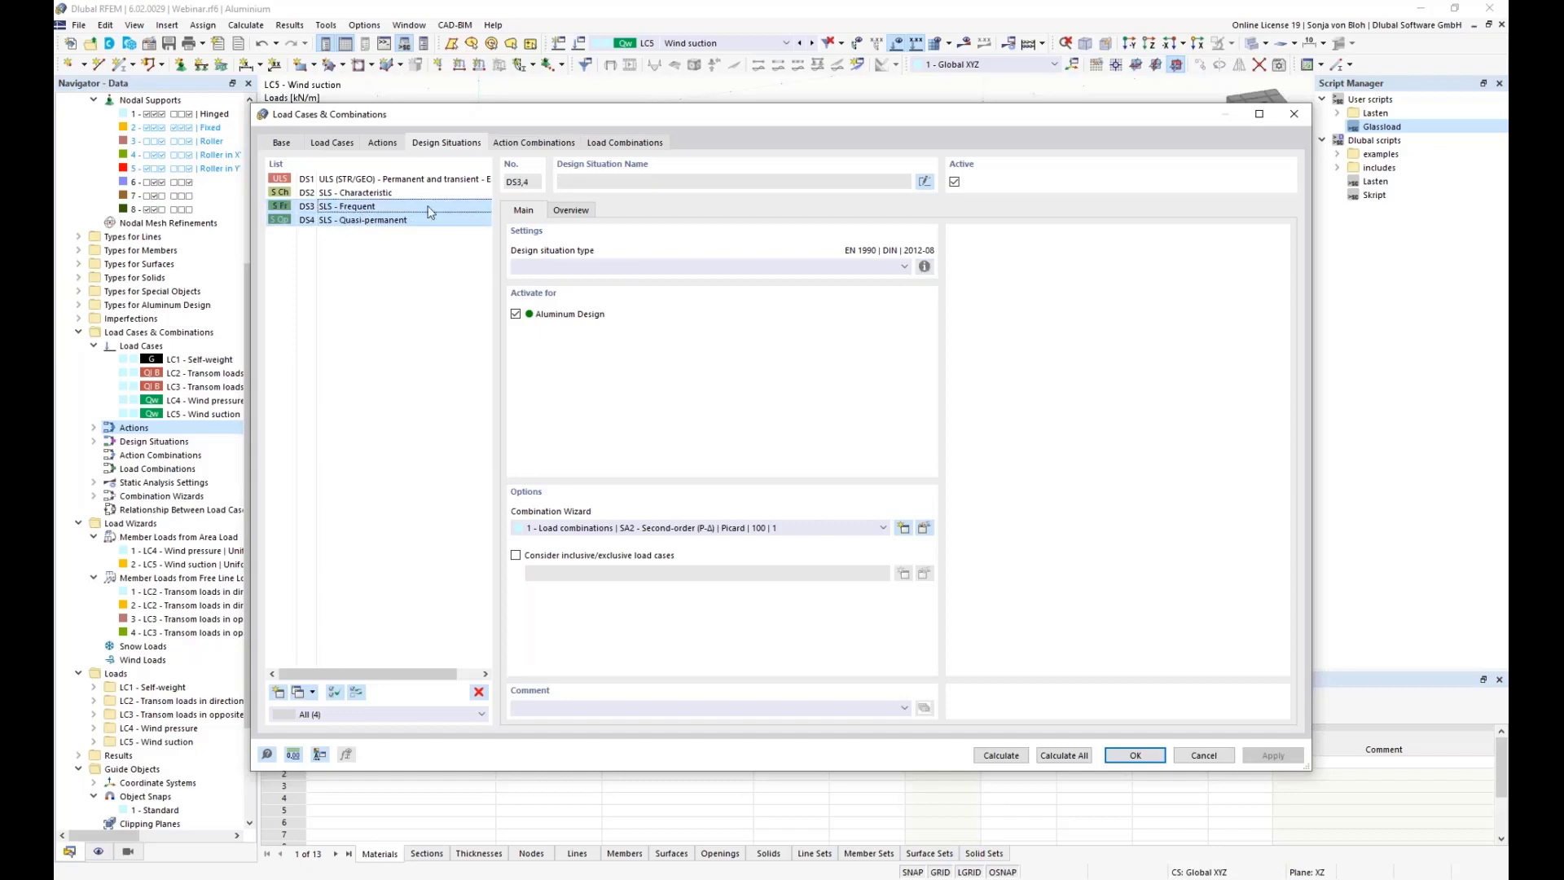
pyautogui.click(955, 183)
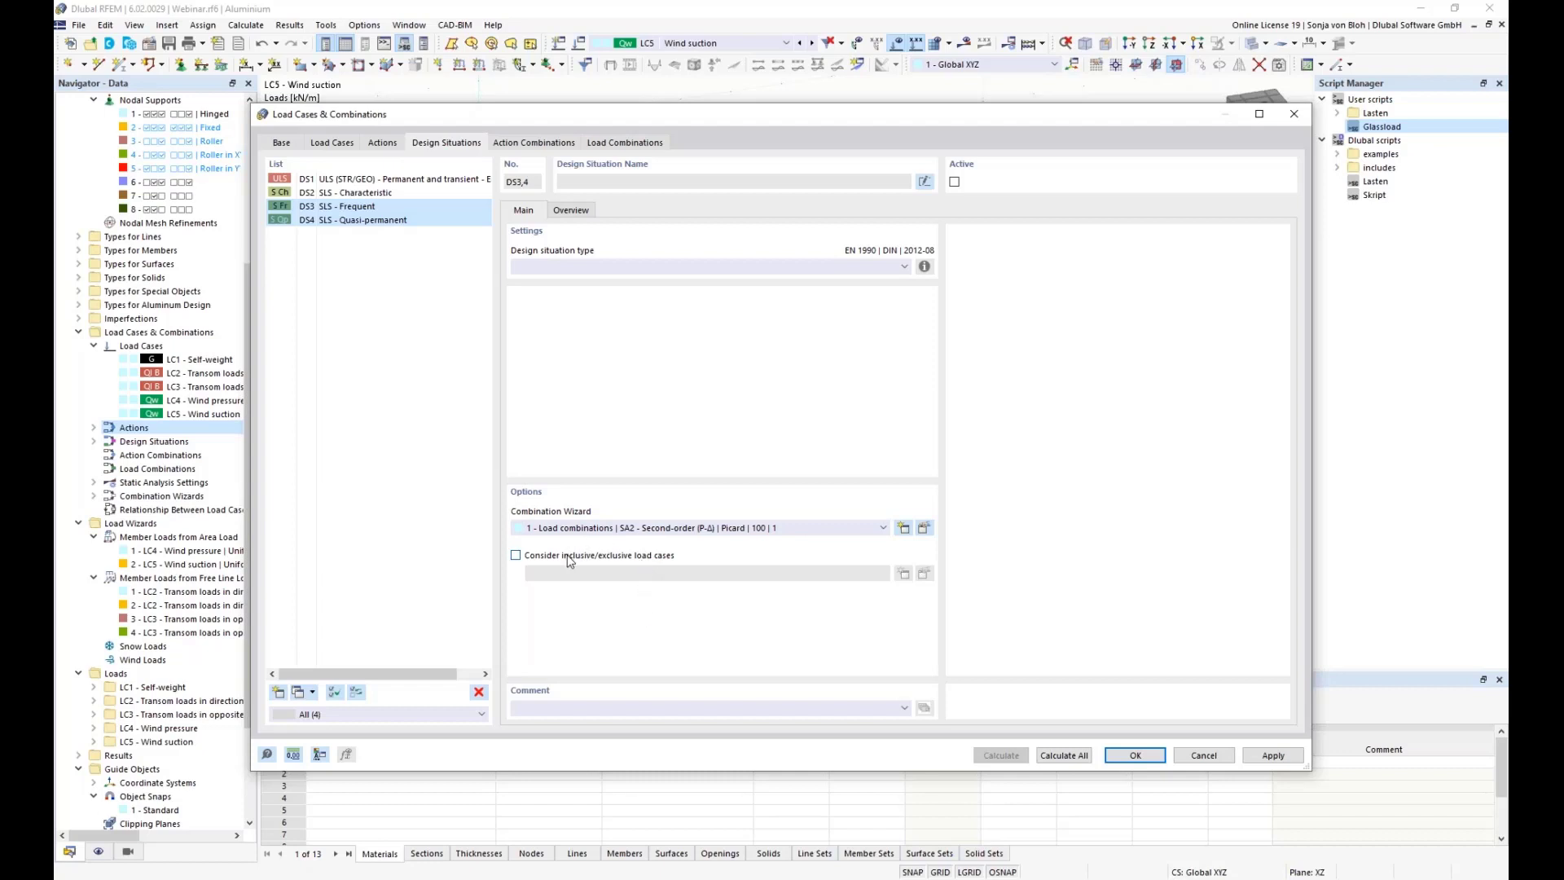
# - Enable inclusive/exclusive load cases for design situations DS1 and DS2 and start a new relationship between load cases
pyautogui.click(377, 181)
pyautogui.keyDown('shift'); pyautogui.click(370, 196); pyautogui.keyUp('shift')
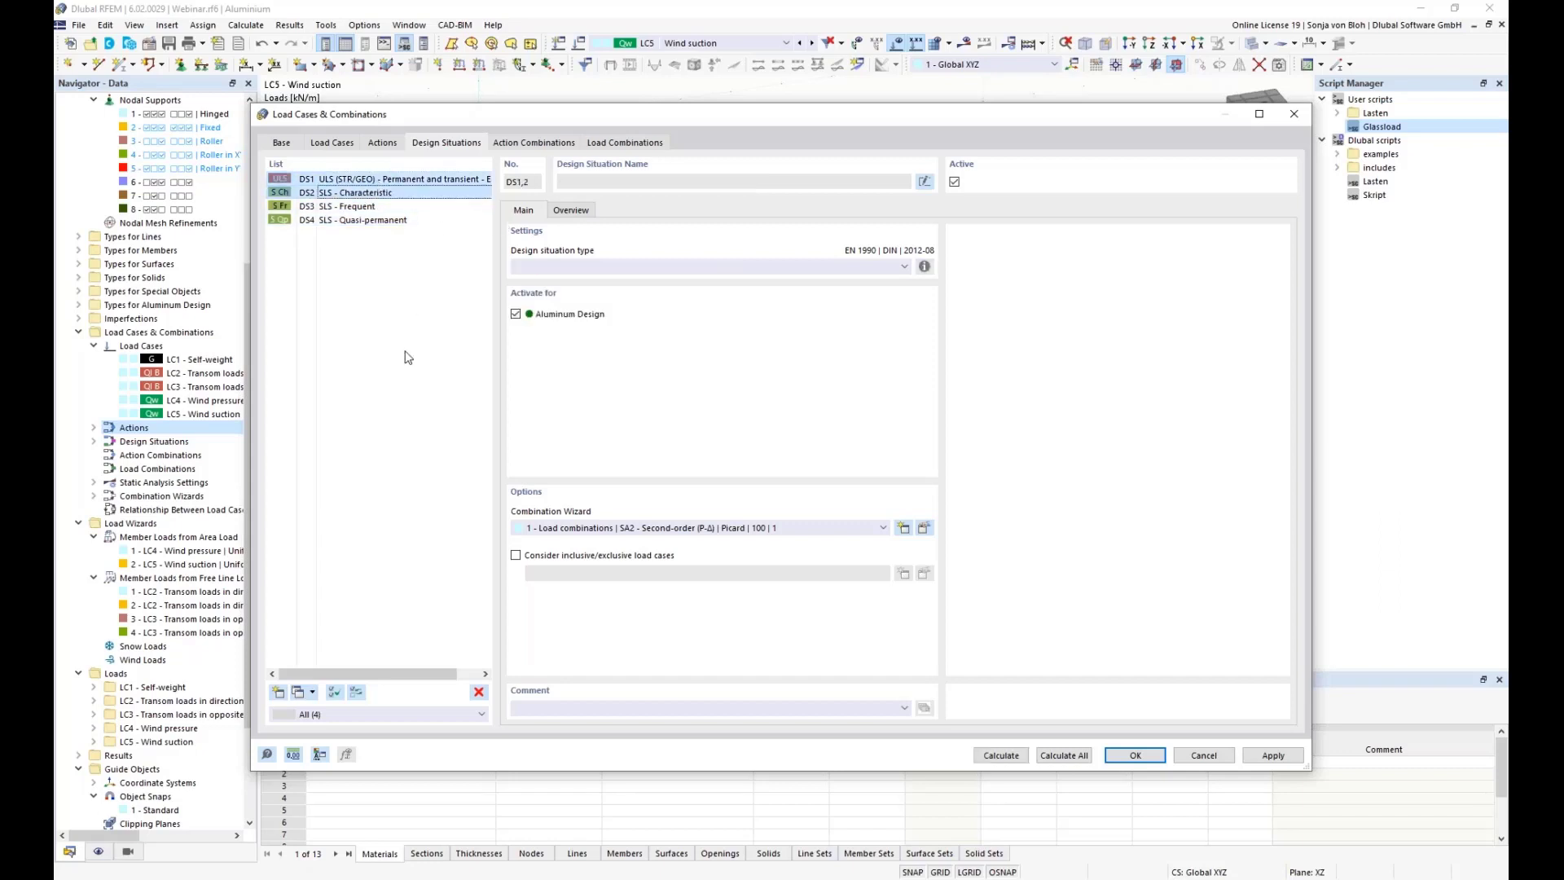
pyautogui.click(517, 556)
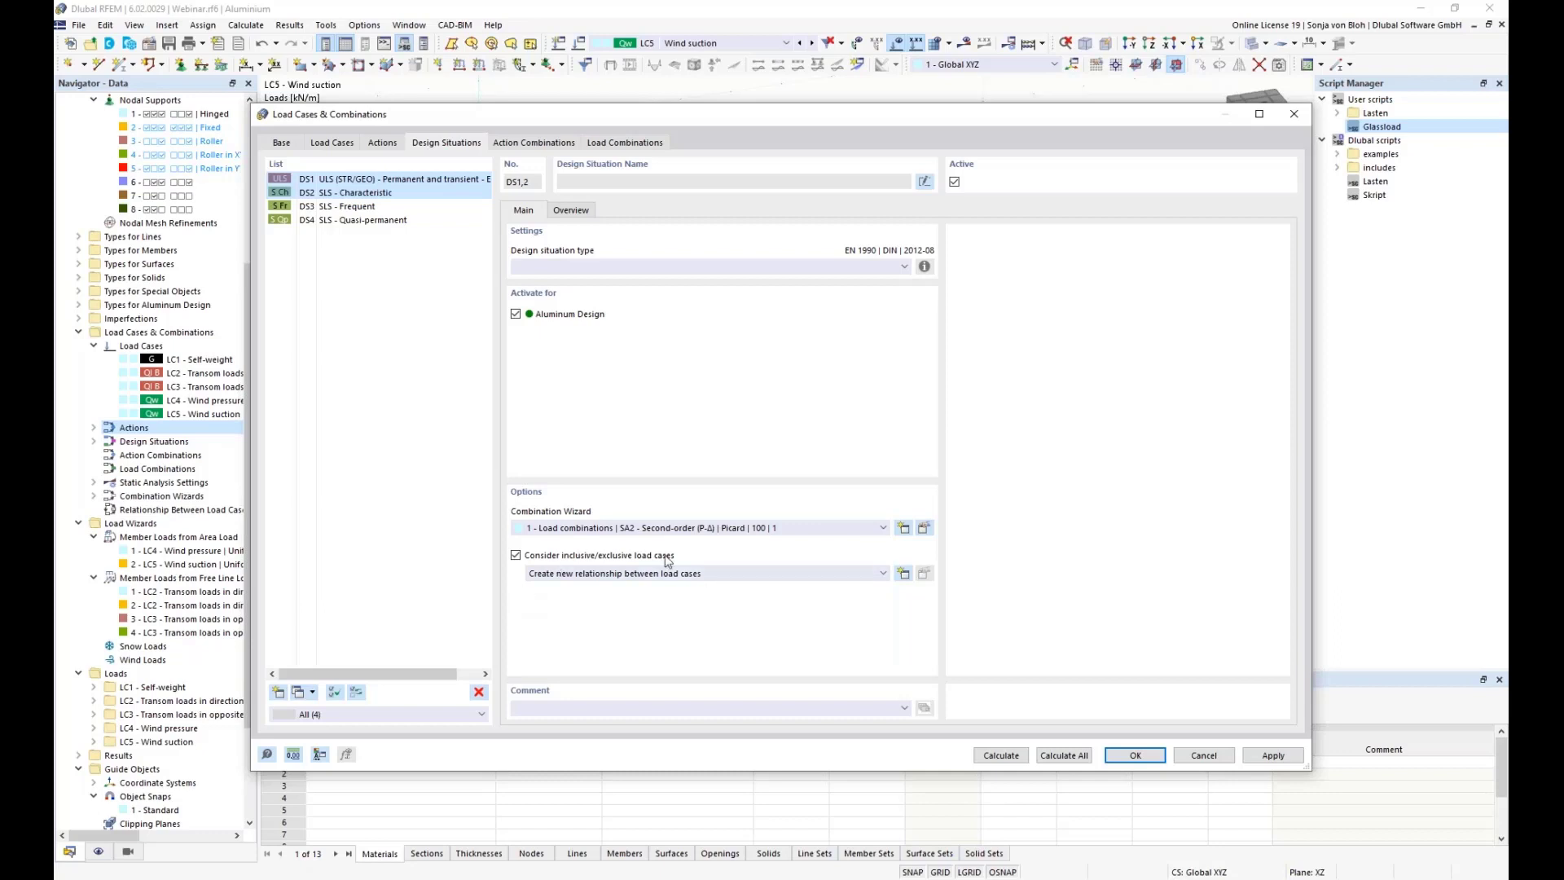
pyautogui.click(904, 575)
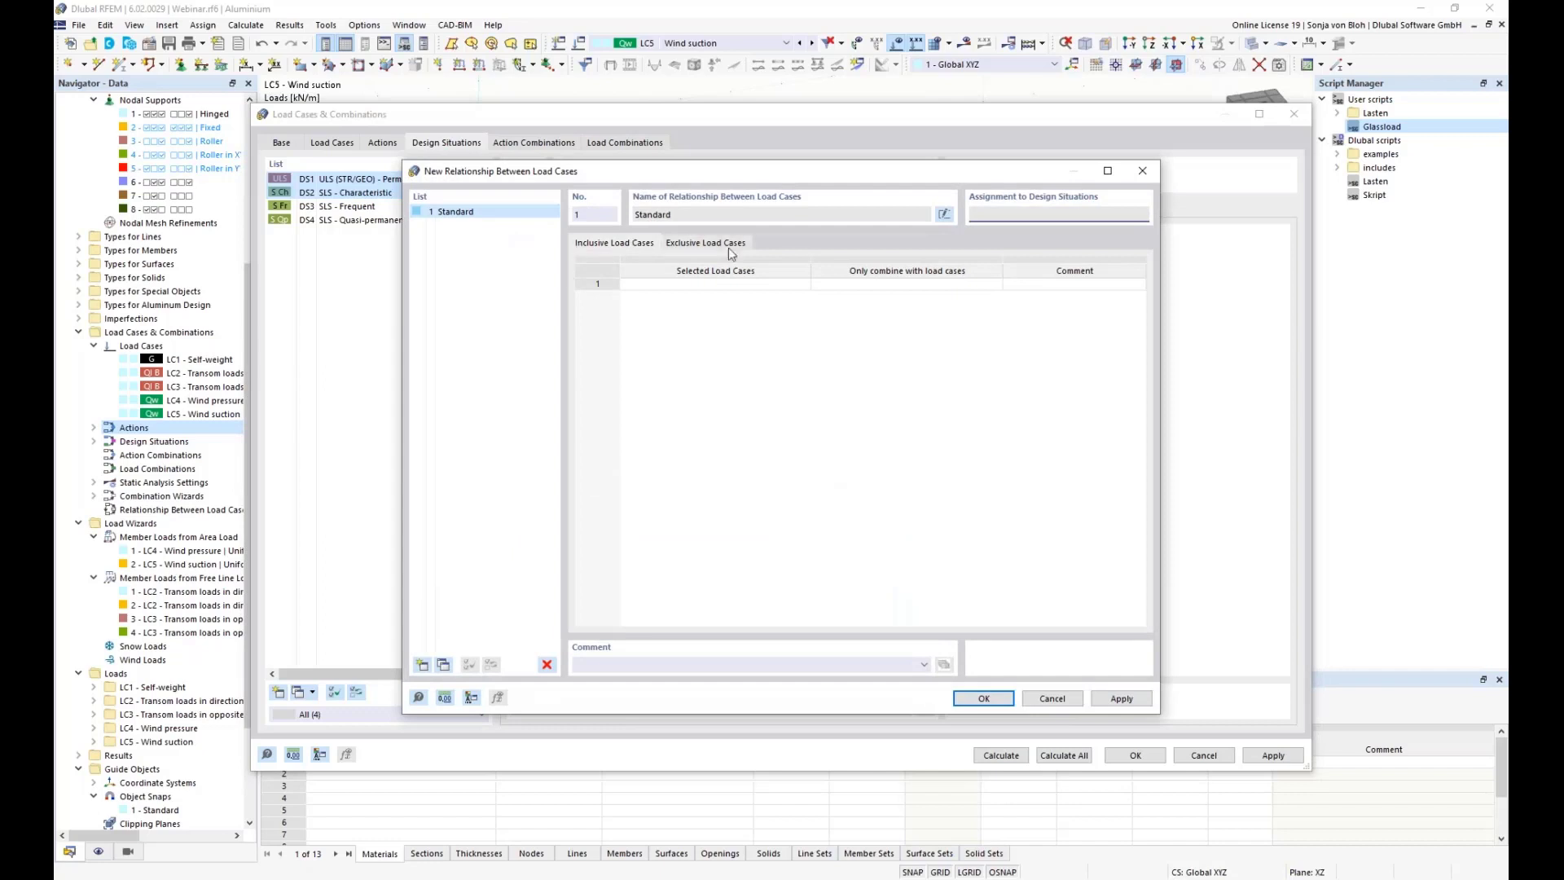
# - Add an exclusive load case rule so that LC4 Wind pressure is not combined with LC2 Transom loads in direction of fall
pyautogui.click(727, 245)
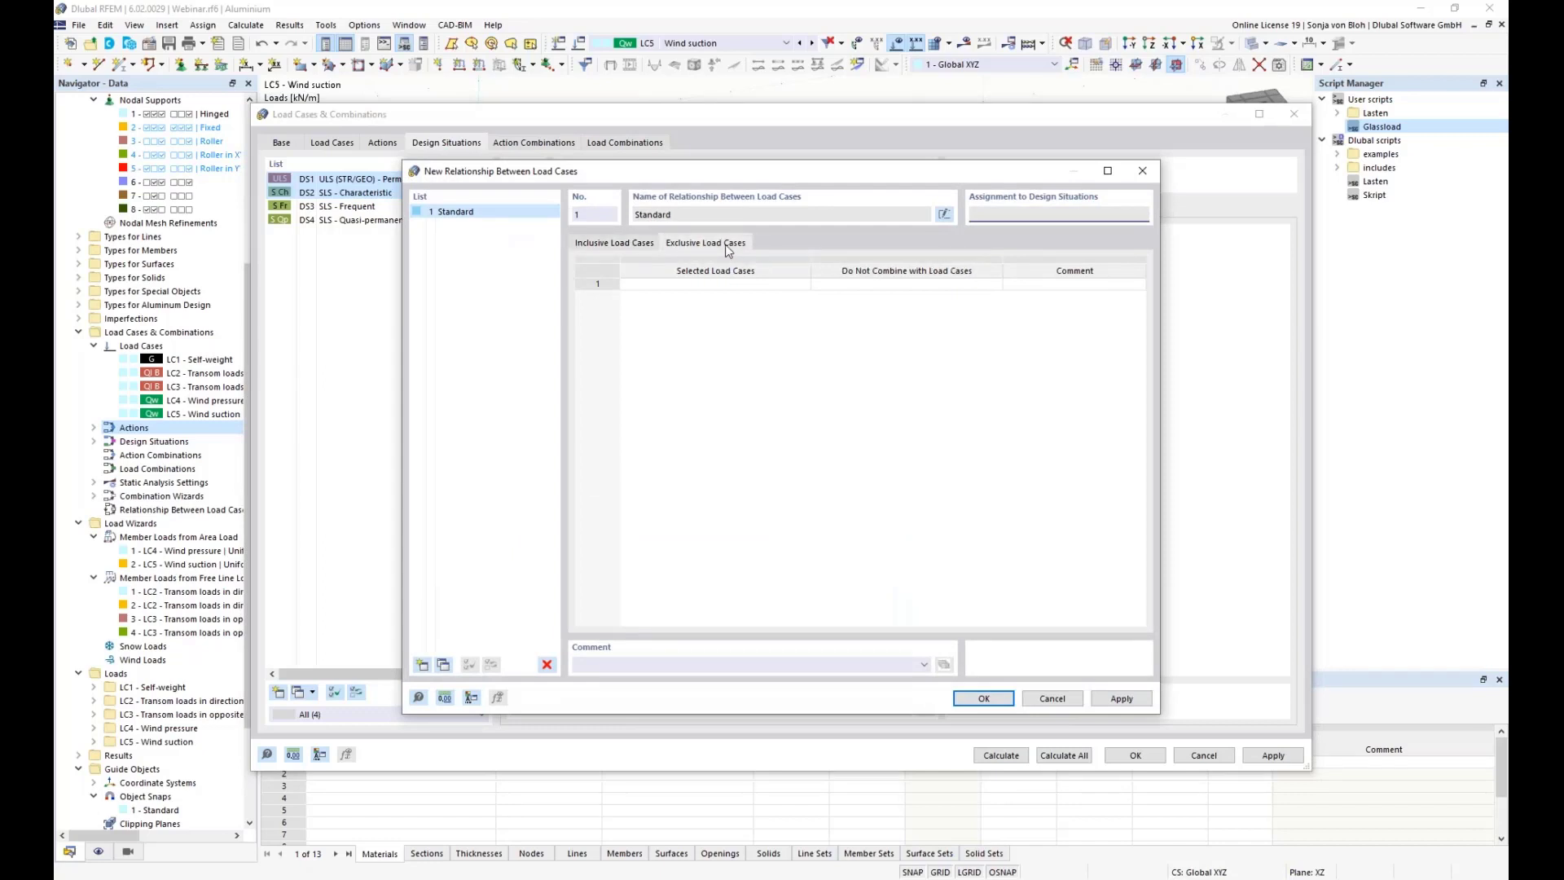
pyautogui.click(749, 285)
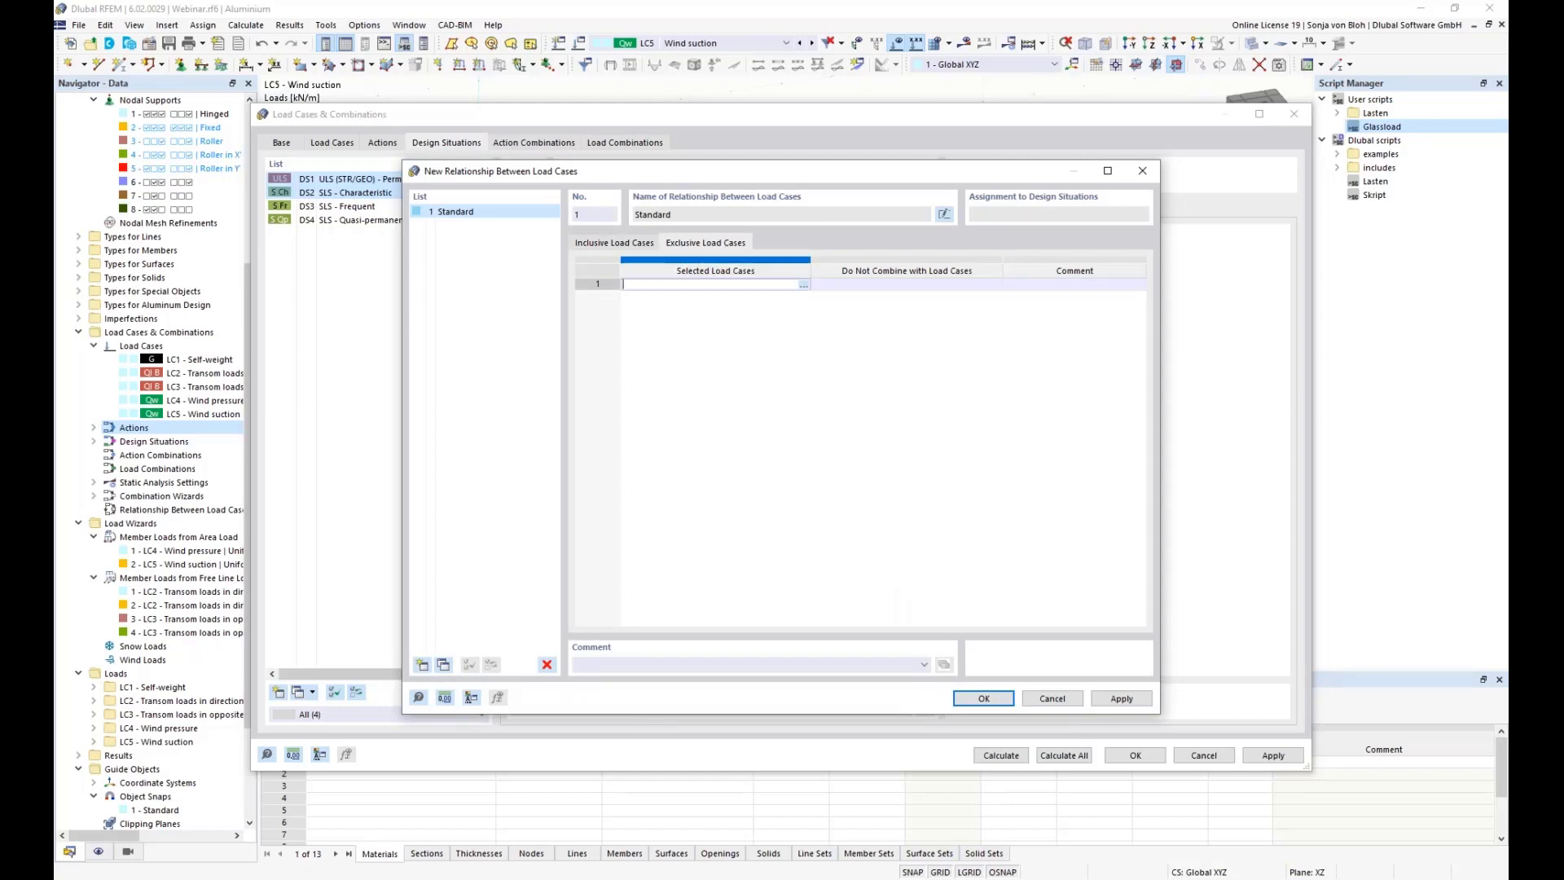
pyautogui.click(804, 285)
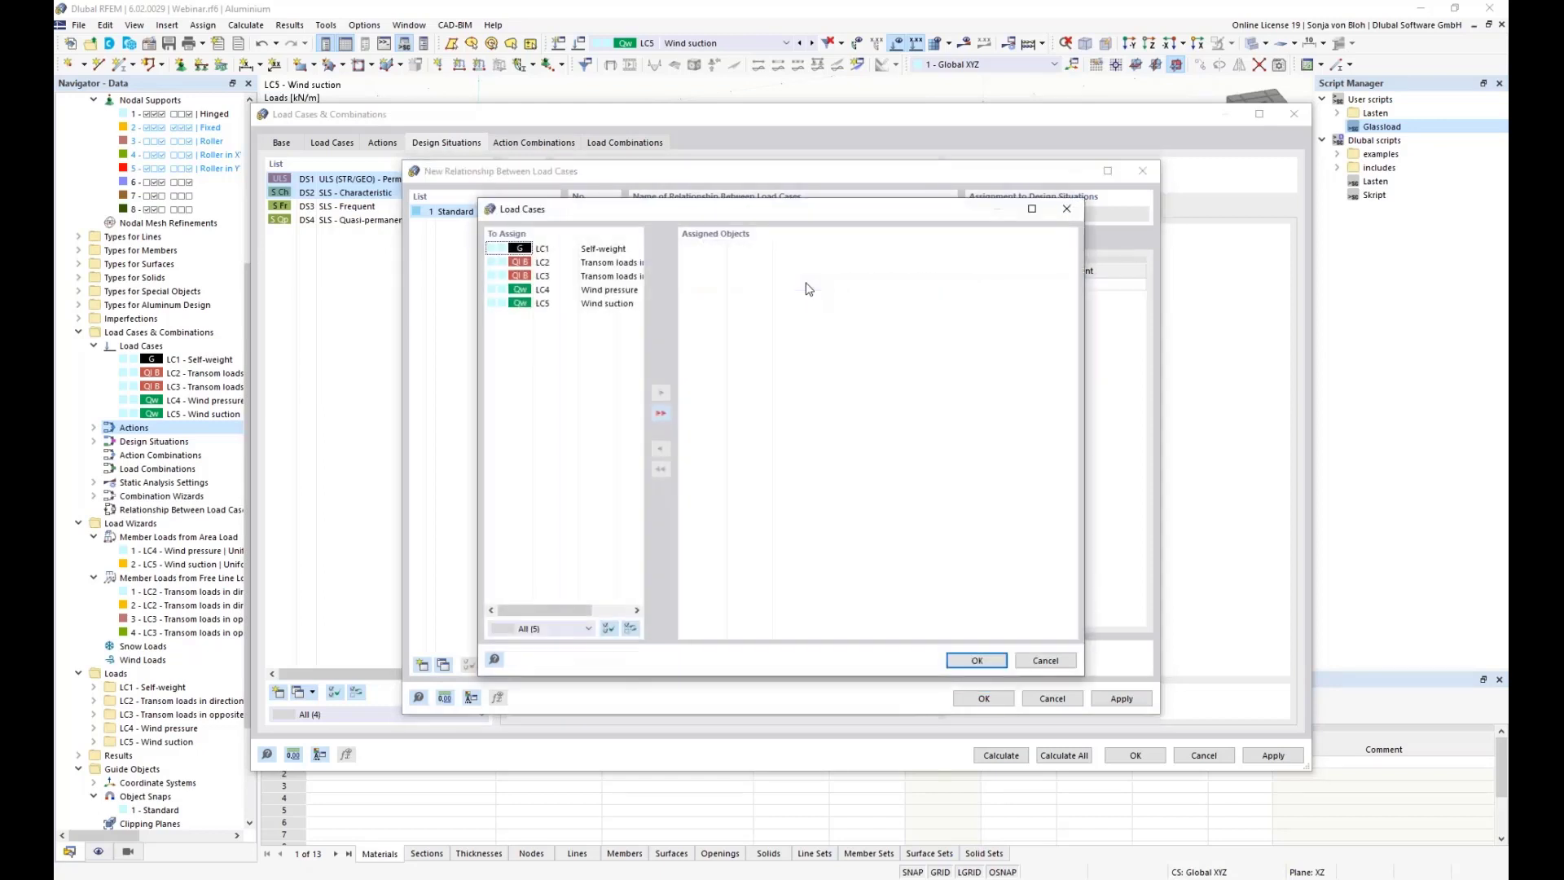
pyautogui.doubleClick(602, 292)
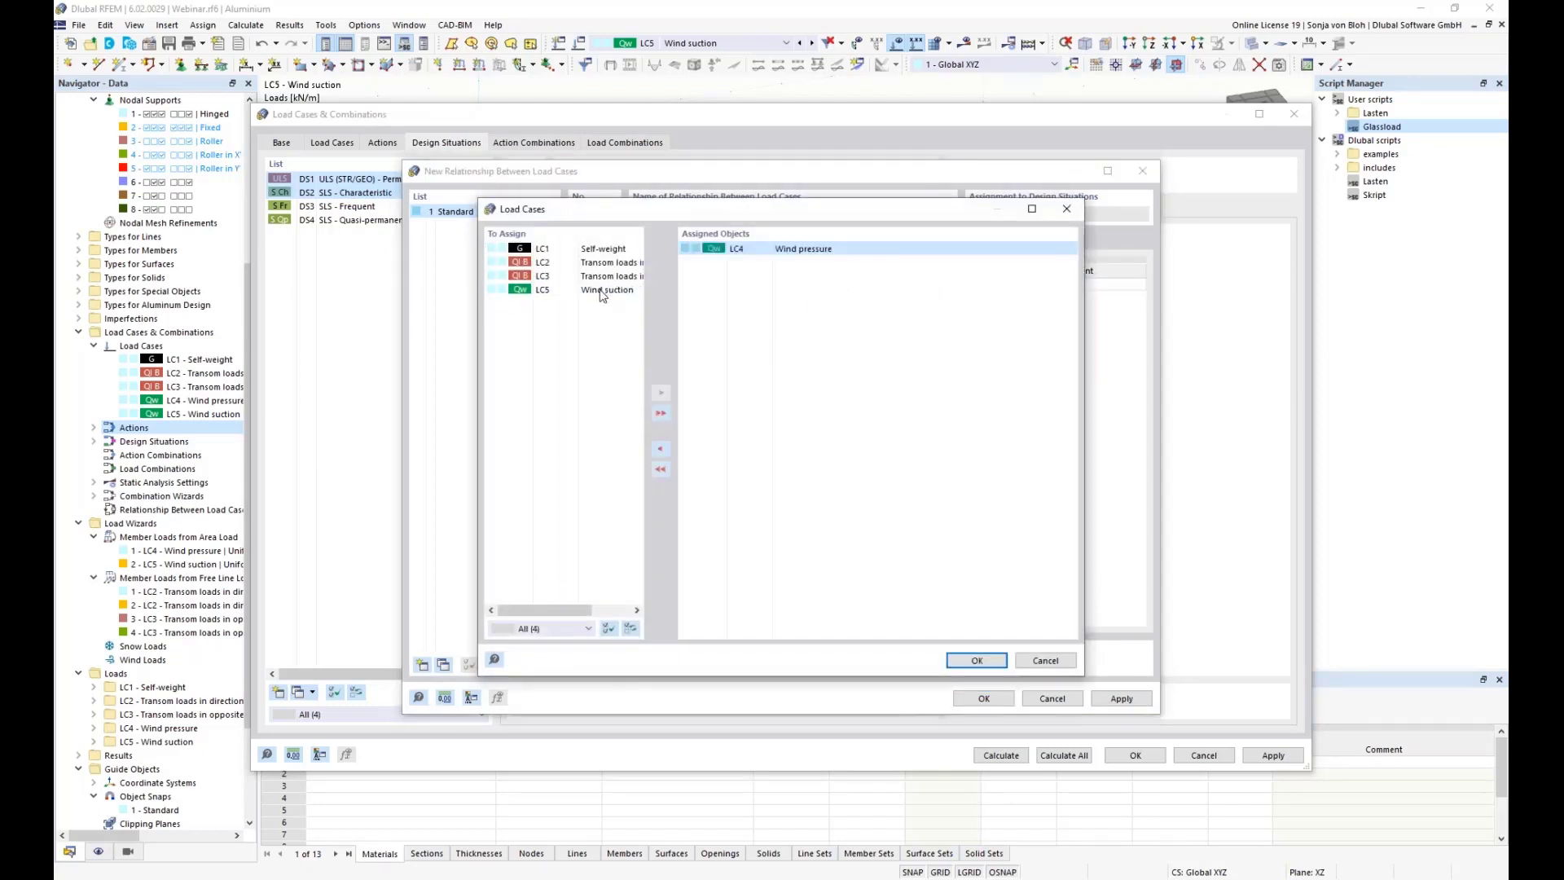
pyautogui.click(975, 658)
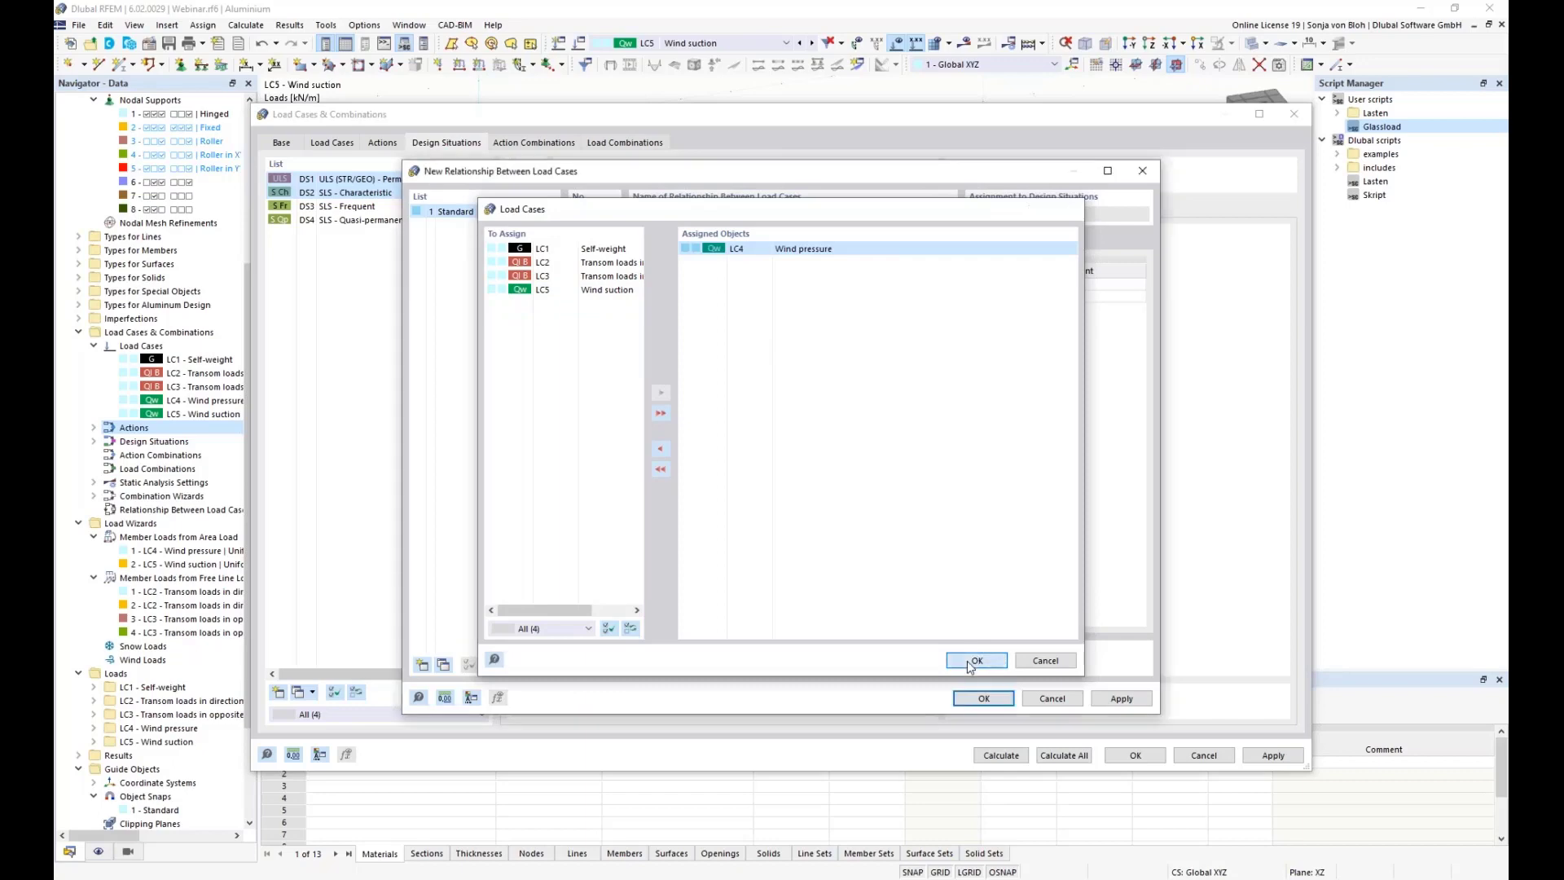
pyautogui.click(900, 285)
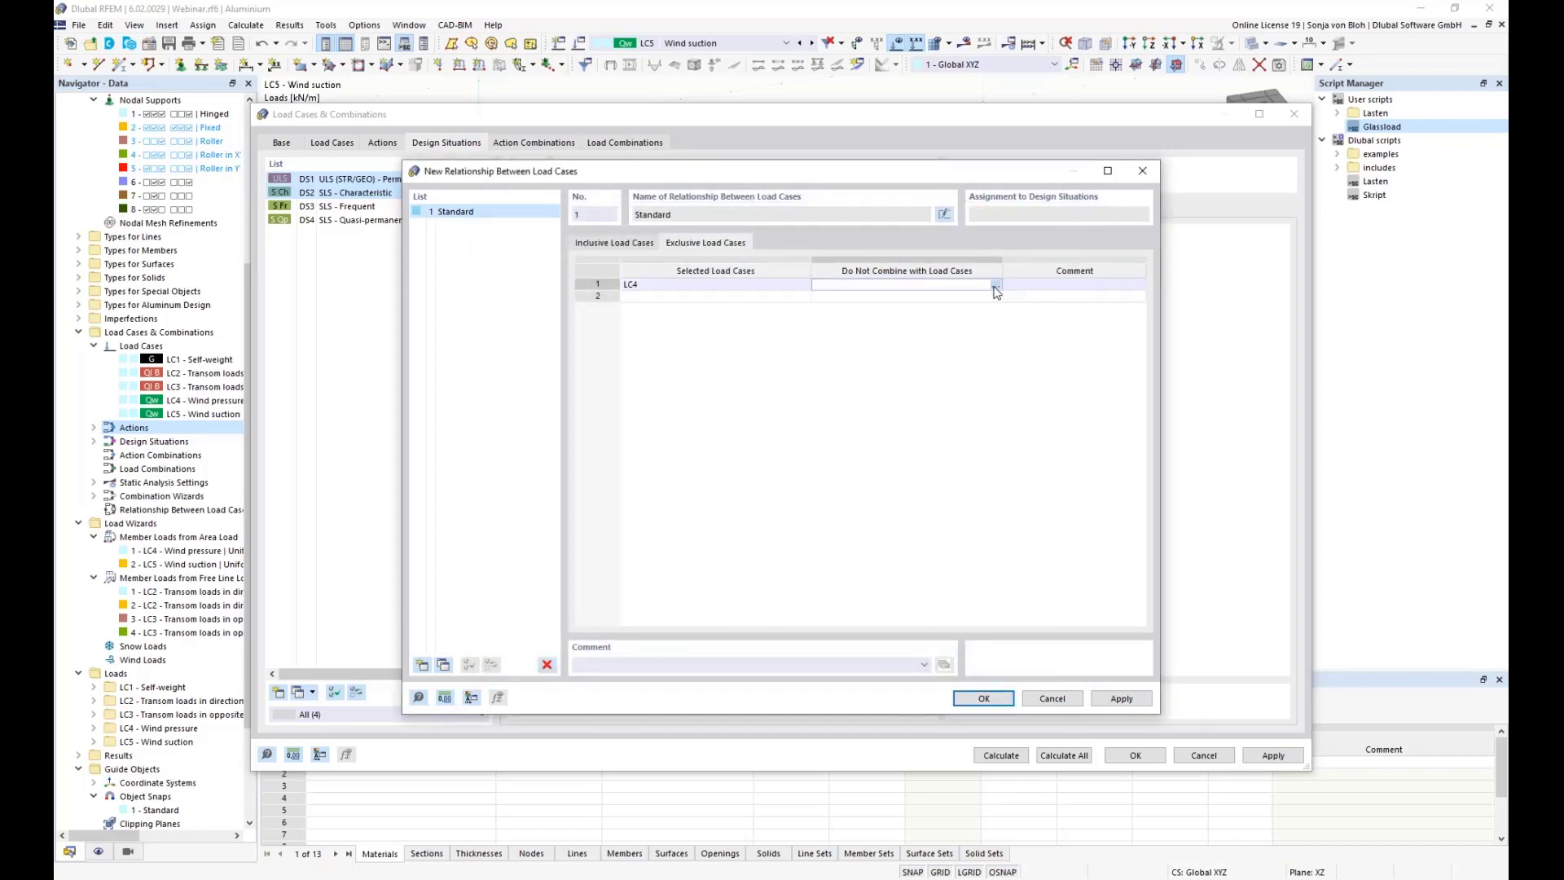
pyautogui.click(996, 284)
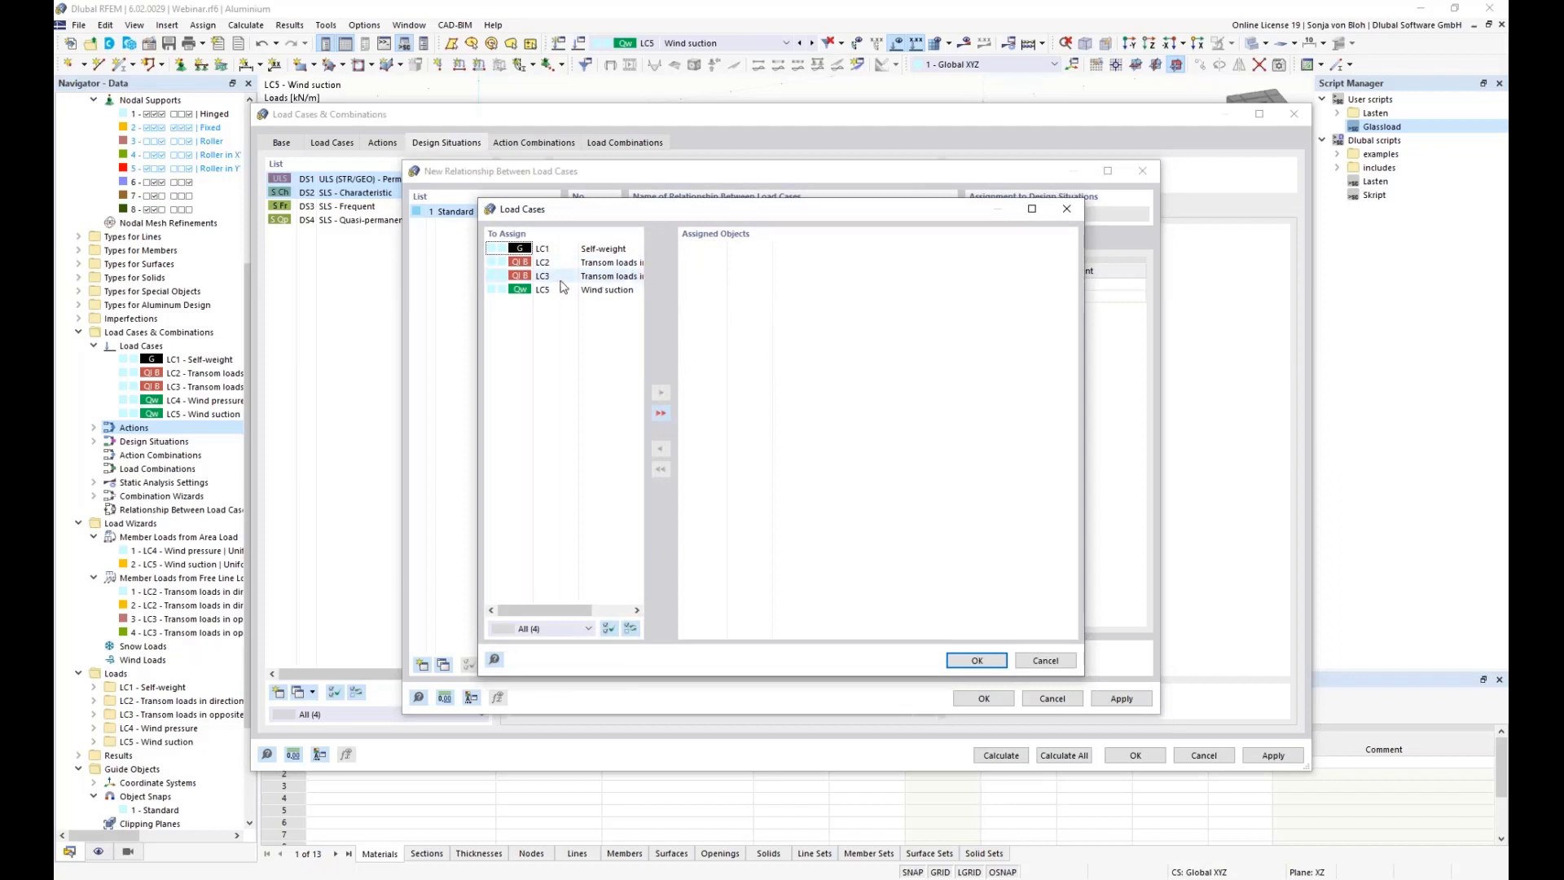
pyautogui.doubleClick(591, 265)
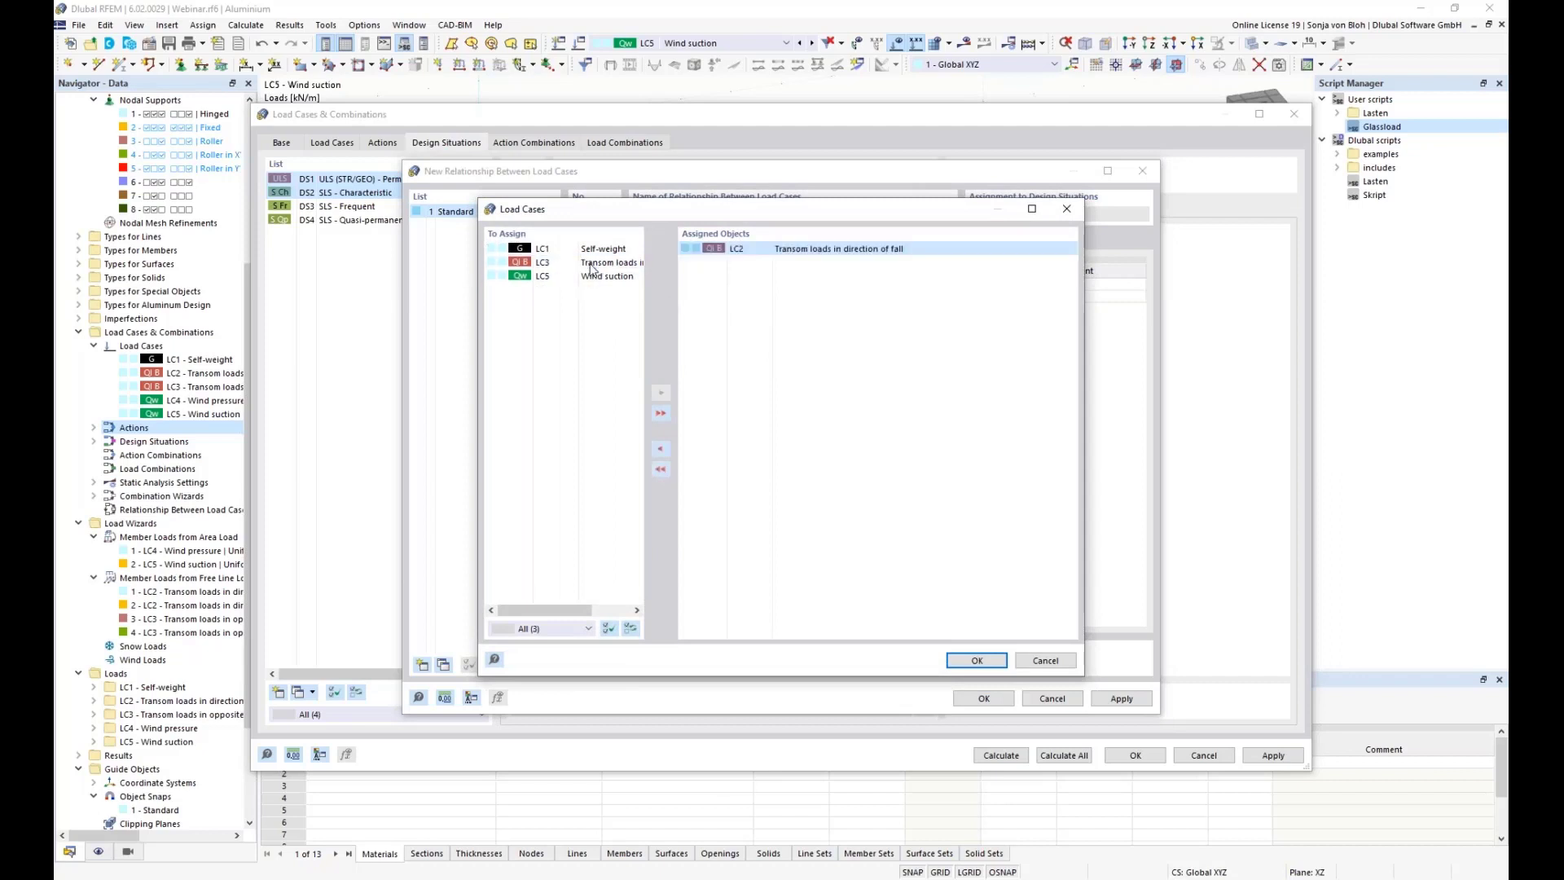
pyautogui.click(989, 662)
# - Exclude LC5 Wind suction from combining with LC3 Transom loads in opposite direction and confirm the relationship between load cases
pyautogui.click(701, 298)
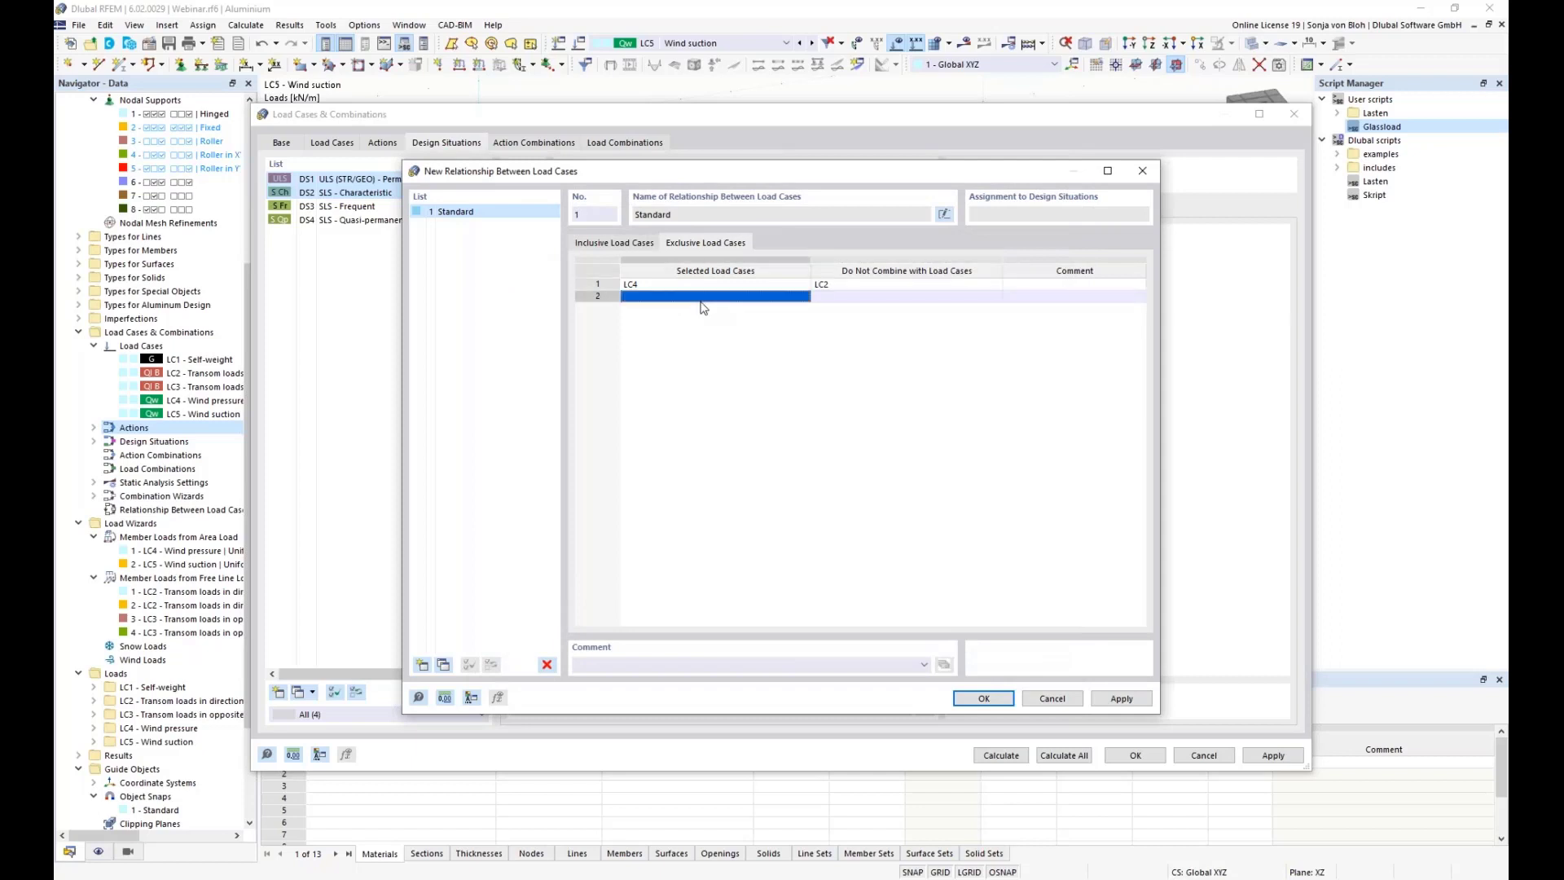
pyautogui.click(804, 296)
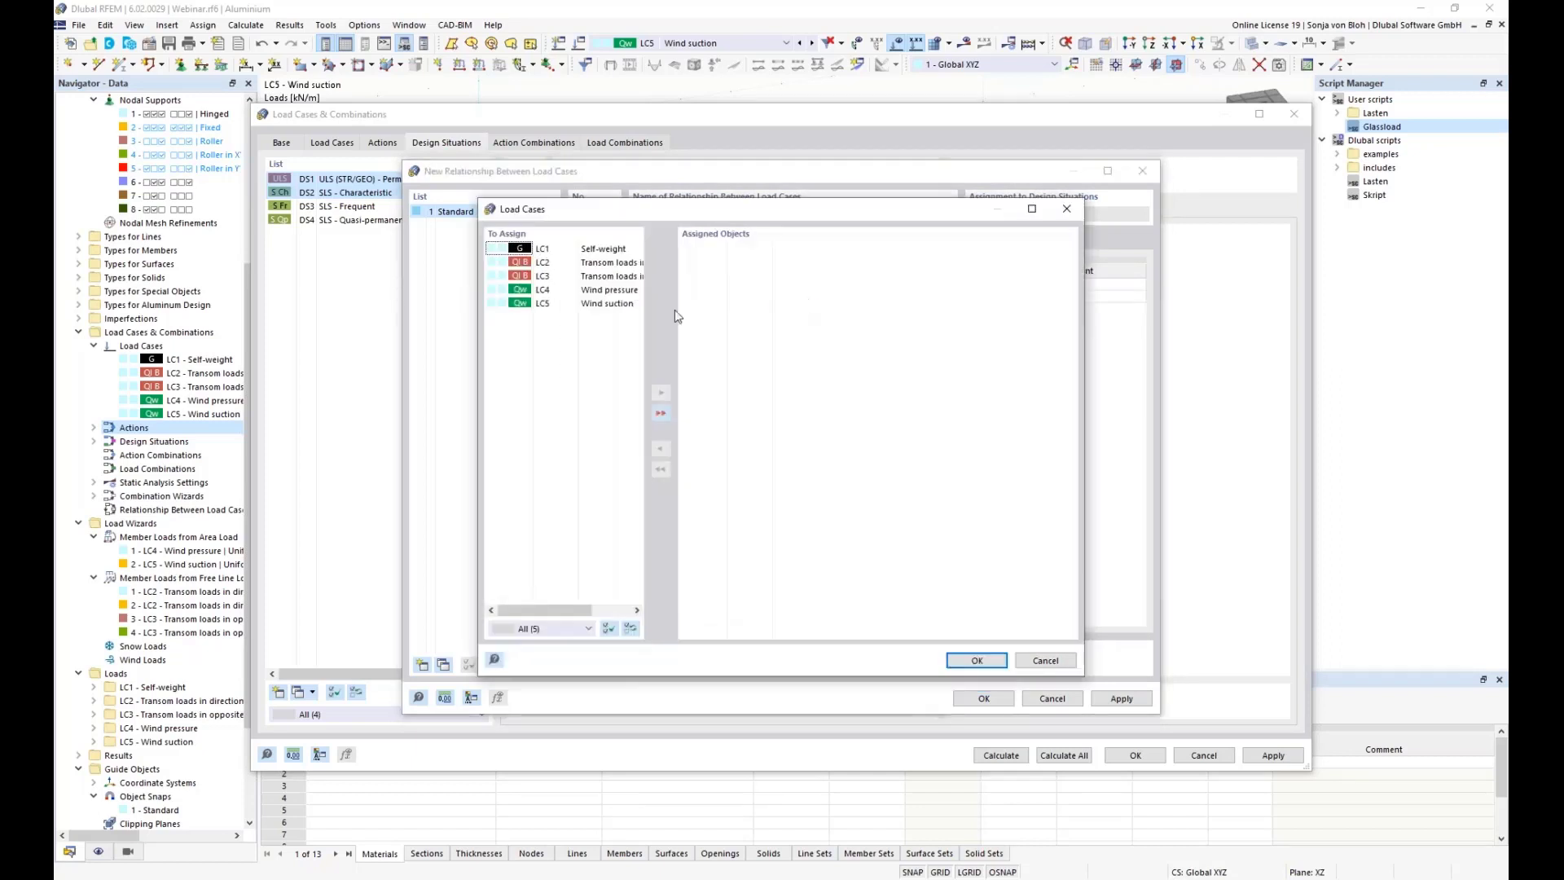
pyautogui.doubleClick(619, 303)
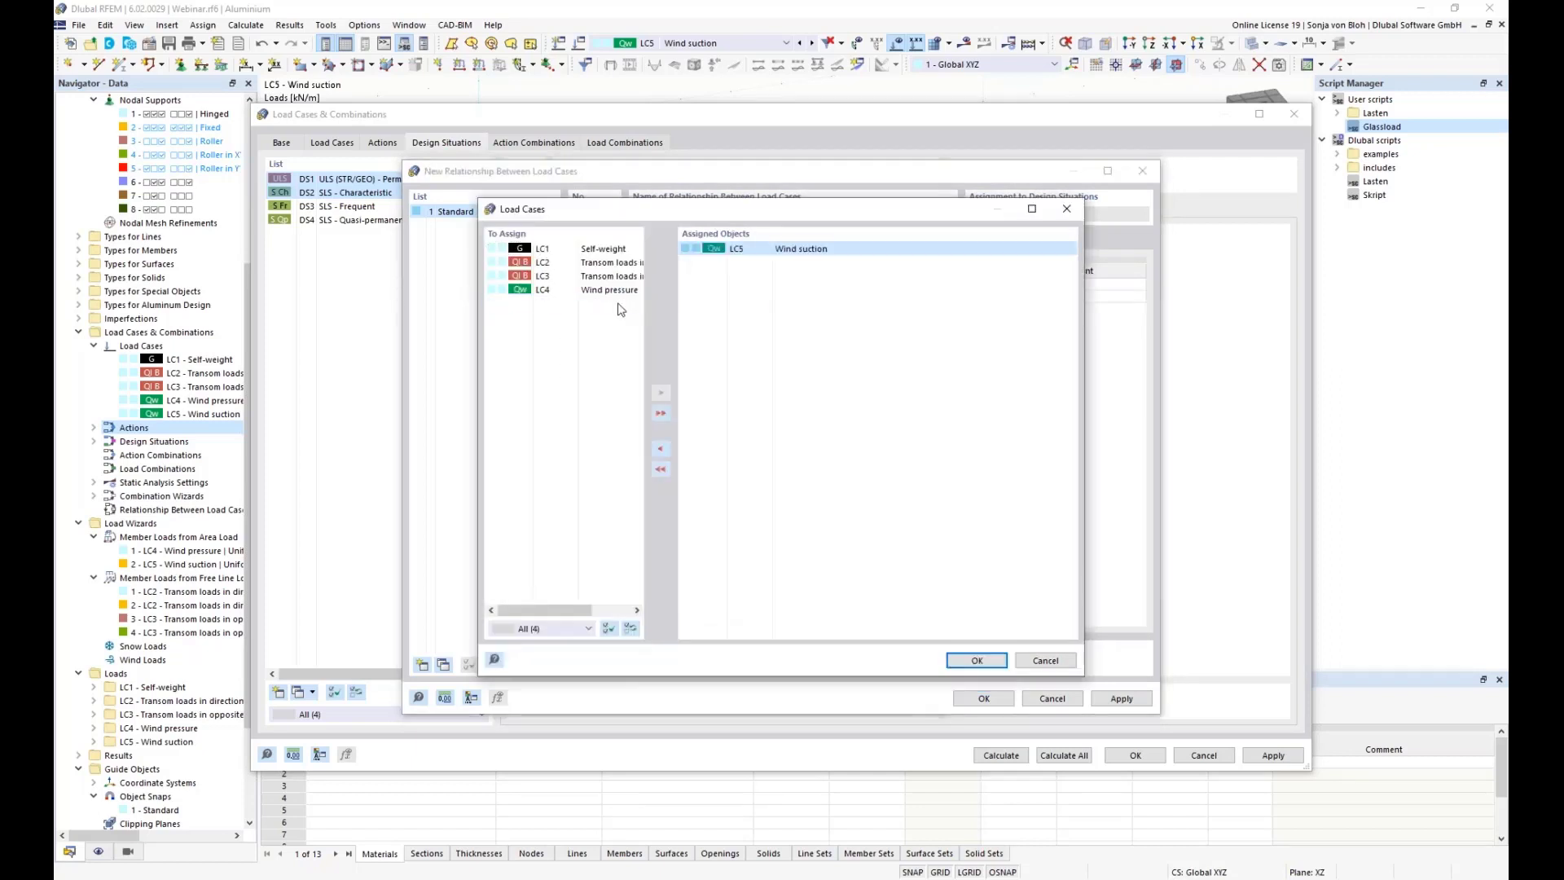
pyautogui.click(961, 659)
pyautogui.click(843, 296)
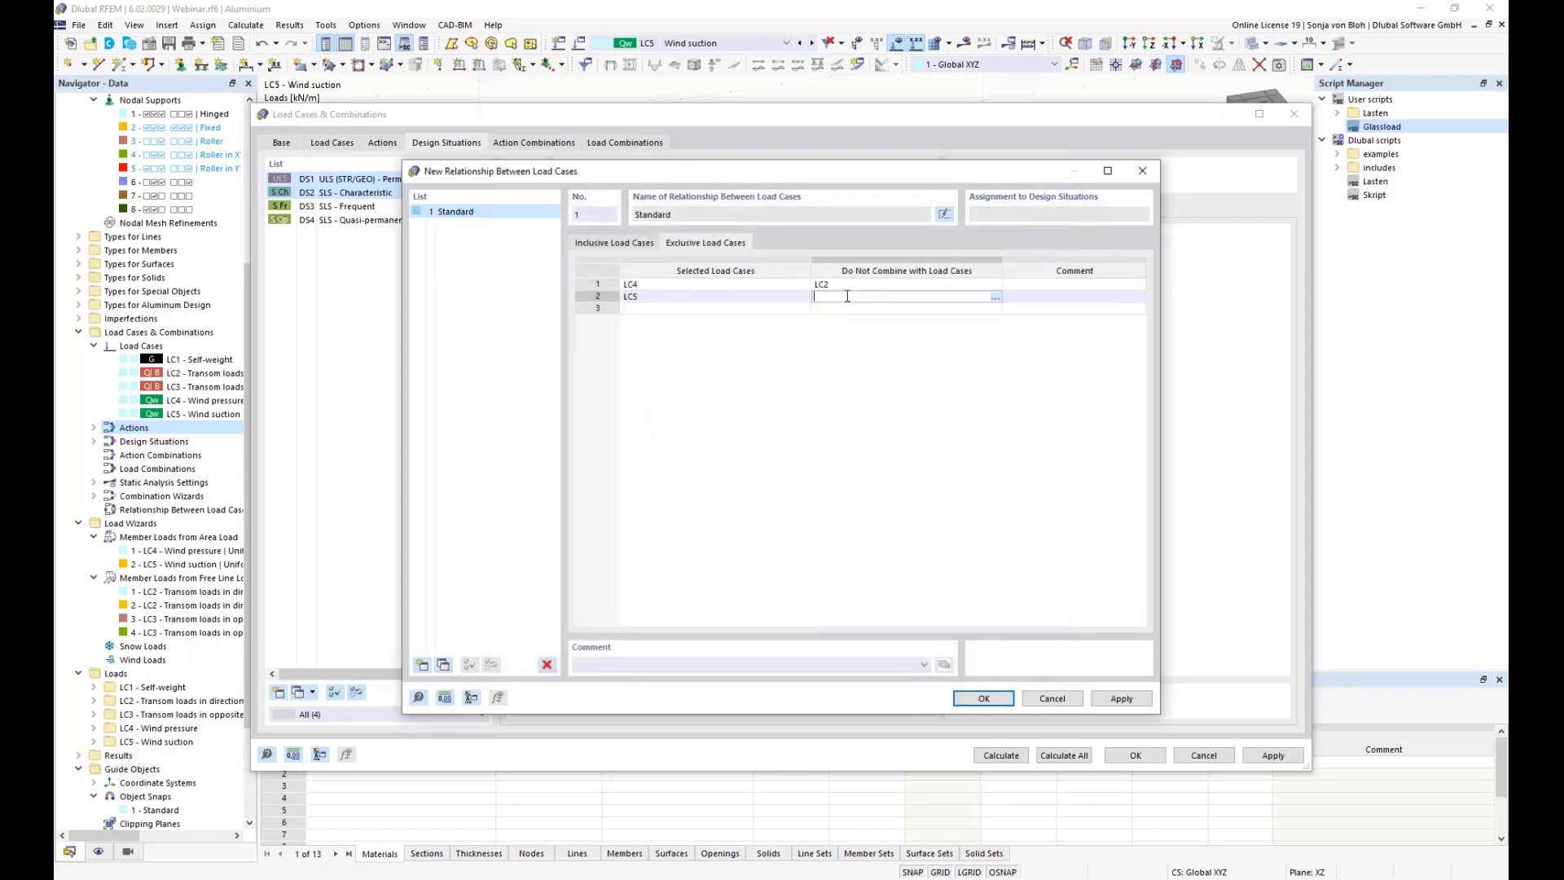
pyautogui.click(995, 297)
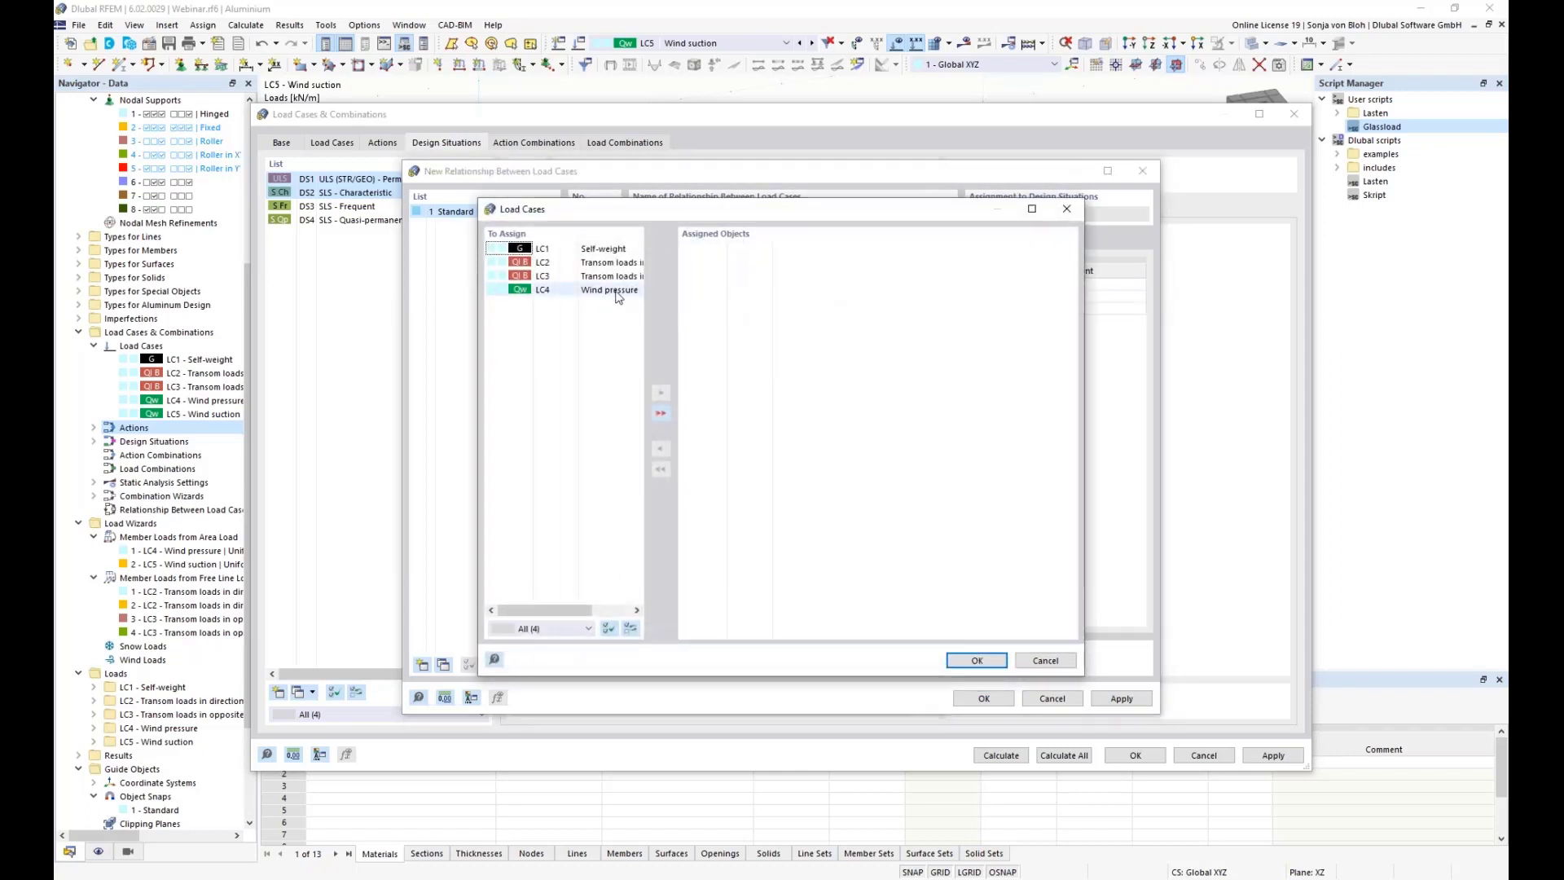
pyautogui.doubleClick(607, 276)
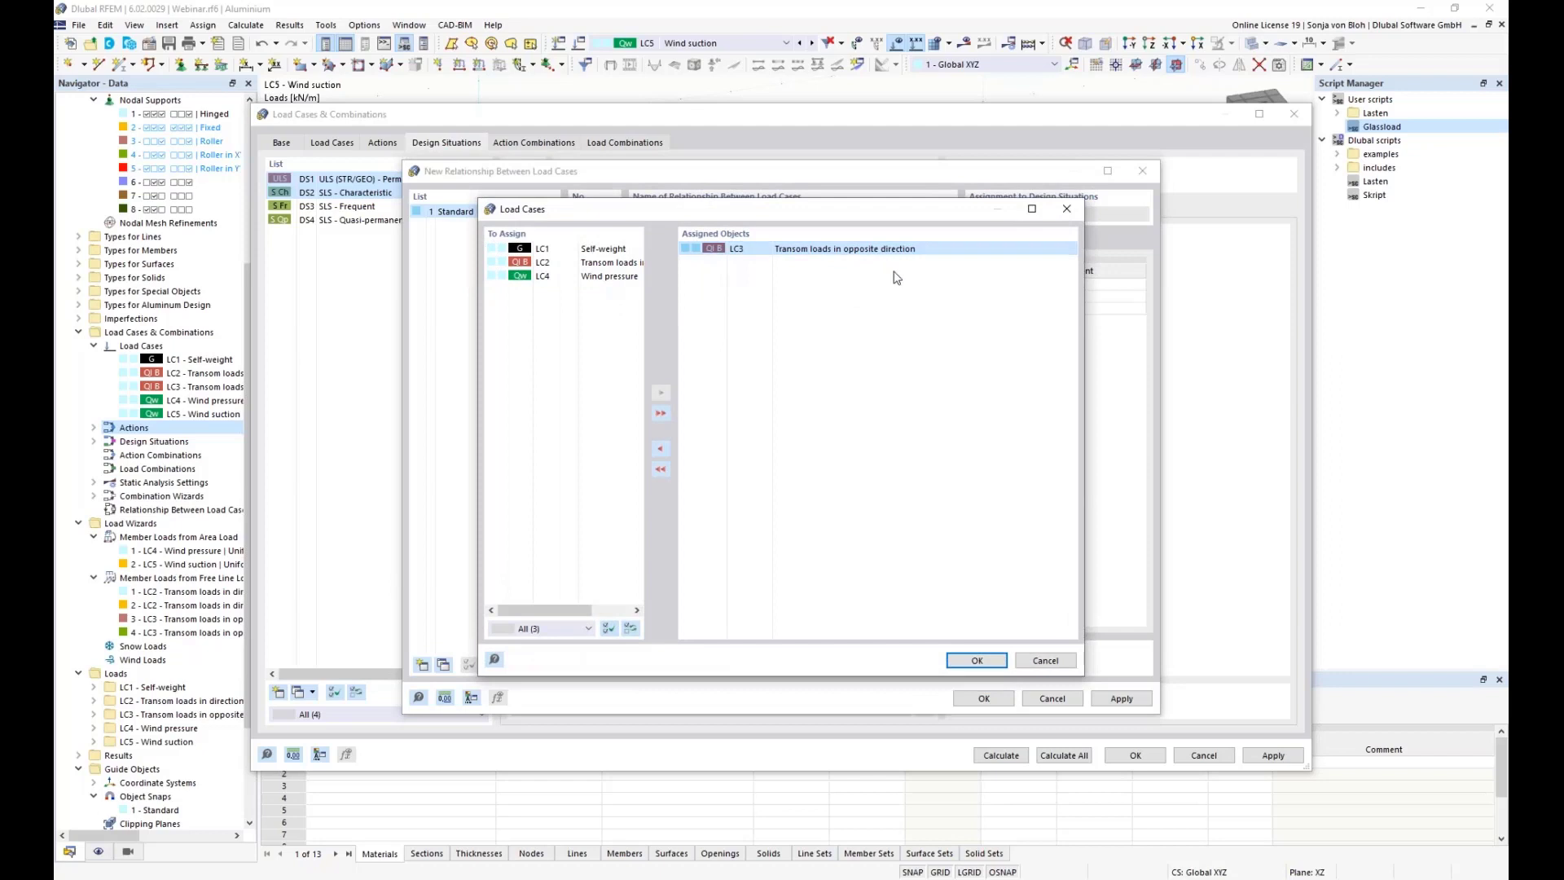
pyautogui.click(976, 660)
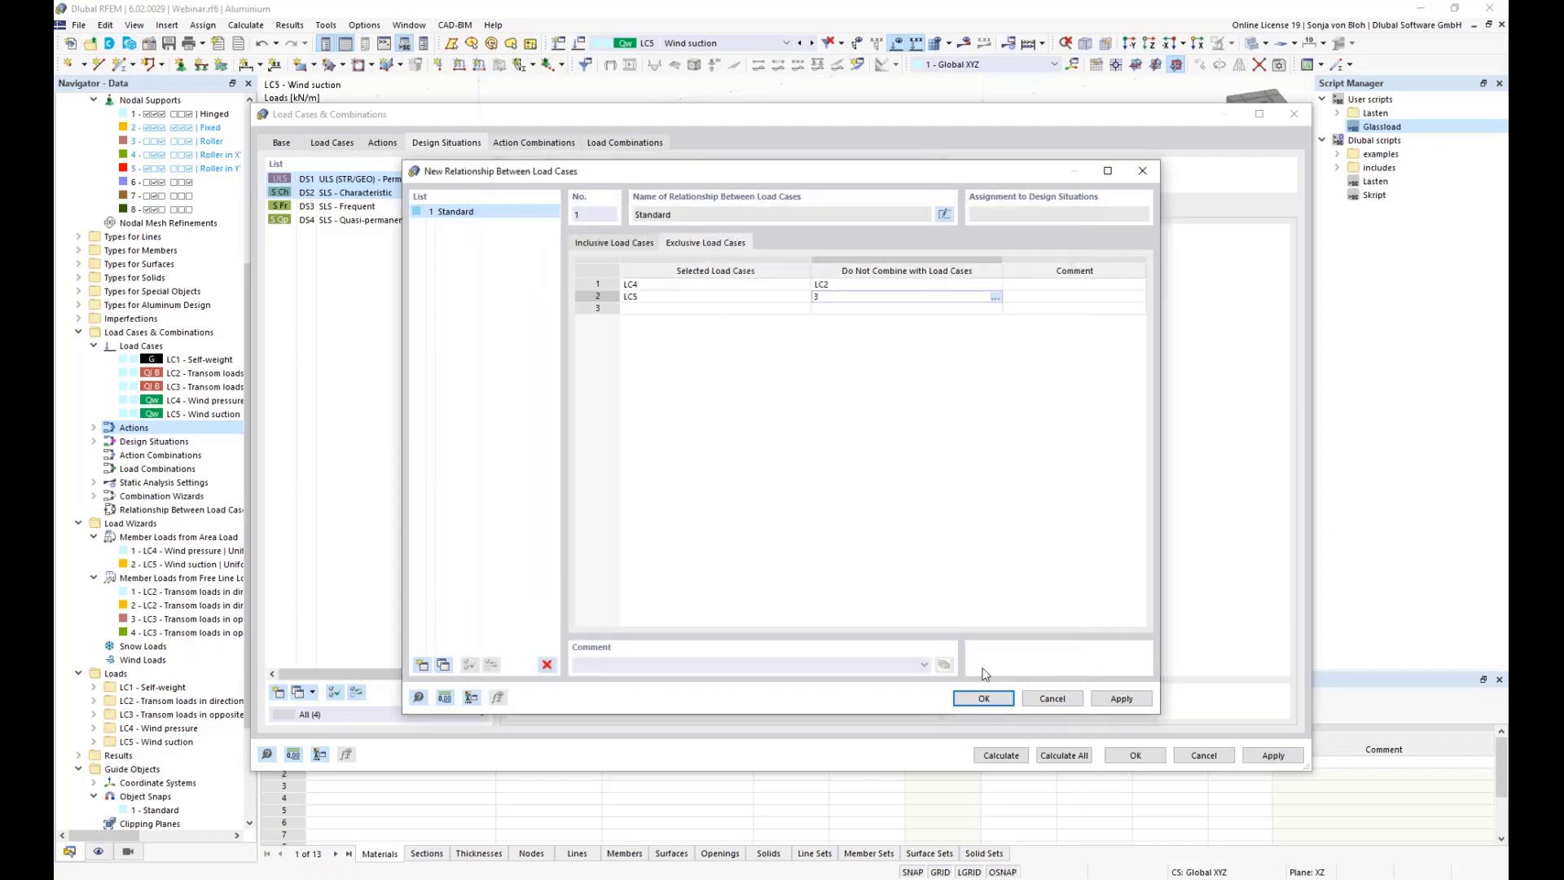
pyautogui.click(981, 698)
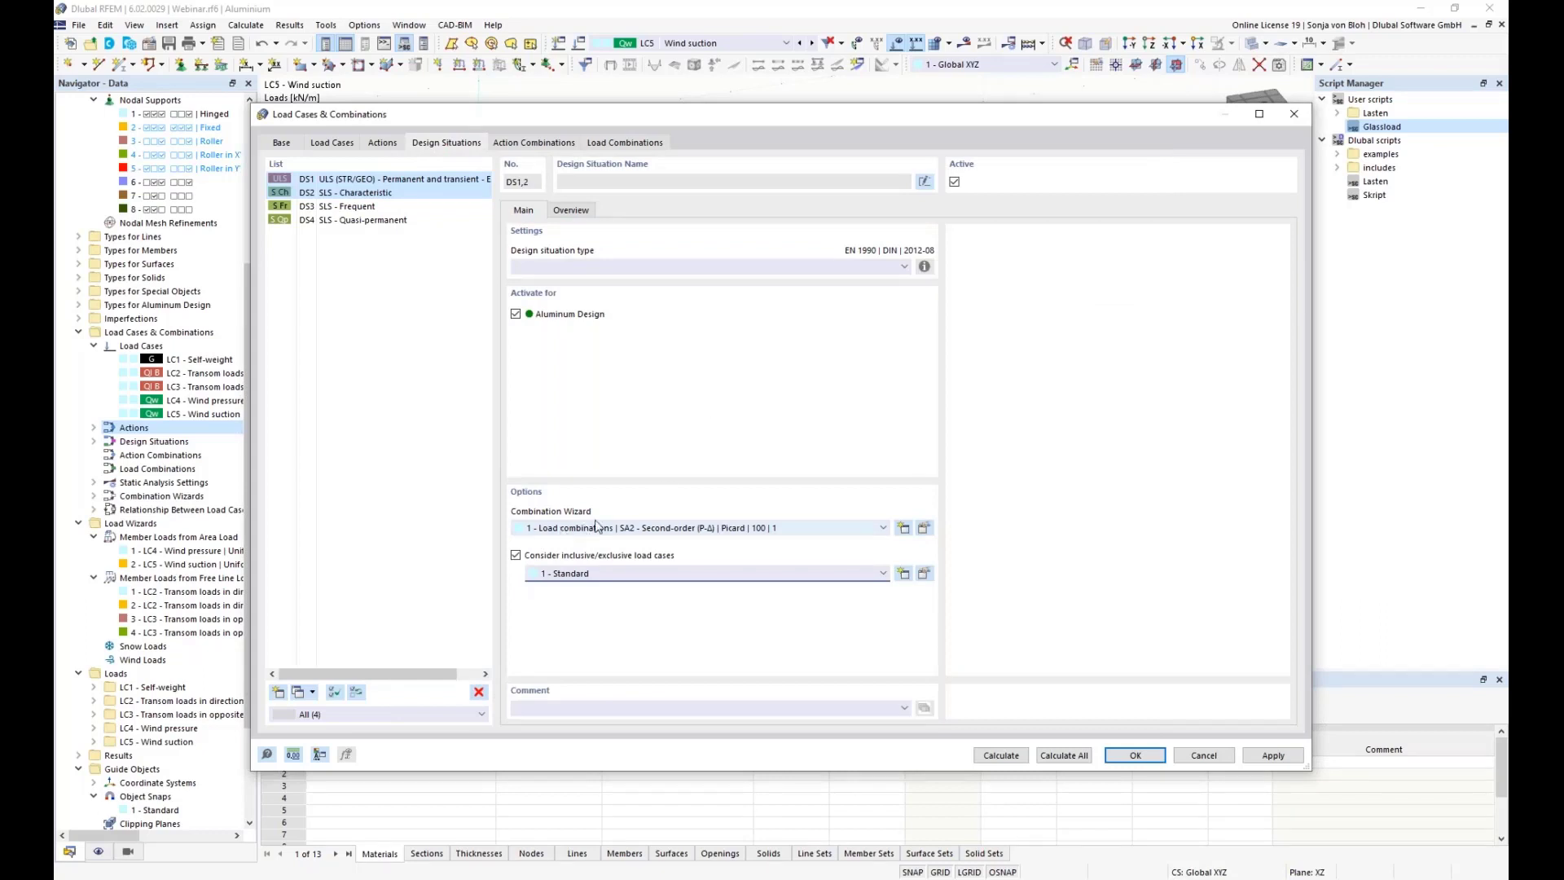
# - Keep the SA2 second-order combination wizard for DS1 and DS2, and accept the settings after reviewing the load combinations
pyautogui.click(658, 528)
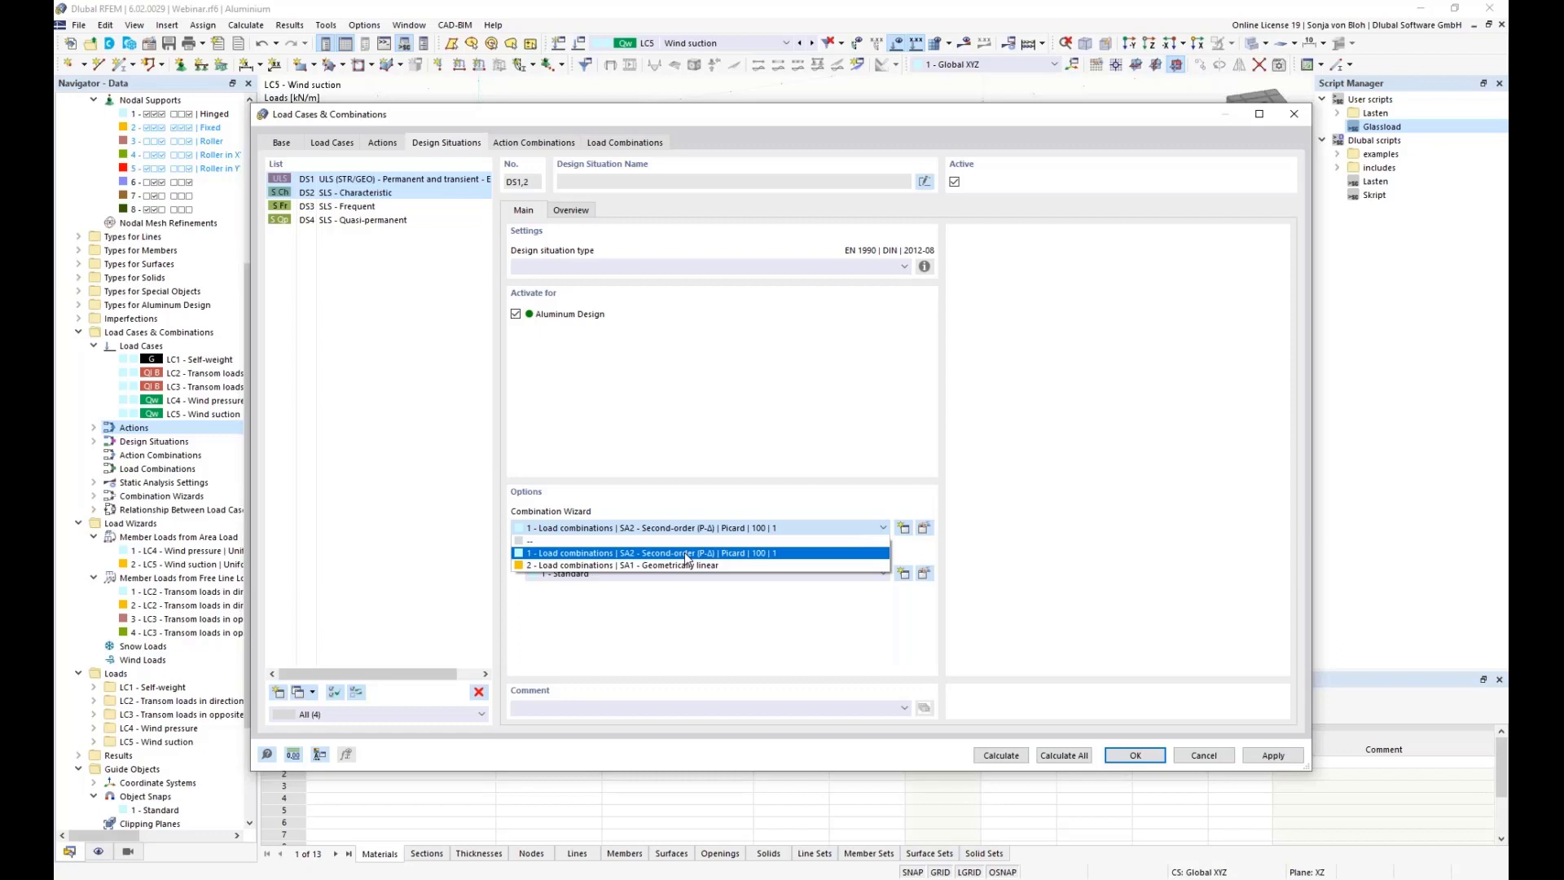
pyautogui.click(684, 552)
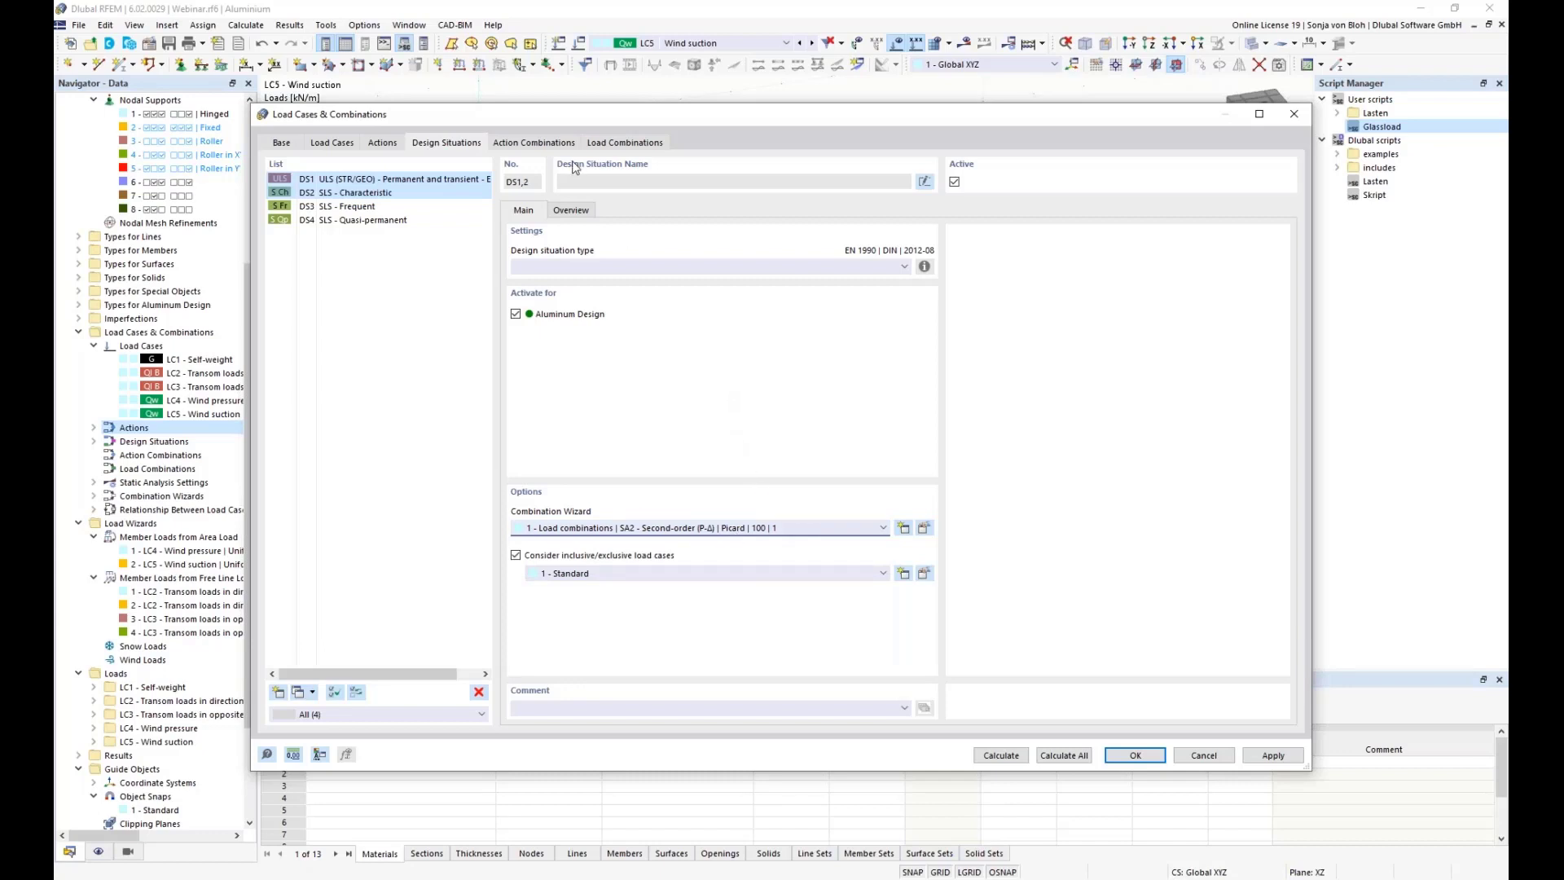
pyautogui.click(638, 142)
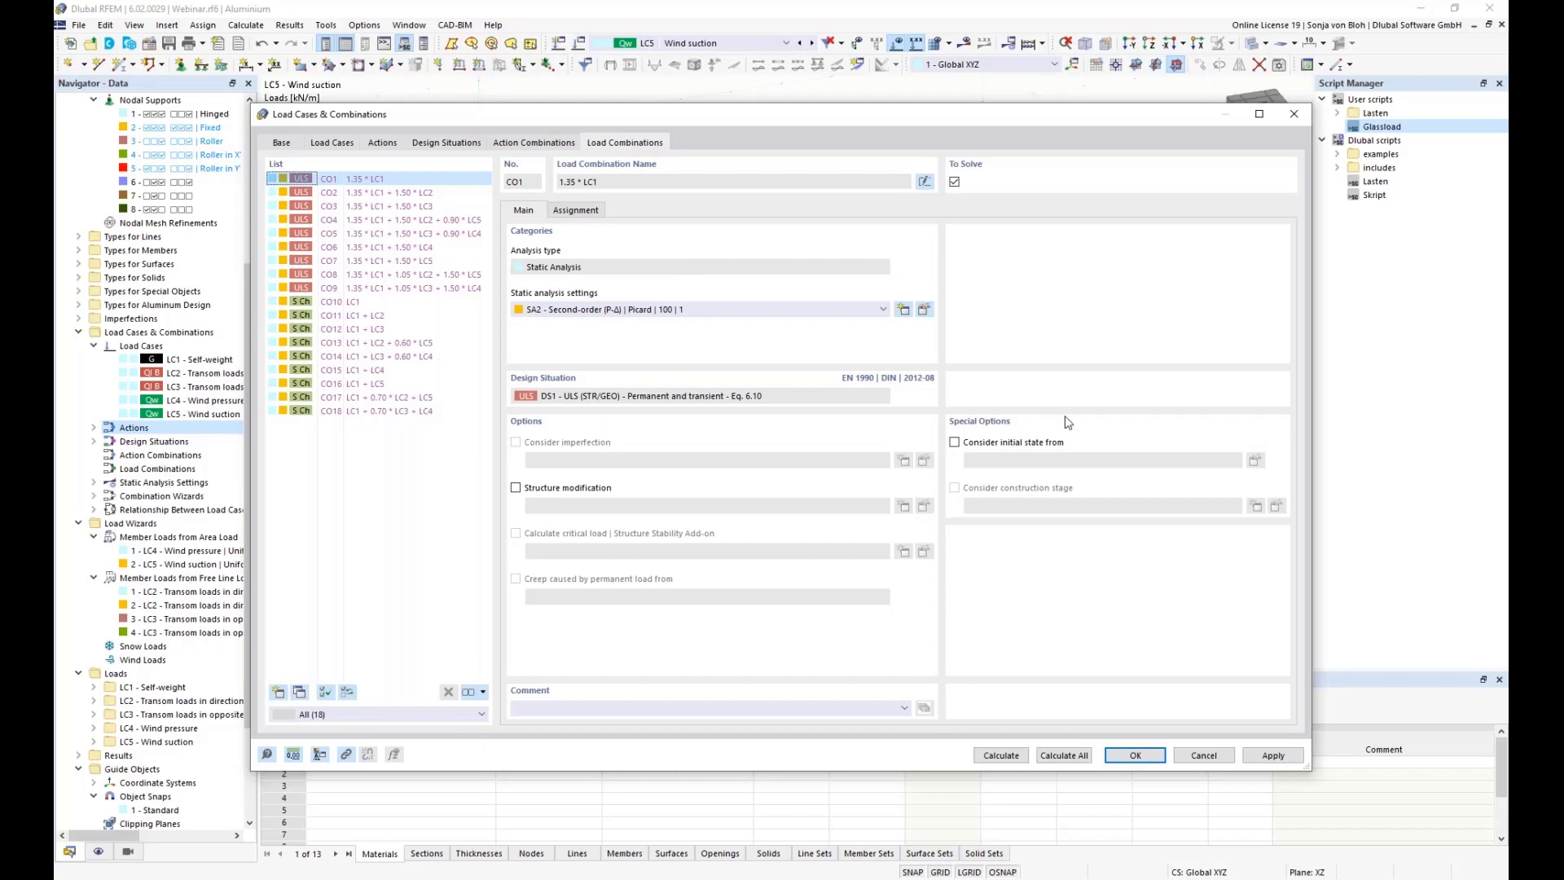
pyautogui.click(1135, 755)
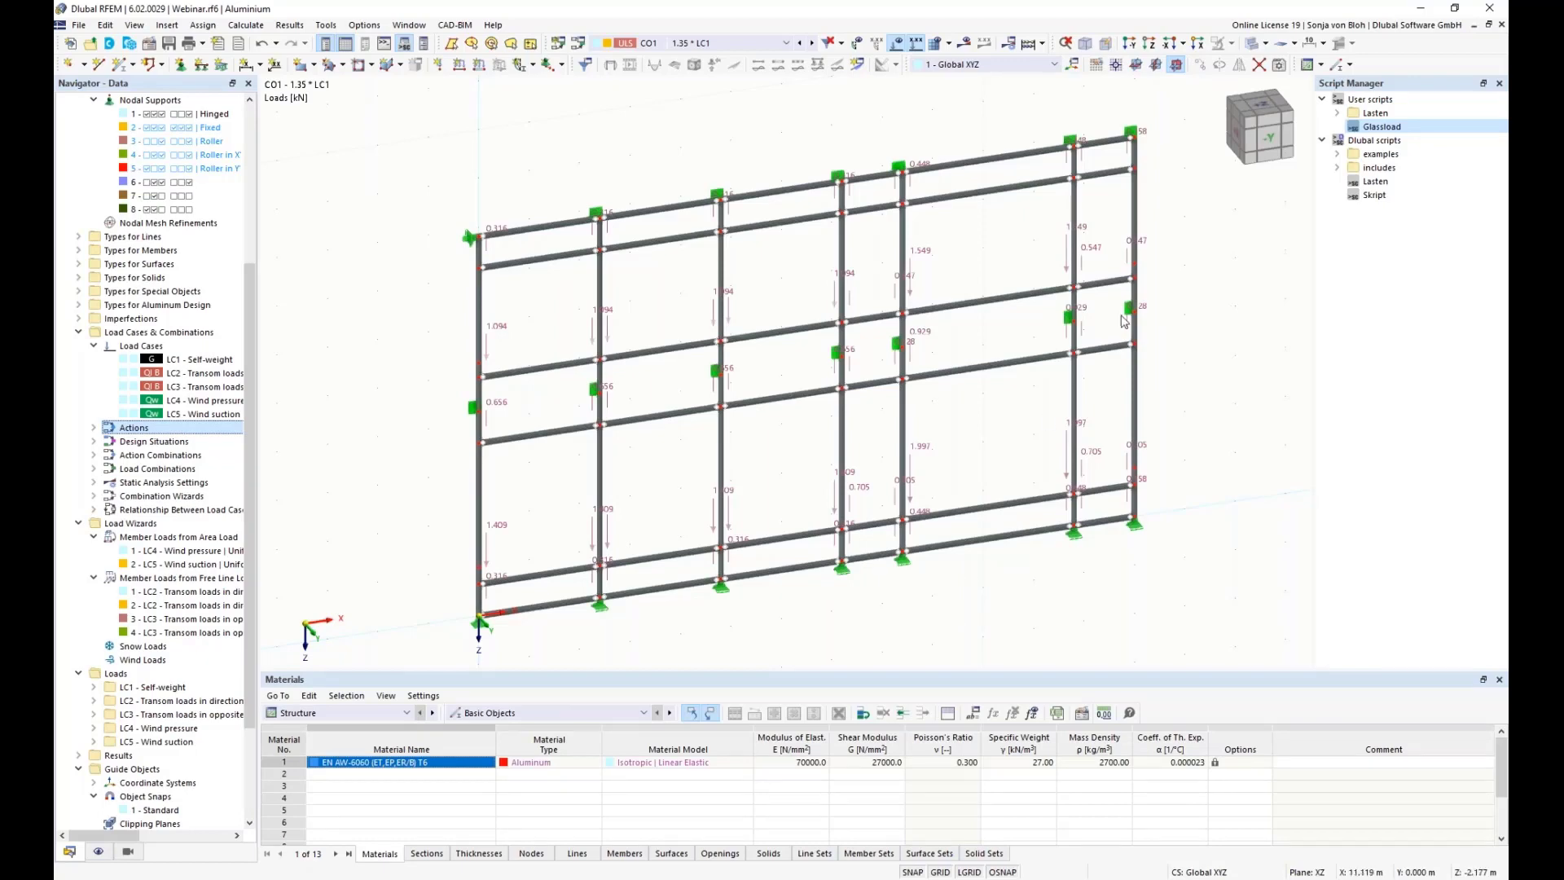
# - Start a new object selection among the guide objects and include members in it
pyautogui.click(1131, 47)
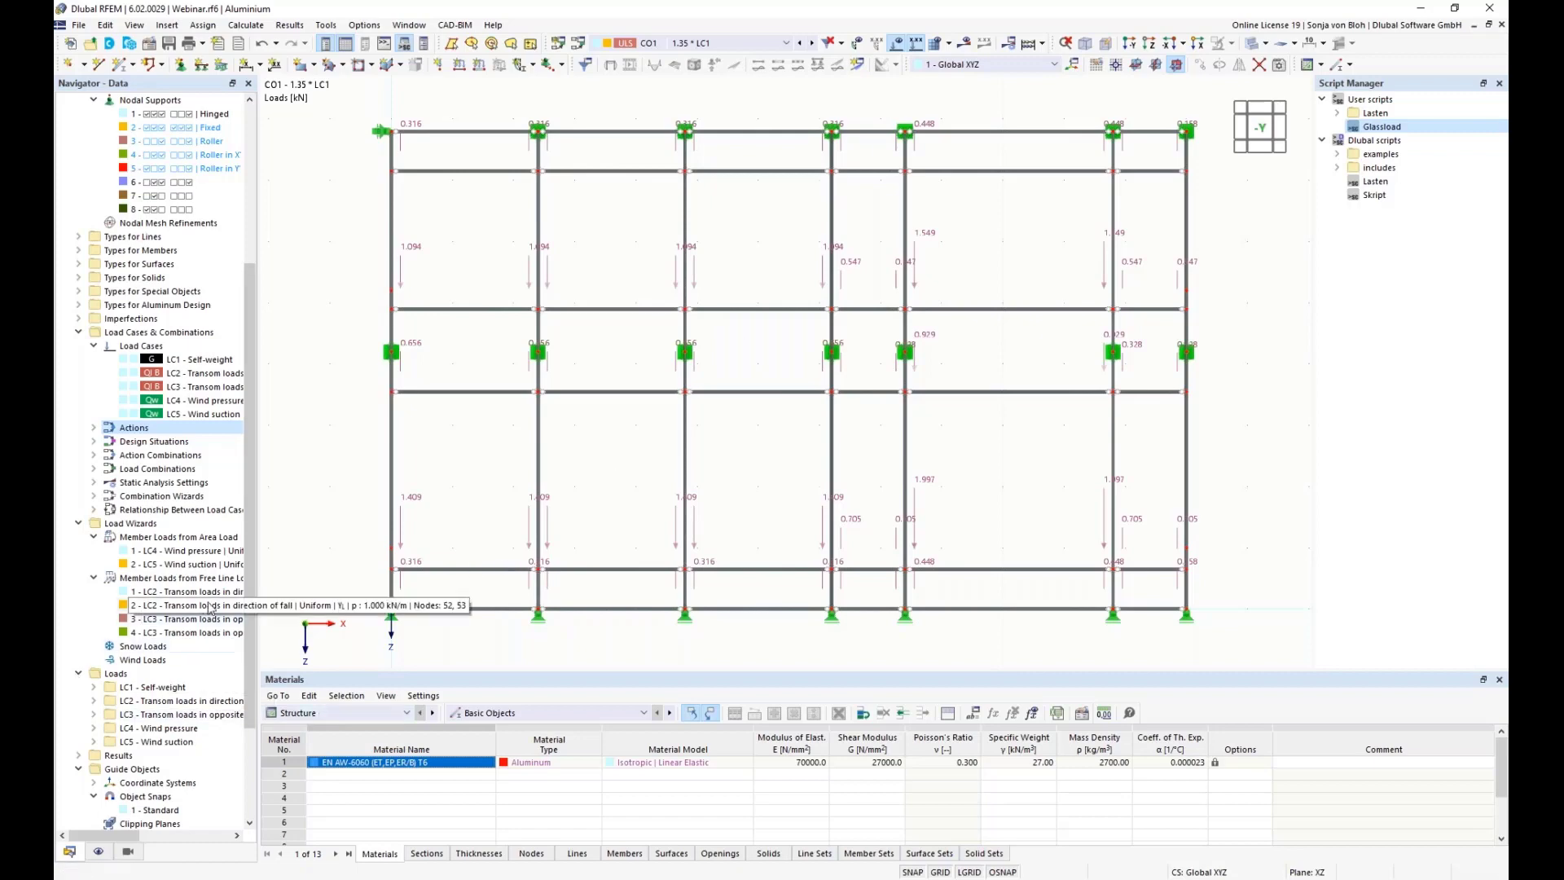
pyautogui.scroll(-3, 210, 609)
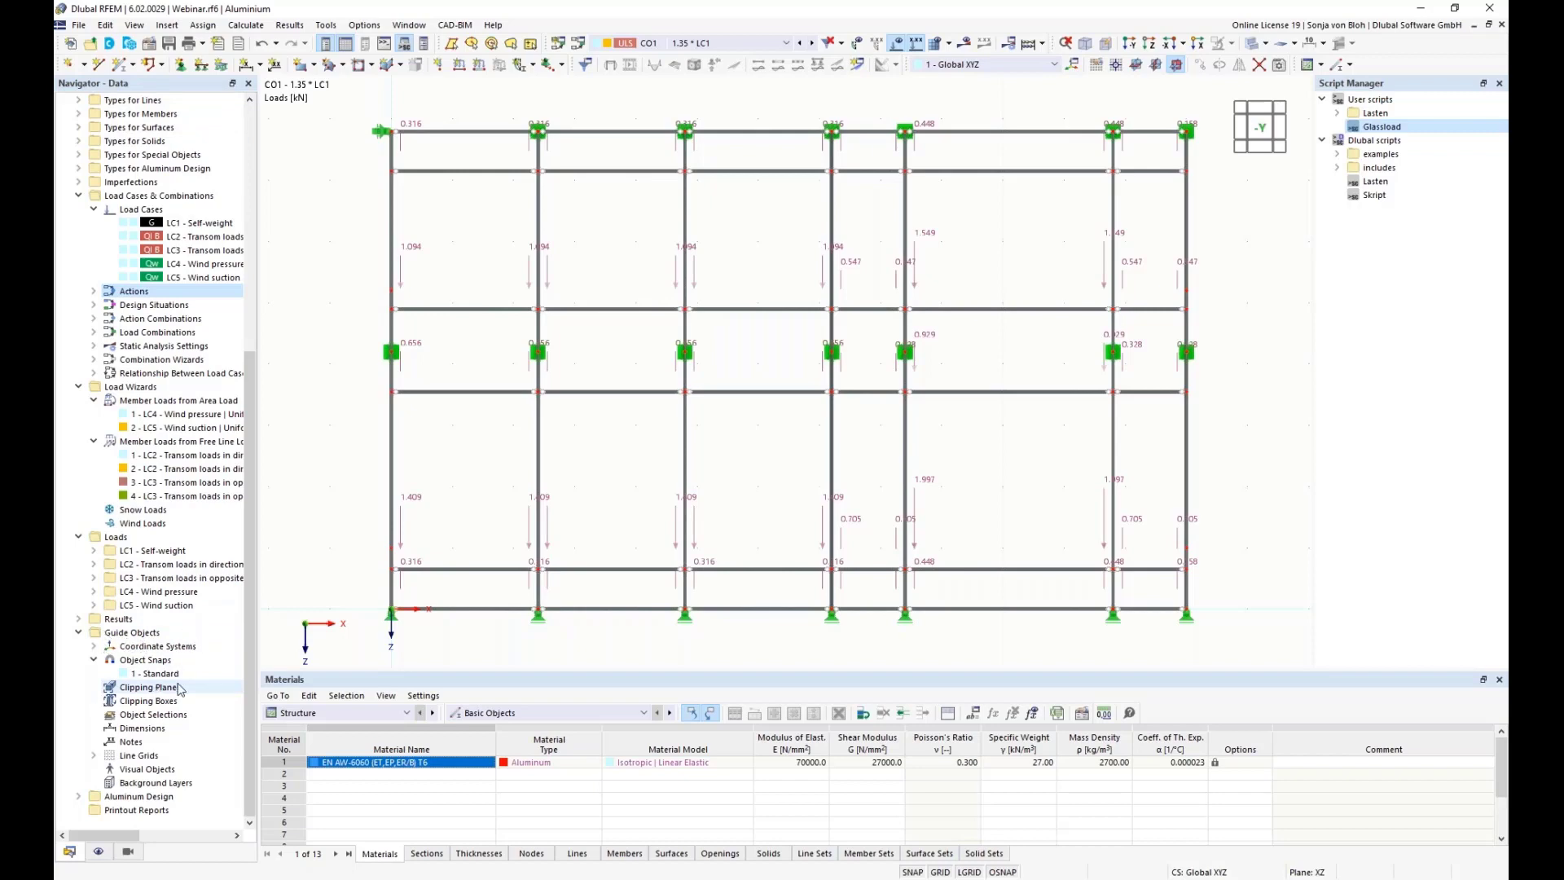
pyautogui.rightClick(160, 714)
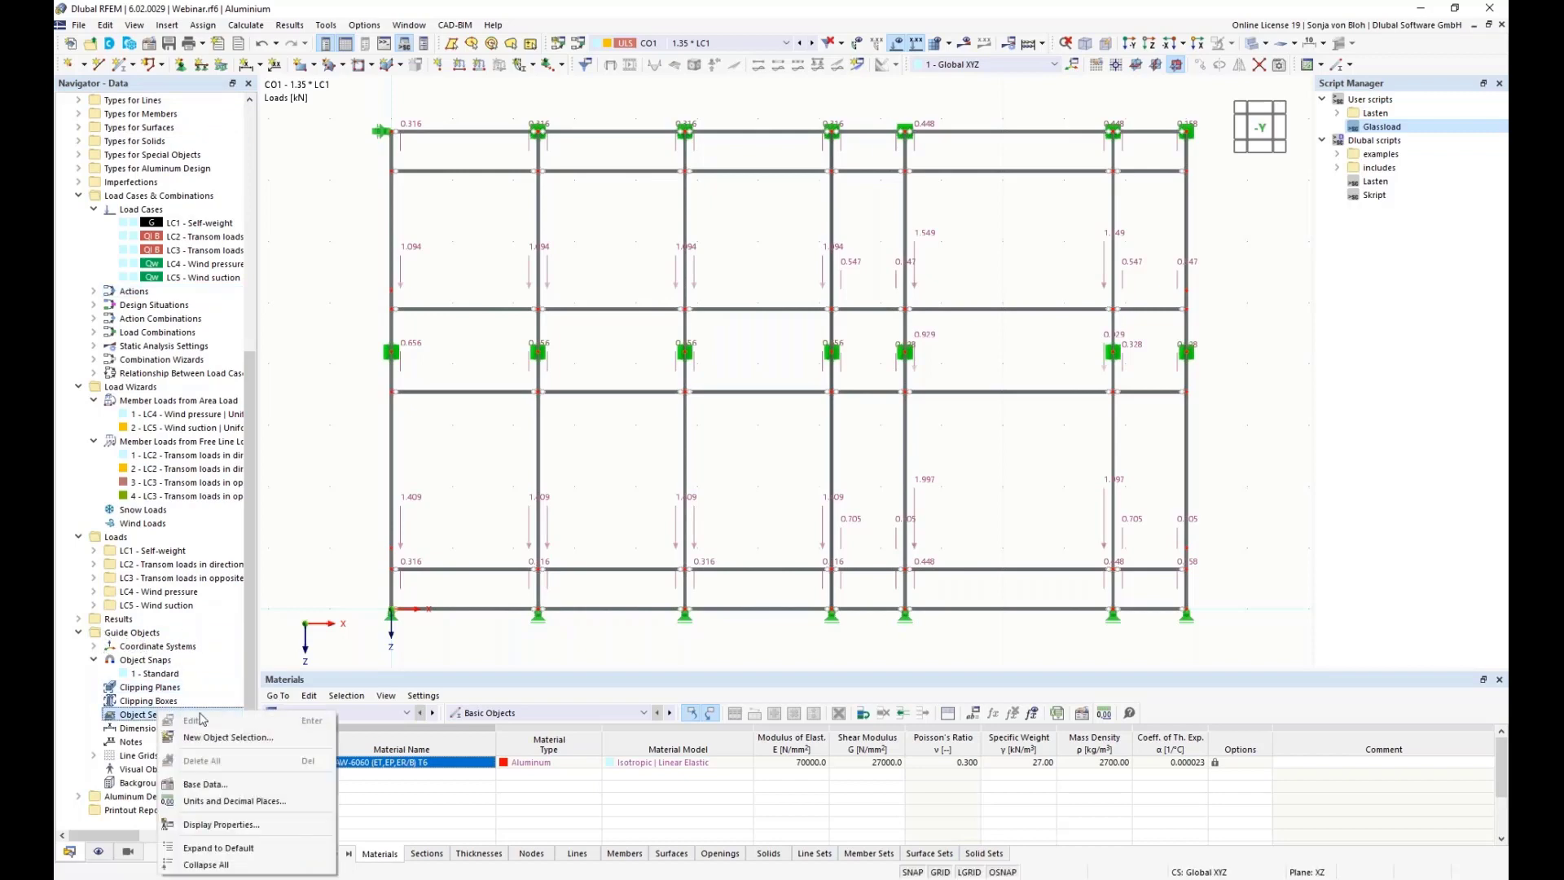
pyautogui.click(235, 738)
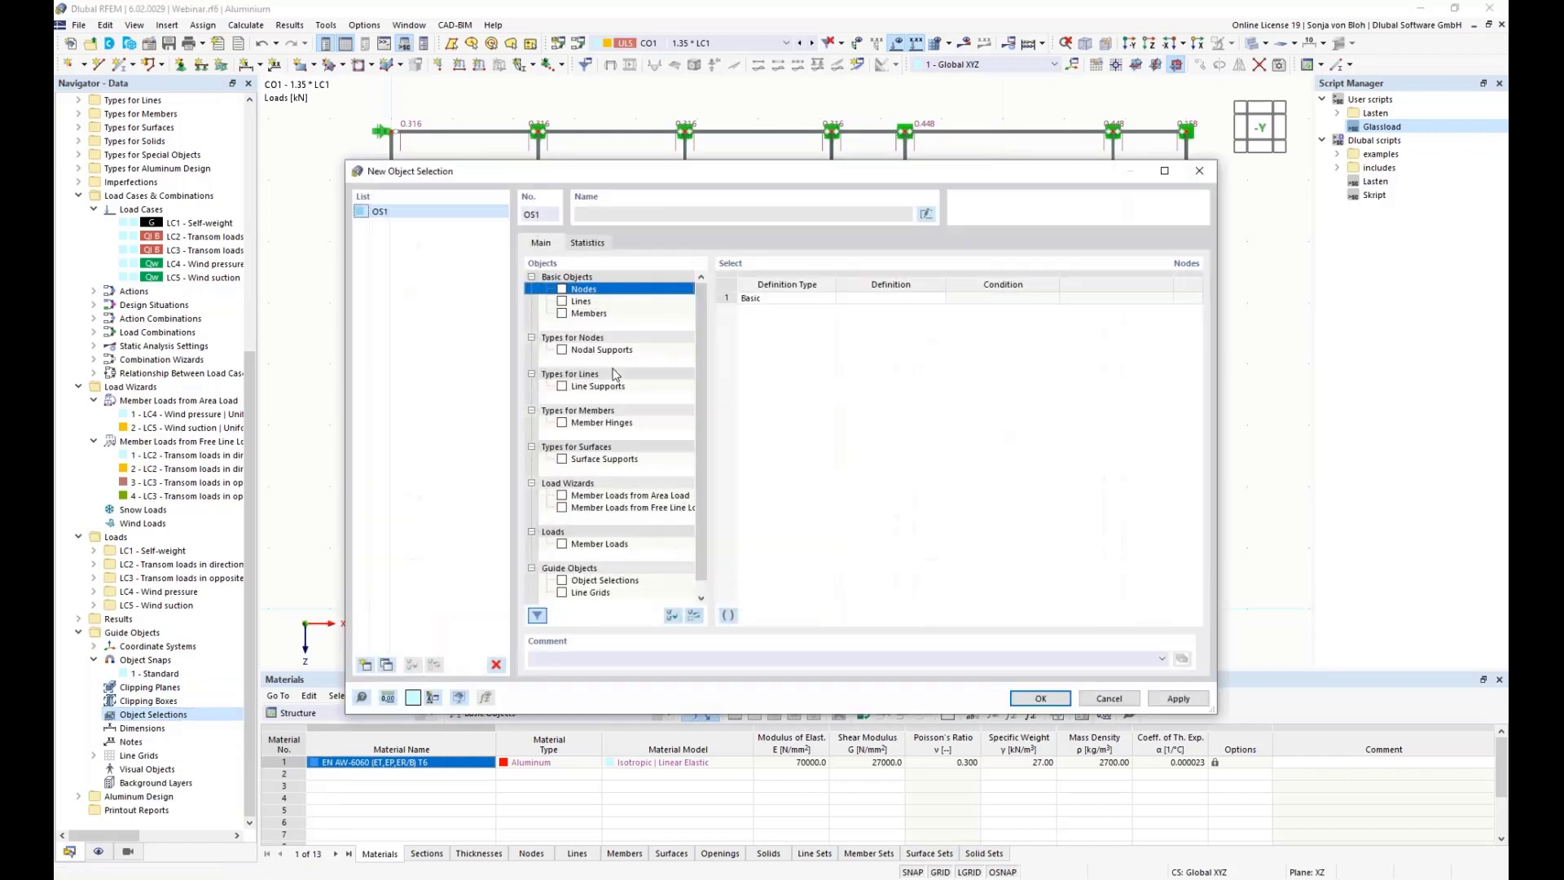
pyautogui.click(565, 316)
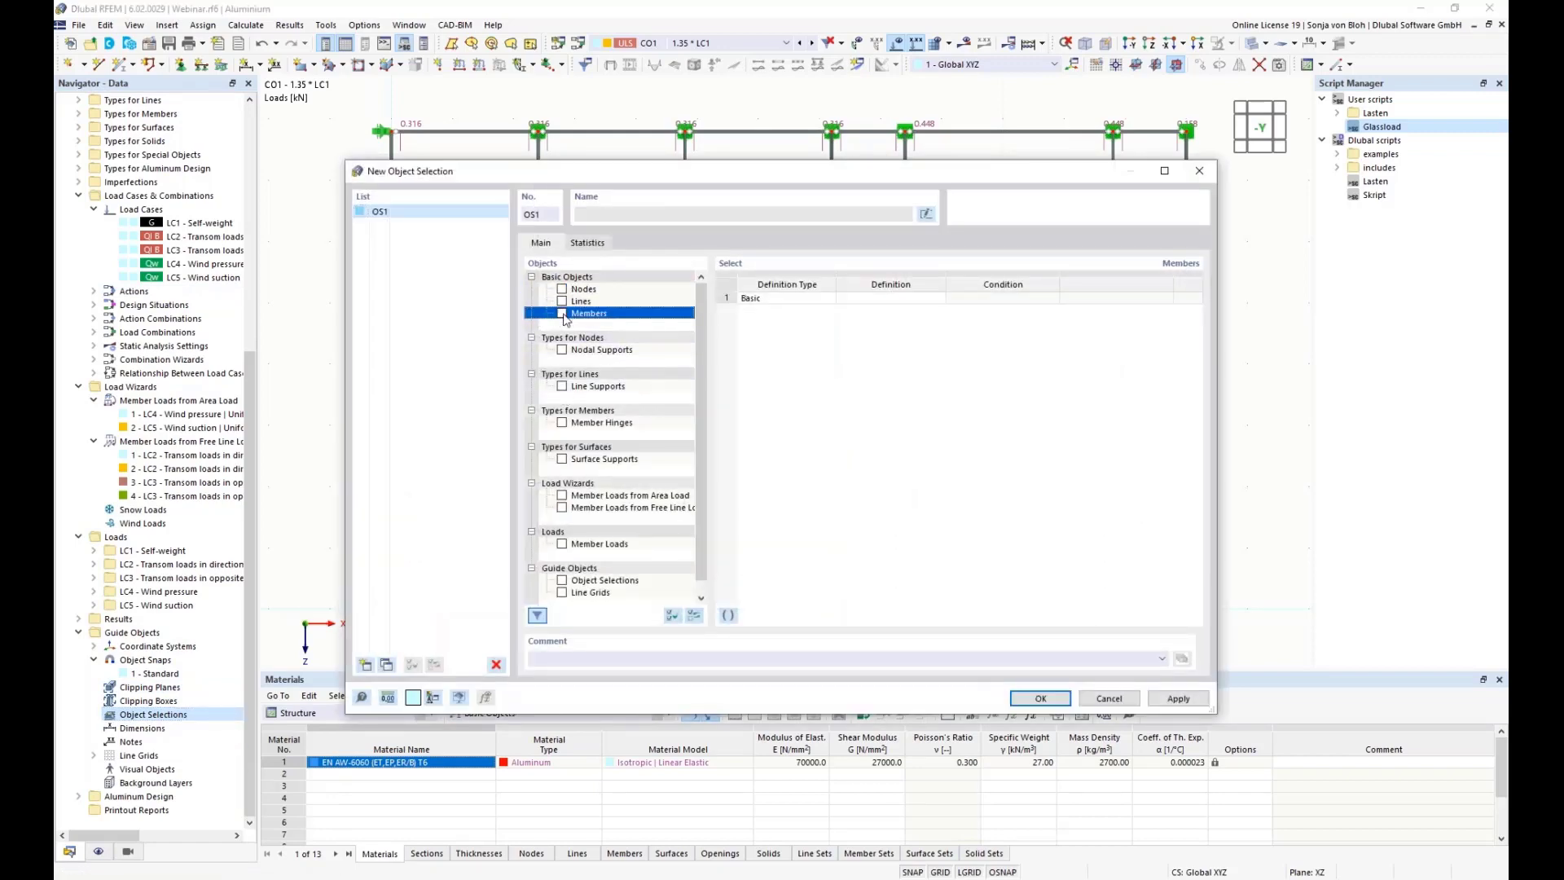
pyautogui.click(563, 314)
# - Define the object selection's criterion as members parallel to member 14, the outermost vertical member at the coordinate origin
pyautogui.click(922, 299)
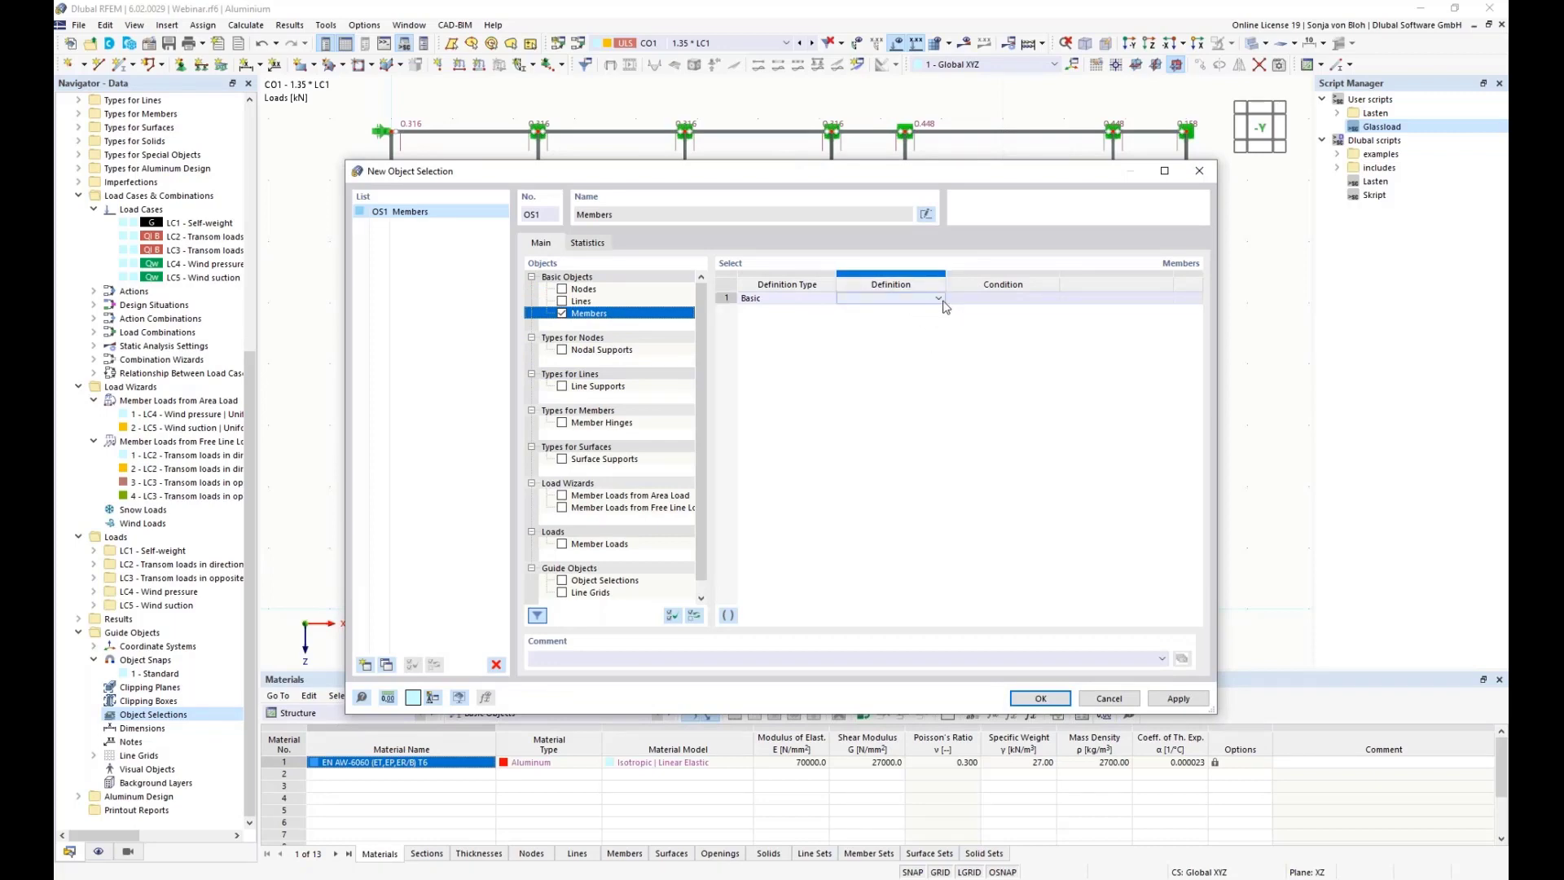
pyautogui.click(939, 299)
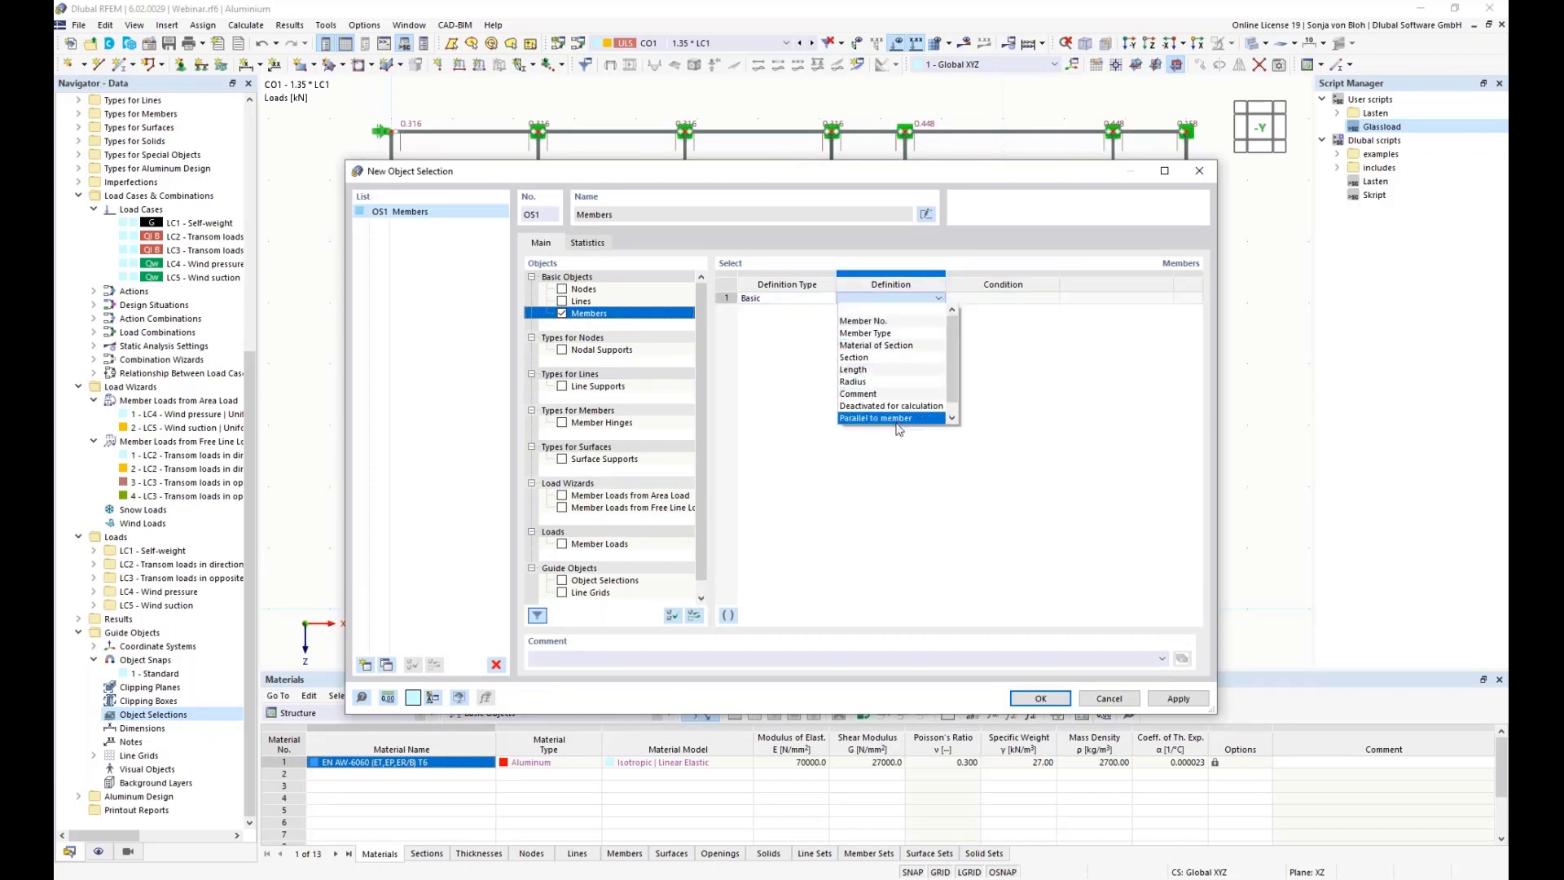
pyautogui.click(900, 418)
pyautogui.click(1105, 300)
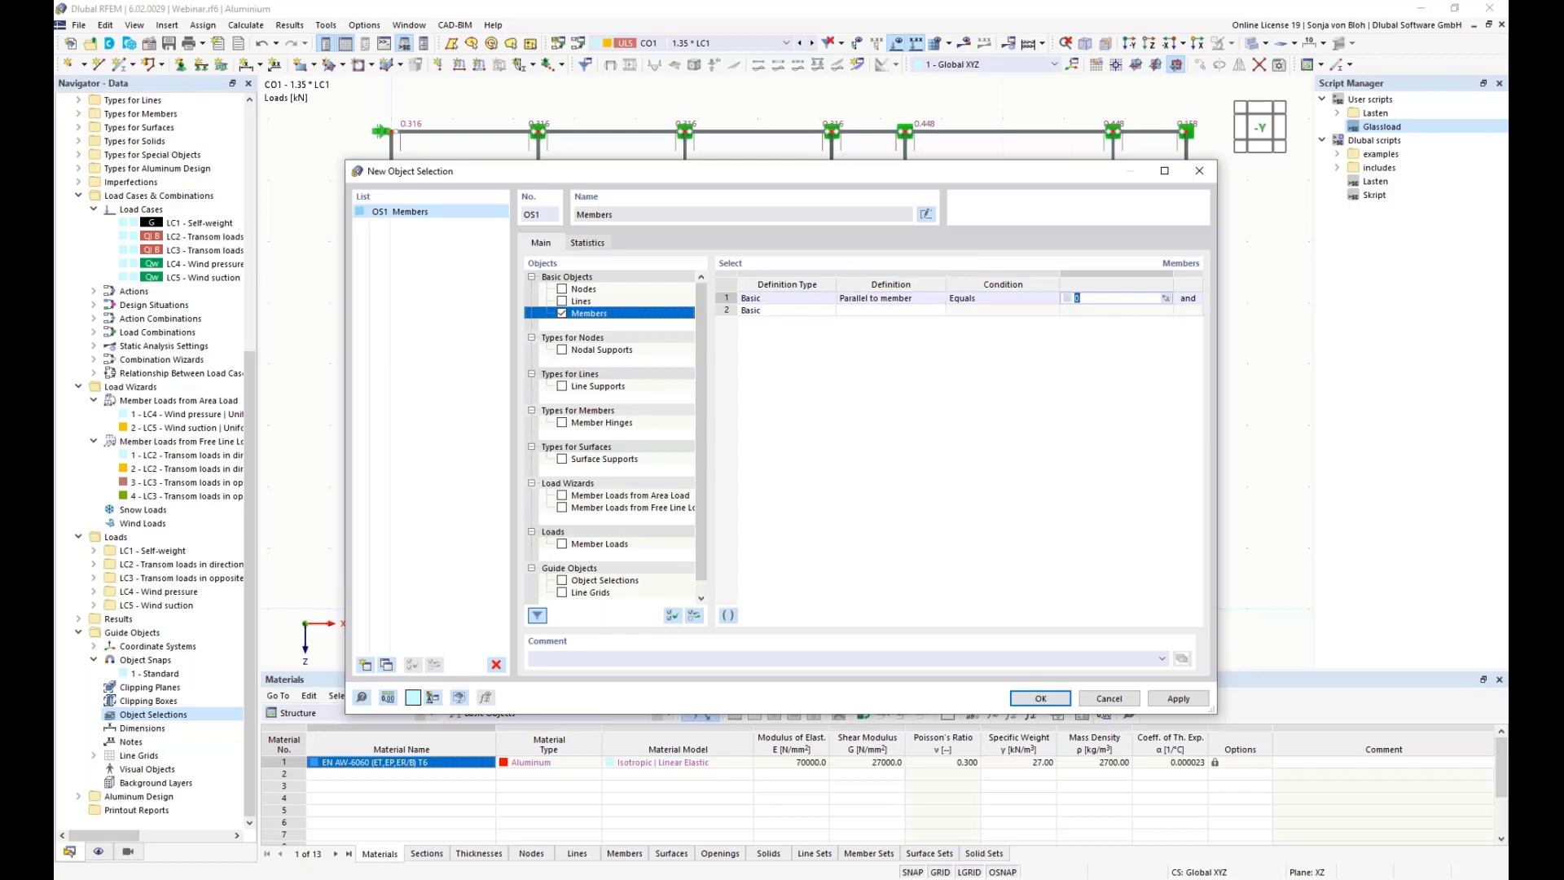
pyautogui.click(1167, 299)
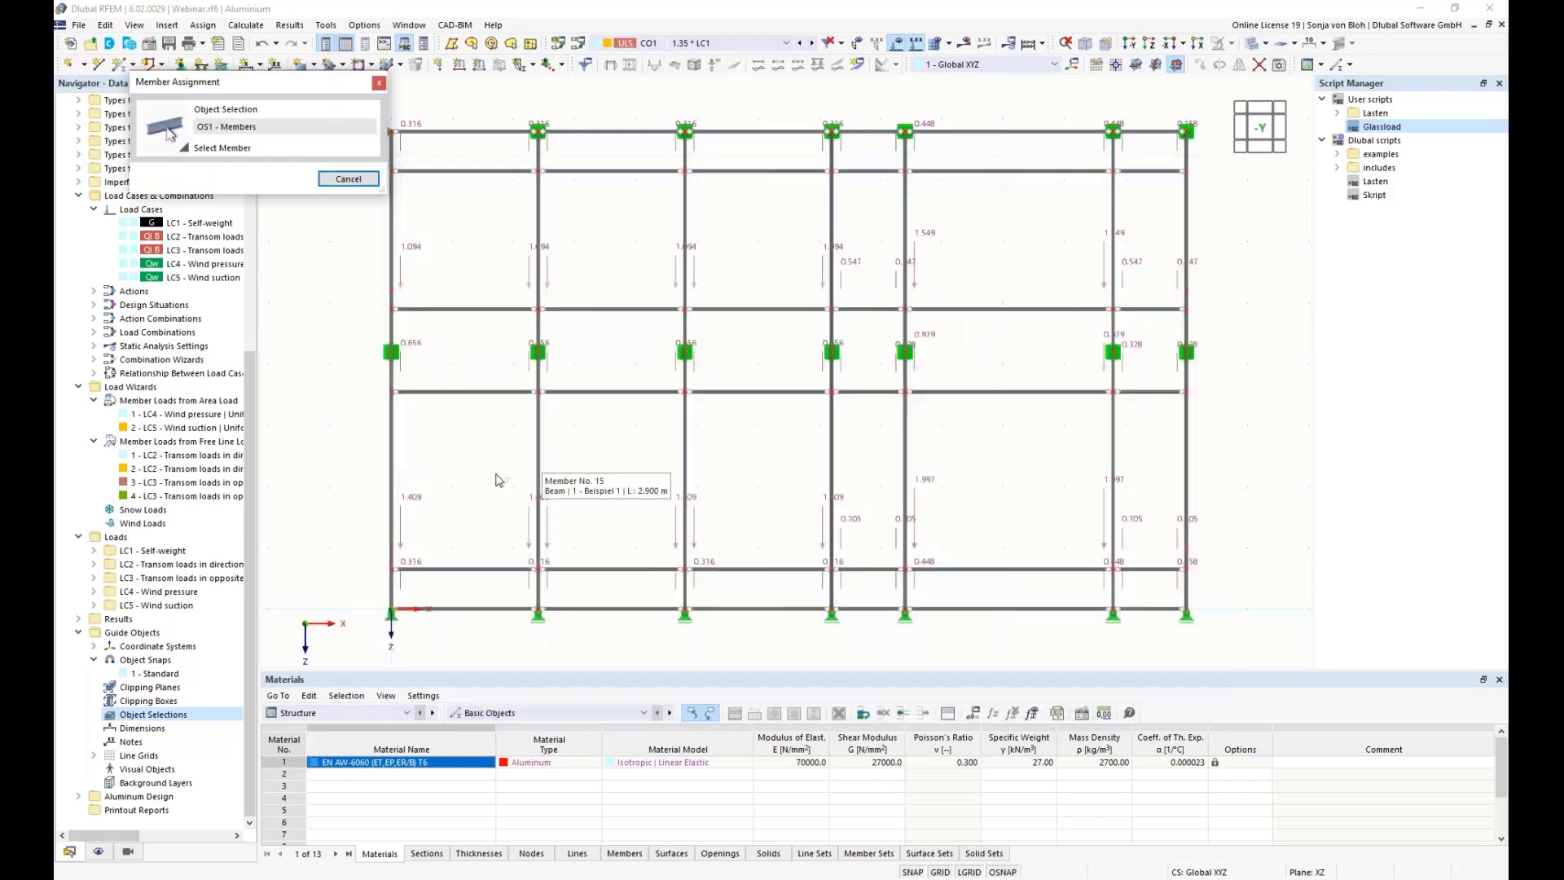
pyautogui.click(391, 428)
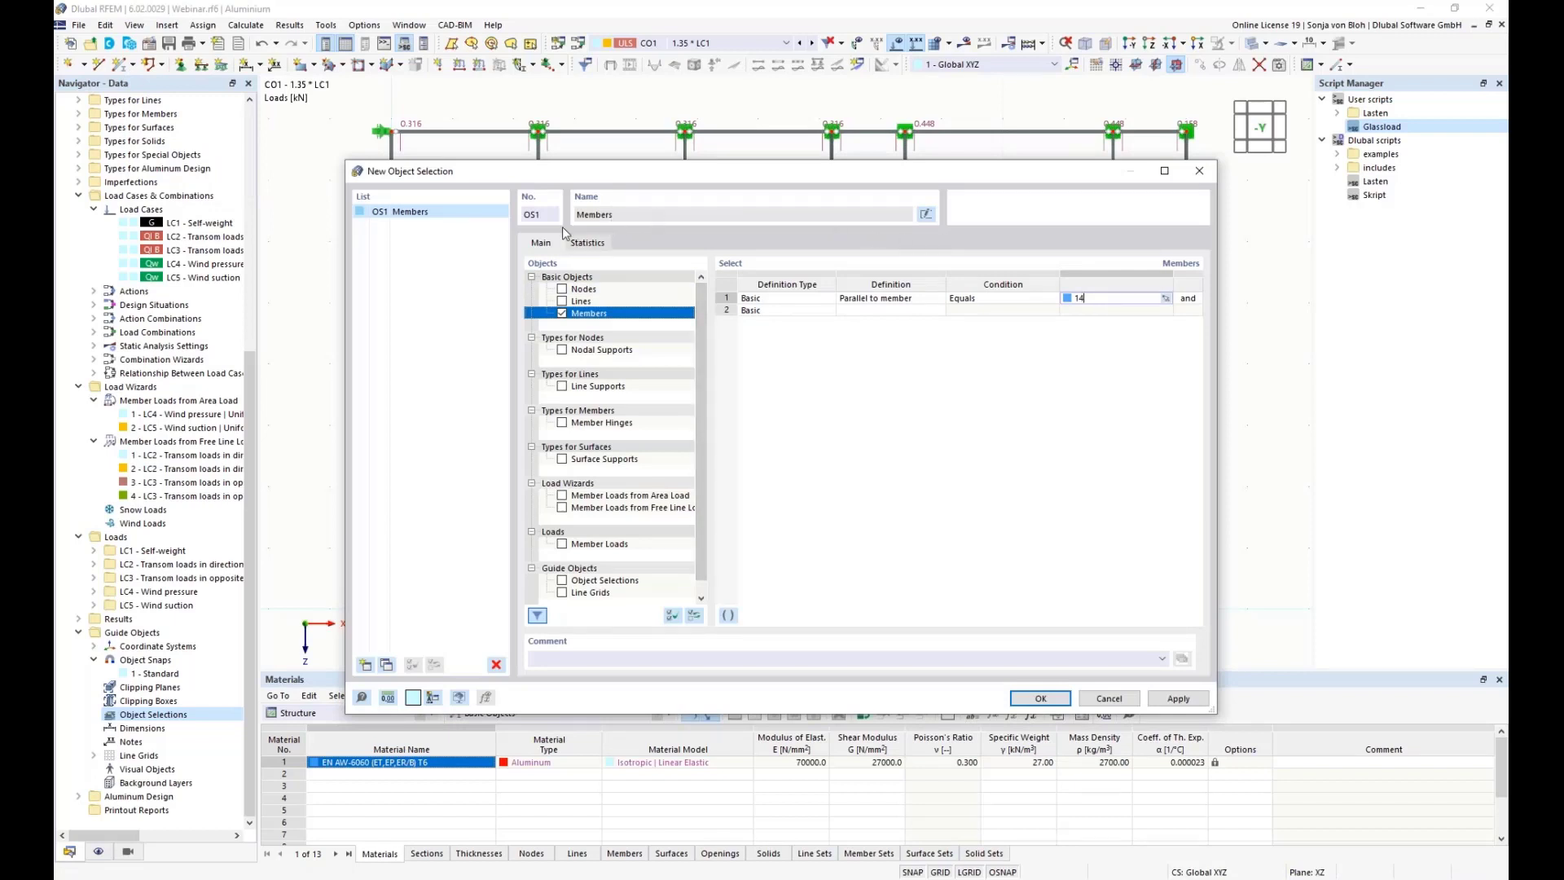
# - Name the object selection Mullions and confirm it
pyautogui.click(926, 213)
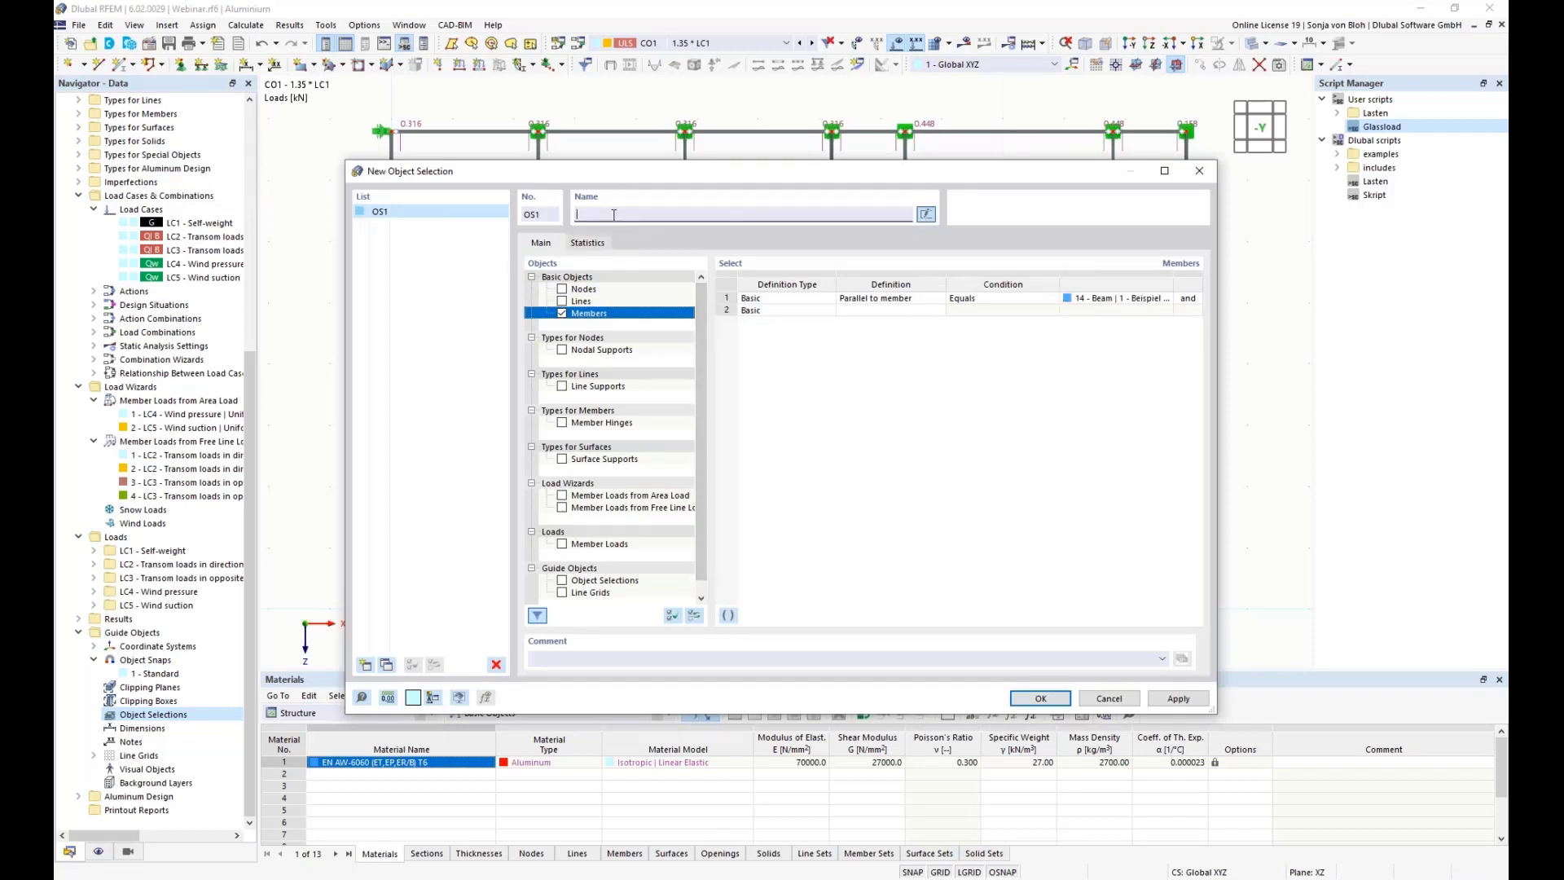
pyautogui.write('Mullions')
pyautogui.click(1043, 700)
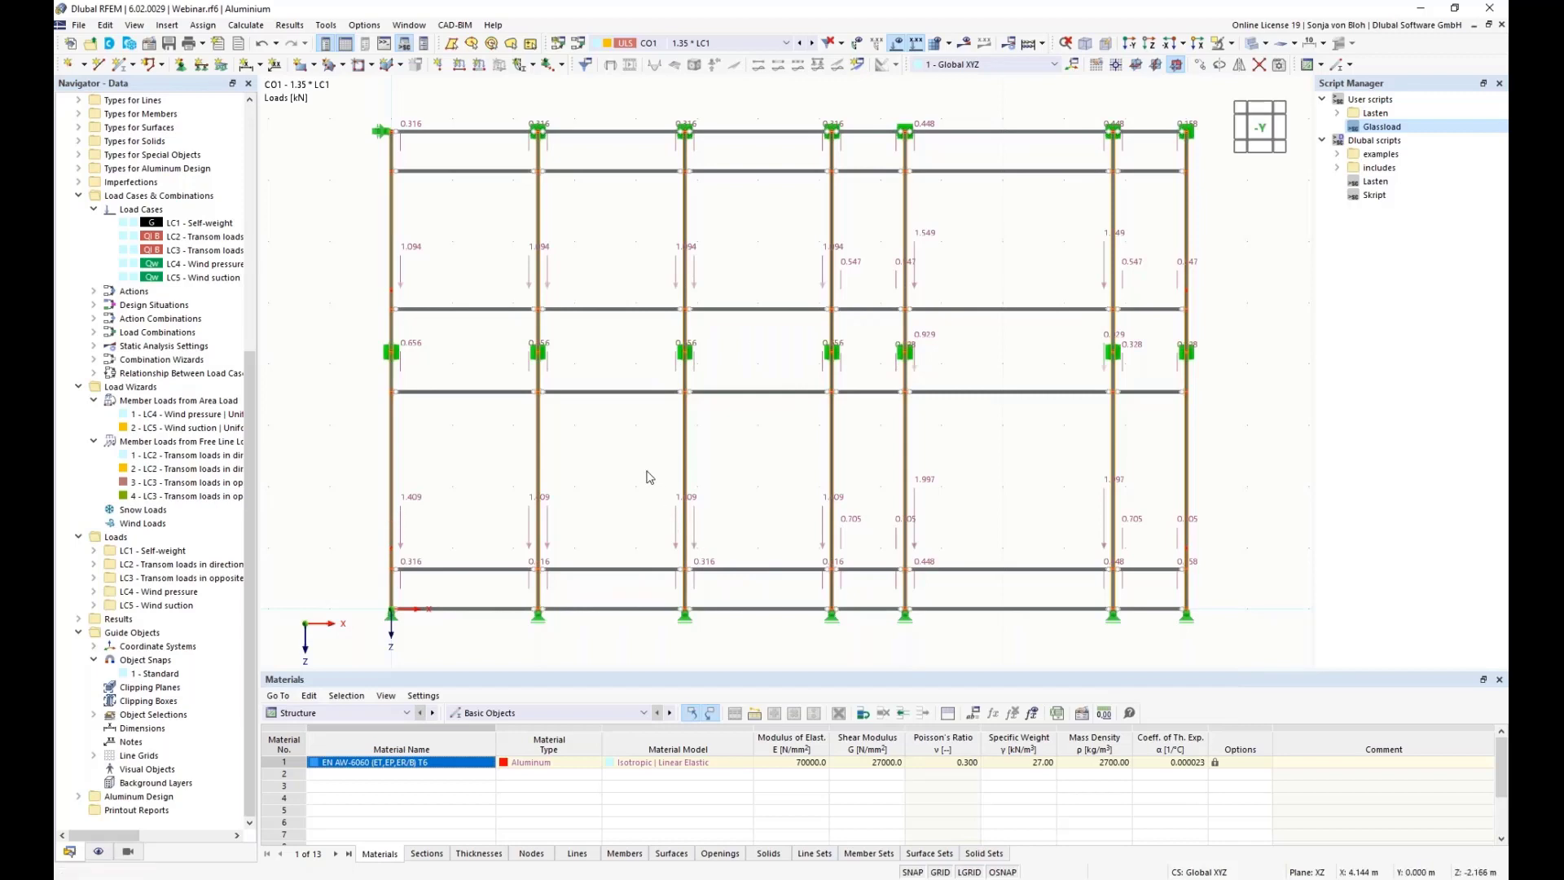
# - Create continuous member sets from the selected mullion members, accepting all the detected sets
pyautogui.rightClick(393, 206)
pyautogui.moveTo(434, 254)
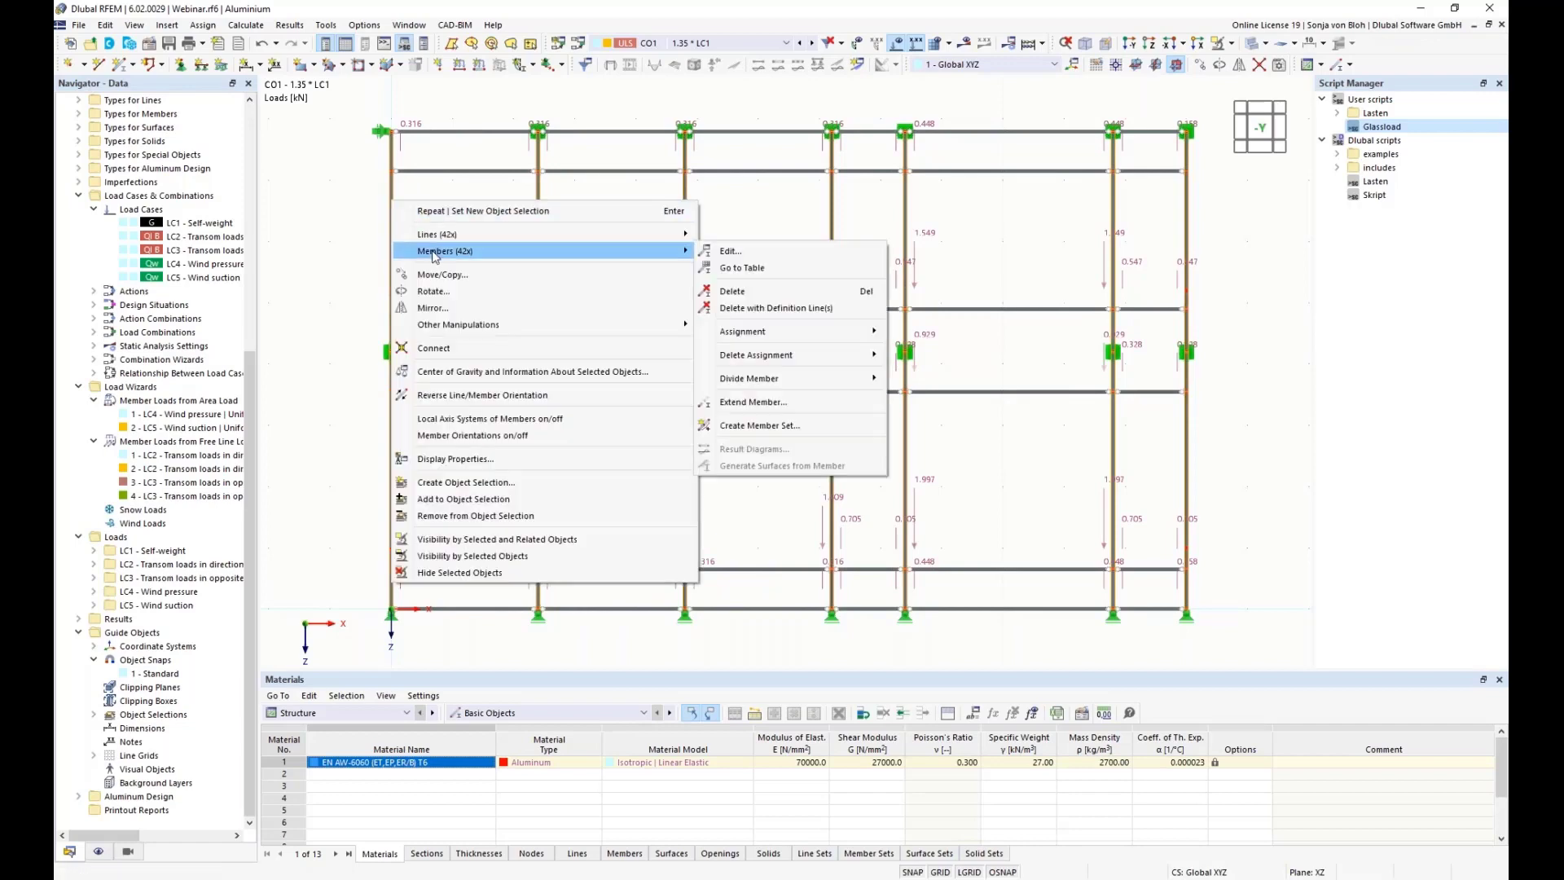
pyautogui.click(787, 426)
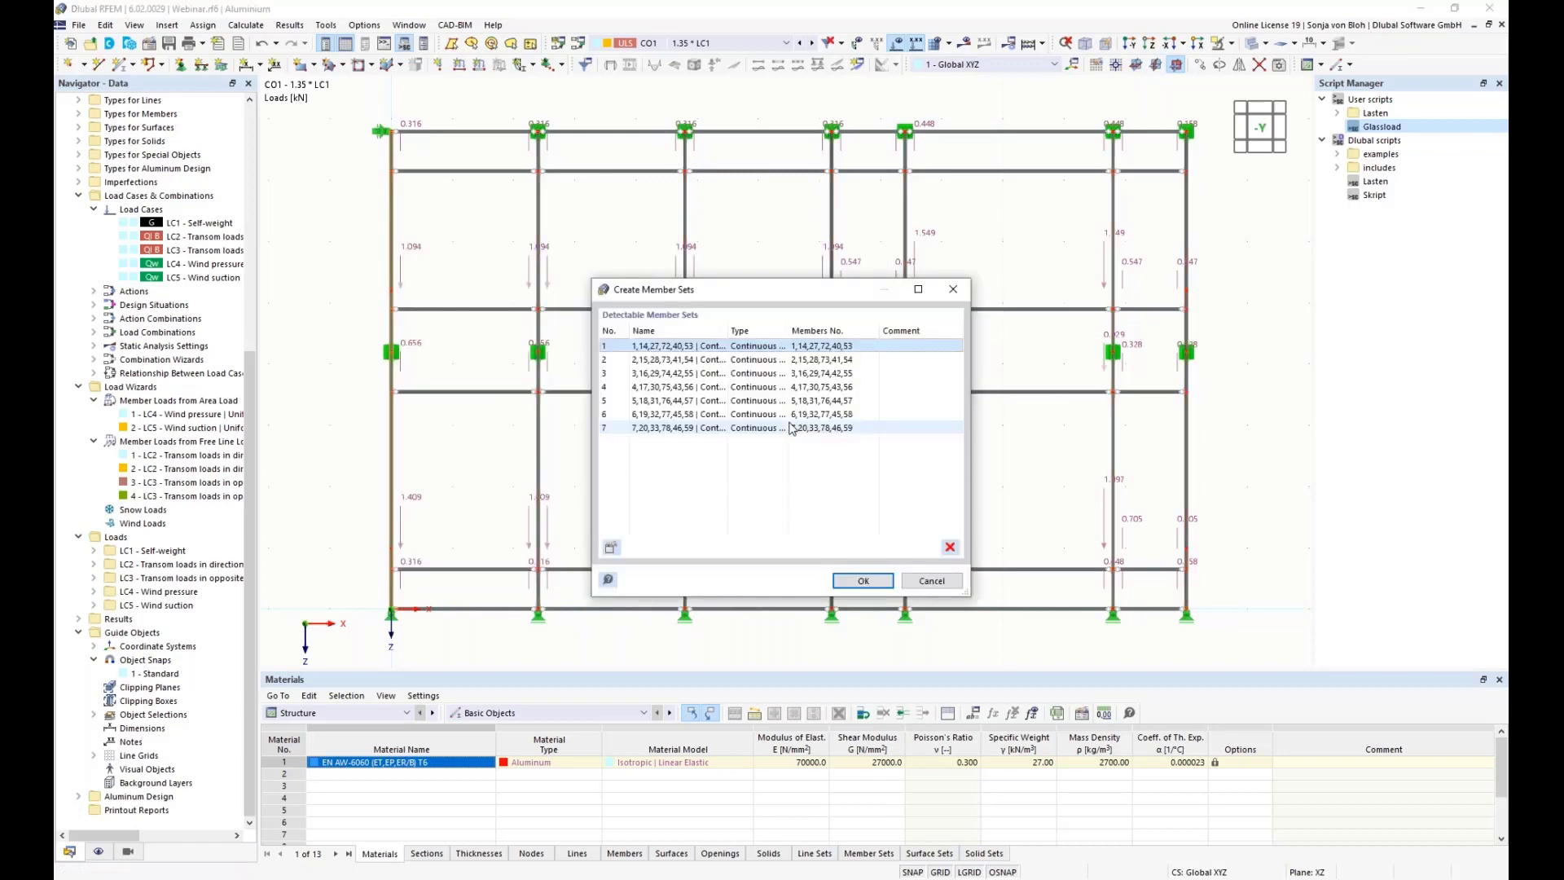
pyautogui.click(860, 580)
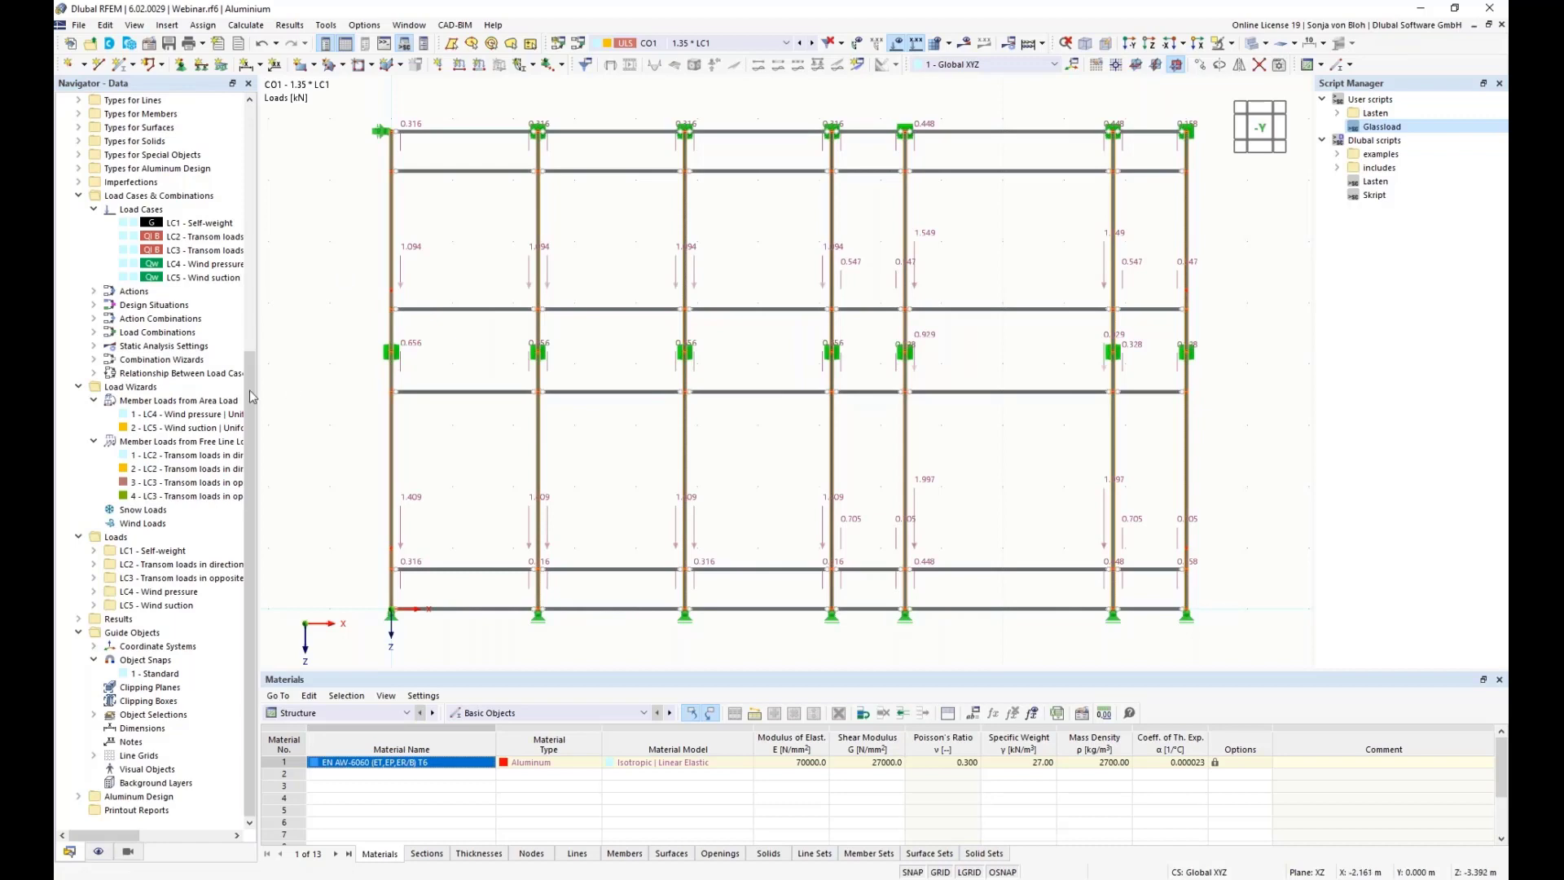
# - Edit all seven continuous member sets together and activate their aluminum design properties
pyautogui.moveTo(249, 389); pyautogui.dragTo(292, 195)
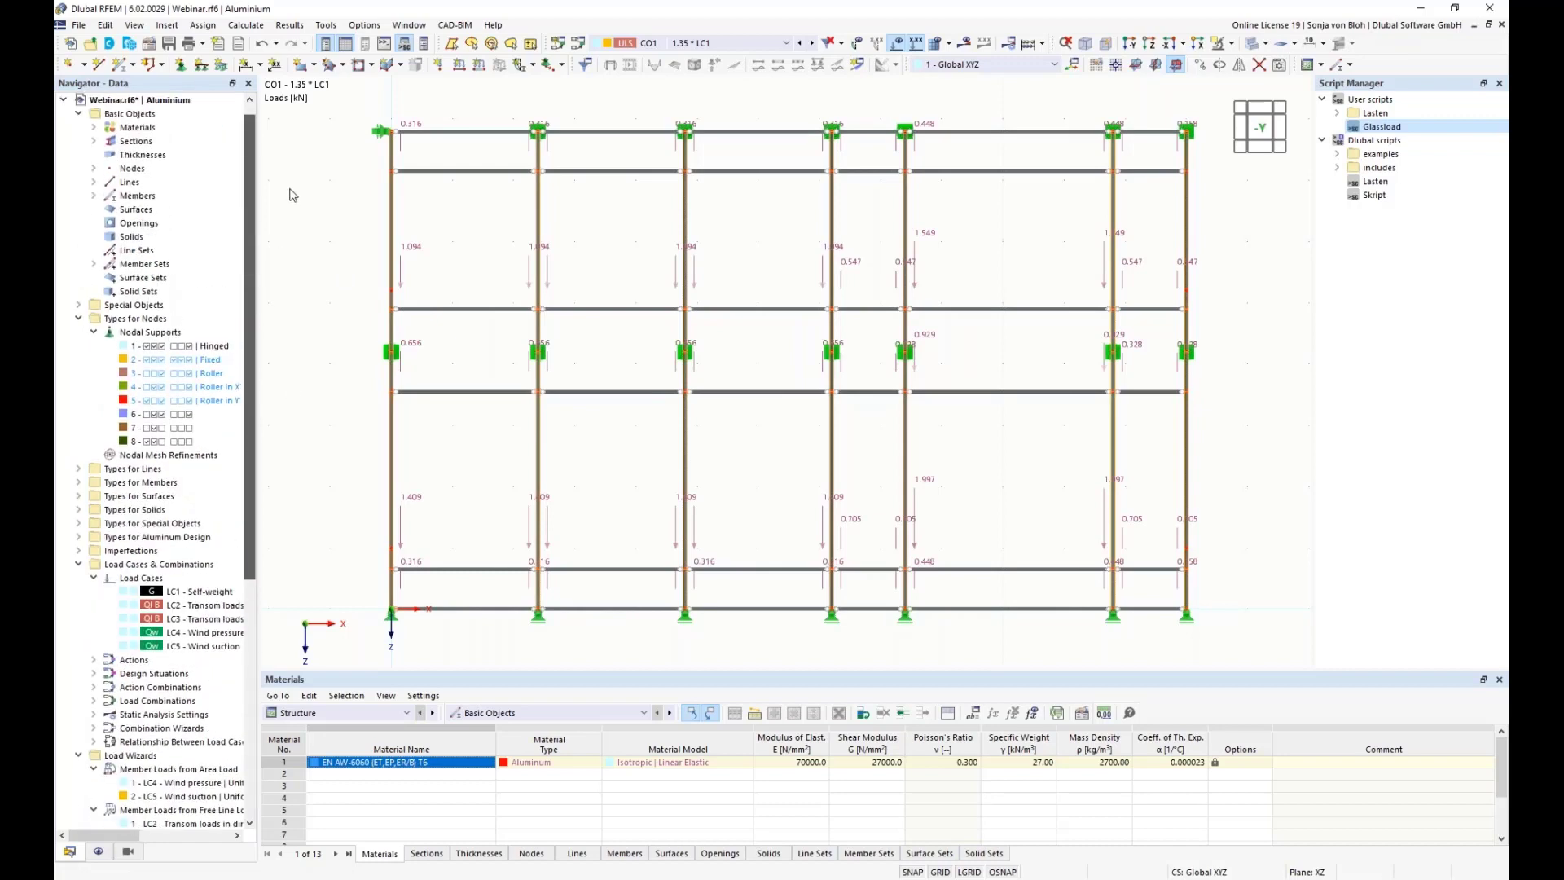
pyautogui.click(92, 265)
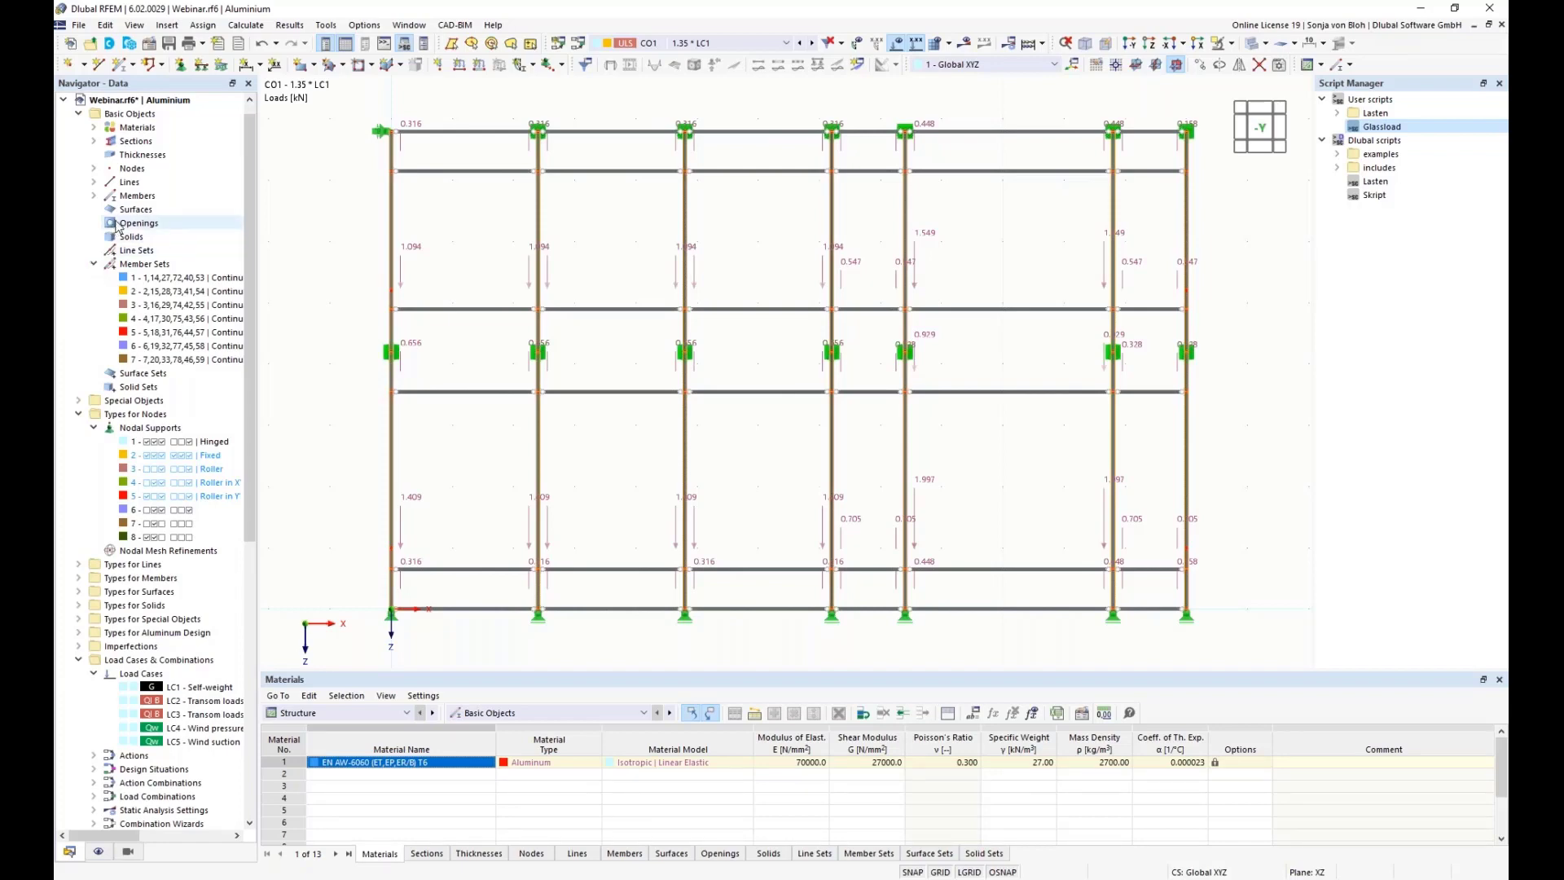
pyautogui.click(179, 278)
pyautogui.keyDown('shift'); pyautogui.click(186, 357); pyautogui.keyUp('shift')
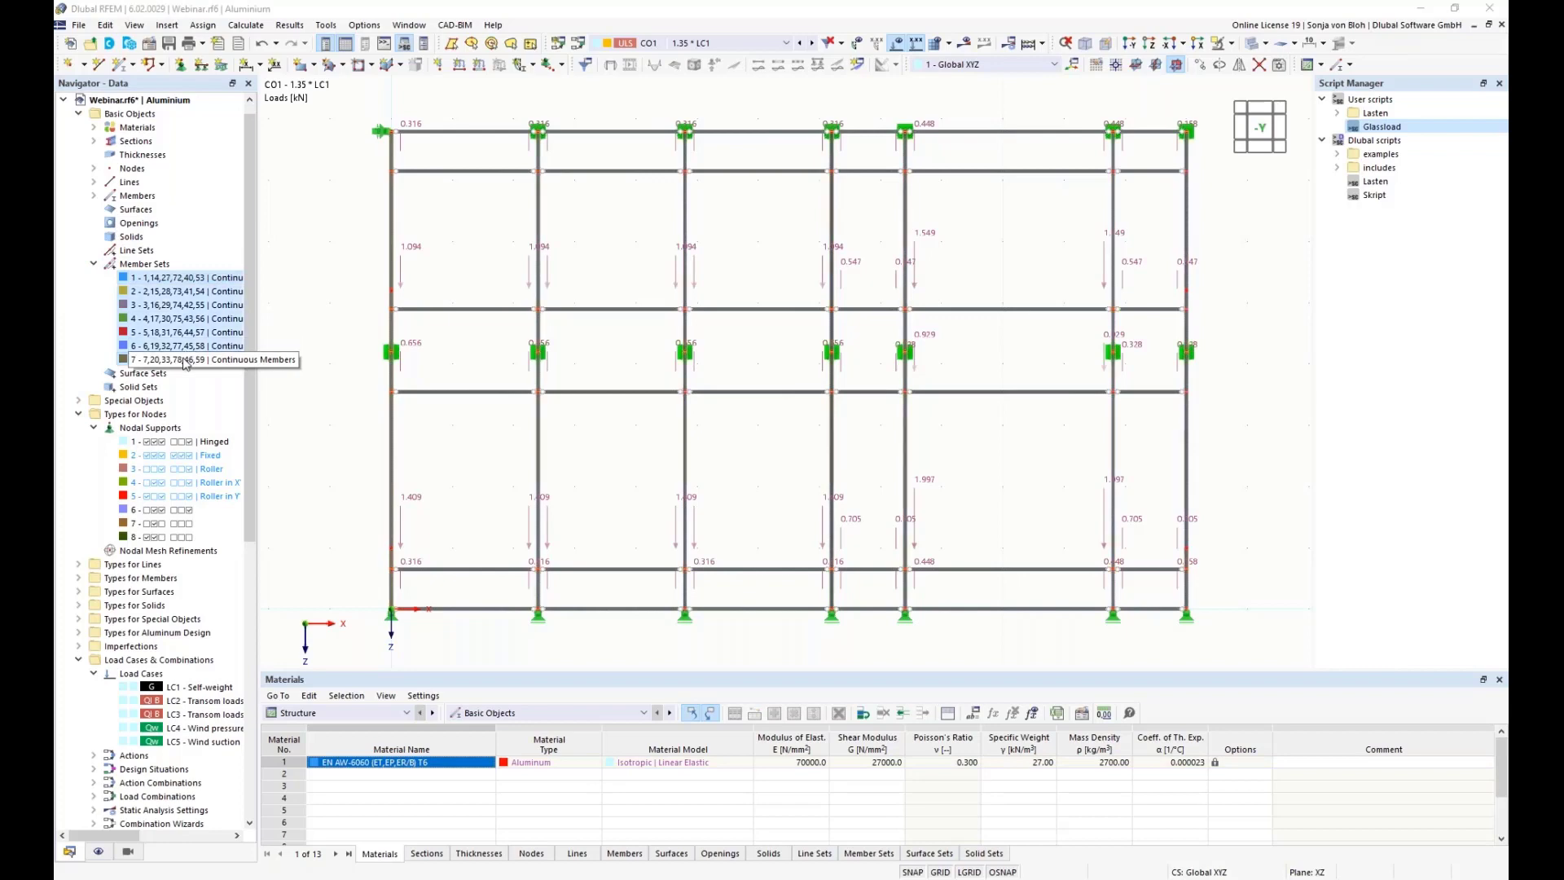
pyautogui.rightClick(173, 281)
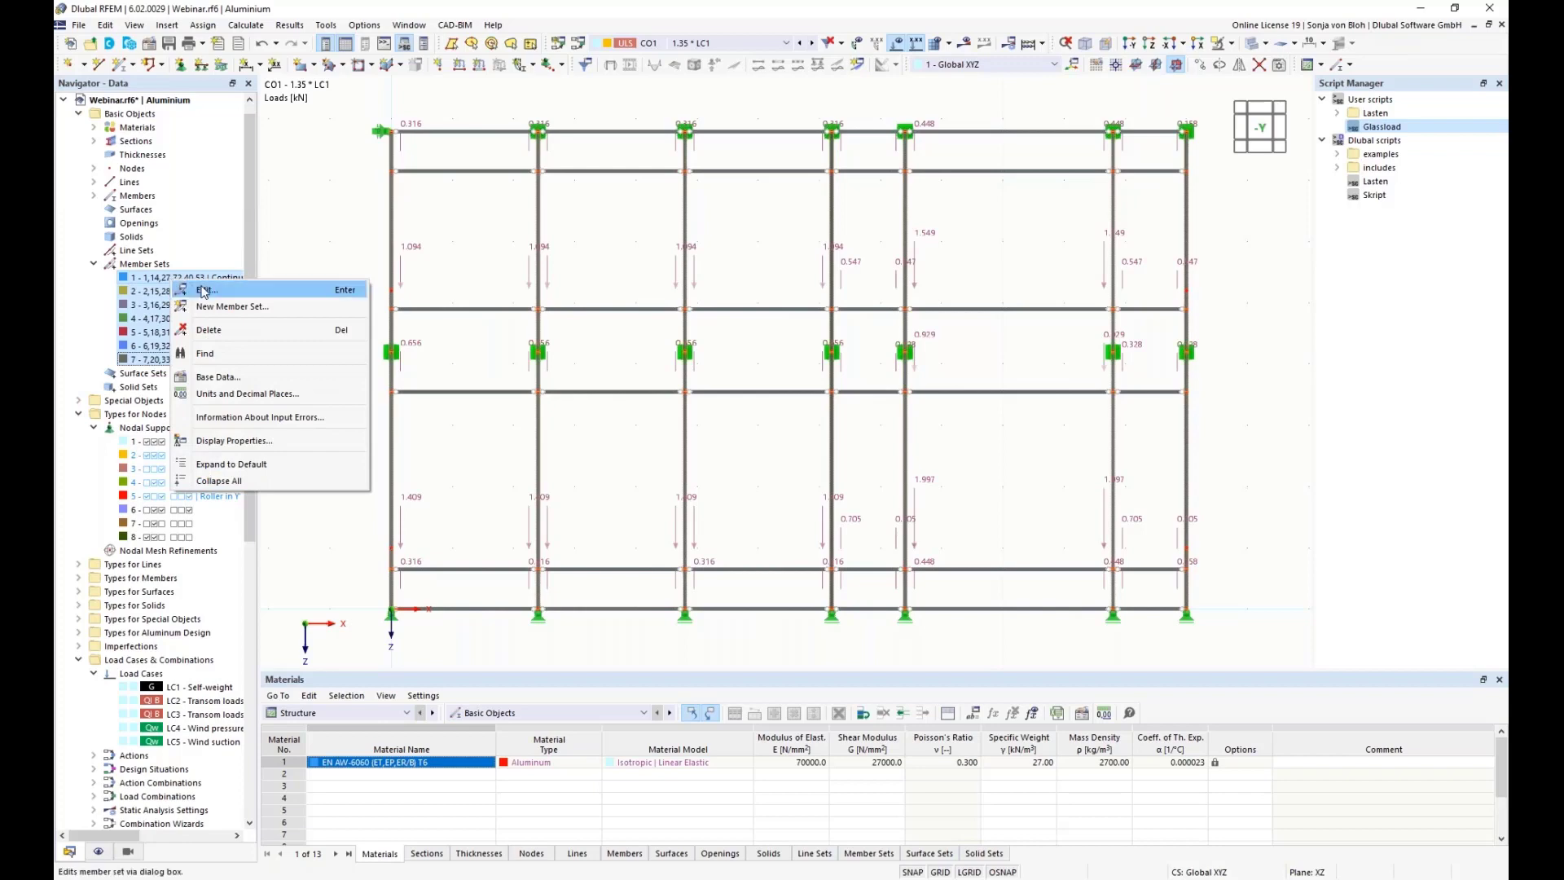
pyautogui.click(204, 290)
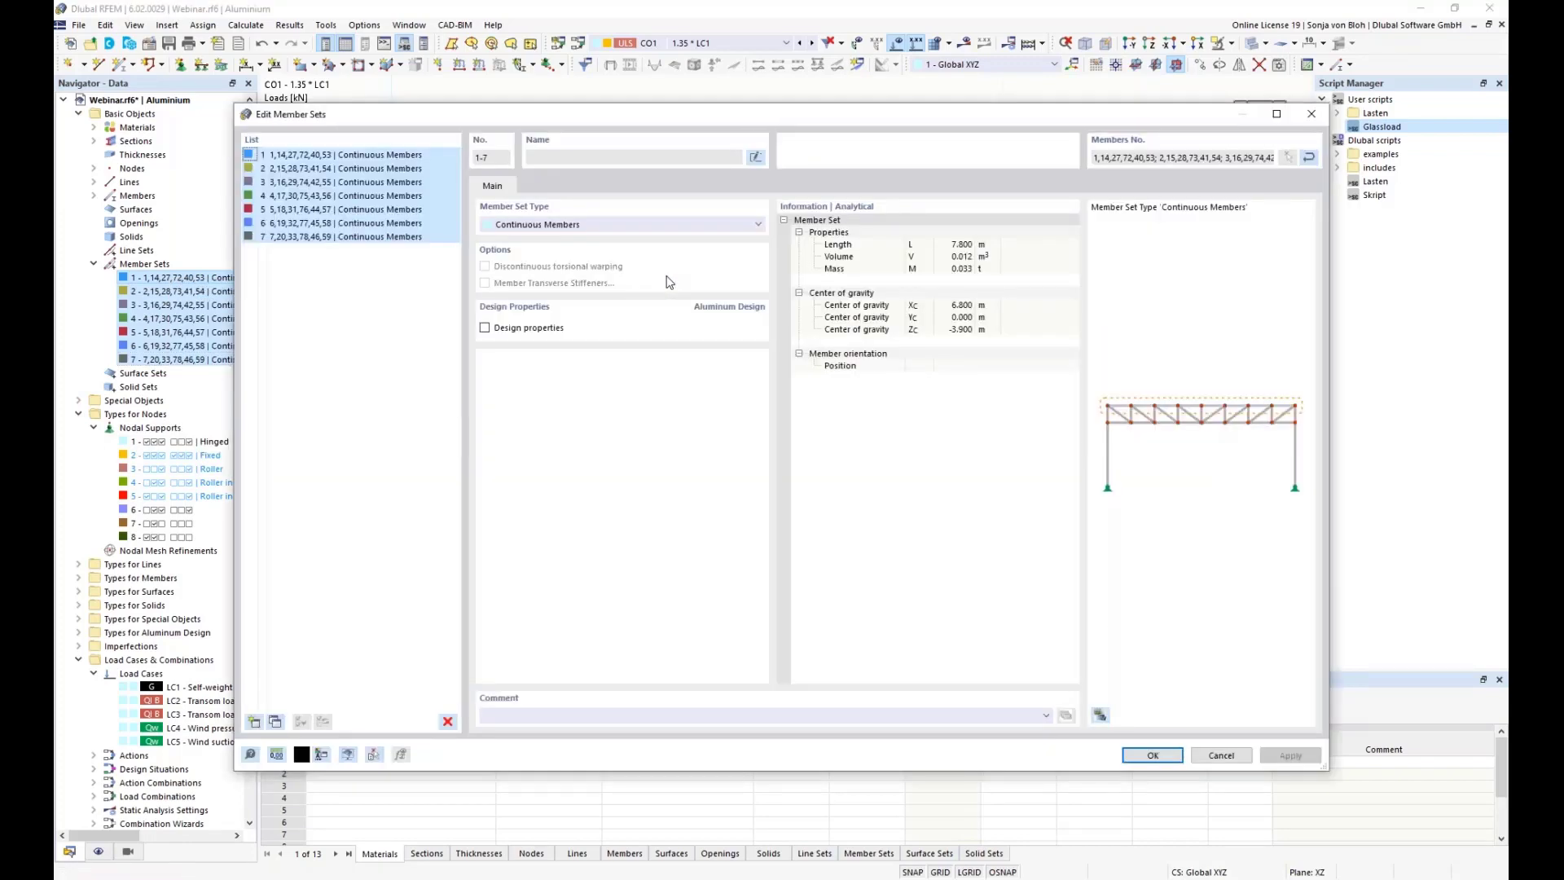
pyautogui.click(486, 328)
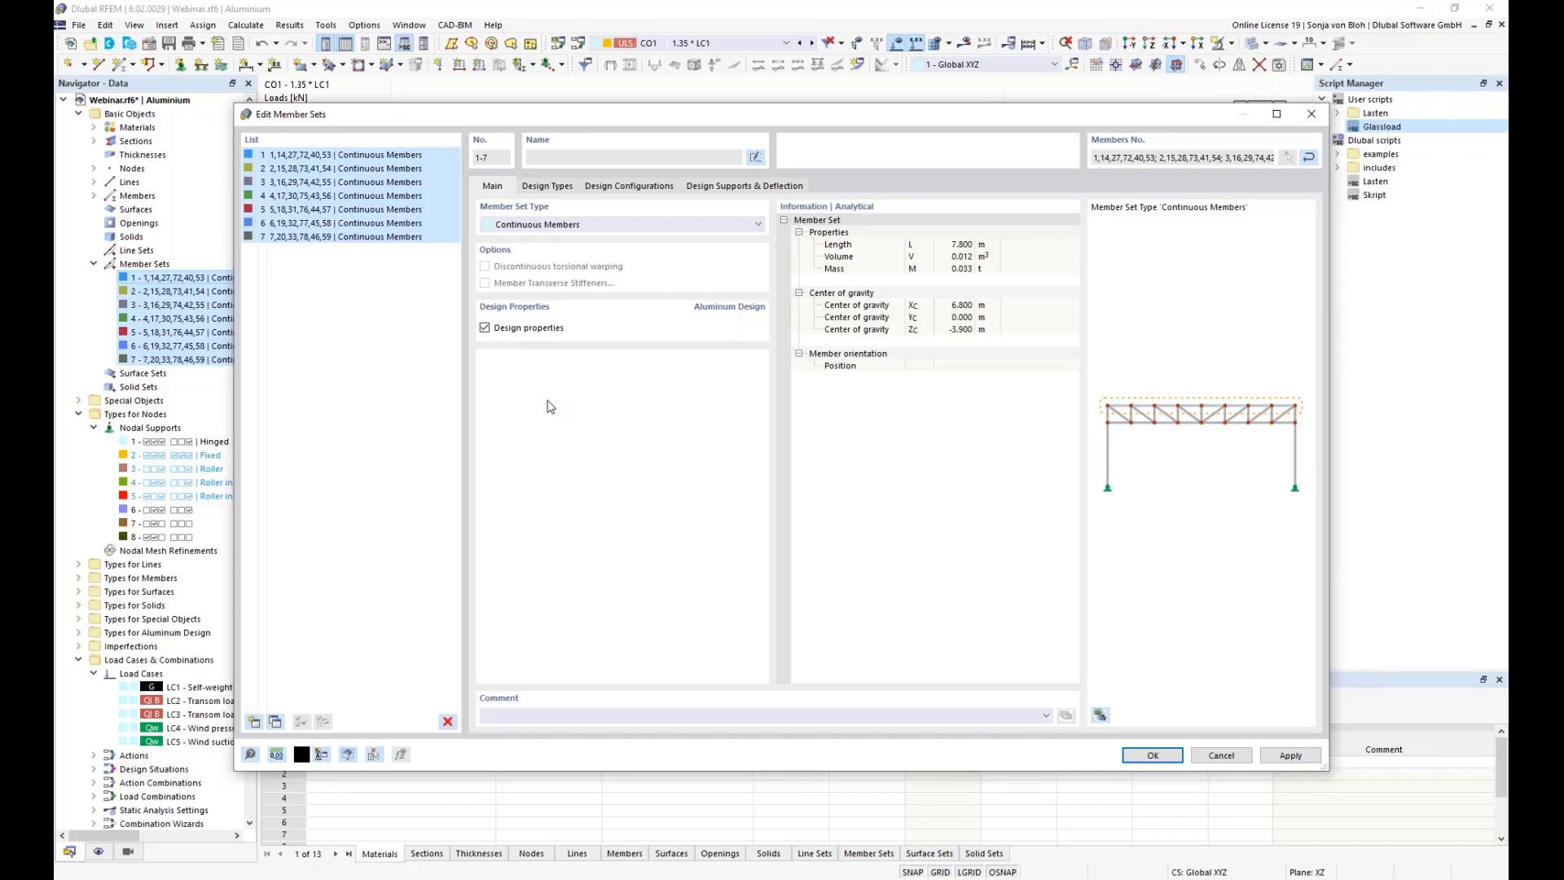
# - Deactivate the stability design in the member sets' default ultimate configuration and confirm the configuration
pyautogui.click(640, 189)
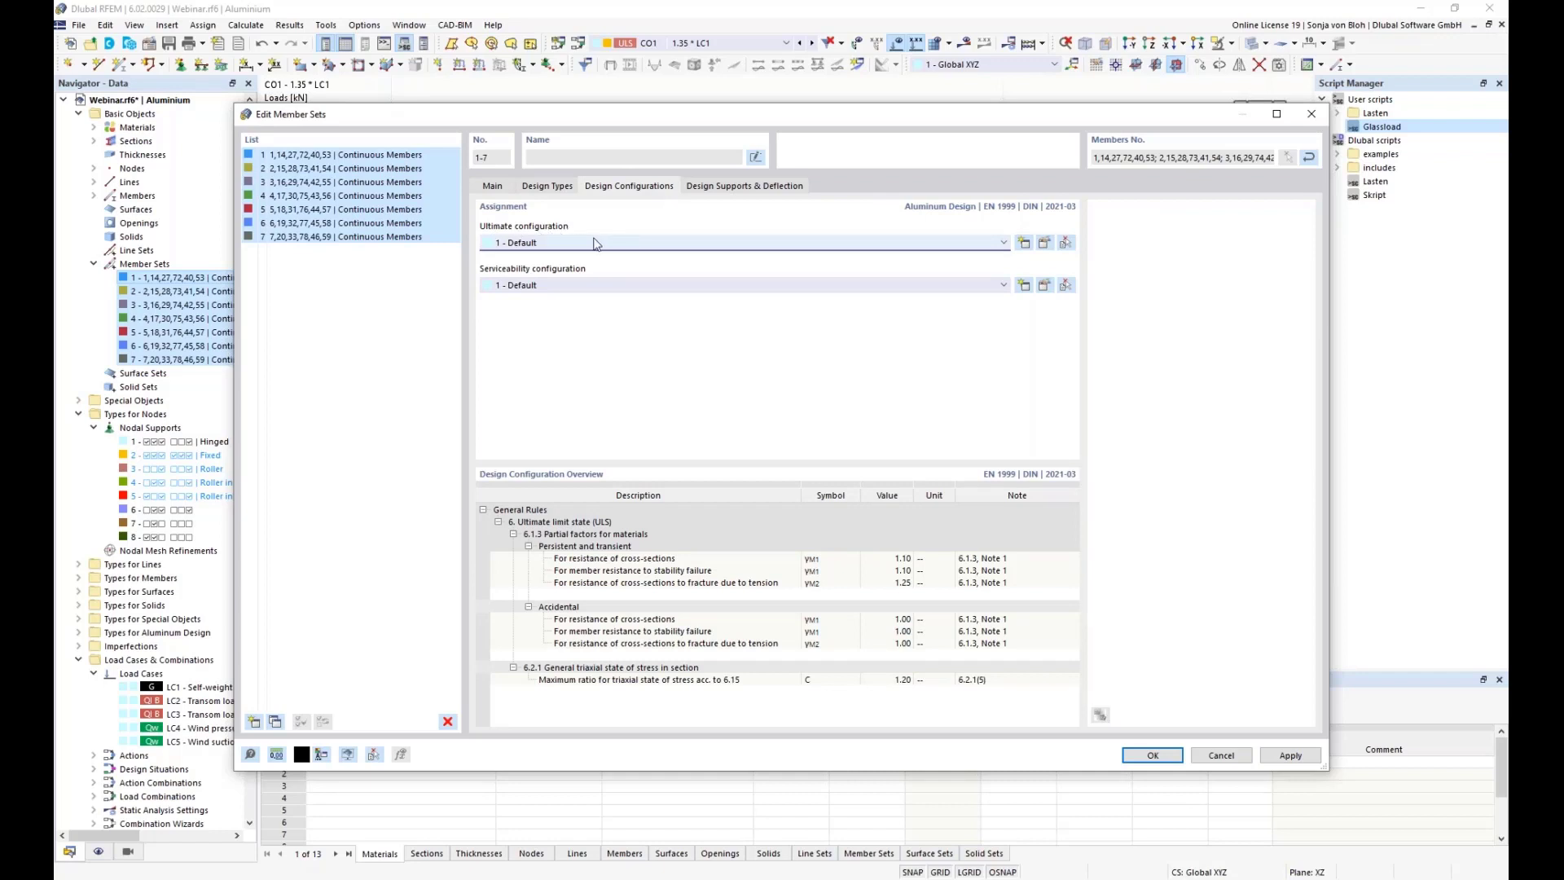
pyautogui.click(1044, 243)
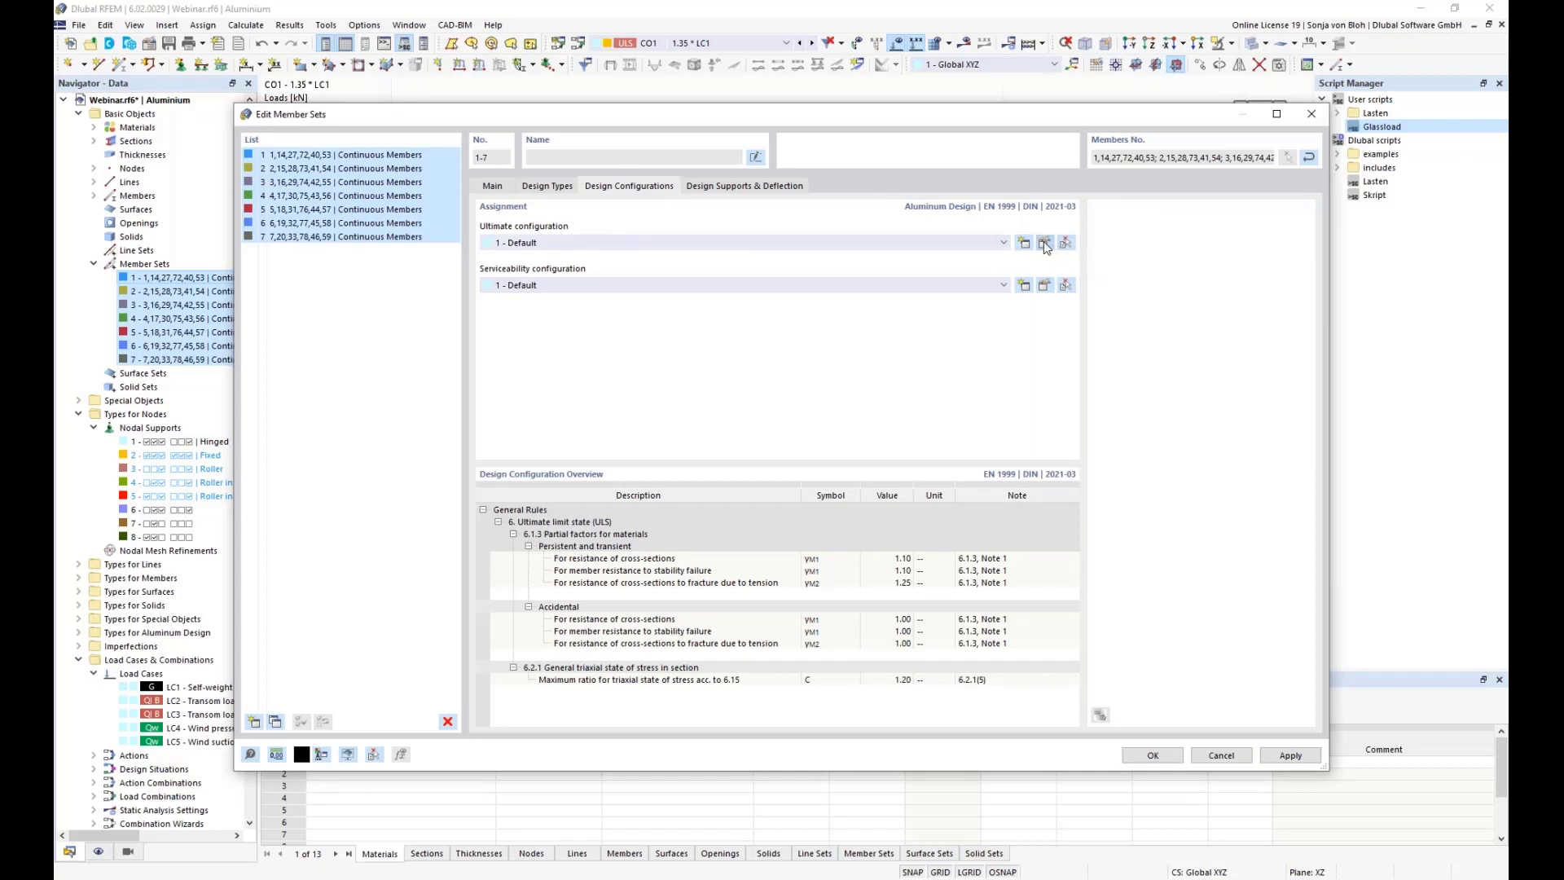
pyautogui.click(832, 511)
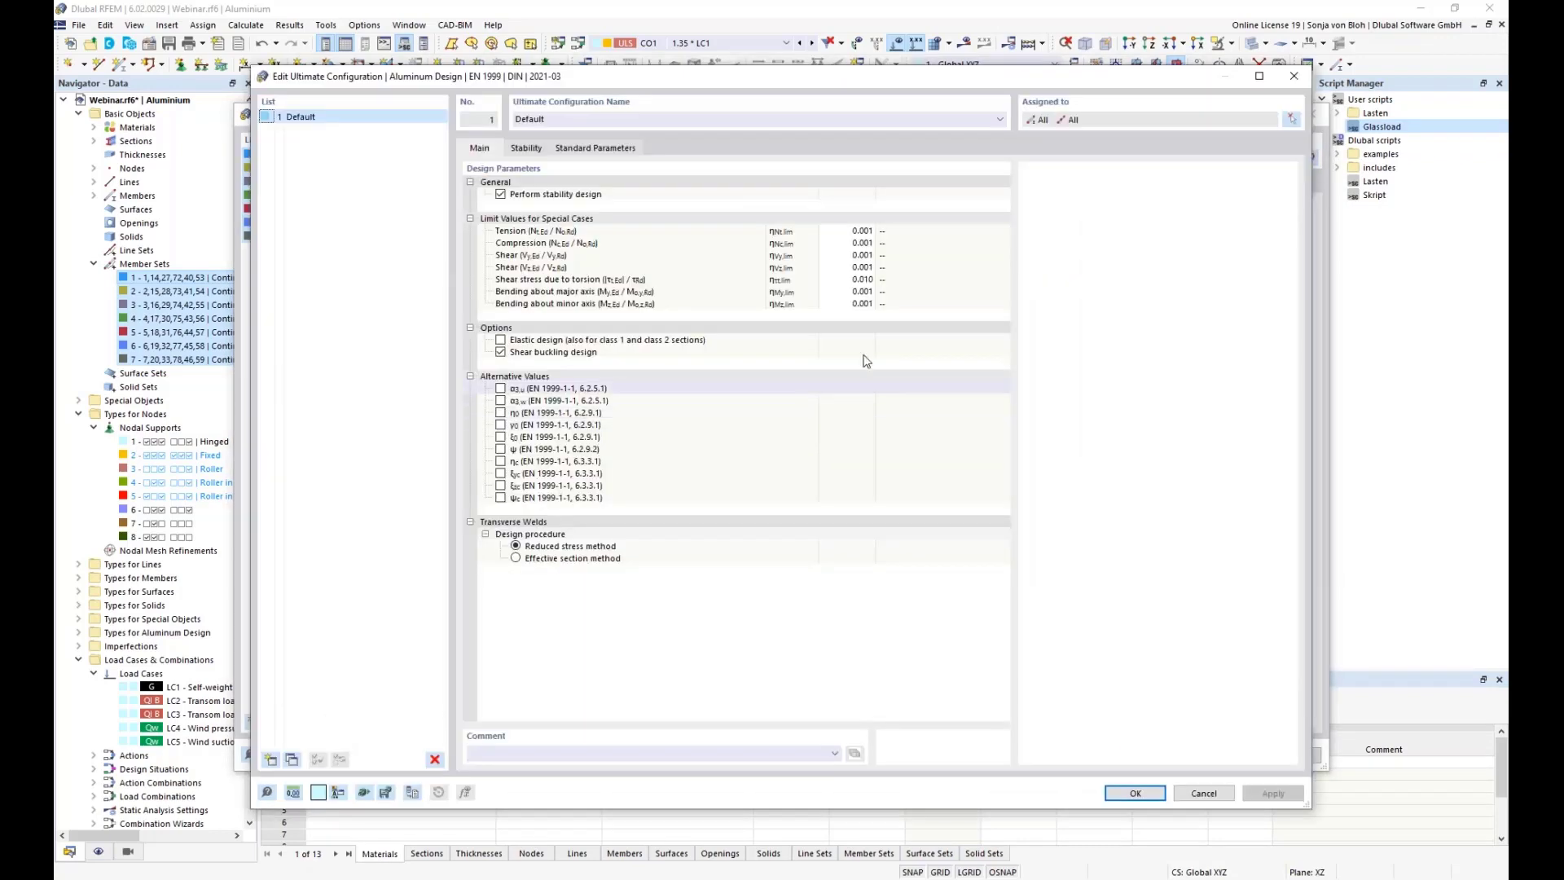
pyautogui.moveTo(621, 76); pyautogui.dragTo(732, 166)
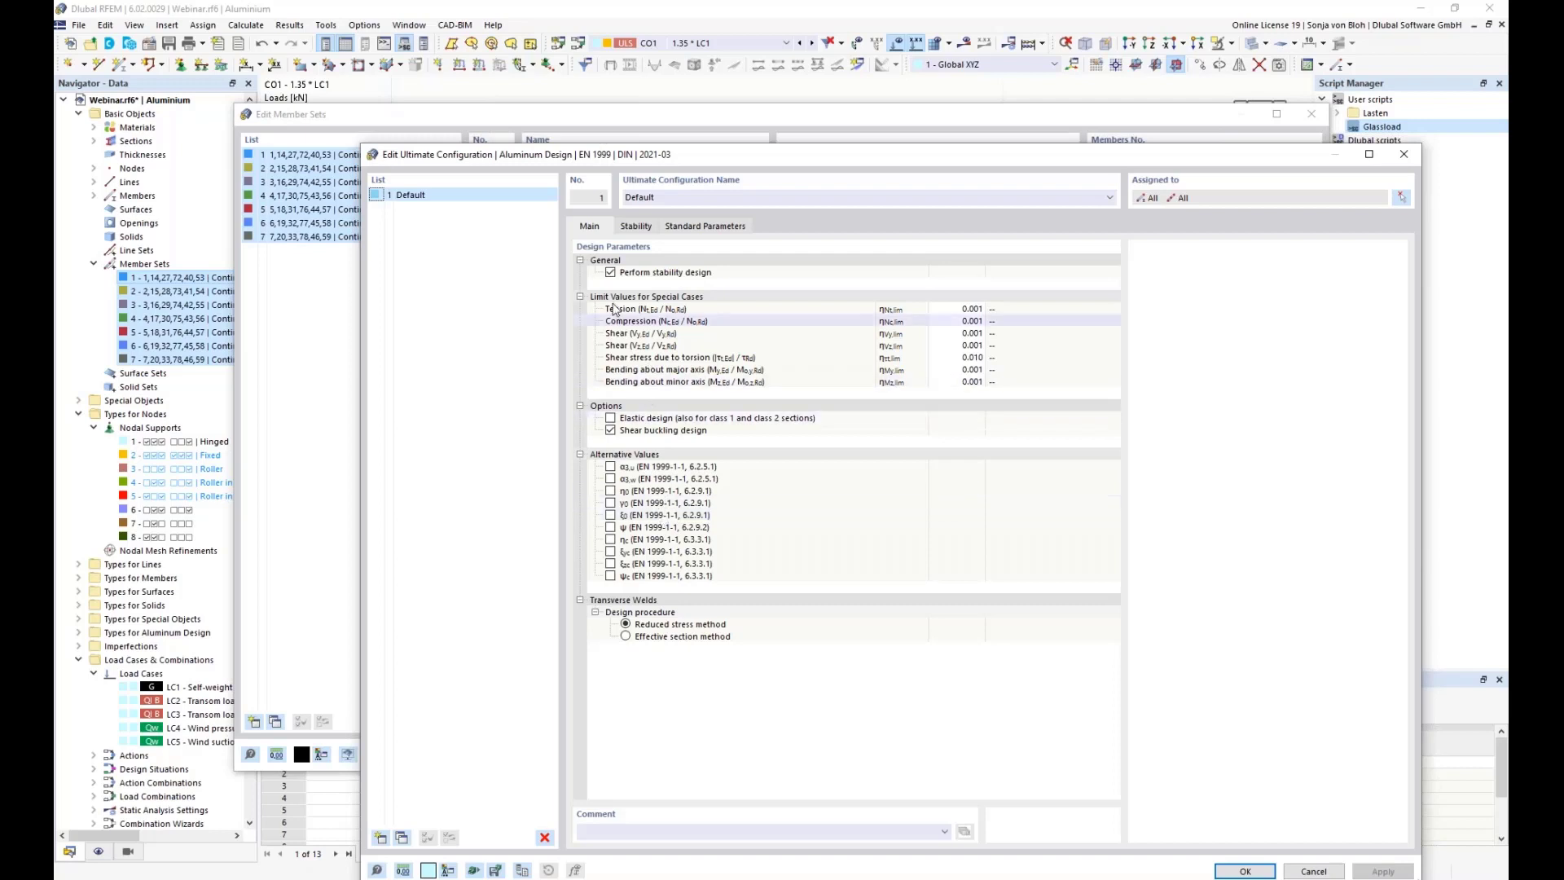
pyautogui.click(610, 272)
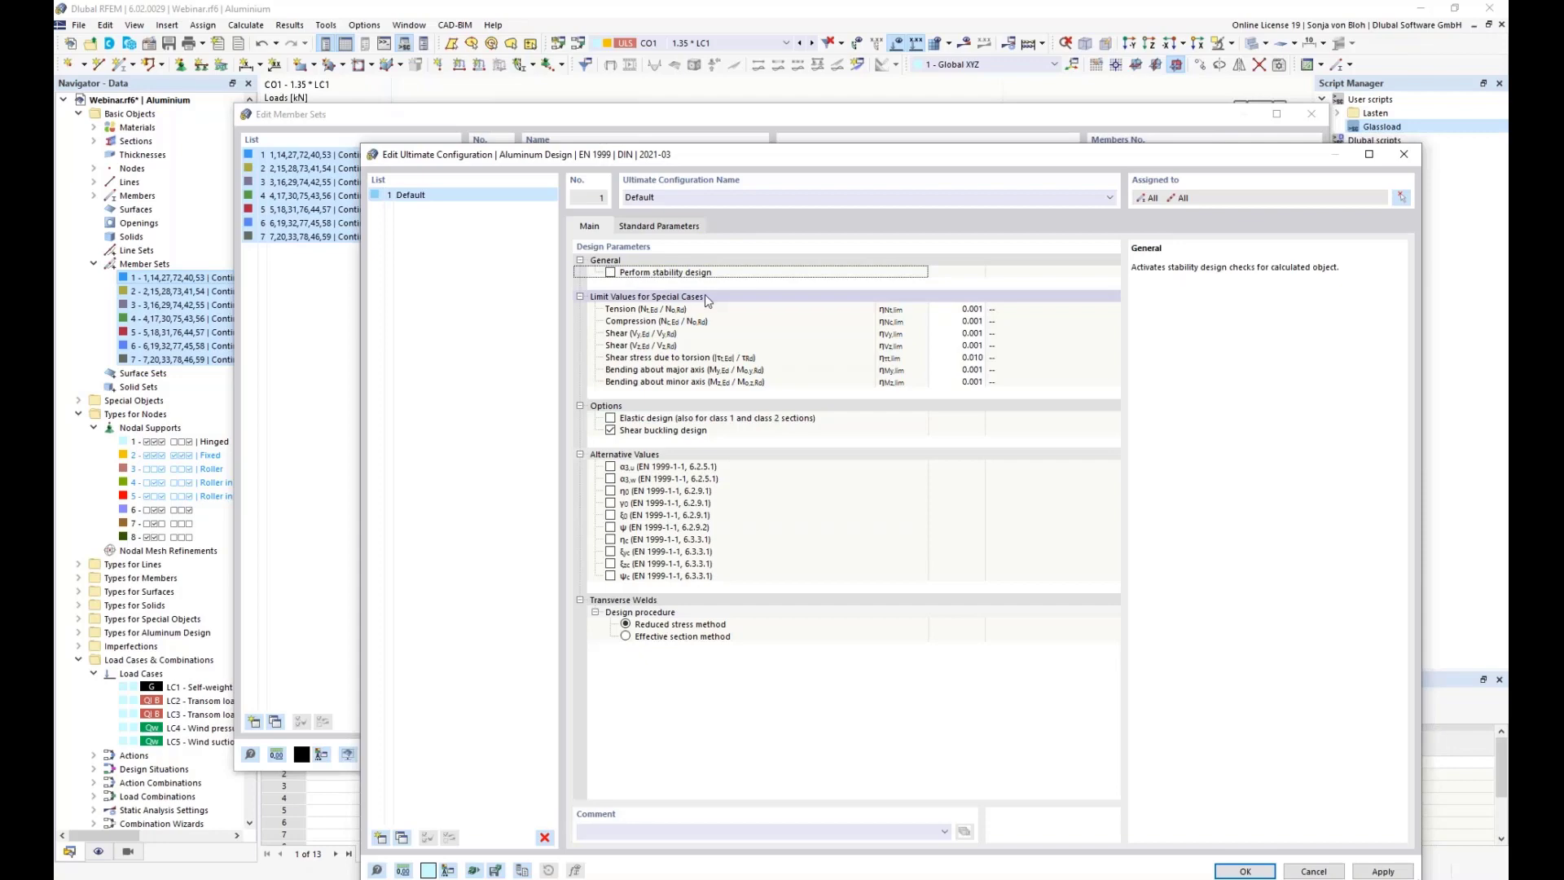
pyautogui.moveTo(693, 157); pyautogui.dragTo(649, 95)
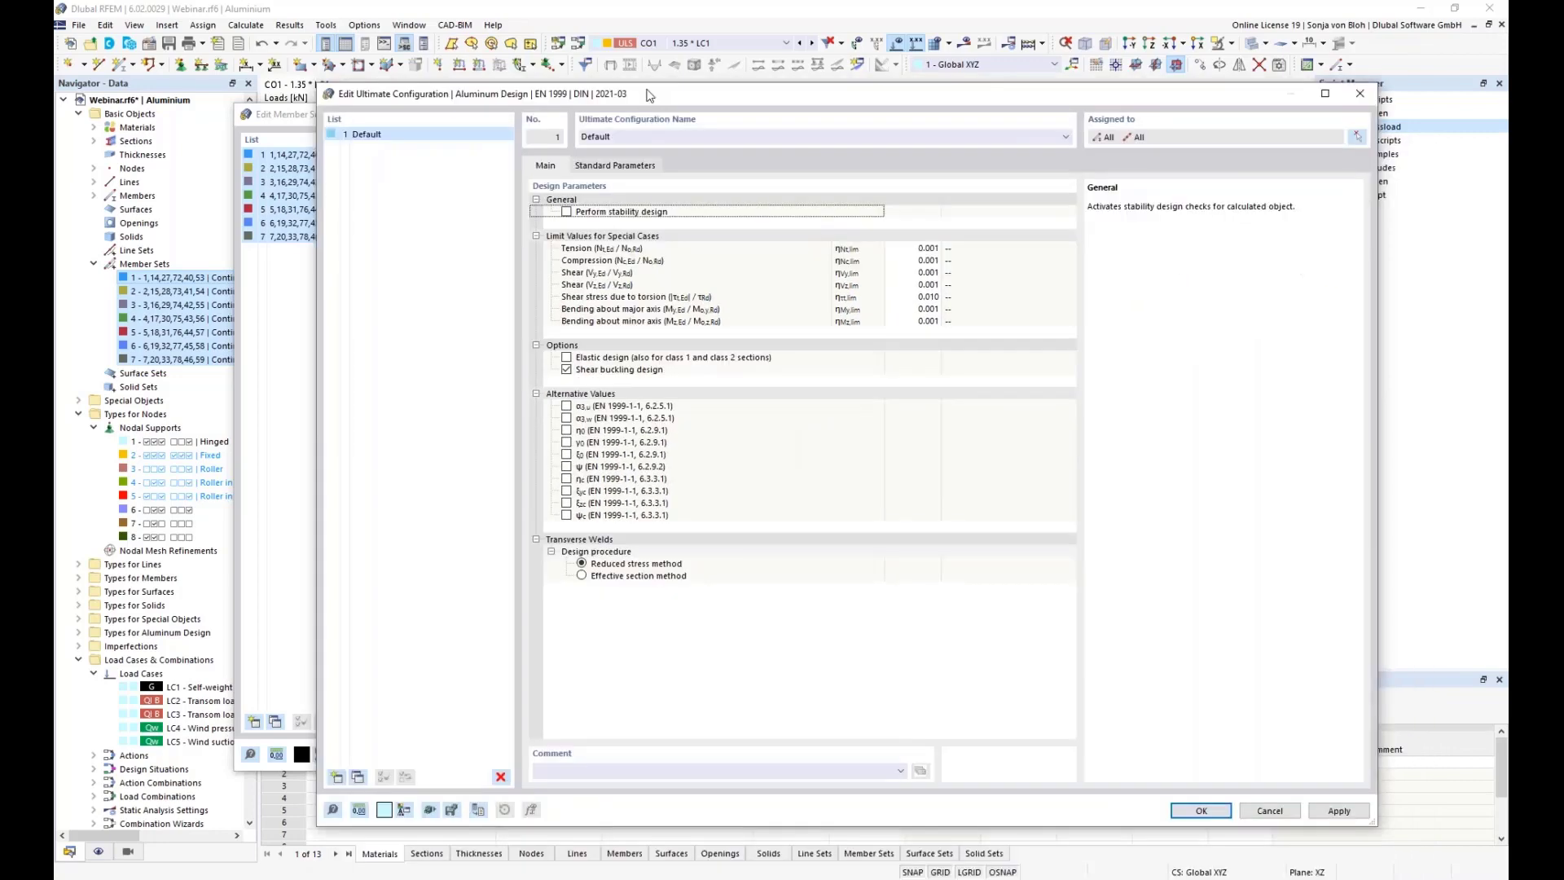
pyautogui.click(1200, 810)
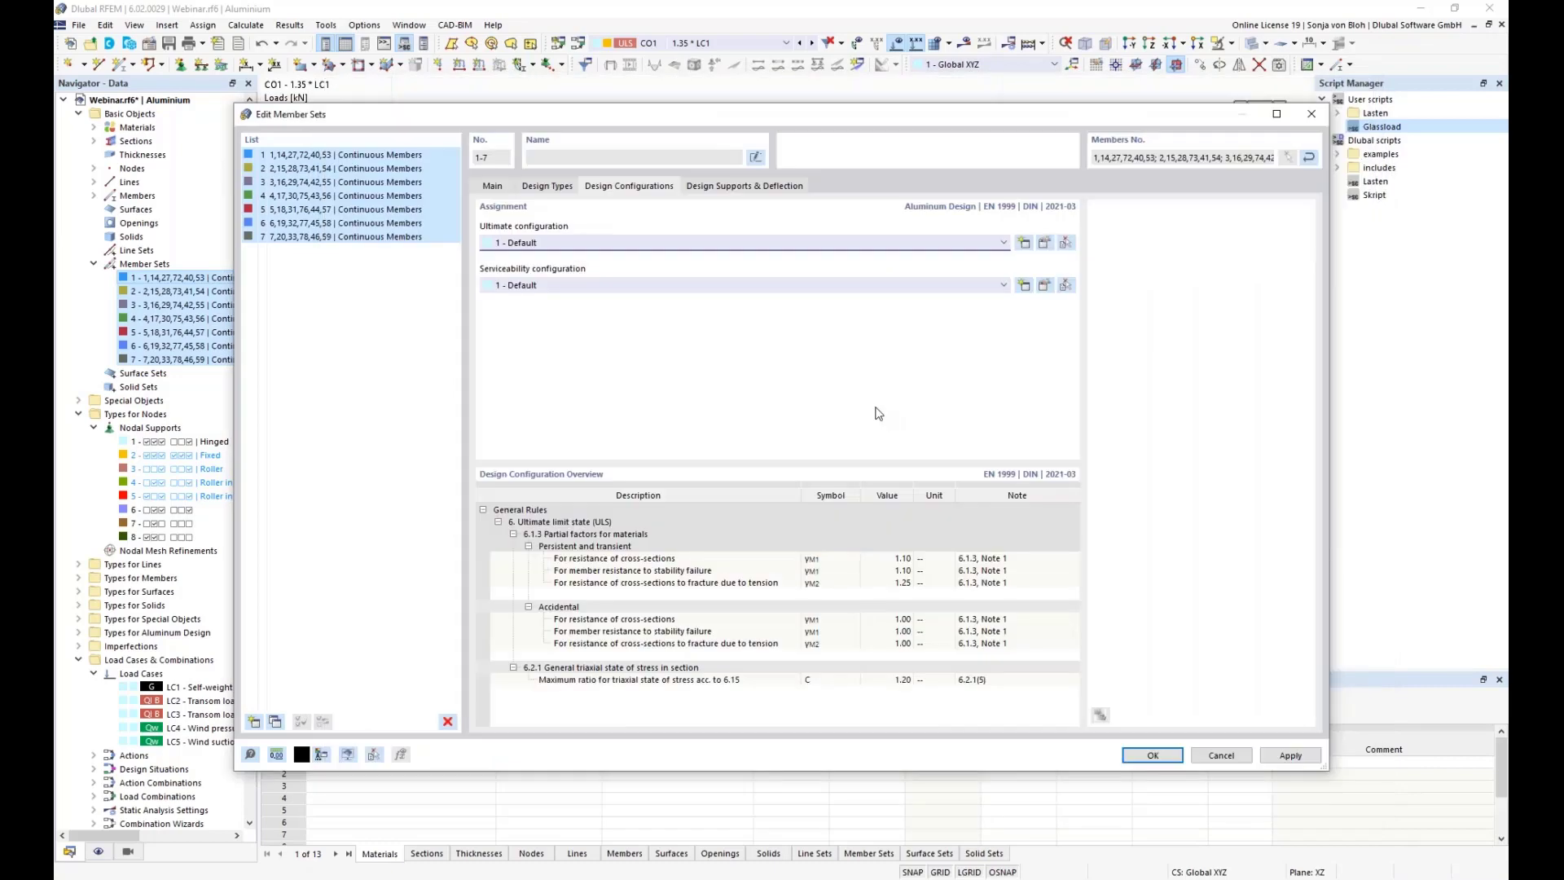
# - Set the characteristic deflection limits in the default serviceability configuration to L/200 for beams and Lc/100 for cantilevers
pyautogui.click(1044, 286)
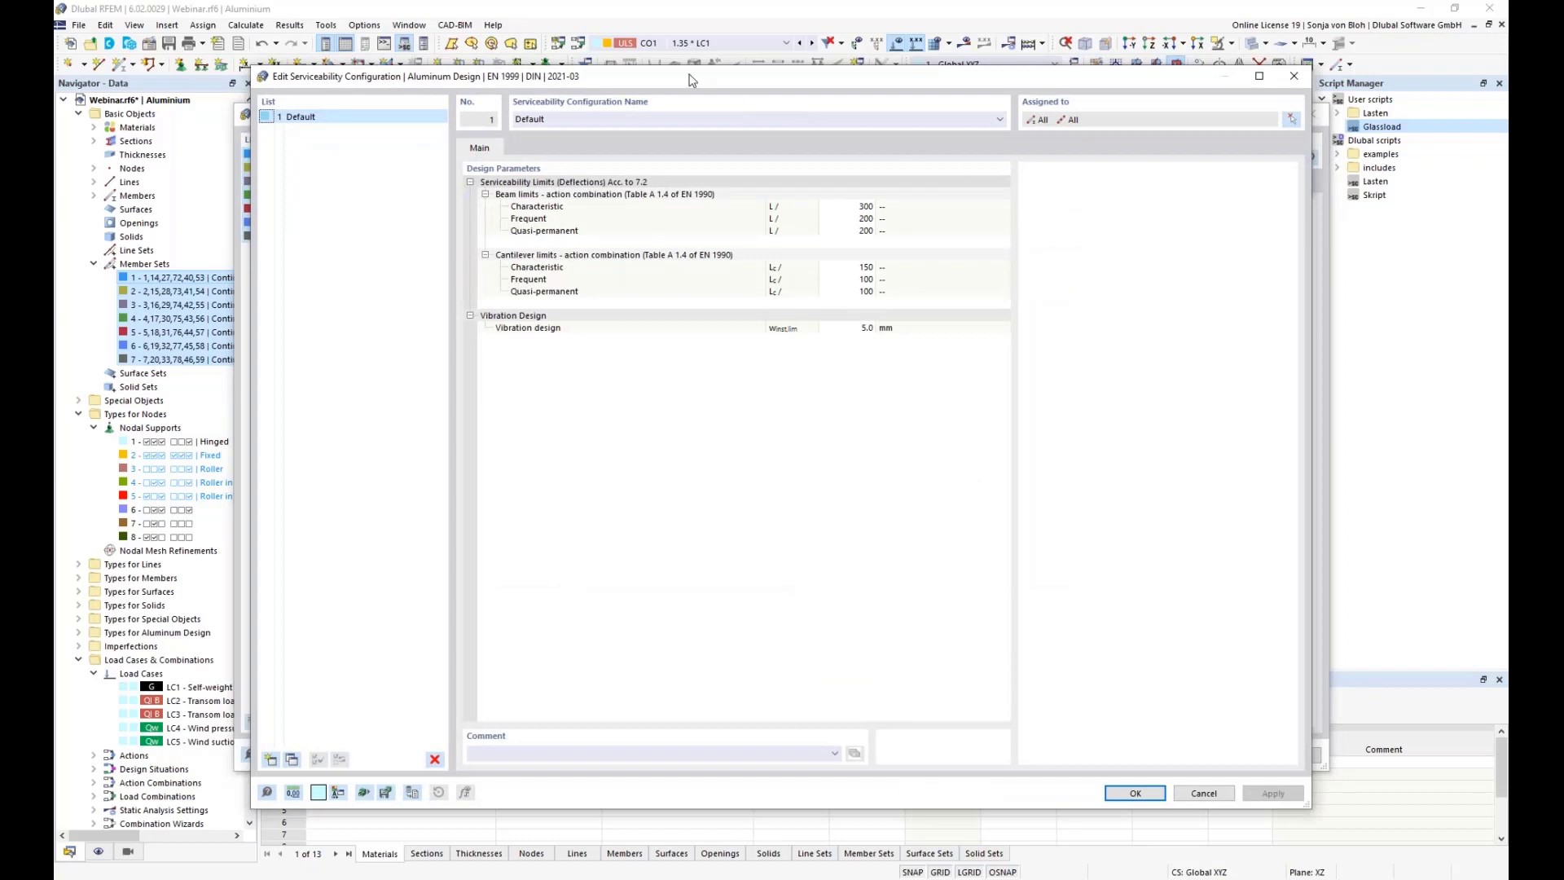
pyautogui.moveTo(693, 80); pyautogui.dragTo(719, 158)
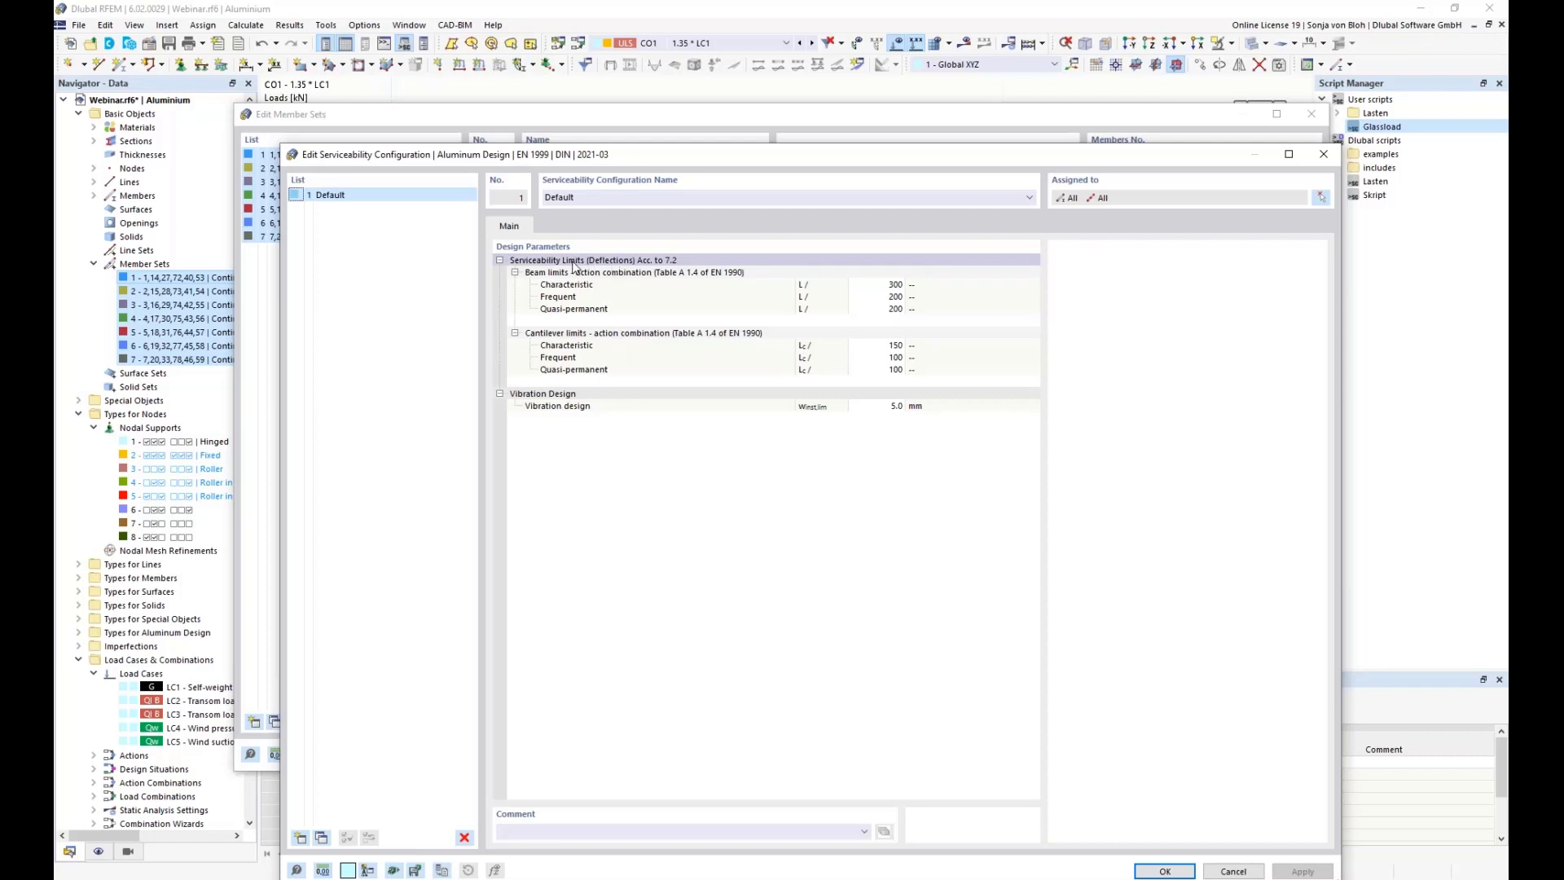
pyautogui.click(683, 259)
pyautogui.click(688, 300)
pyautogui.click(689, 312)
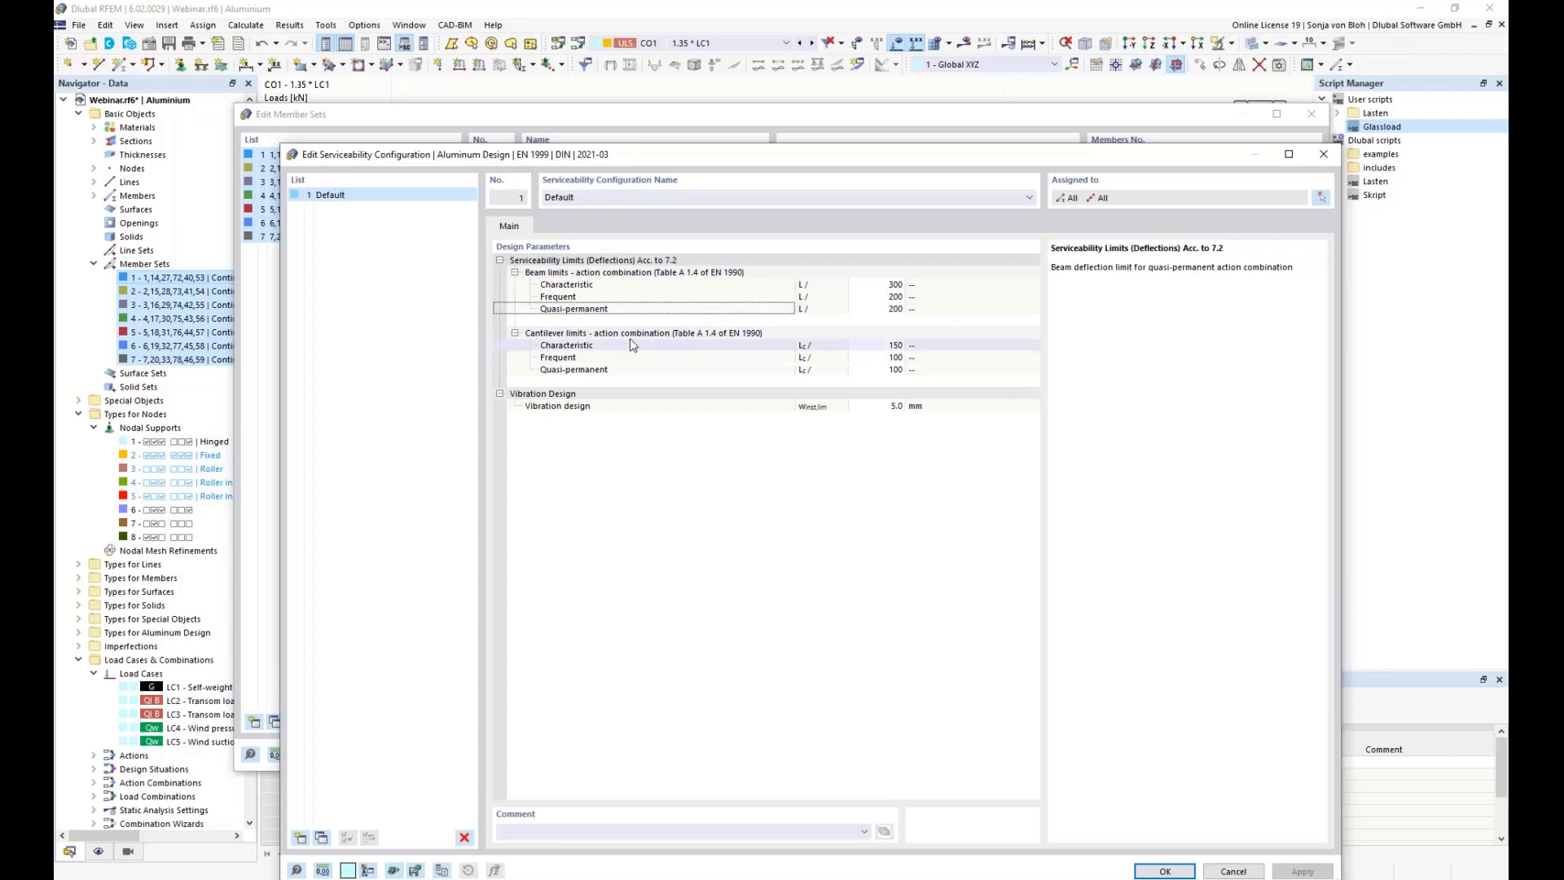
pyautogui.click(617, 370)
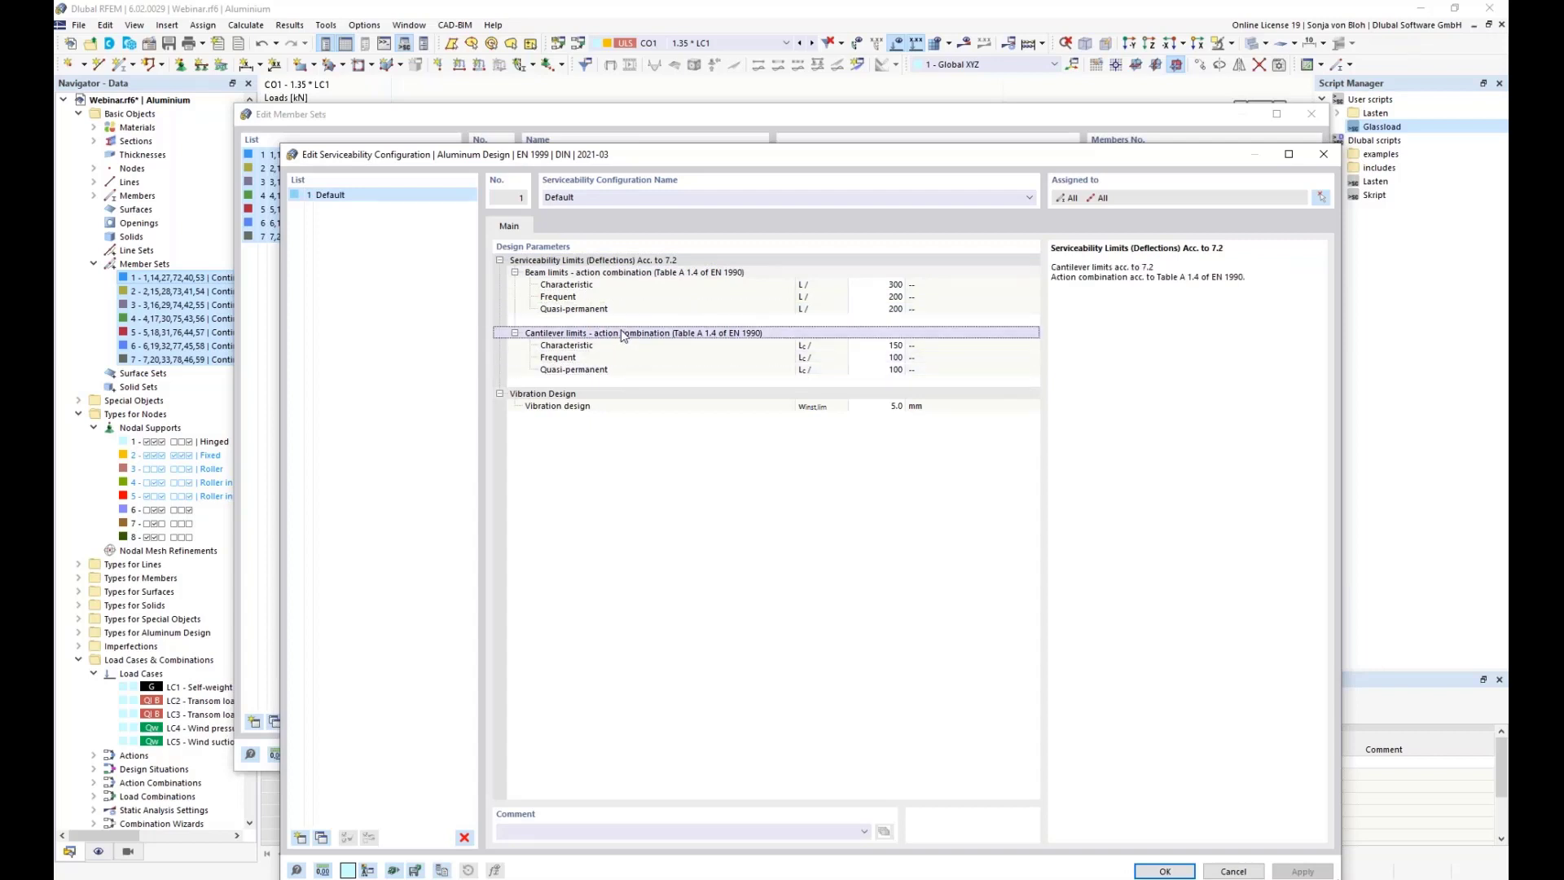
pyautogui.click(630, 331)
pyautogui.click(883, 284)
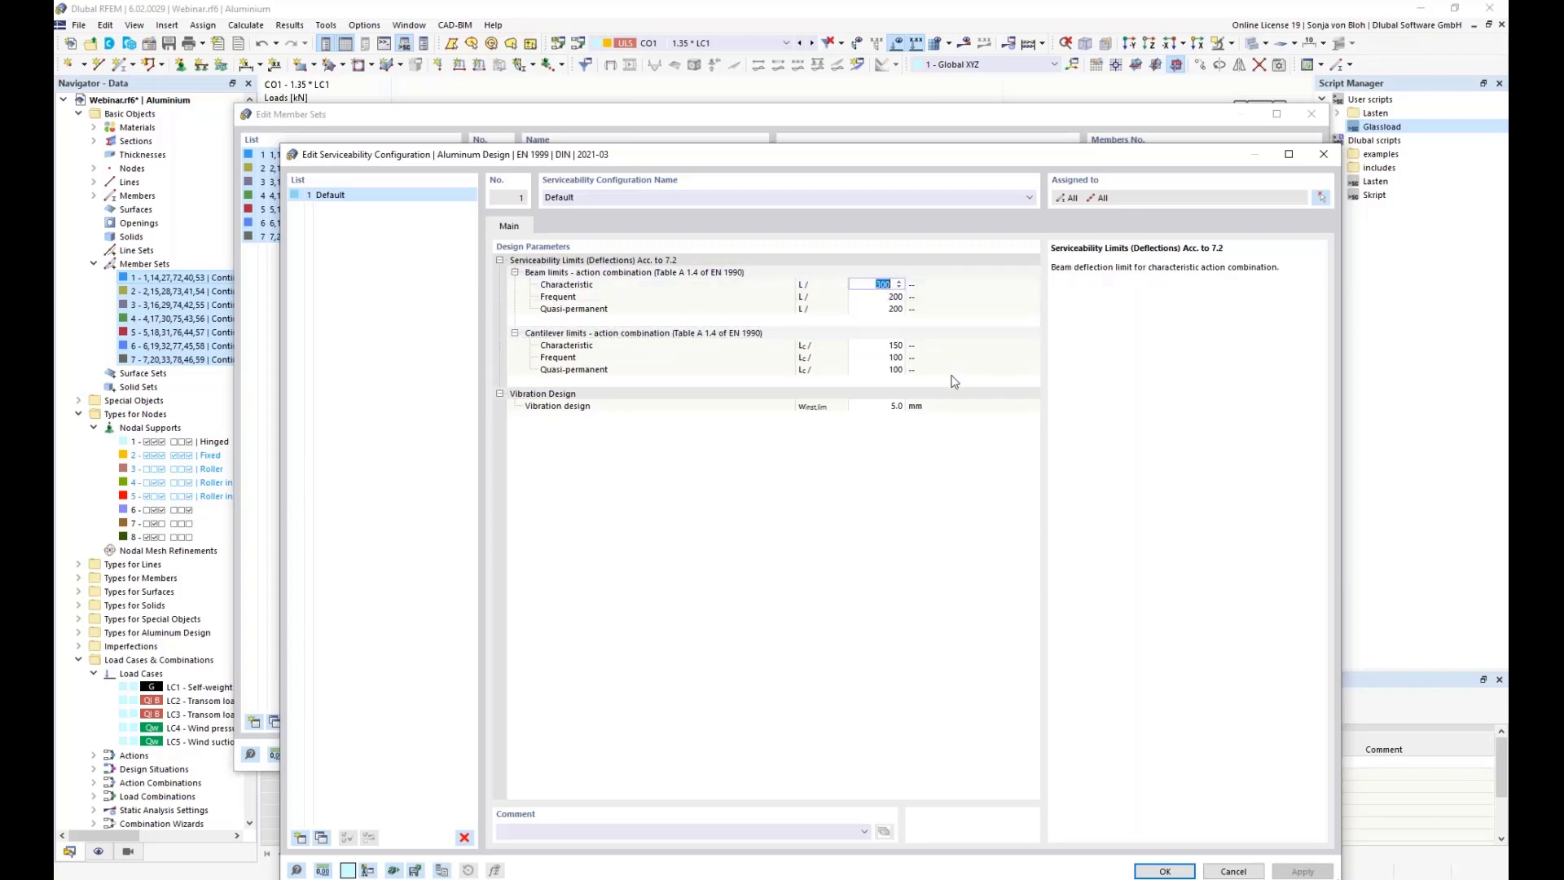
pyautogui.write('200')
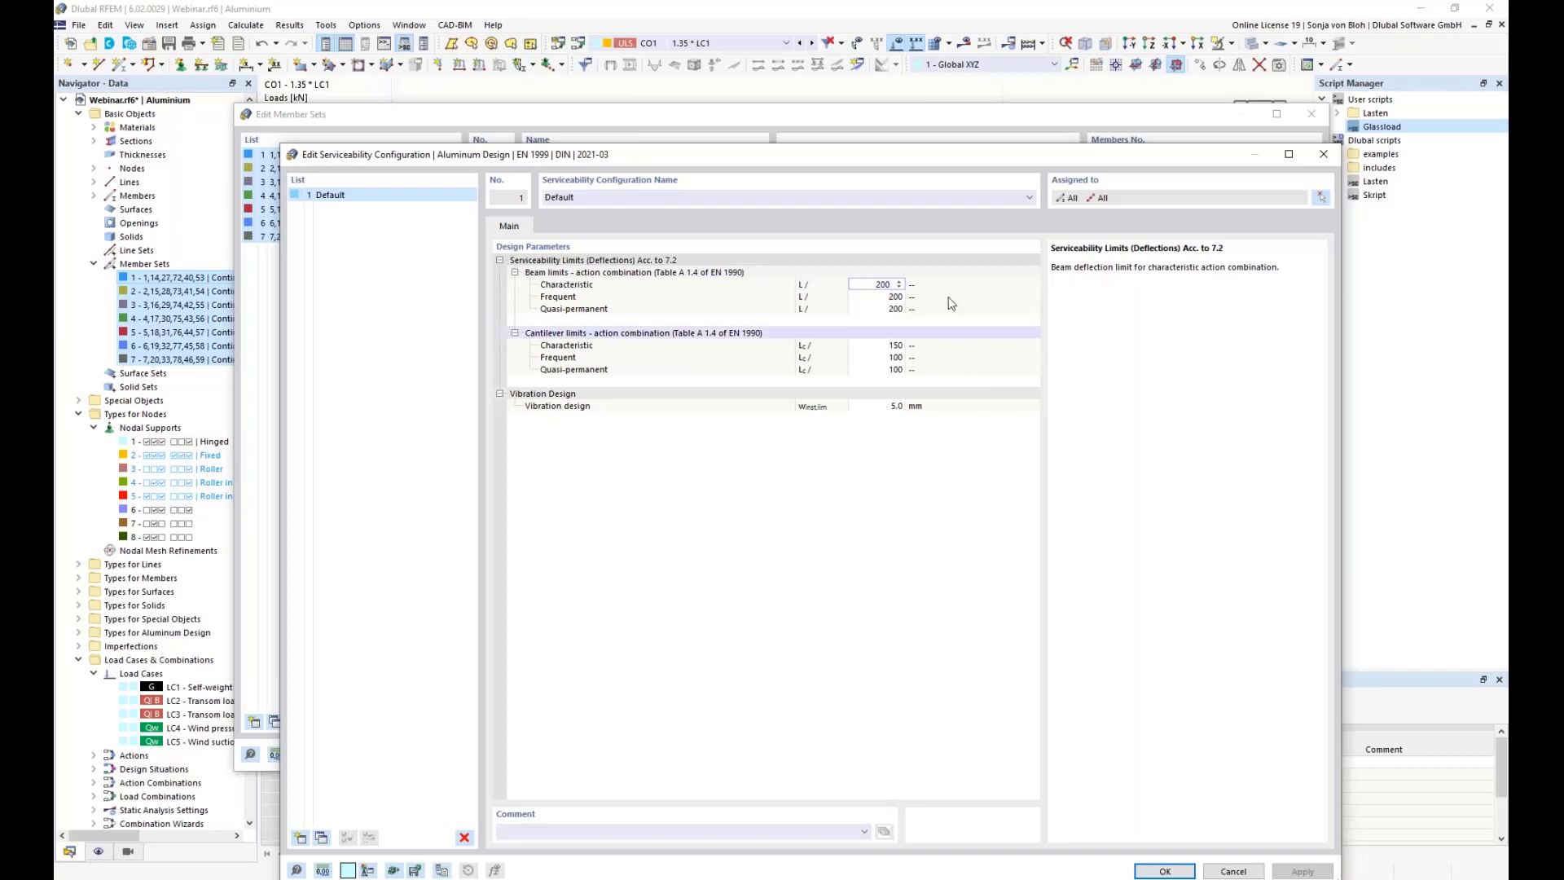
pyautogui.click(628, 204)
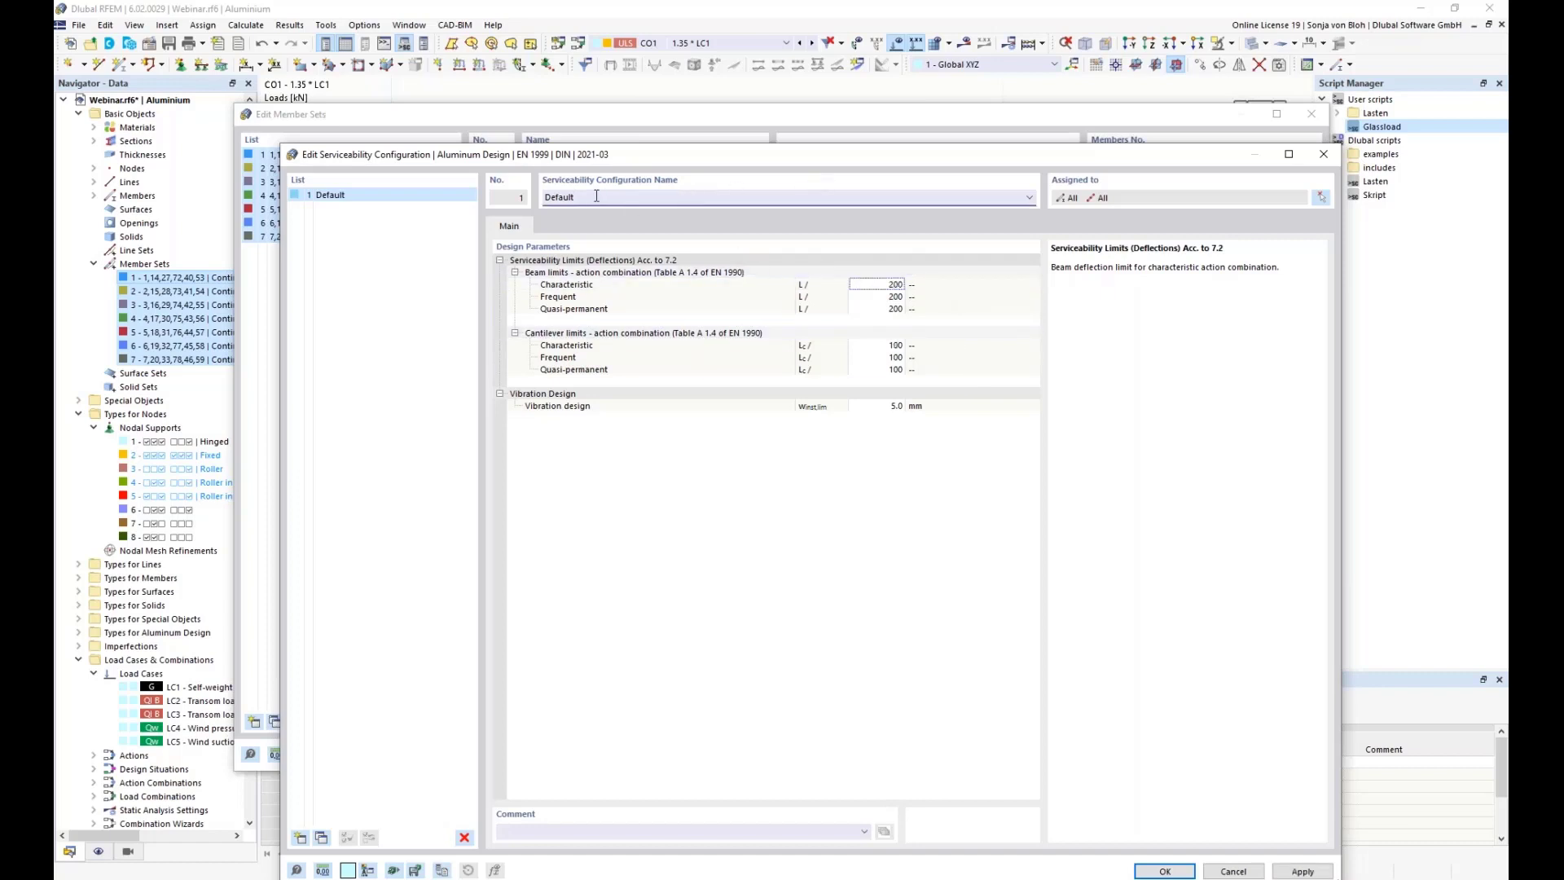
# - Rename the default serviceability configuration as "Span length <= 3000 mm"
pyautogui.moveTo(601, 197); pyautogui.dragTo(496, 196)
pyautogui.write('Span d')
pyautogui.press('BackSpace')
pyautogui.write('length <= 3000 mm')
# - Add a second serviceability configuration named "Span length 3000 mm < L < 7500 mm" and confirm the configurations
pyautogui.click(299, 838)
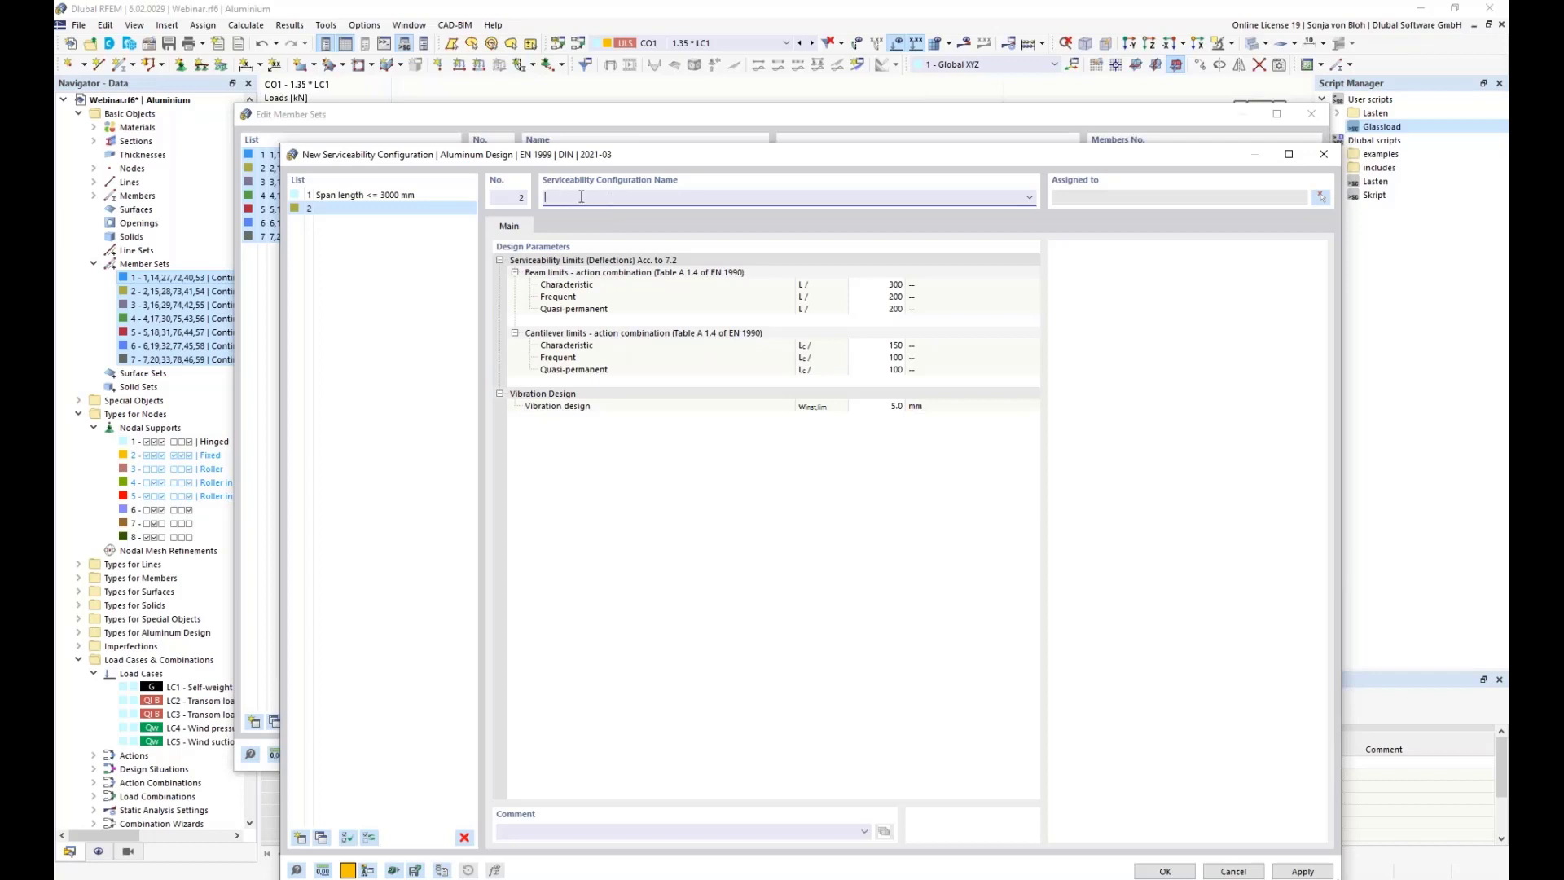
pyautogui.write('Span length 3000 mm < L < 7500 mm')
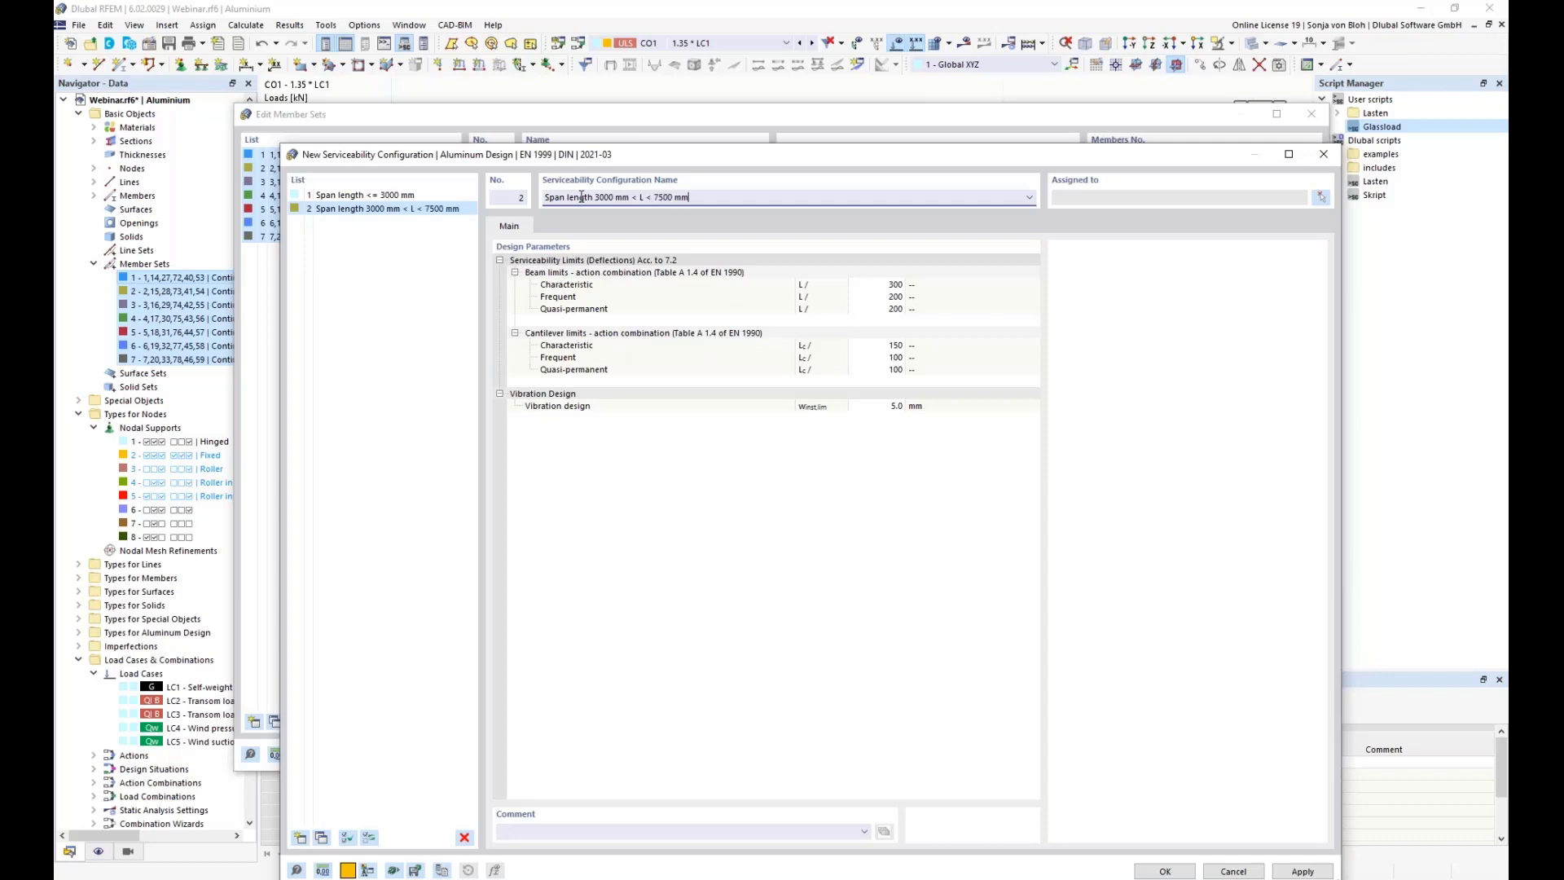
pyautogui.click(886, 284)
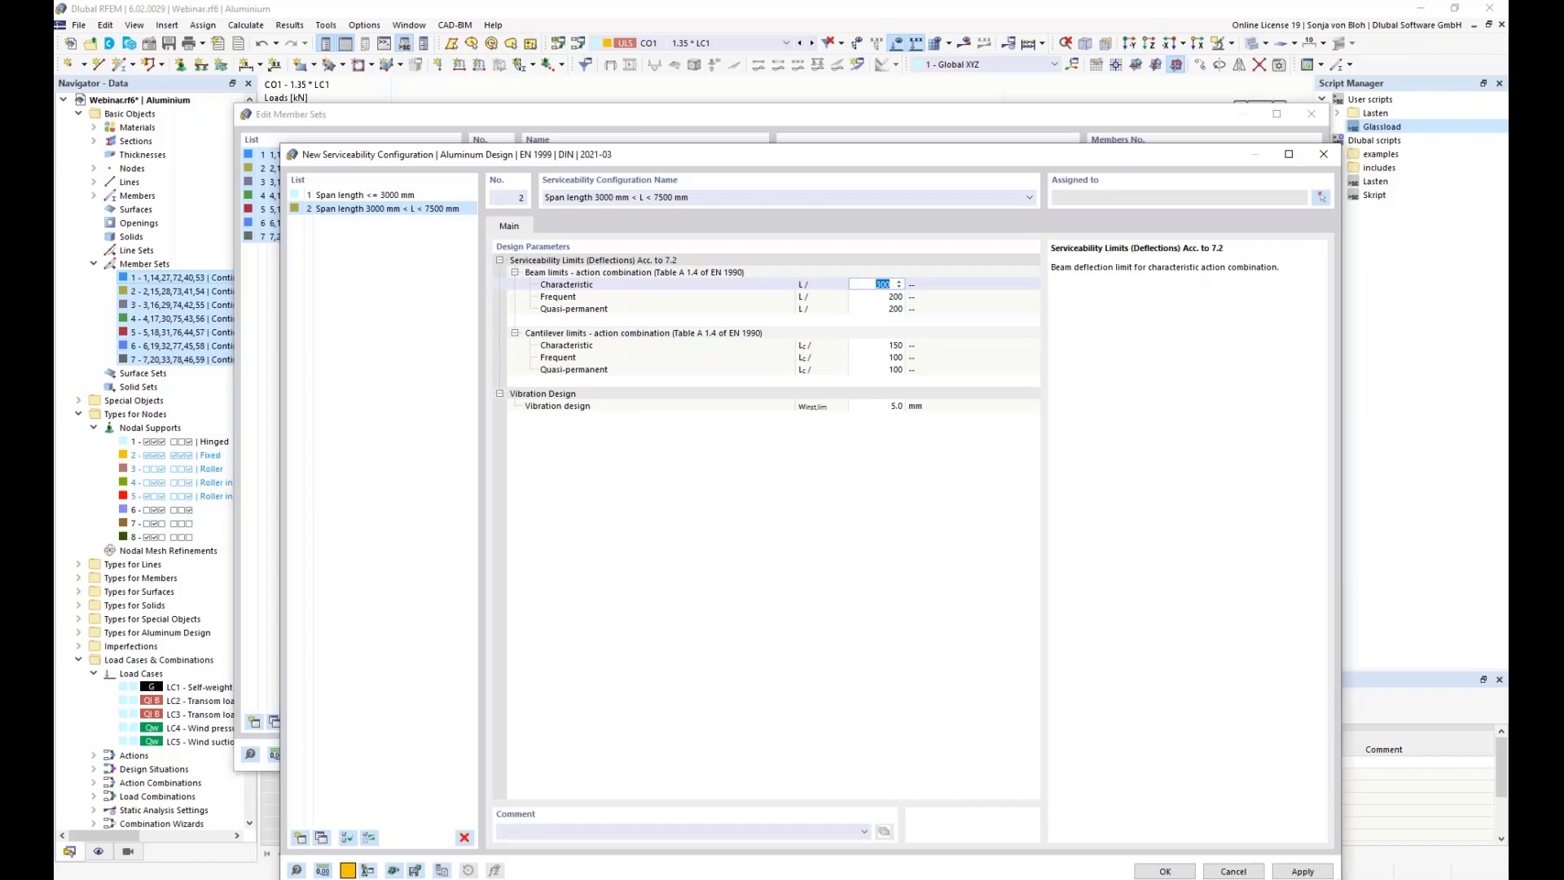
pyautogui.click(1165, 871)
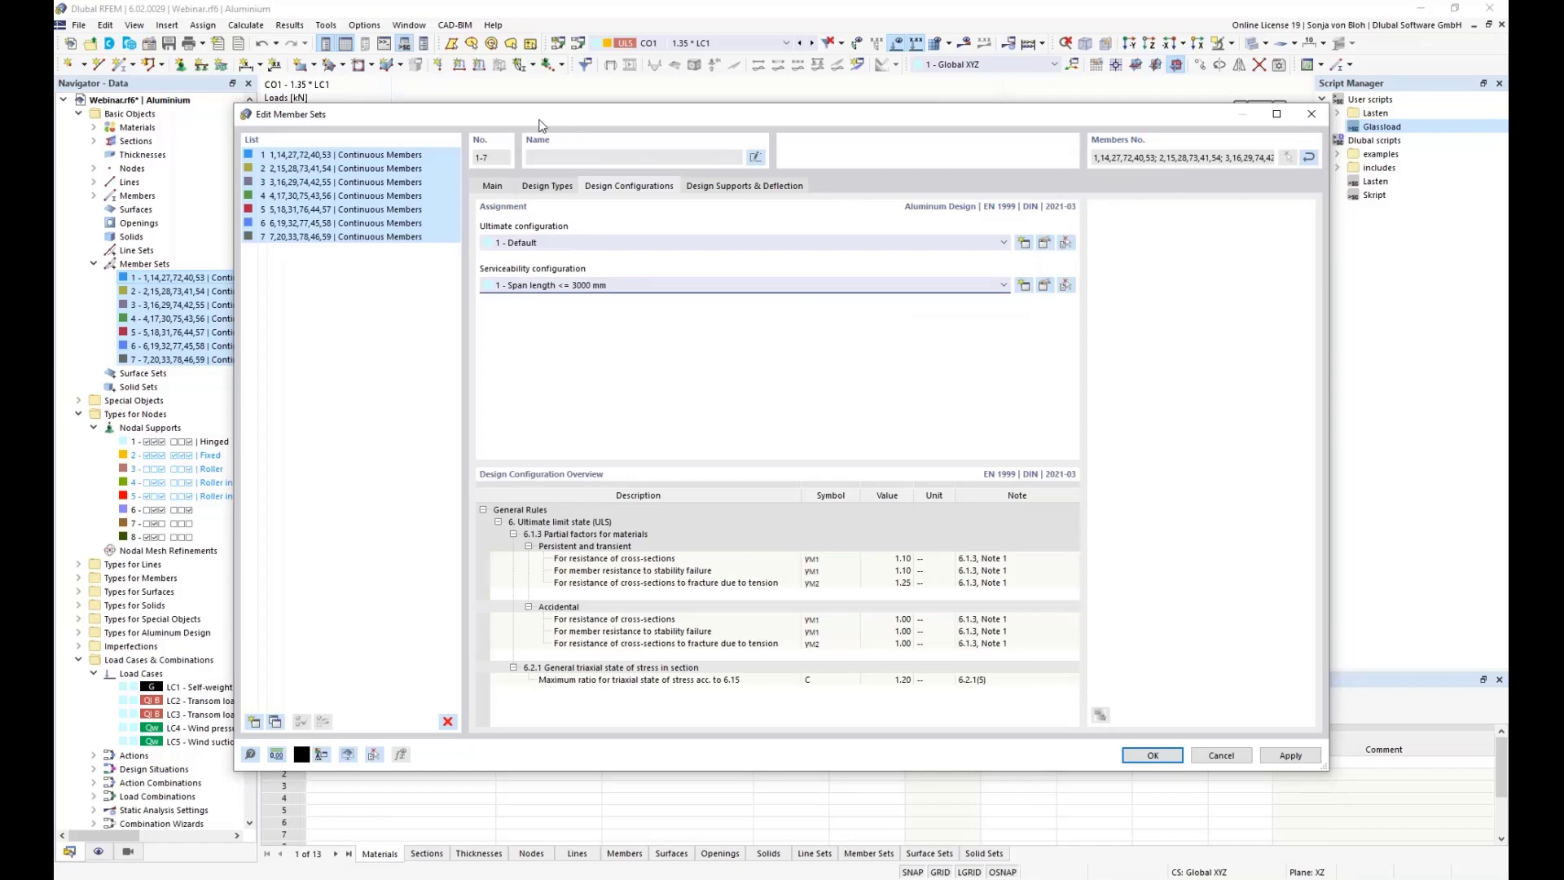
# - Assign the serviceability configuration for span lengths between 3000 and 7500 mm to all seven member sets
pyautogui.moveTo(535, 115); pyautogui.dragTo(794, 101)
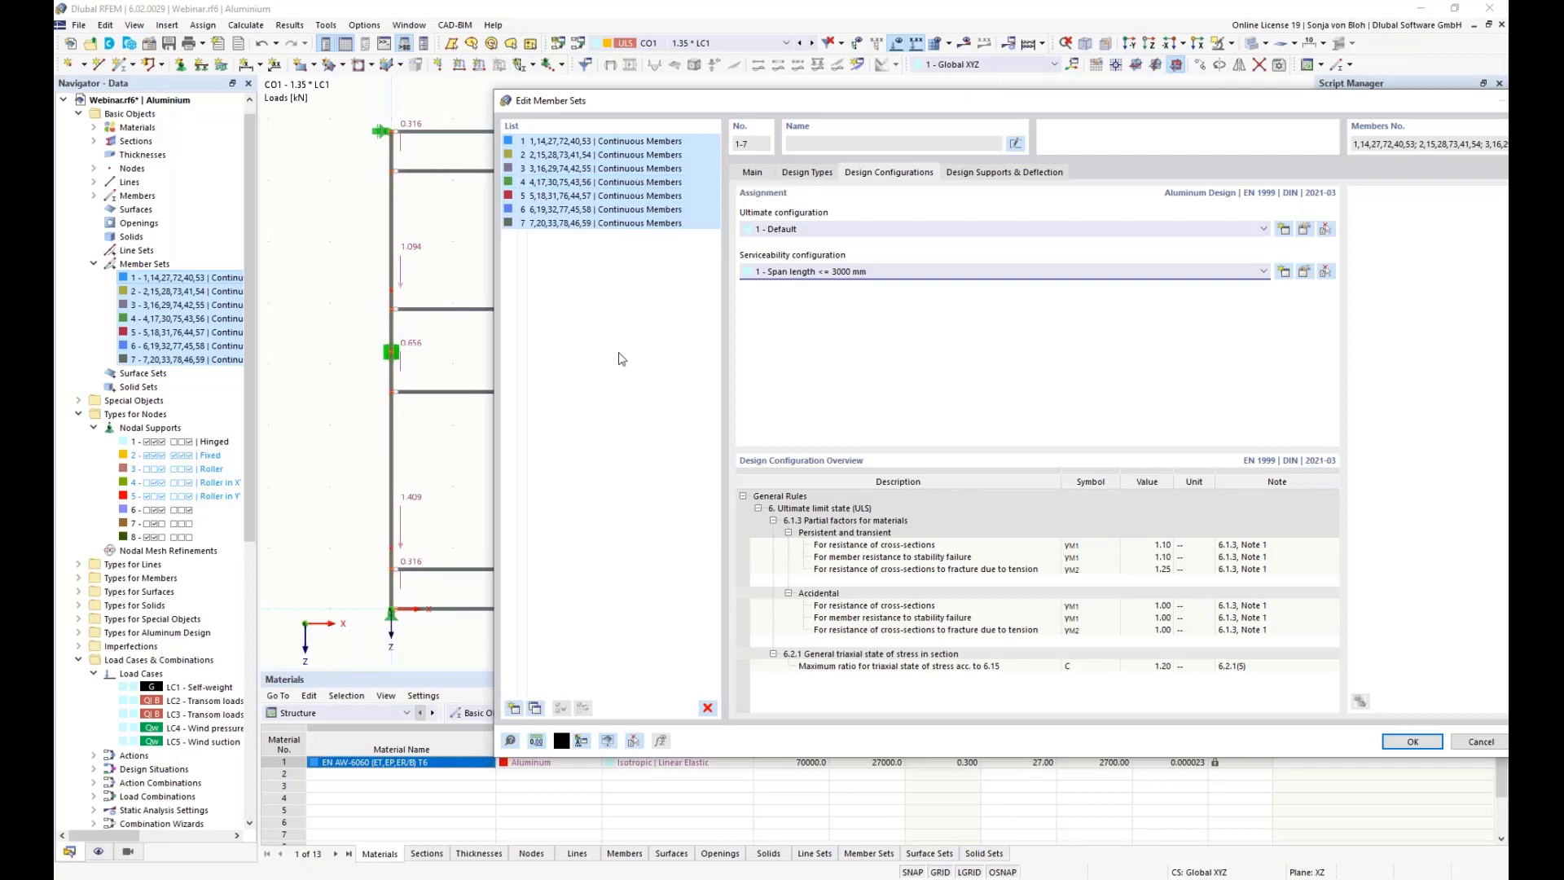
pyautogui.click(887, 272)
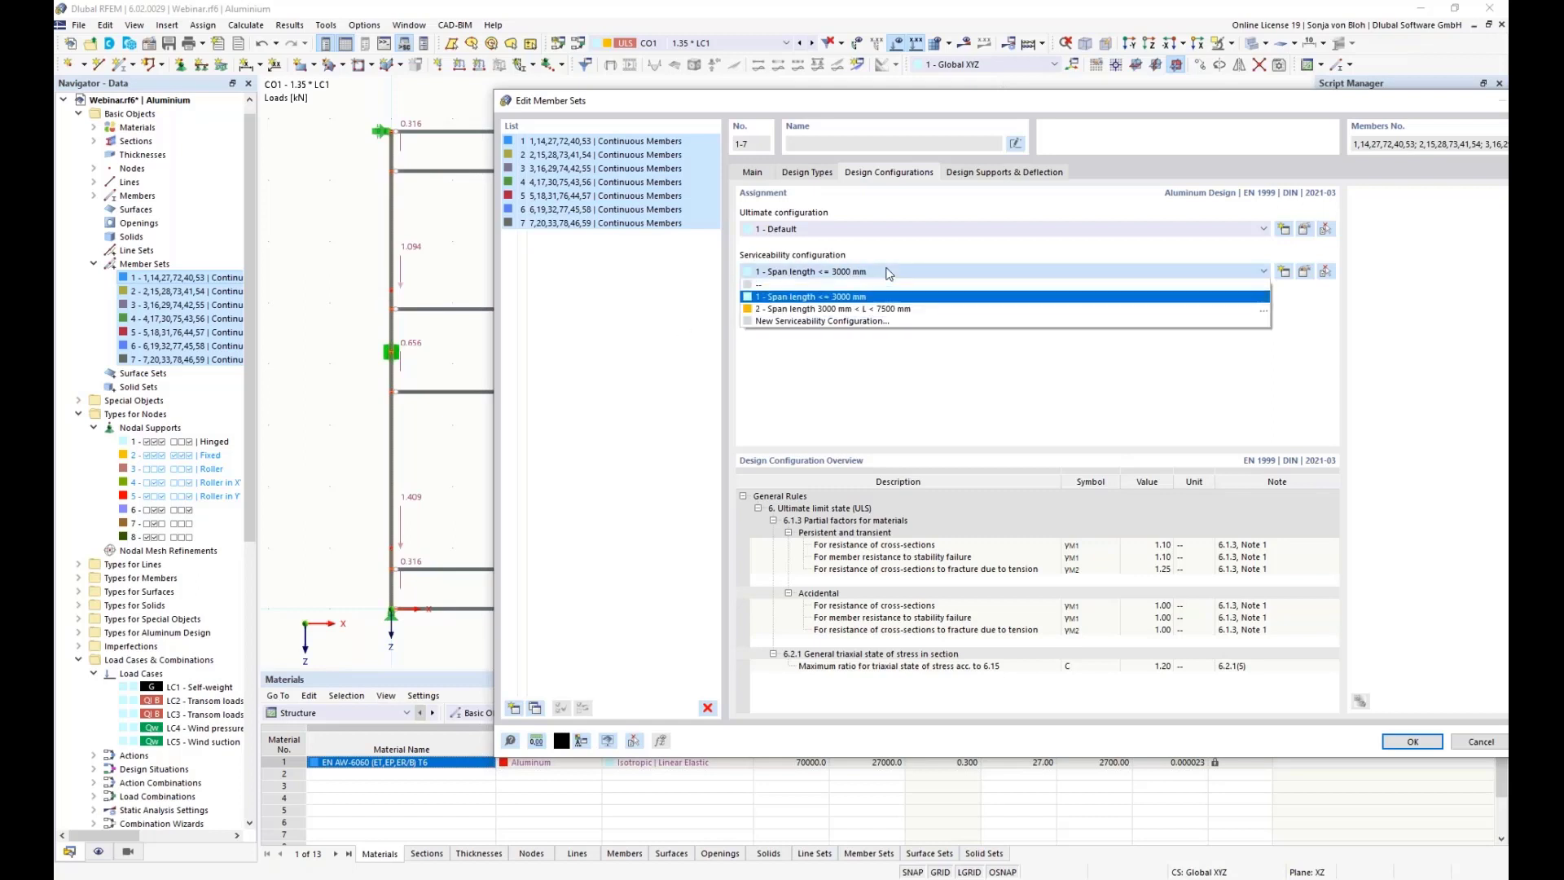
pyautogui.click(813, 309)
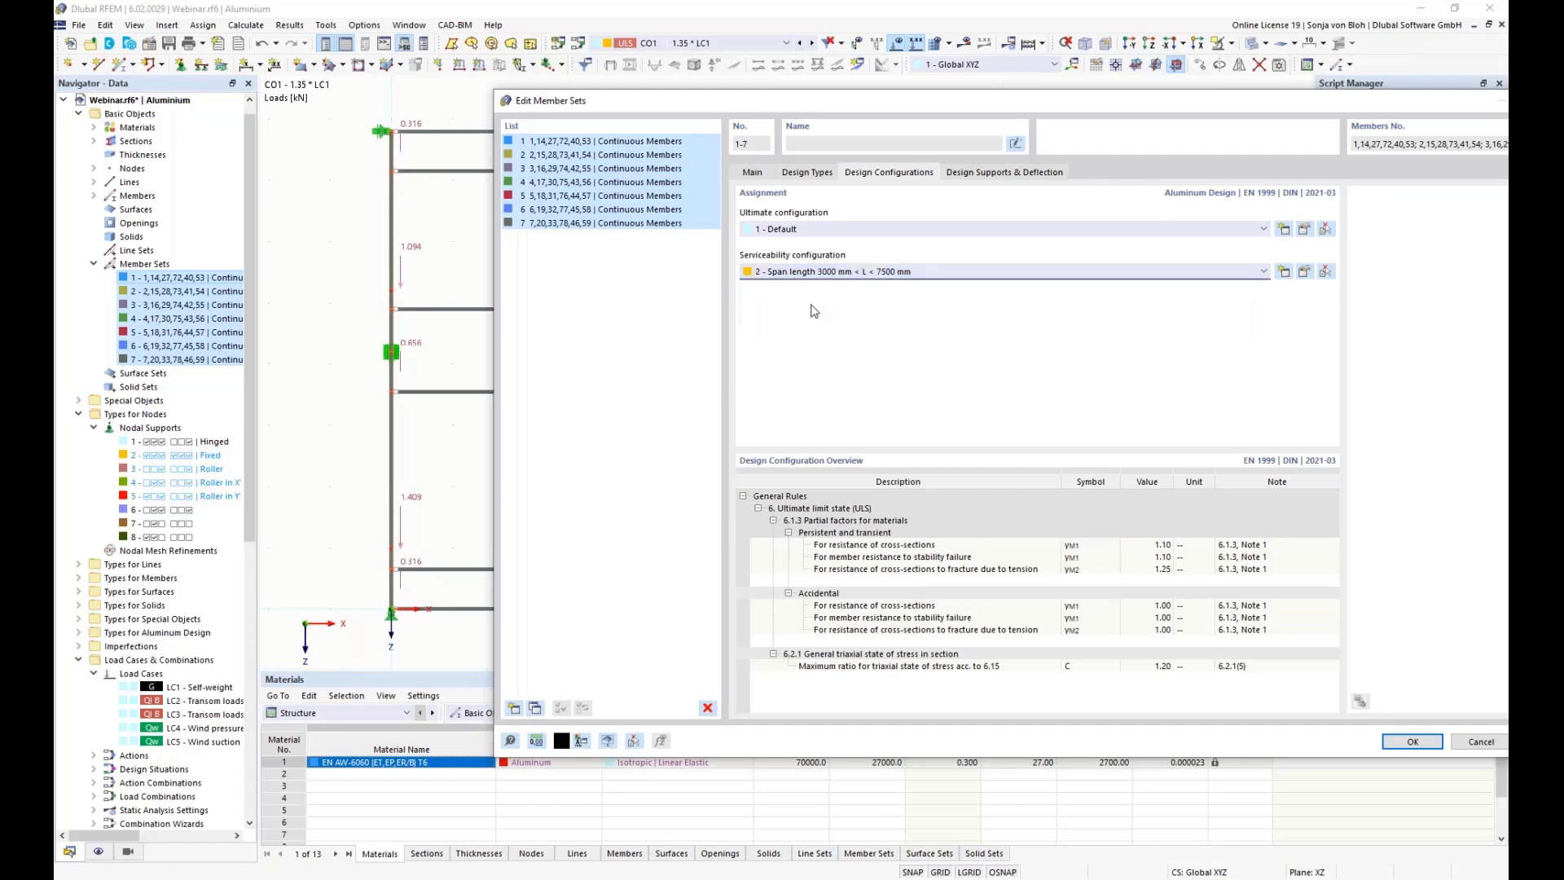
# - Create a general design support at the member set start, active in both the z-axis and y-axis, named "y and z"
pyautogui.click(1005, 176)
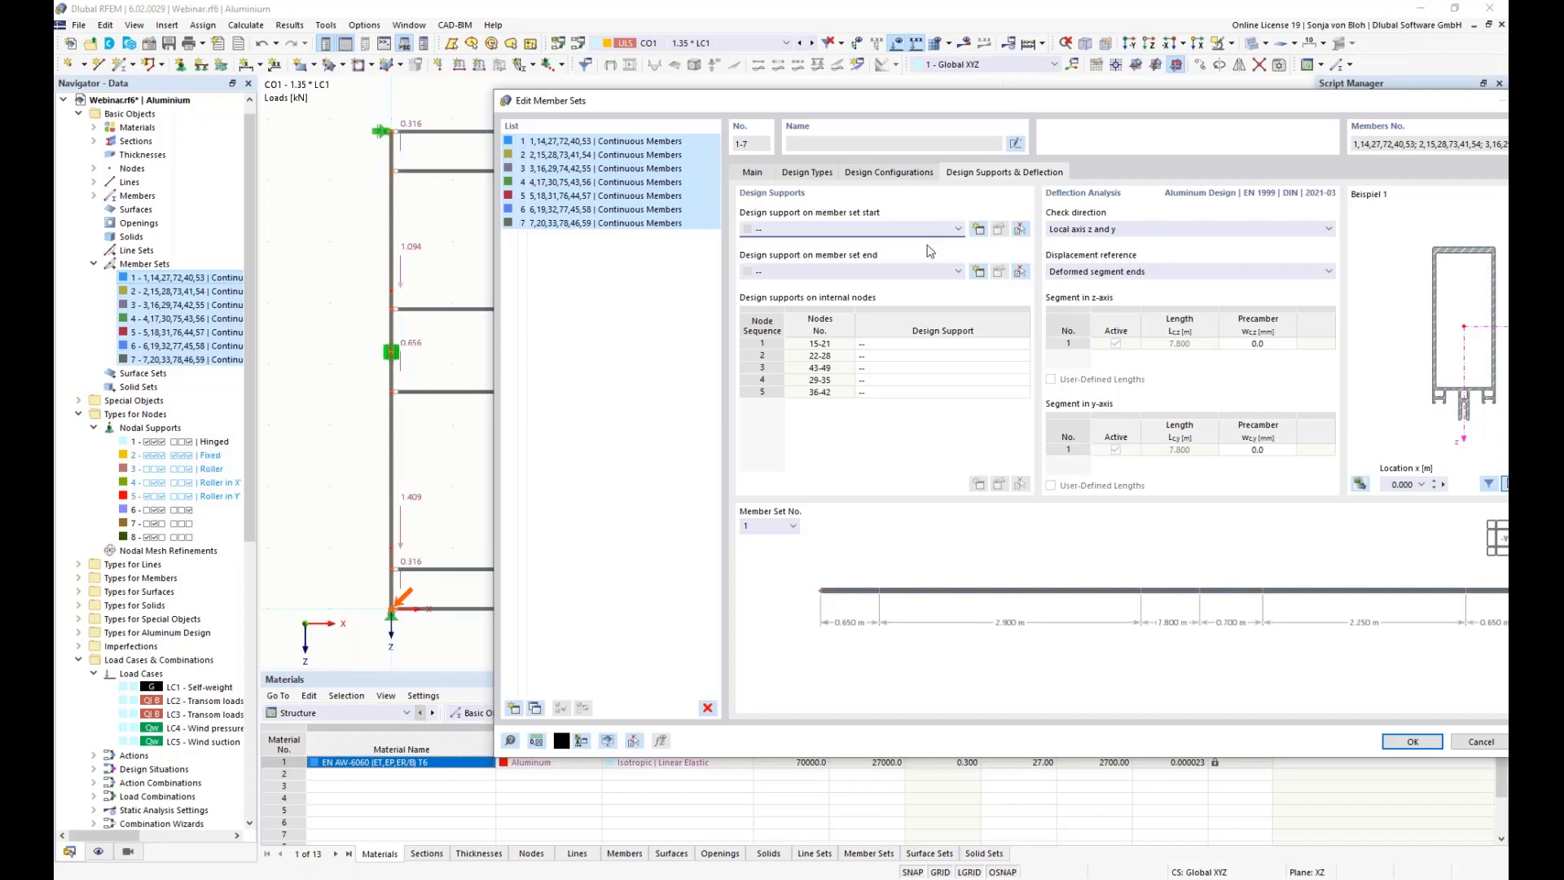
pyautogui.click(979, 230)
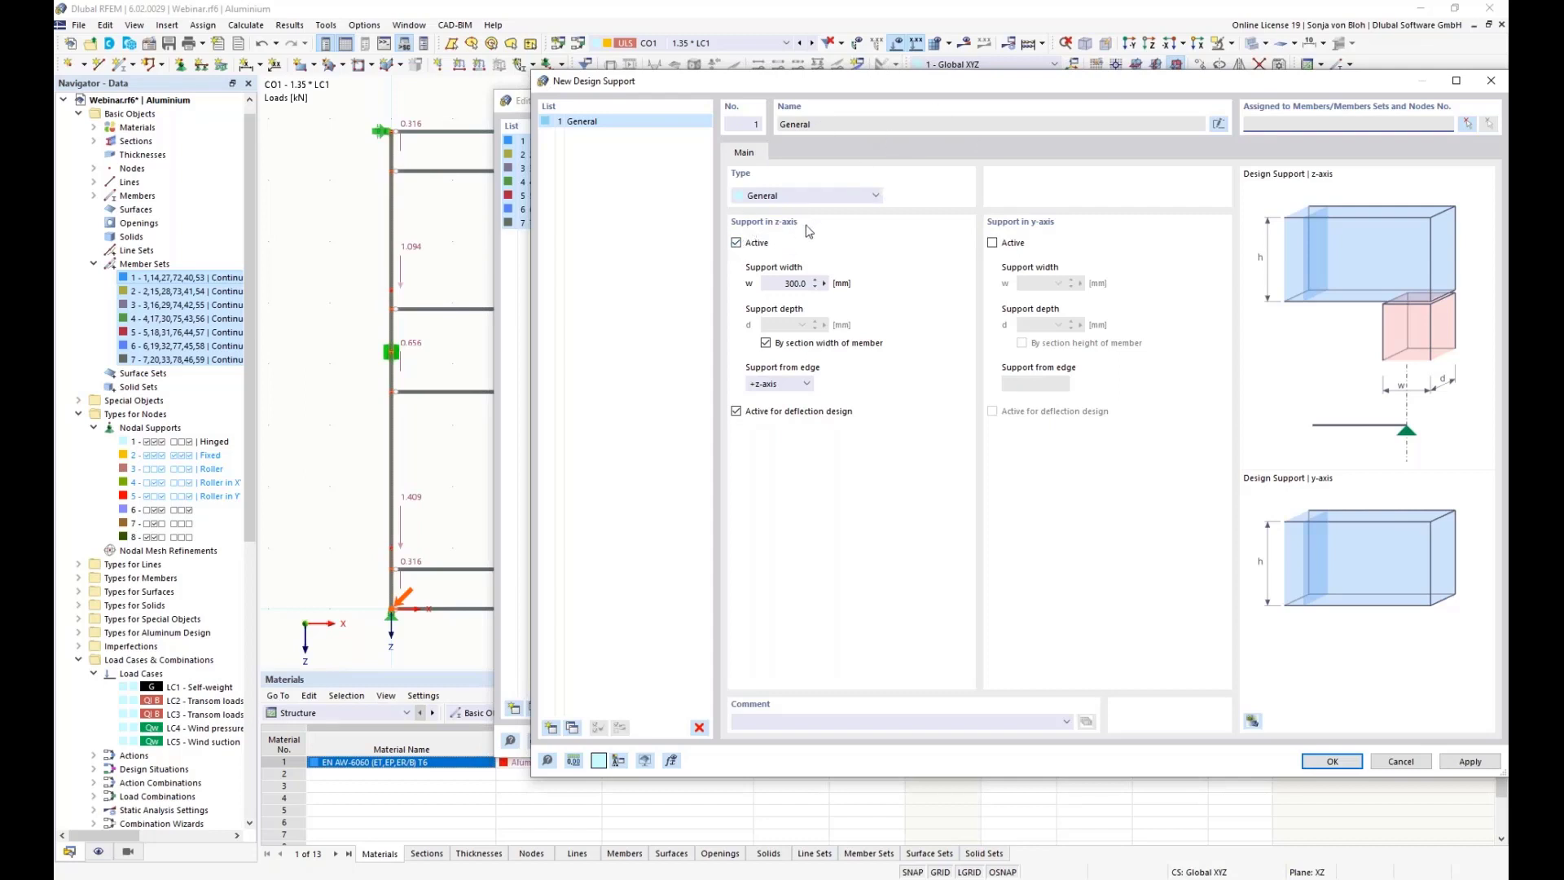
pyautogui.click(992, 243)
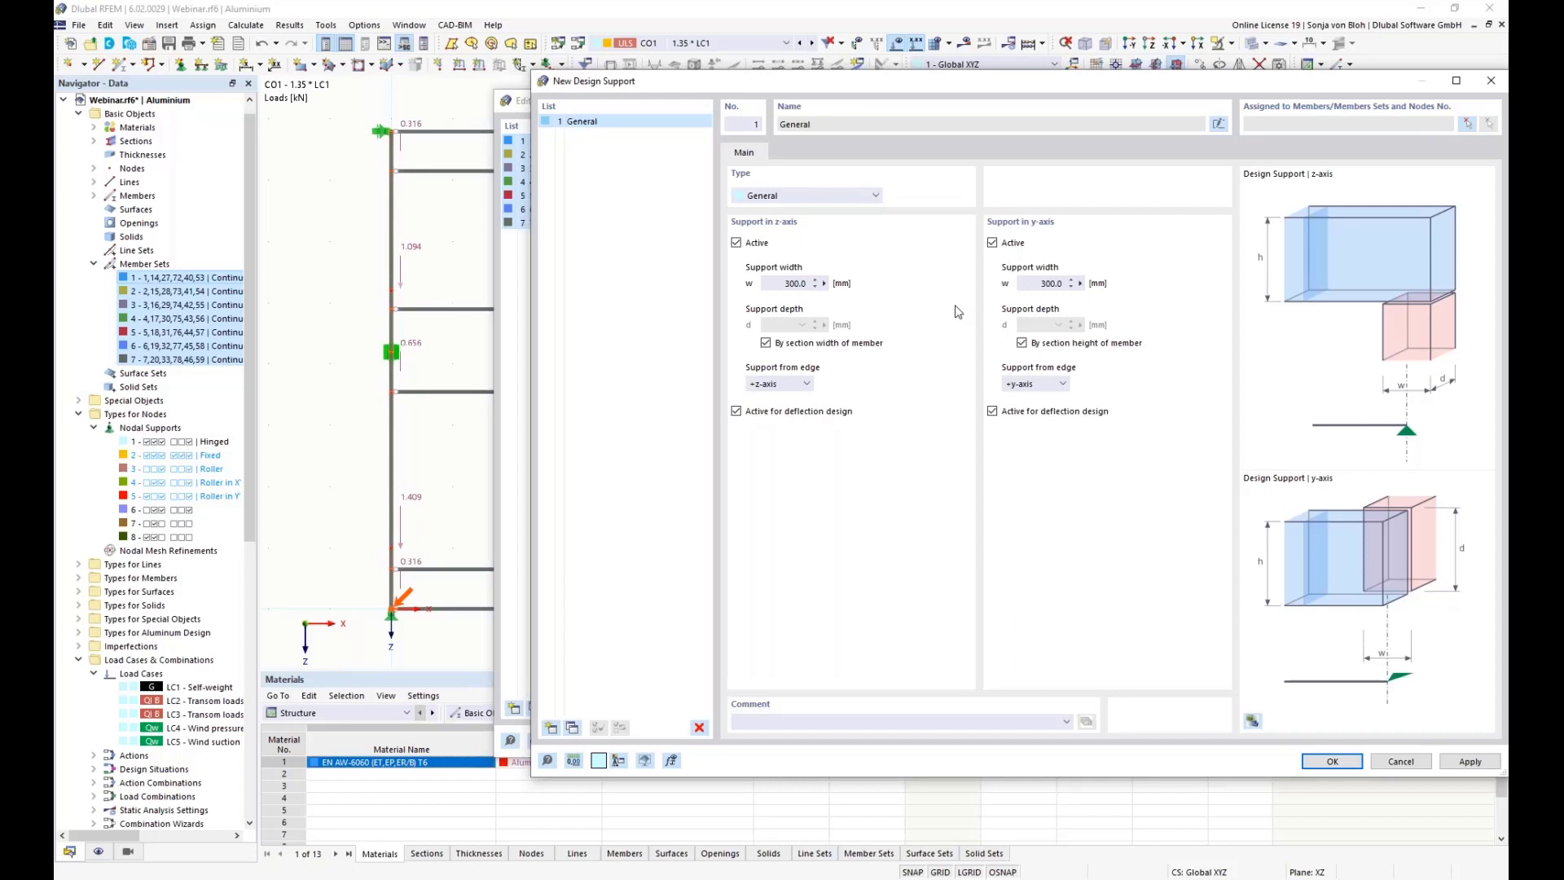
pyautogui.click(1219, 124)
pyautogui.write('y an')
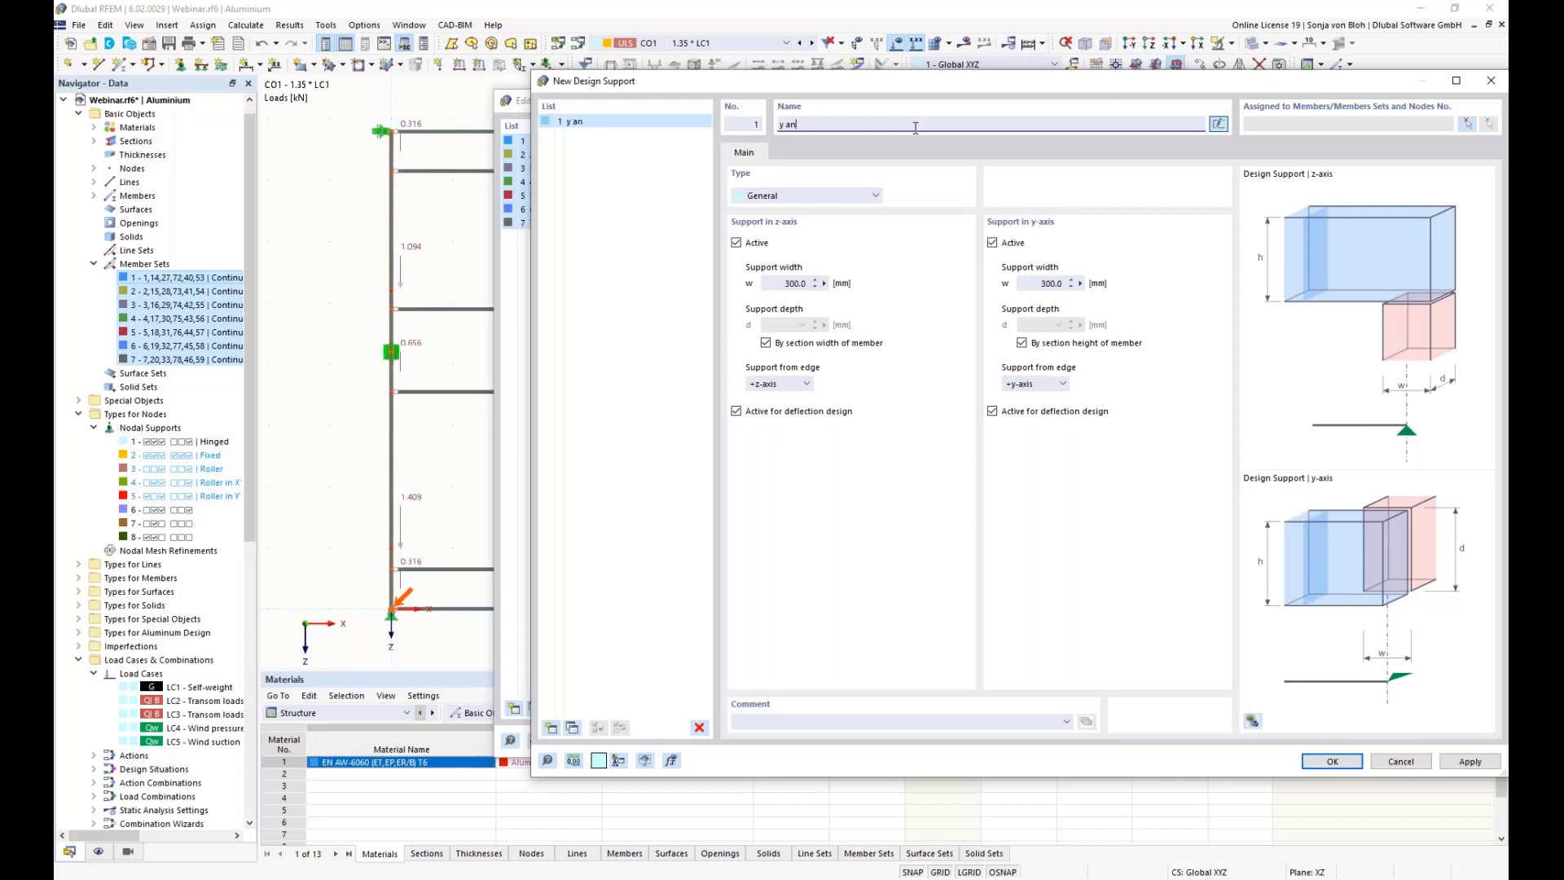
pyautogui.write('d z')
pyautogui.click(1332, 762)
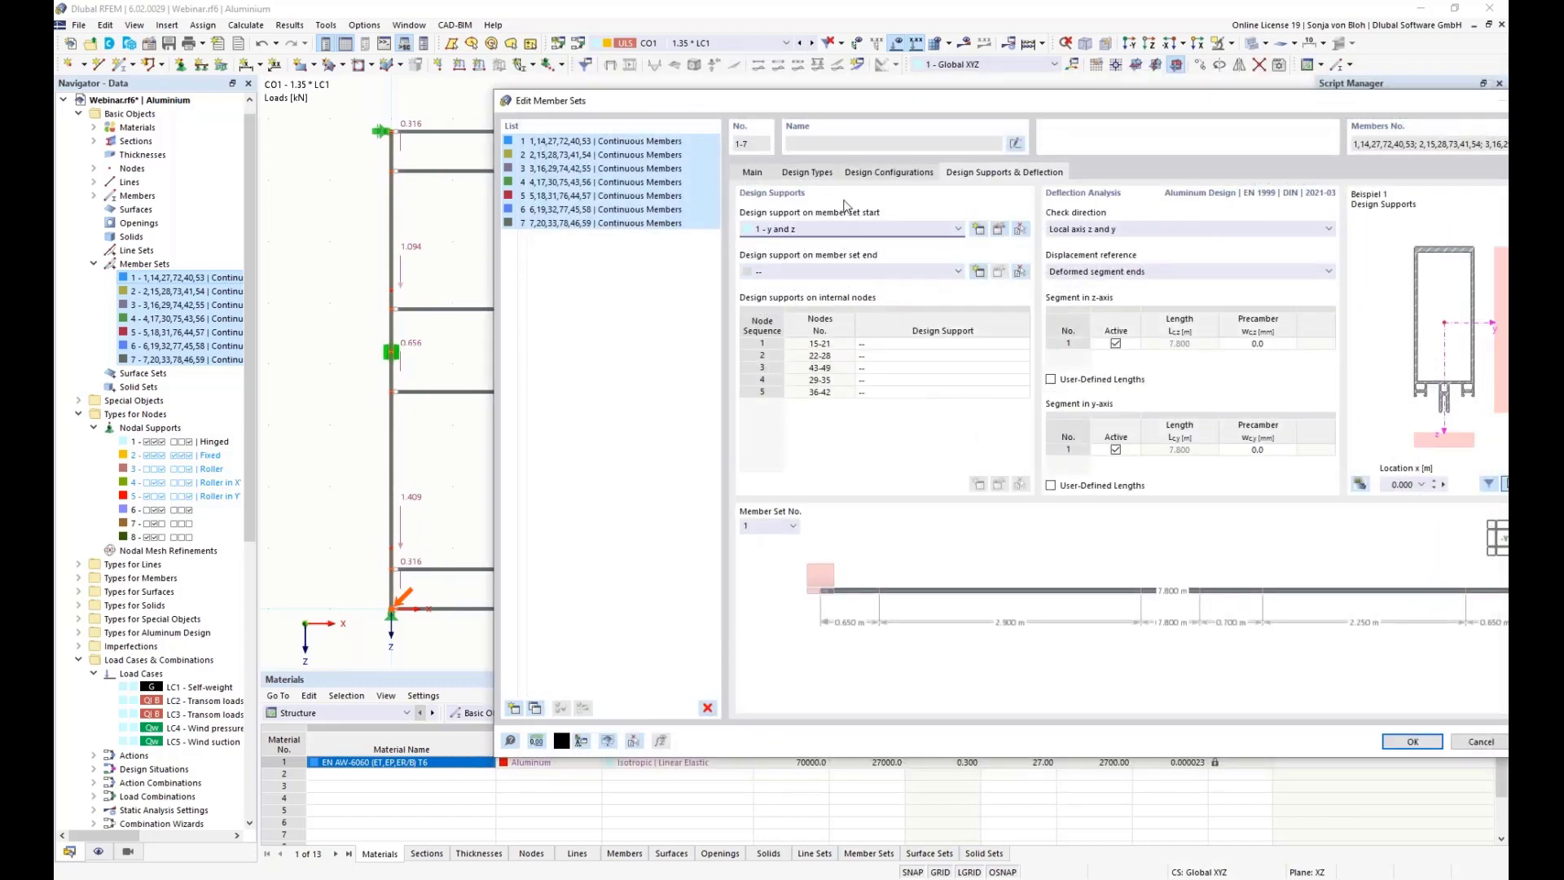
# - Assign support "y and z" at the member set end and create a general support named "z", active only in the z-axis, for internal nodes 43-49
pyautogui.click(958, 272)
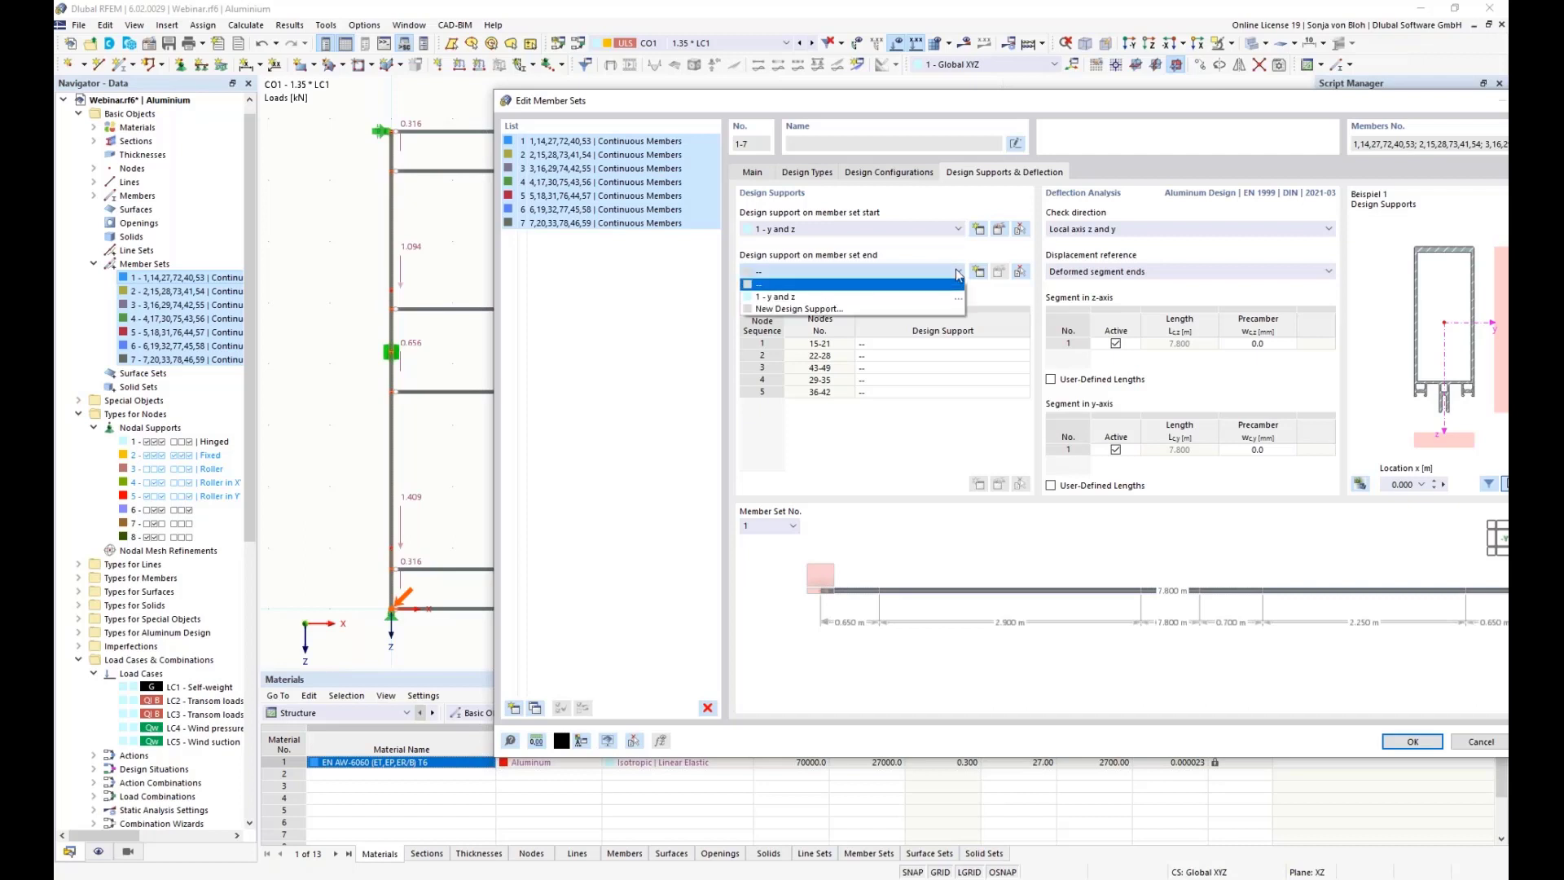
pyautogui.click(924, 296)
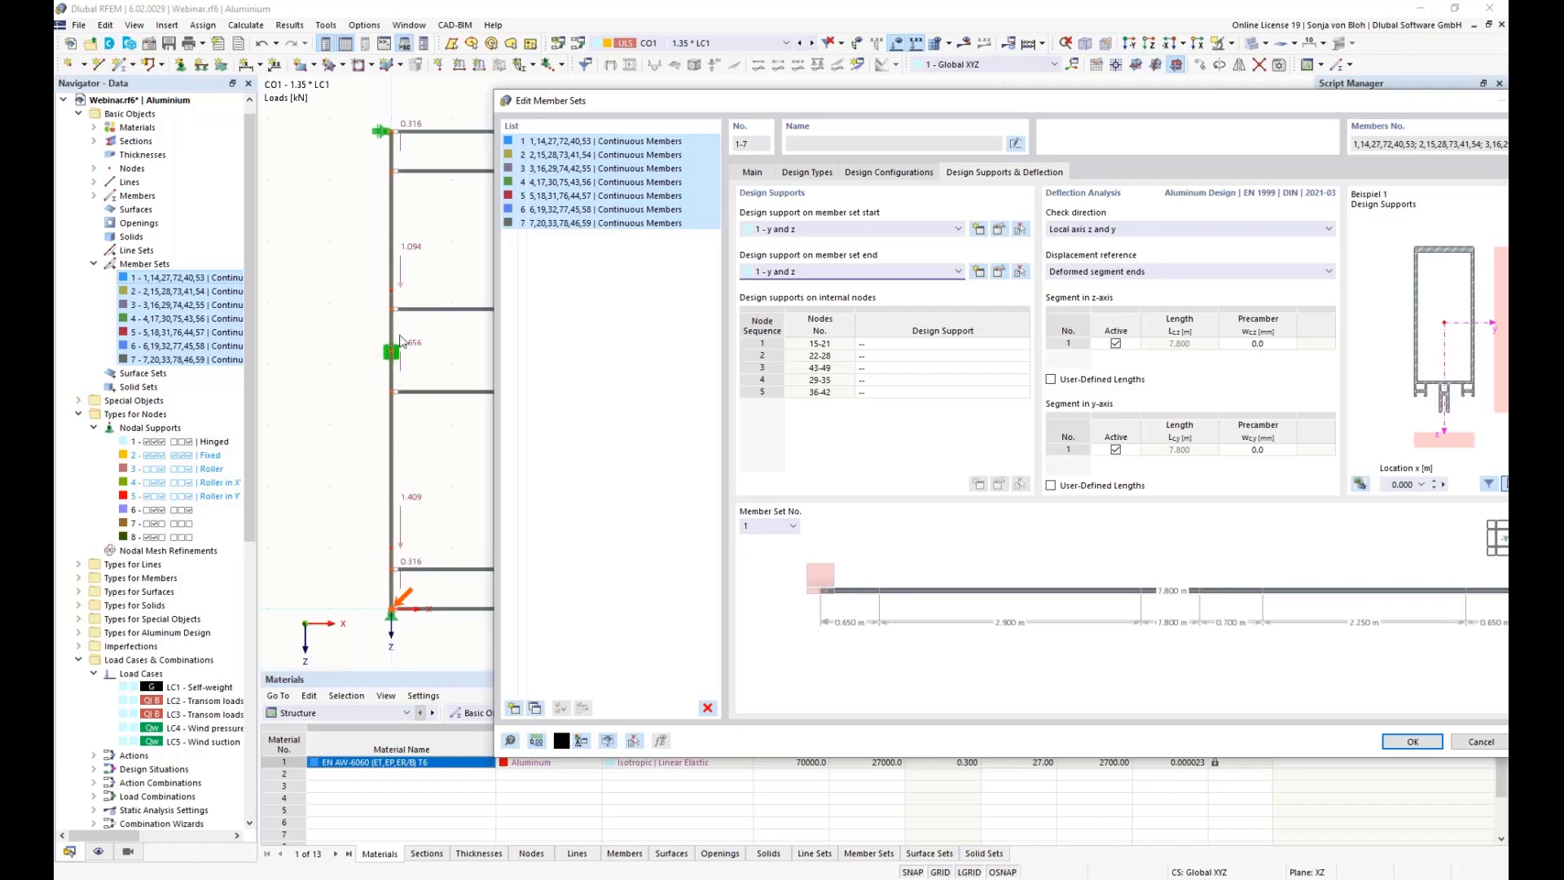
pyautogui.click(903, 368)
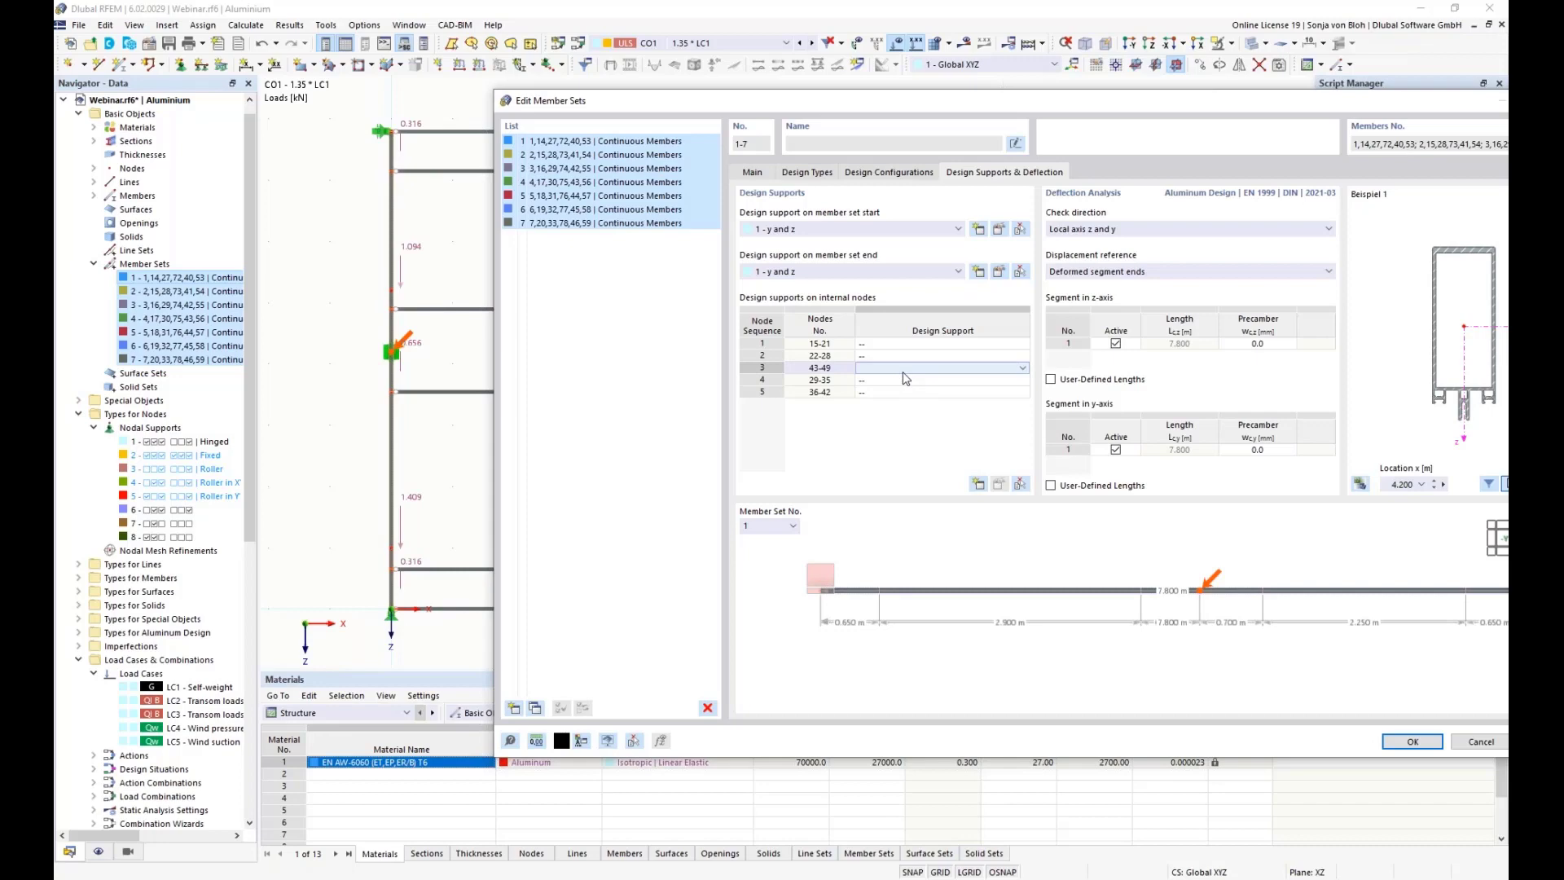
pyautogui.click(1022, 369)
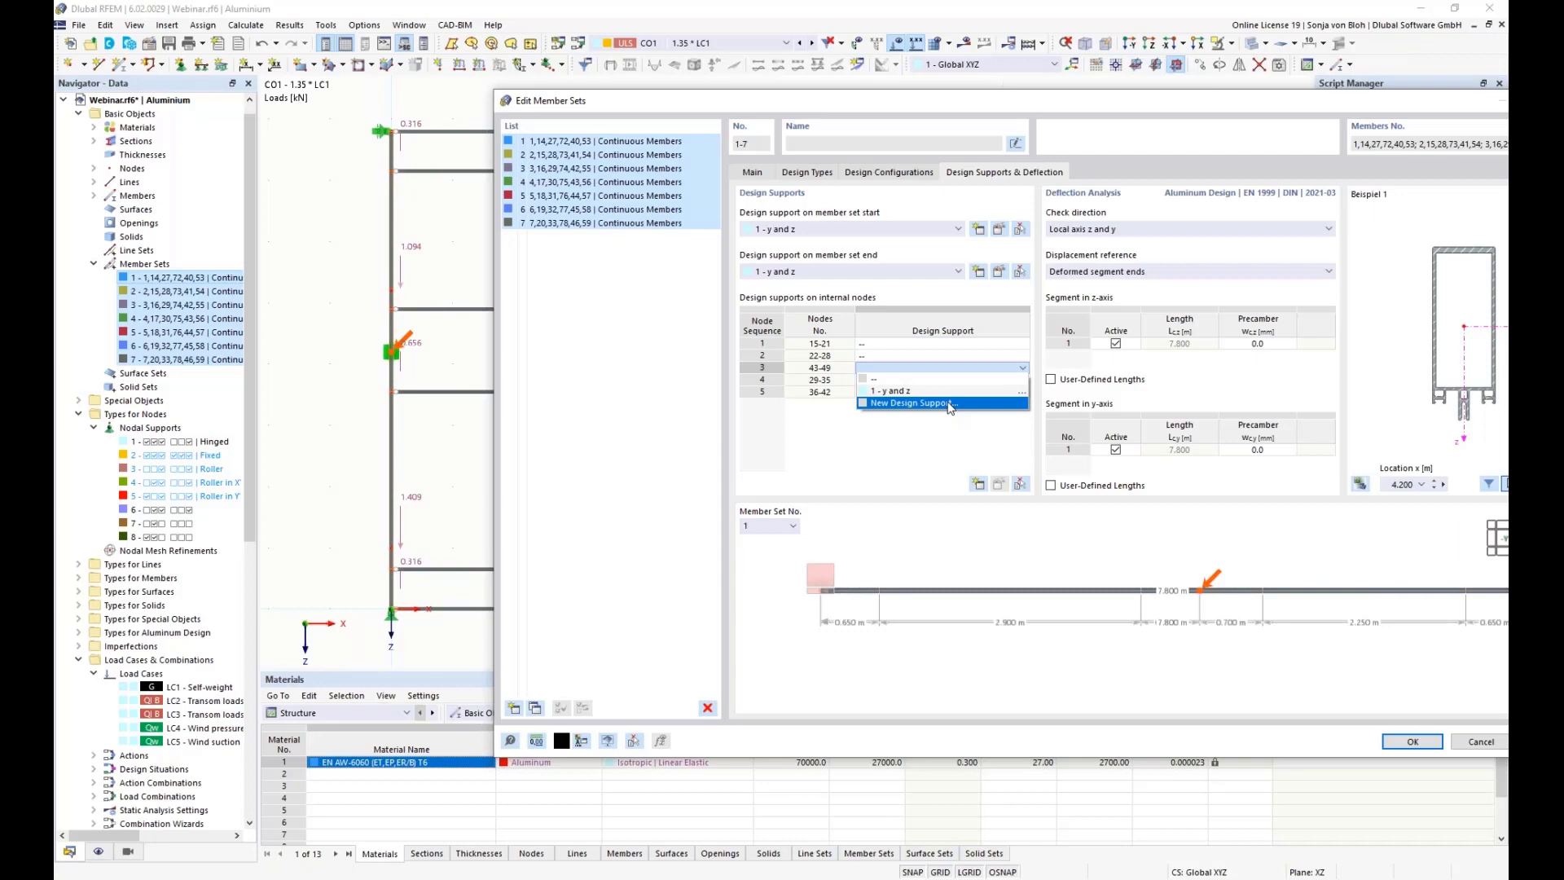
pyautogui.click(912, 403)
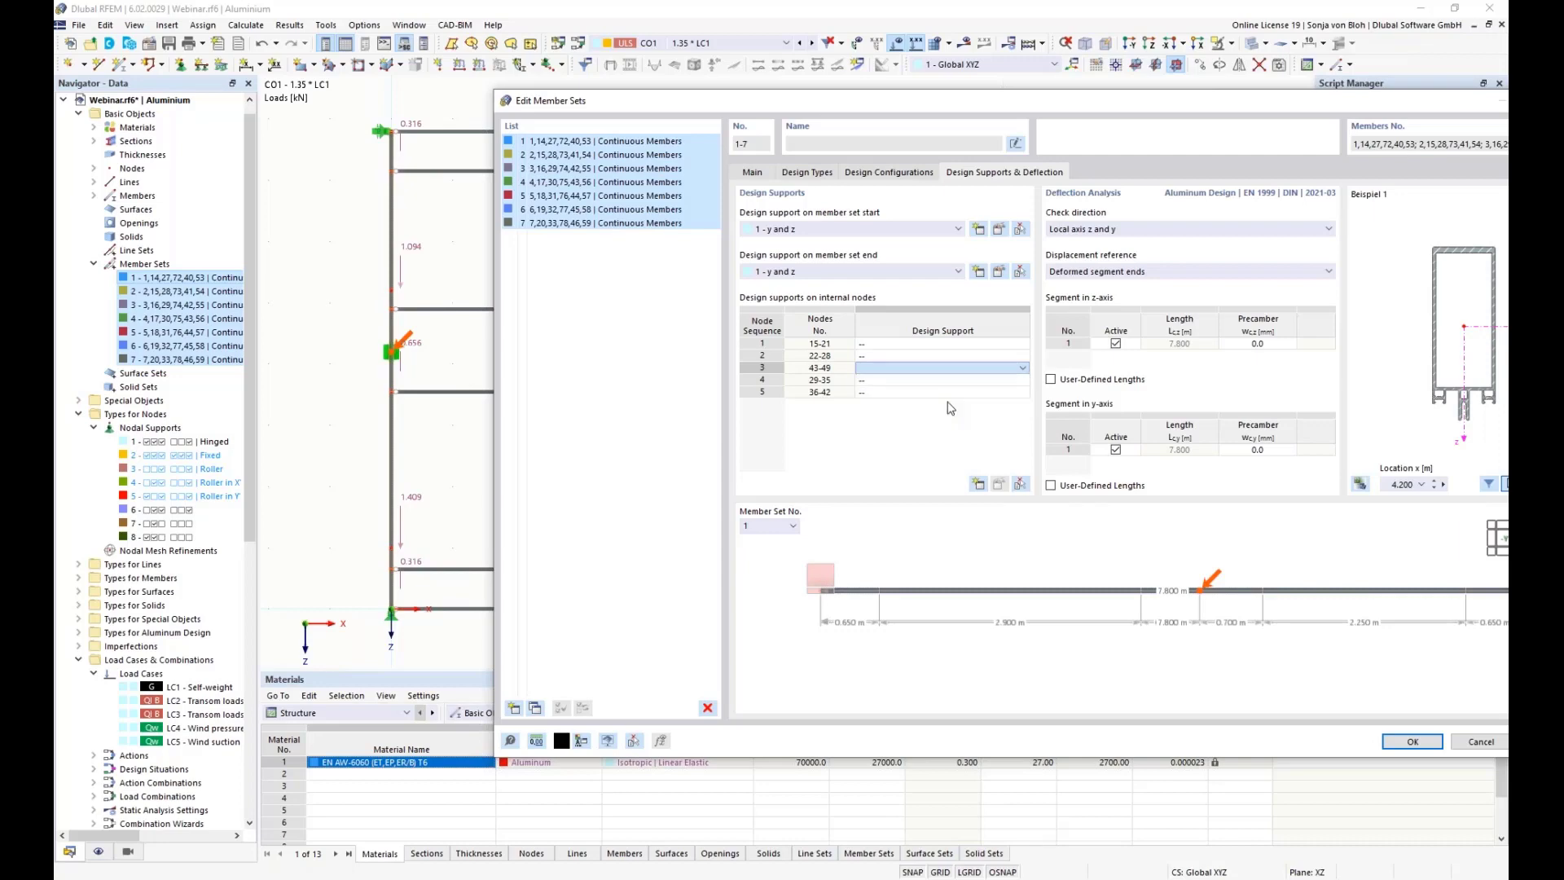
pyautogui.click(1217, 123)
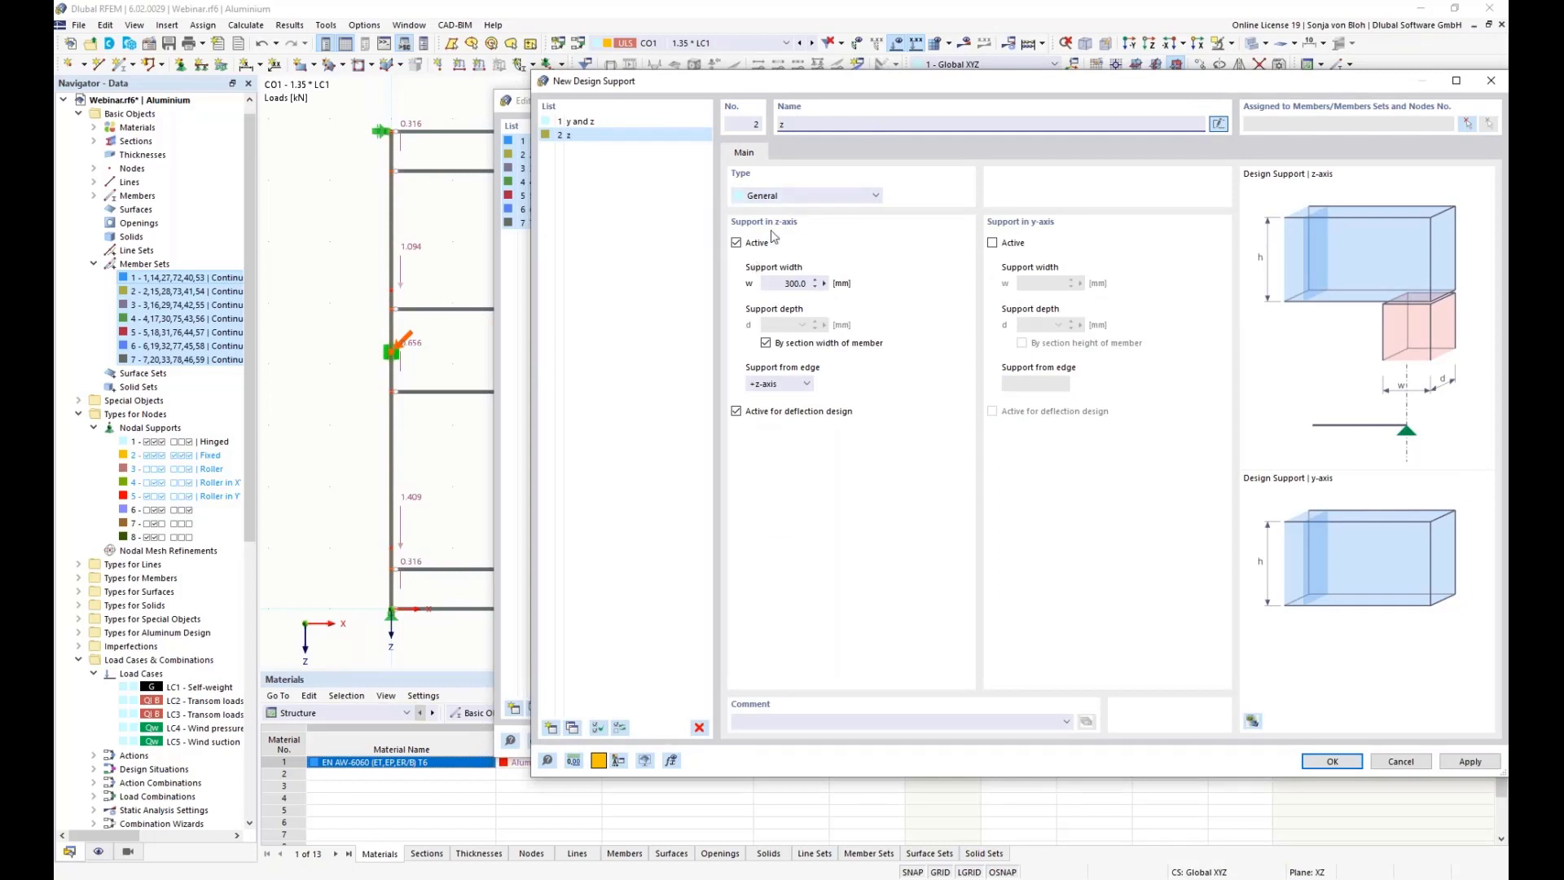
pyautogui.moveTo(847, 80); pyautogui.dragTo(792, 91)
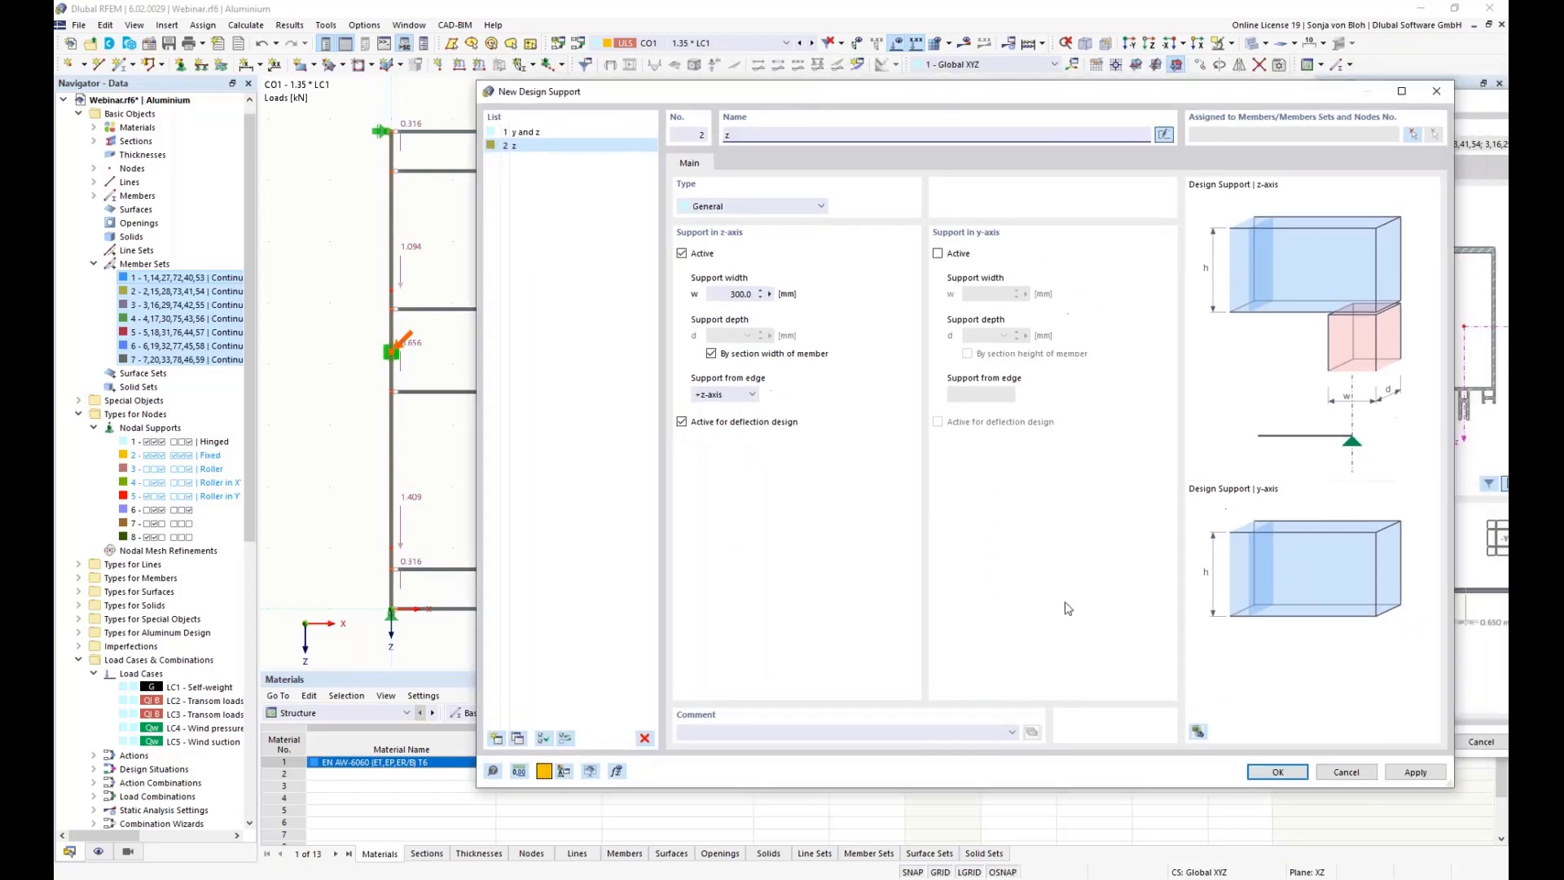
pyautogui.click(1276, 772)
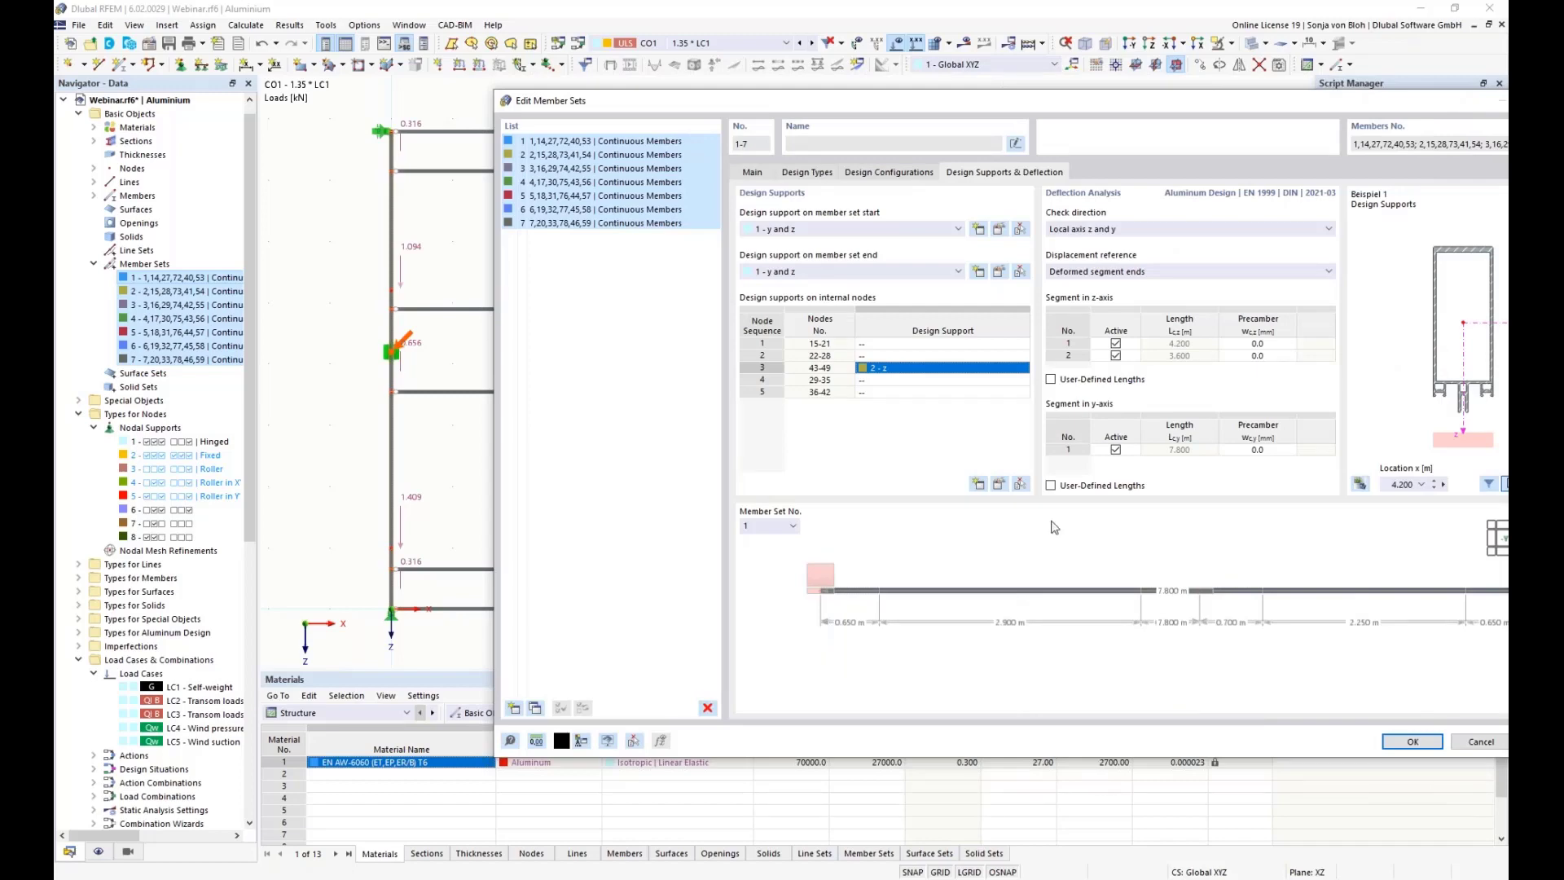
# - Set the deflection check direction of the member sets to local axis z and confirm the member set changes
pyautogui.click(1242, 230)
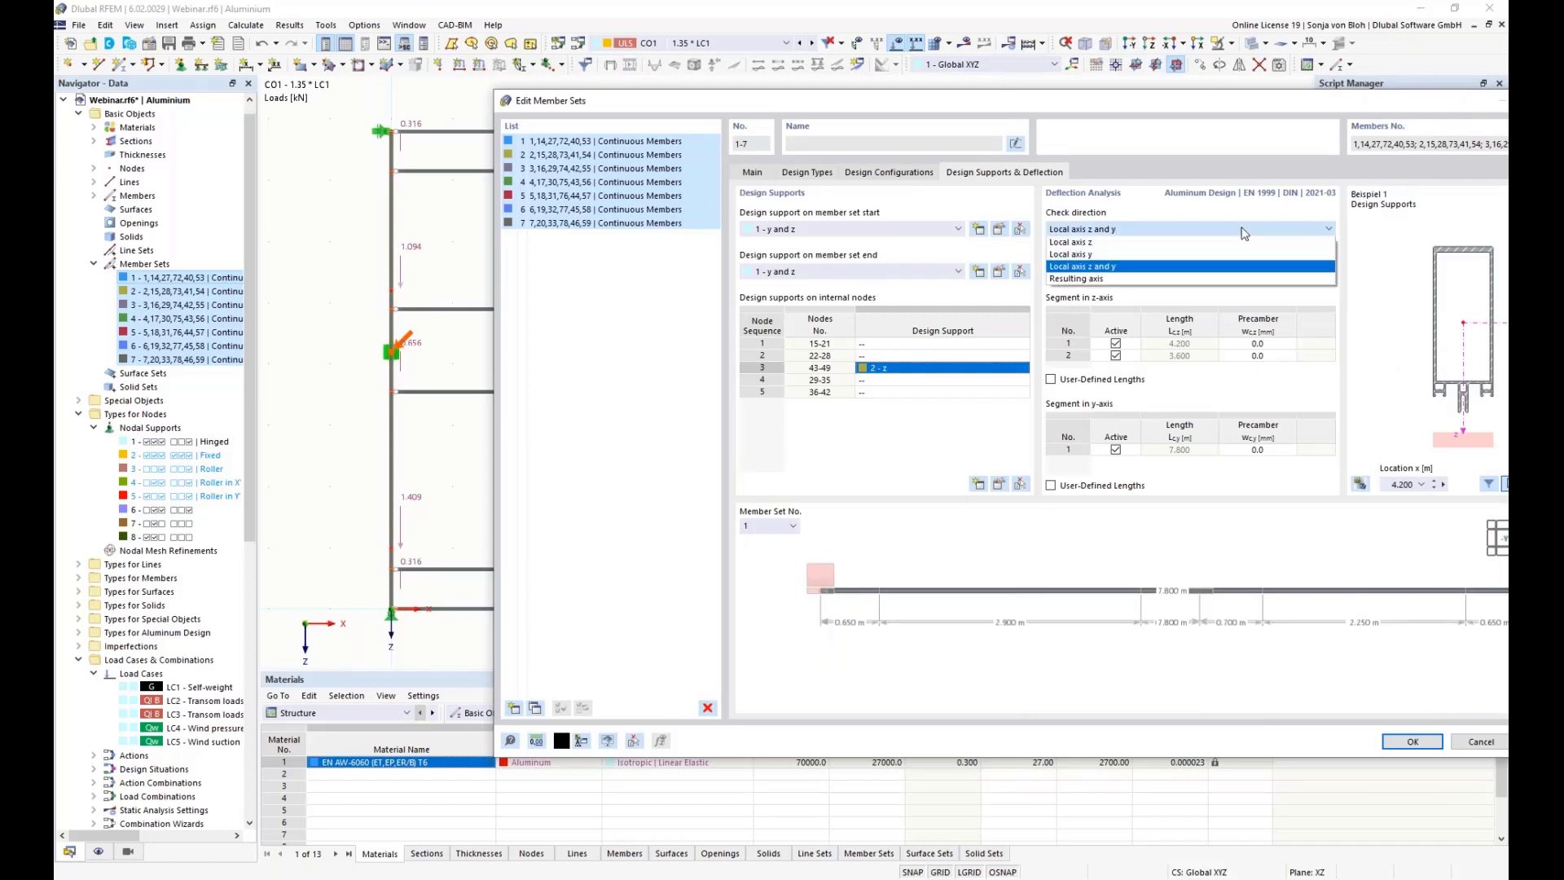
pyautogui.click(1219, 243)
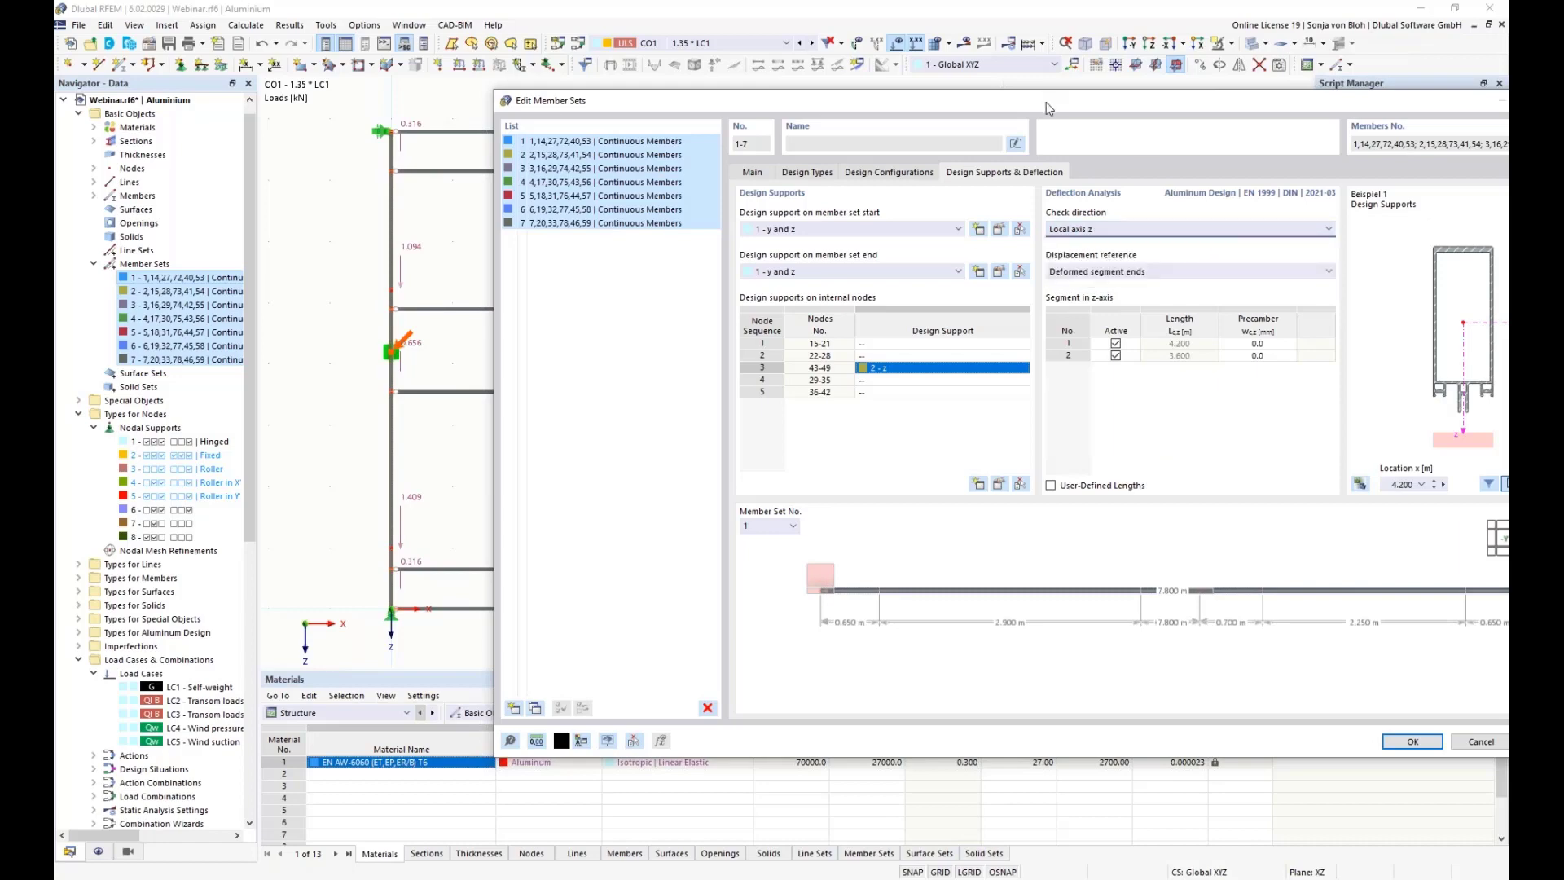
pyautogui.moveTo(1046, 101); pyautogui.dragTo(900, 74)
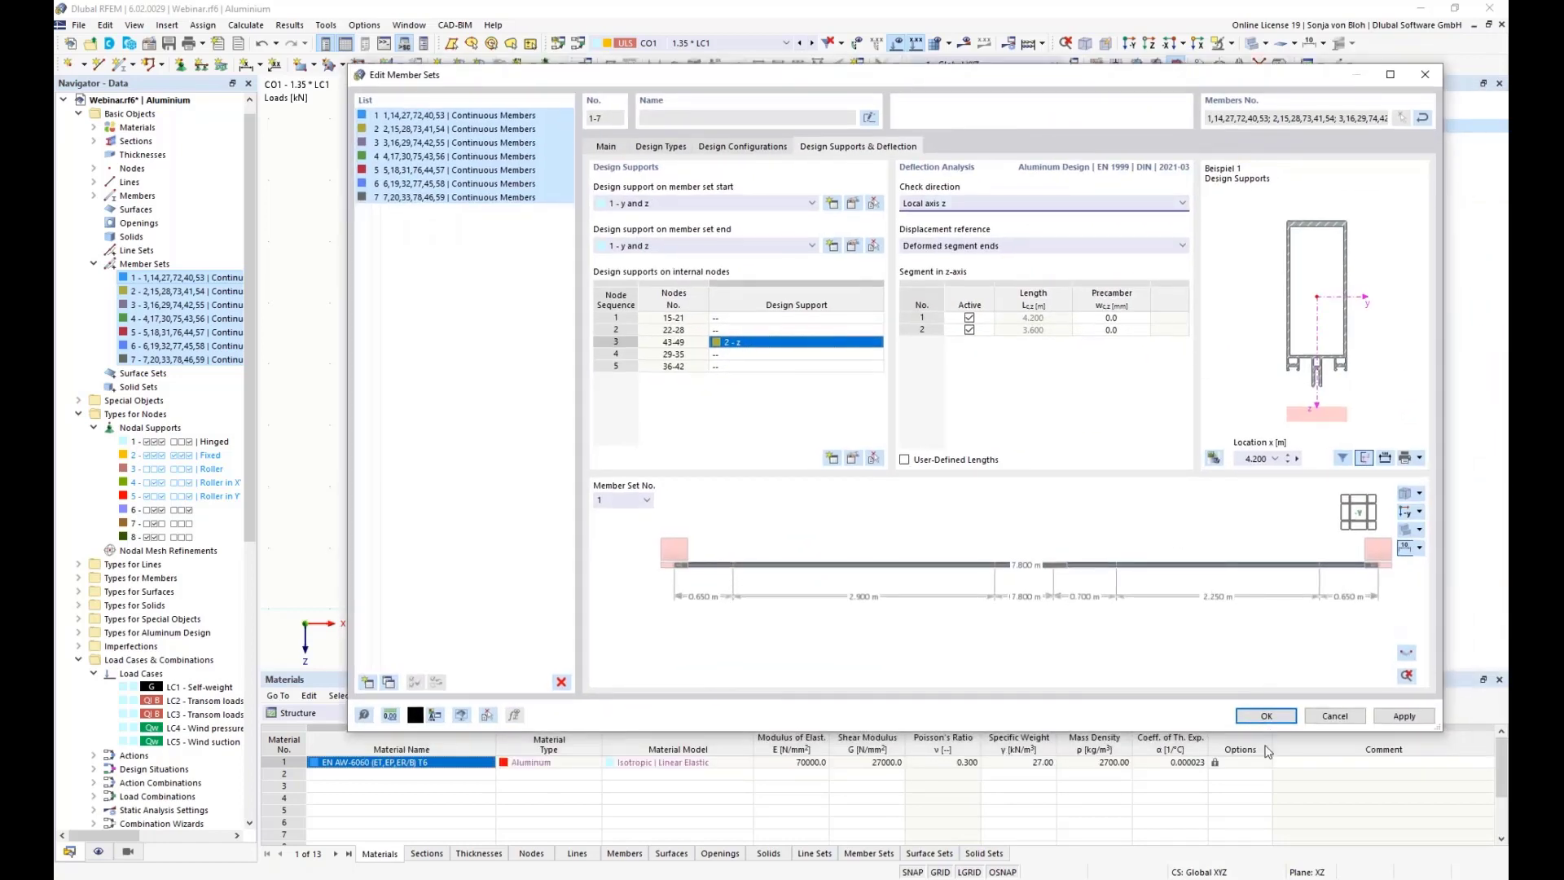
pyautogui.click(1269, 716)
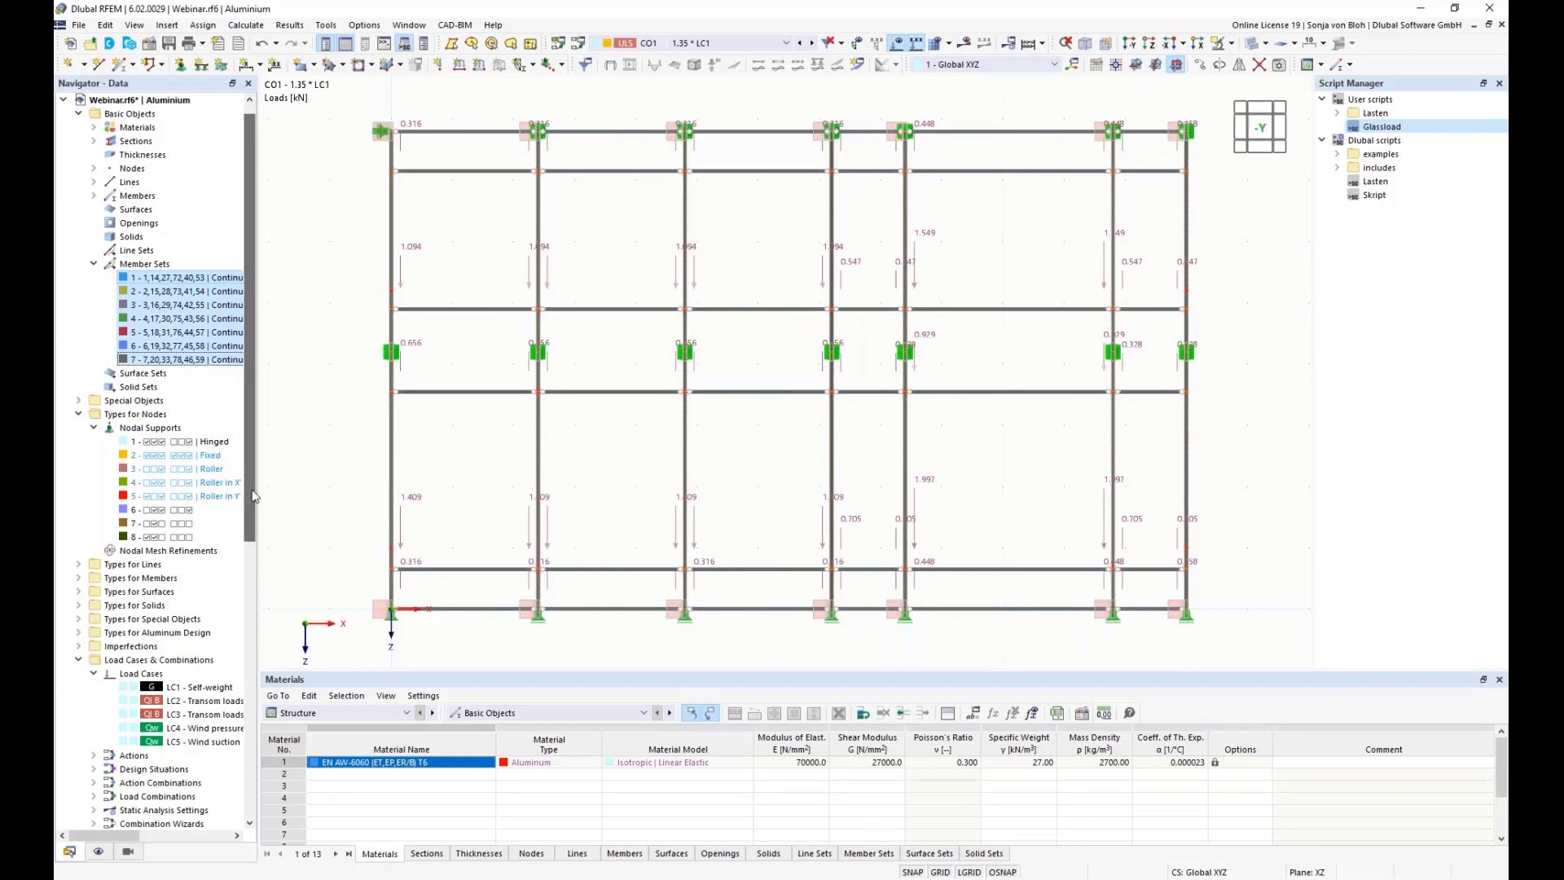
# - Create a new object selection for members instead of member sets, named "Beams with L <= 3000 mm"
pyautogui.moveTo(253, 496); pyautogui.dragTo(243, 764)
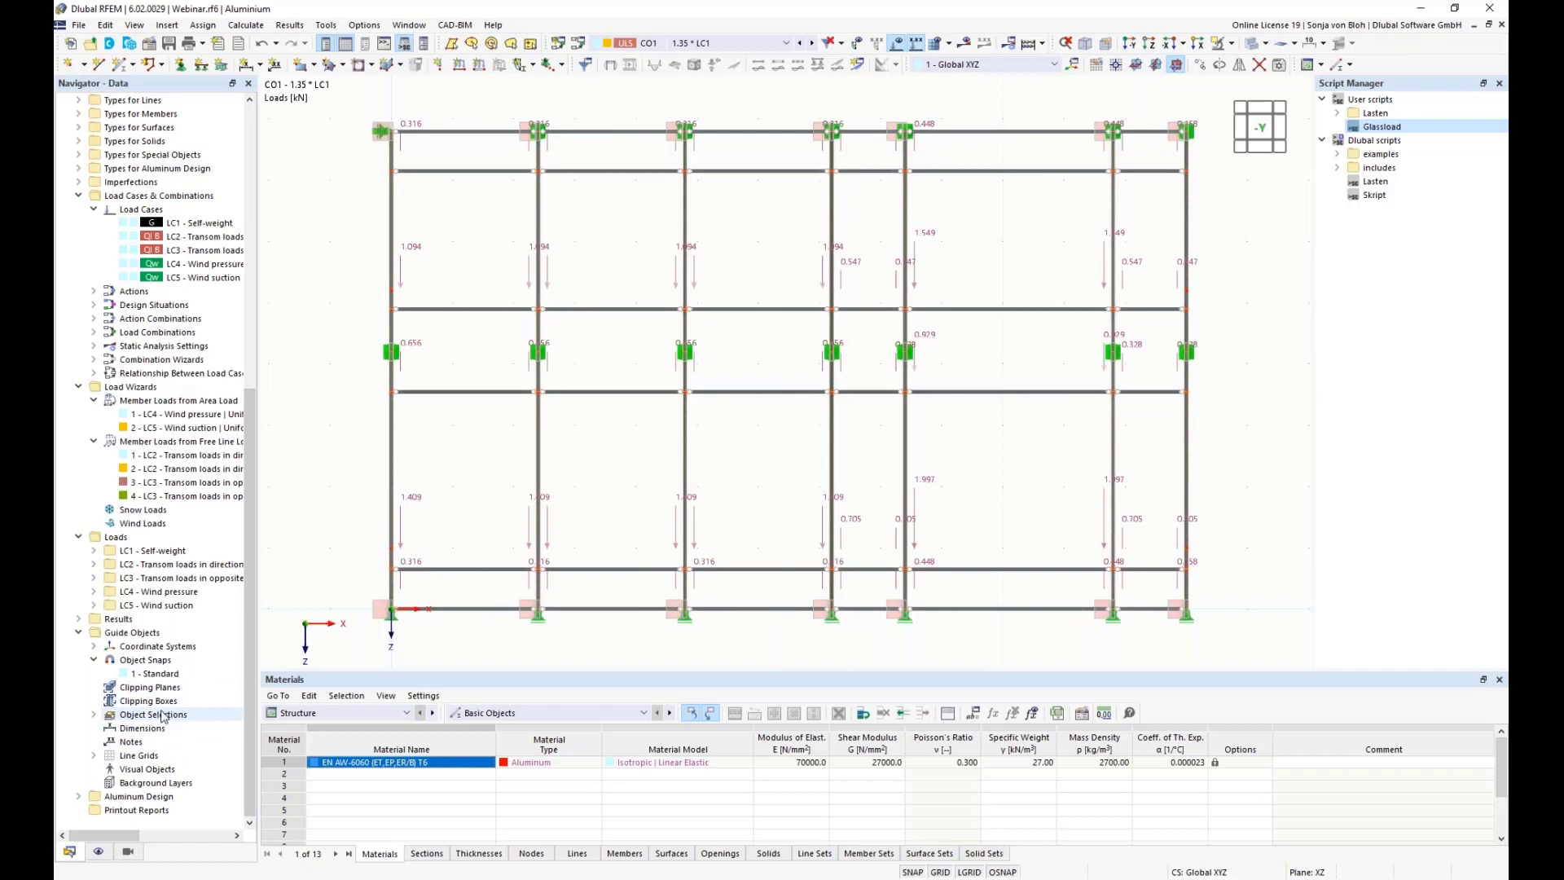
pyautogui.rightClick(162, 715)
pyautogui.click(240, 741)
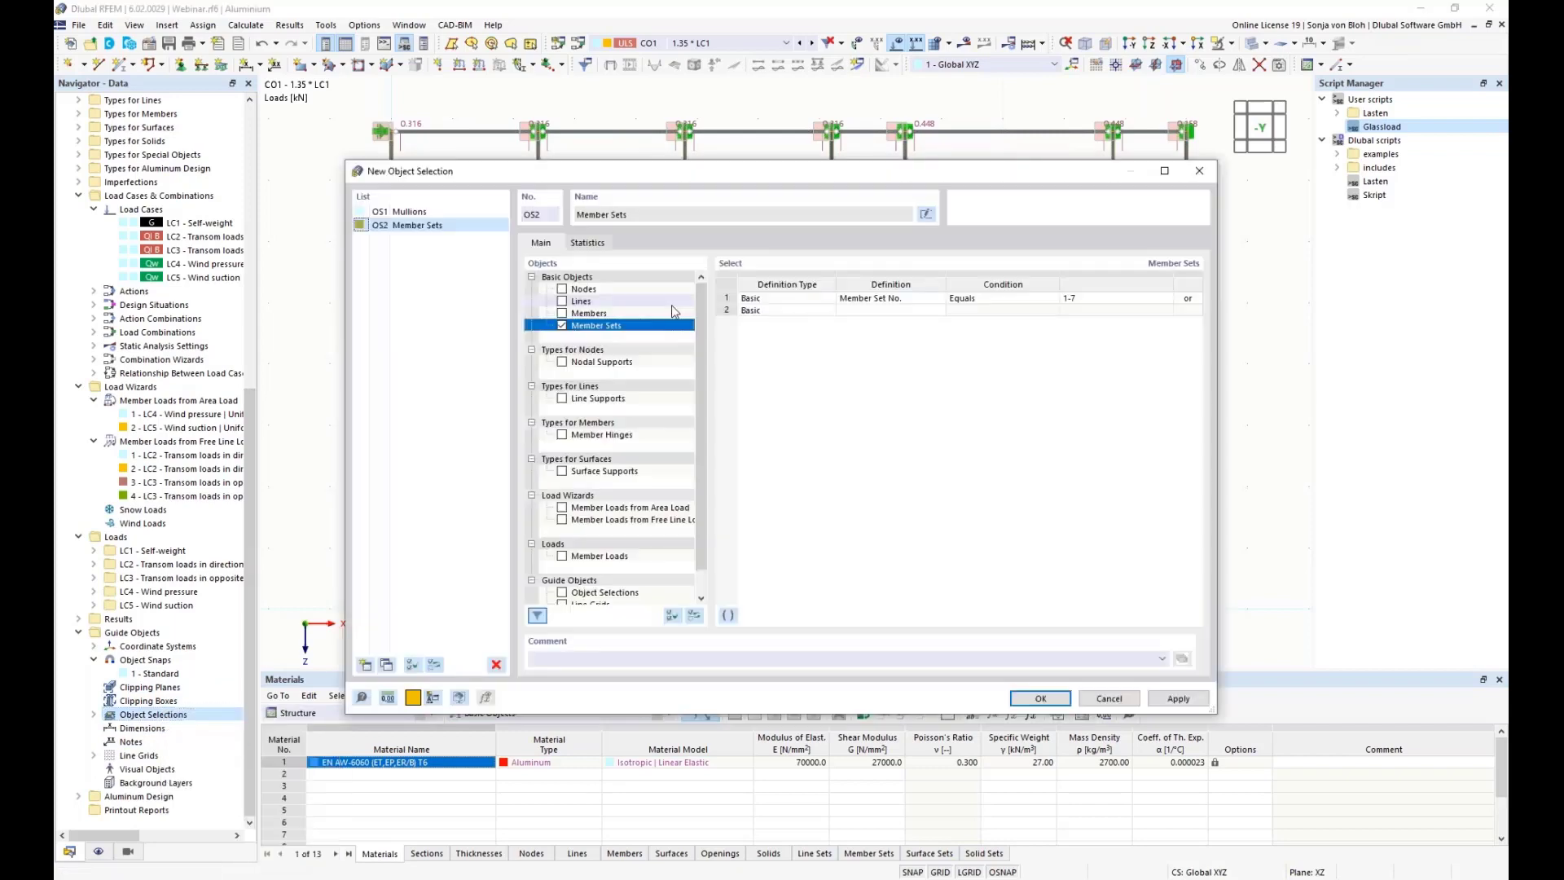
pyautogui.click(562, 325)
pyautogui.click(562, 314)
pyautogui.click(562, 315)
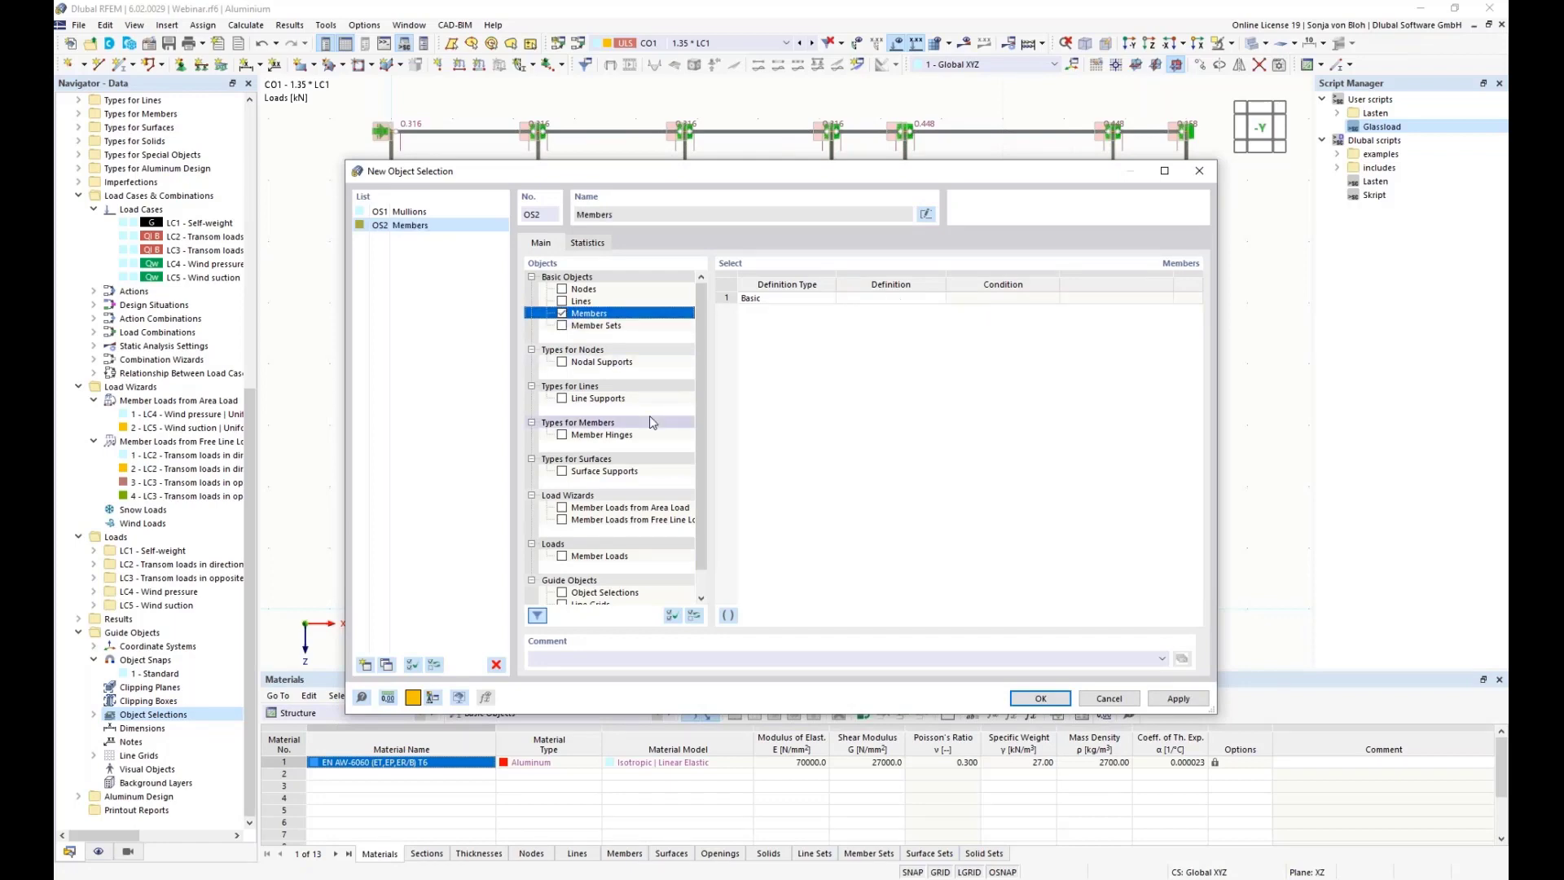
pyautogui.click(926, 213)
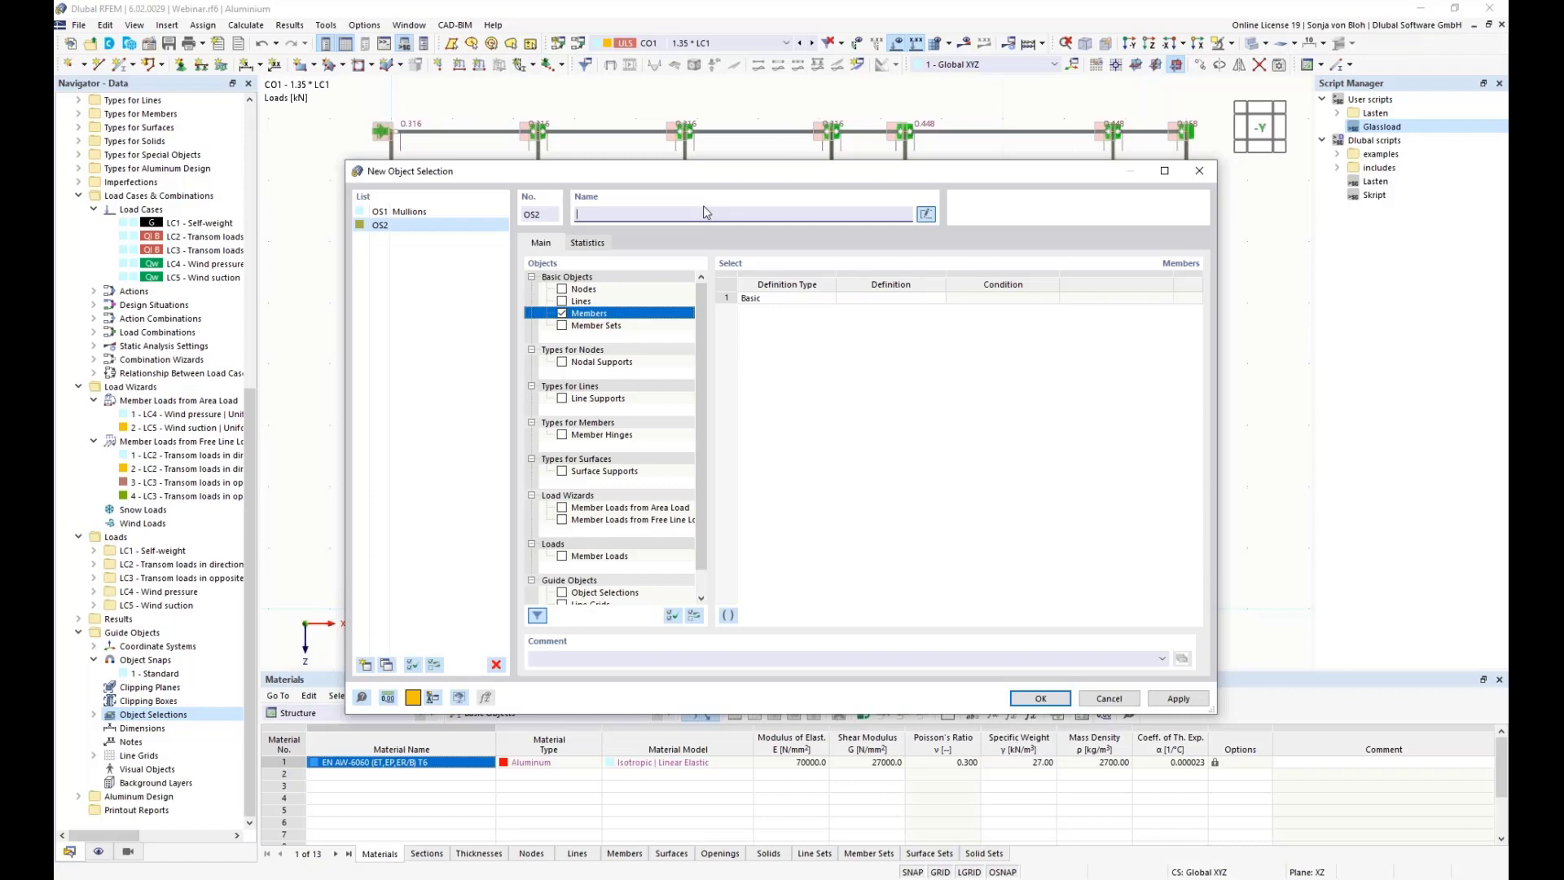
pyautogui.write('Beams with L <= 3000 mm')
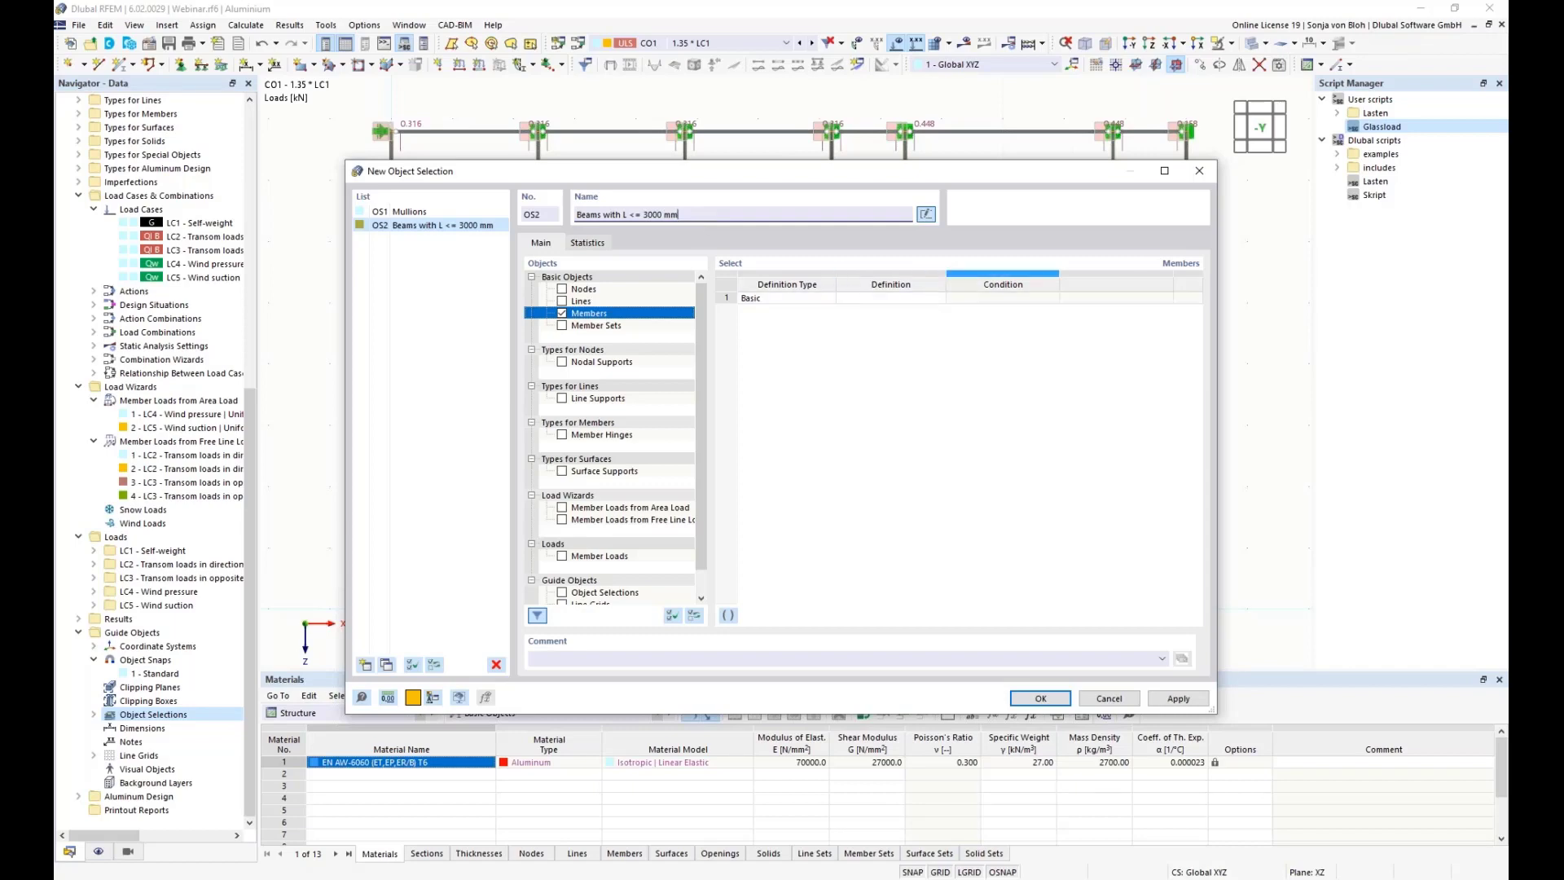
# - Add a selection criterion for members parallel to the lowest horizontal beam in the first bay of the frame
pyautogui.click(890, 298)
pyautogui.click(937, 299)
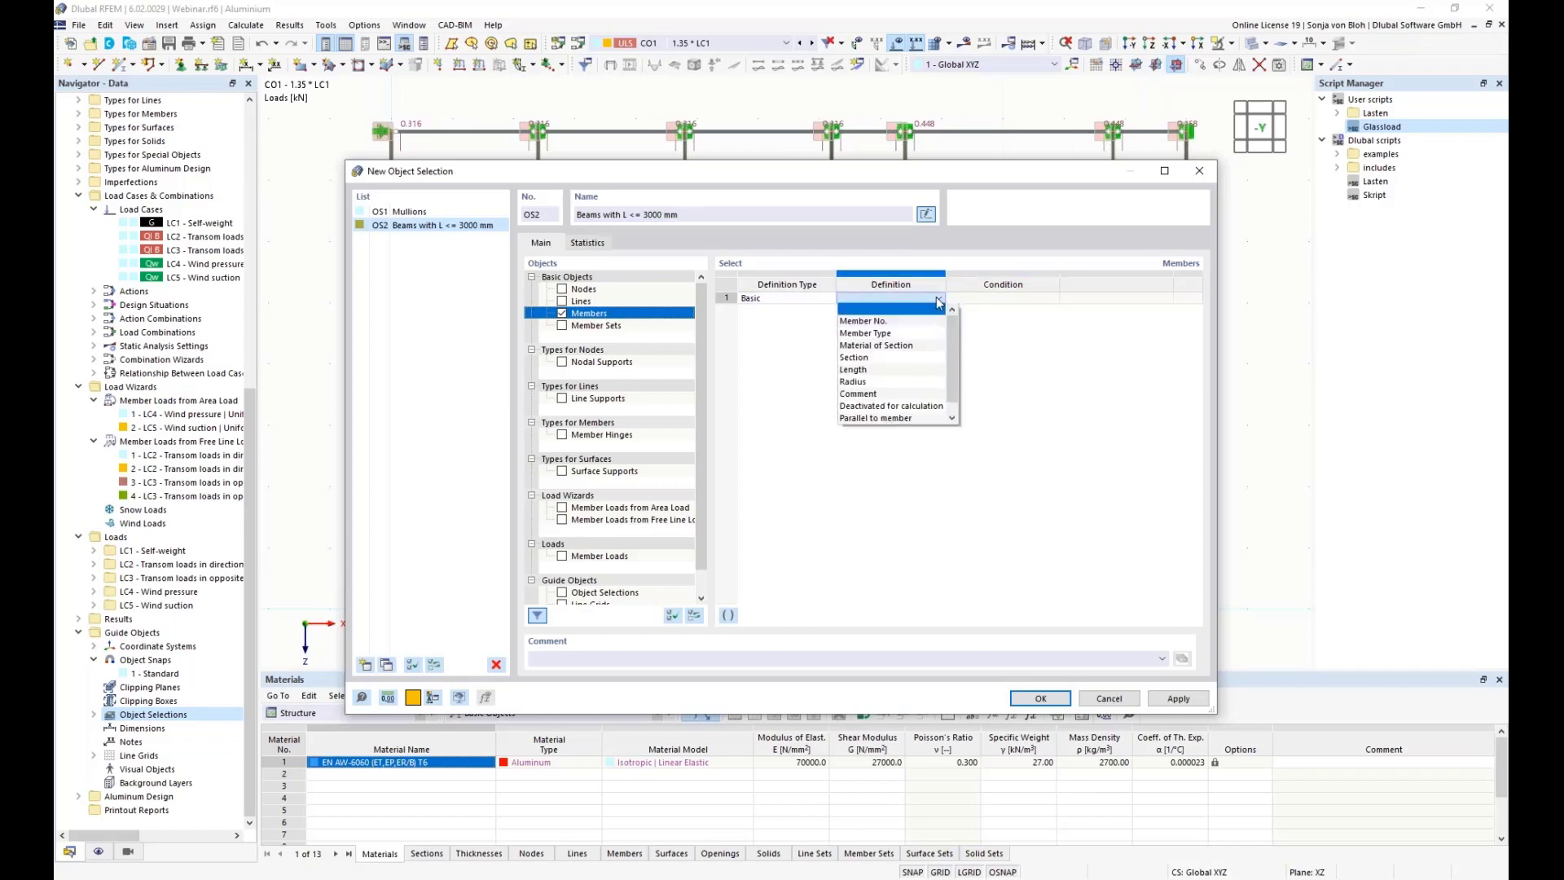
pyautogui.click(892, 418)
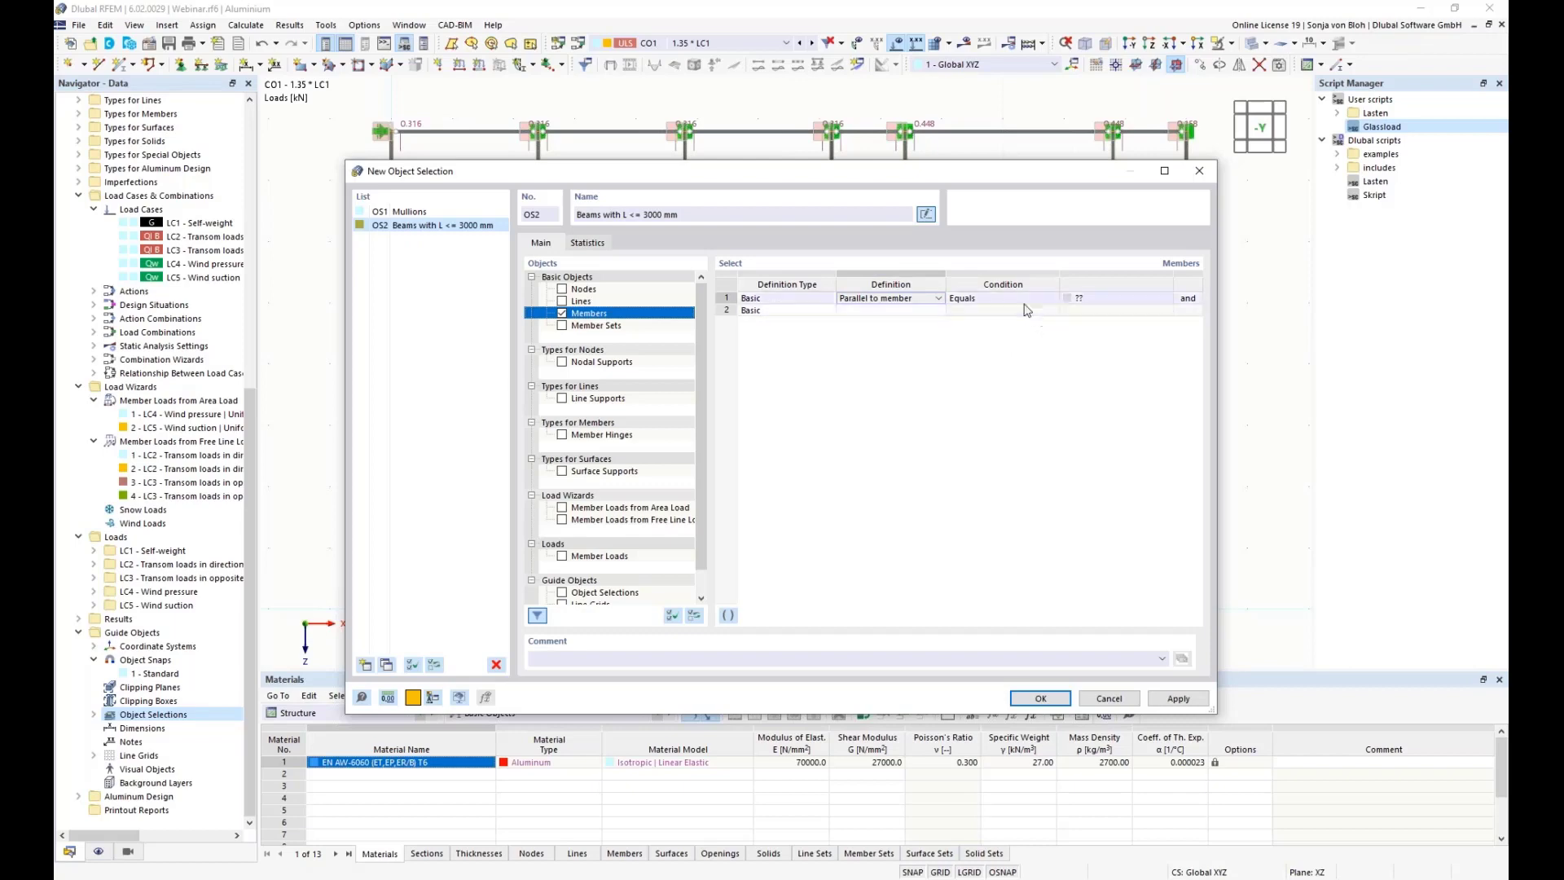
pyautogui.click(1077, 298)
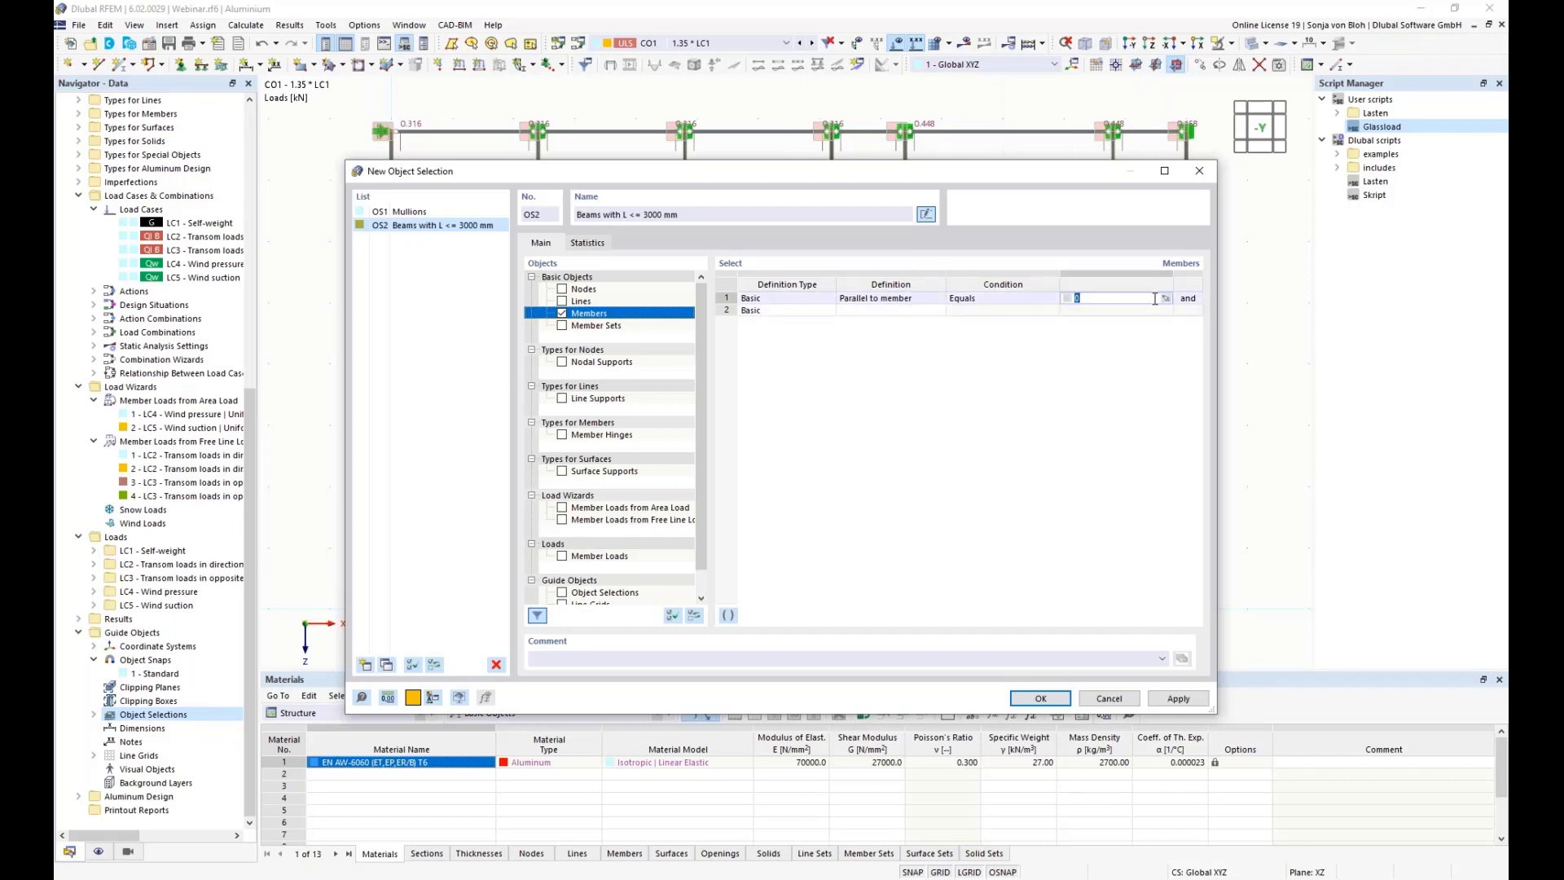
pyautogui.click(1166, 299)
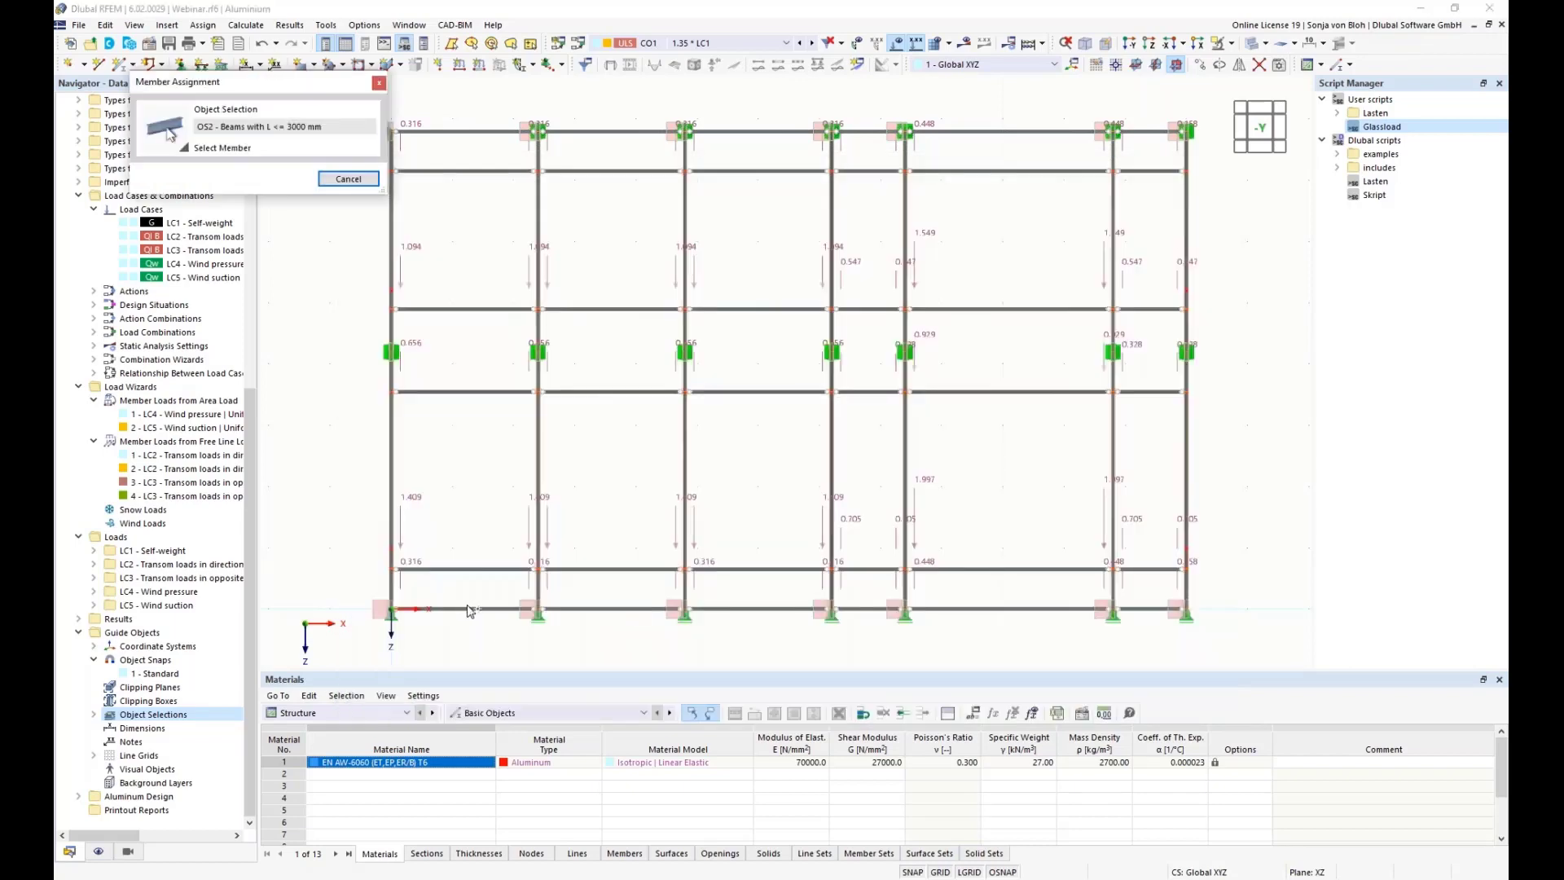
pyautogui.click(466, 608)
# - Add a second criterion for member length less than or equal to 3 m and confirm the object selection
pyautogui.click(896, 310)
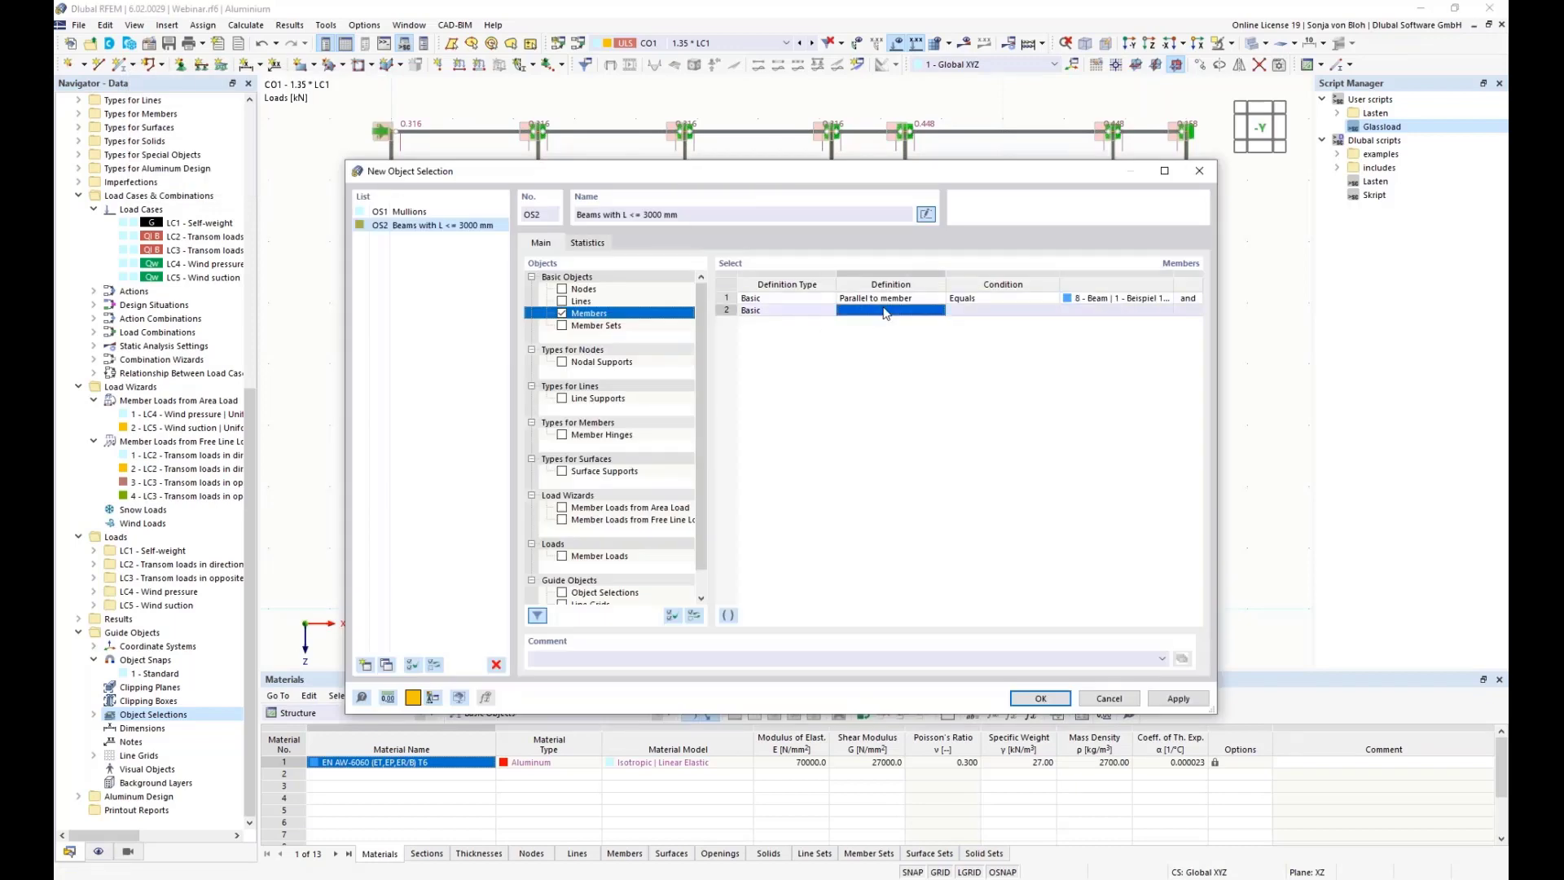
pyautogui.click(939, 312)
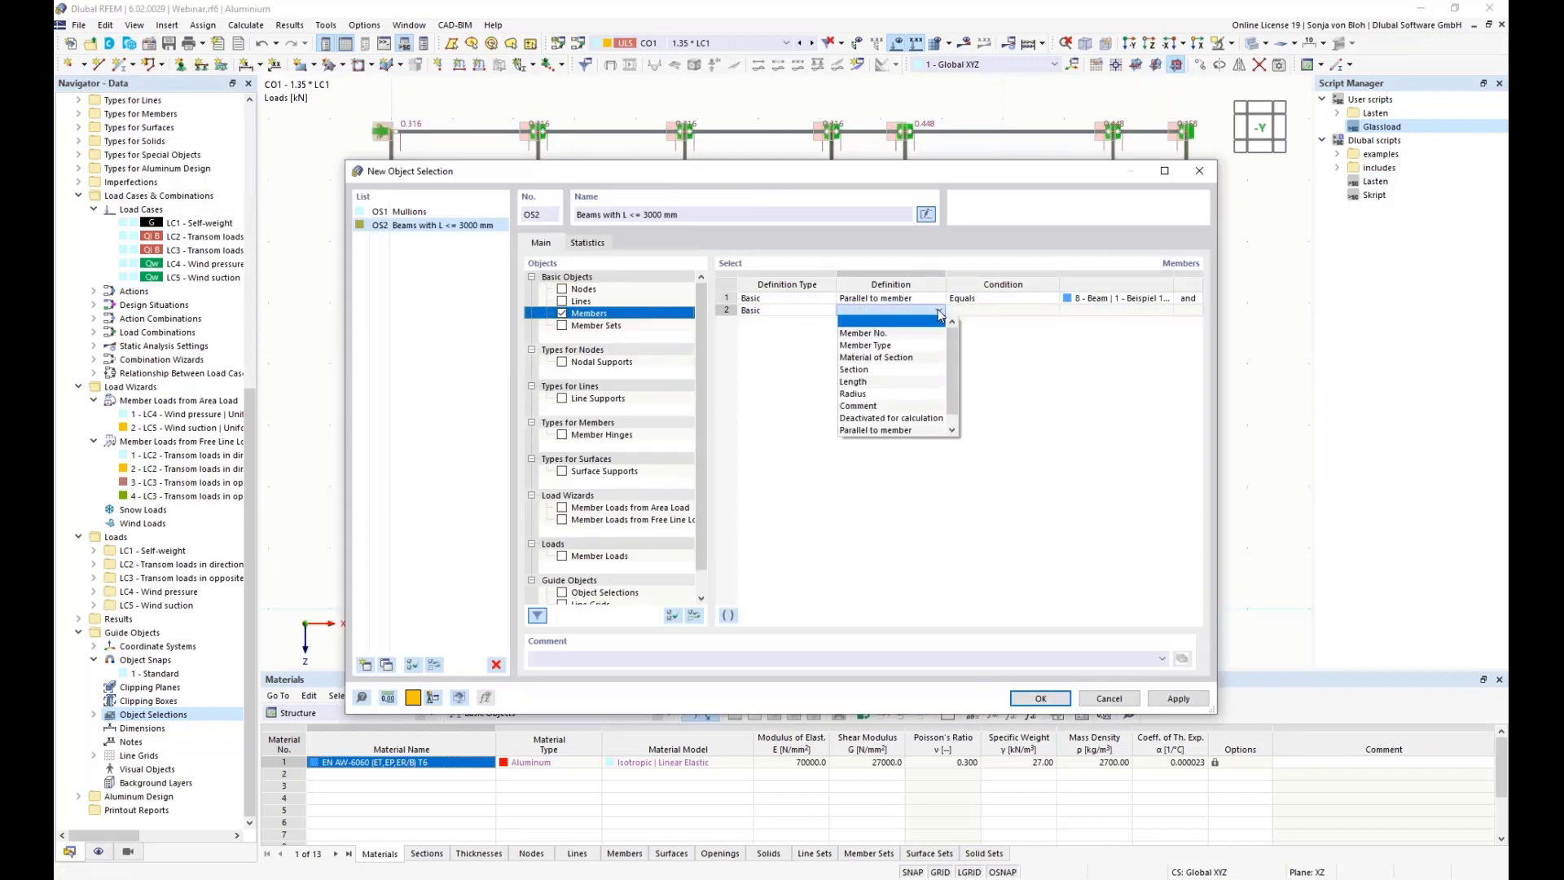
pyautogui.click(890, 381)
pyautogui.click(982, 312)
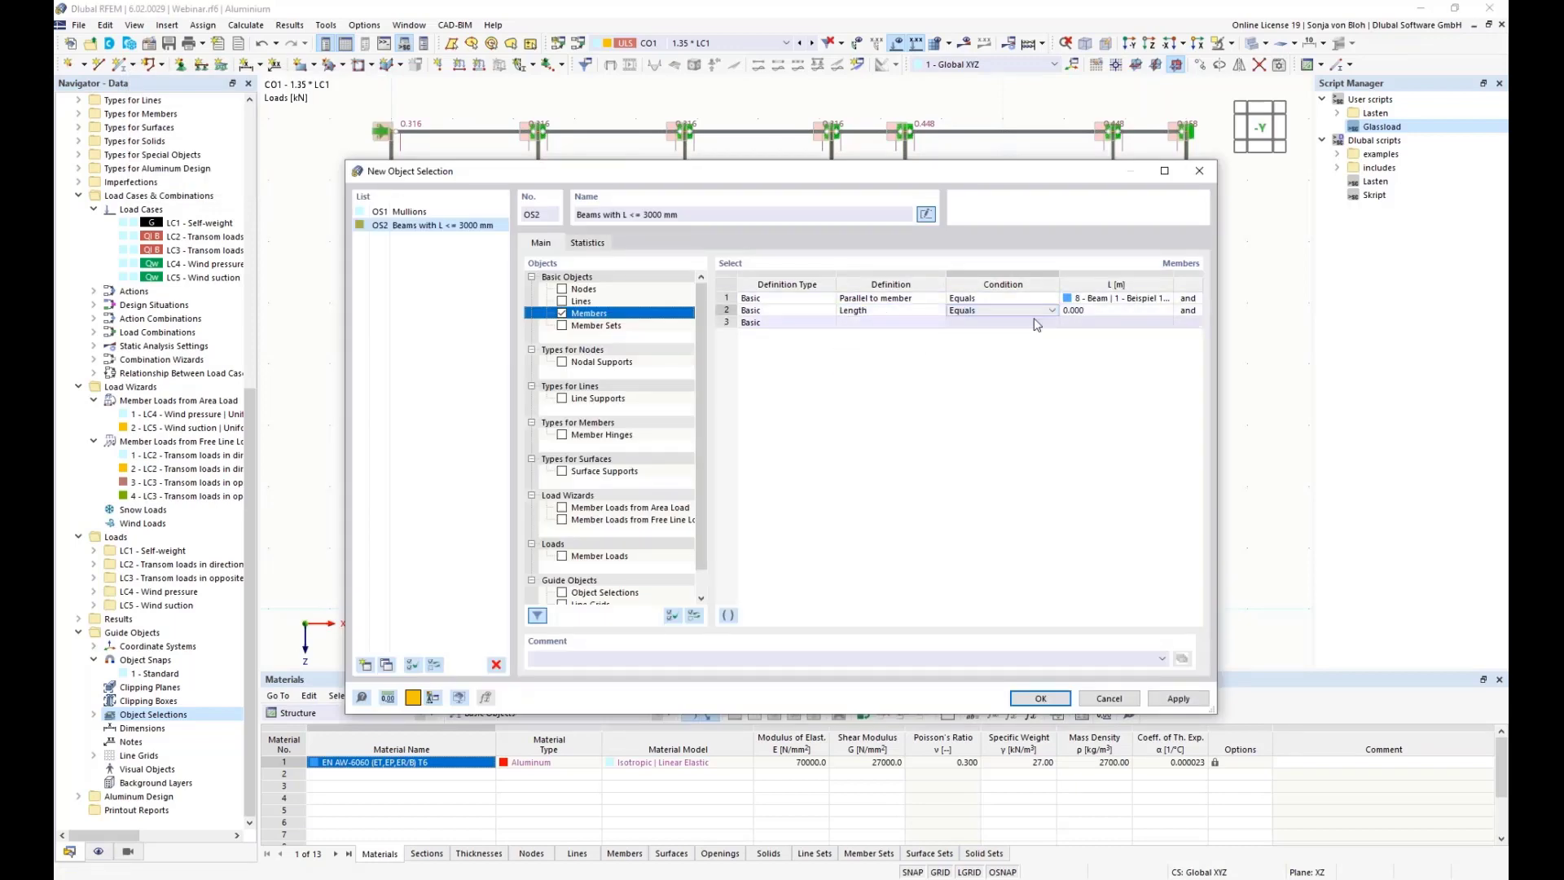
pyautogui.click(1053, 310)
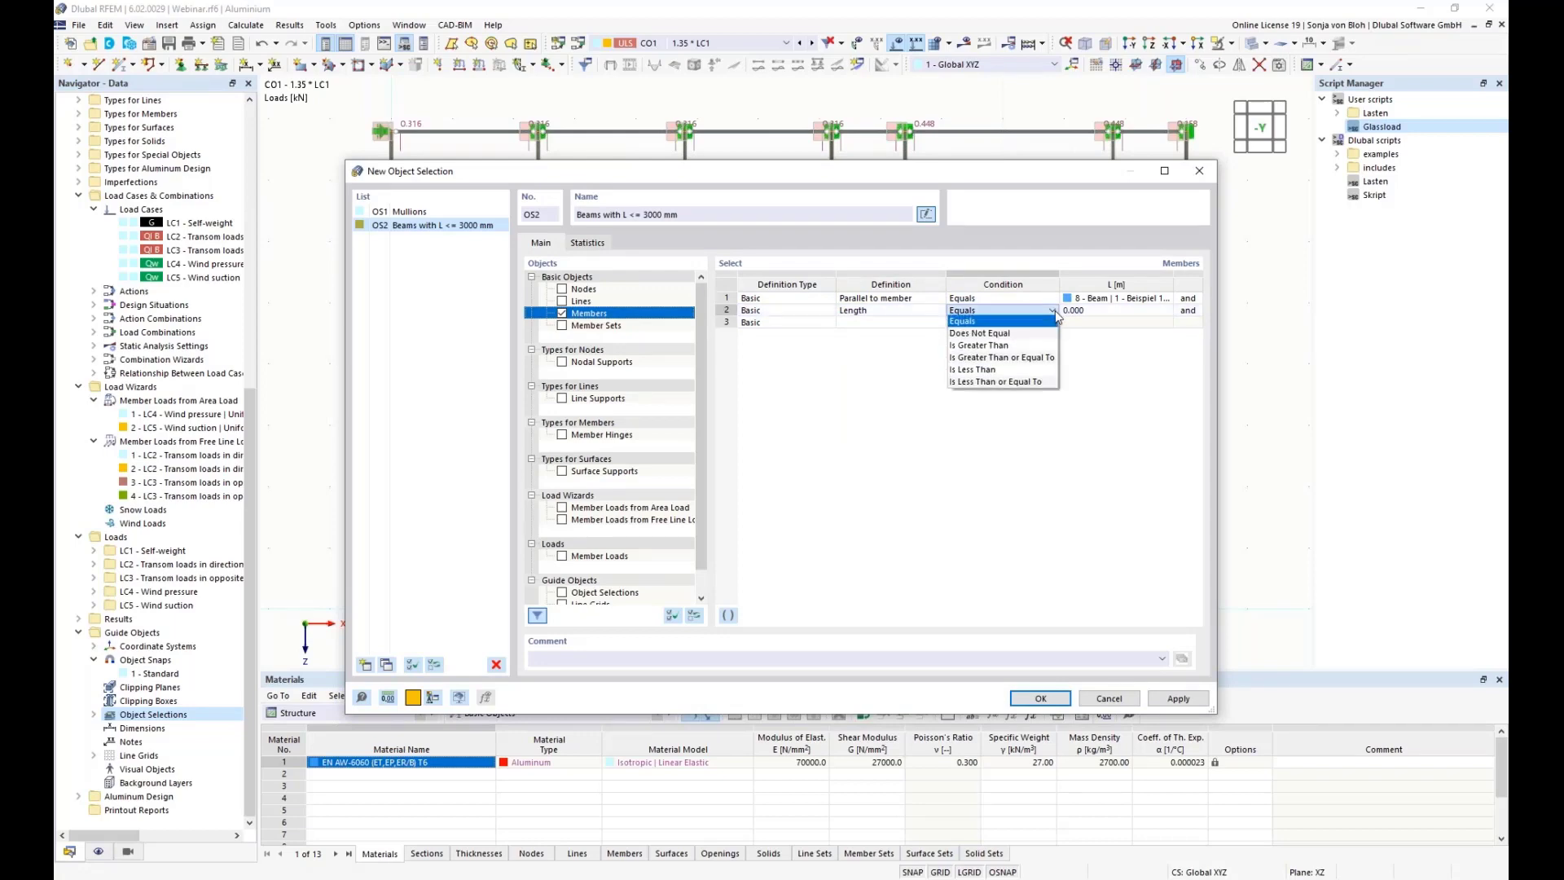
pyautogui.click(998, 381)
pyautogui.click(1111, 312)
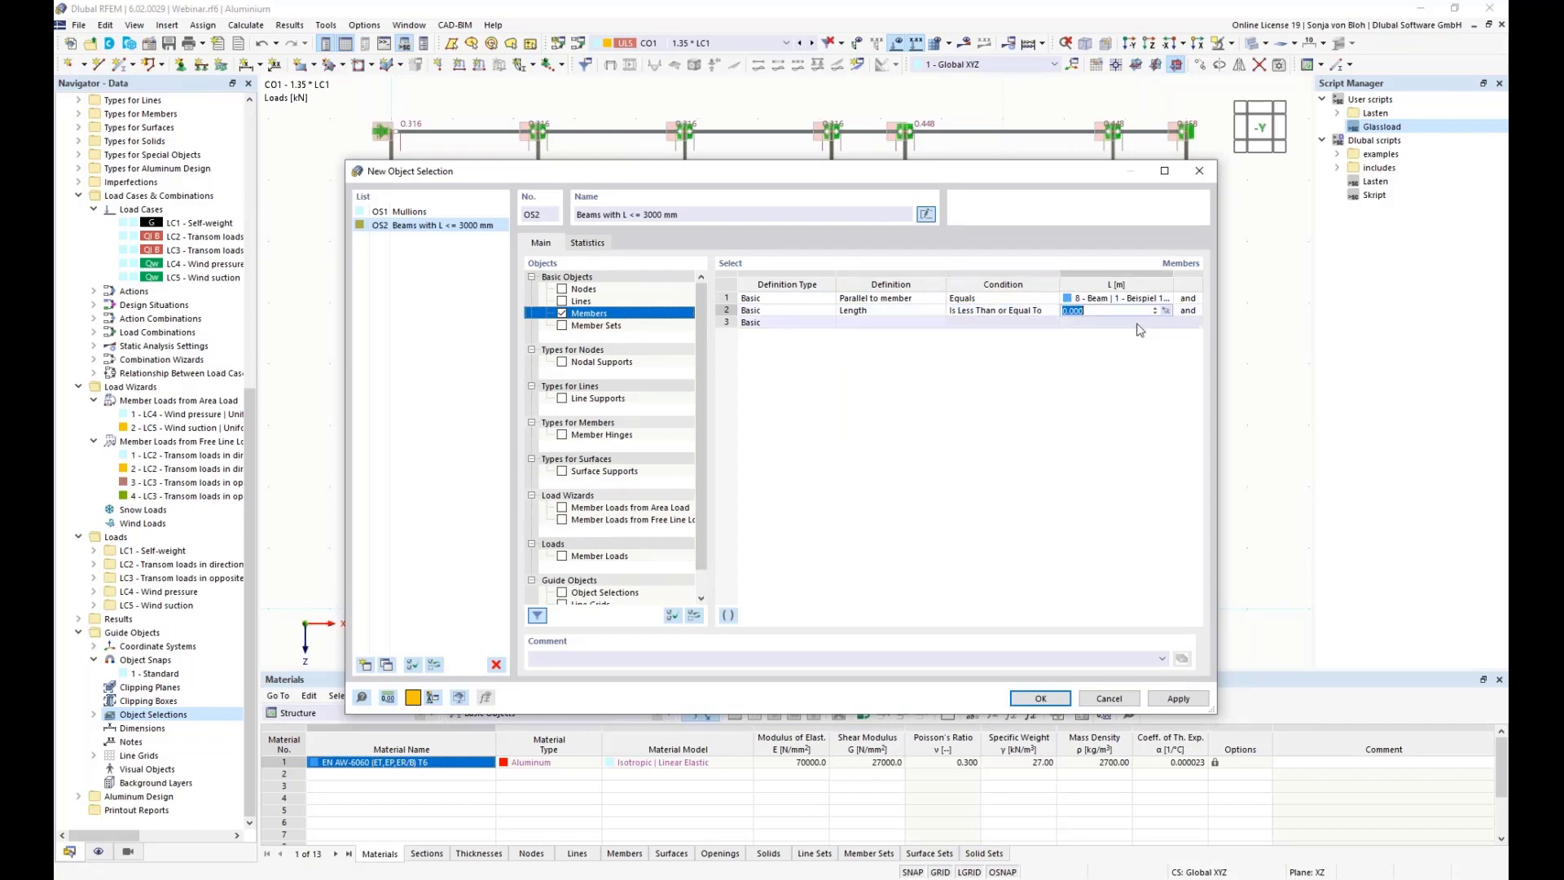
pyautogui.write('3000')
pyautogui.press('BackSpace')
pyautogui.press('BackSpace')
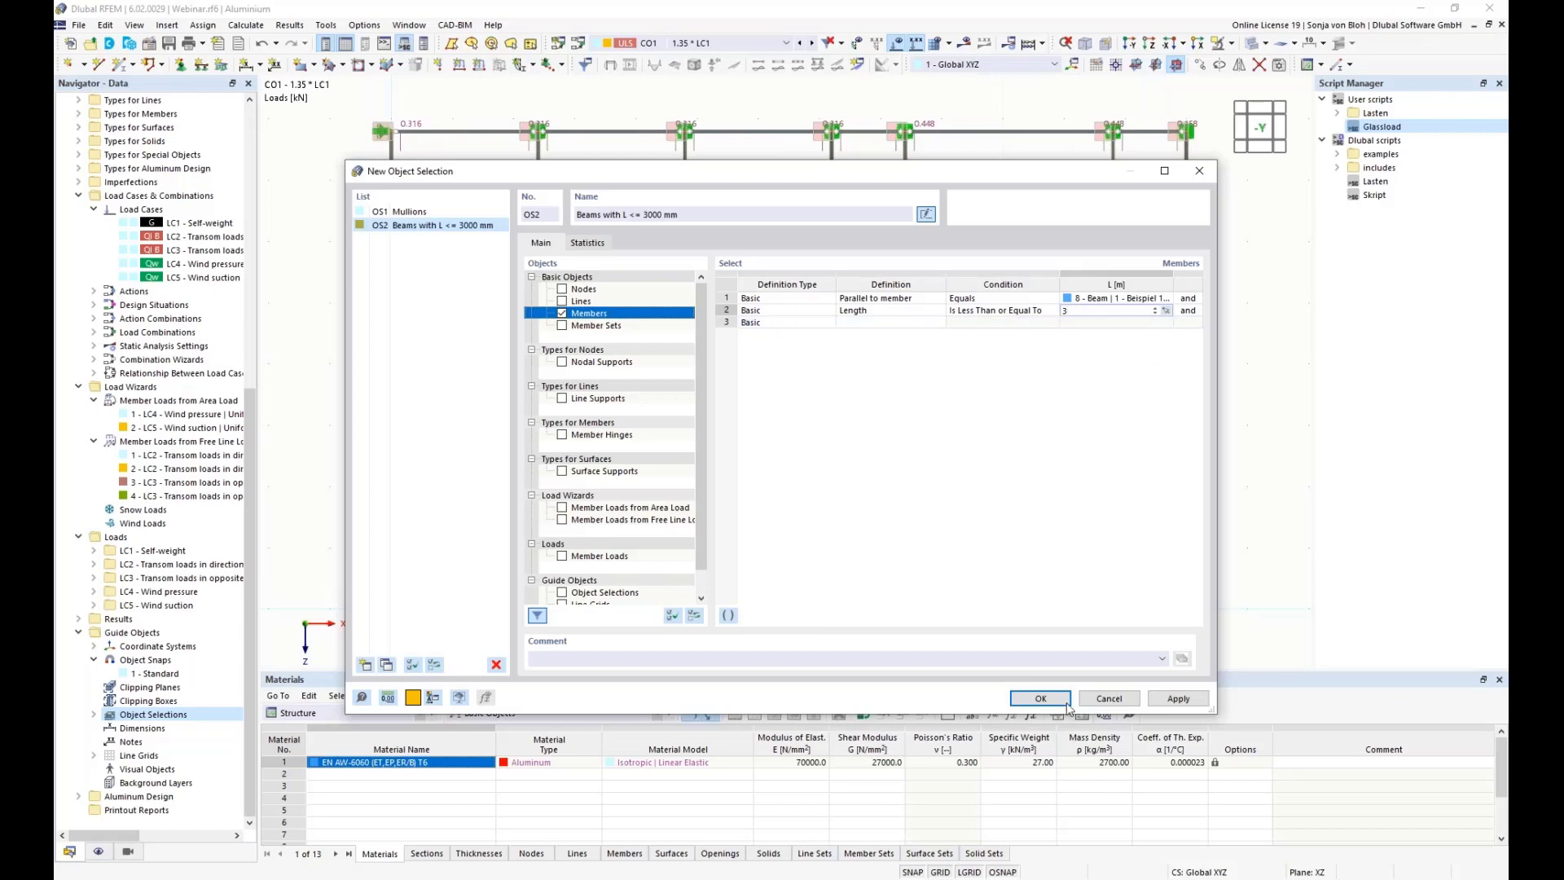
pyautogui.click(1033, 706)
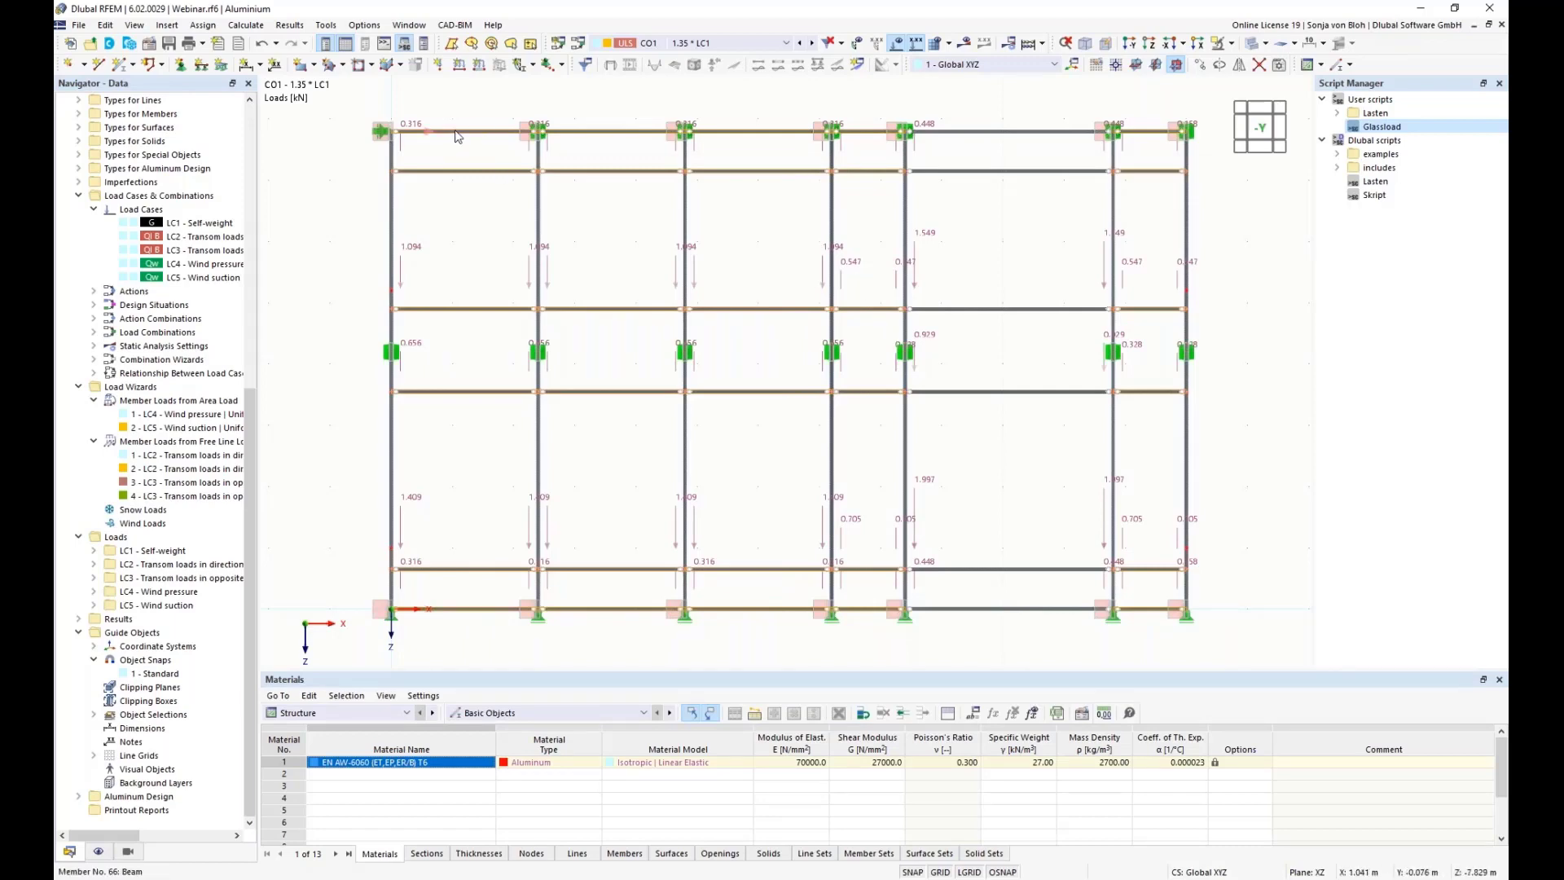
# - Edit the selected transom members up to 3 m long, assigning design support "1 - y and z" to member start and end
pyautogui.rightClick(456, 137)
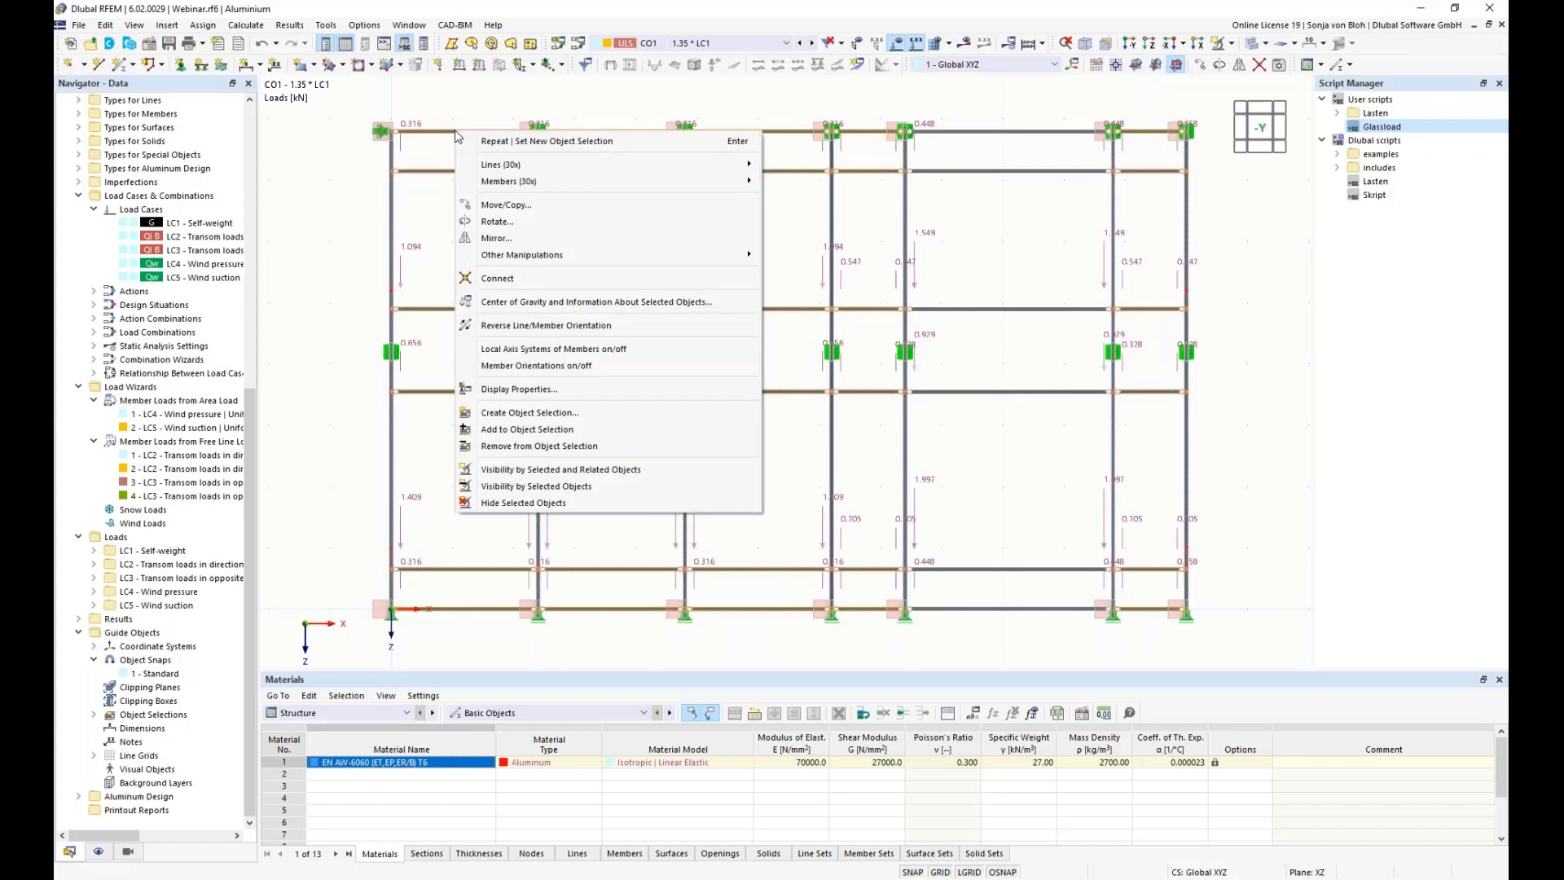
pyautogui.moveTo(556, 185)
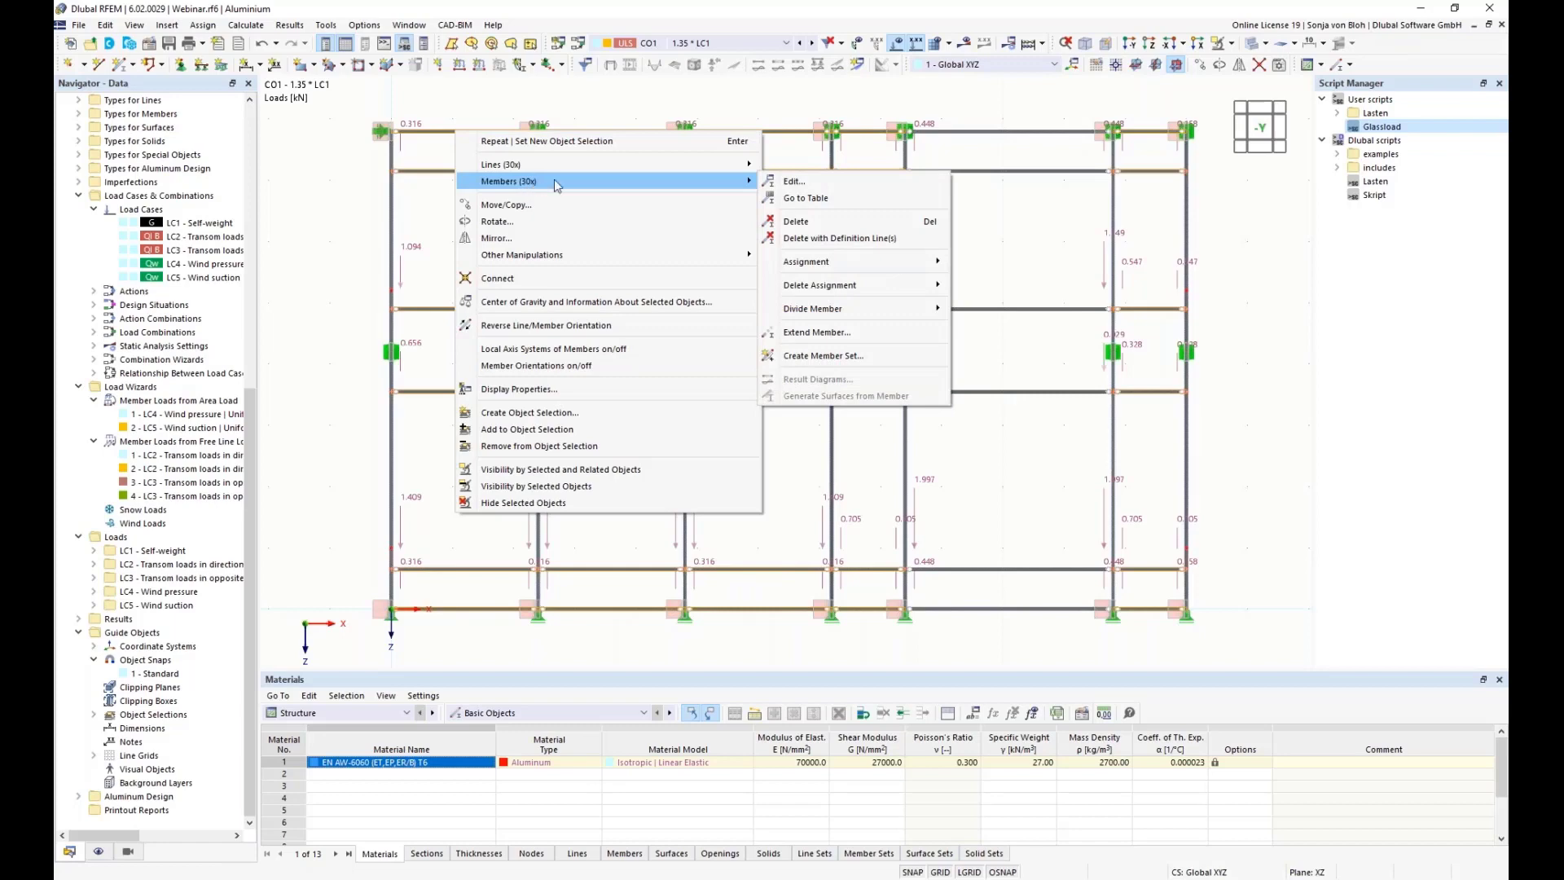
pyautogui.click(796, 184)
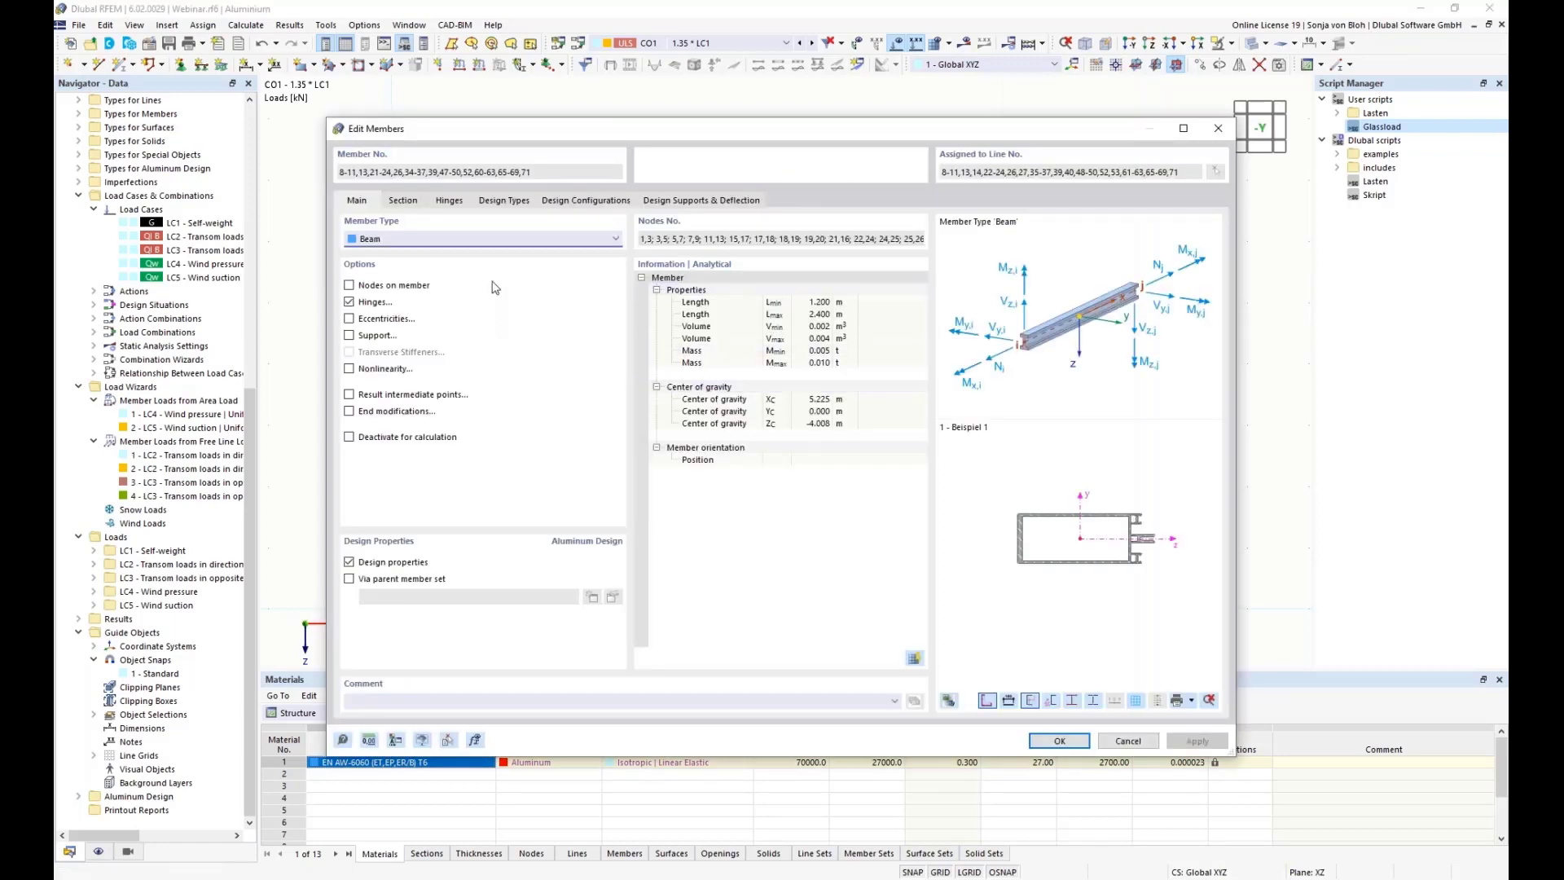
pyautogui.click(586, 201)
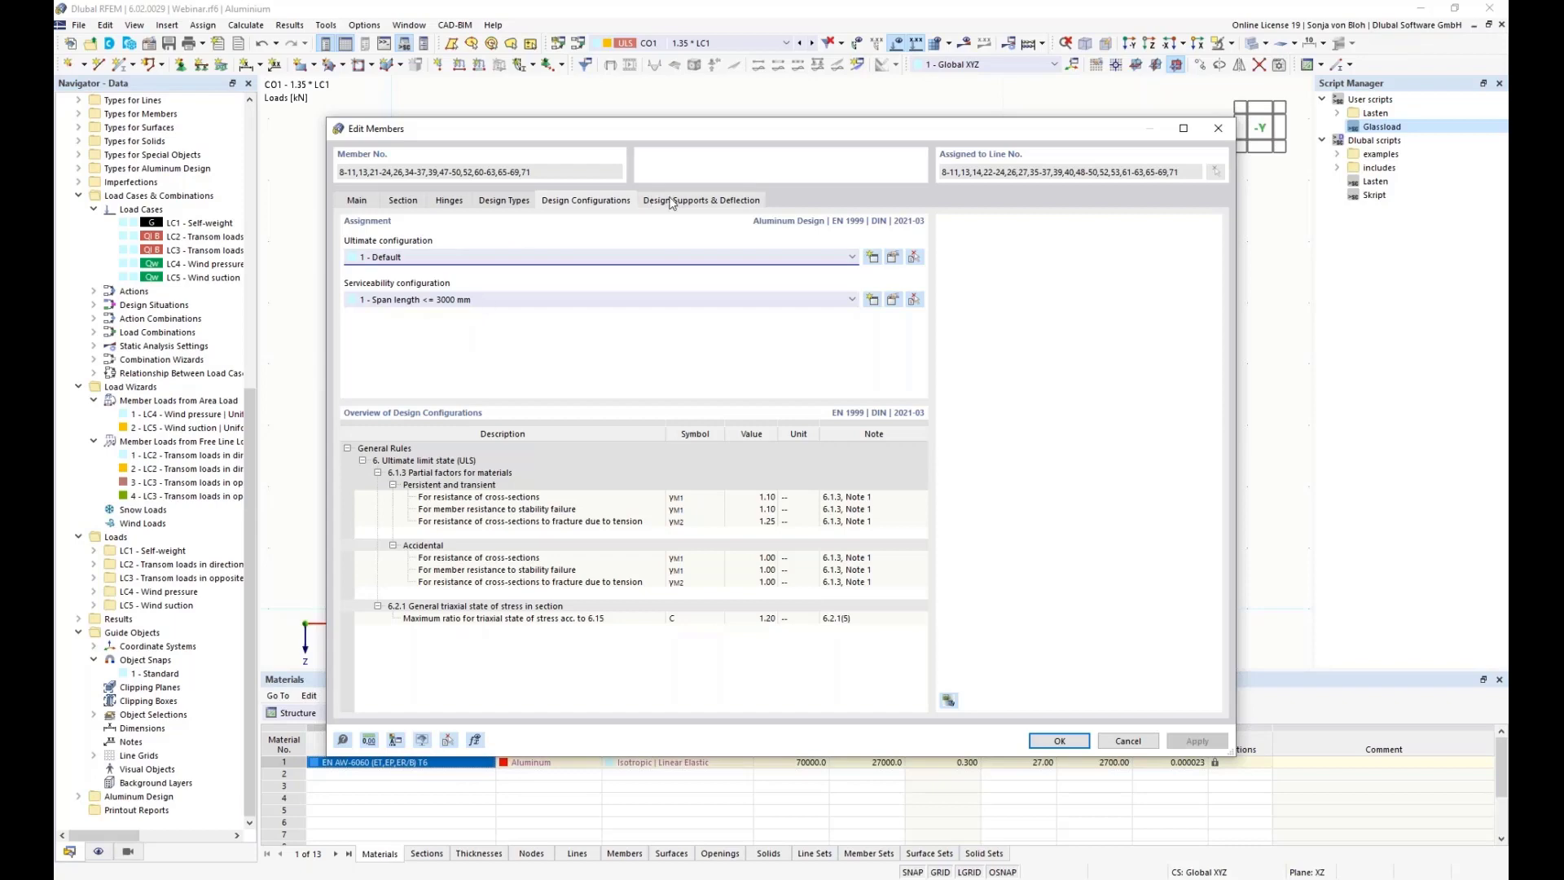
pyautogui.click(705, 201)
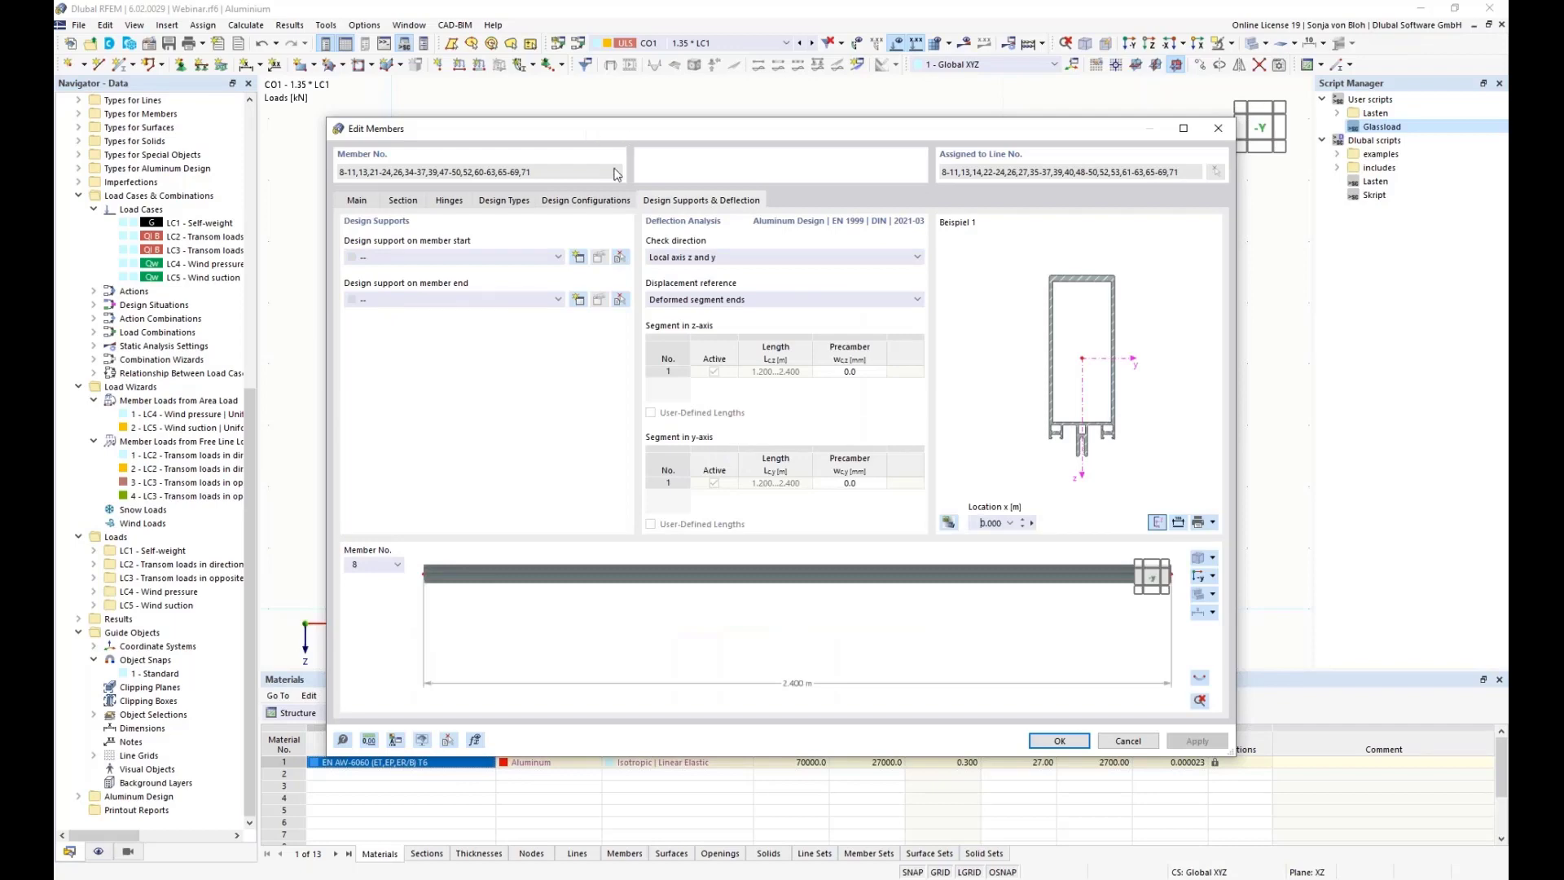
pyautogui.moveTo(589, 133); pyautogui.dragTo(951, 91)
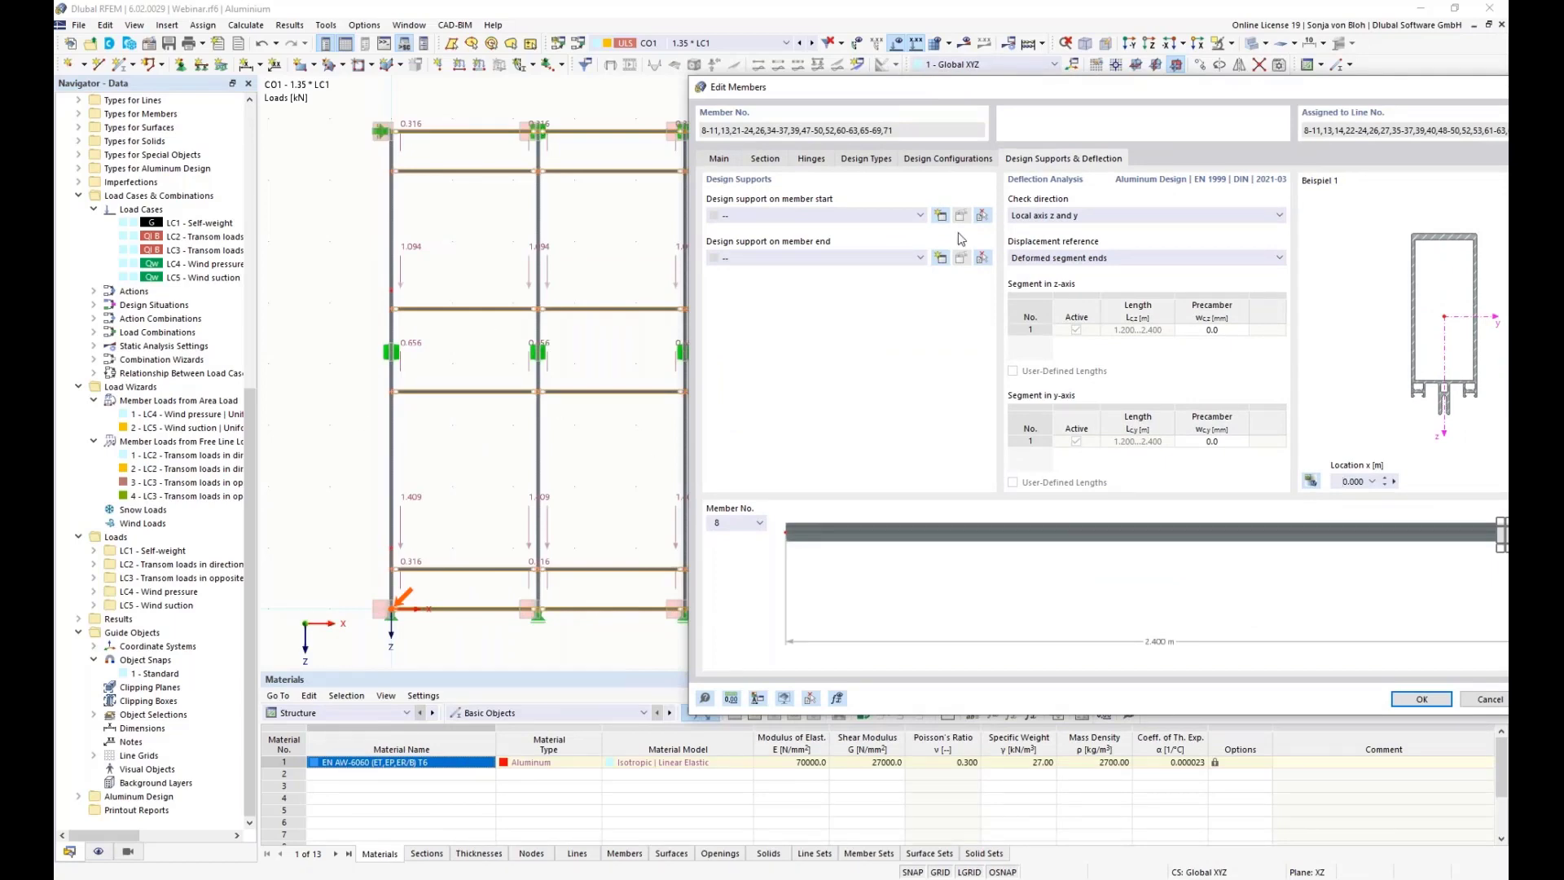
pyautogui.click(920, 215)
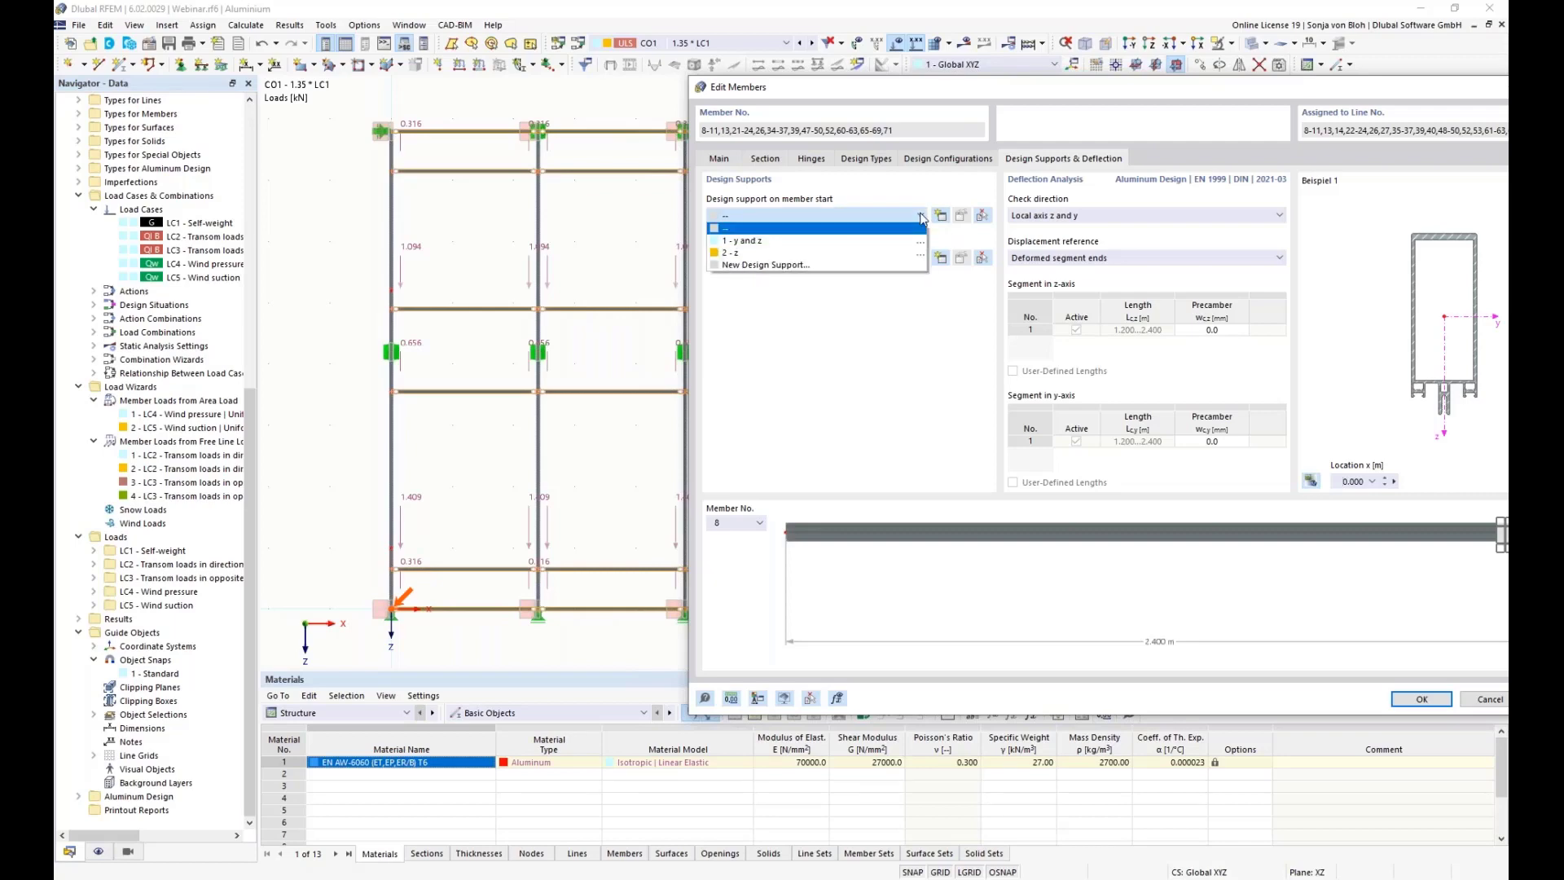
pyautogui.click(871, 241)
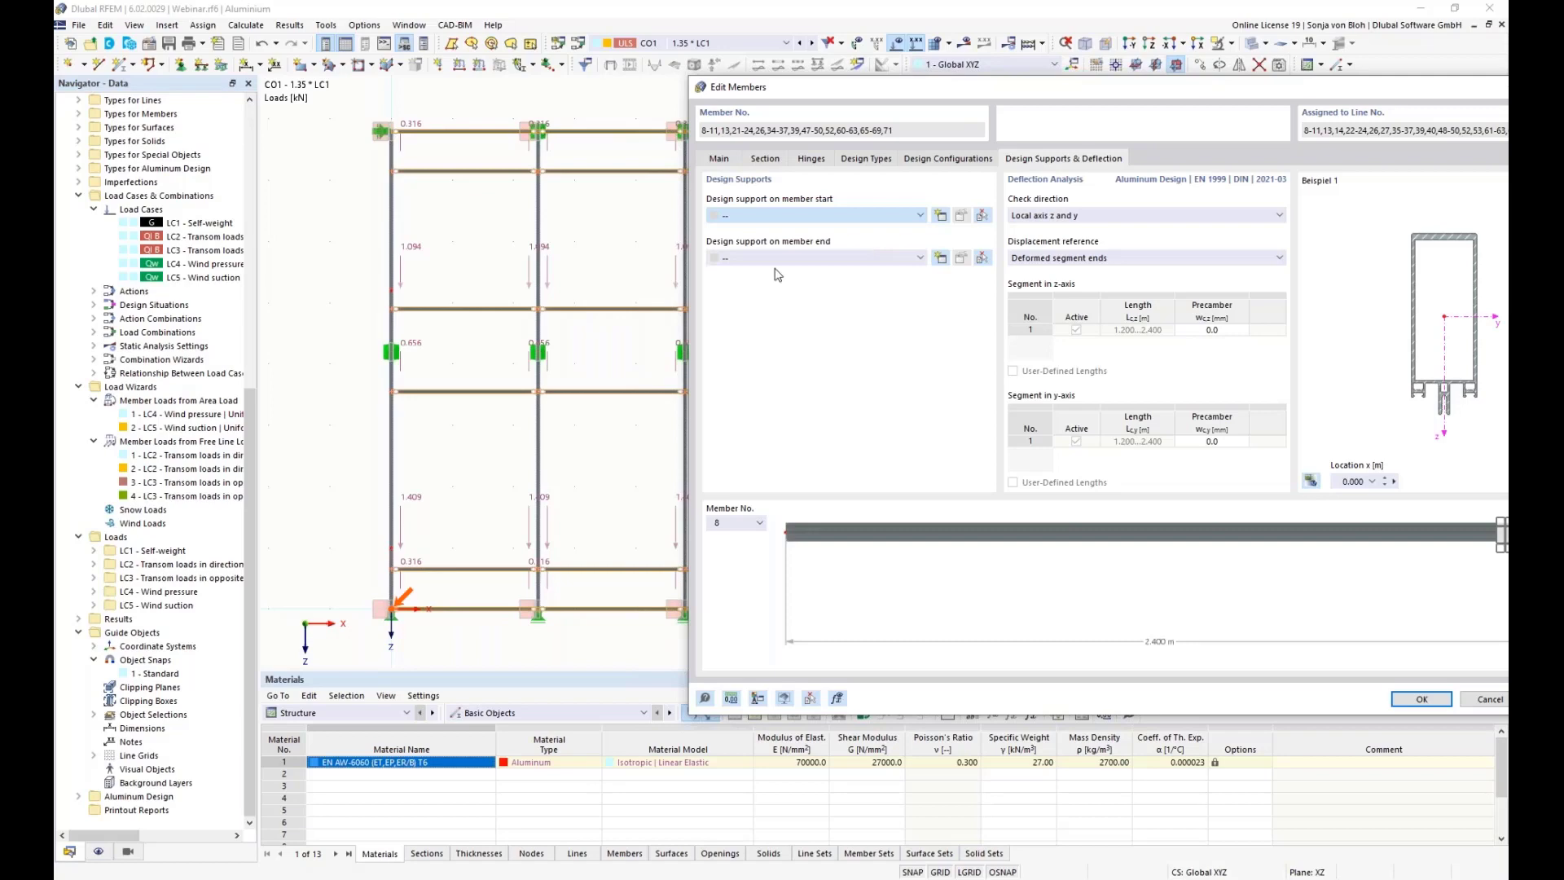
pyautogui.click(860, 259)
pyautogui.click(814, 284)
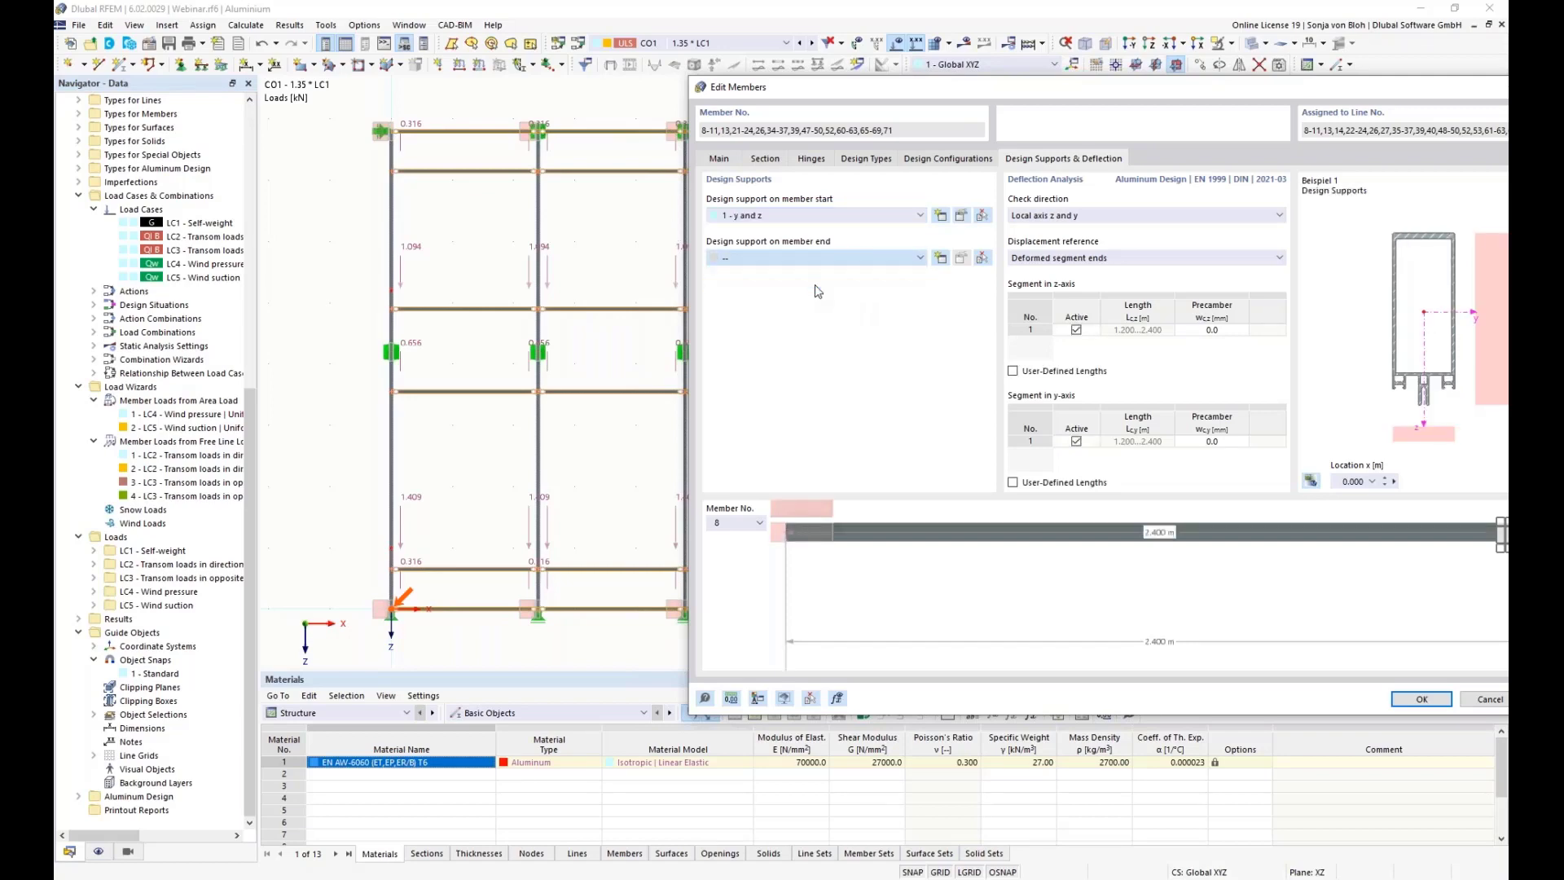
# - Set the deflection check direction of these shorter transoms to local axis z and confirm the member changes
pyautogui.moveTo(948, 90); pyautogui.dragTo(878, 99)
pyautogui.click(1108, 224)
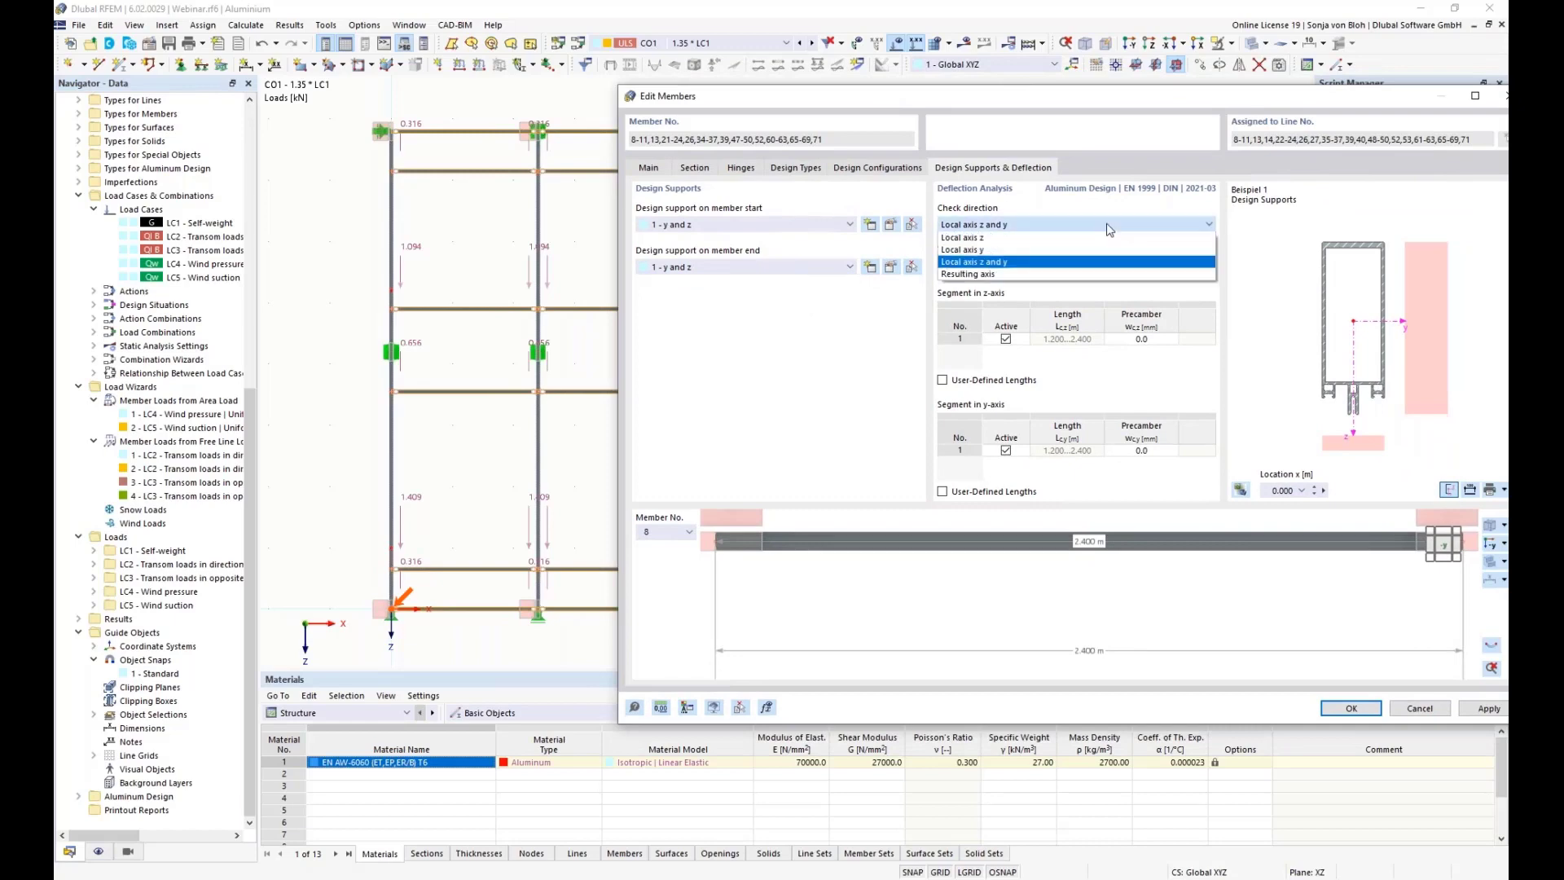
pyautogui.click(1001, 237)
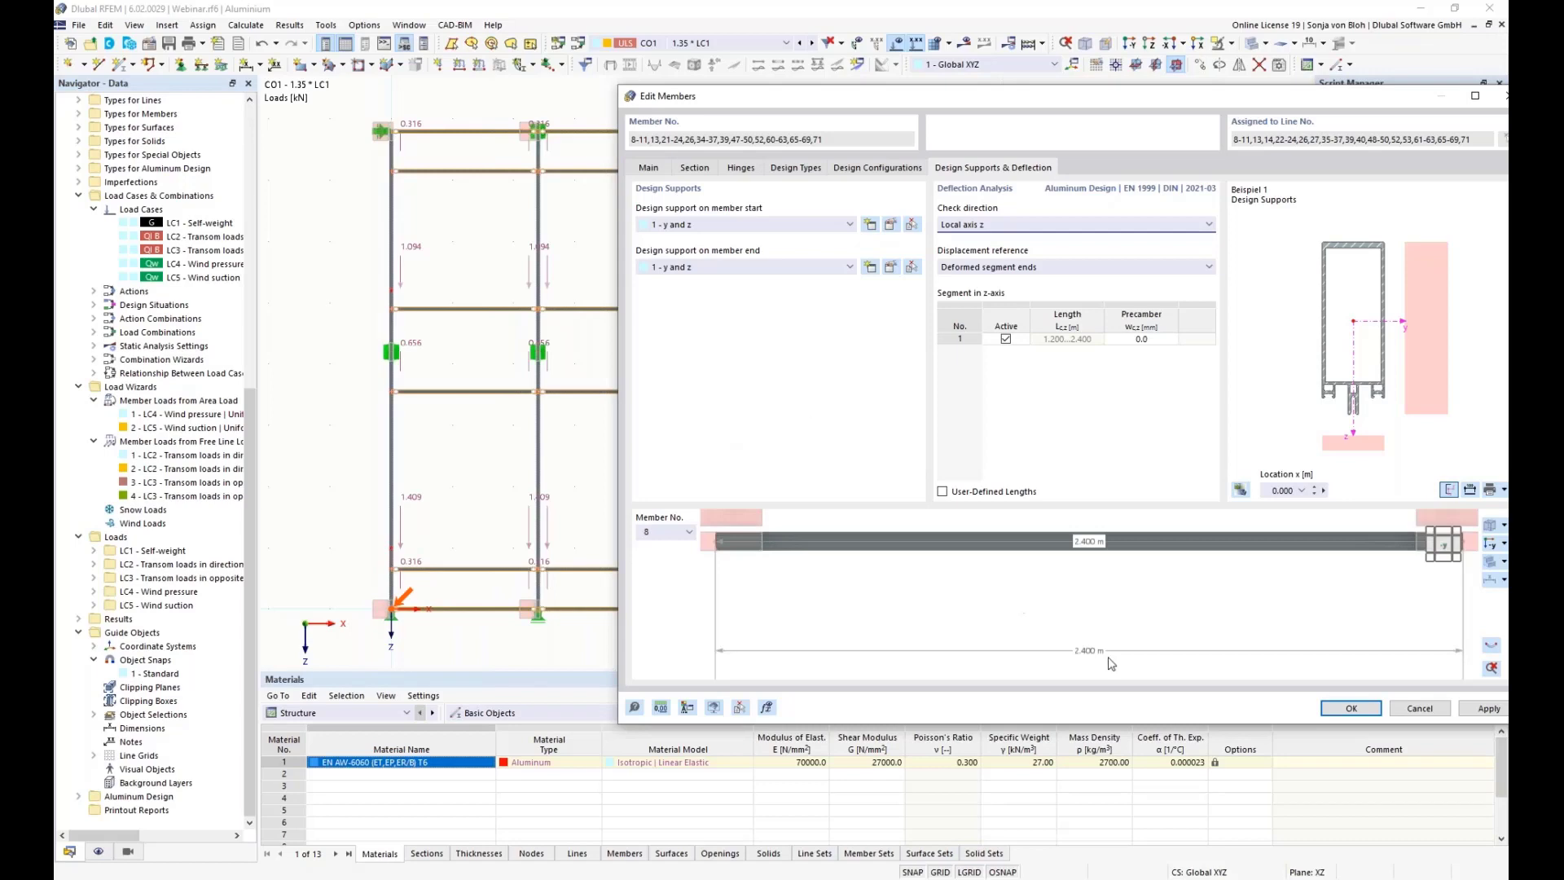
pyautogui.click(1345, 709)
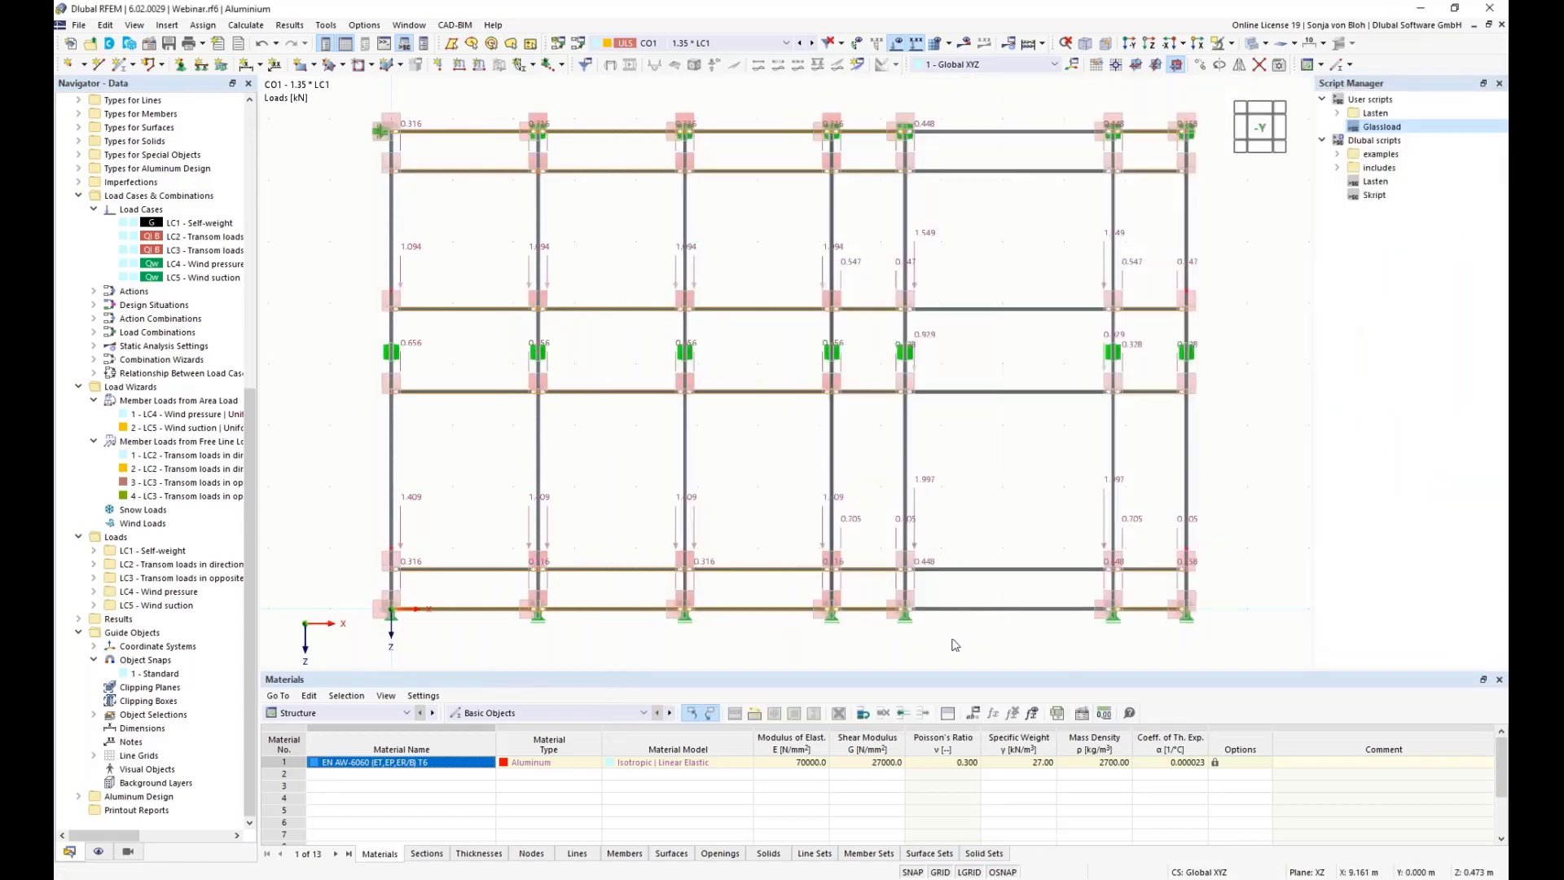
# - Select the six horizontal beams in the widest bay and assign them serviceability configuration "2 - Span length 3000 mm < L < 7500 mm"
pyautogui.click(1050, 632)
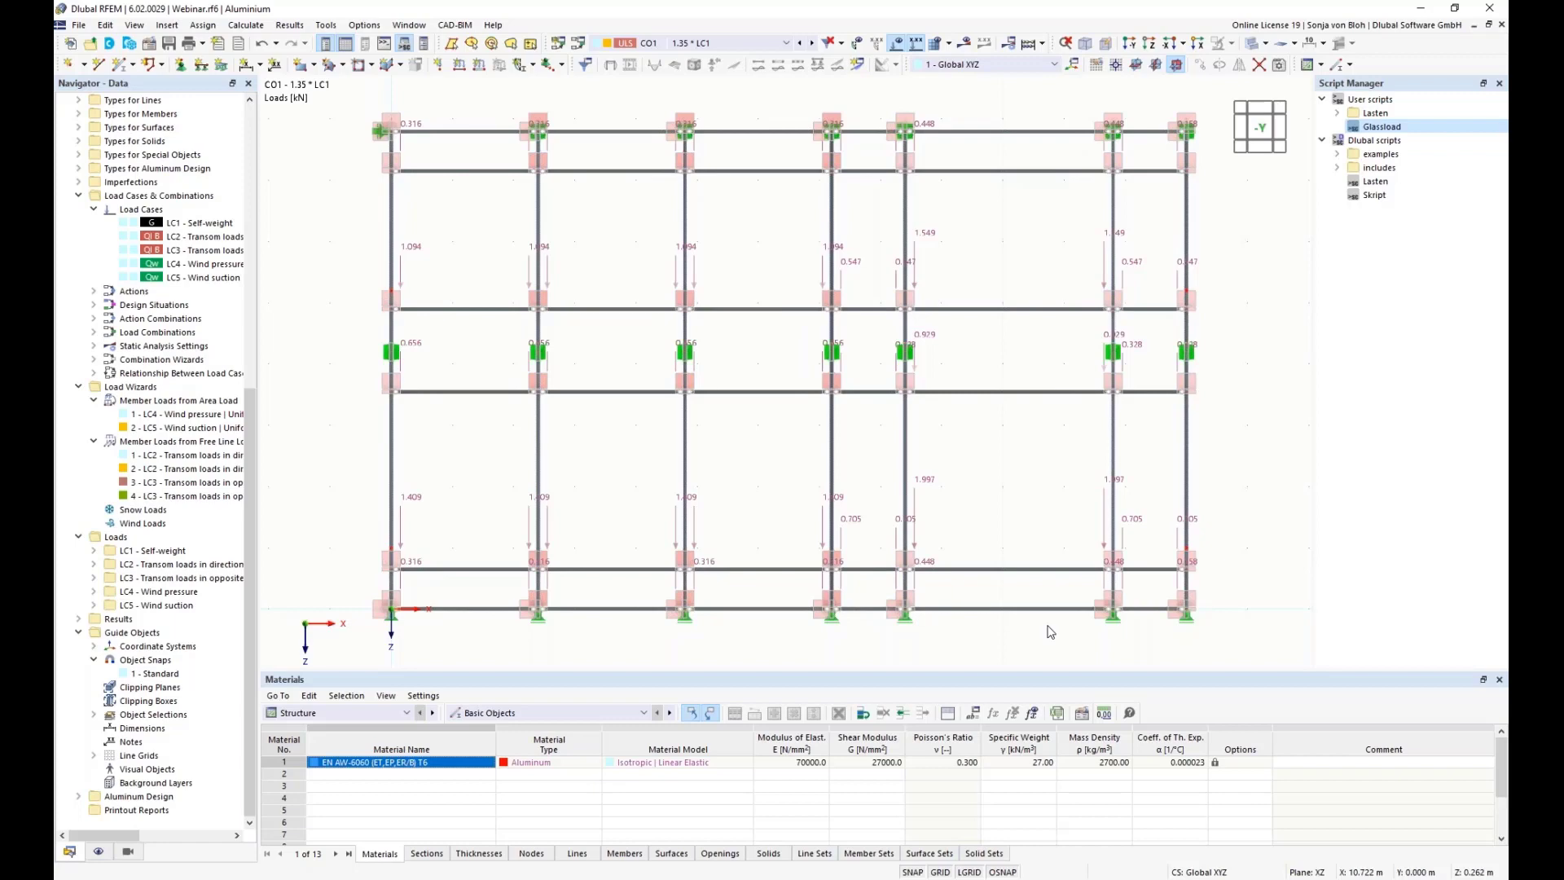
pyautogui.moveTo(1034, 636); pyautogui.dragTo(984, 96)
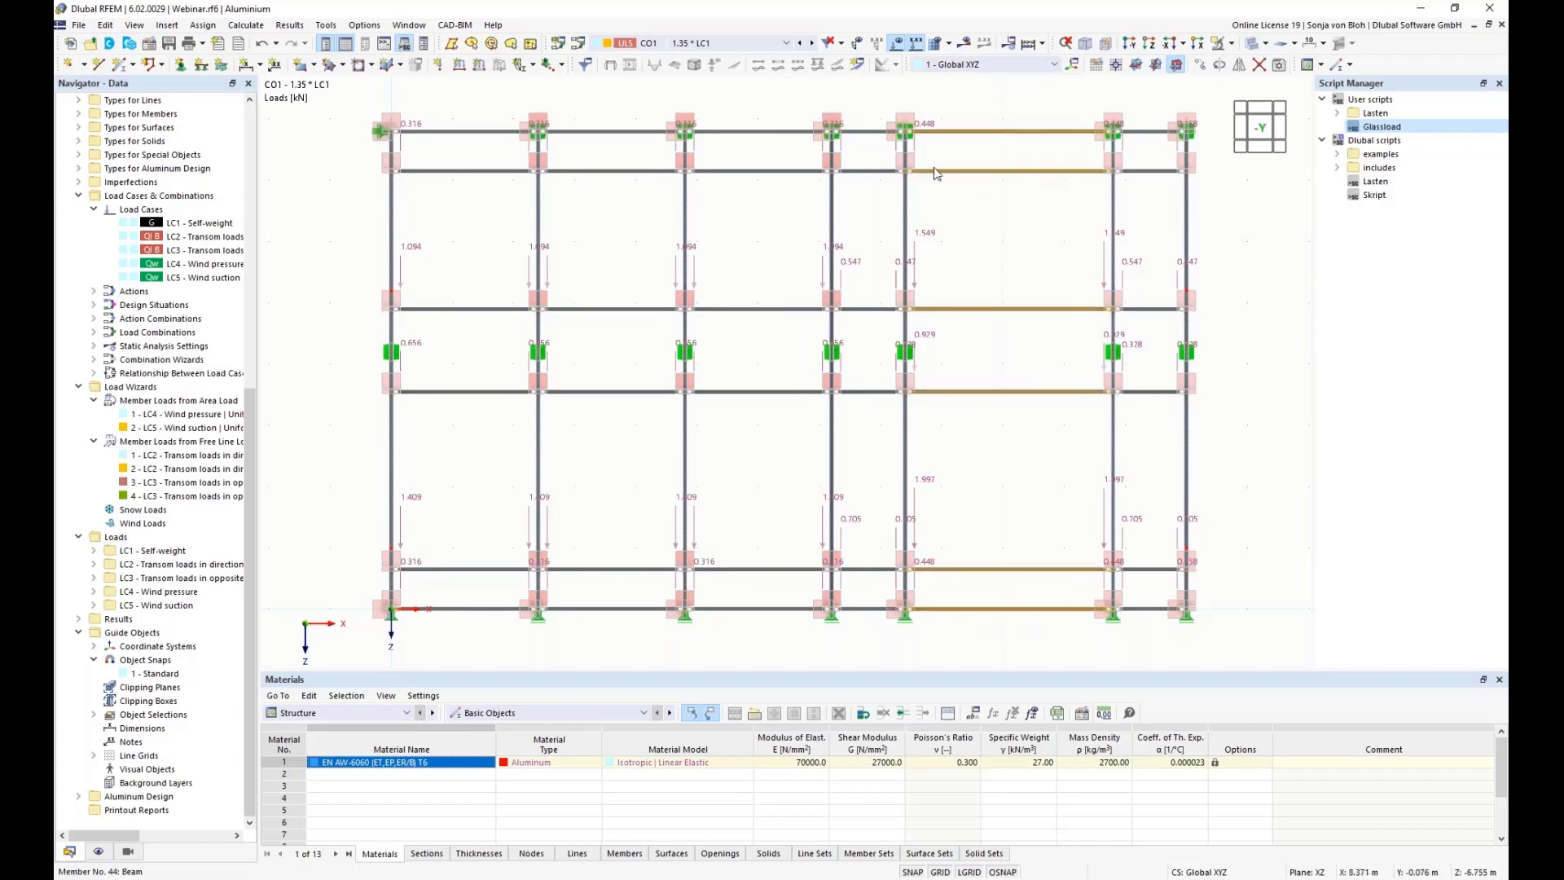
pyautogui.rightClick(959, 132)
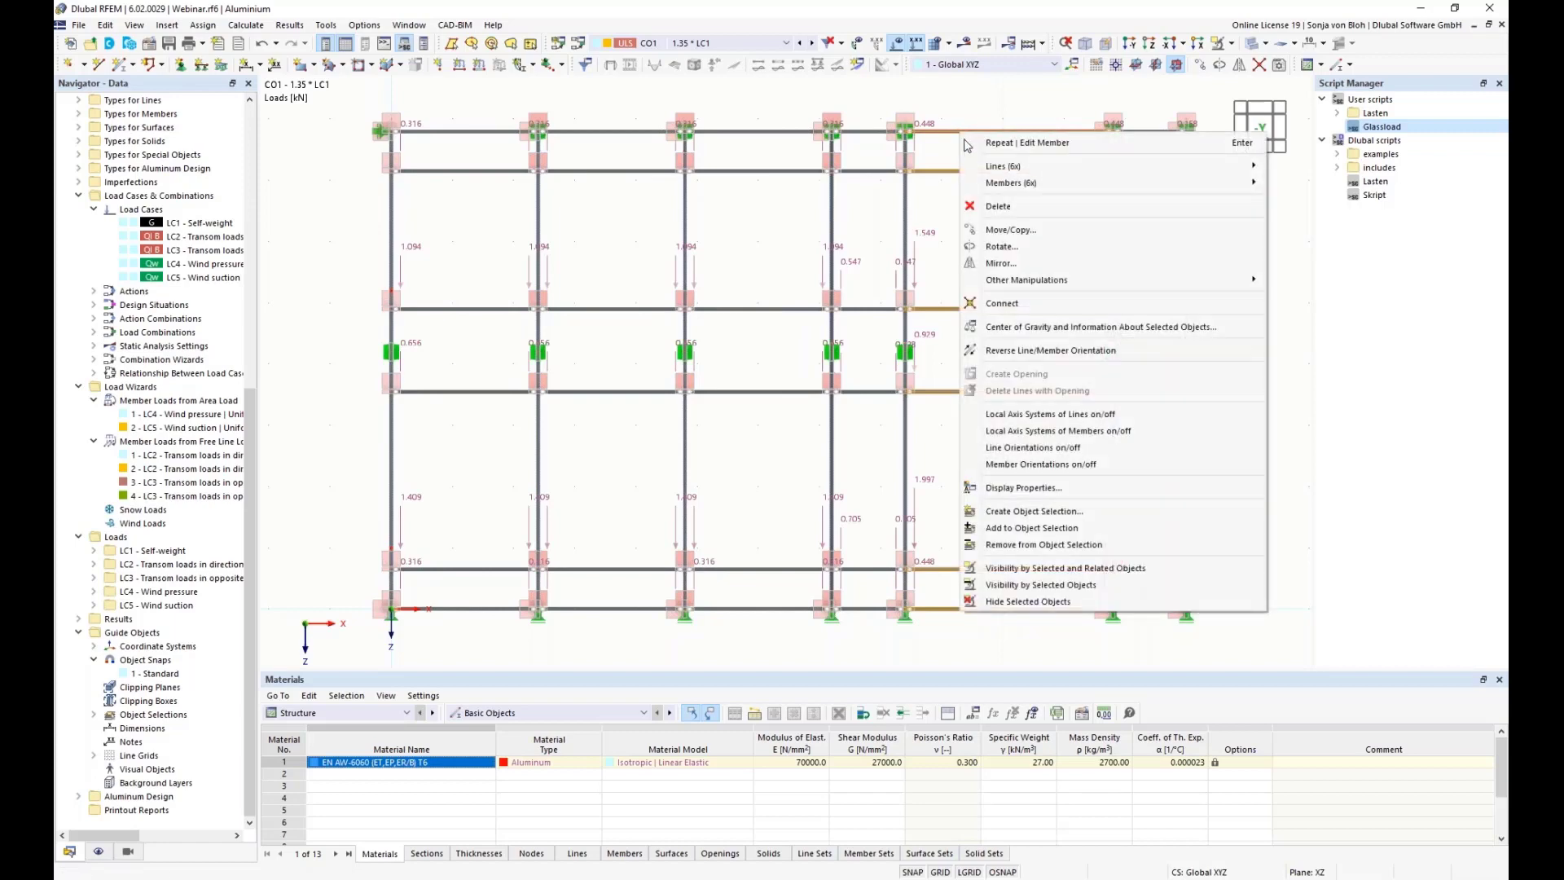
pyautogui.moveTo(1025, 186)
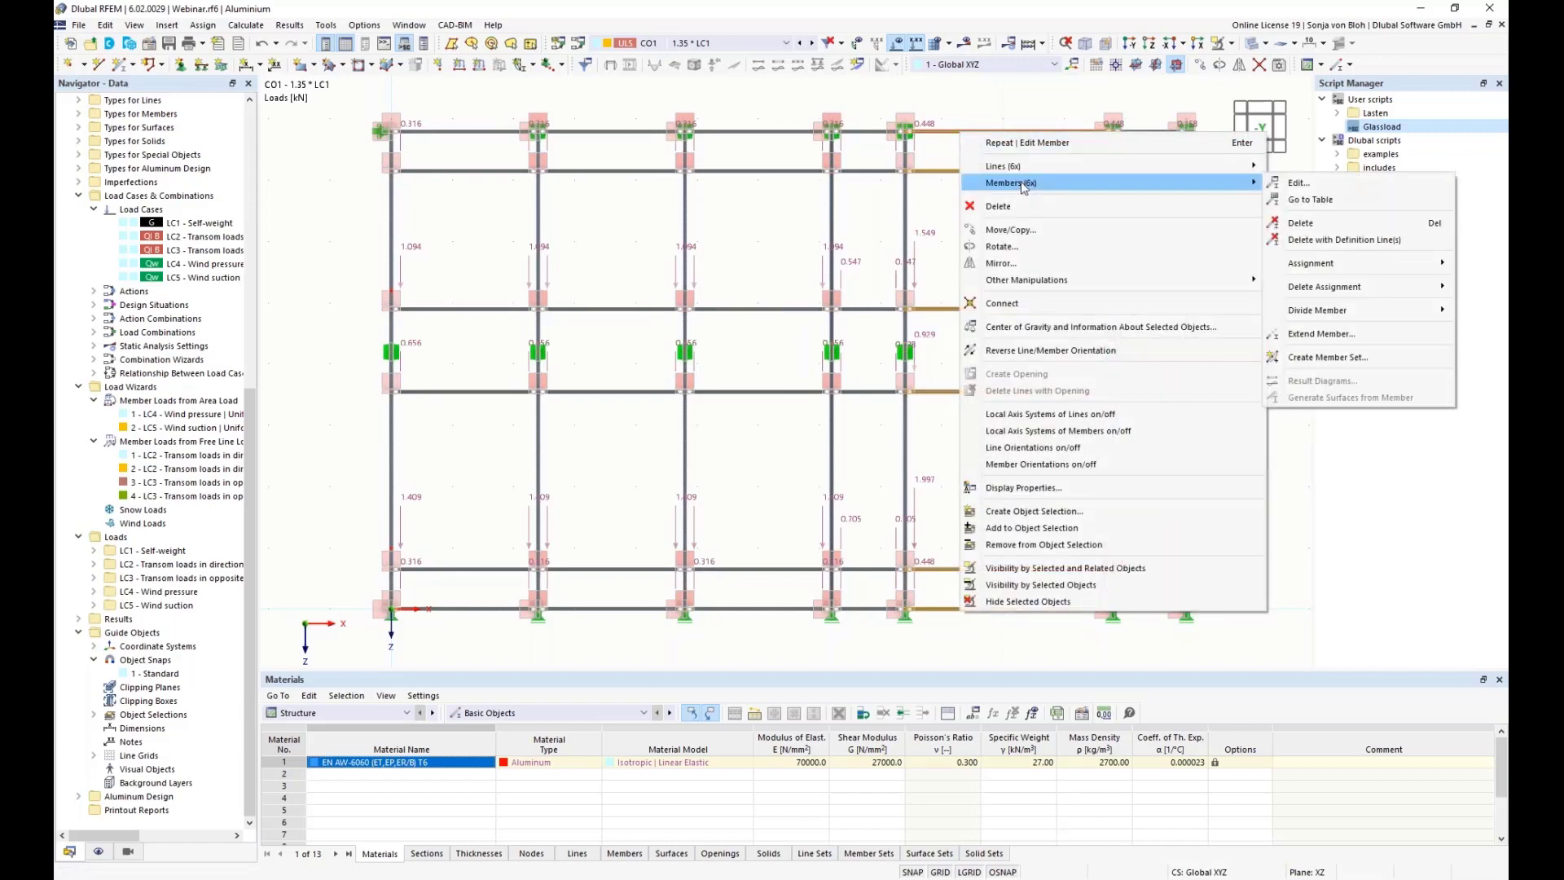
pyautogui.click(1331, 187)
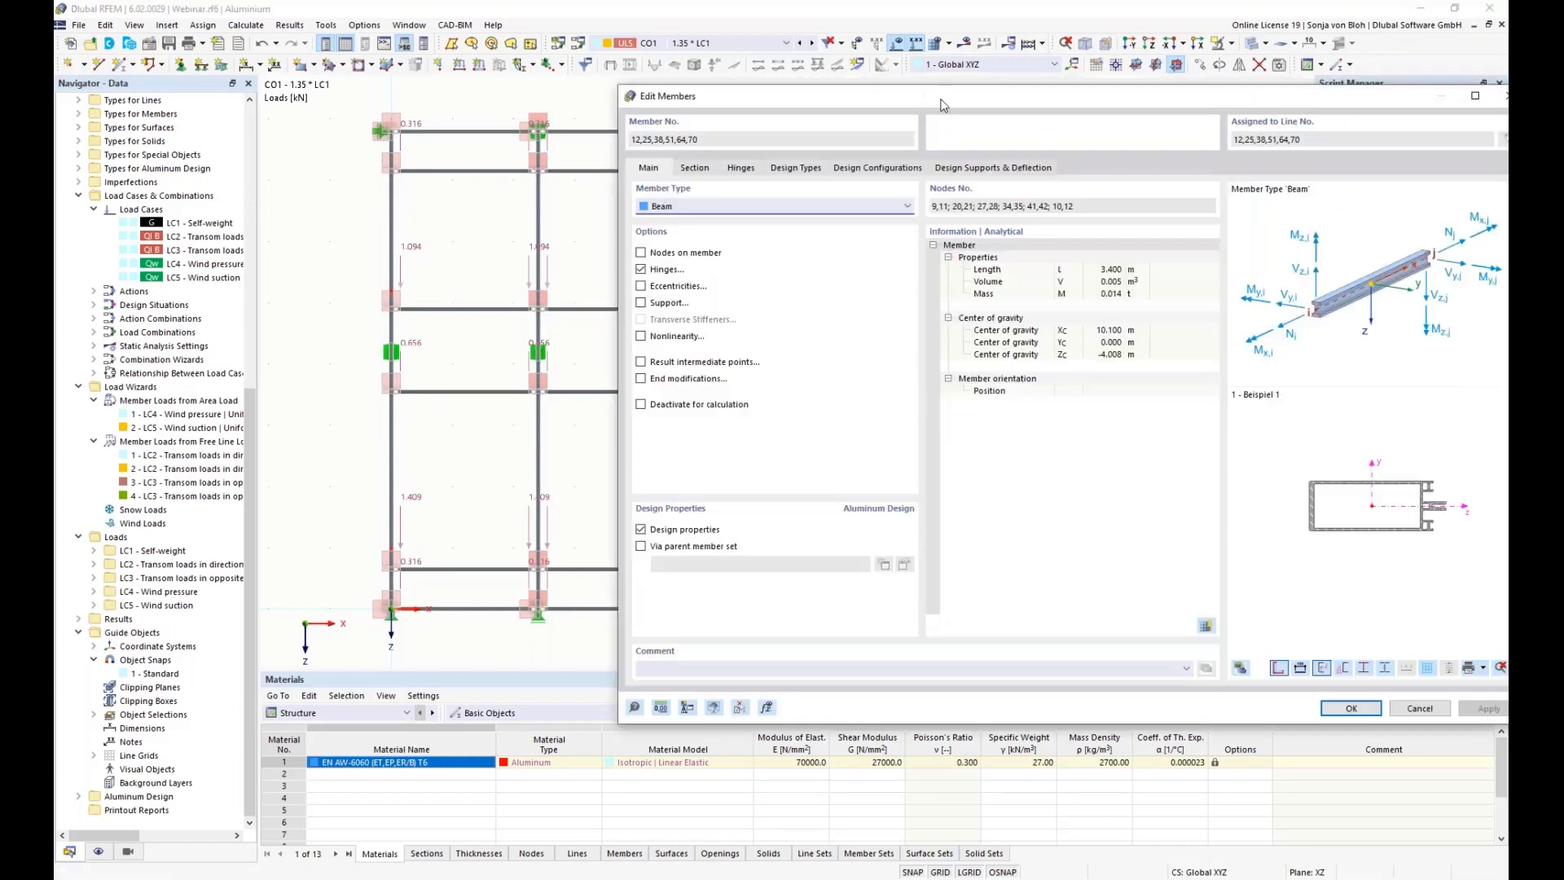
pyautogui.moveTo(942, 105); pyautogui.dragTo(669, 88)
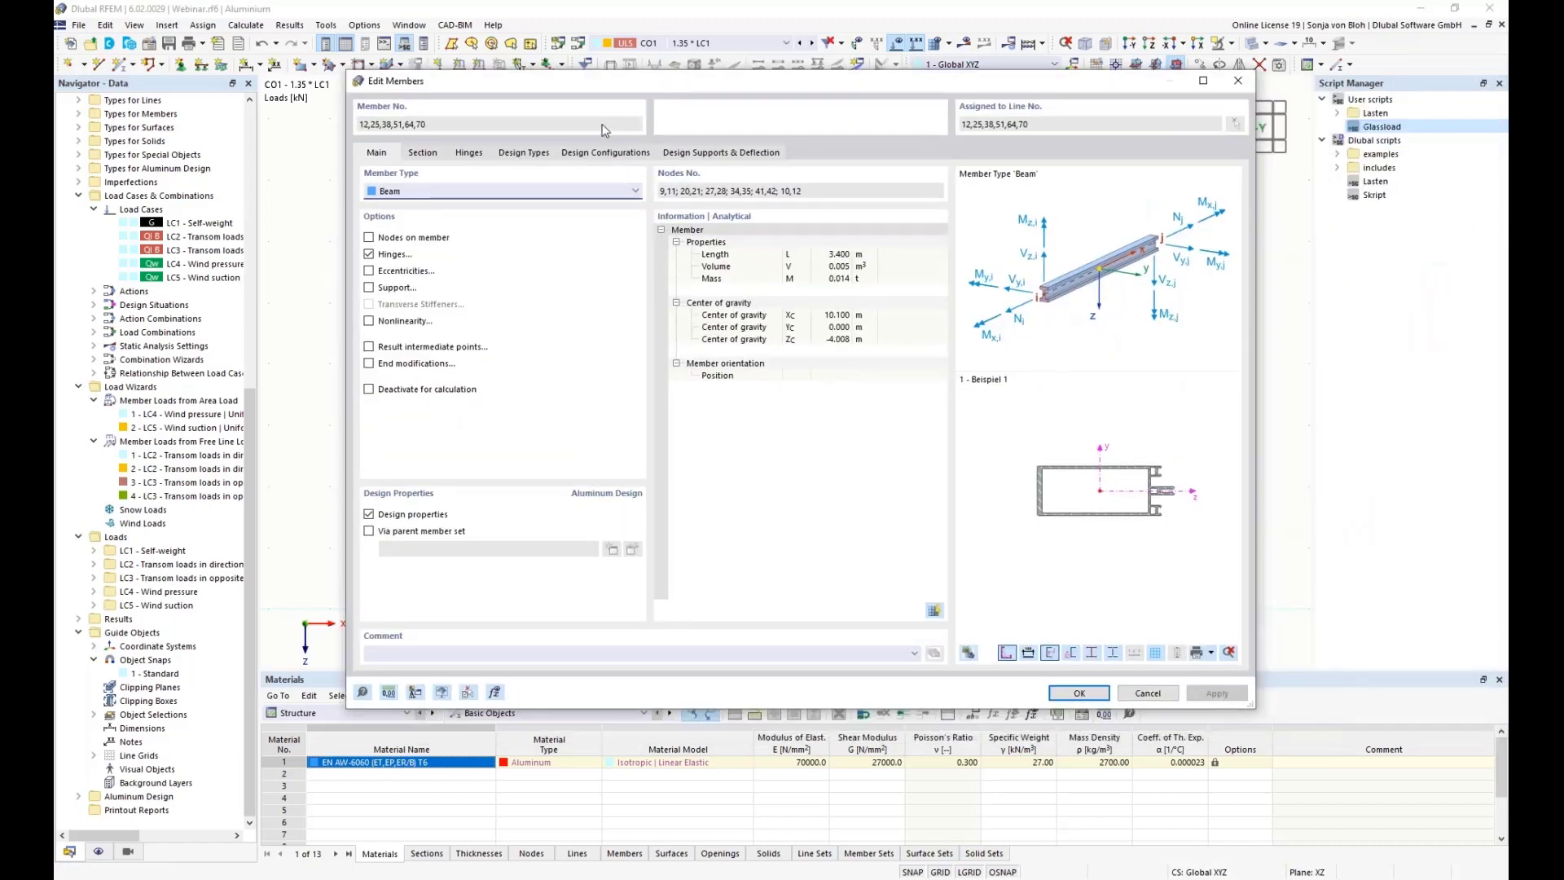
pyautogui.click(603, 153)
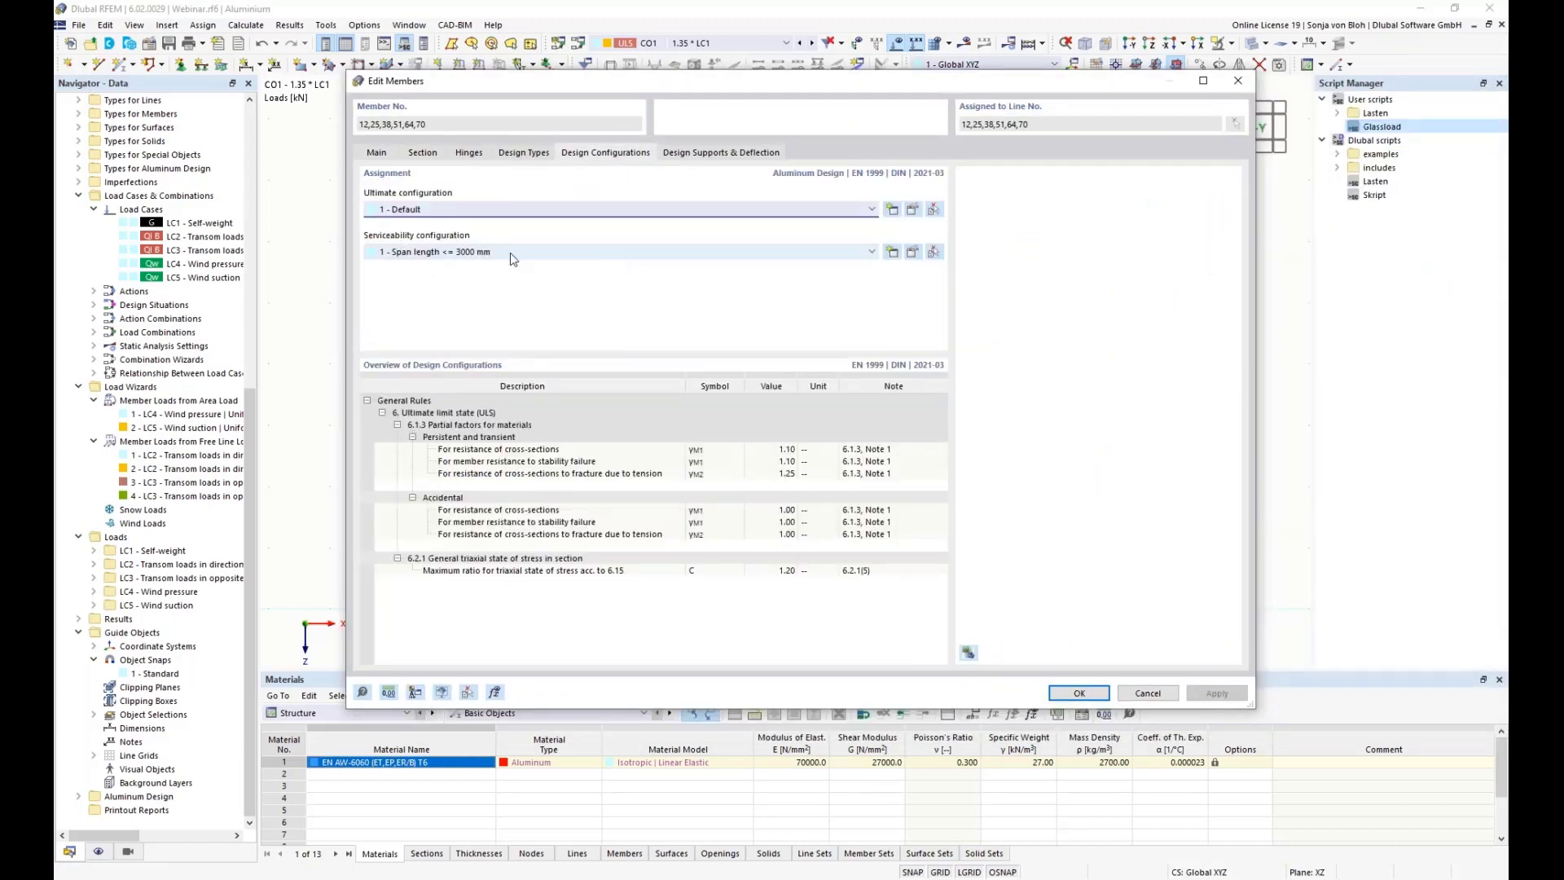
pyautogui.click(570, 254)
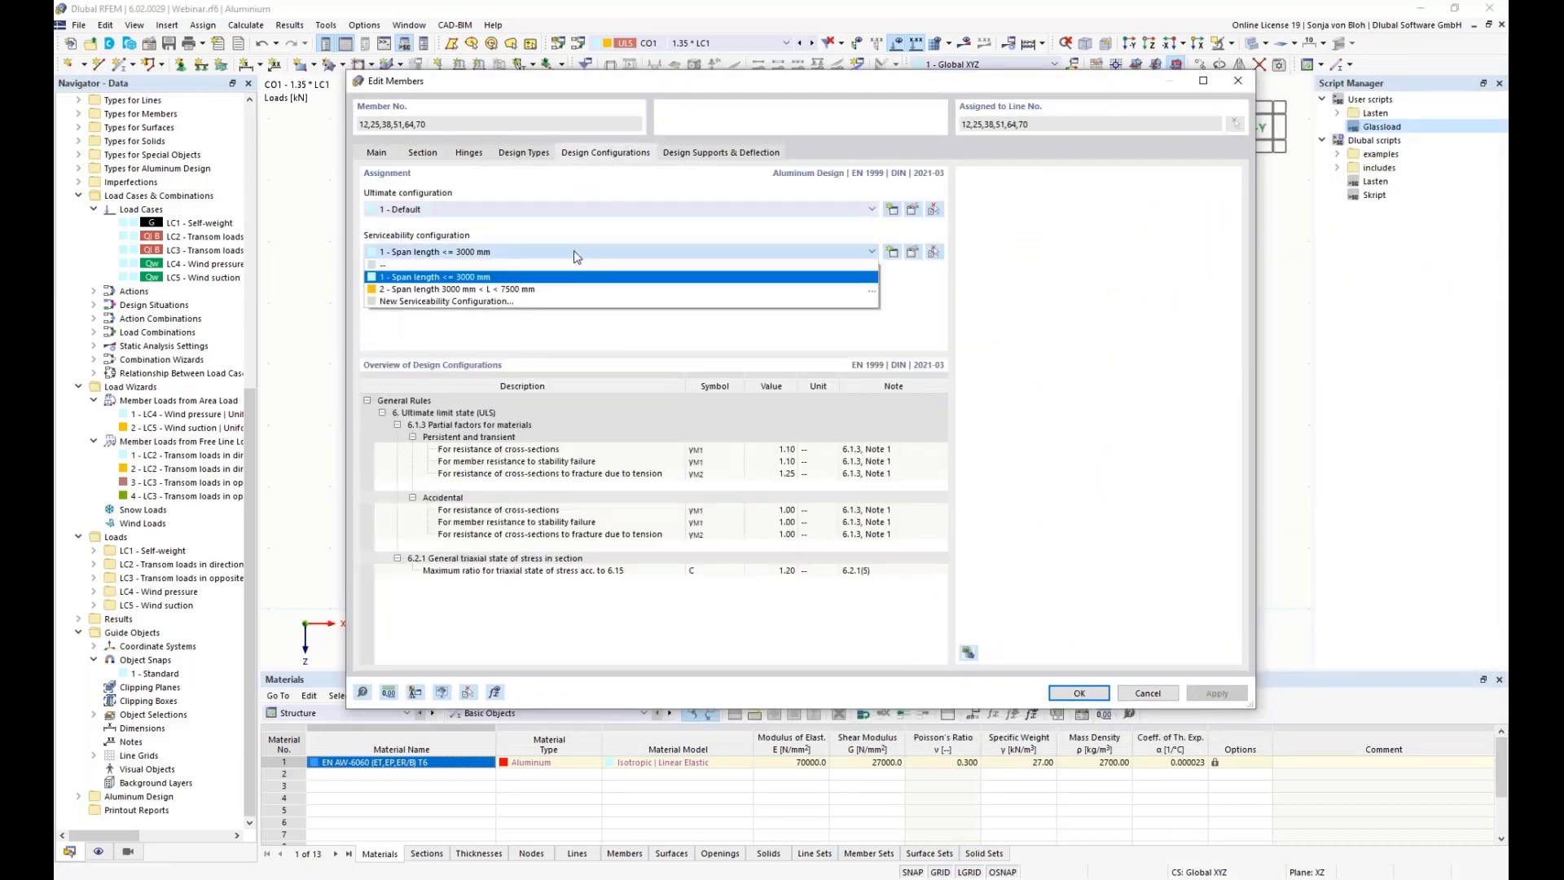
pyautogui.click(479, 290)
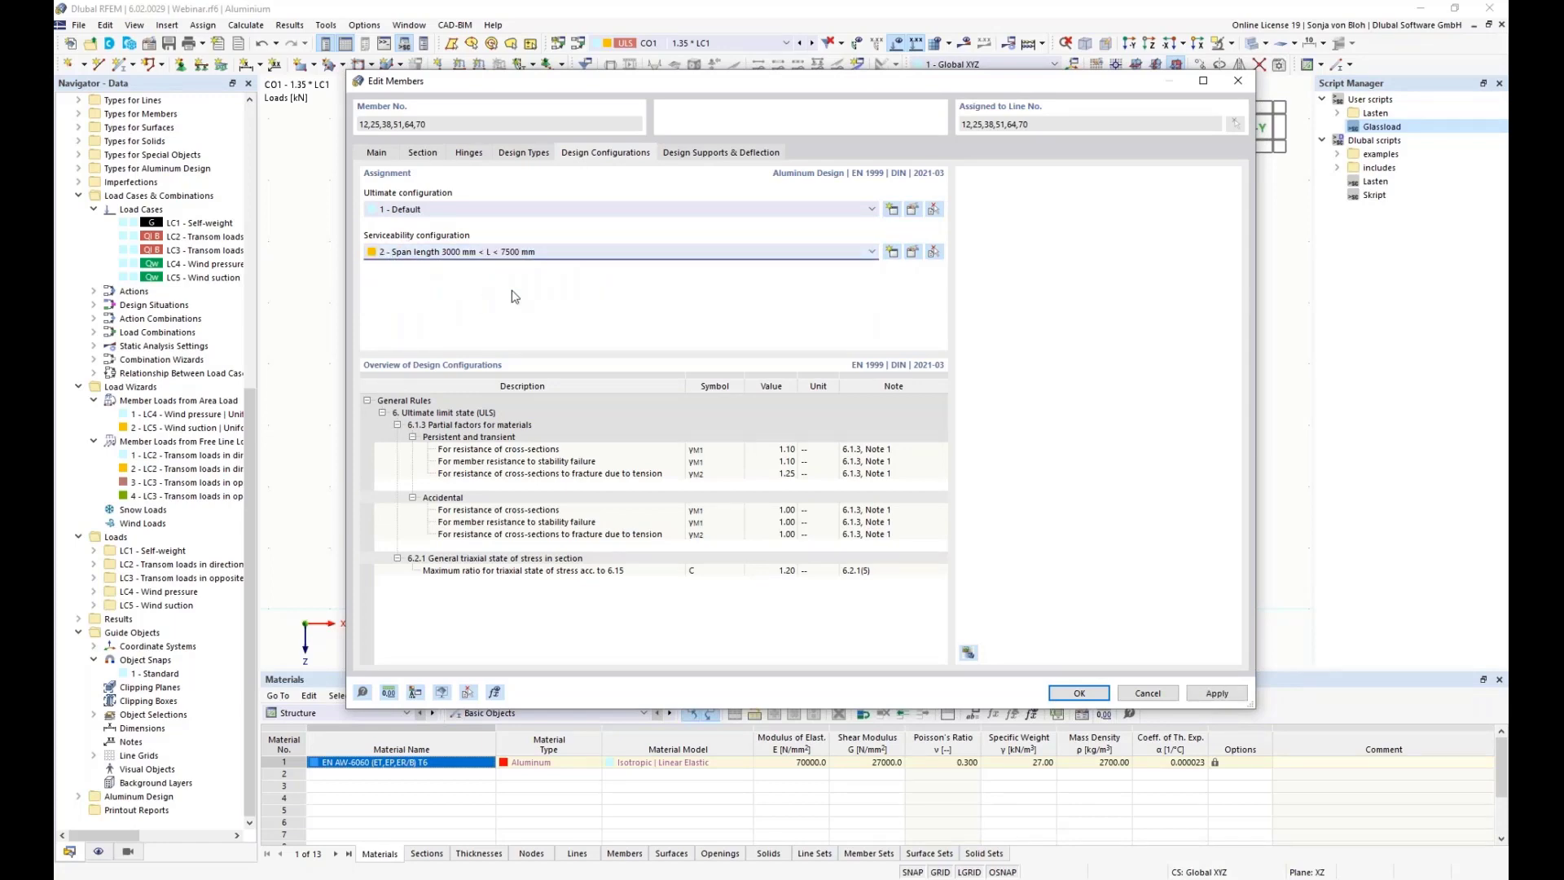
# - Assign design support "1 - y and z" to the member start and end of the six wide-bay beams
pyautogui.click(757, 154)
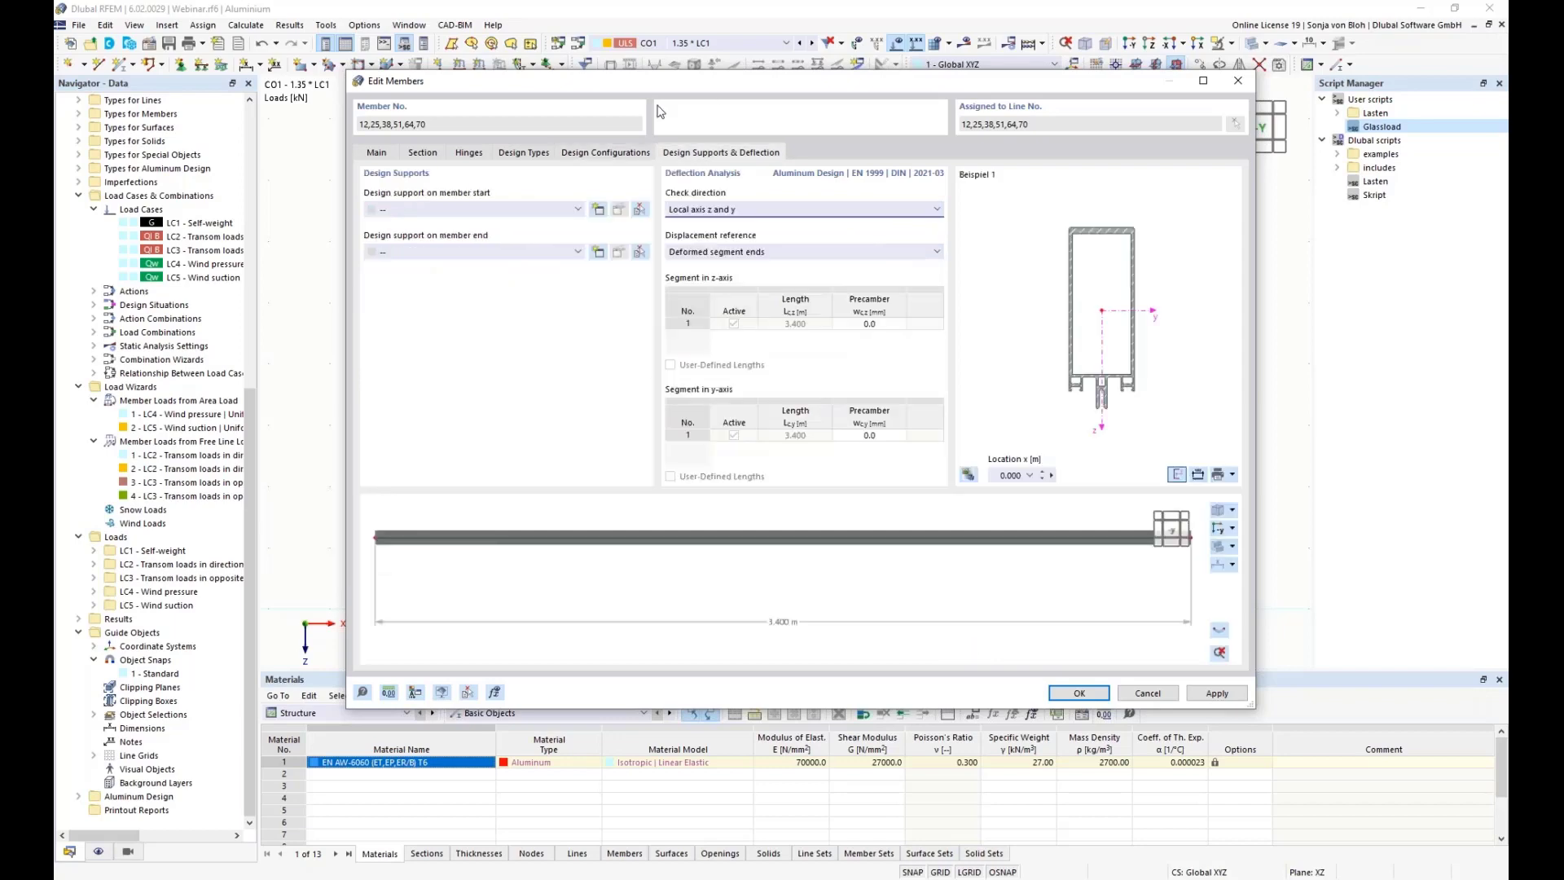
pyautogui.moveTo(659, 84); pyautogui.dragTo(813, 214)
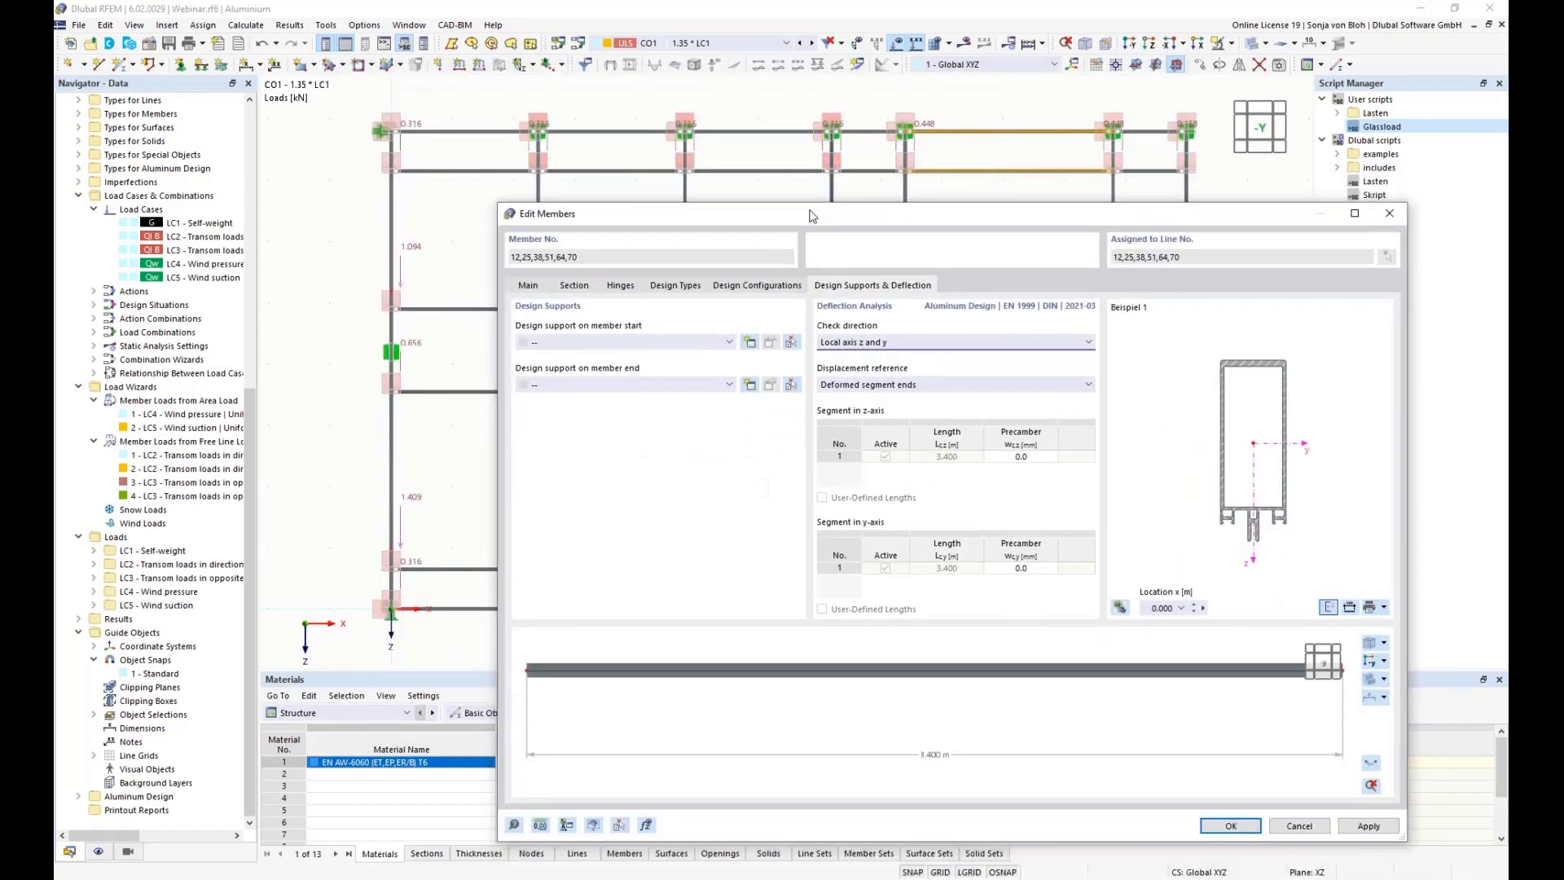
pyautogui.click(731, 342)
pyautogui.click(698, 366)
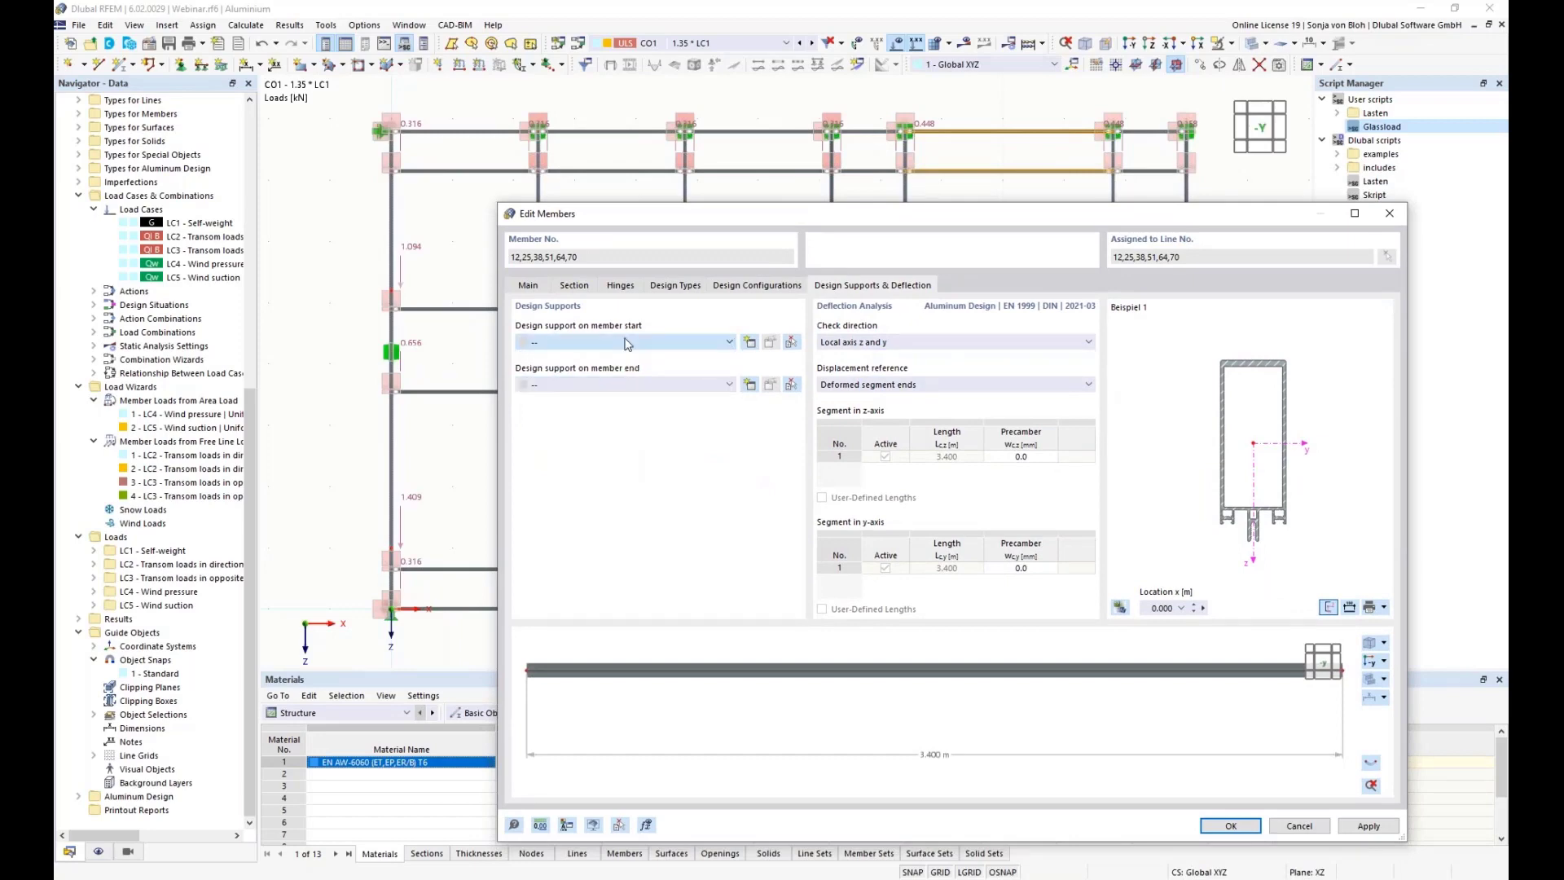
pyautogui.click(697, 385)
pyautogui.click(666, 417)
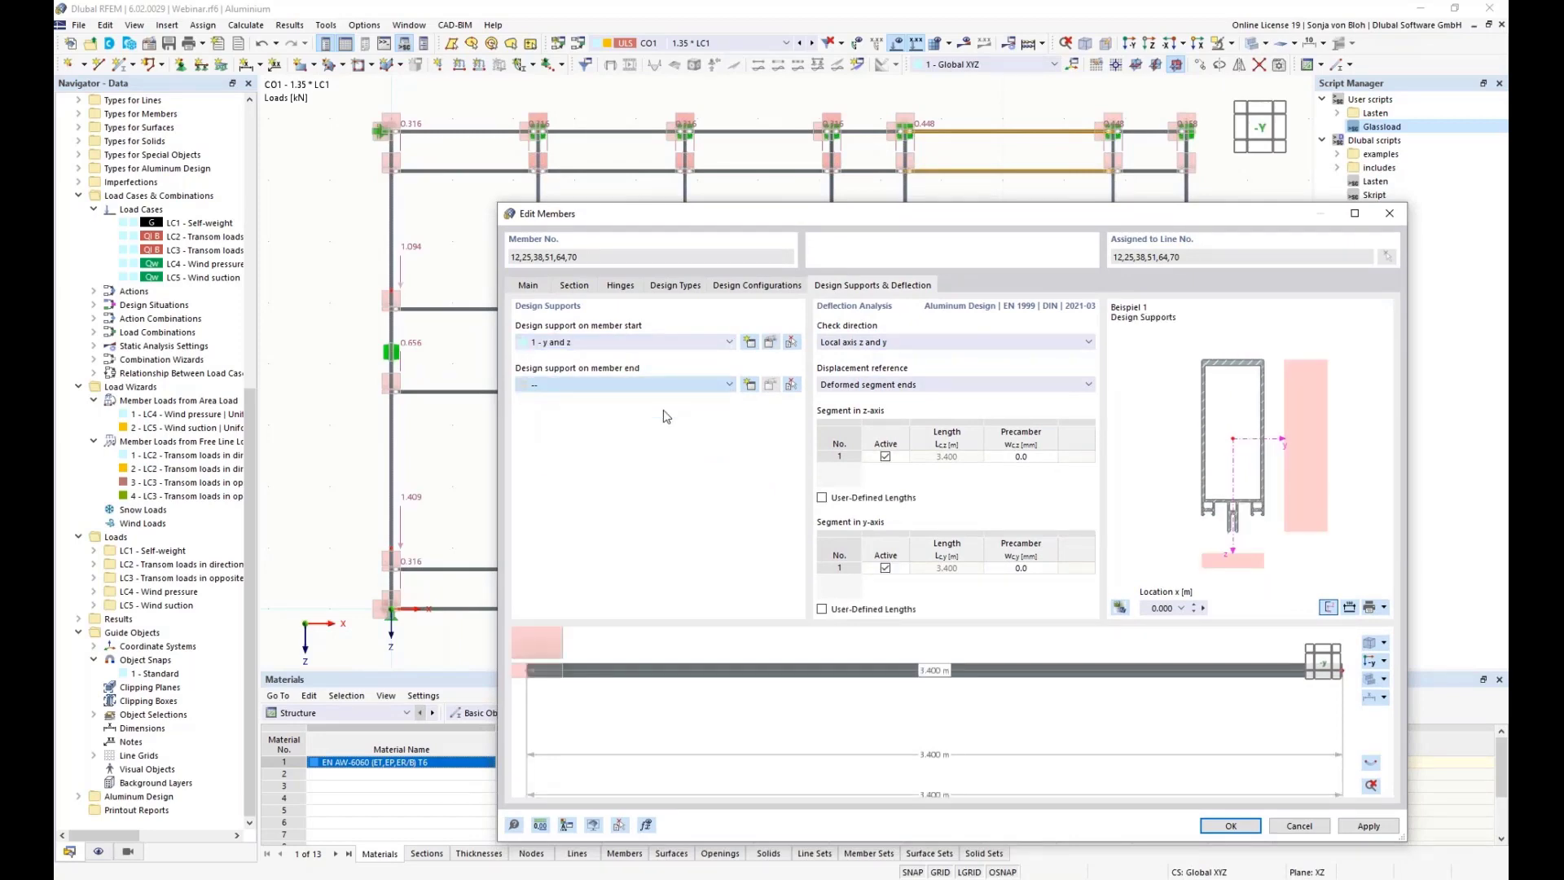
# - Set the deflection check direction of the wide-bay beams to local axis z and confirm the member changes
pyautogui.click(935, 340)
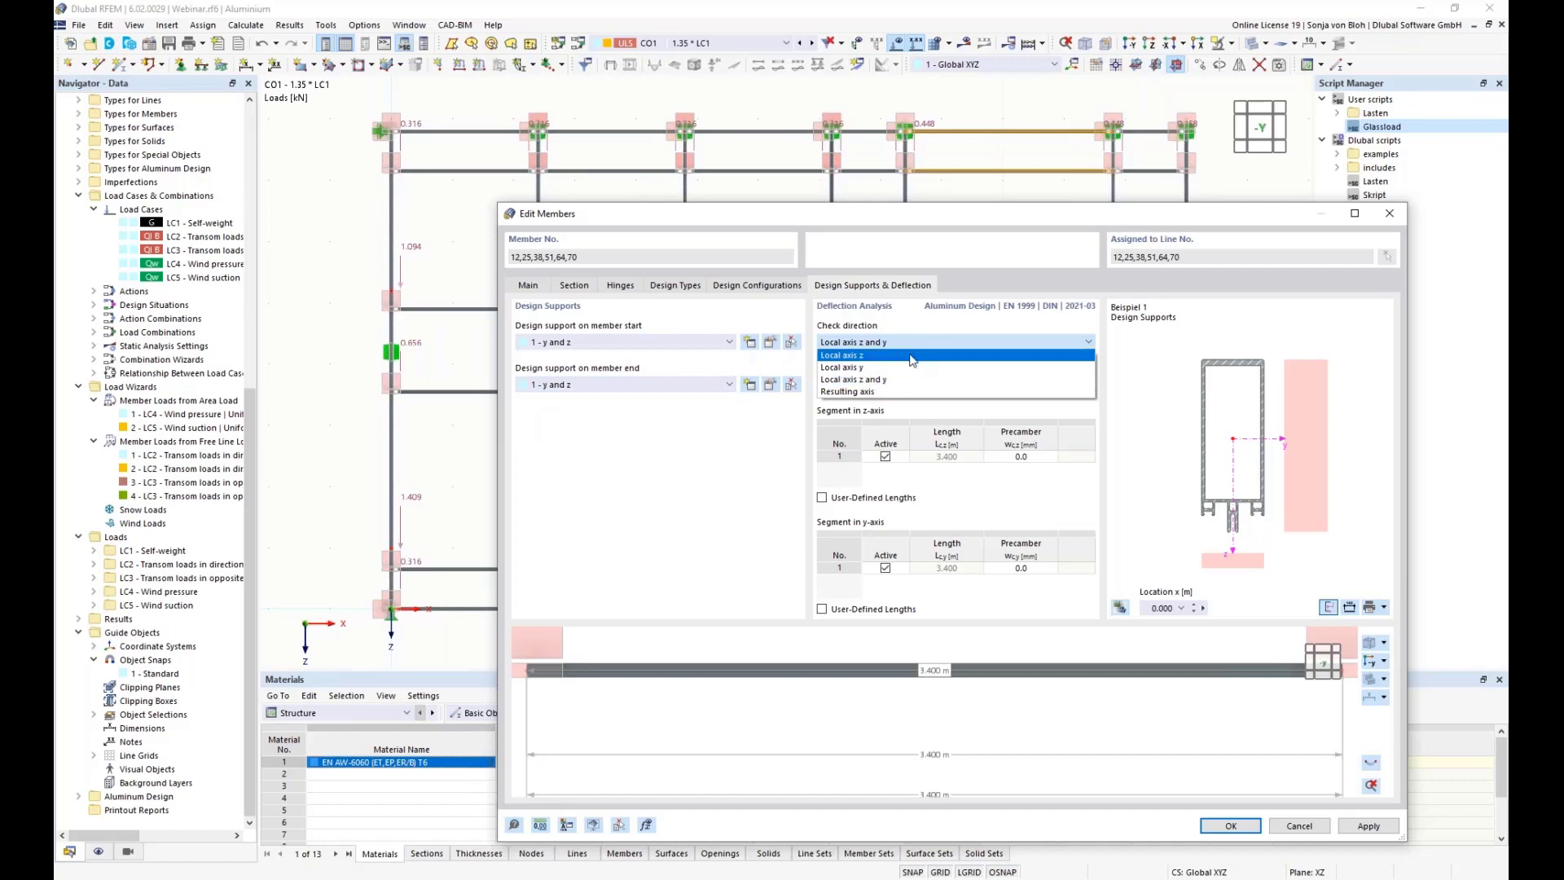
pyautogui.click(912, 356)
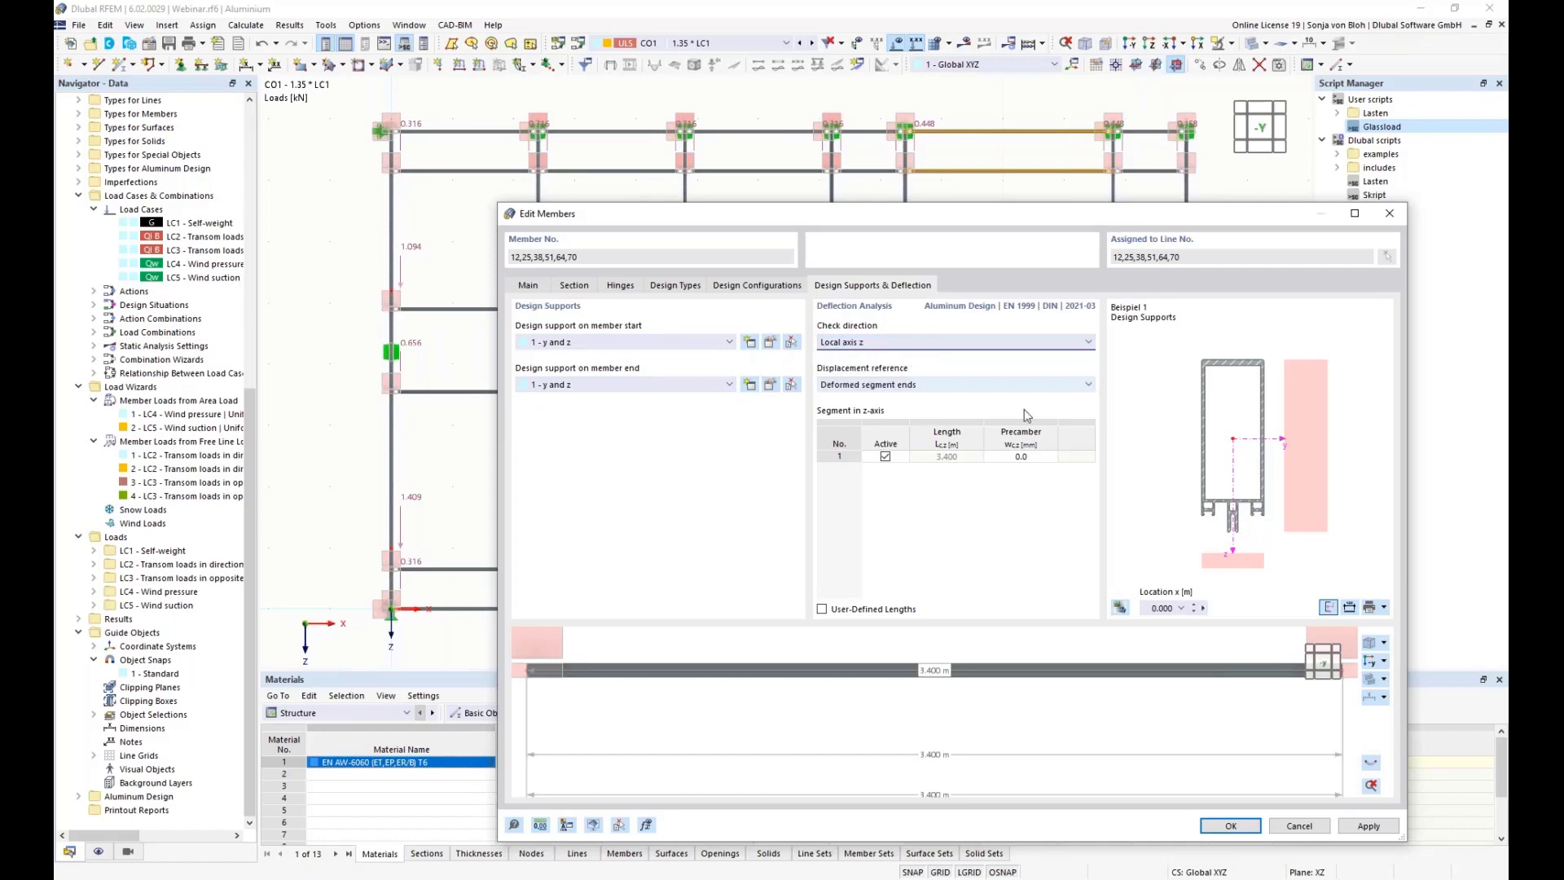
pyautogui.click(1242, 827)
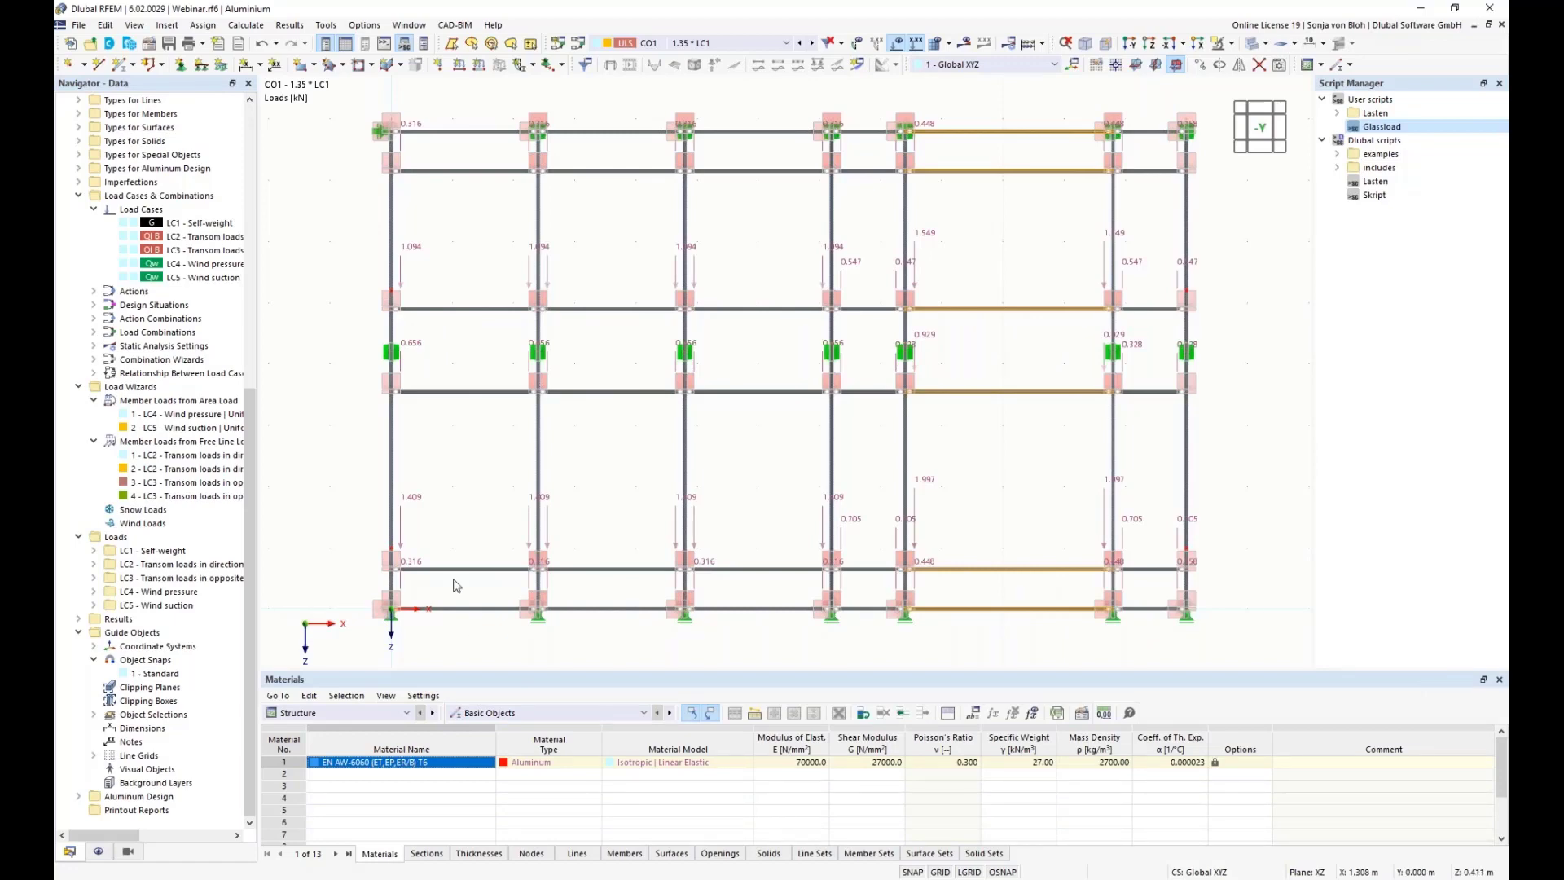
# - Turn off the display of the members' design supports in the model view
pyautogui.click(98, 852)
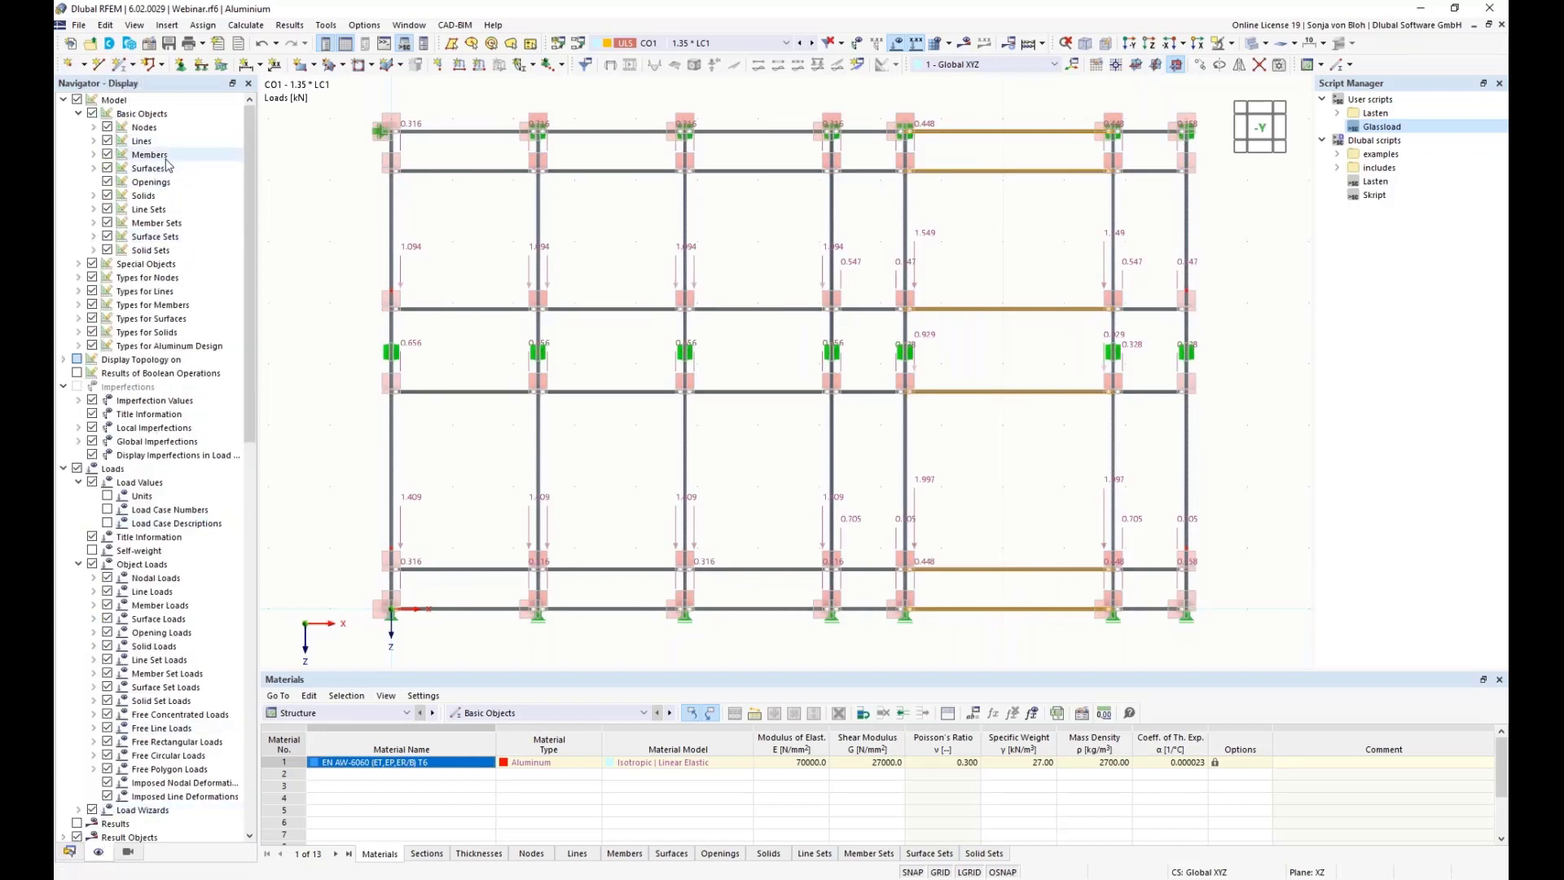
pyautogui.click(79, 306)
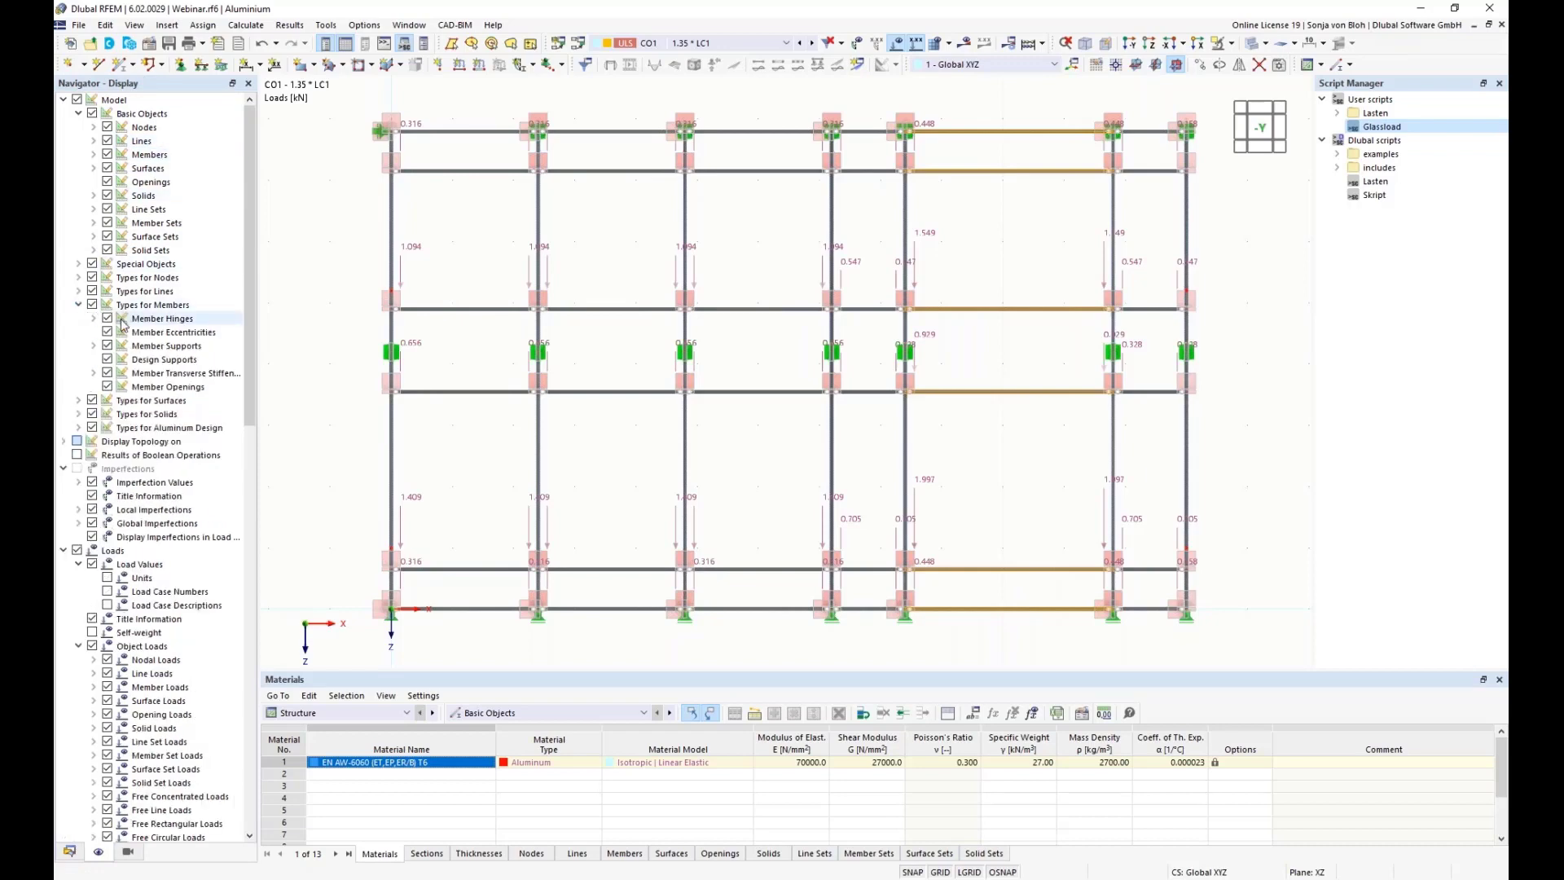
pyautogui.click(107, 359)
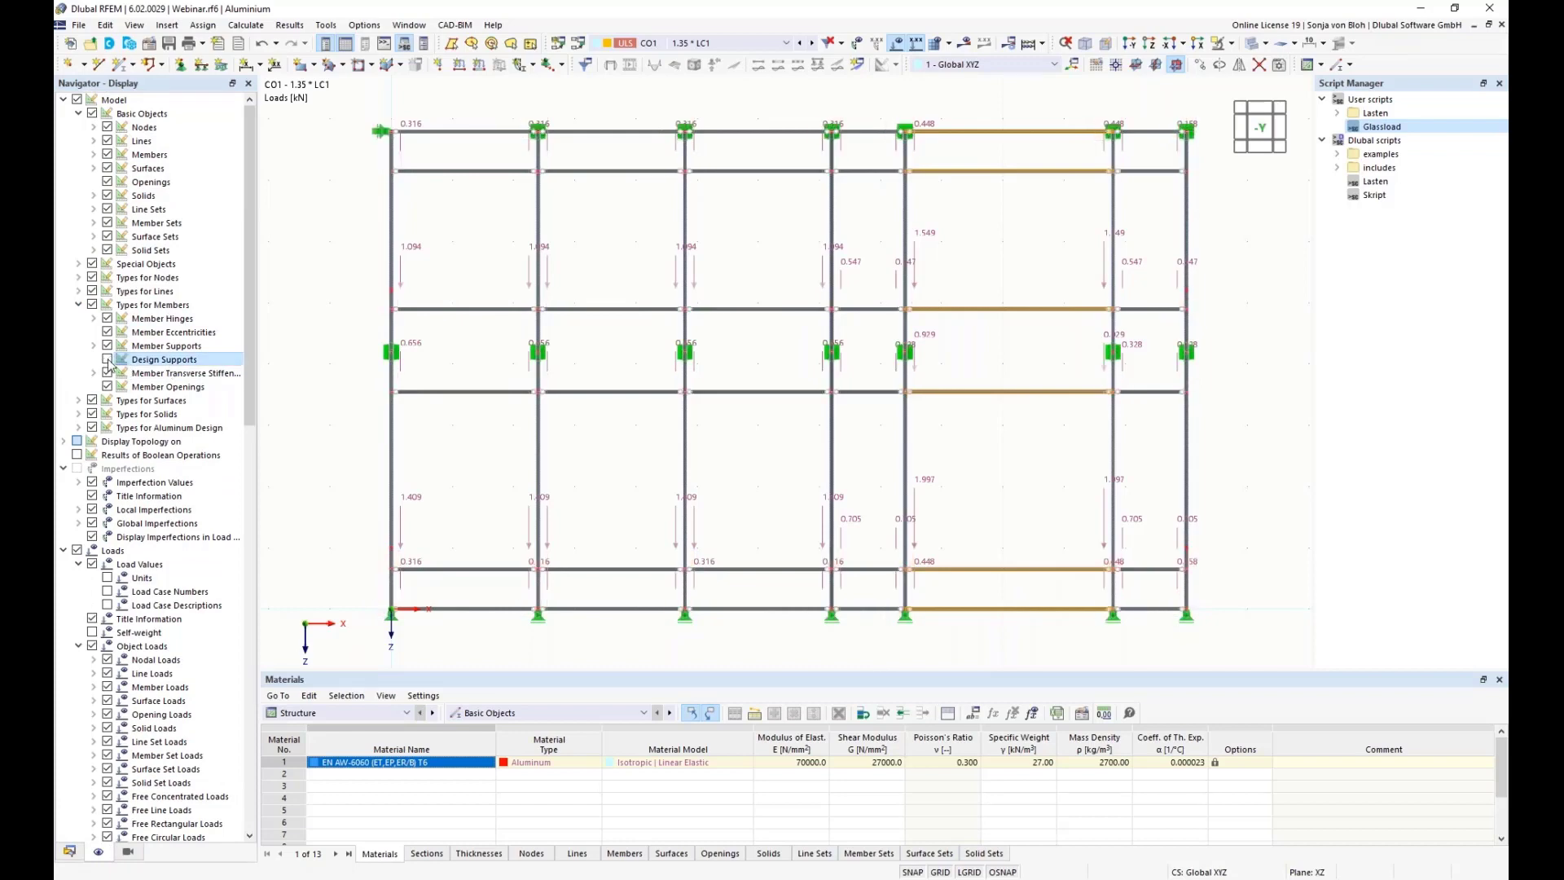
pyautogui.click(108, 360)
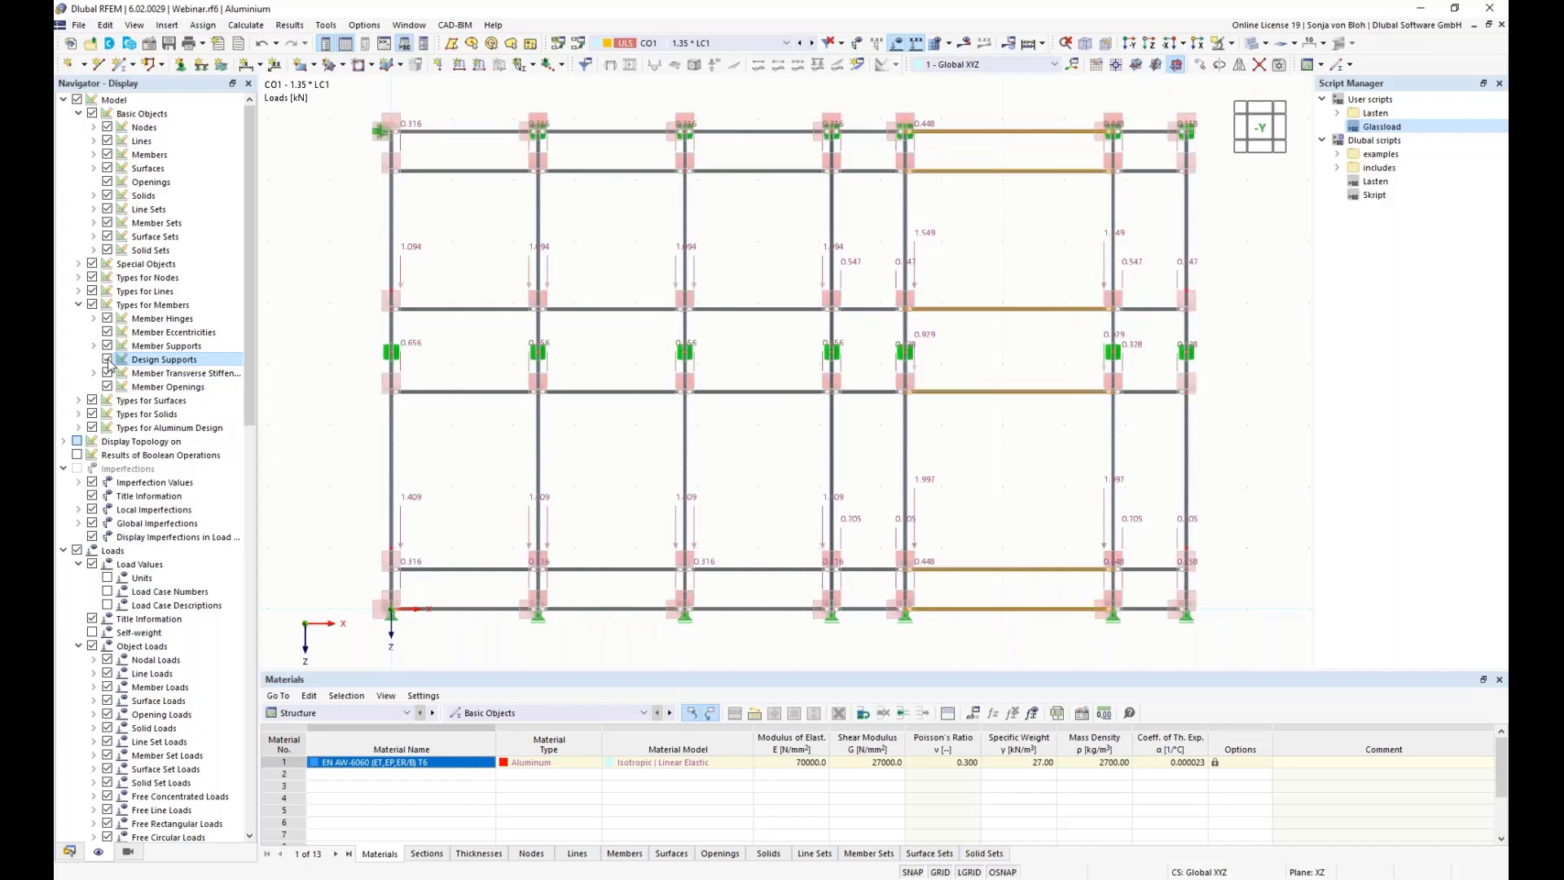
pyautogui.click(107, 359)
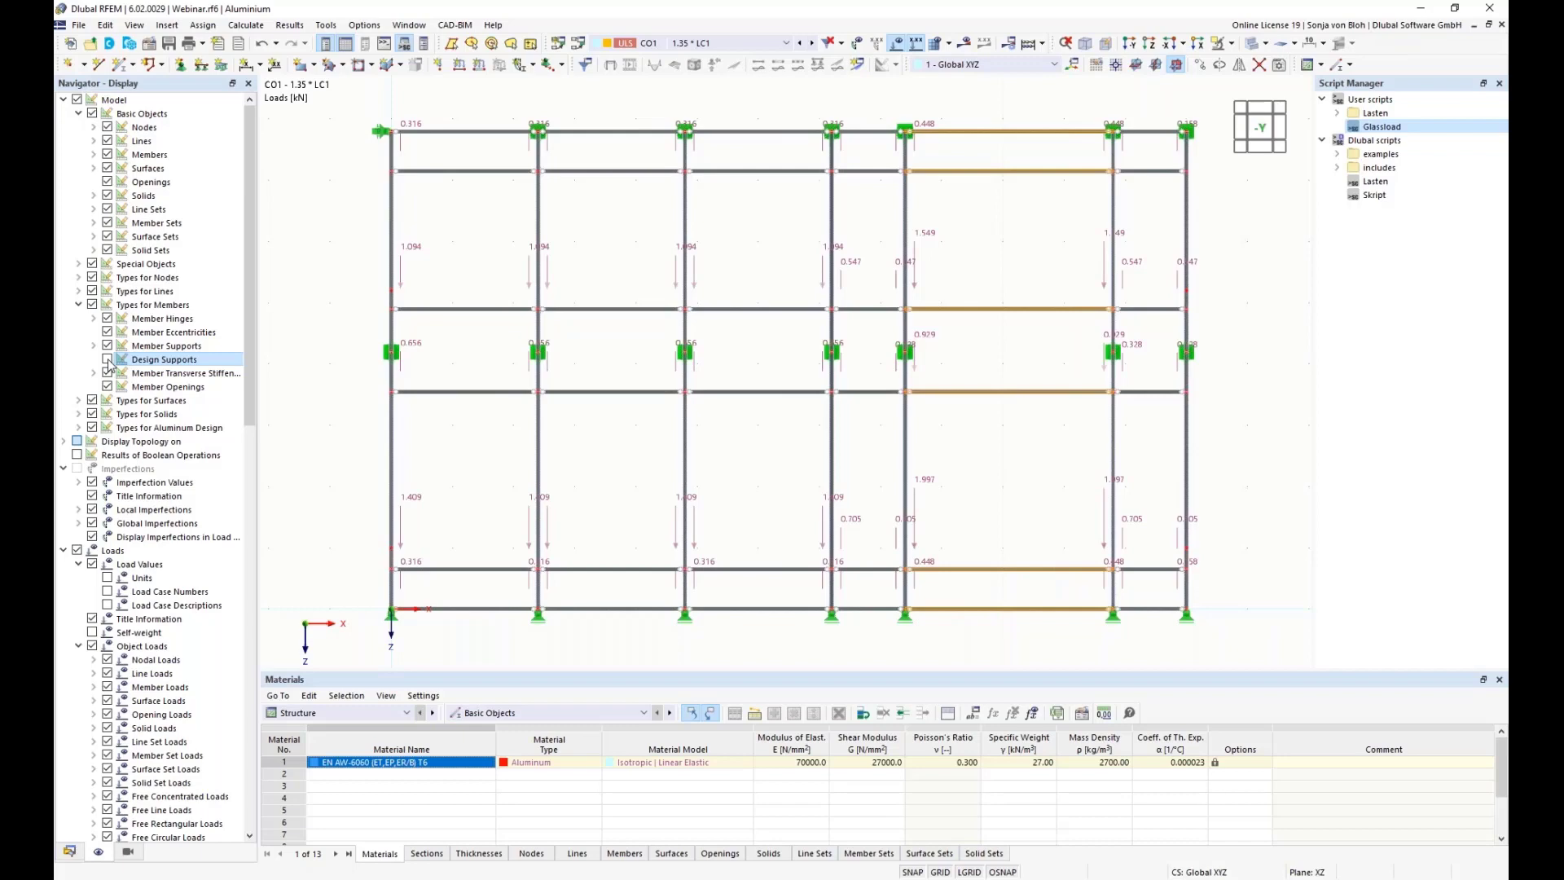
# - Switch the data tables from Structure to the Aluminum Design input data
pyautogui.click(407, 714)
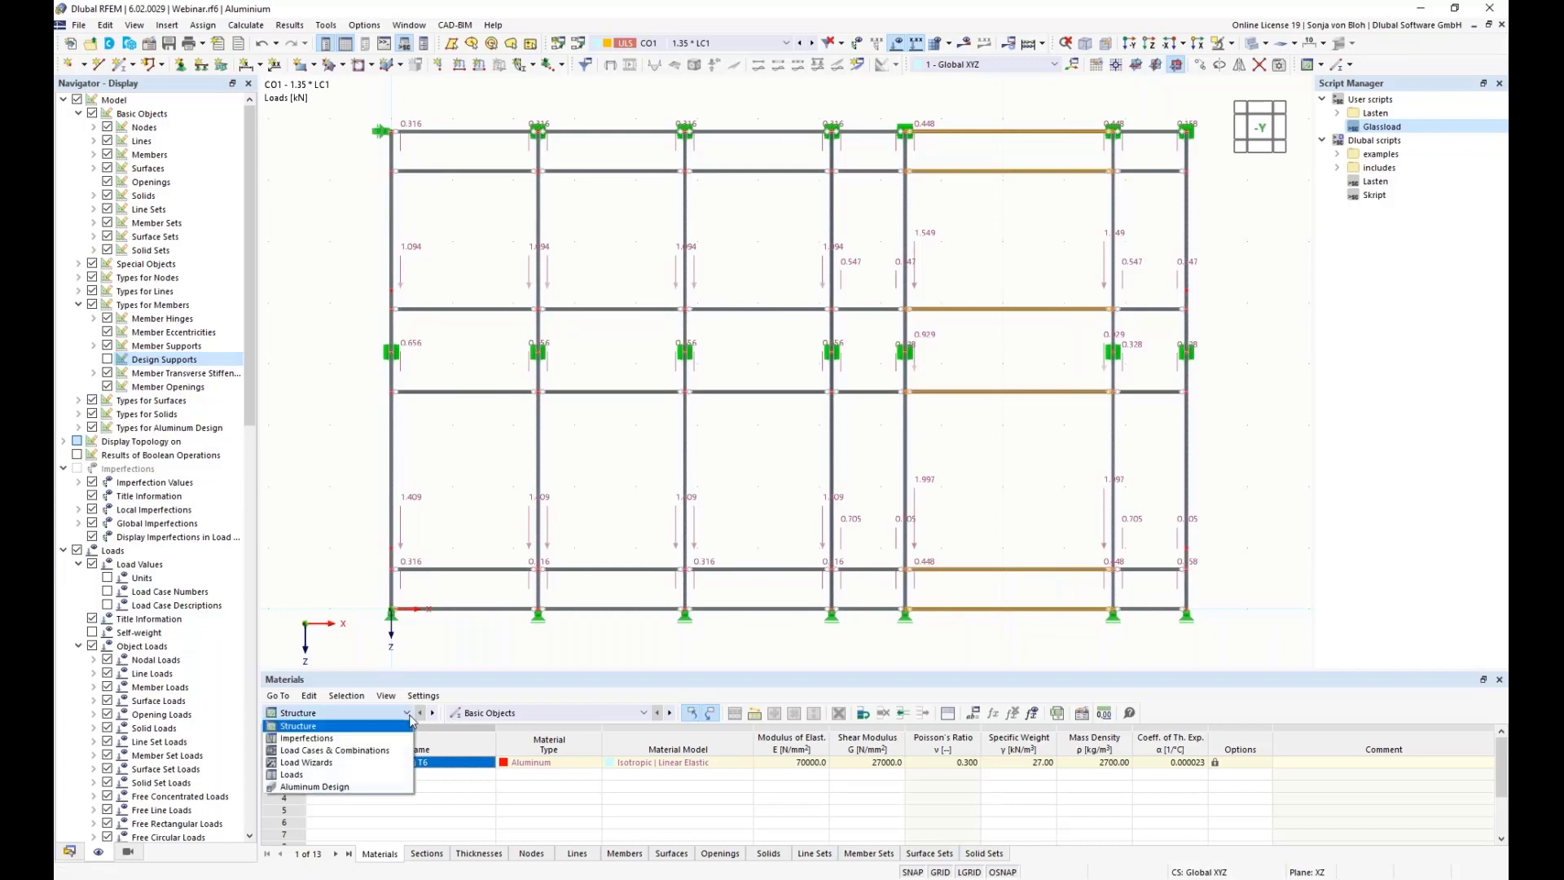
pyautogui.click(323, 787)
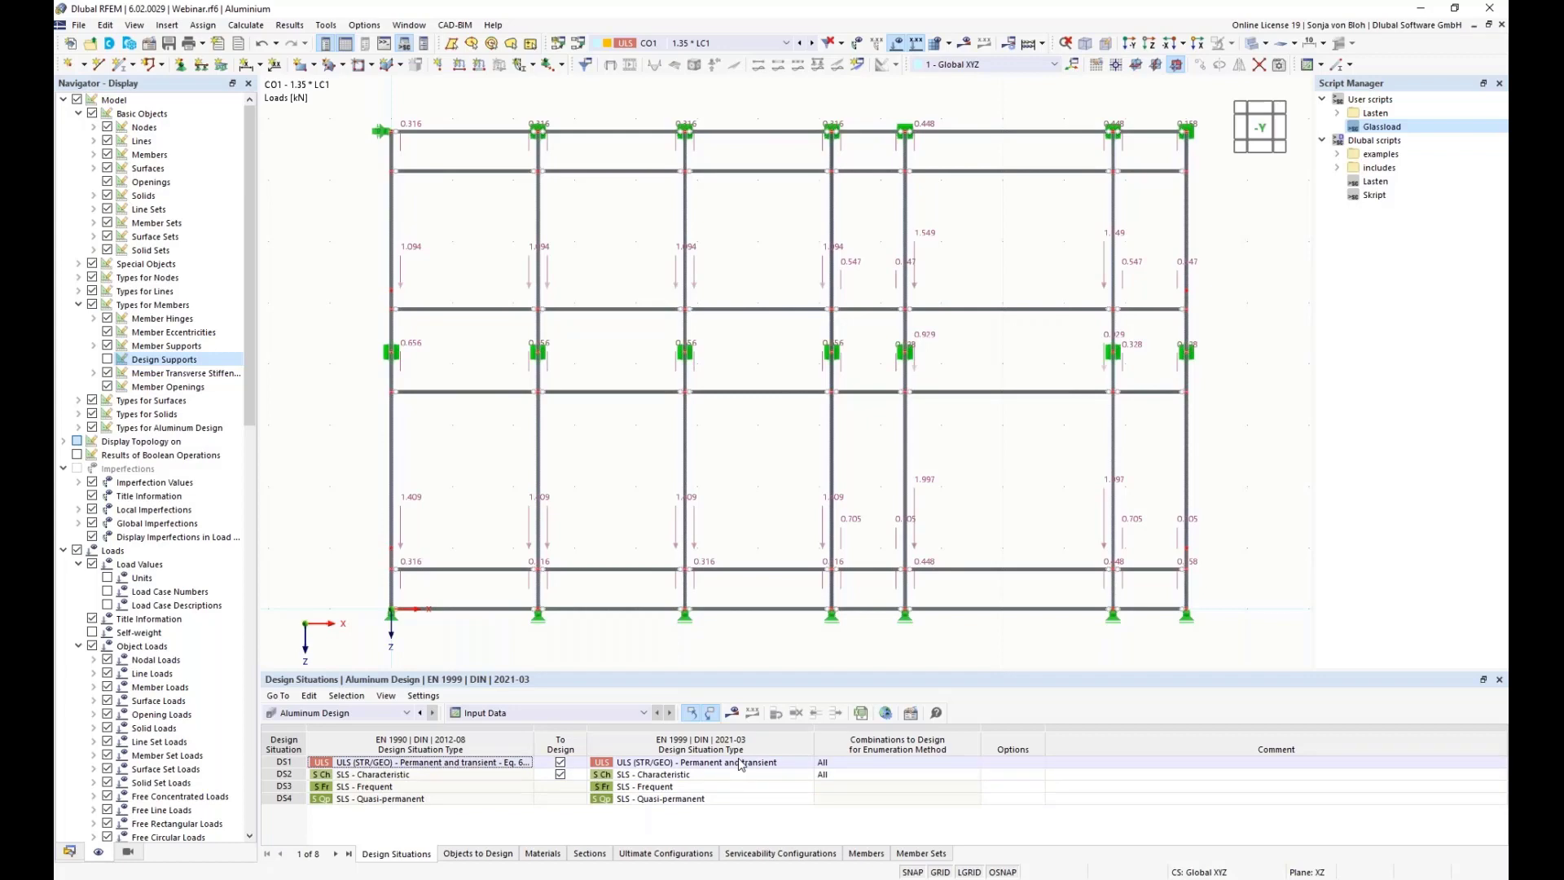
# - Review the available EN 1999 design situation types for DS1, keeping ULS (STR/GEO) - Permanent and transient
pyautogui.click(783, 766)
pyautogui.click(808, 764)
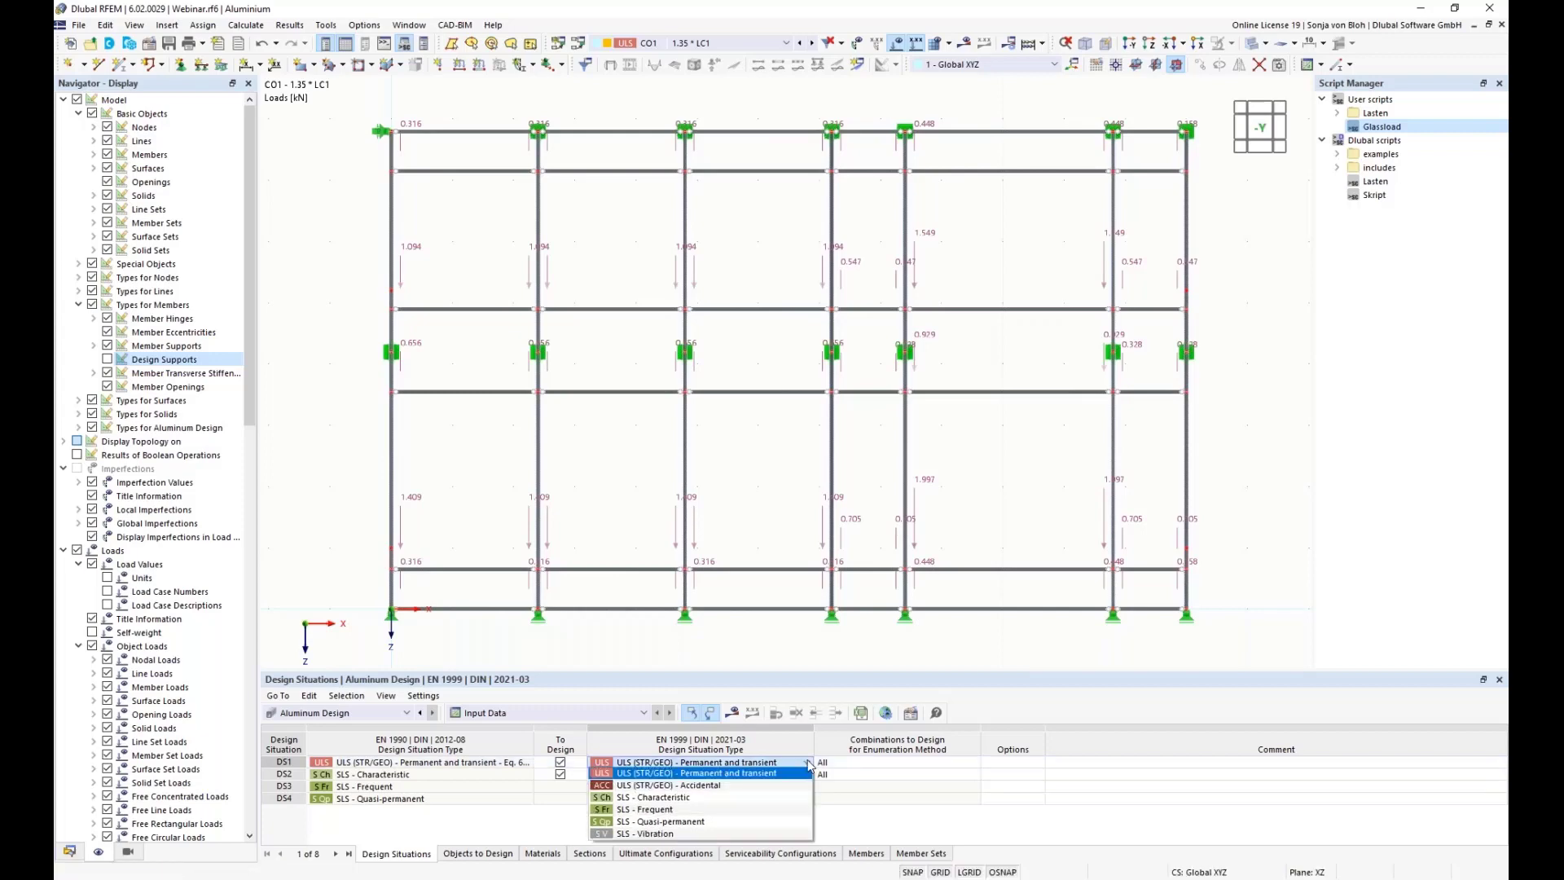
pyautogui.click(808, 764)
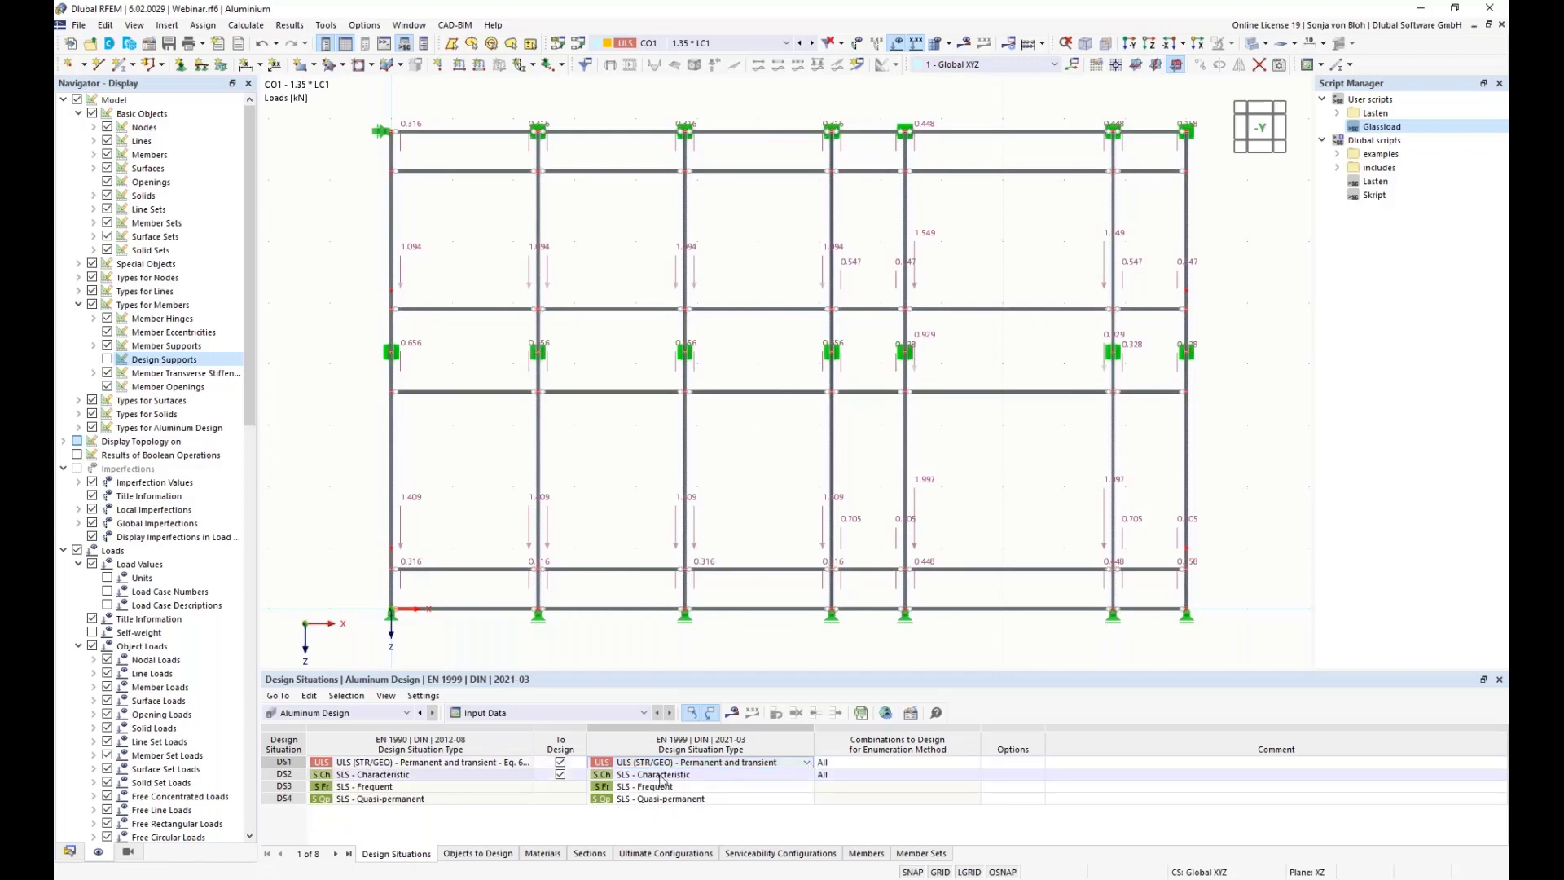
# - Examine which members are set to be designed, removed from design, or not valid in the Objects to Design data
pyautogui.click(485, 854)
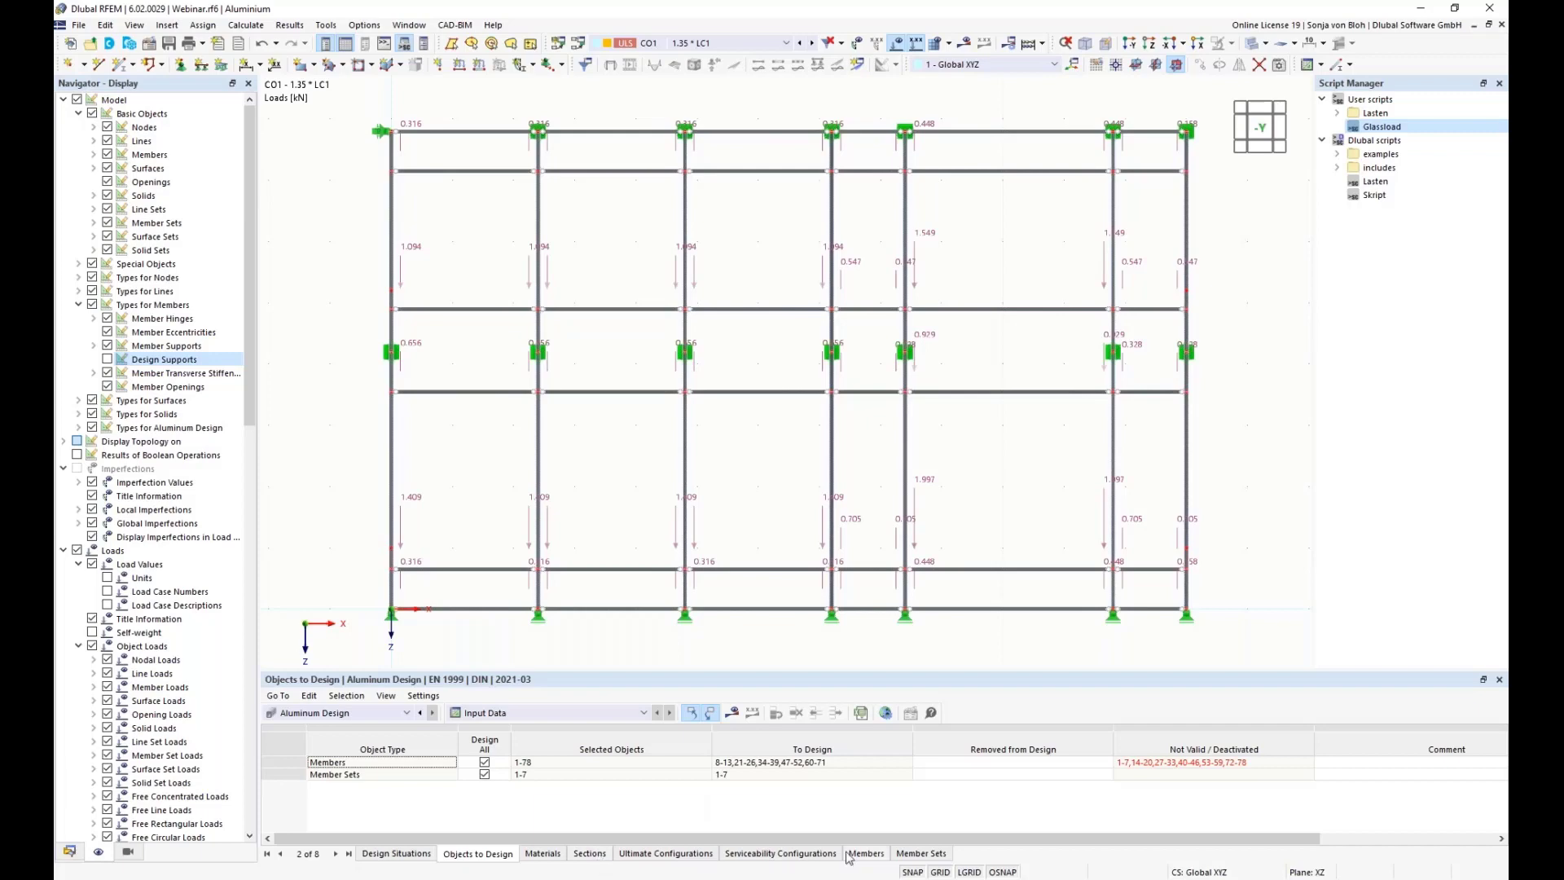
pyautogui.click(959, 765)
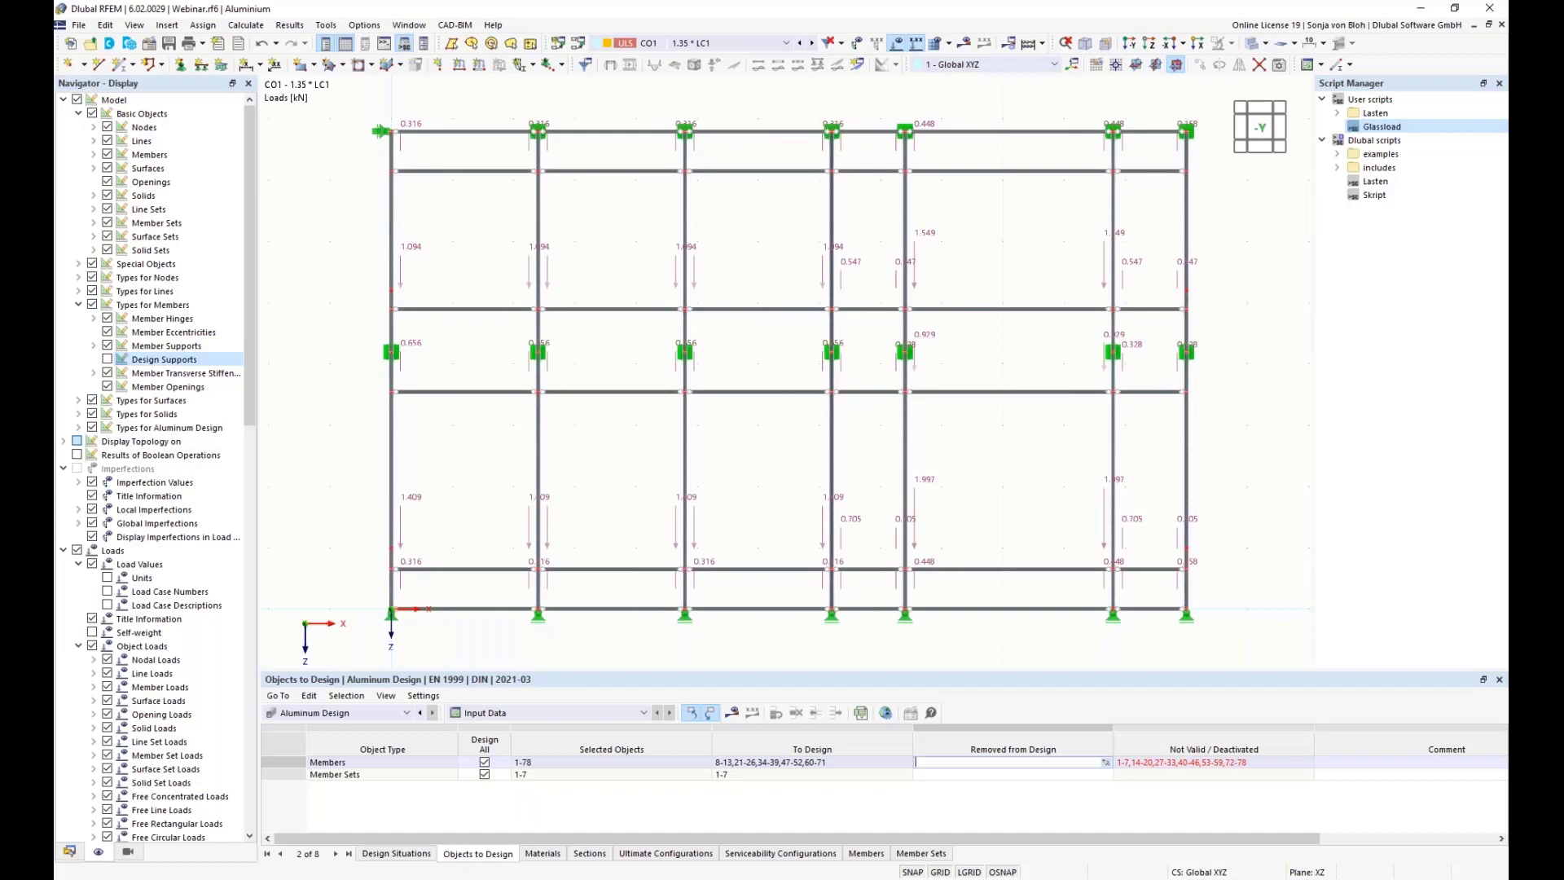
pyautogui.click(853, 765)
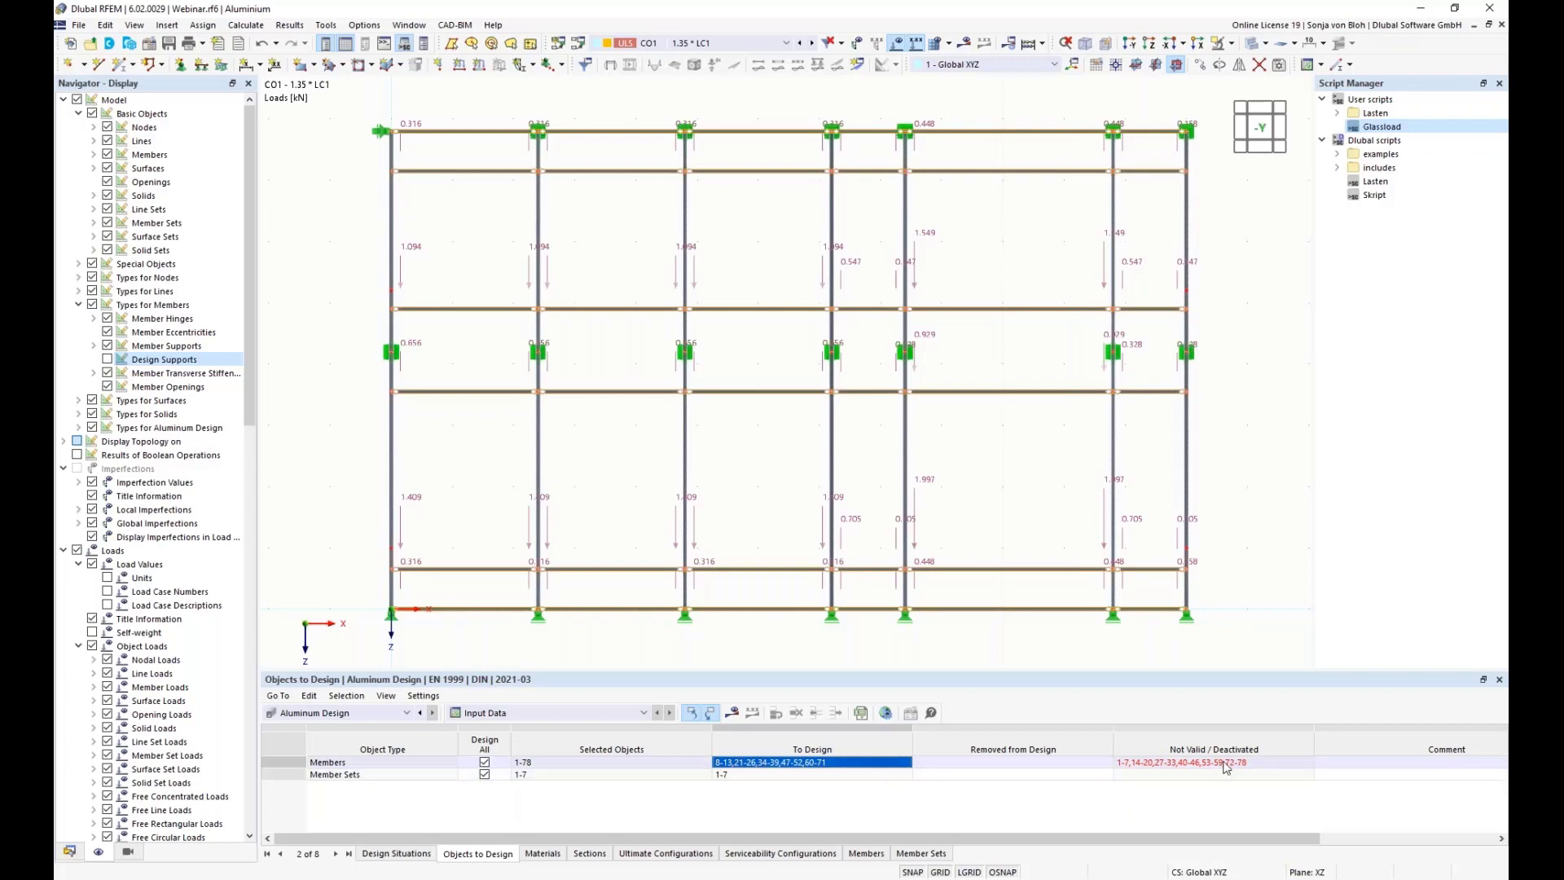
pyautogui.click(1173, 766)
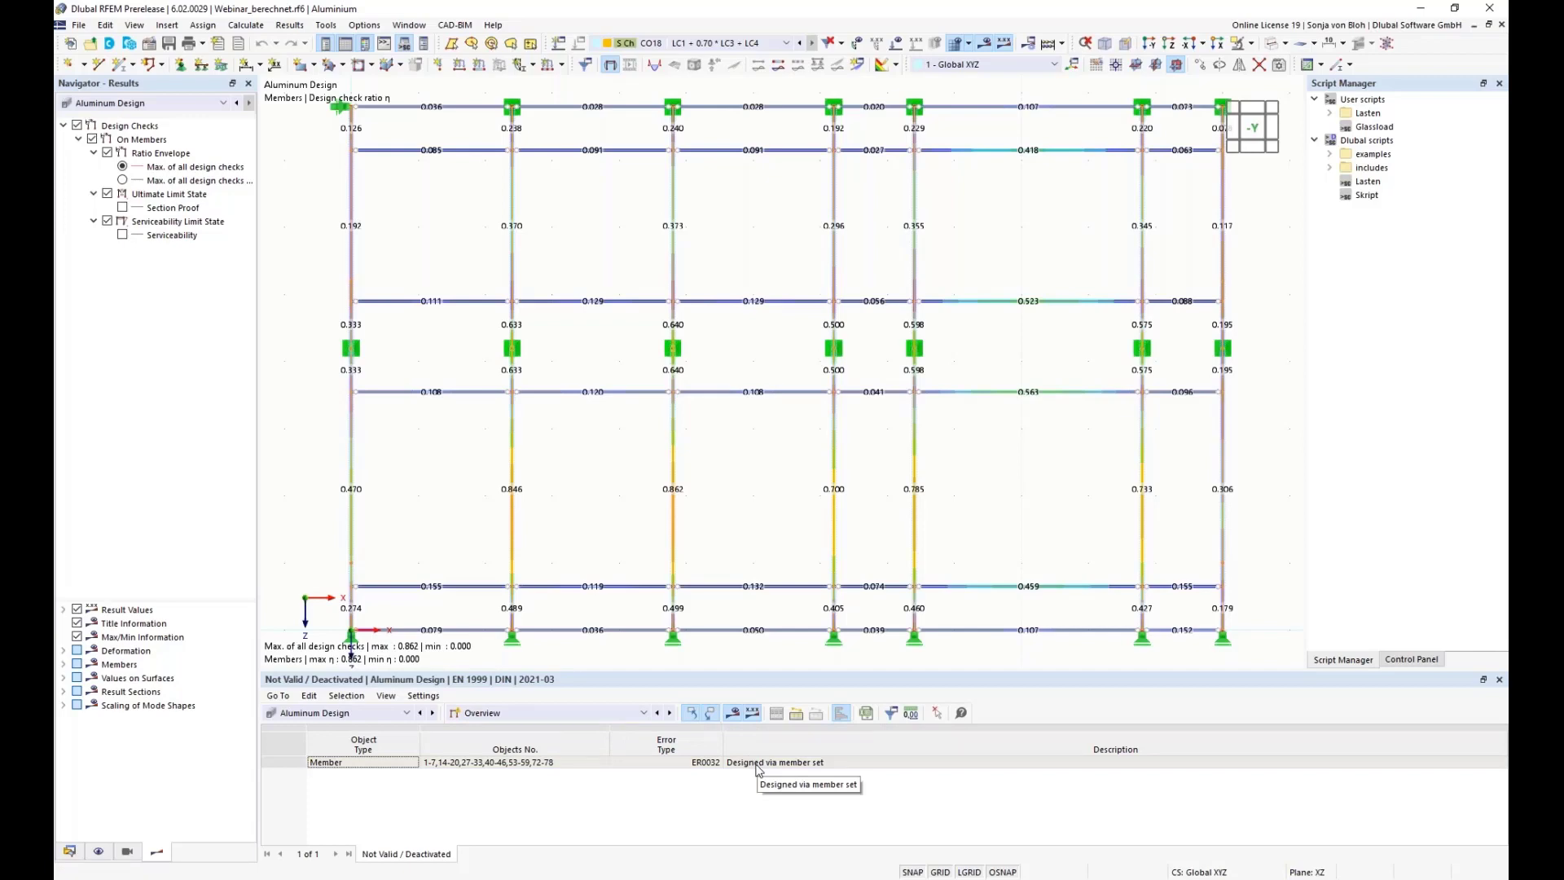
# - Show the Design Ratios on Members results and open the SP4100.03 check details for bending about the y-axis of member 29
pyautogui.click(644, 712)
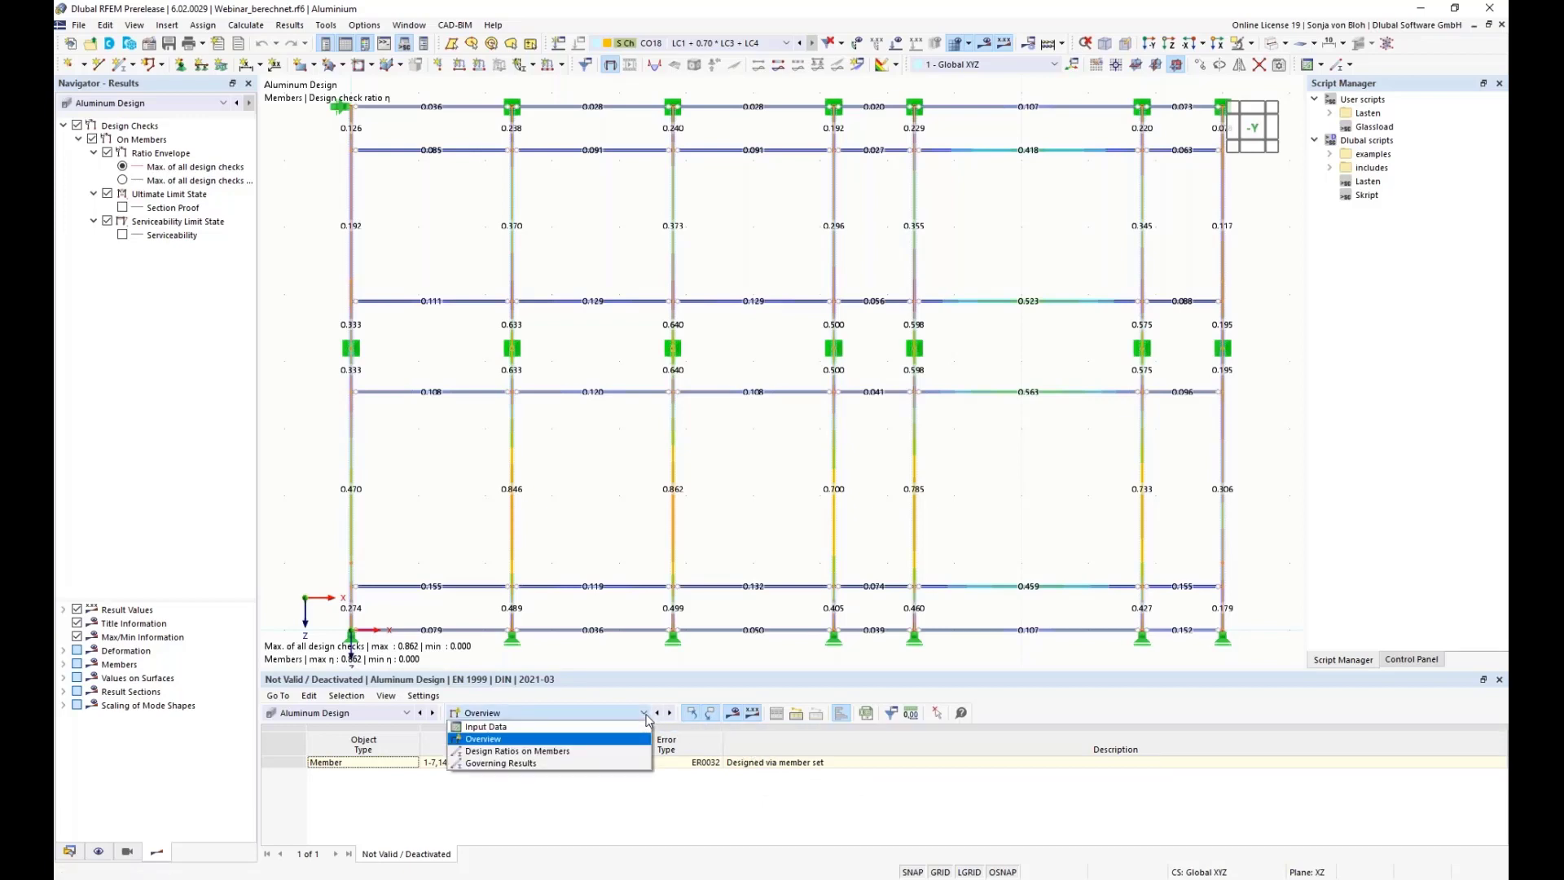
pyautogui.click(542, 751)
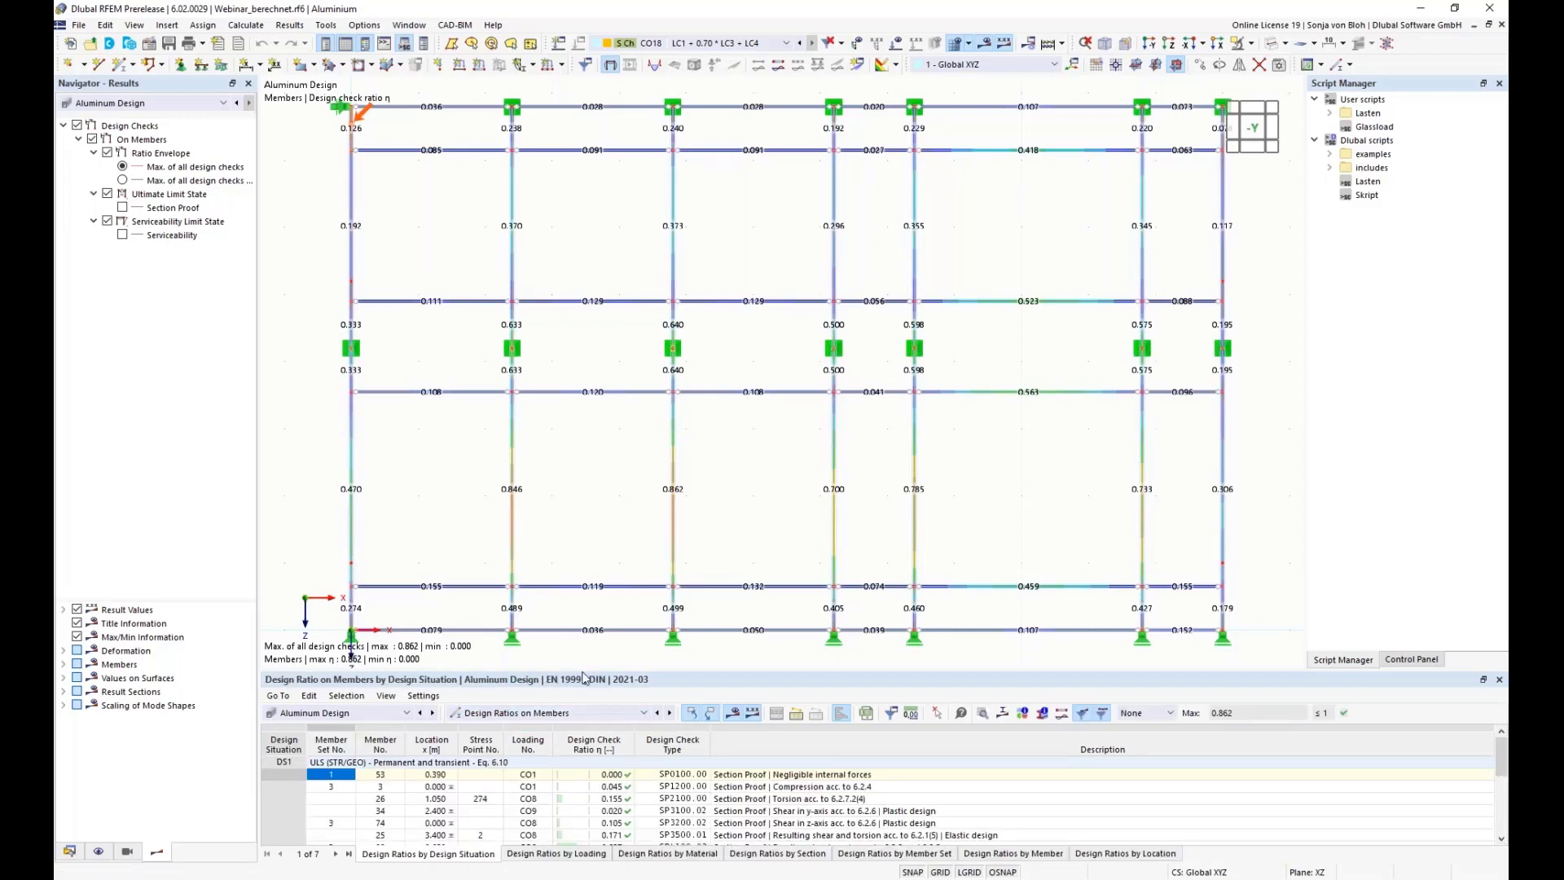
pyautogui.moveTo(584, 674); pyautogui.dragTo(584, 550)
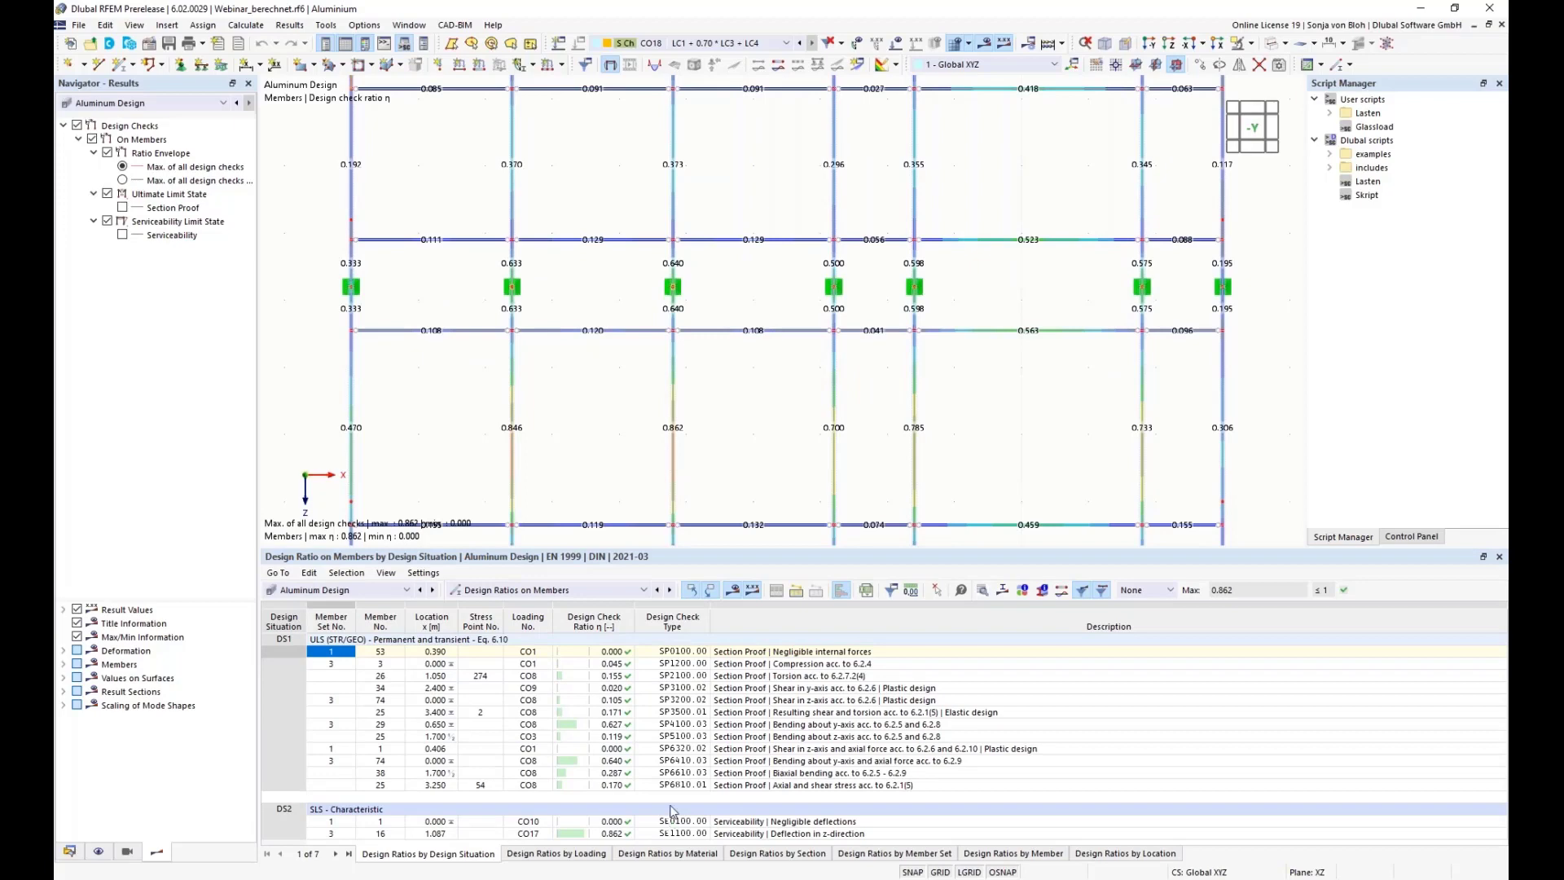
pyautogui.click(778, 726)
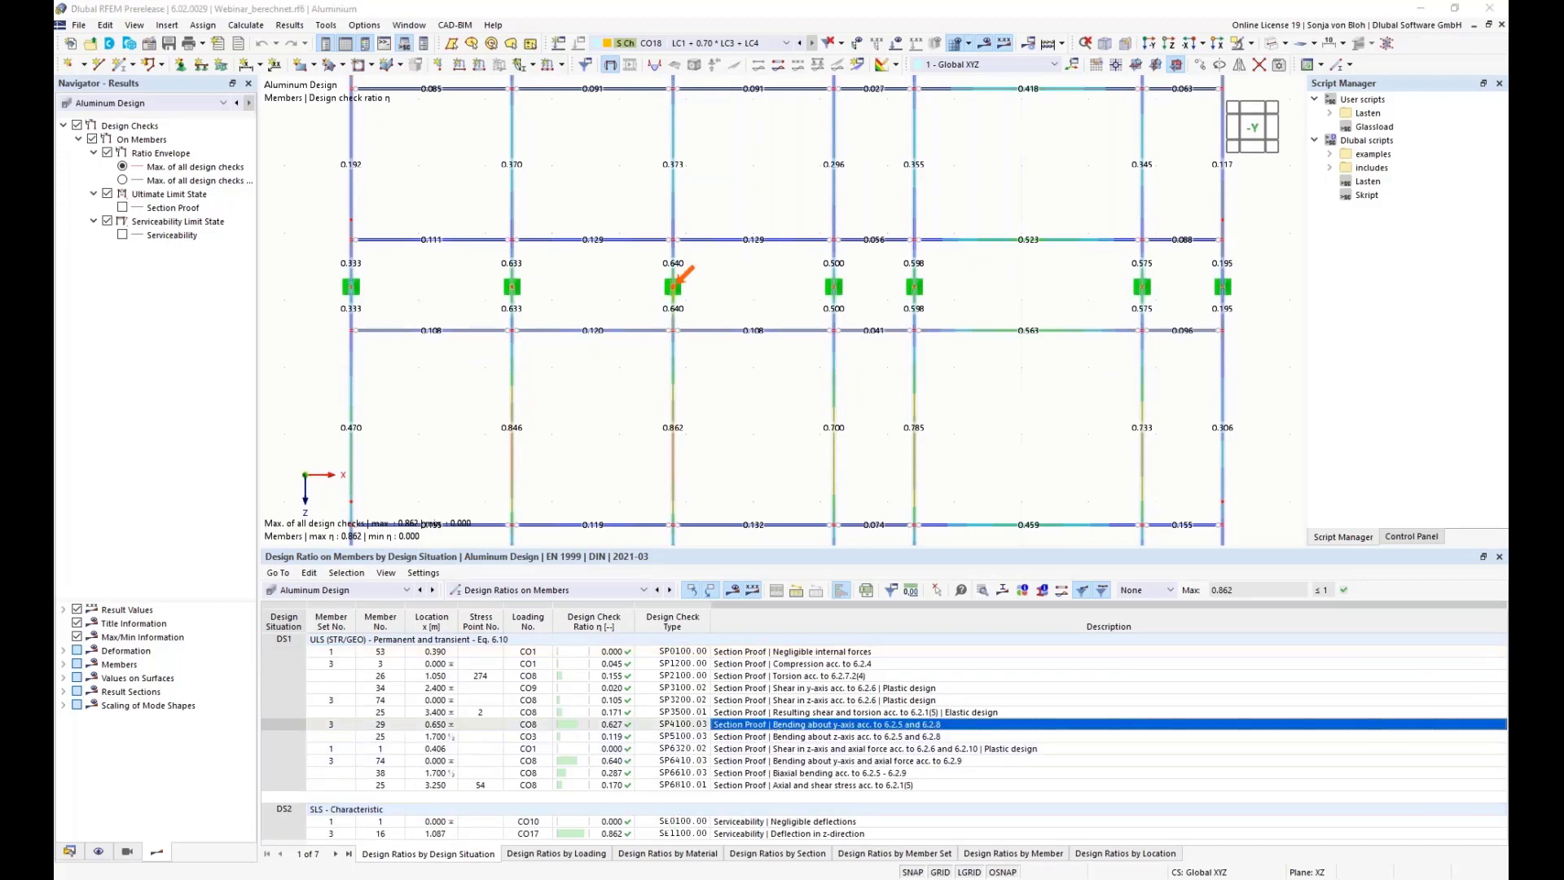
pyautogui.doubleClick(777, 726)
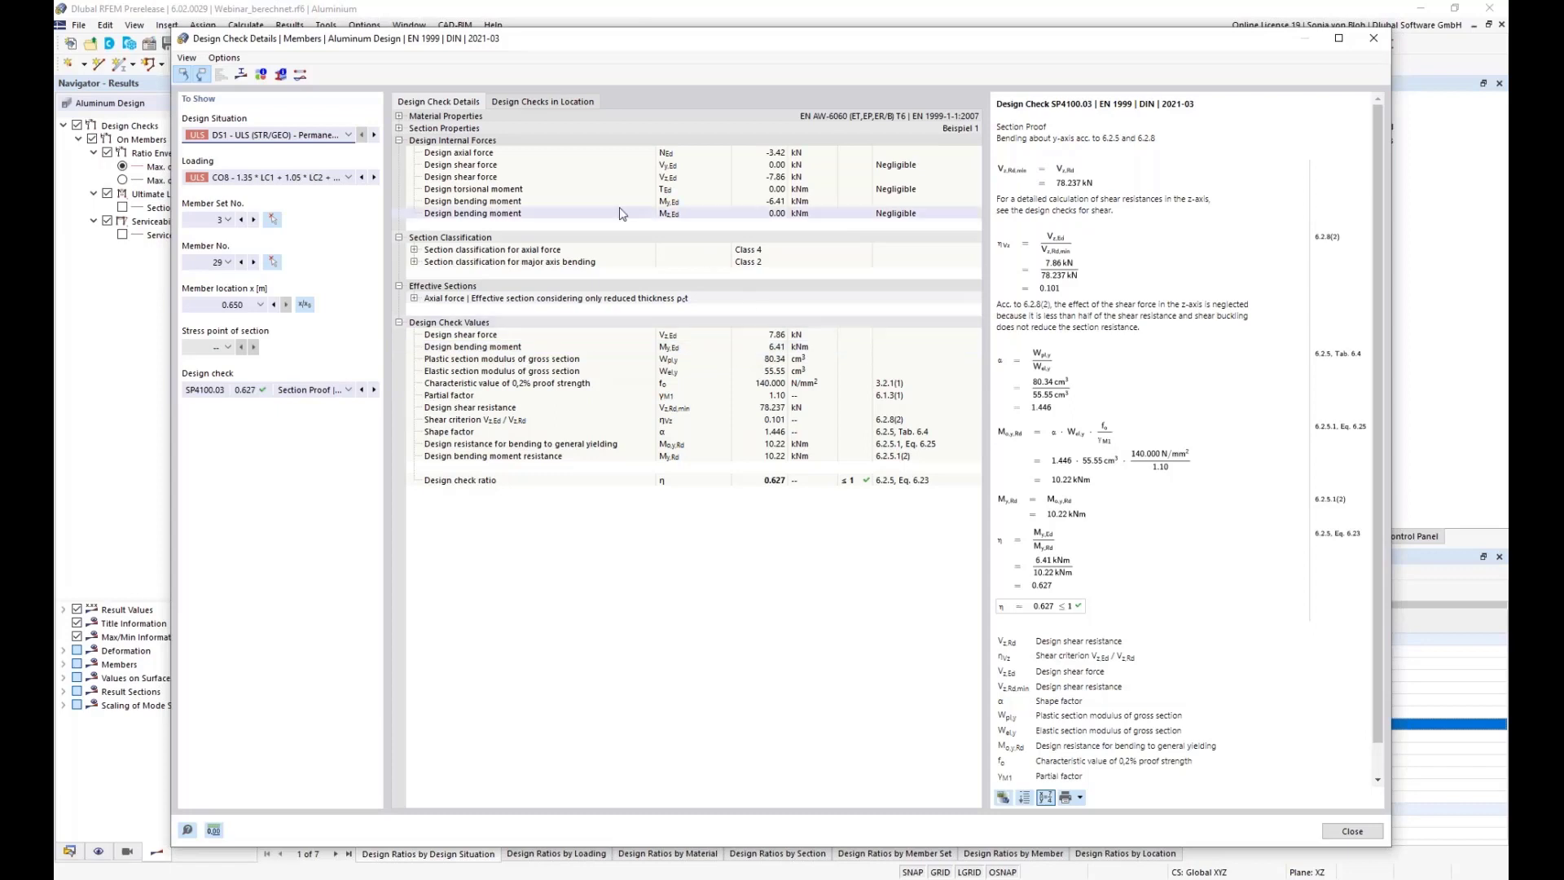
# - View the section result diagram of member 29 for the effective section due to Nc, inspect its corner, and close the diagram
pyautogui.click(243, 79)
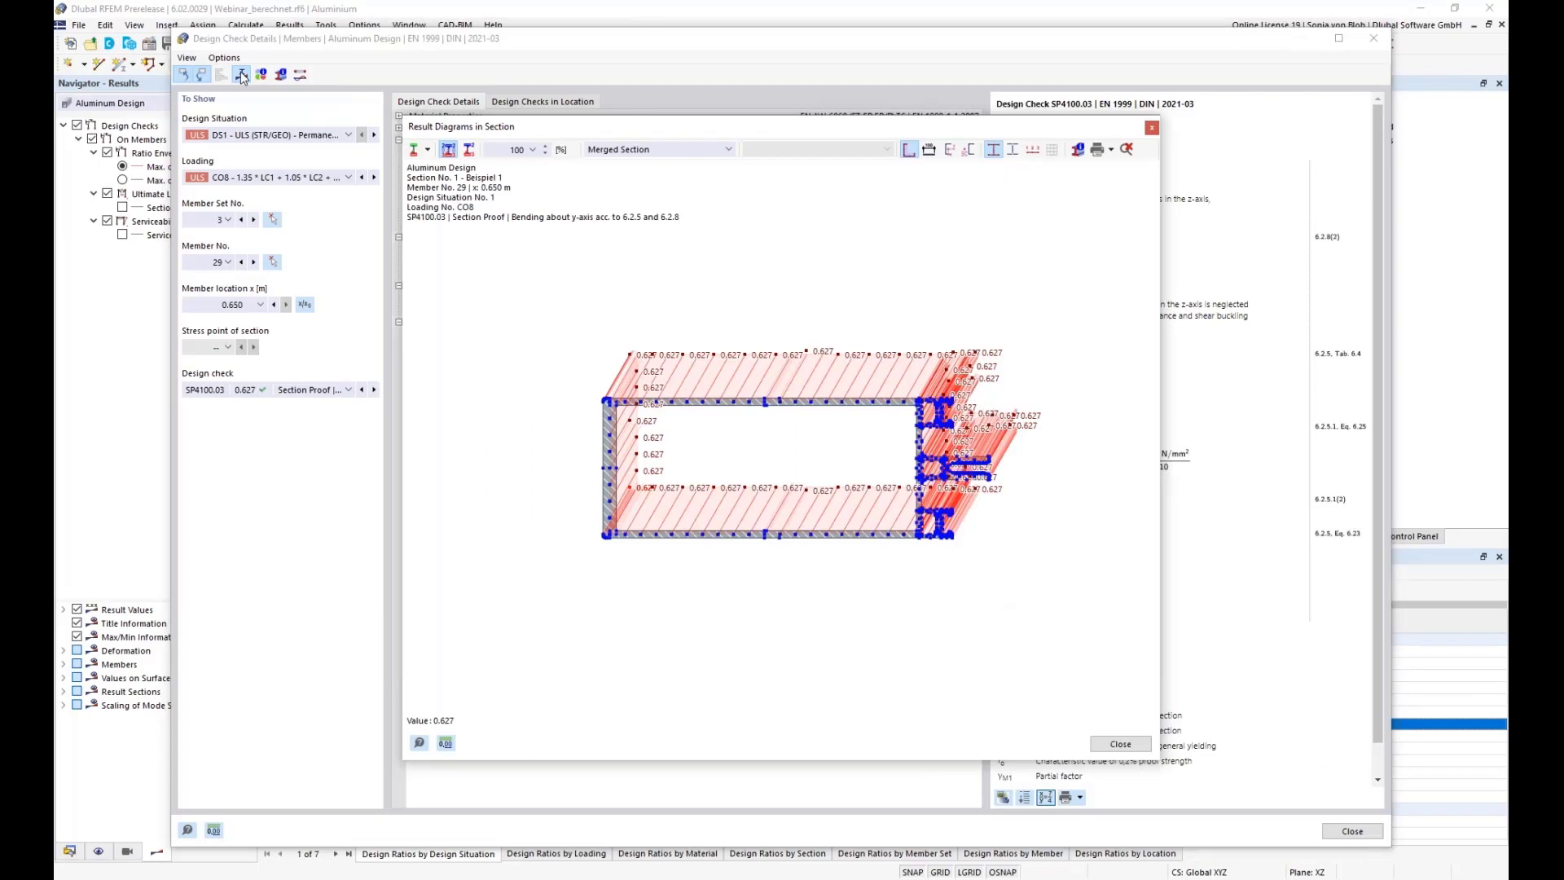
pyautogui.click(729, 150)
pyautogui.click(643, 174)
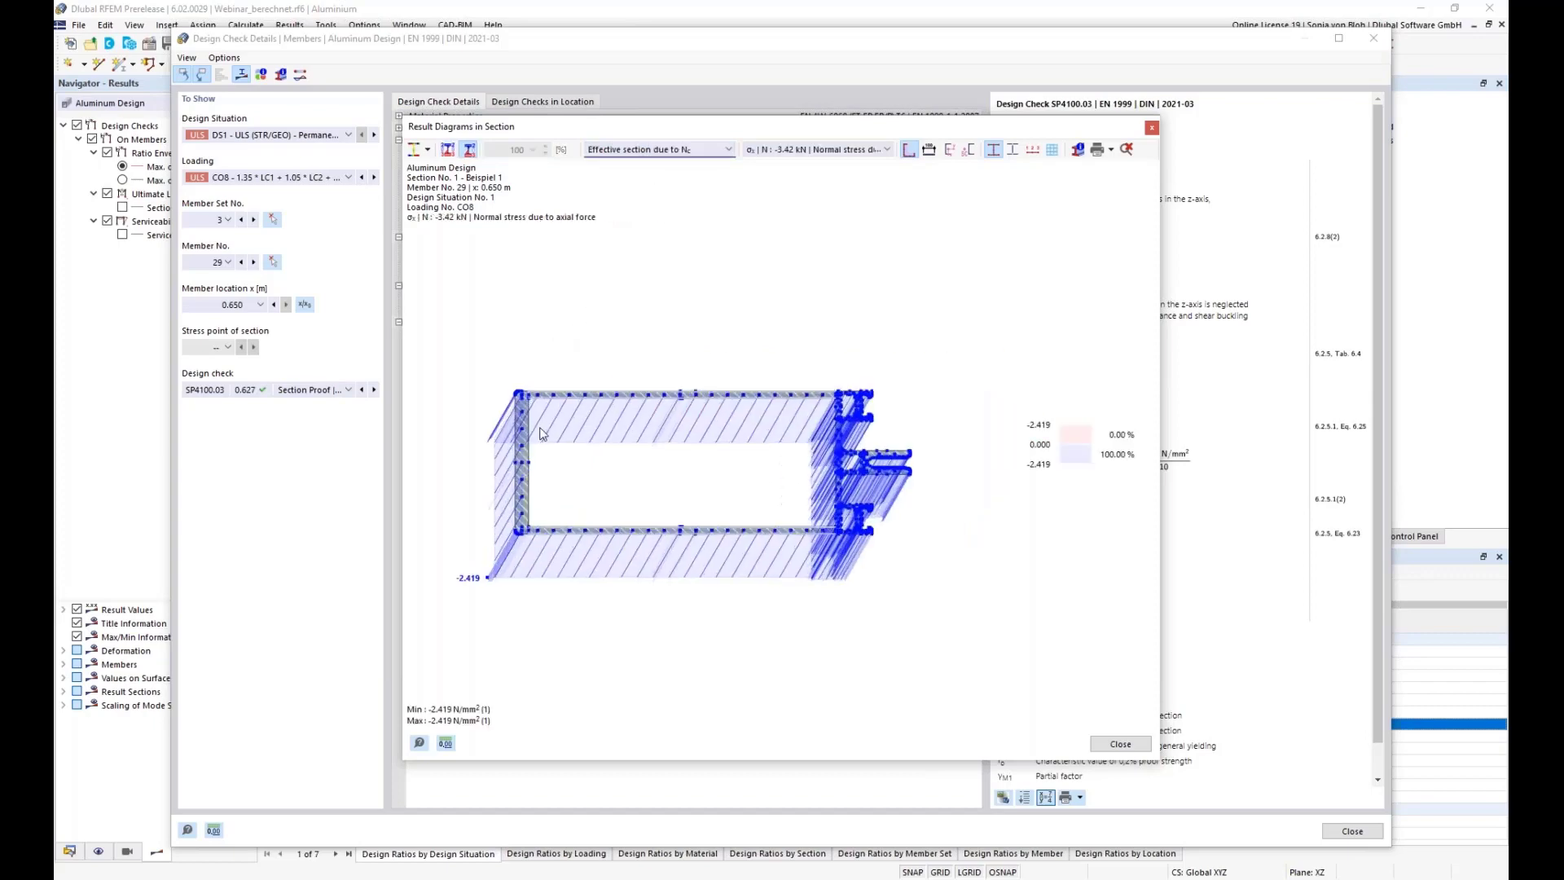
pyautogui.scroll(3, 534, 432)
pyautogui.scroll(3, 535, 402)
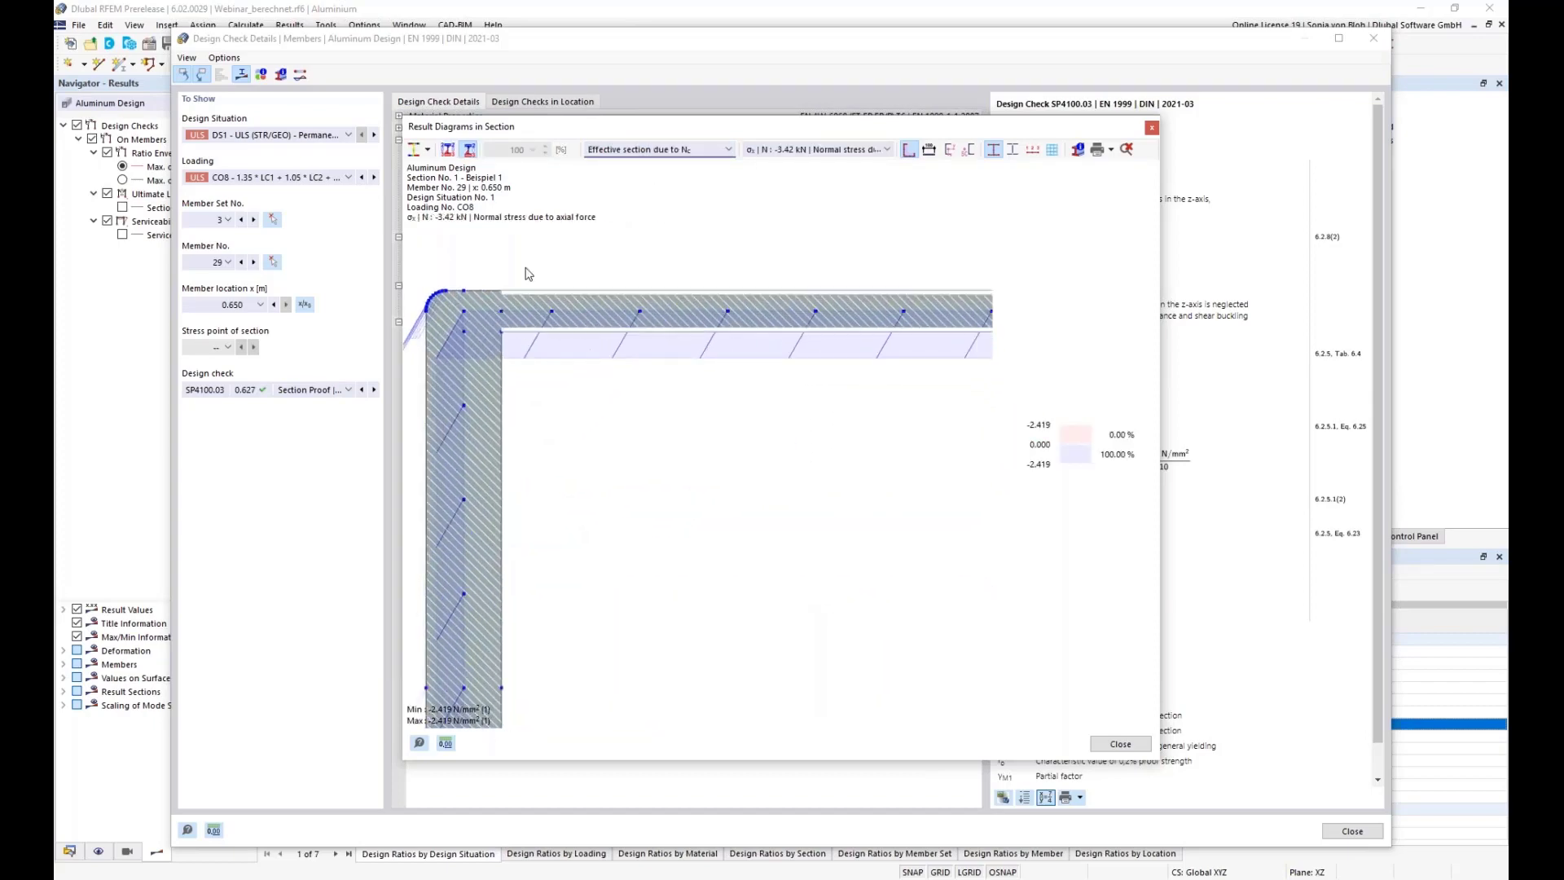
pyautogui.scroll(2, 525, 312)
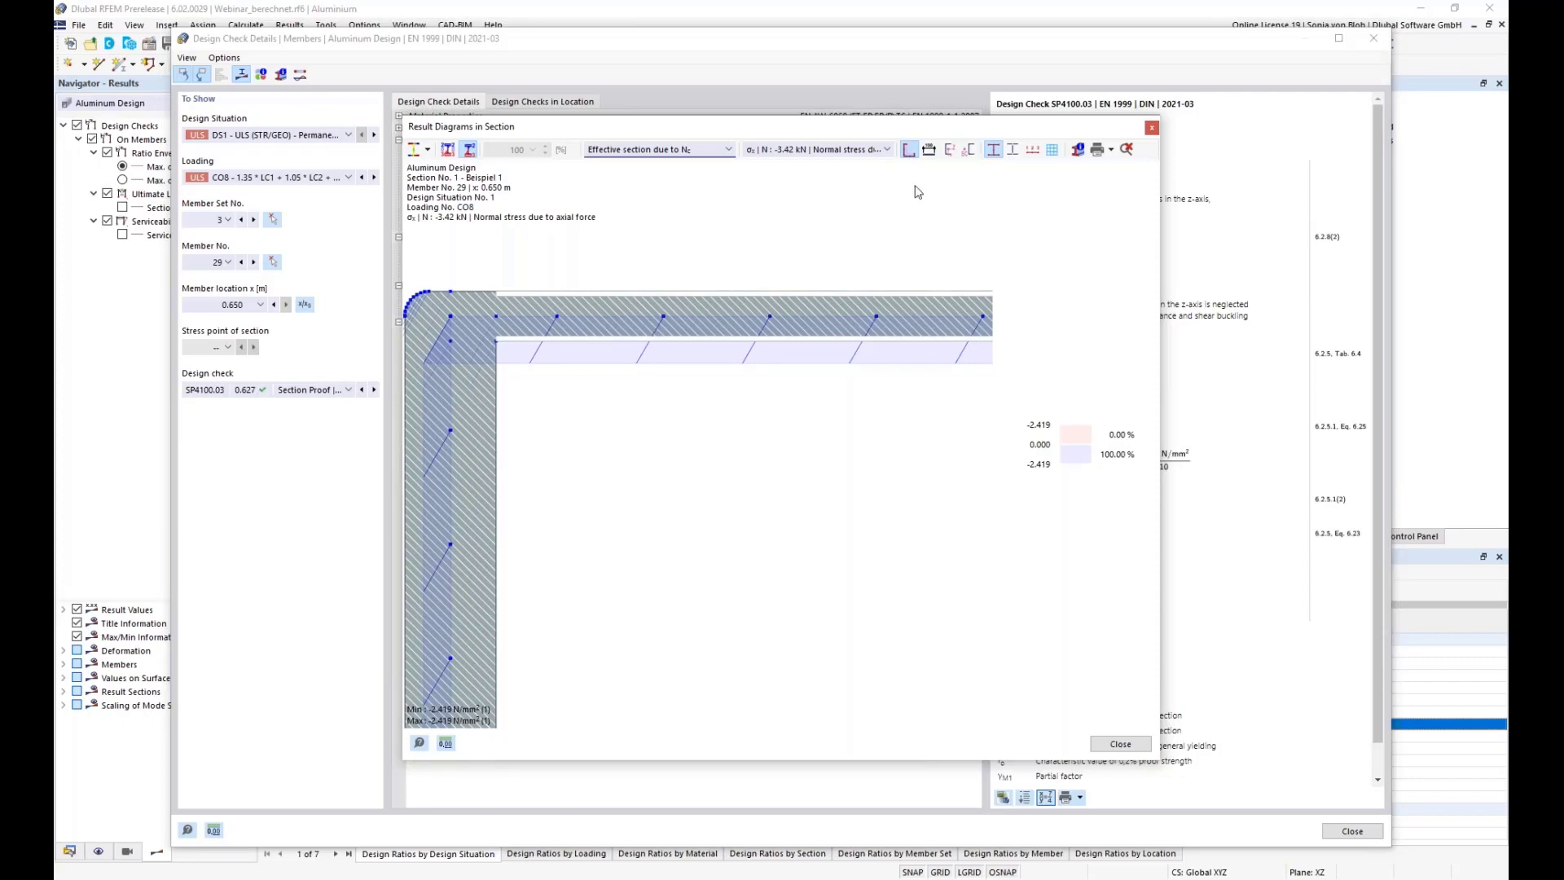
pyautogui.click(1152, 128)
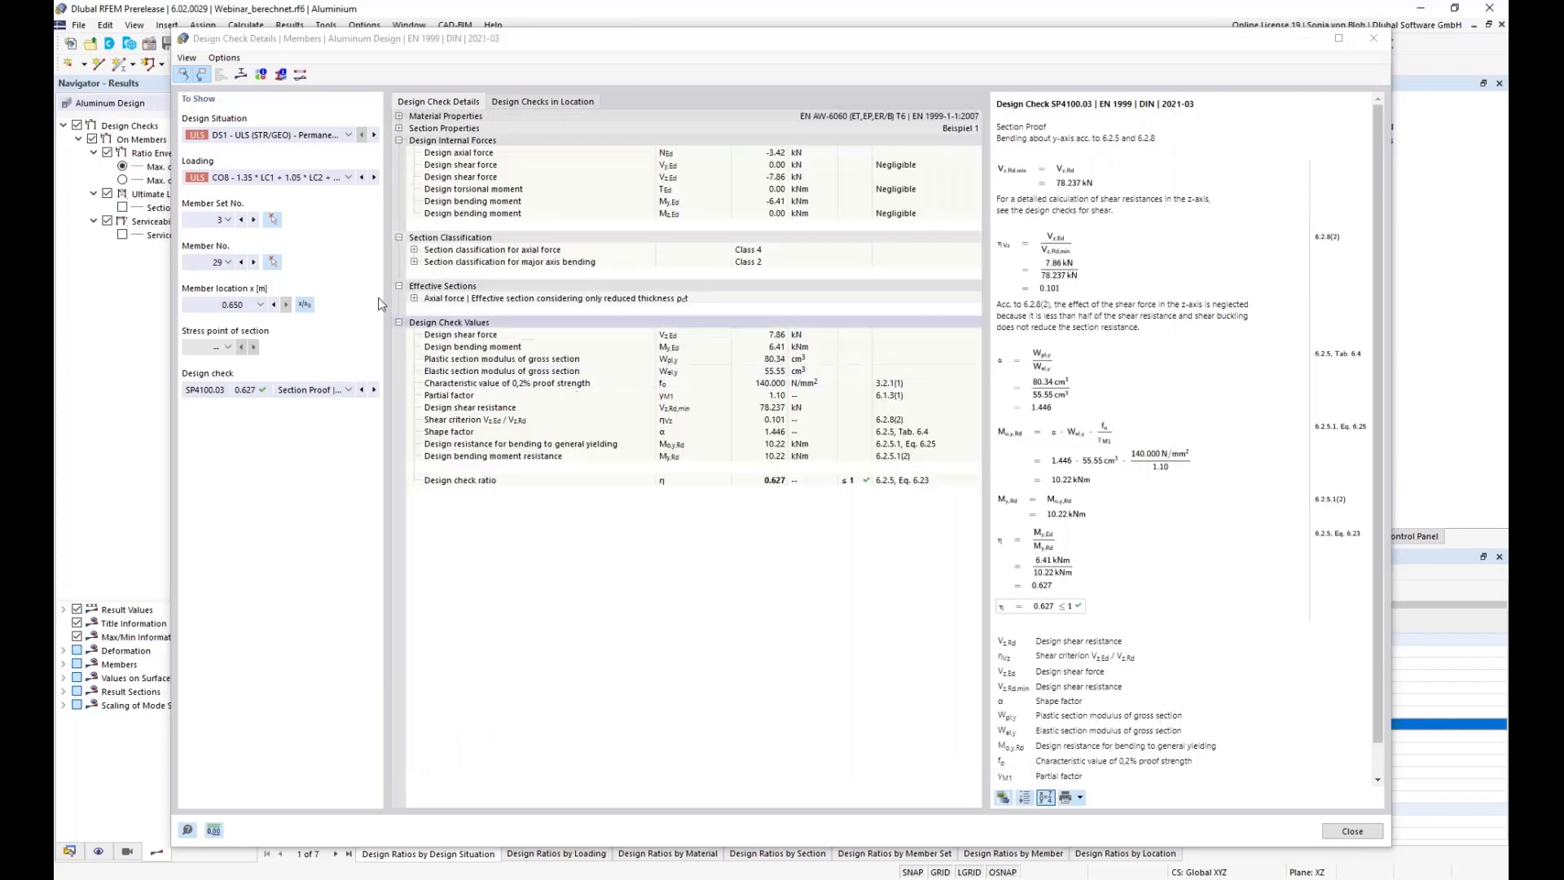
# - Read the section classification for axial force, close the design check details, and shrink the results table to enlarge the model view
pyautogui.click(755, 252)
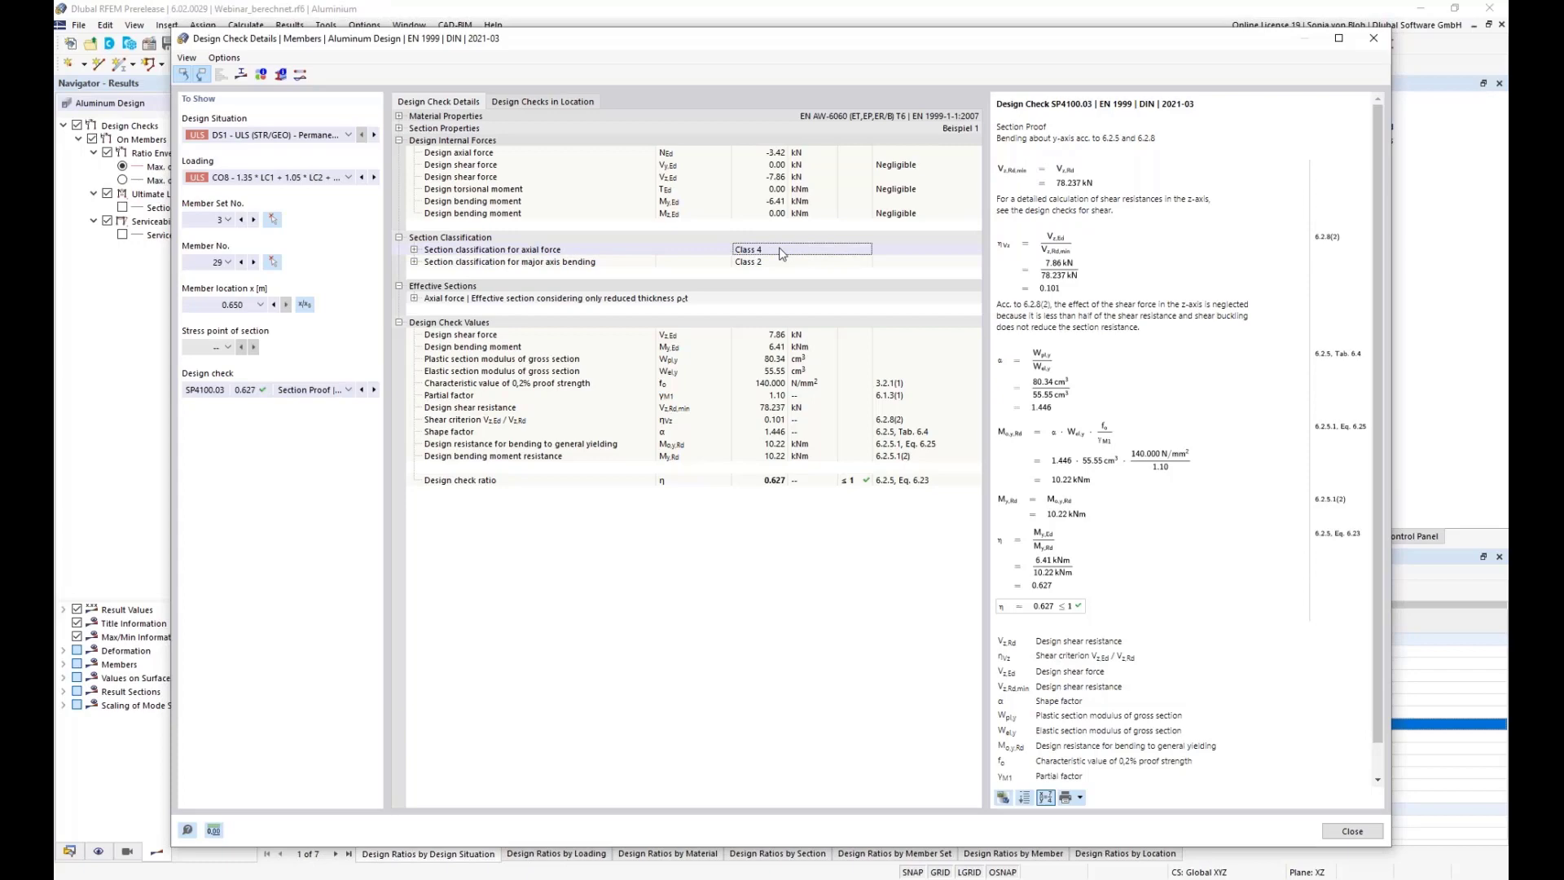
pyautogui.click(1373, 39)
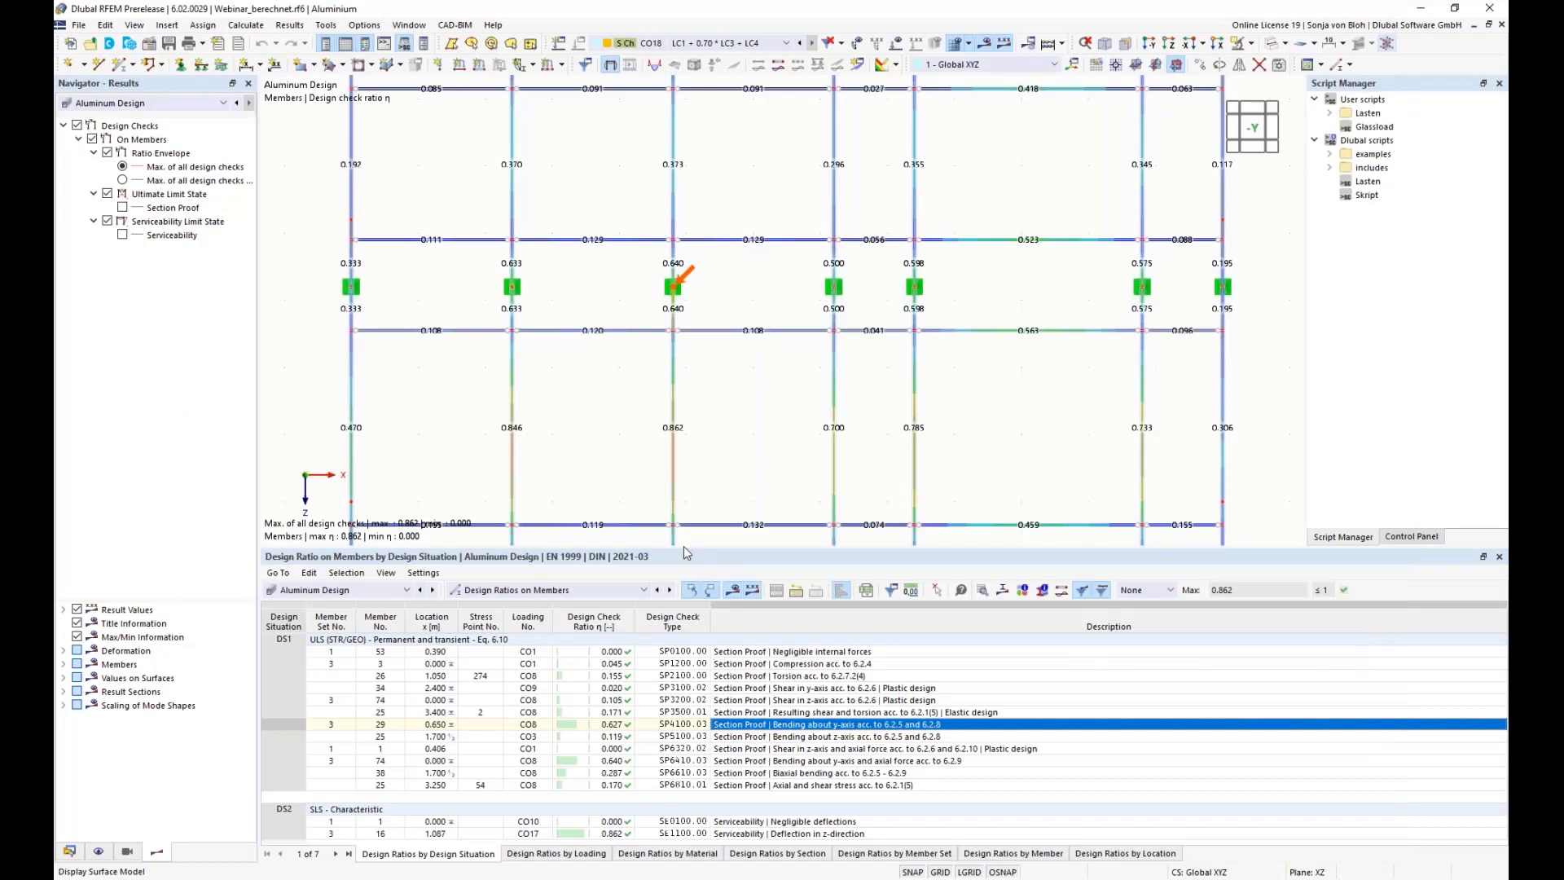
pyautogui.moveTo(700, 549); pyautogui.dragTo(701, 722)
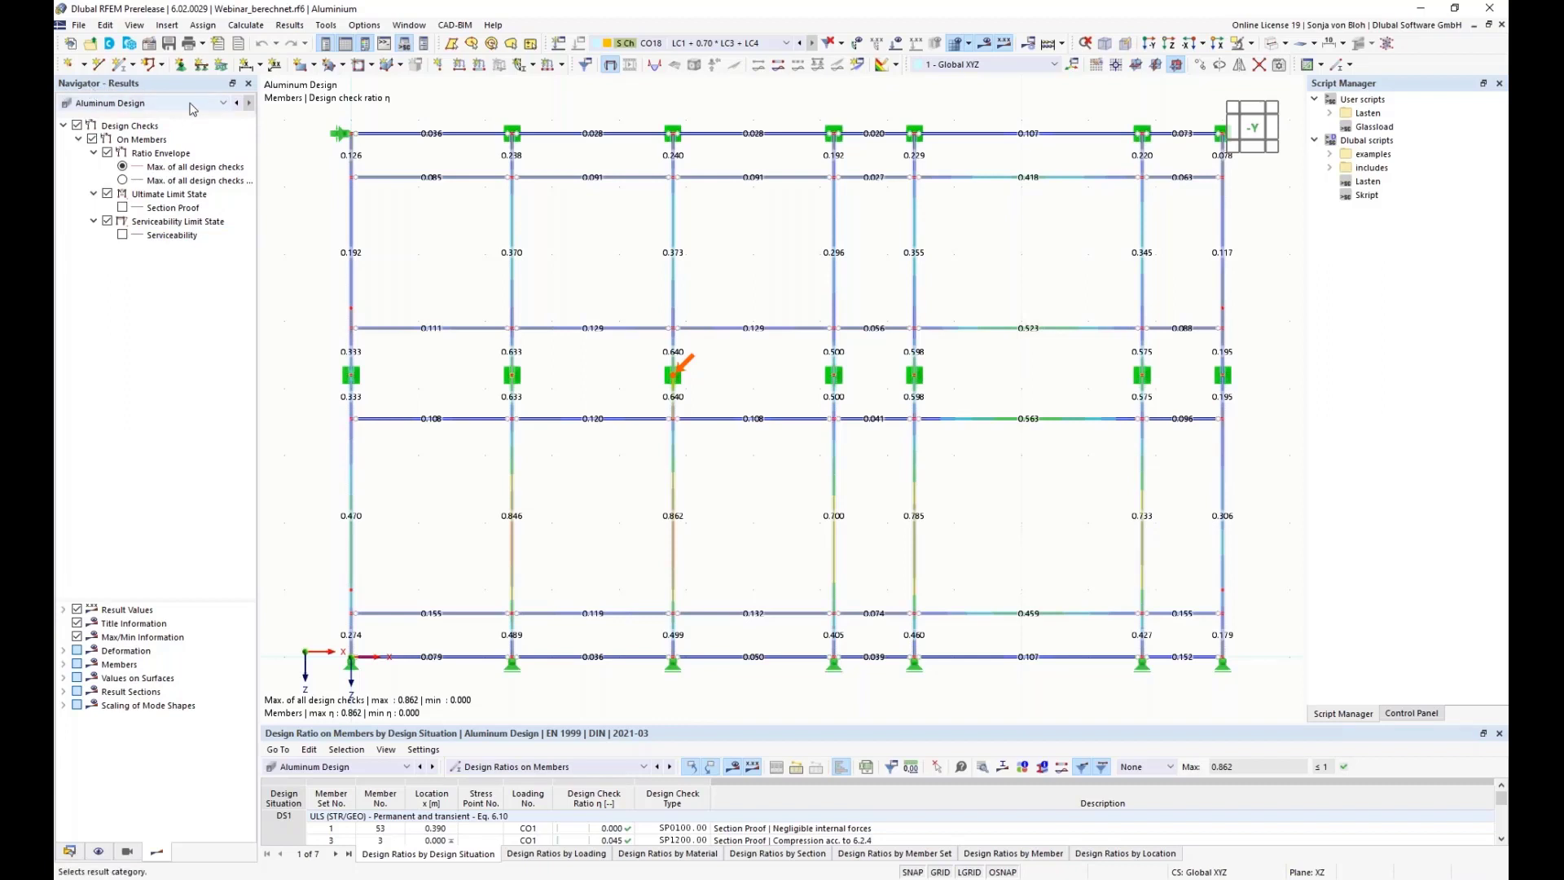
# - Replace the ratio envelope in the model view with the Serviceability design ratios and look at the Units option of the result values
pyautogui.click(223, 104)
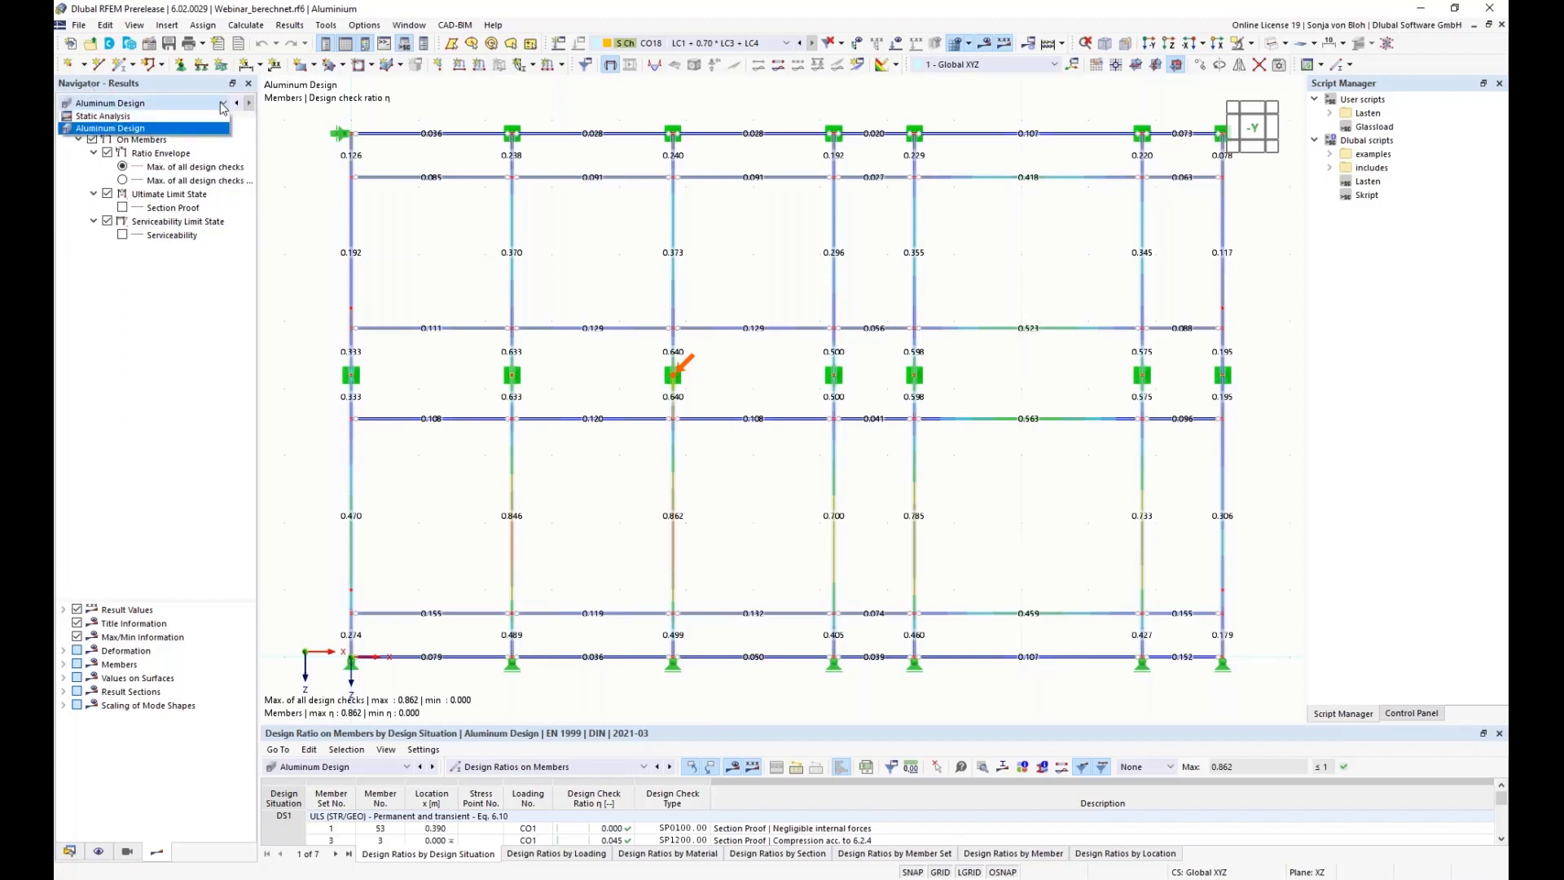
pyautogui.click(171, 128)
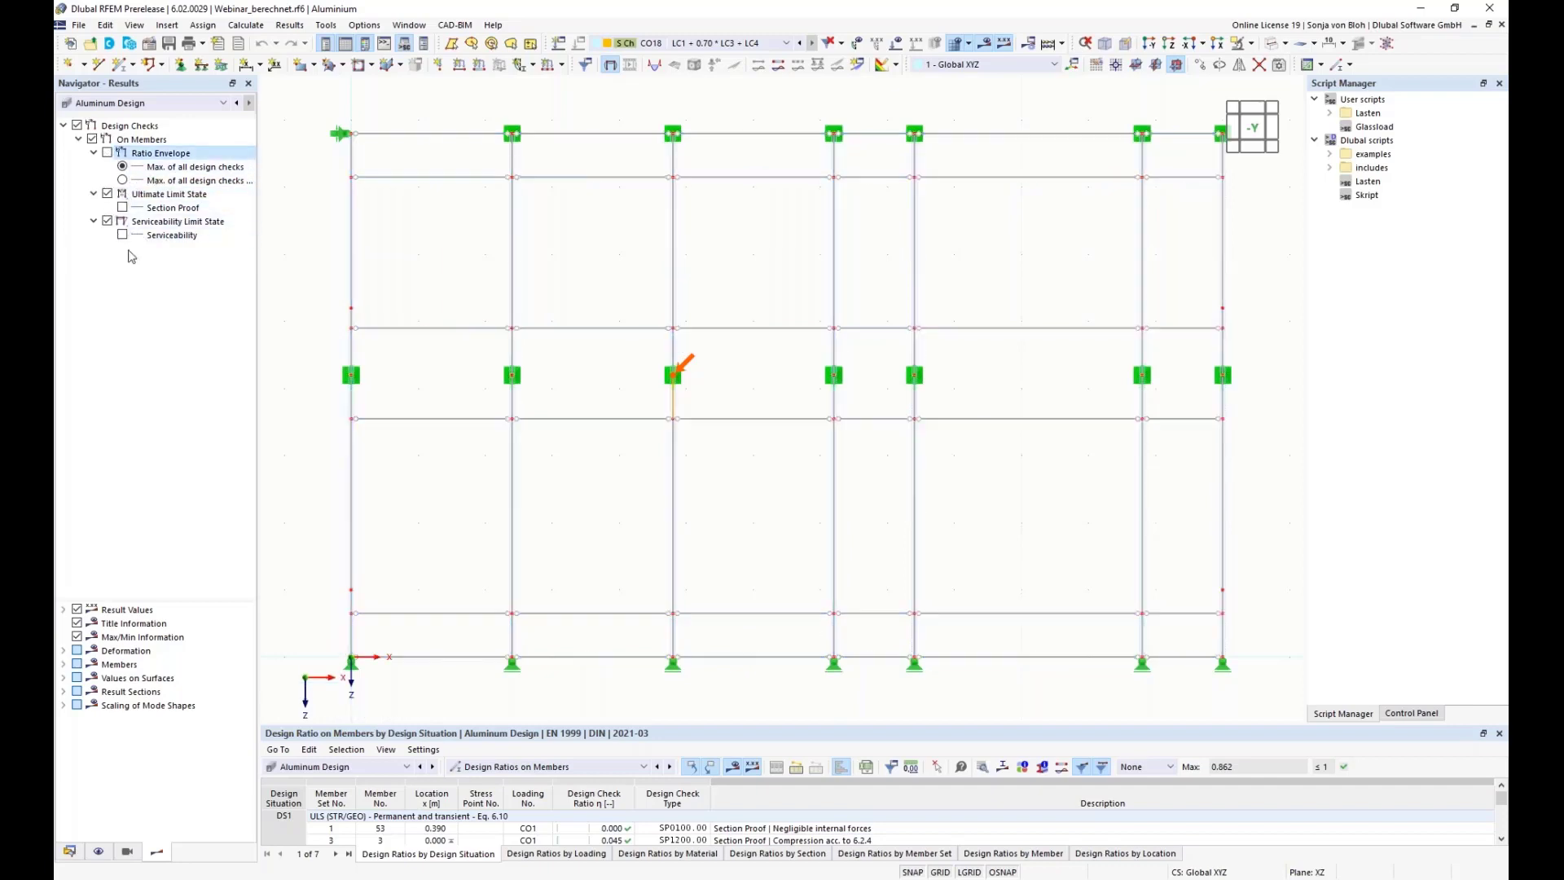
pyautogui.click(122, 234)
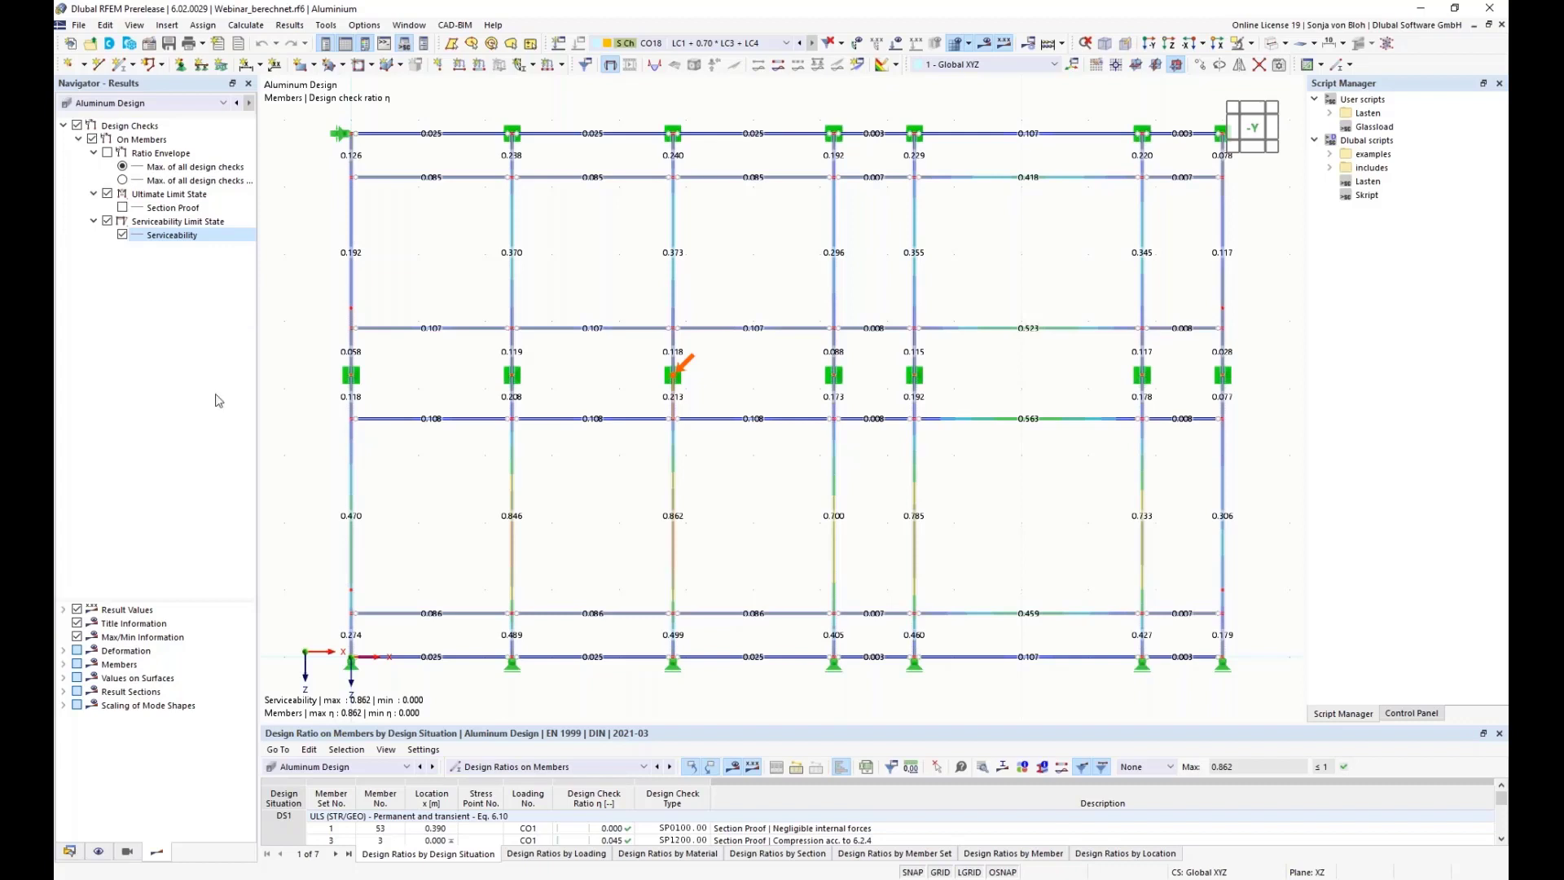
pyautogui.click(64, 610)
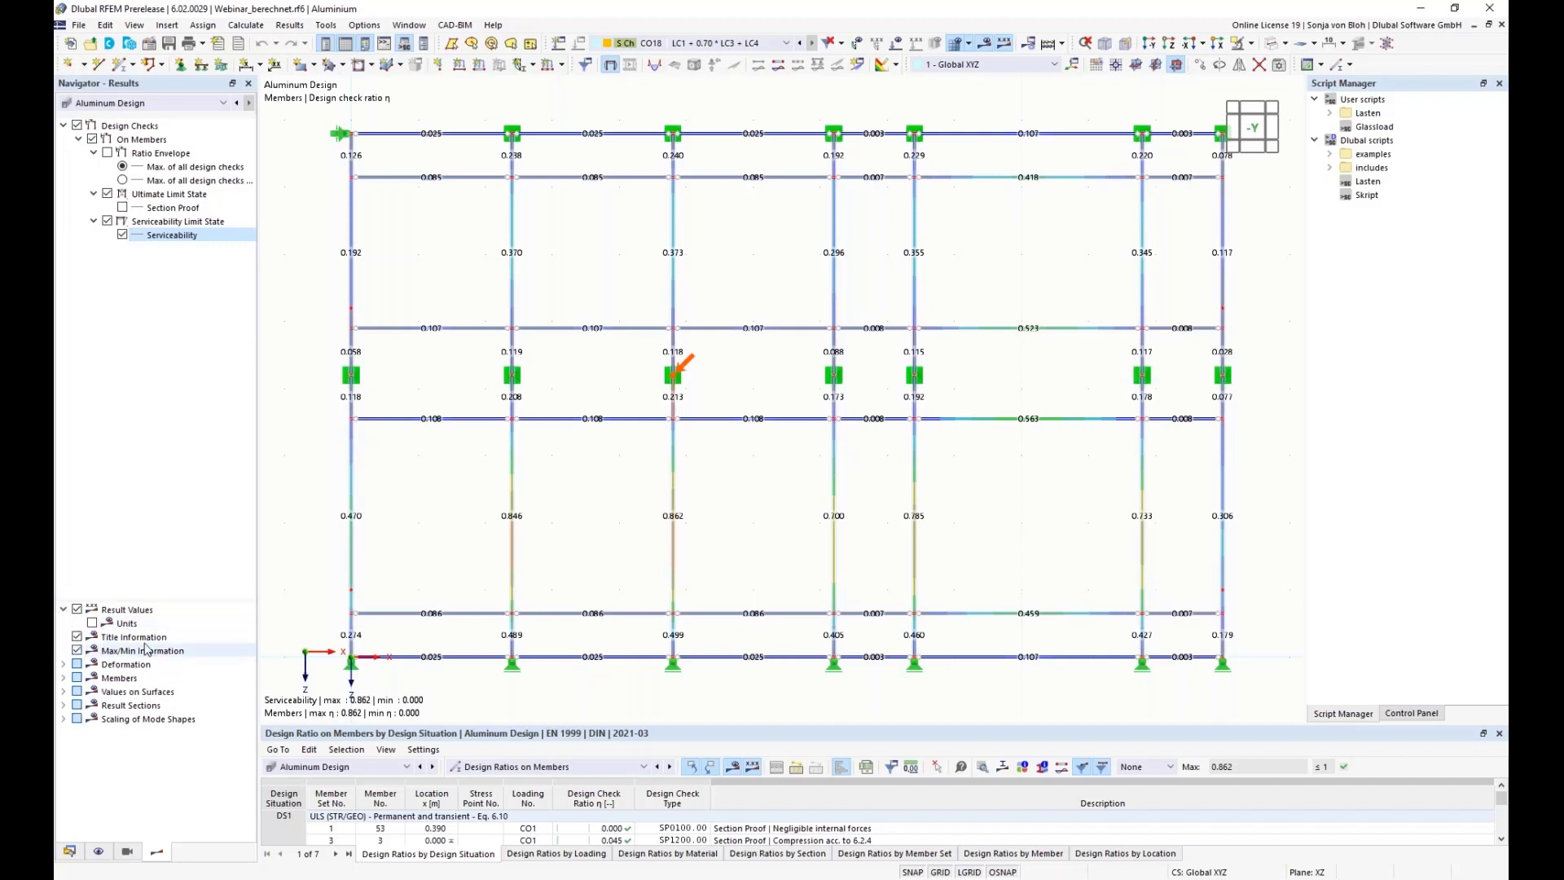
pyautogui.click(92, 623)
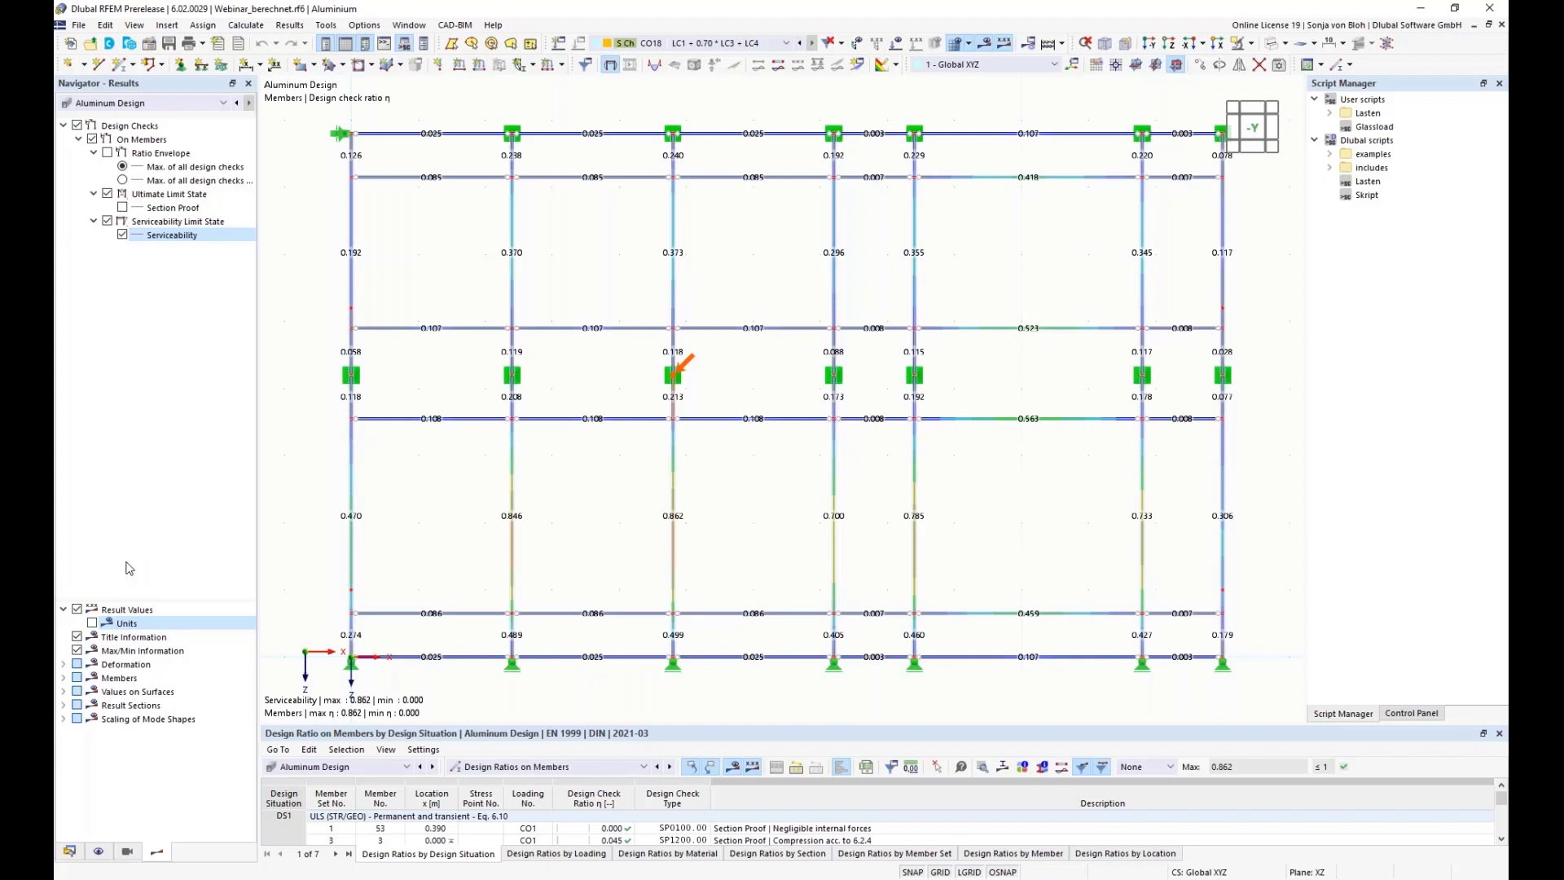
# - Create a new printout report and deselect all of its report items
pyautogui.click(69, 851)
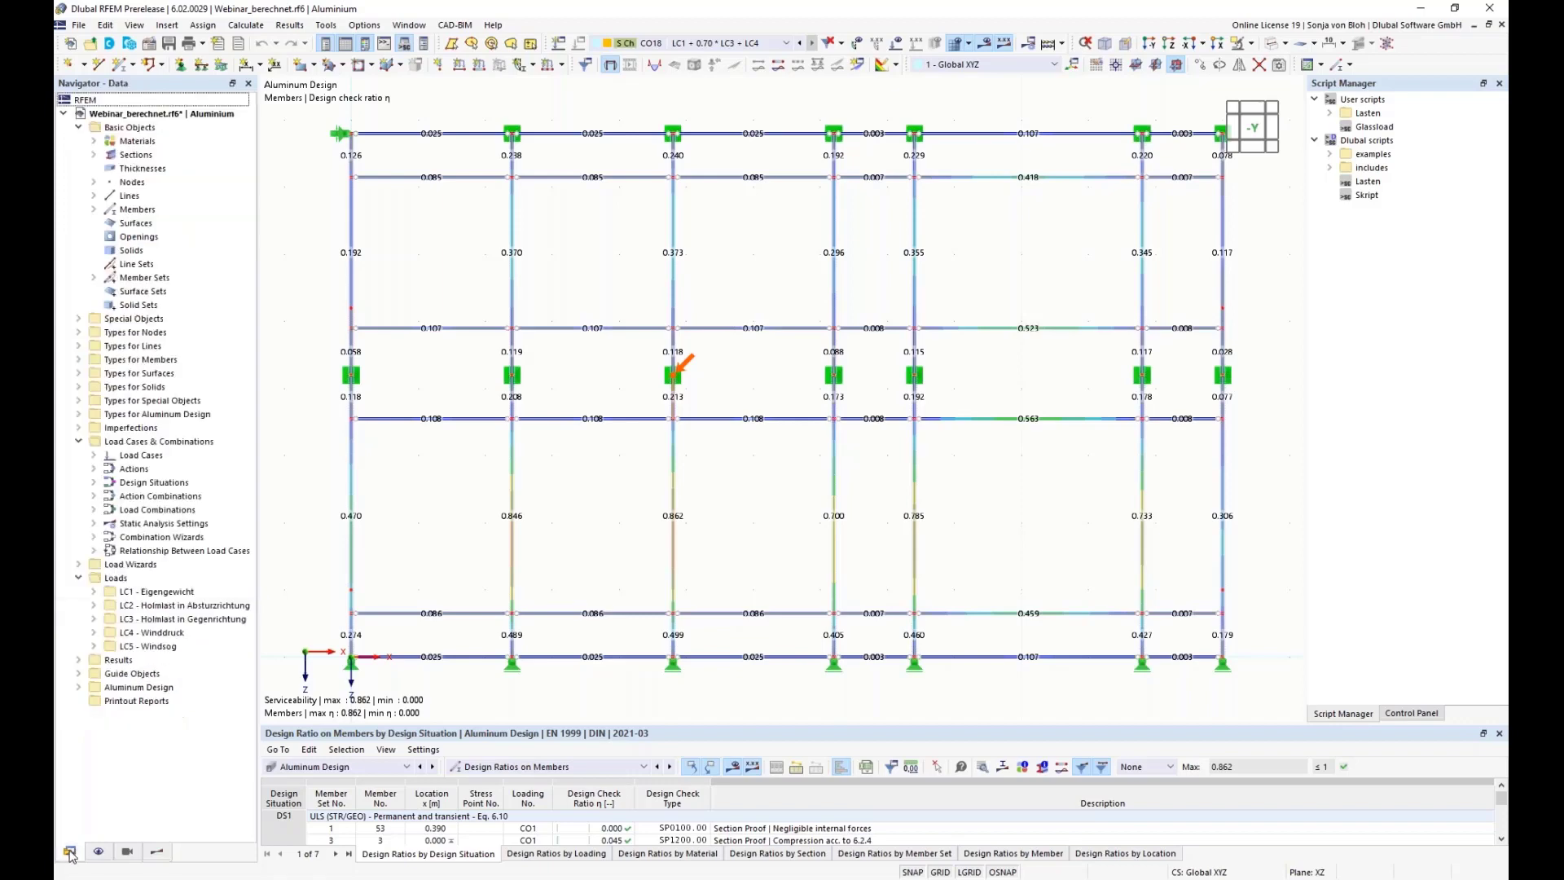
pyautogui.rightClick(157, 701)
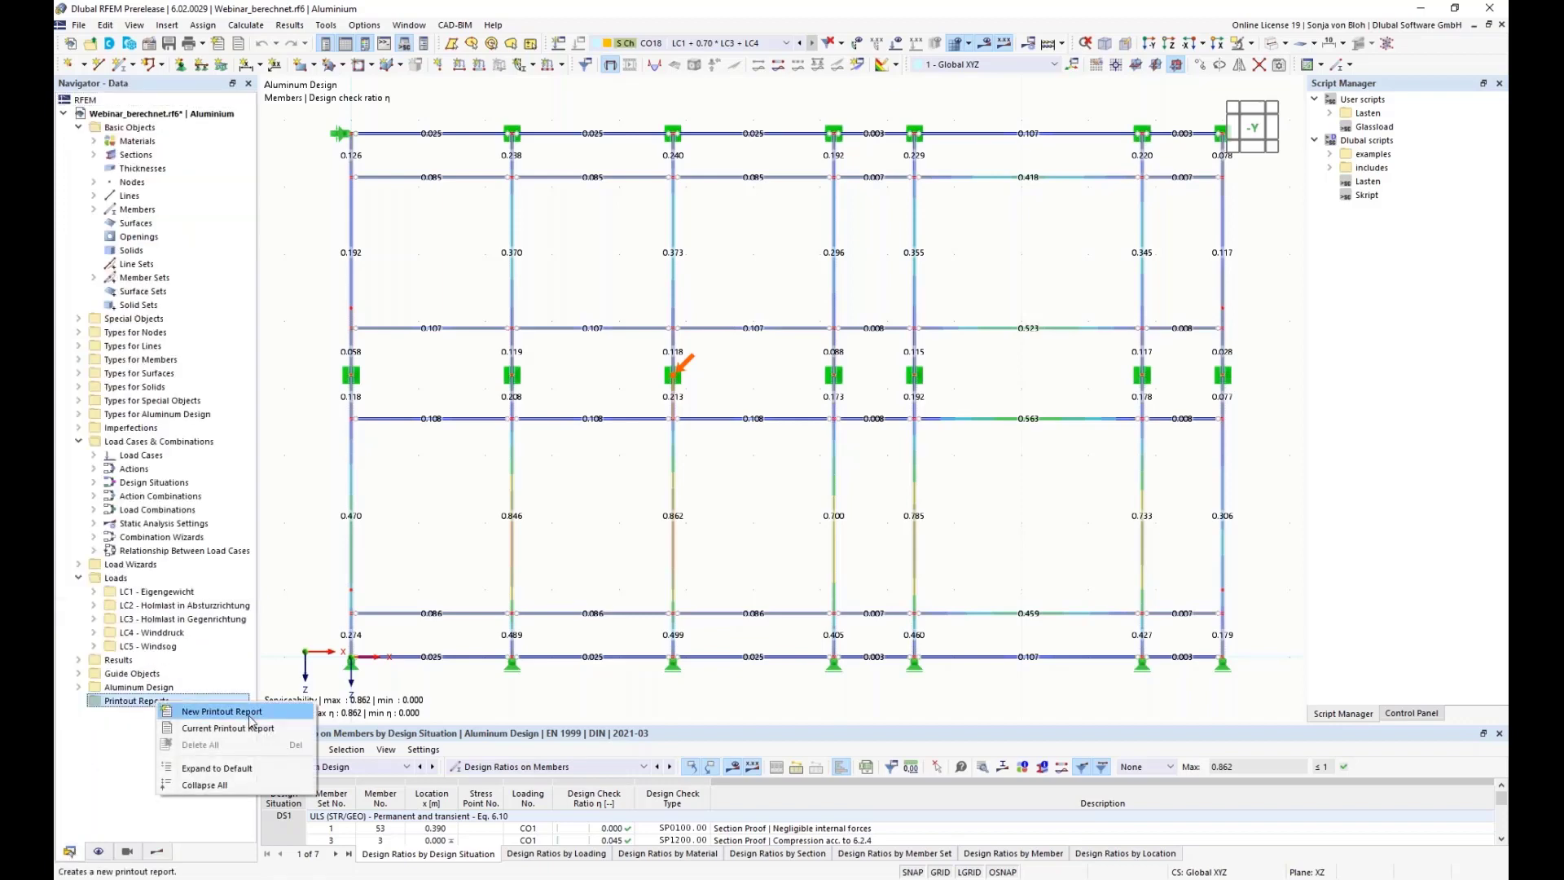
pyautogui.click(200, 711)
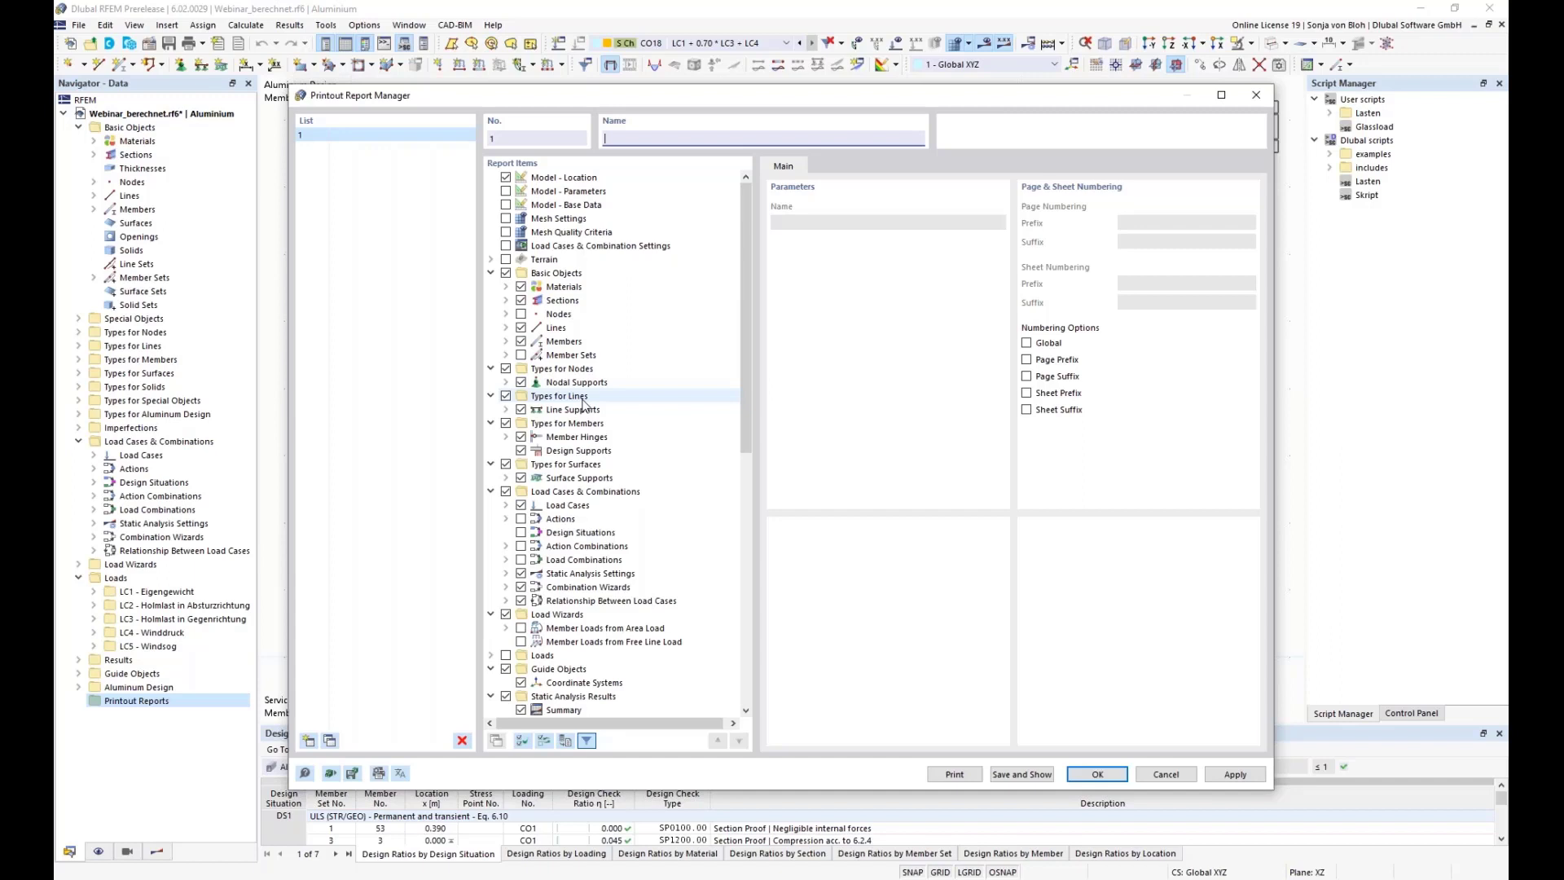
pyautogui.click(522, 740)
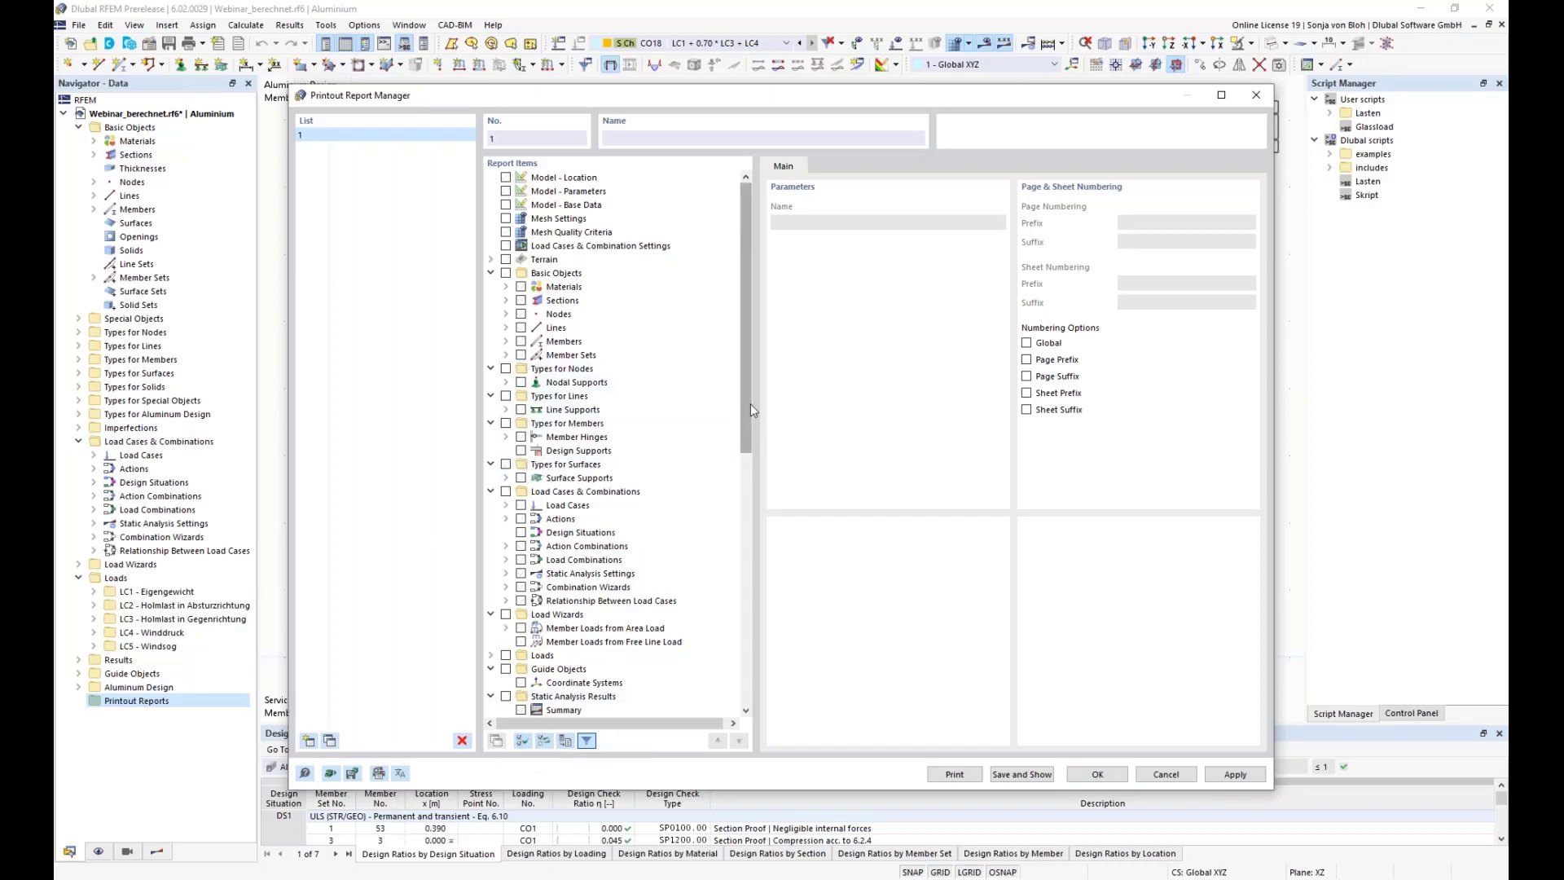
# - Include the Aluminum Design global settings, objects, design situations, materials, sections, ultimate and serviceability configurations, and design ratios on members by design situation in the report
pyautogui.moveTo(750, 403); pyautogui.dragTo(747, 677)
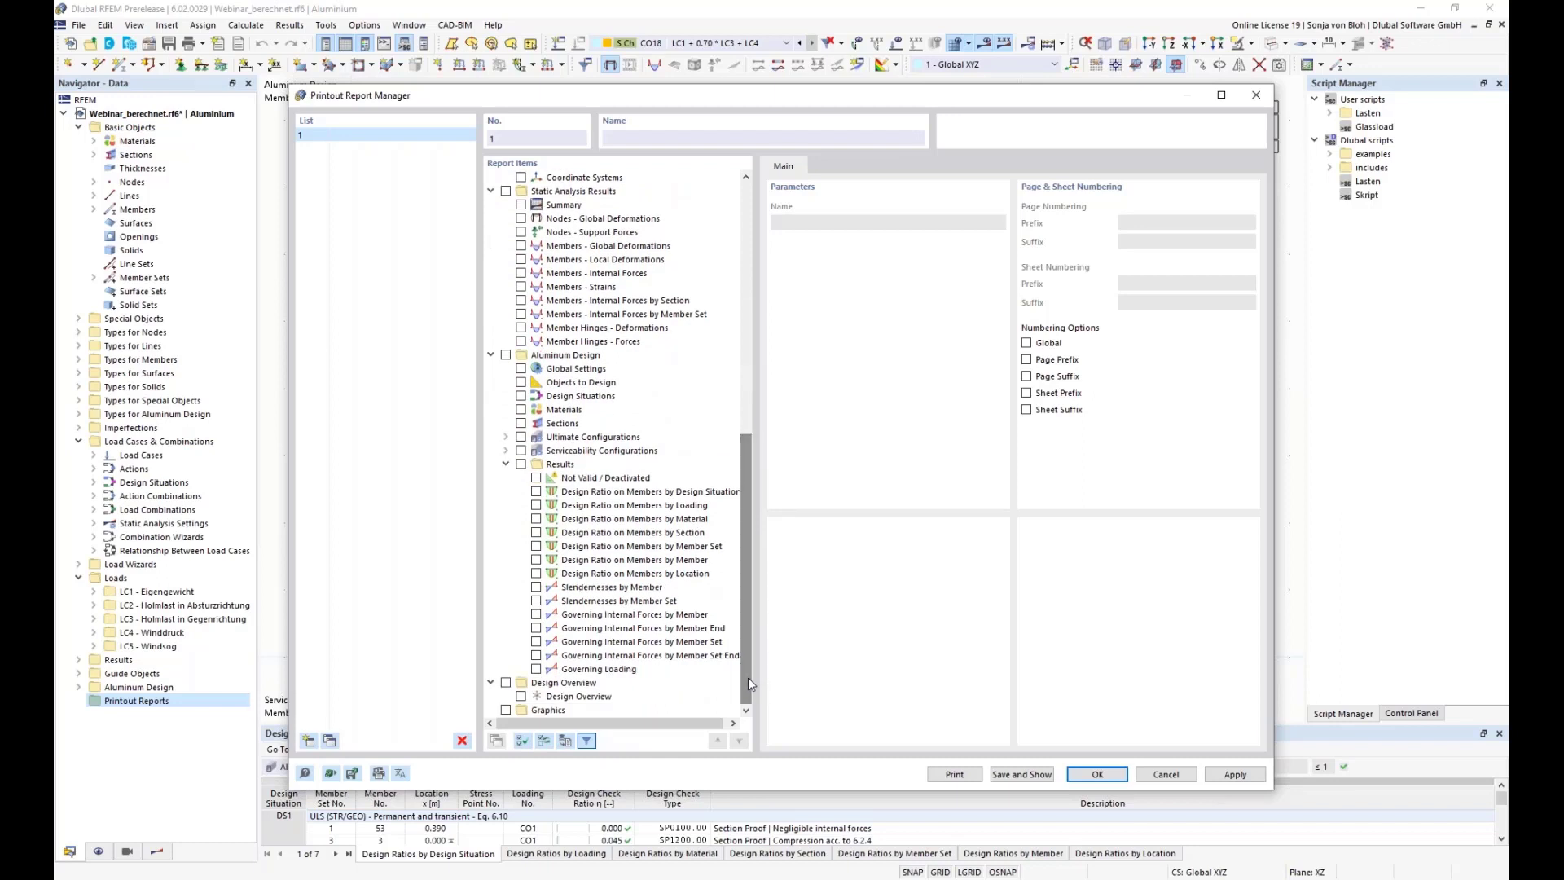
pyautogui.click(506, 356)
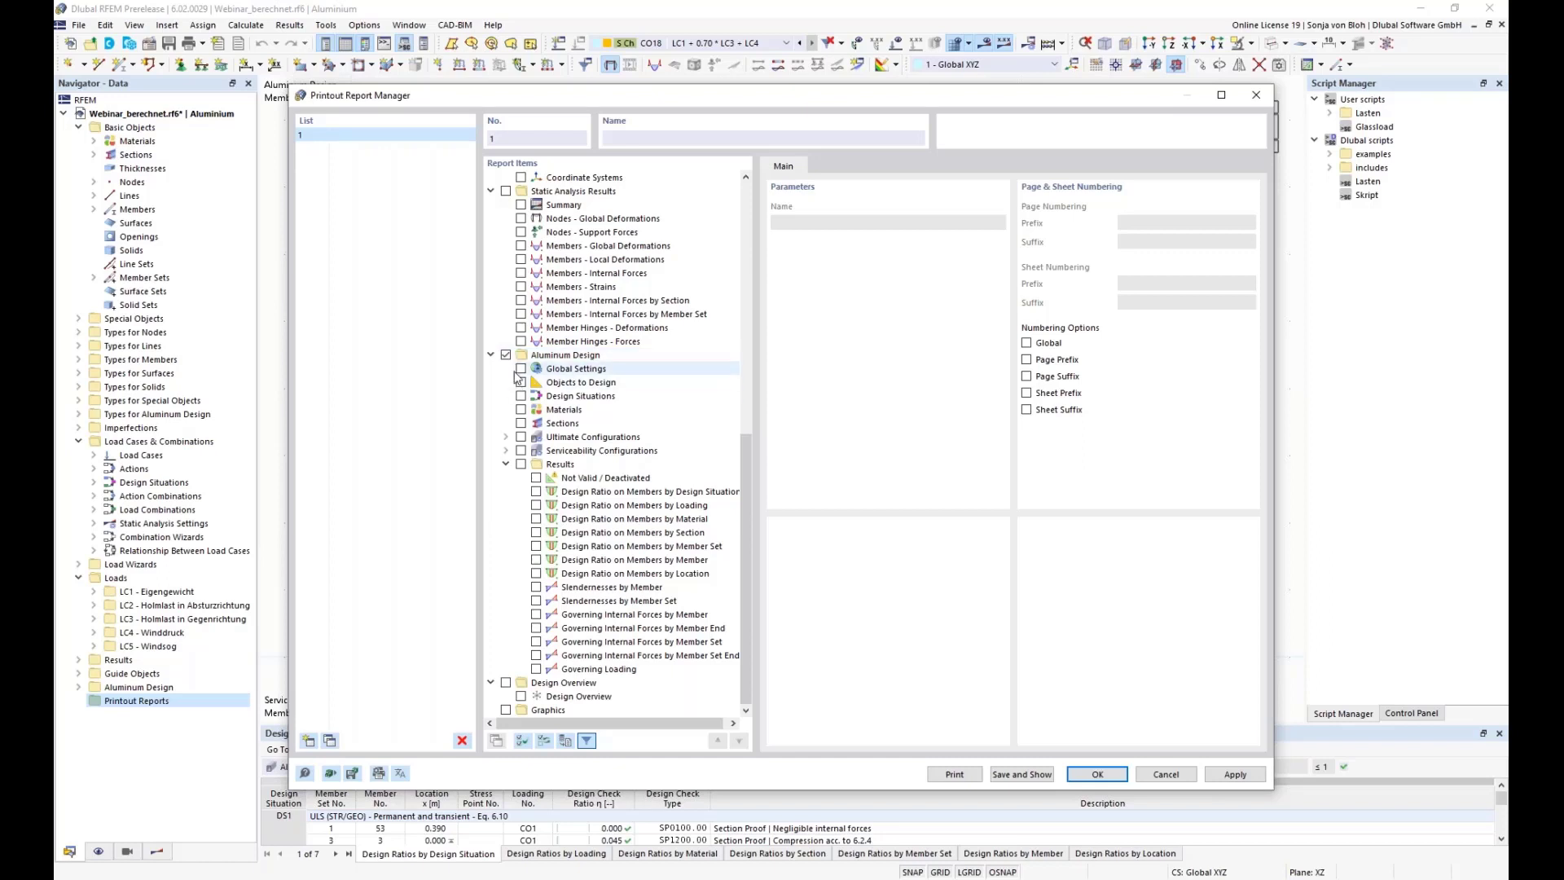
pyautogui.click(521, 382)
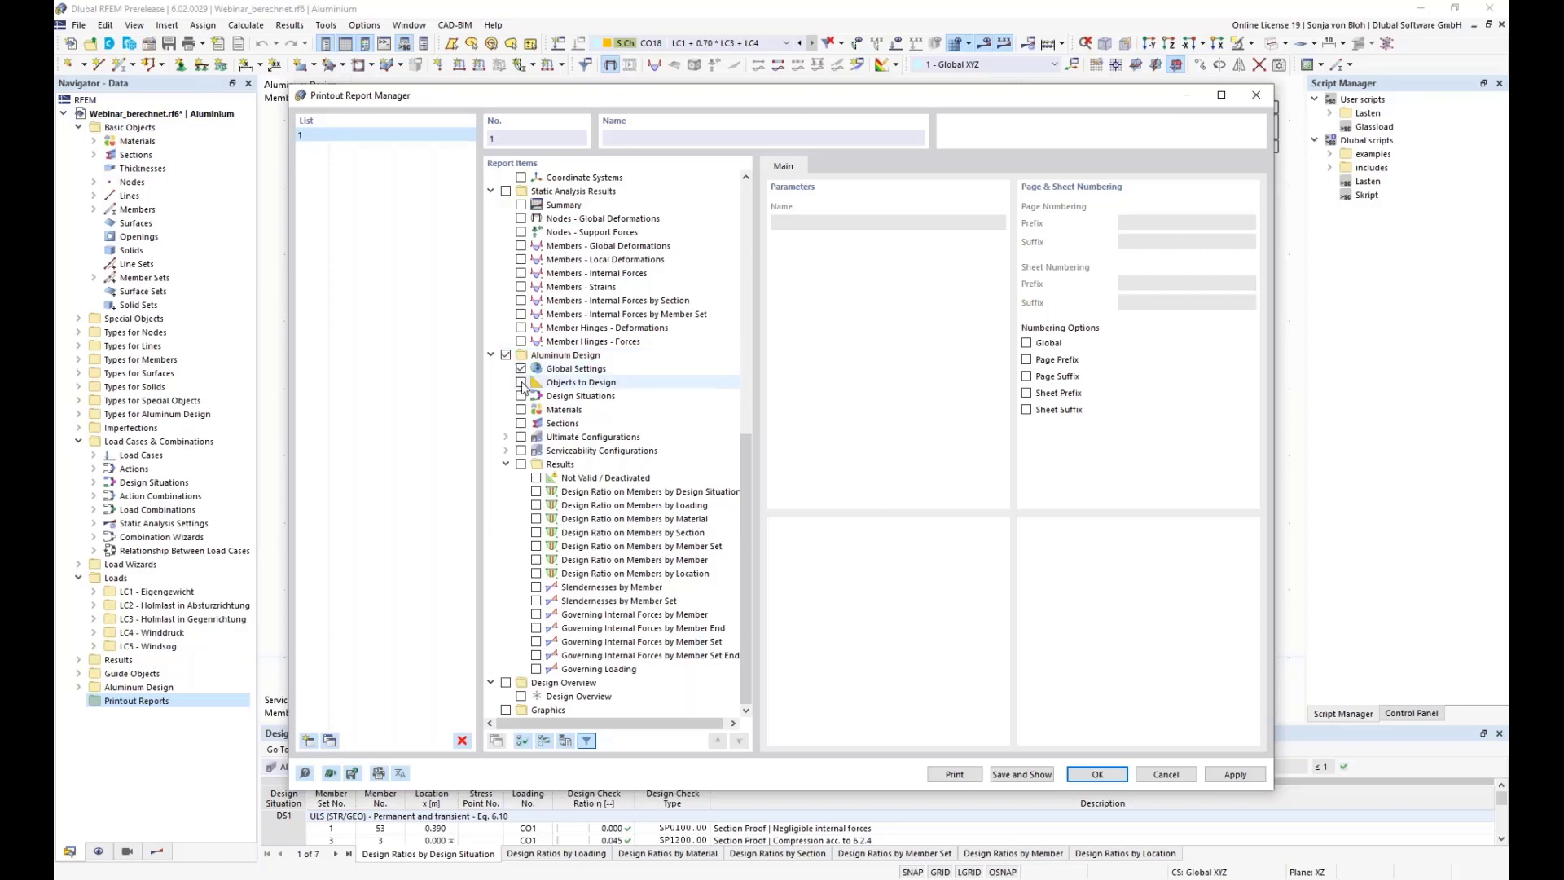
pyautogui.click(521, 396)
pyautogui.click(520, 409)
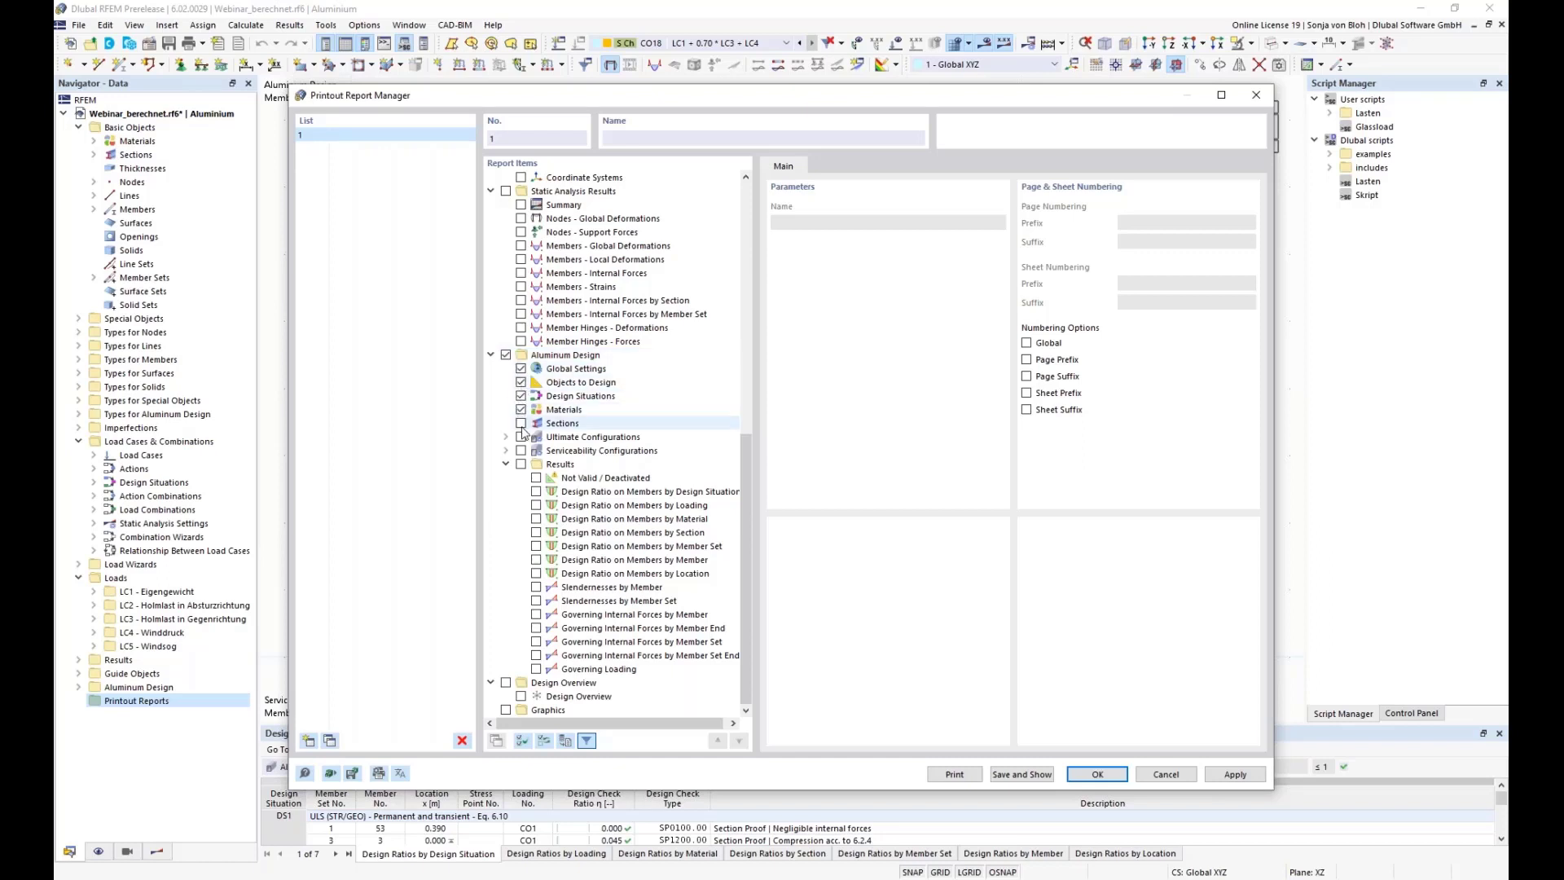
pyautogui.click(522, 423)
pyautogui.click(521, 438)
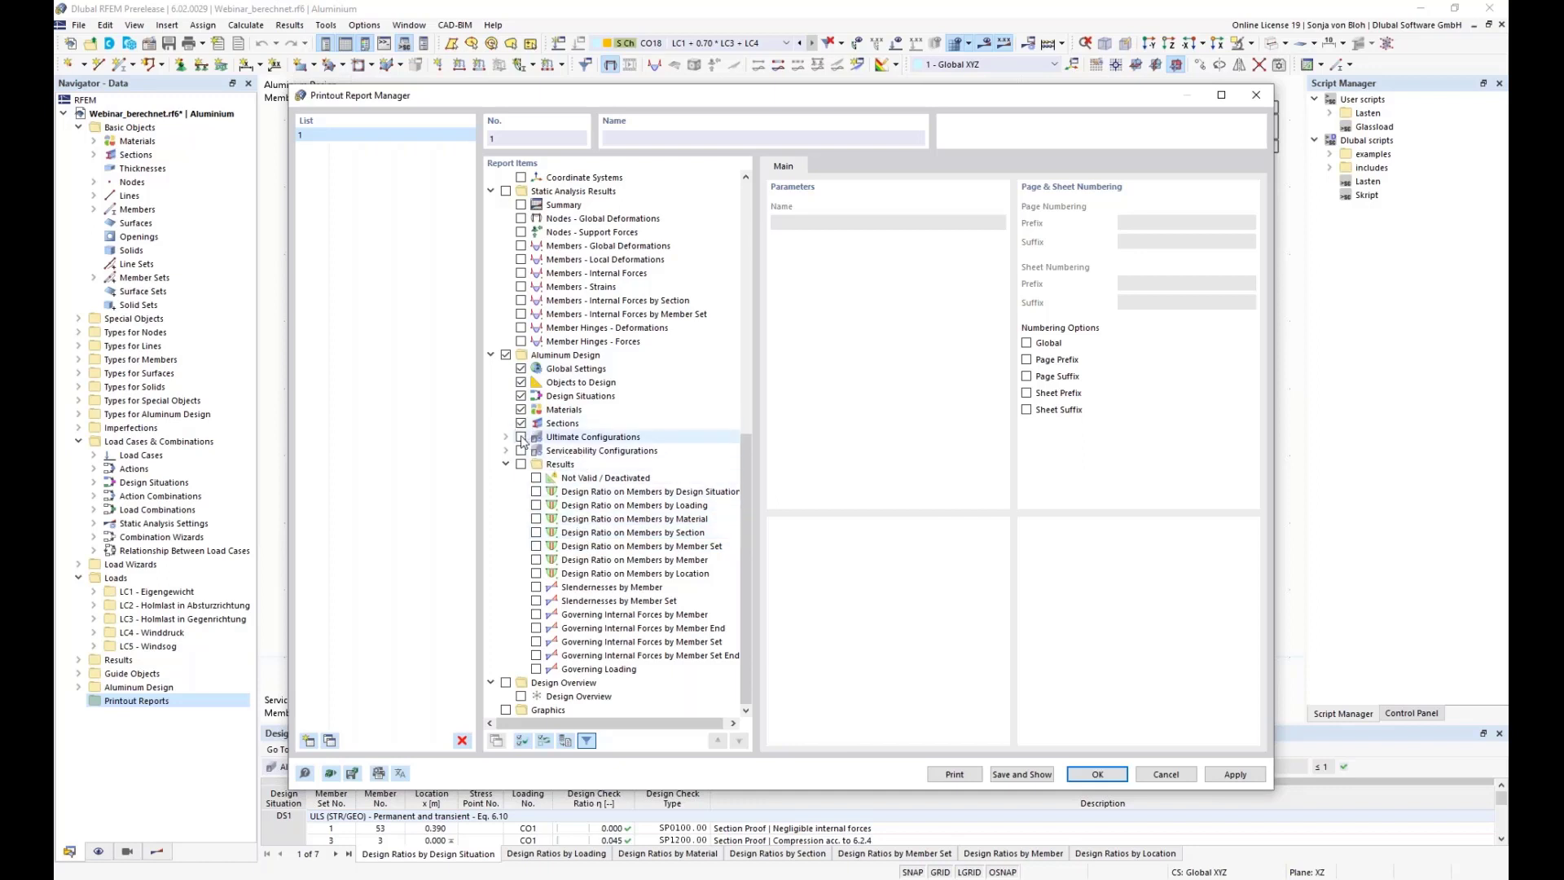
pyautogui.click(521, 452)
pyautogui.click(521, 464)
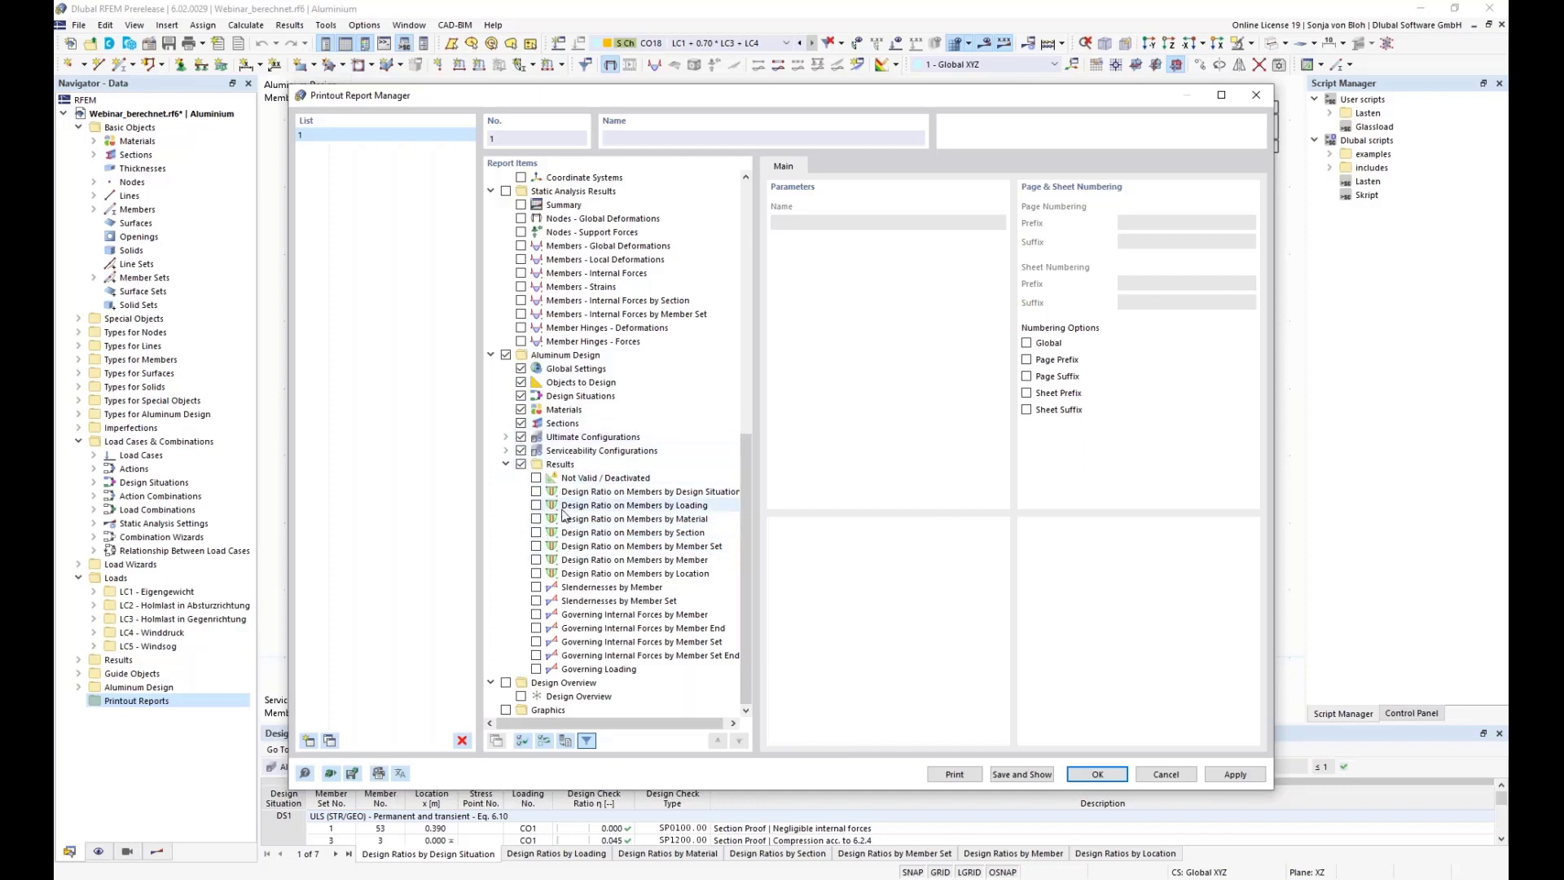
pyautogui.click(536, 492)
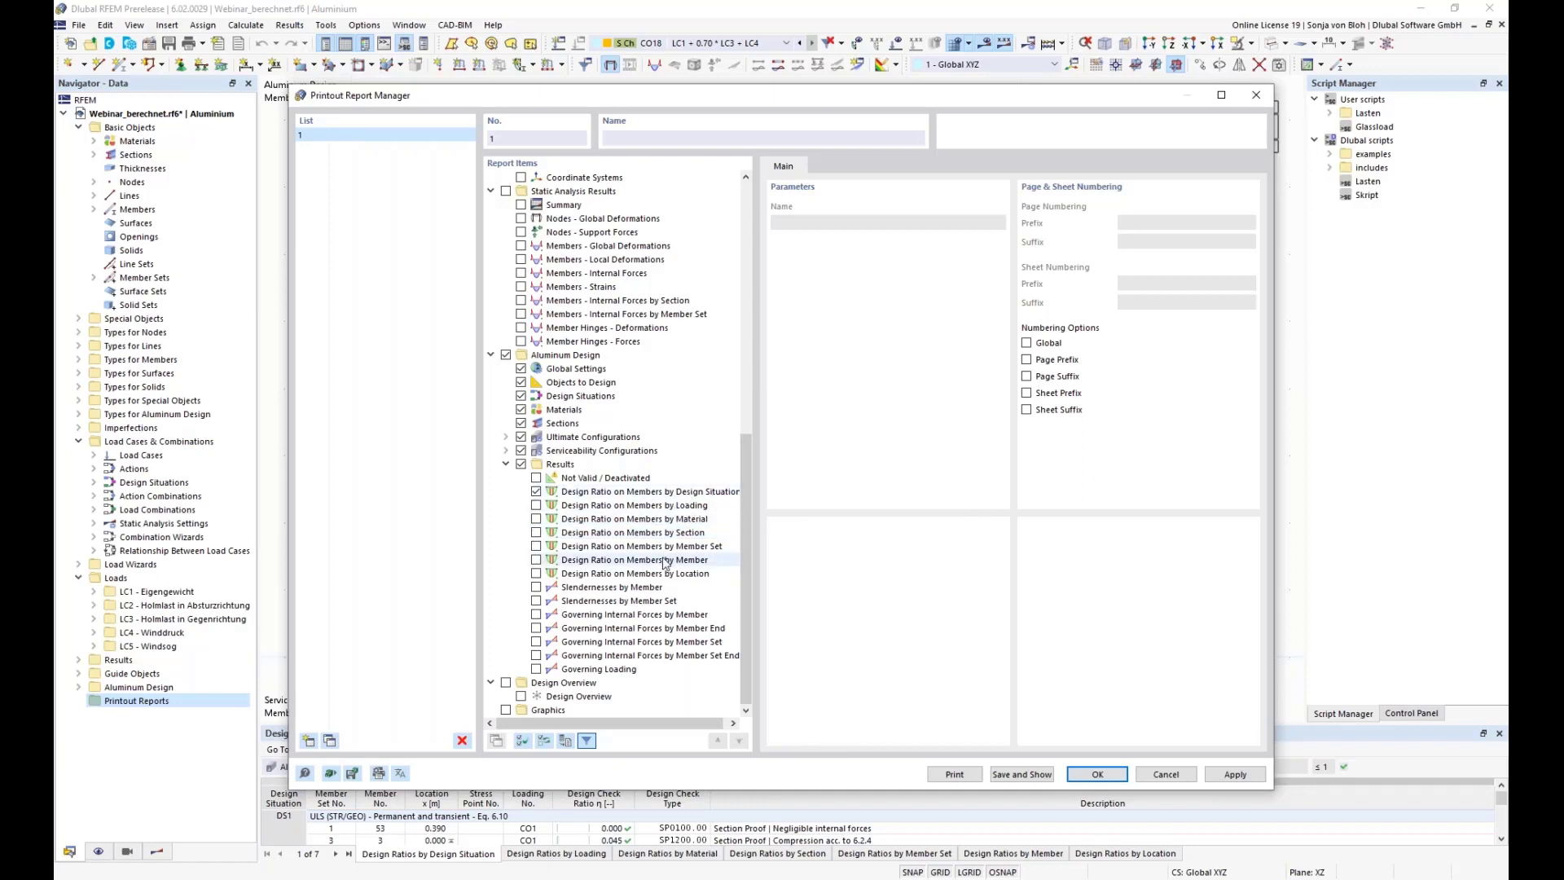
# - Save and display the printout report, review its pages up to the design ratios by design situation, and minimize it
pyautogui.click(1027, 774)
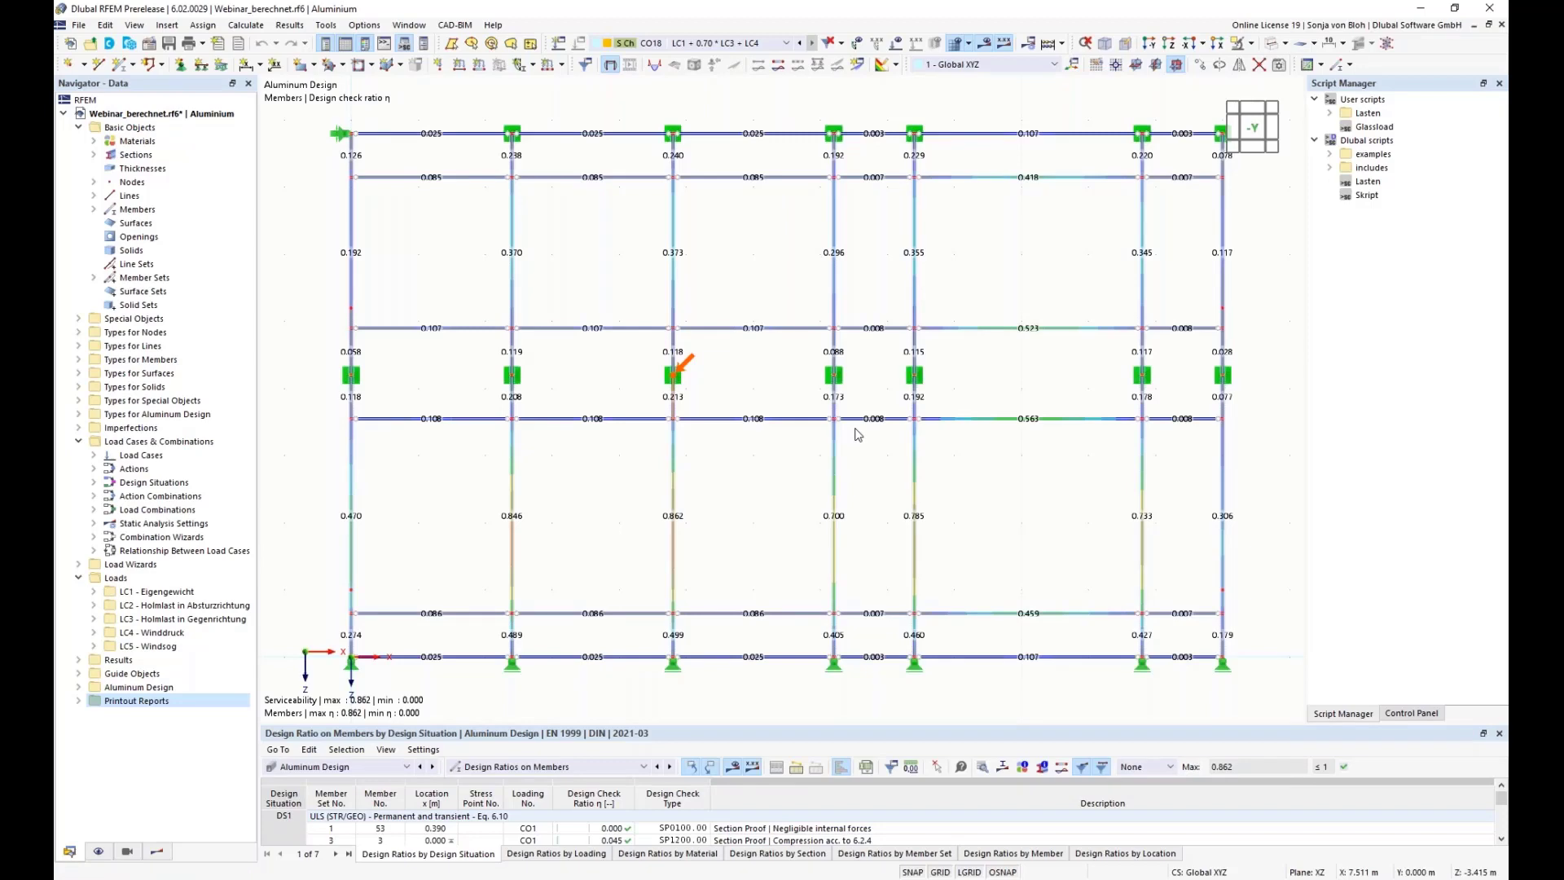
pyautogui.scroll(-10, 984, 462)
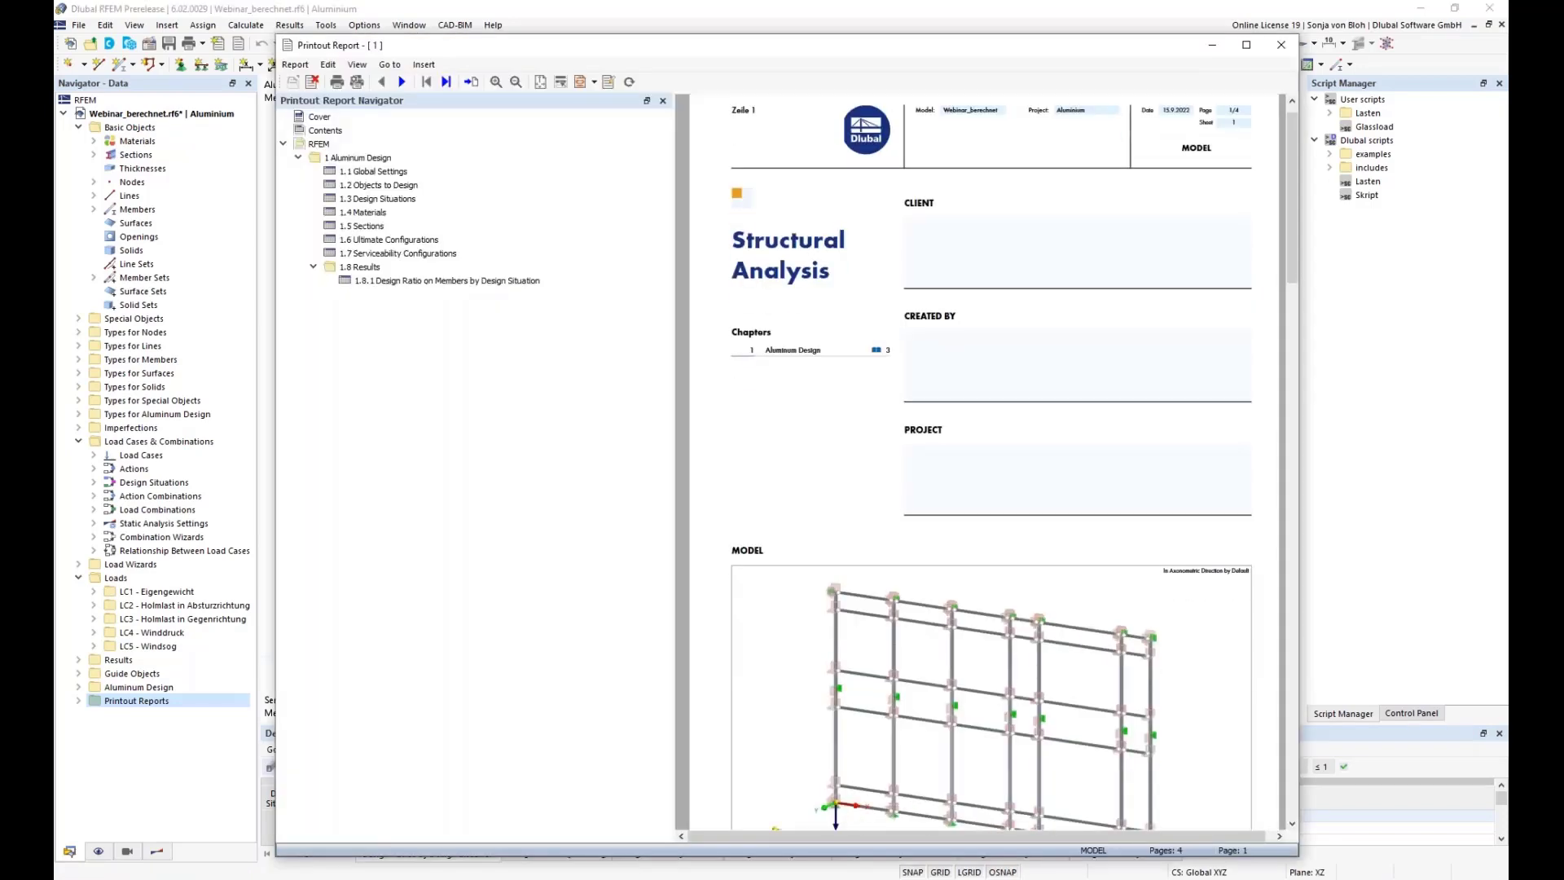
pyautogui.scroll(-10, 984, 462)
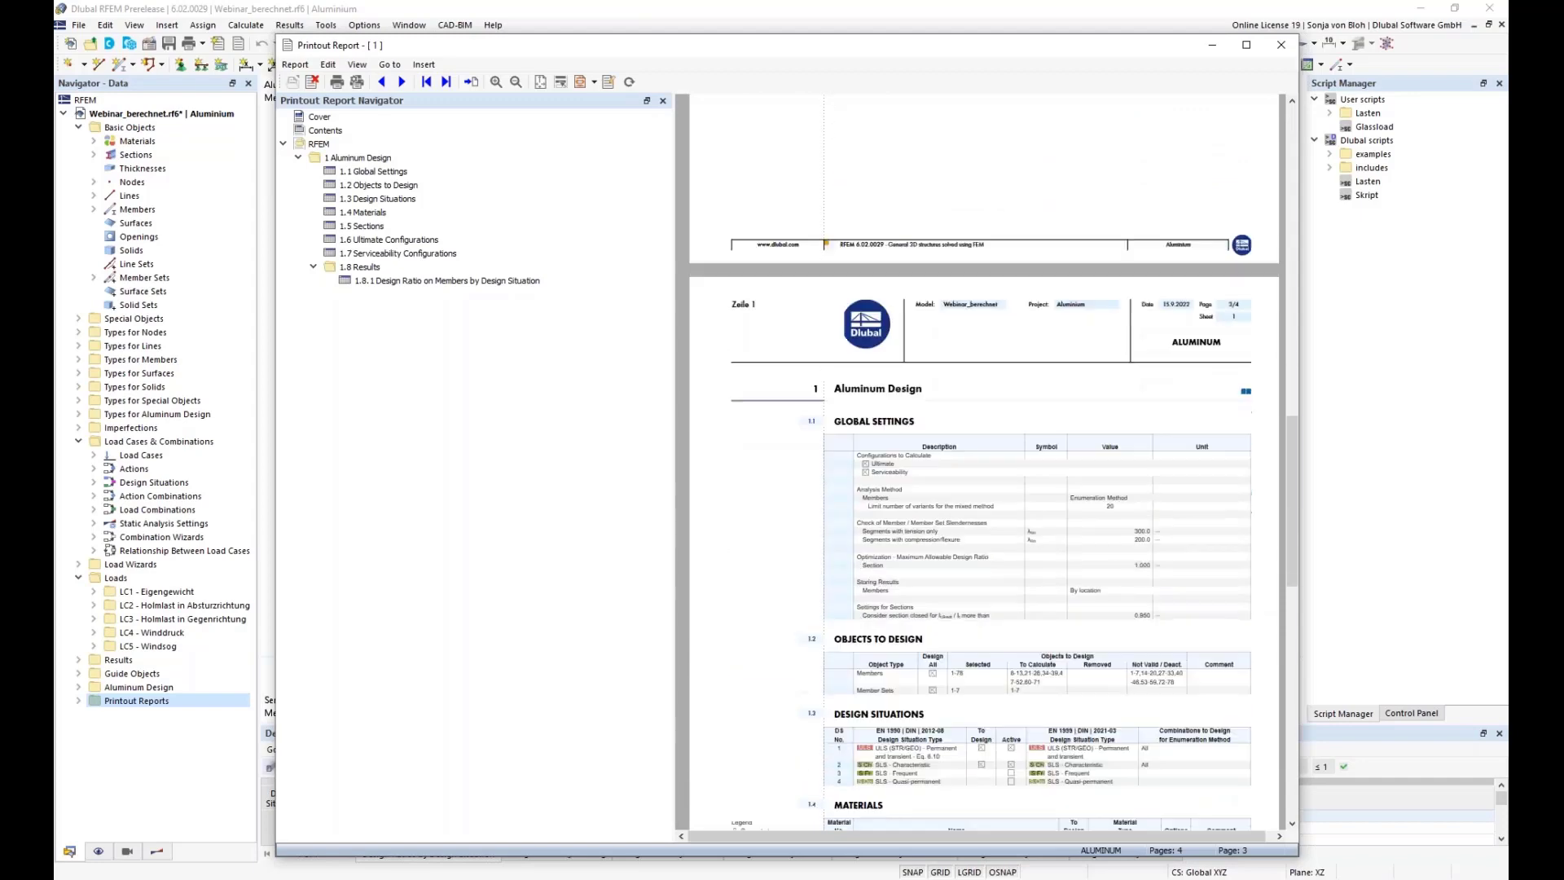
pyautogui.scroll(-1, 1103, 405)
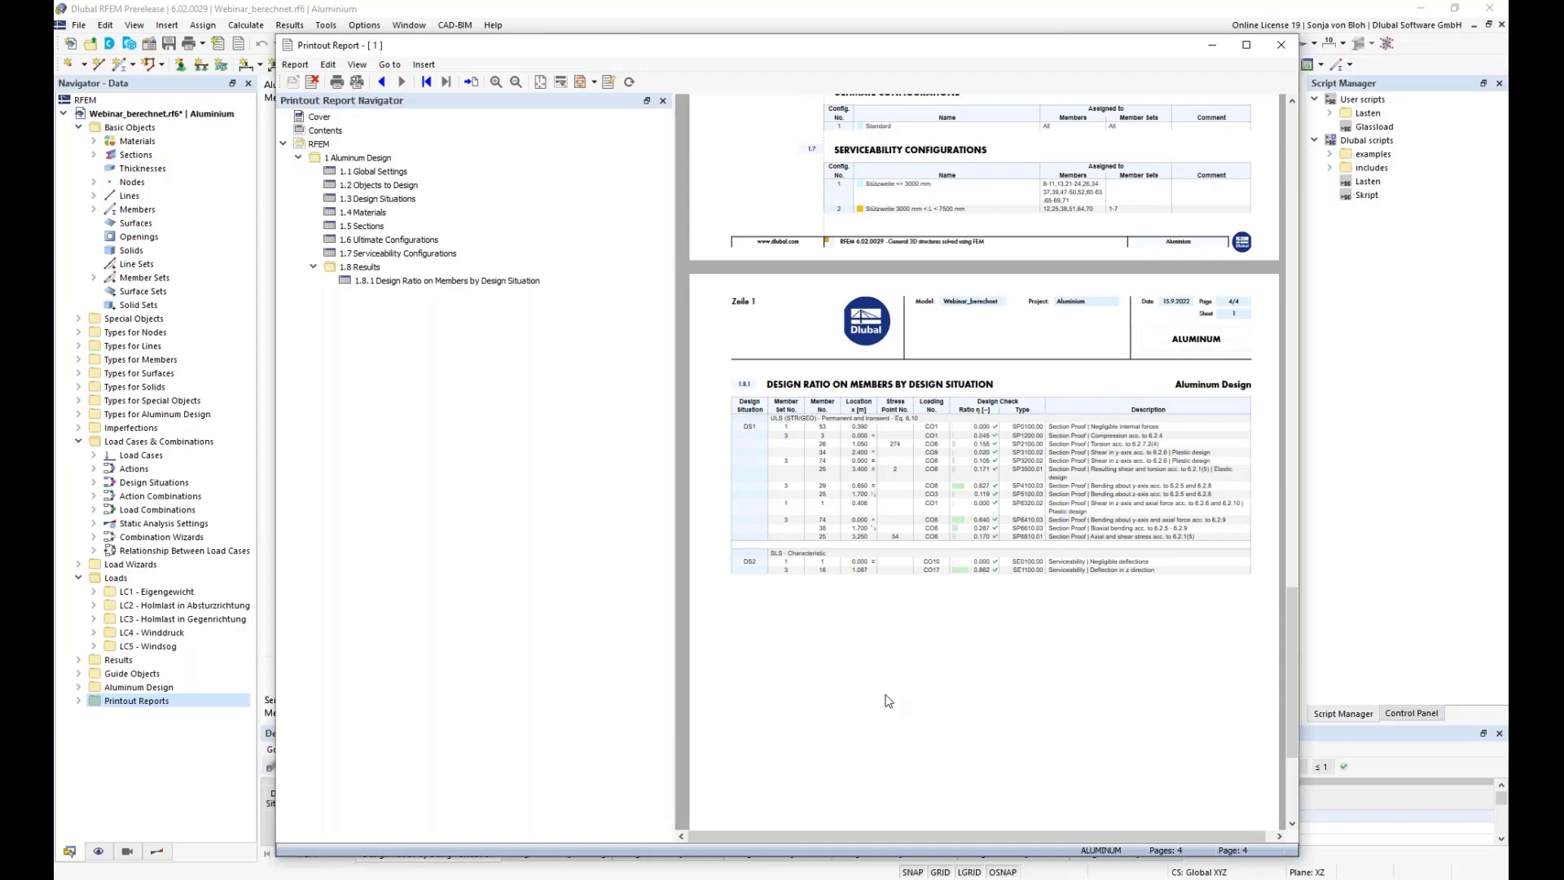
pyautogui.click(1210, 51)
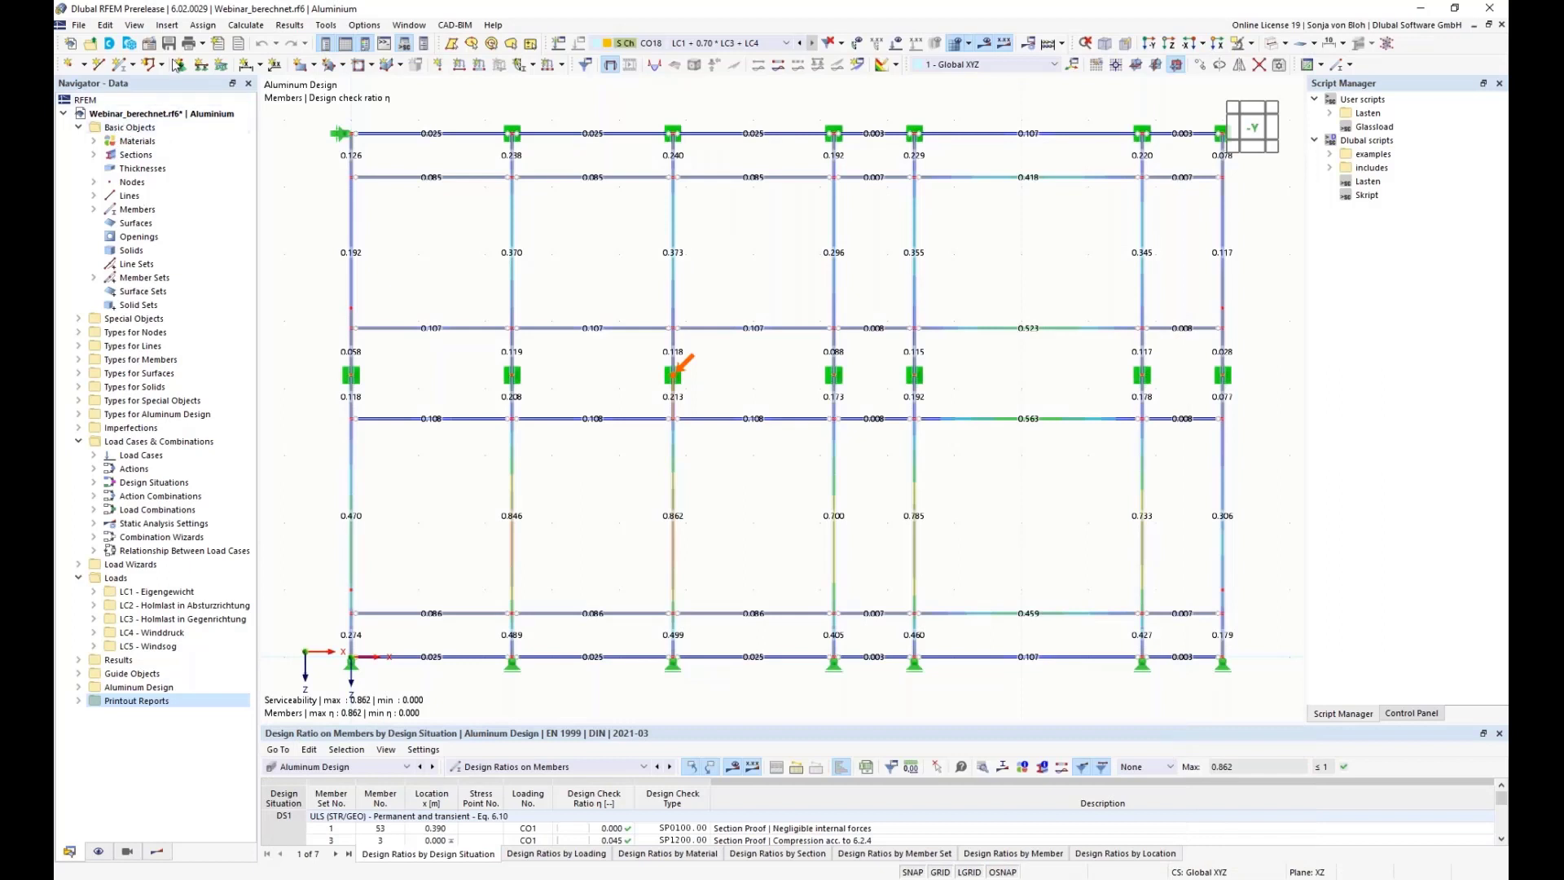
# - Send the current serviceability design ratio graphic to printout report 1 with a rotation of 270 degrees, and select its entry in the report
pyautogui.click(202, 41)
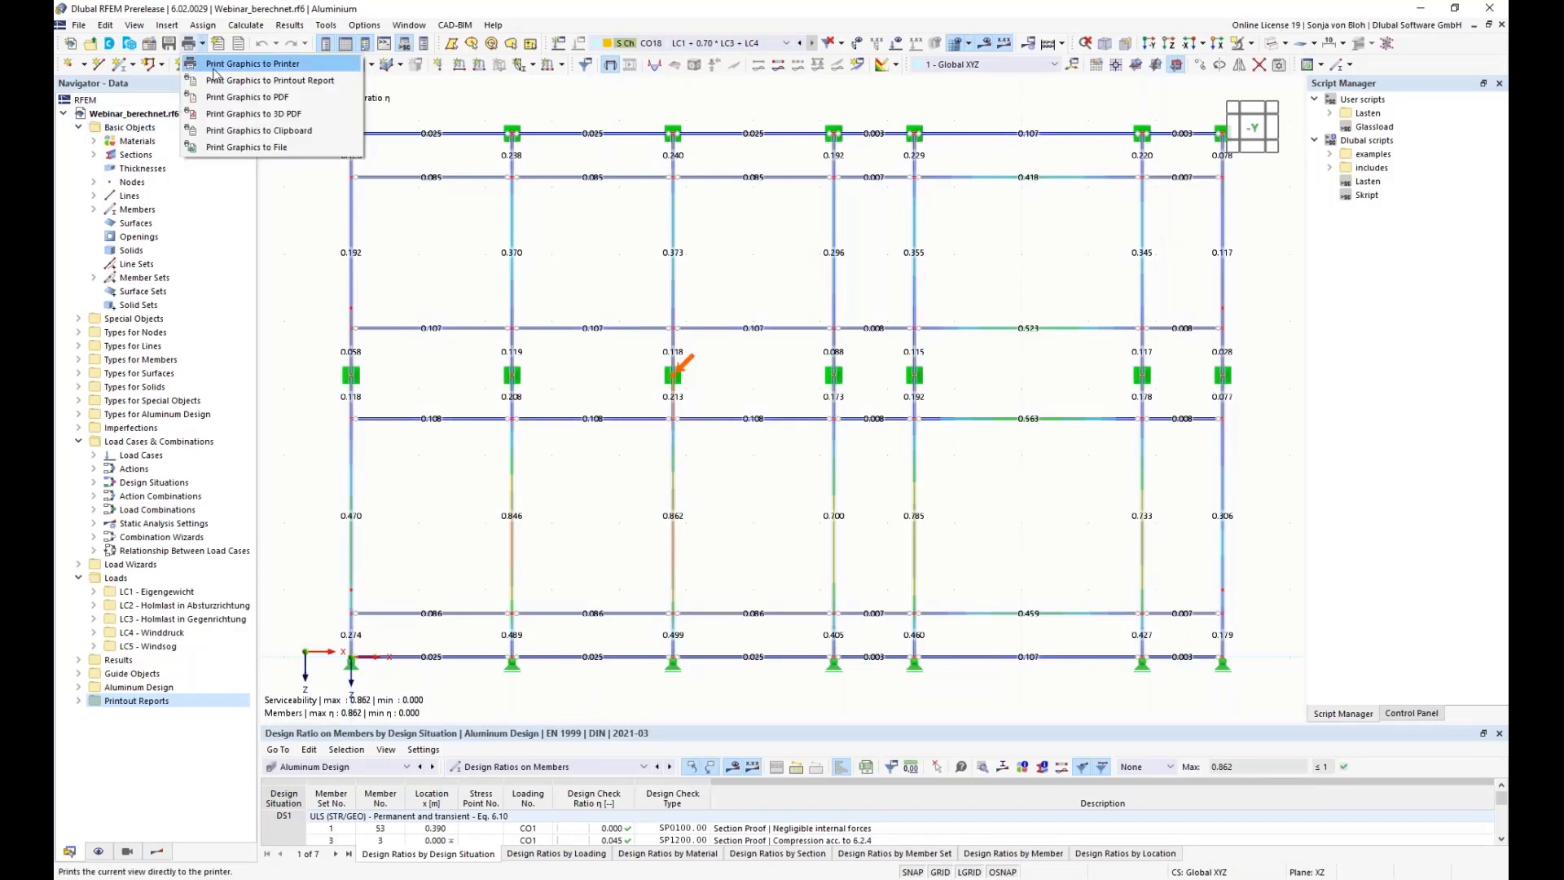
pyautogui.click(269, 82)
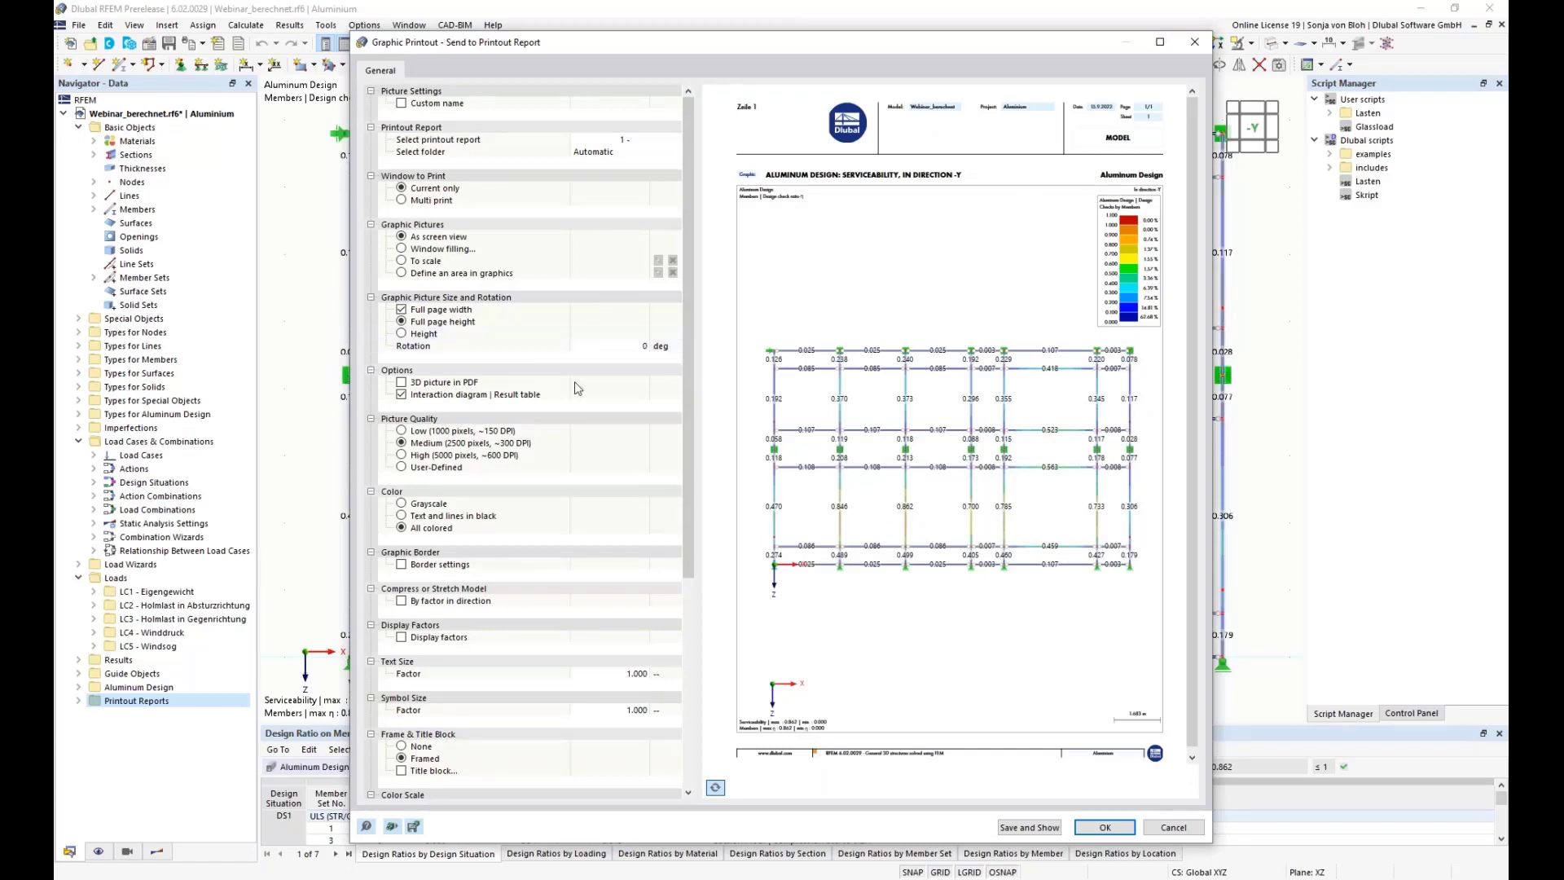
pyautogui.click(614, 347)
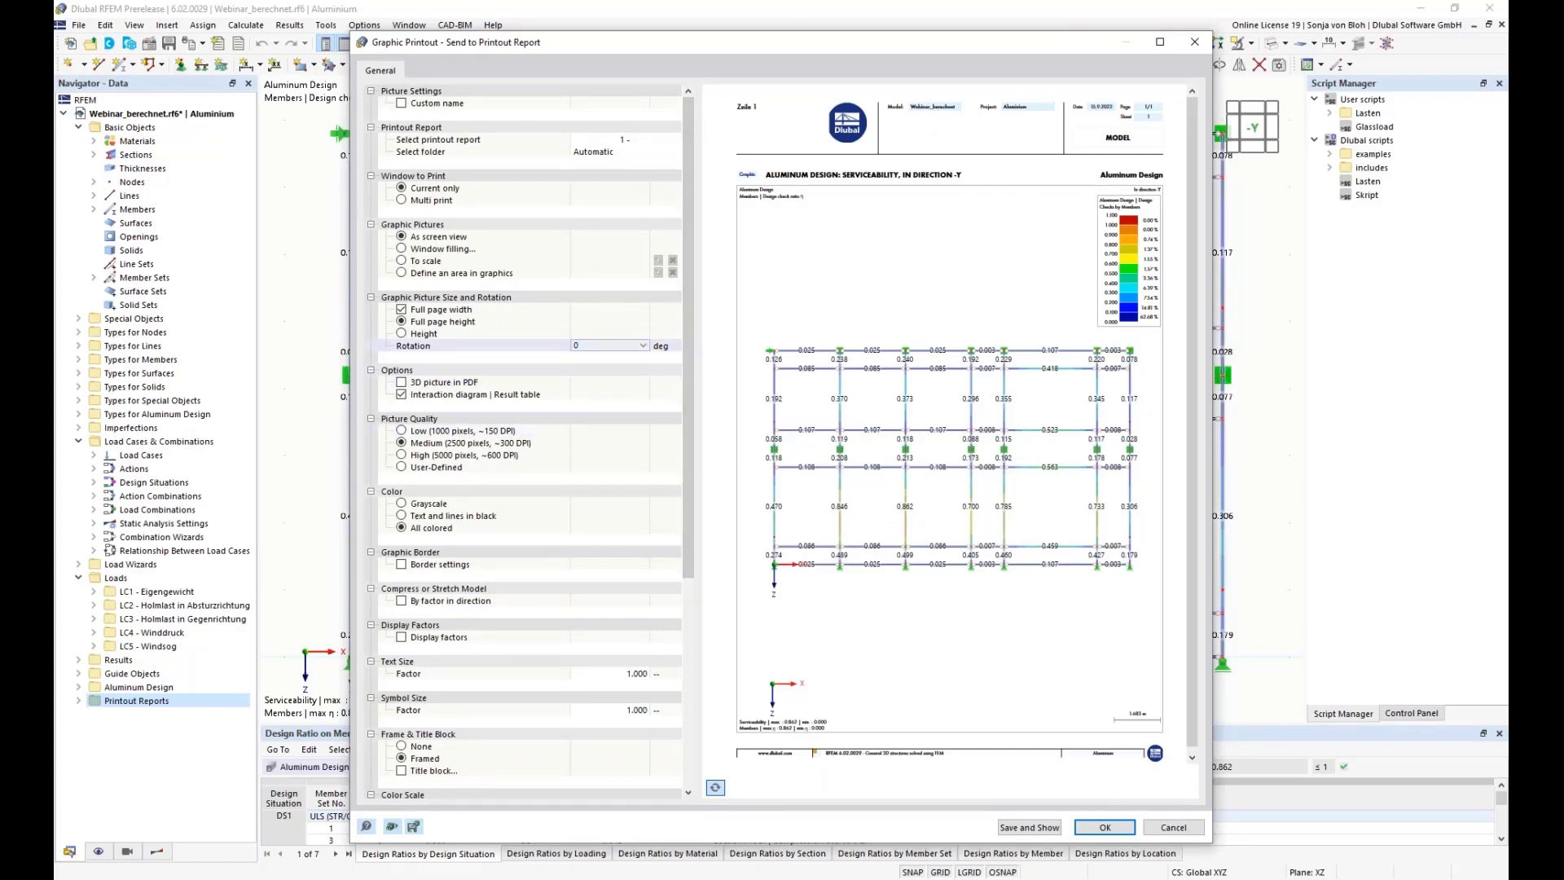
pyautogui.click(643, 345)
pyautogui.press('Escape')
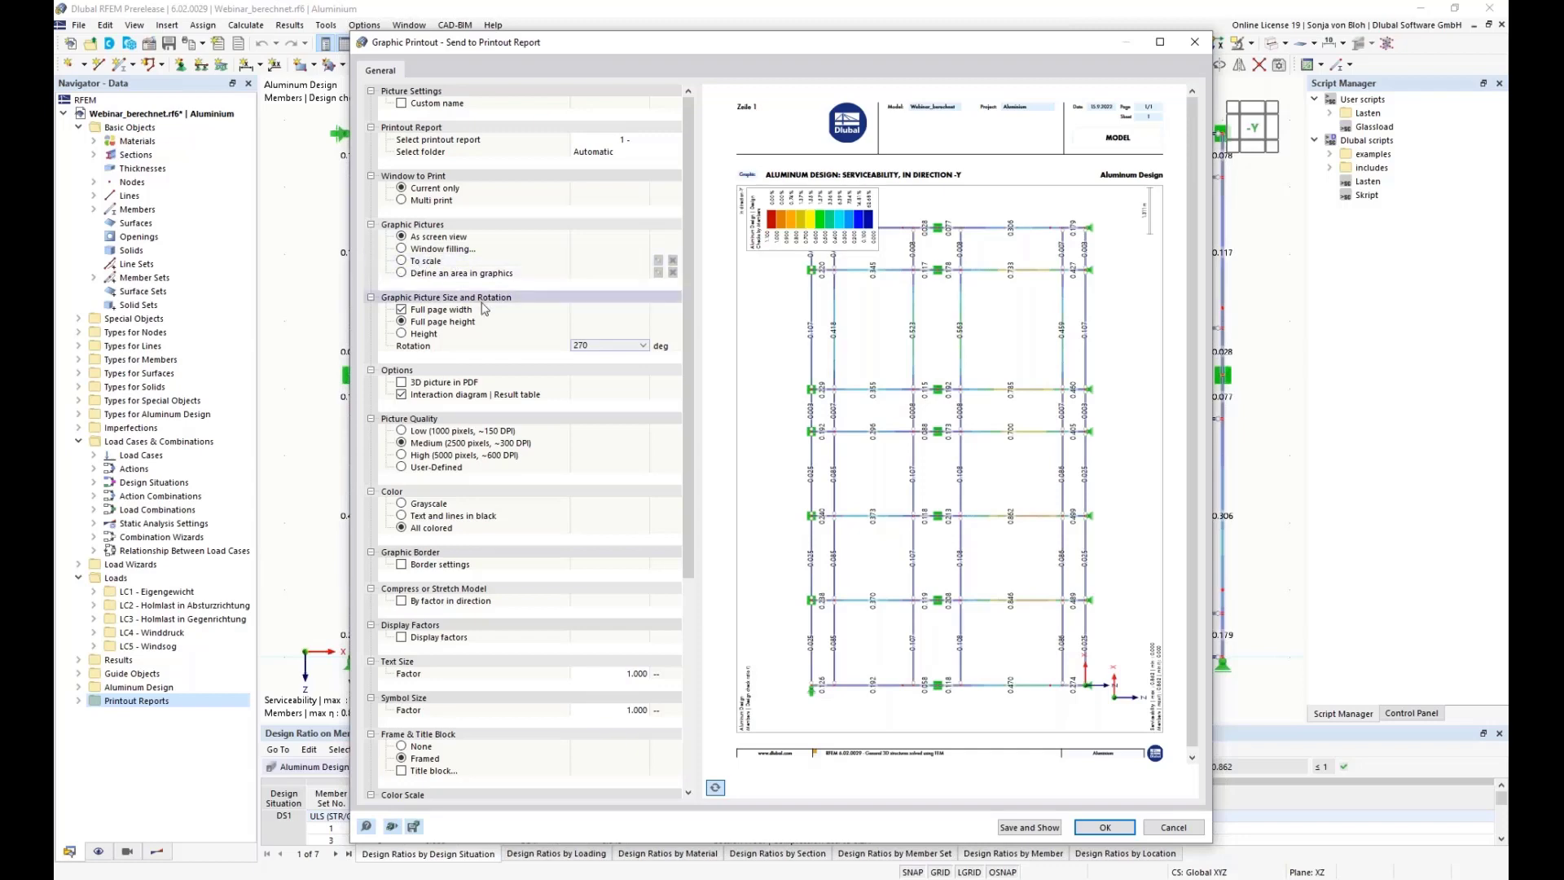
pyautogui.click(1042, 827)
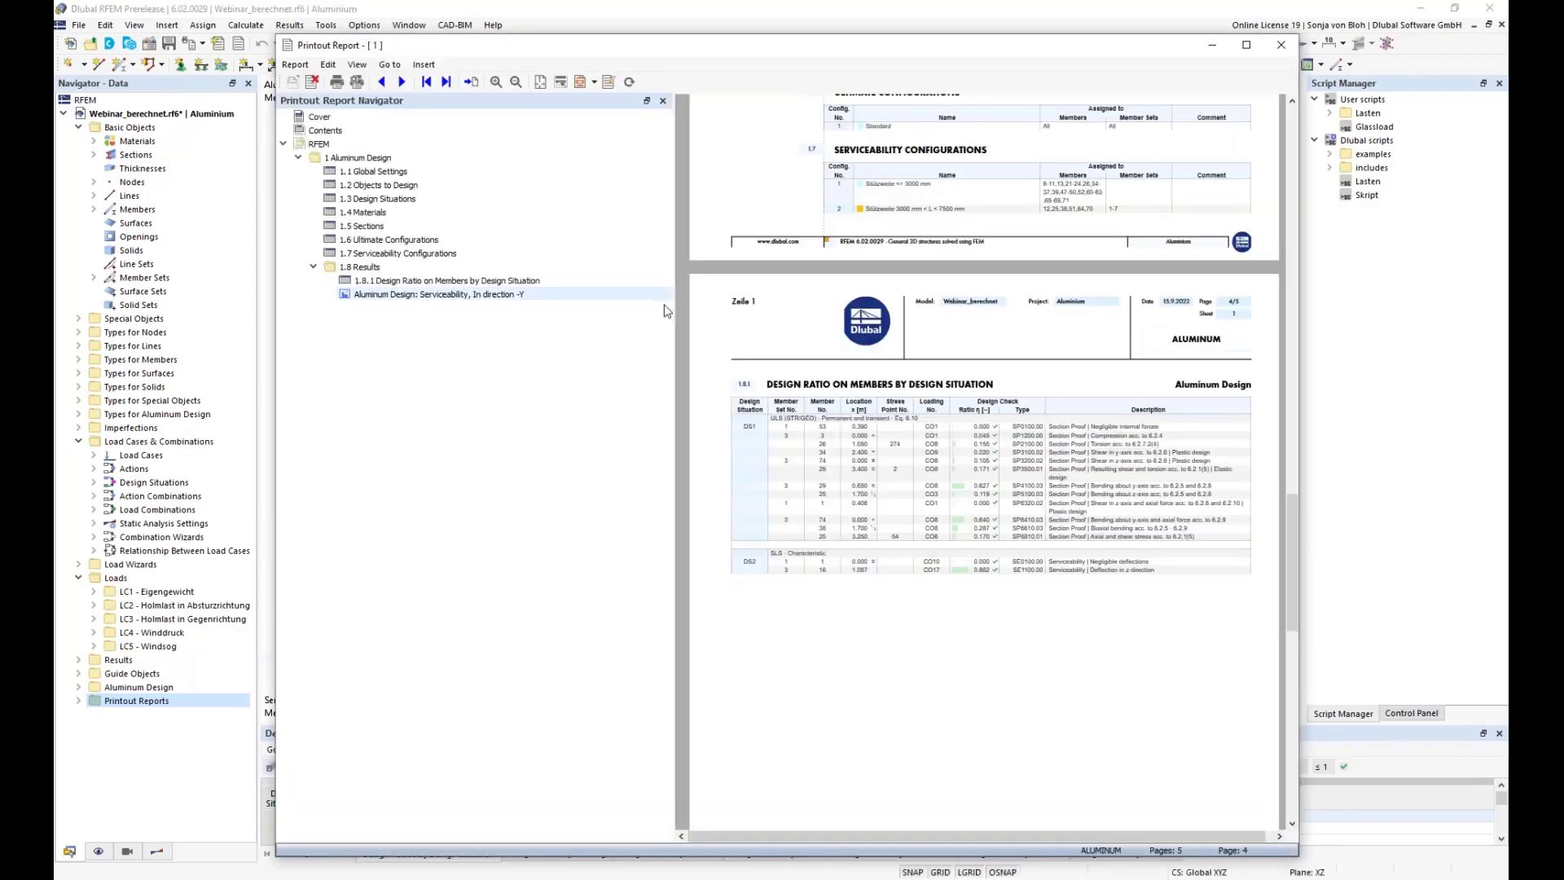
pyautogui.click(466, 294)
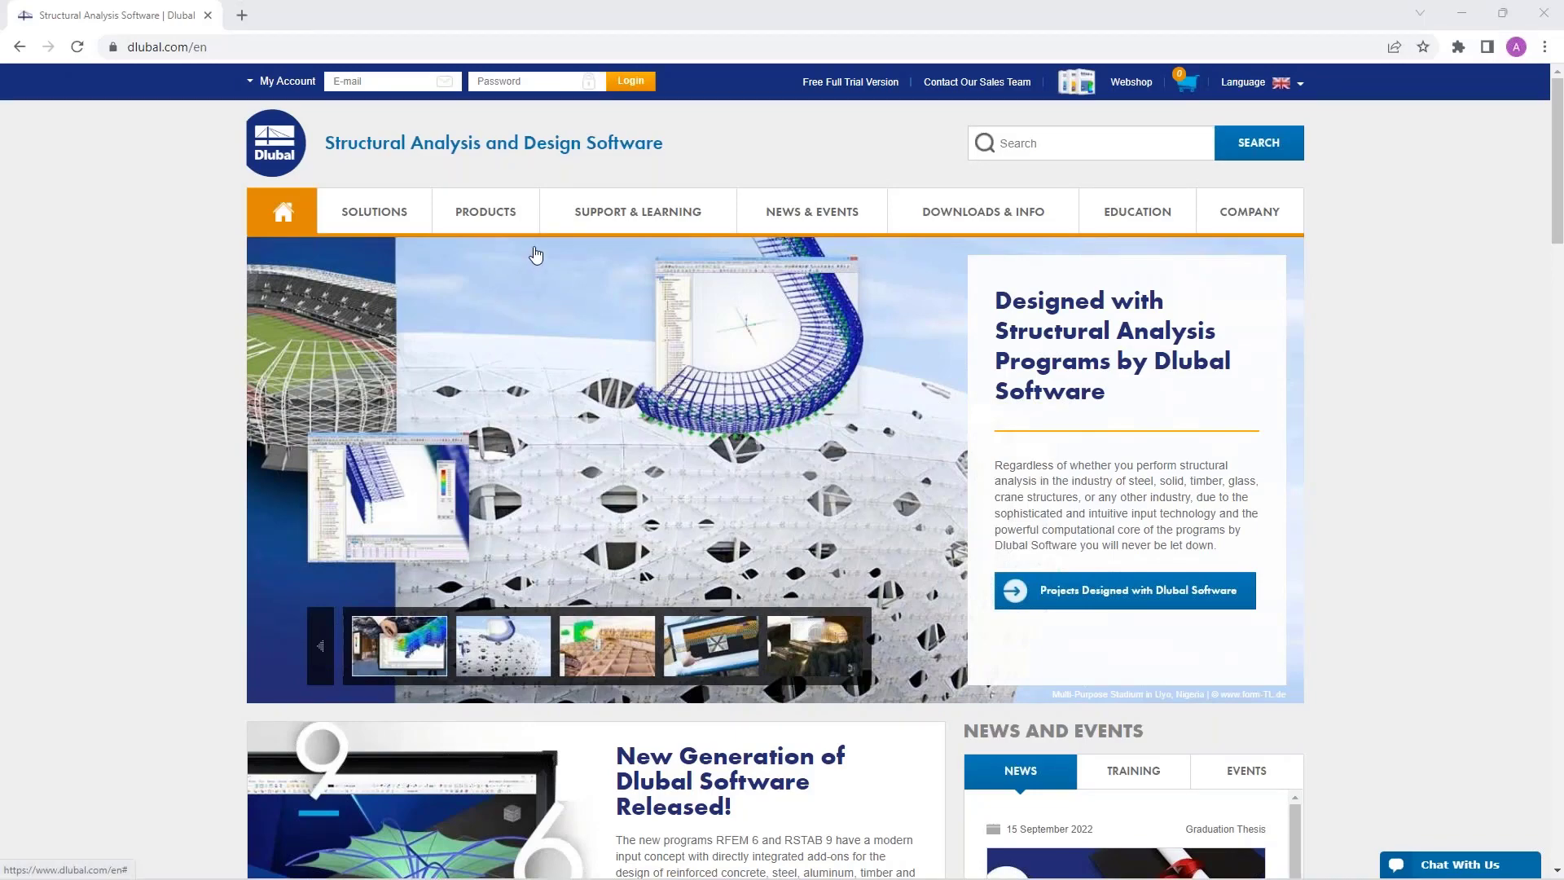
# - Switch to the Dlubal website in the browser, open the Webinars page, and look through the listed webinars and the Upcoming/Past filter options
pyautogui.moveTo(534, 232)
pyautogui.moveTo(638, 211)
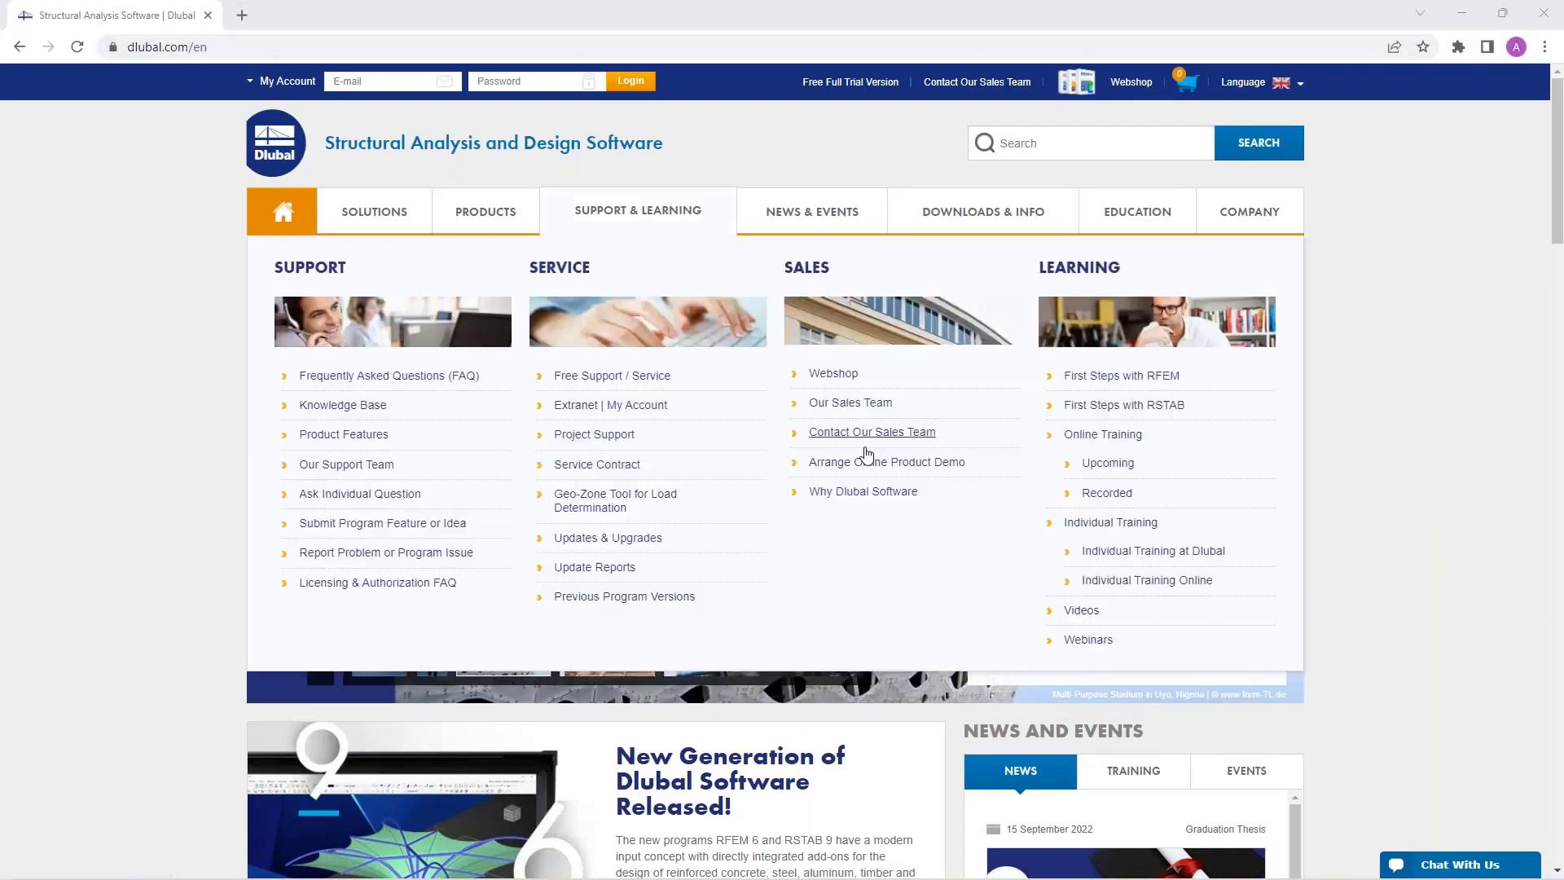
pyautogui.moveTo(799, 212)
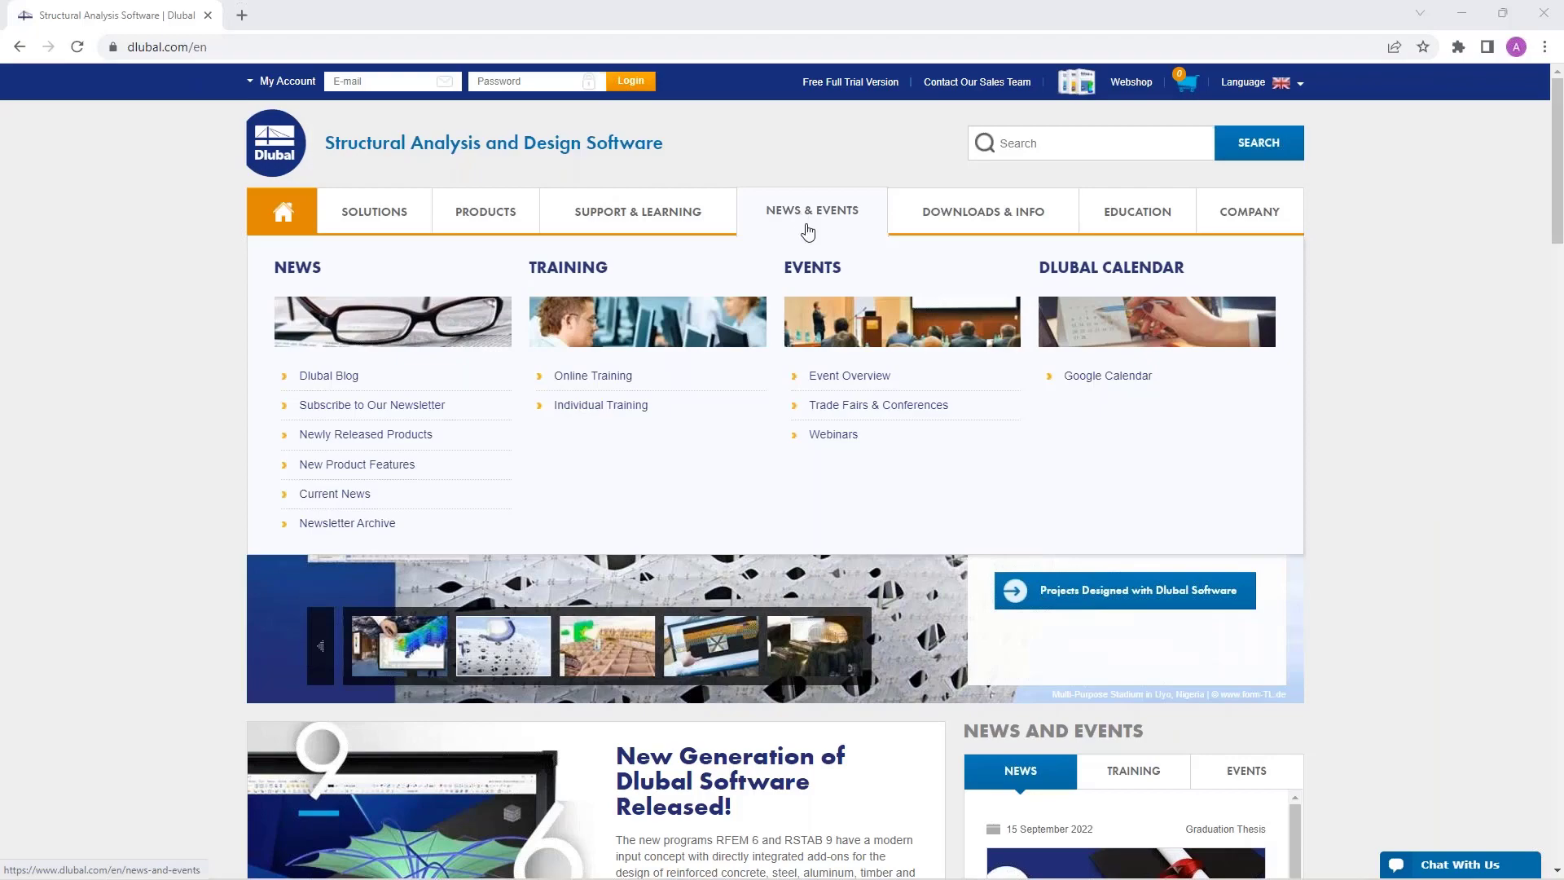
pyautogui.click(833, 438)
pyautogui.scroll(-9, 823, 545)
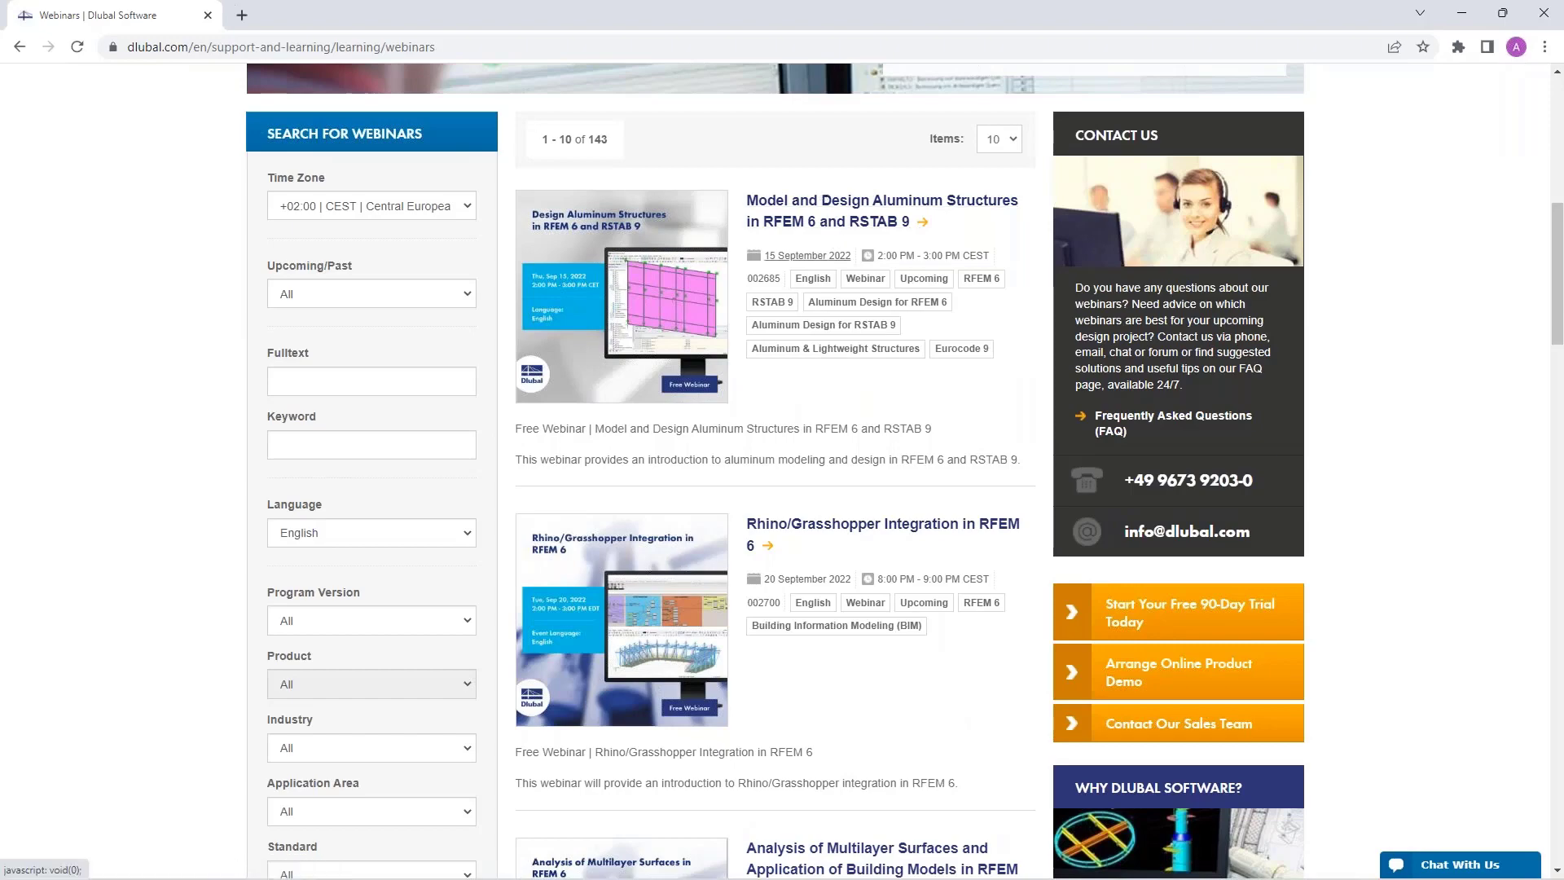
pyautogui.scroll(-1, 818, 195)
pyautogui.scroll(-2, 814, 169)
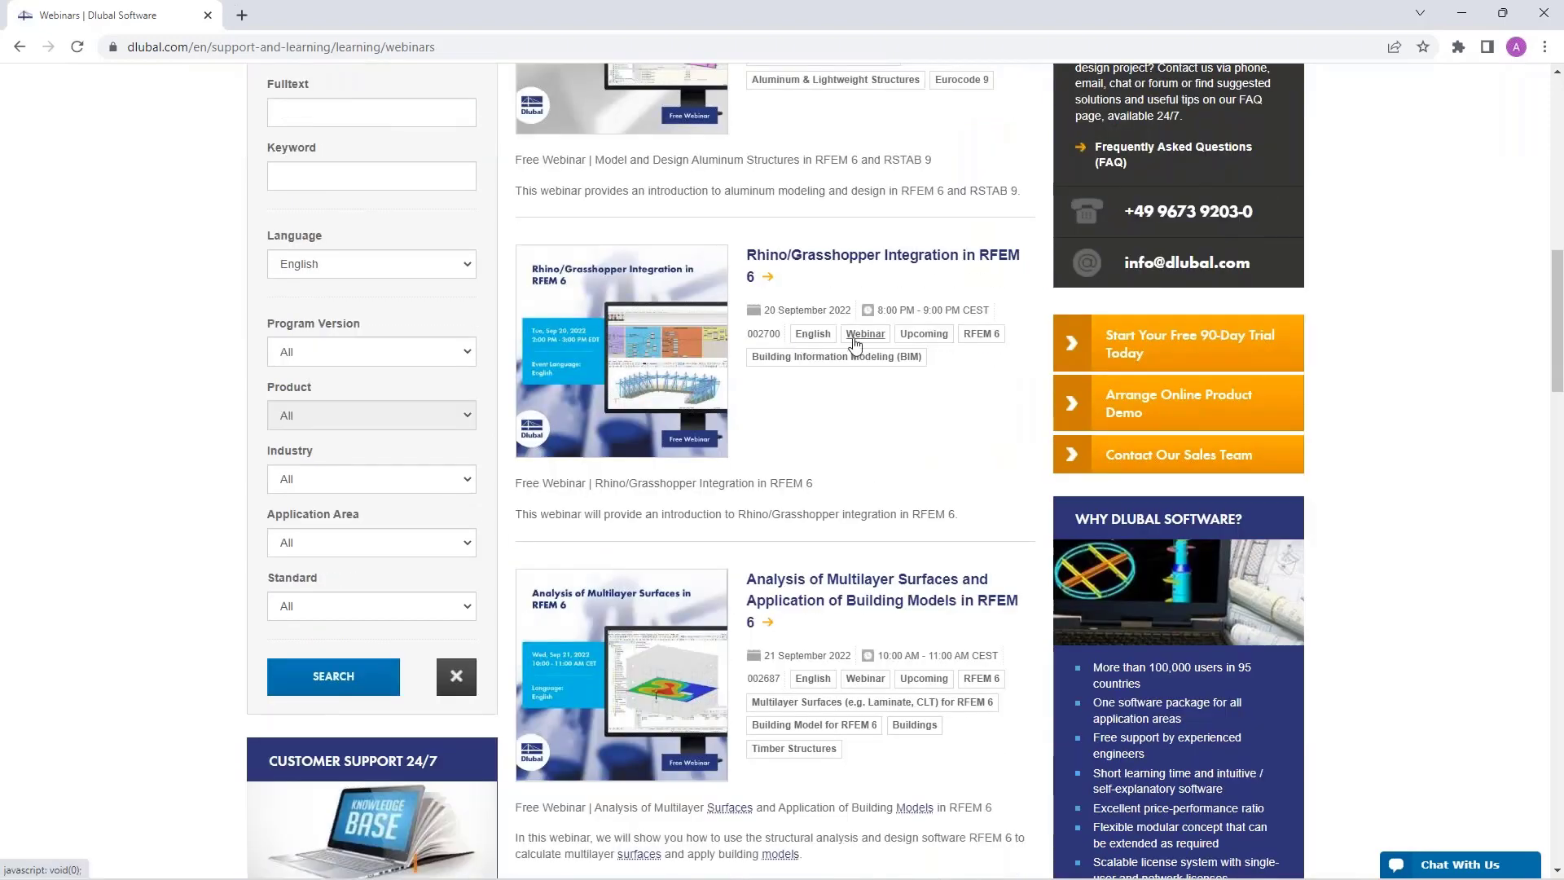
pyautogui.scroll(-7, 855, 343)
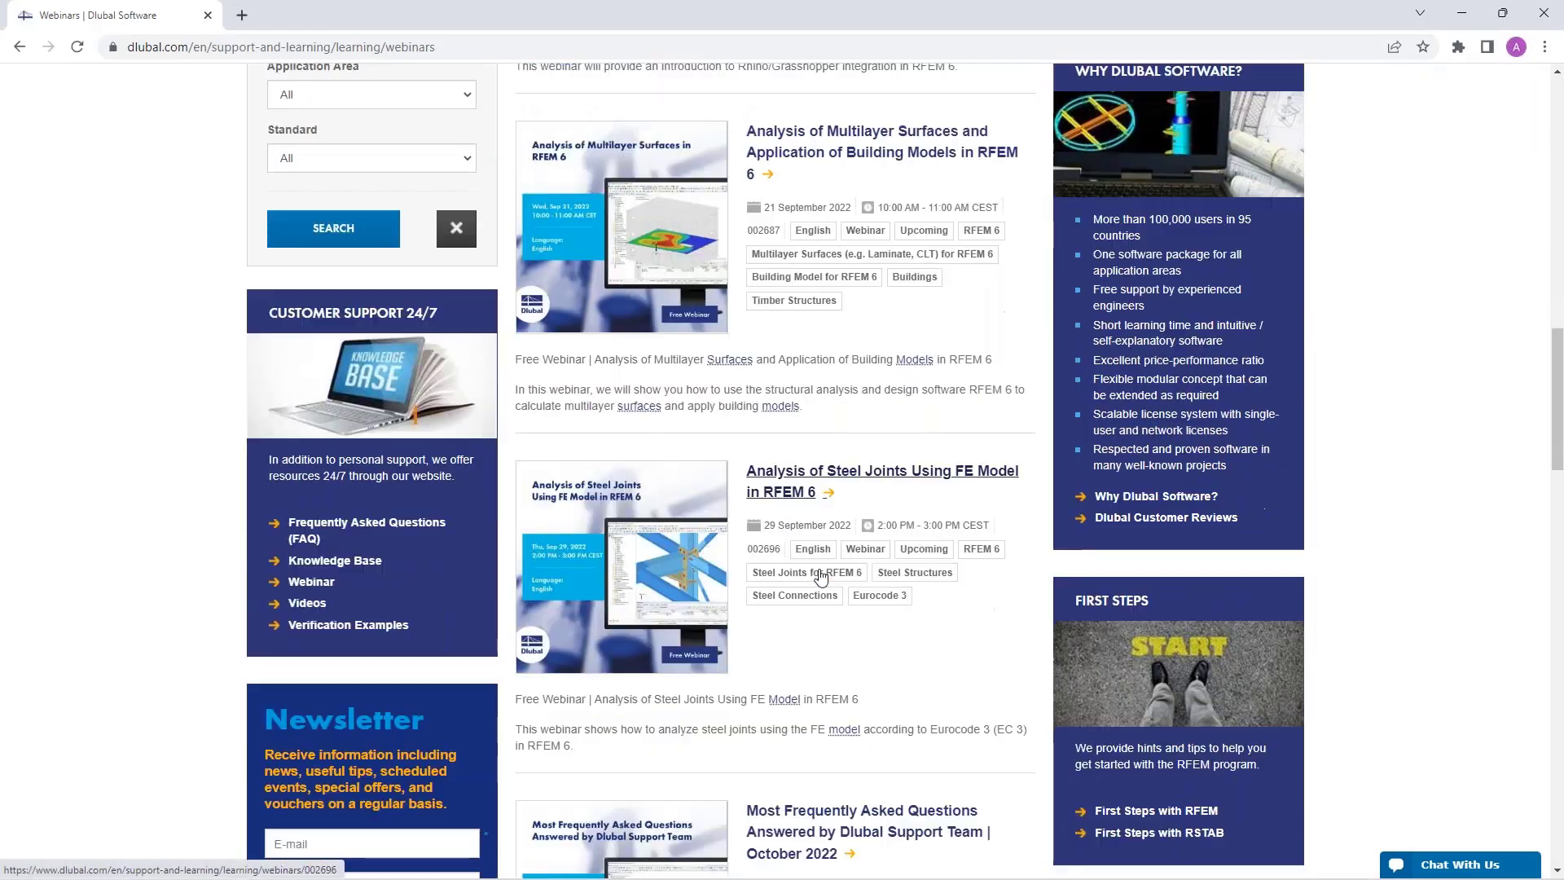
pyautogui.scroll(12, 820, 575)
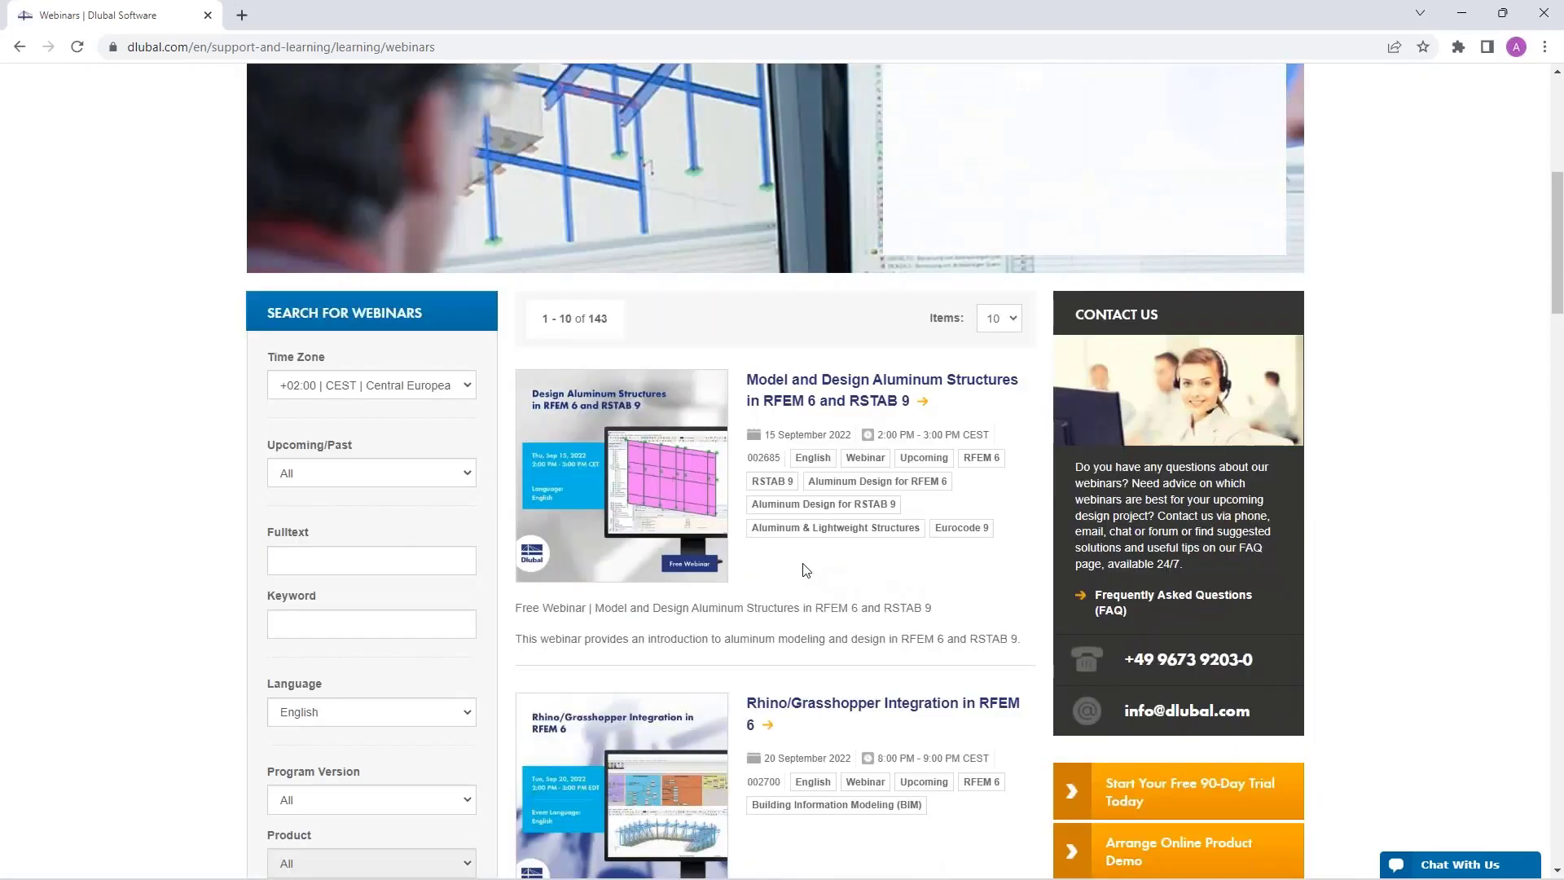
pyautogui.click(404, 474)
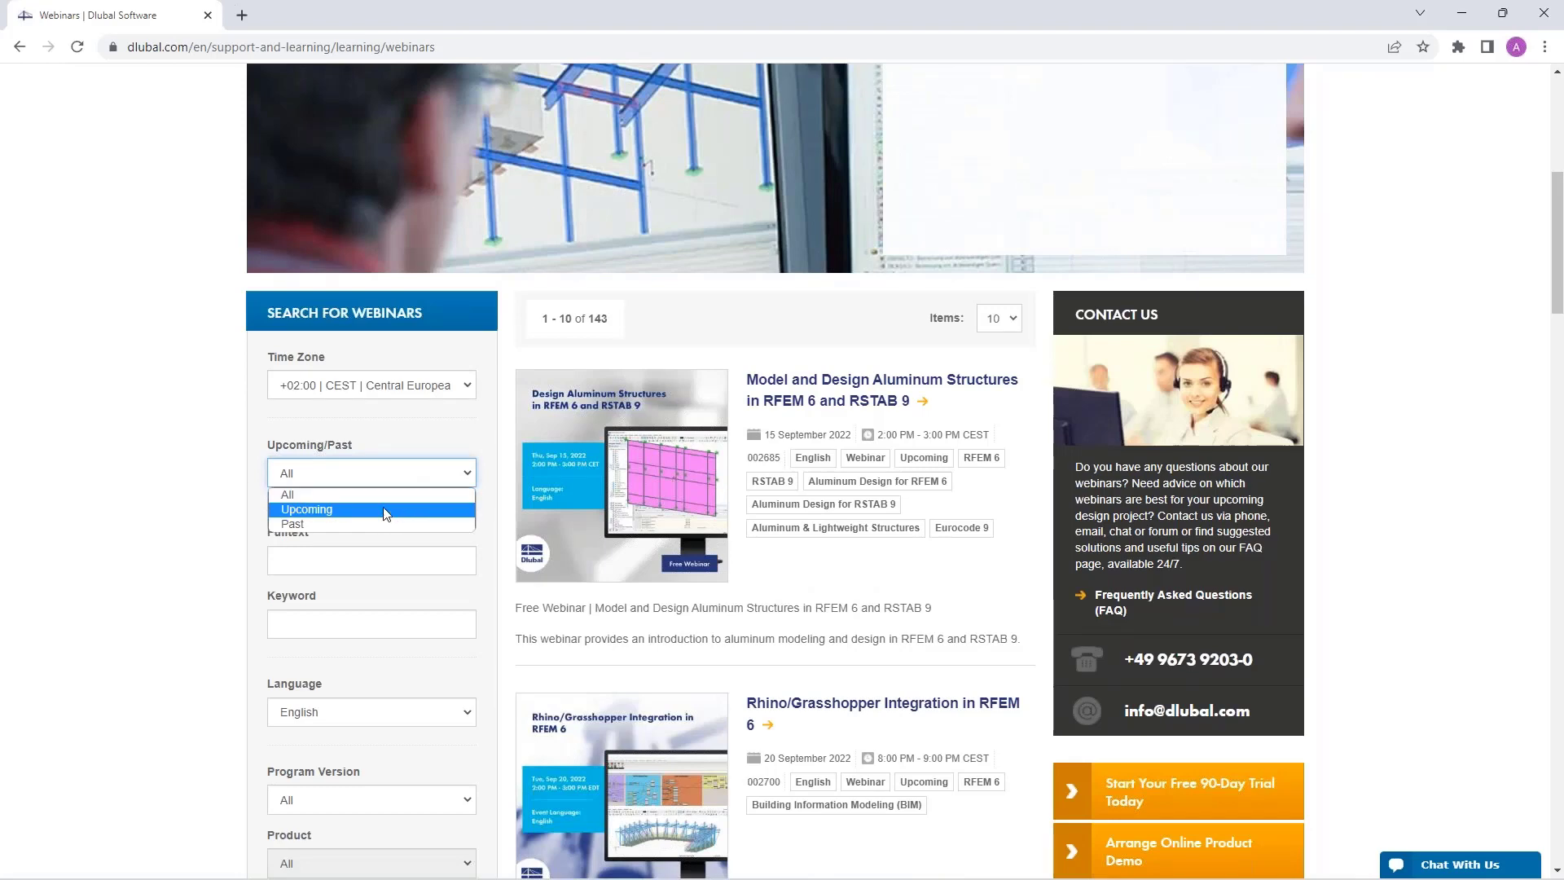
pyautogui.click(465, 438)
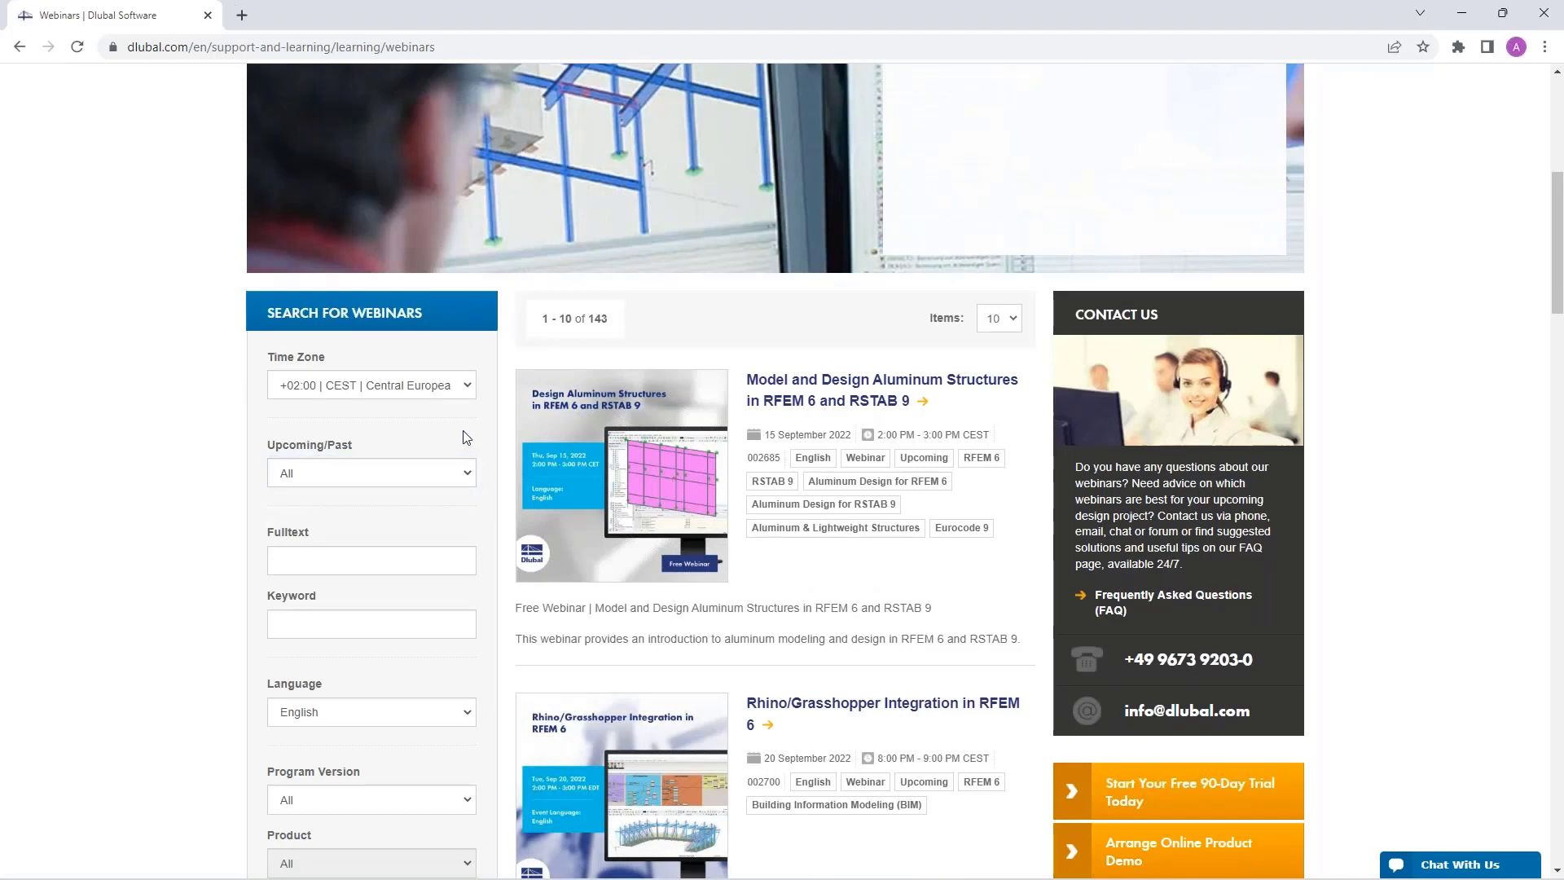
# - Open the page of the webinar "Model and Design Aluminum Structures in RFEM 6 and RSTAB 9" and examine its content, schedule and downloads
pyautogui.click(832, 388)
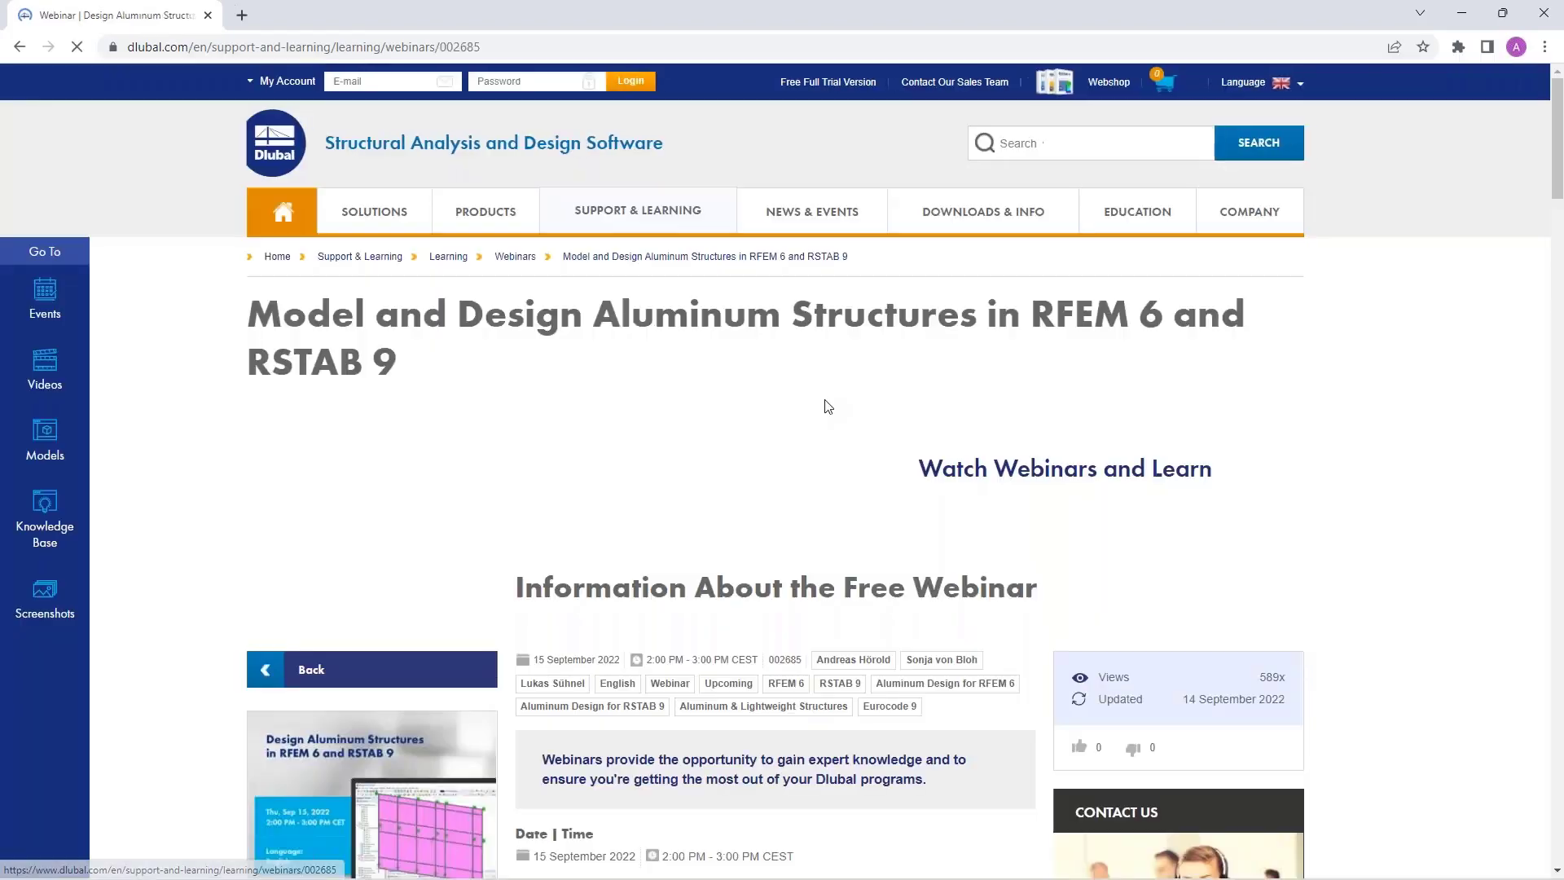
pyautogui.scroll(-5, 666, 627)
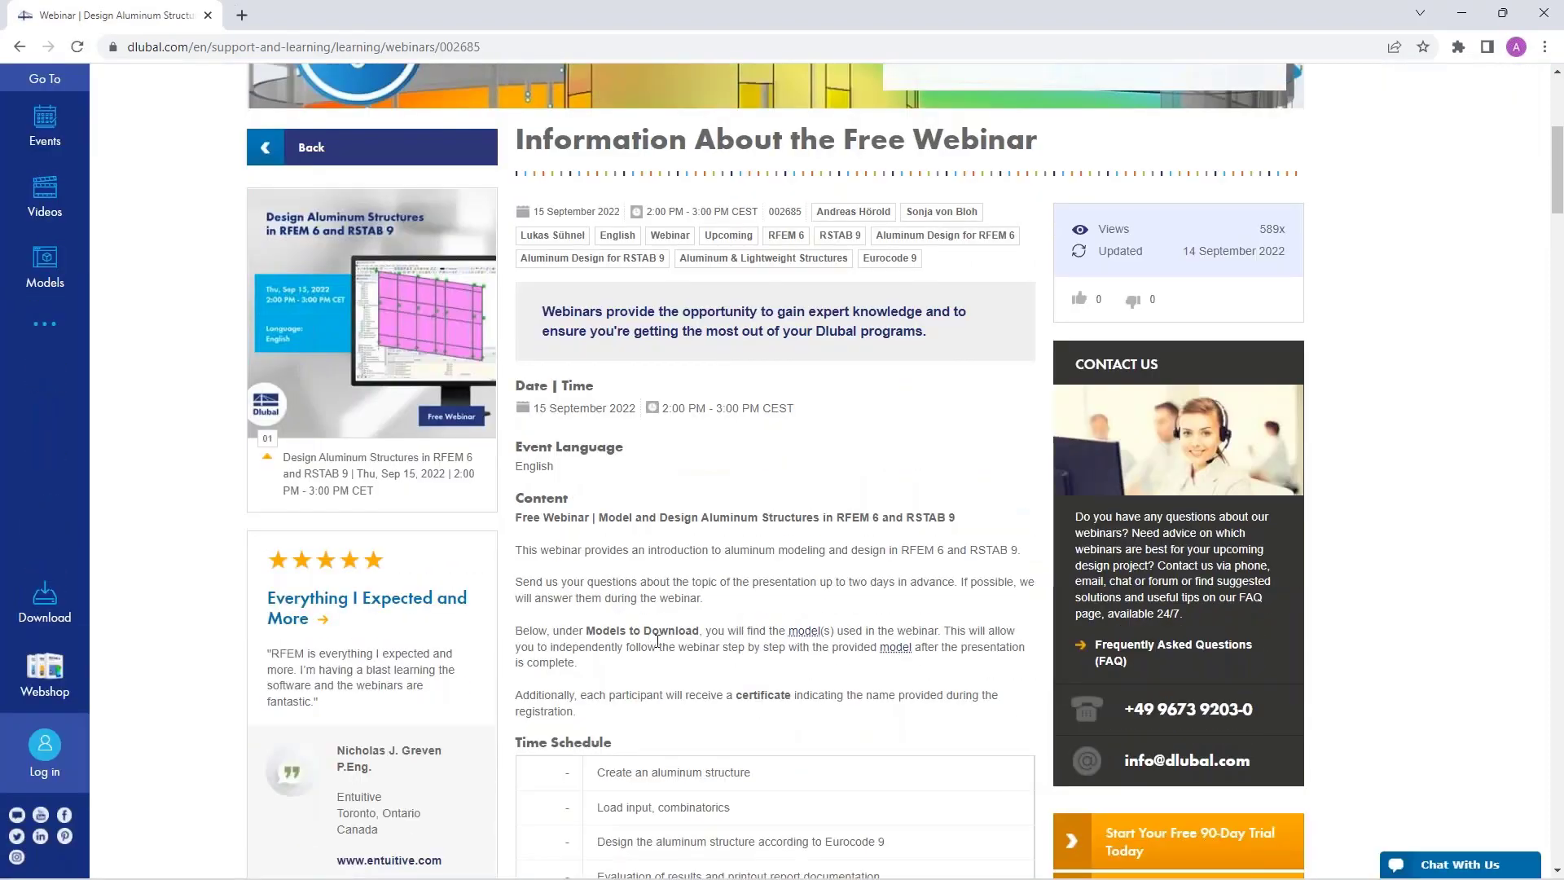
pyautogui.scroll(-2, 667, 627)
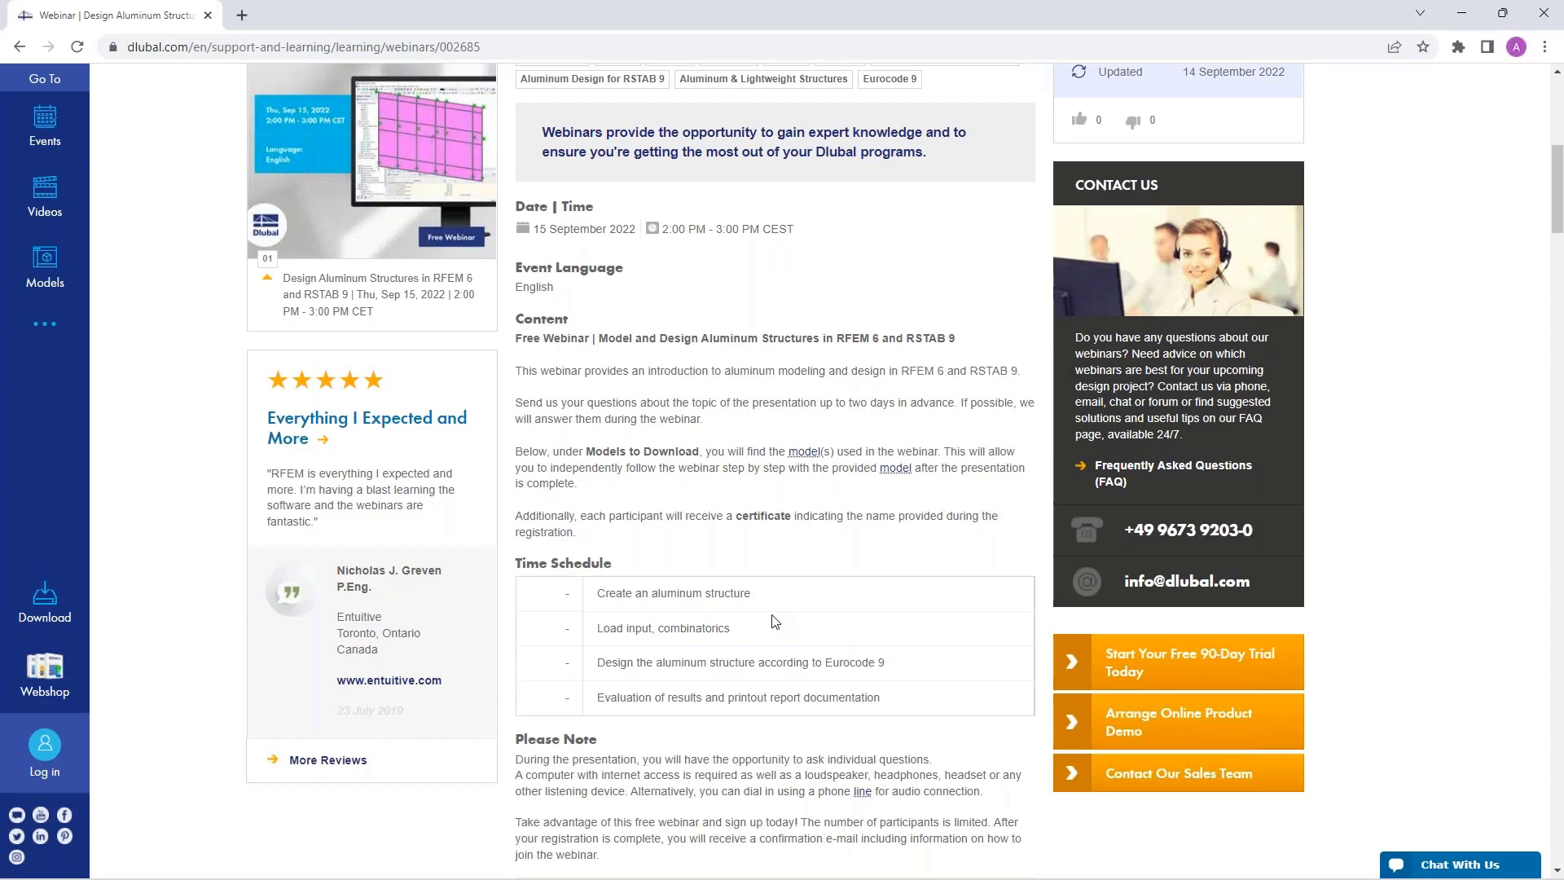
pyautogui.scroll(-12, 774, 622)
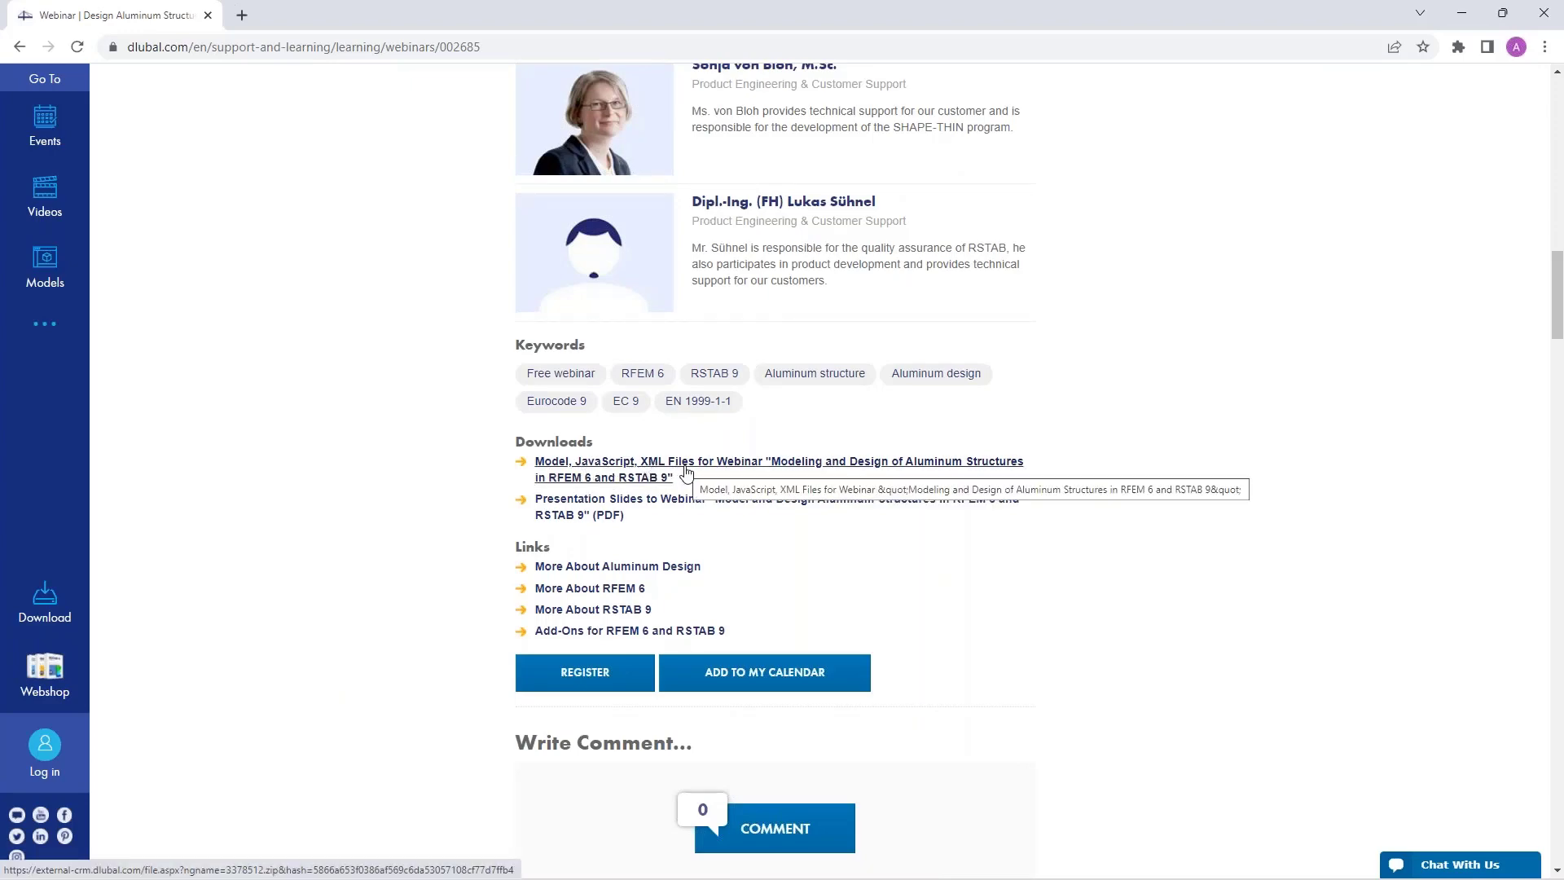
pyautogui.scroll(10, 738, 525)
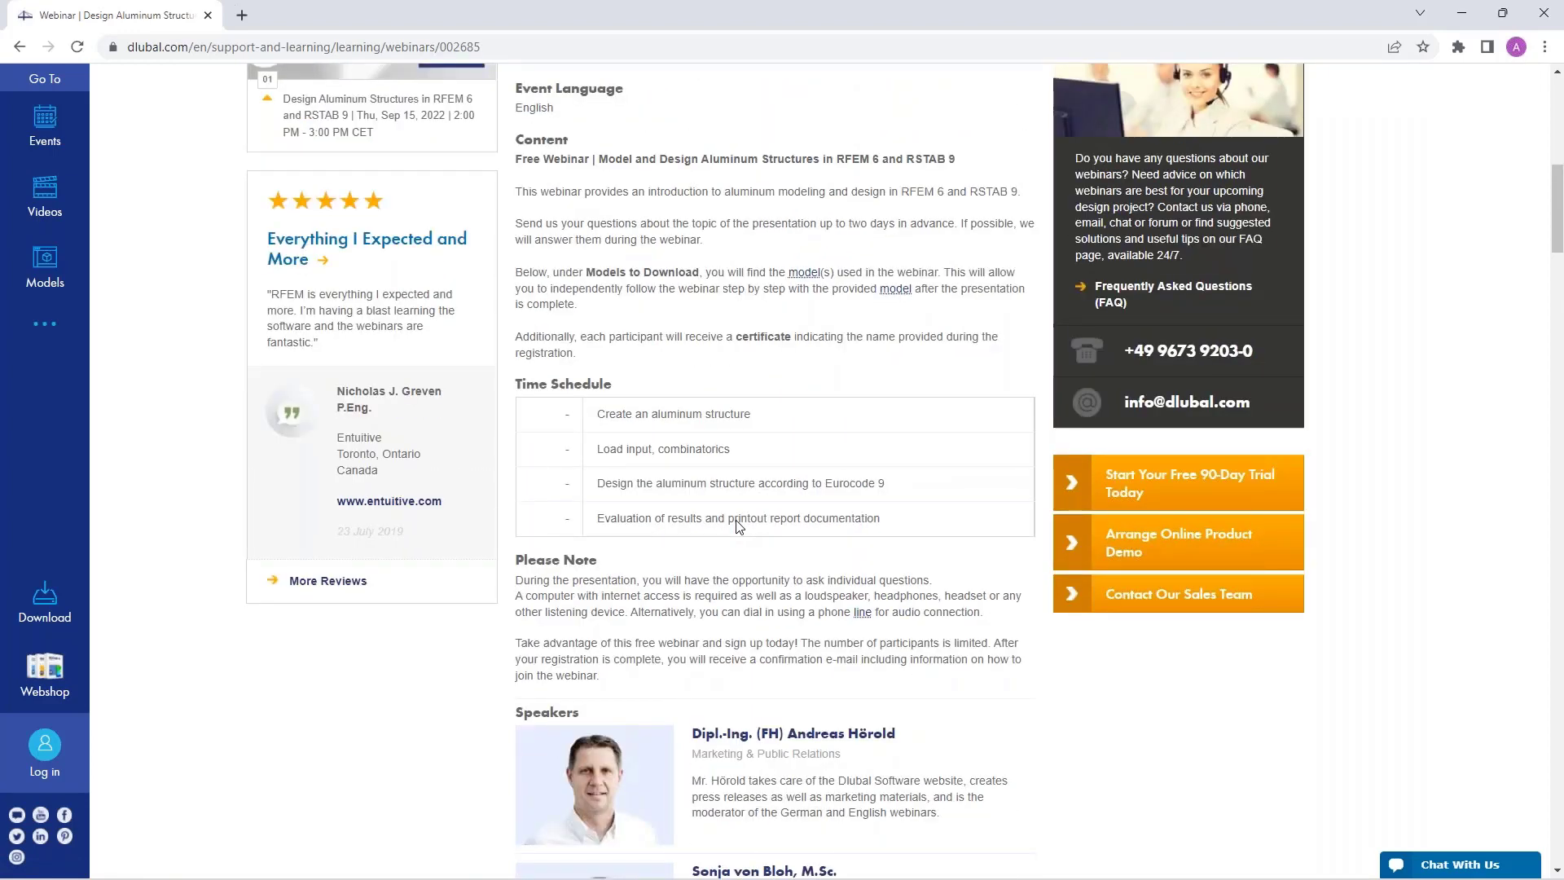
pyautogui.scroll(10, 738, 526)
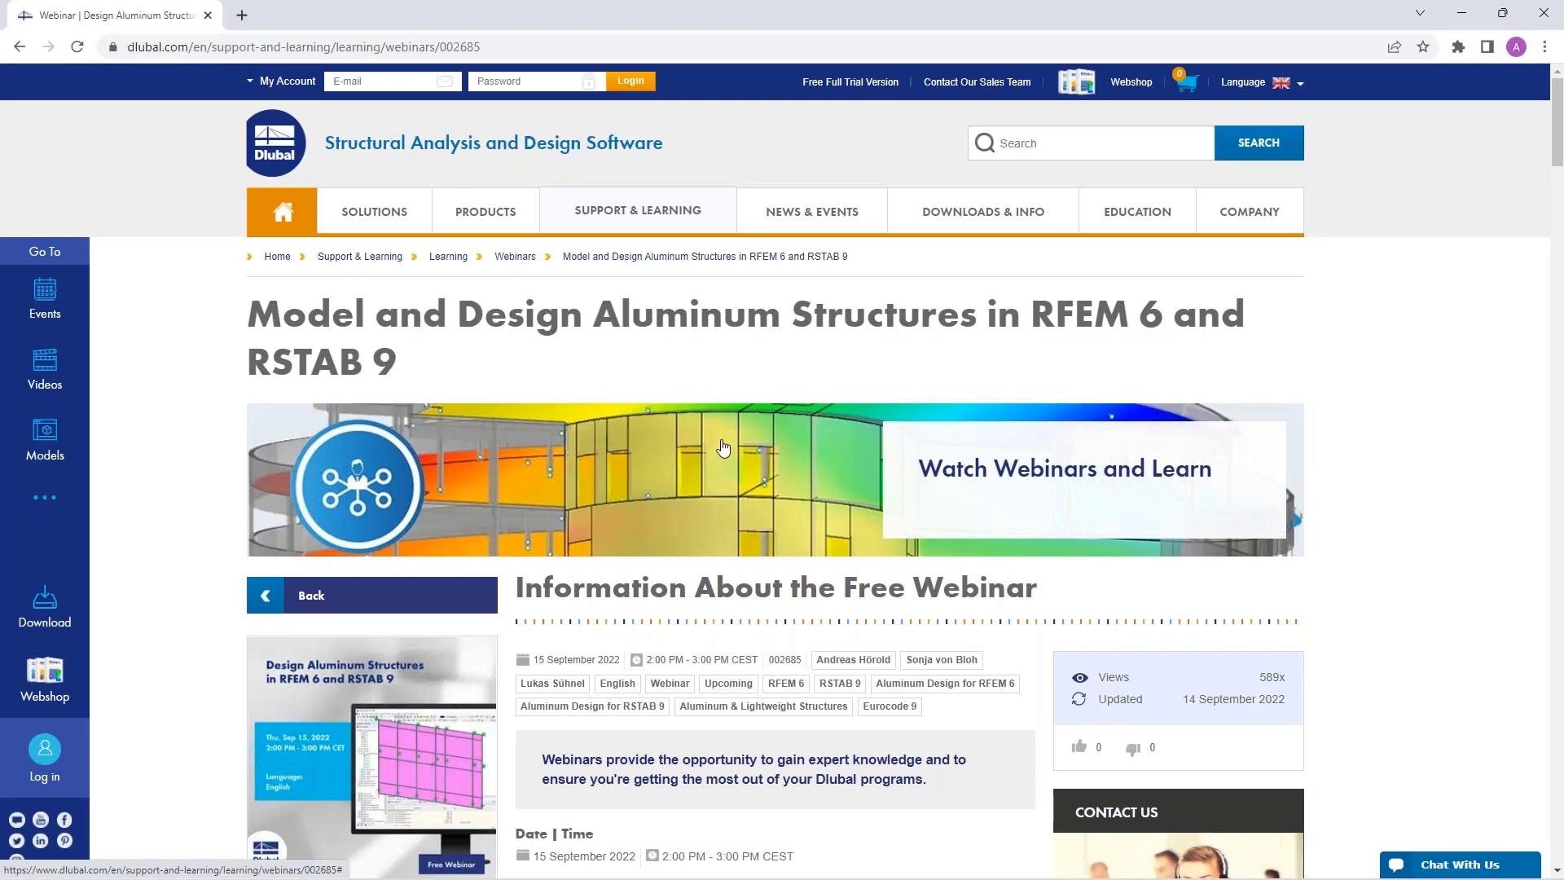
# - Open the Free Full Trial Version page and look through the trial programs offered for download
pyautogui.click(850, 83)
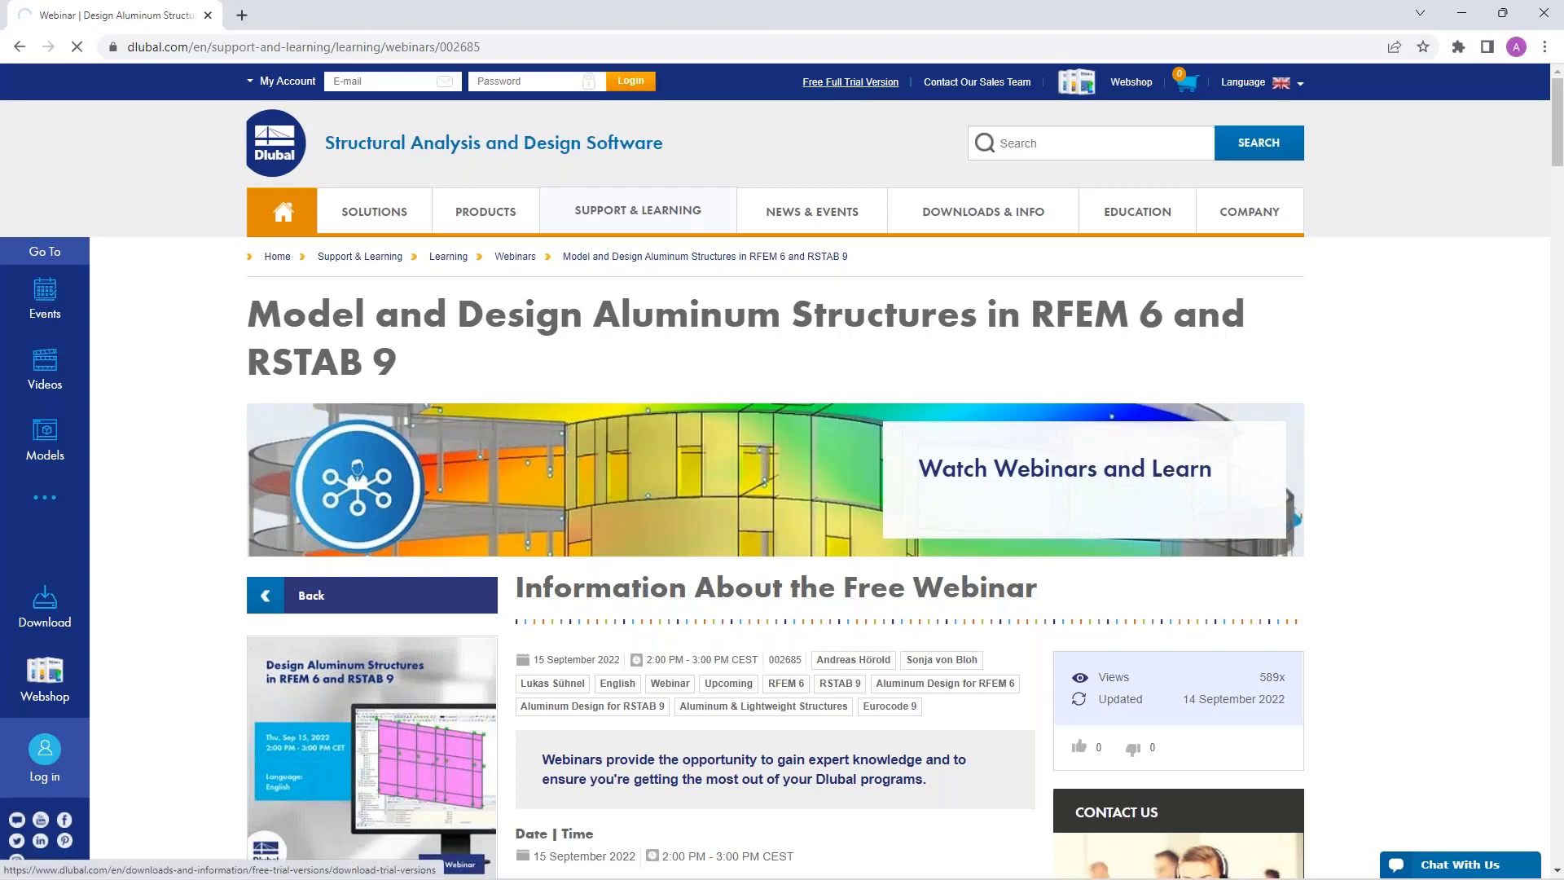
pyautogui.scroll(-3, 696, 585)
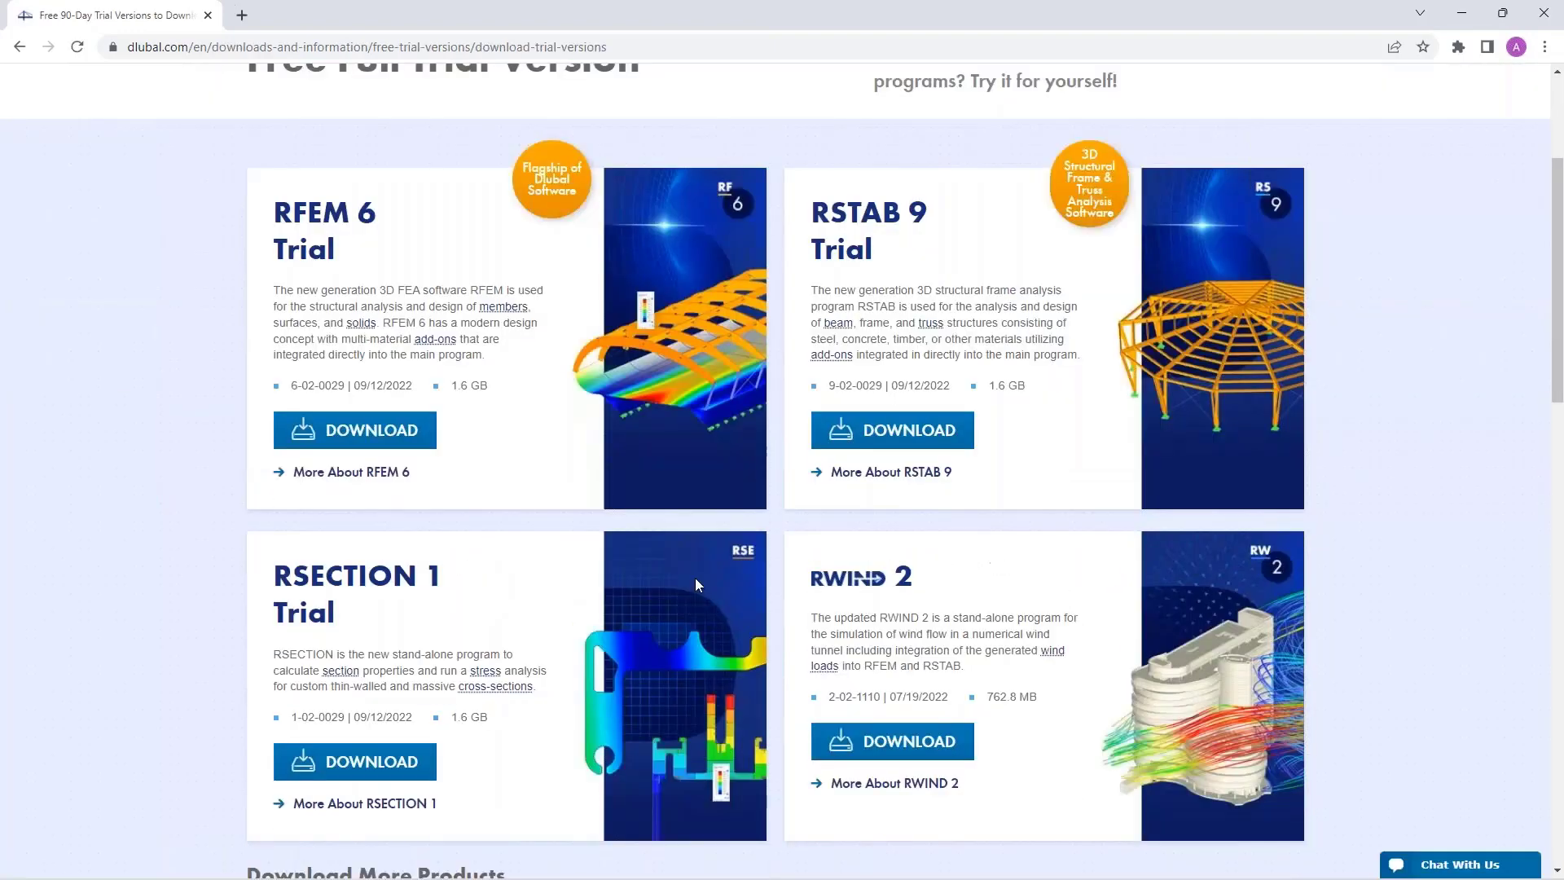
pyautogui.scroll(1, 696, 578)
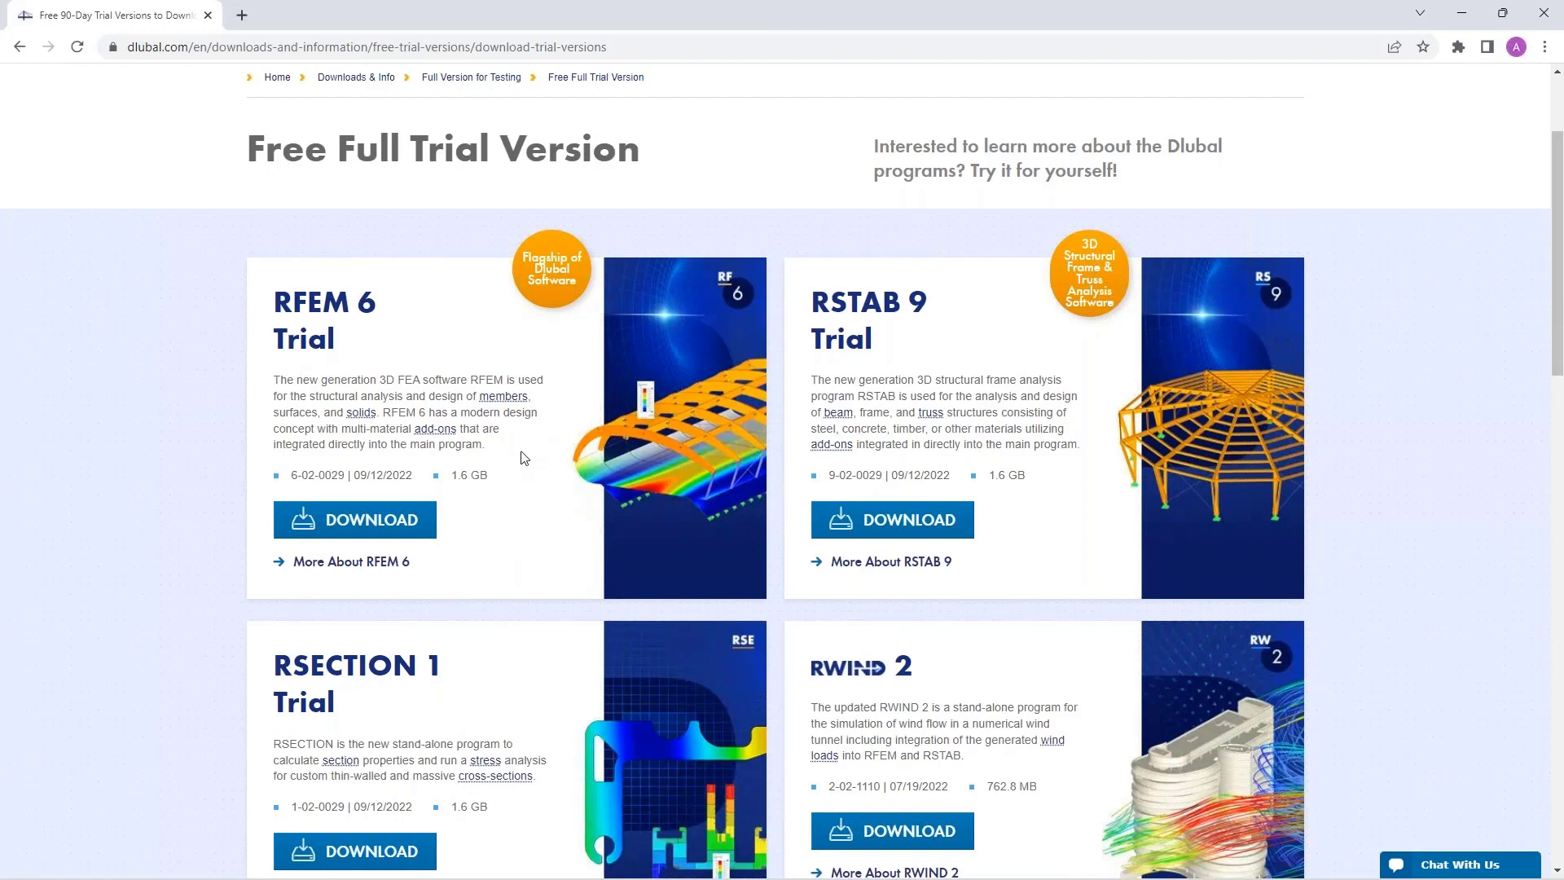
pyautogui.scroll(-1, 535, 450)
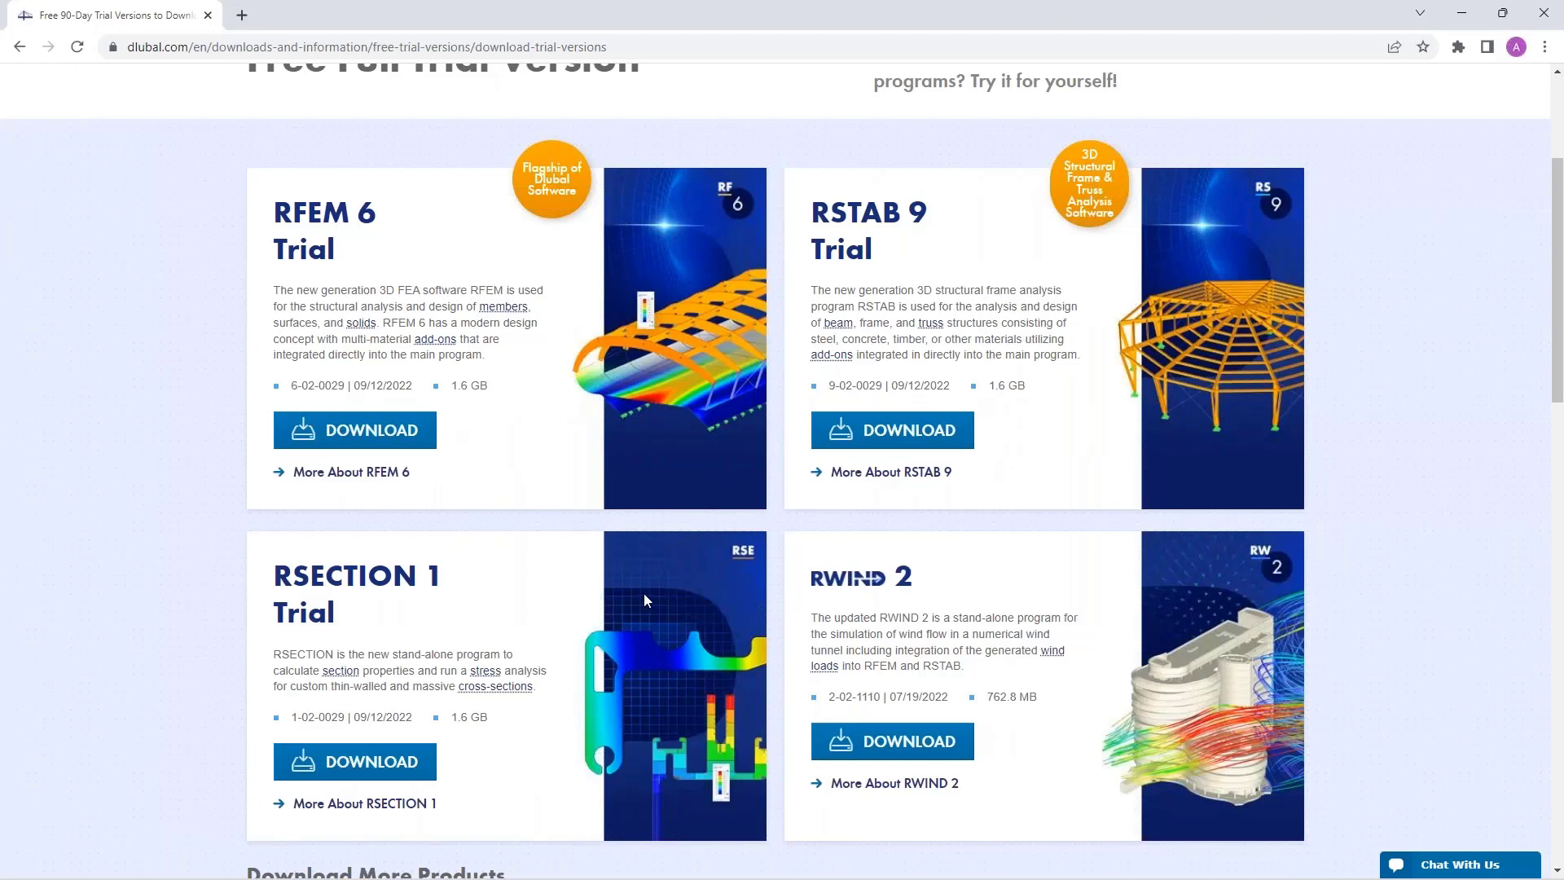
pyautogui.scroll(3, 644, 594)
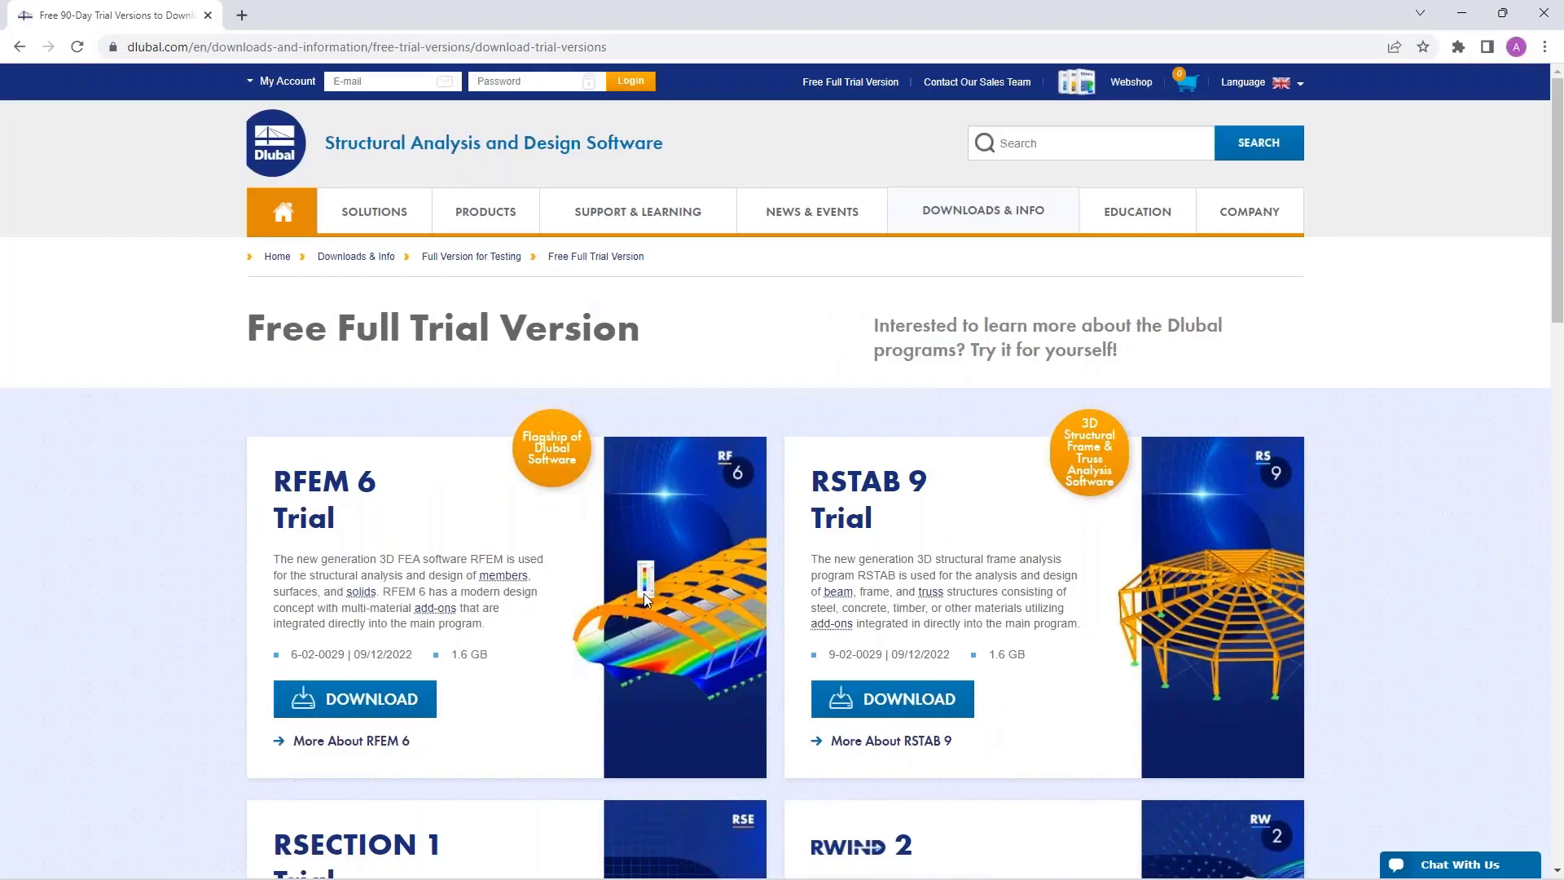